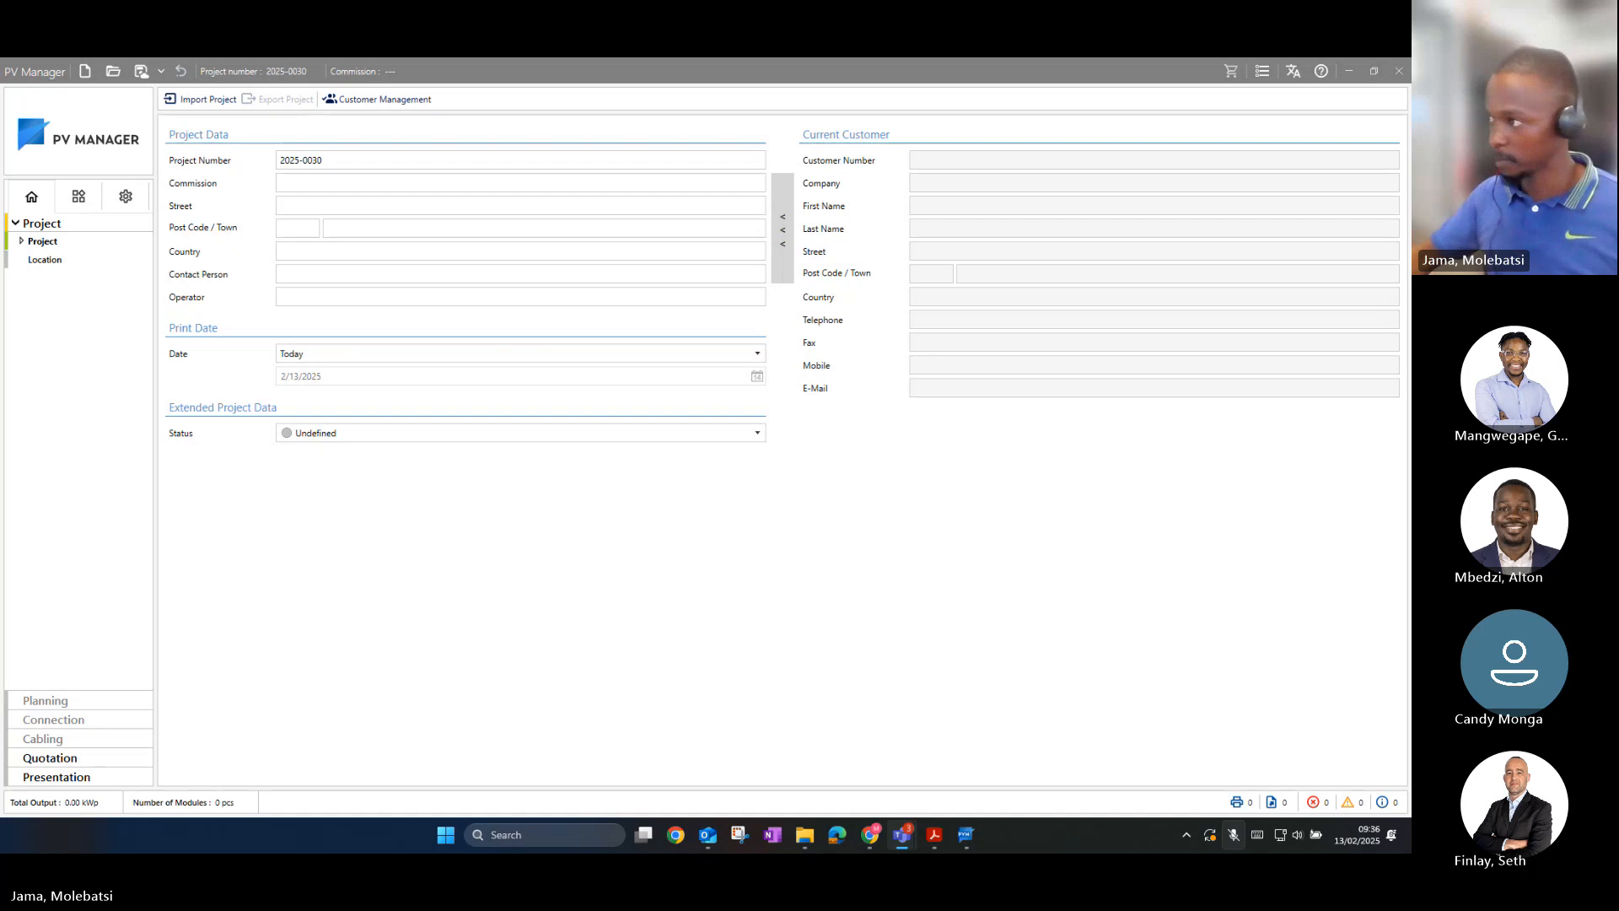
left_click(347, 182)
type("adf")
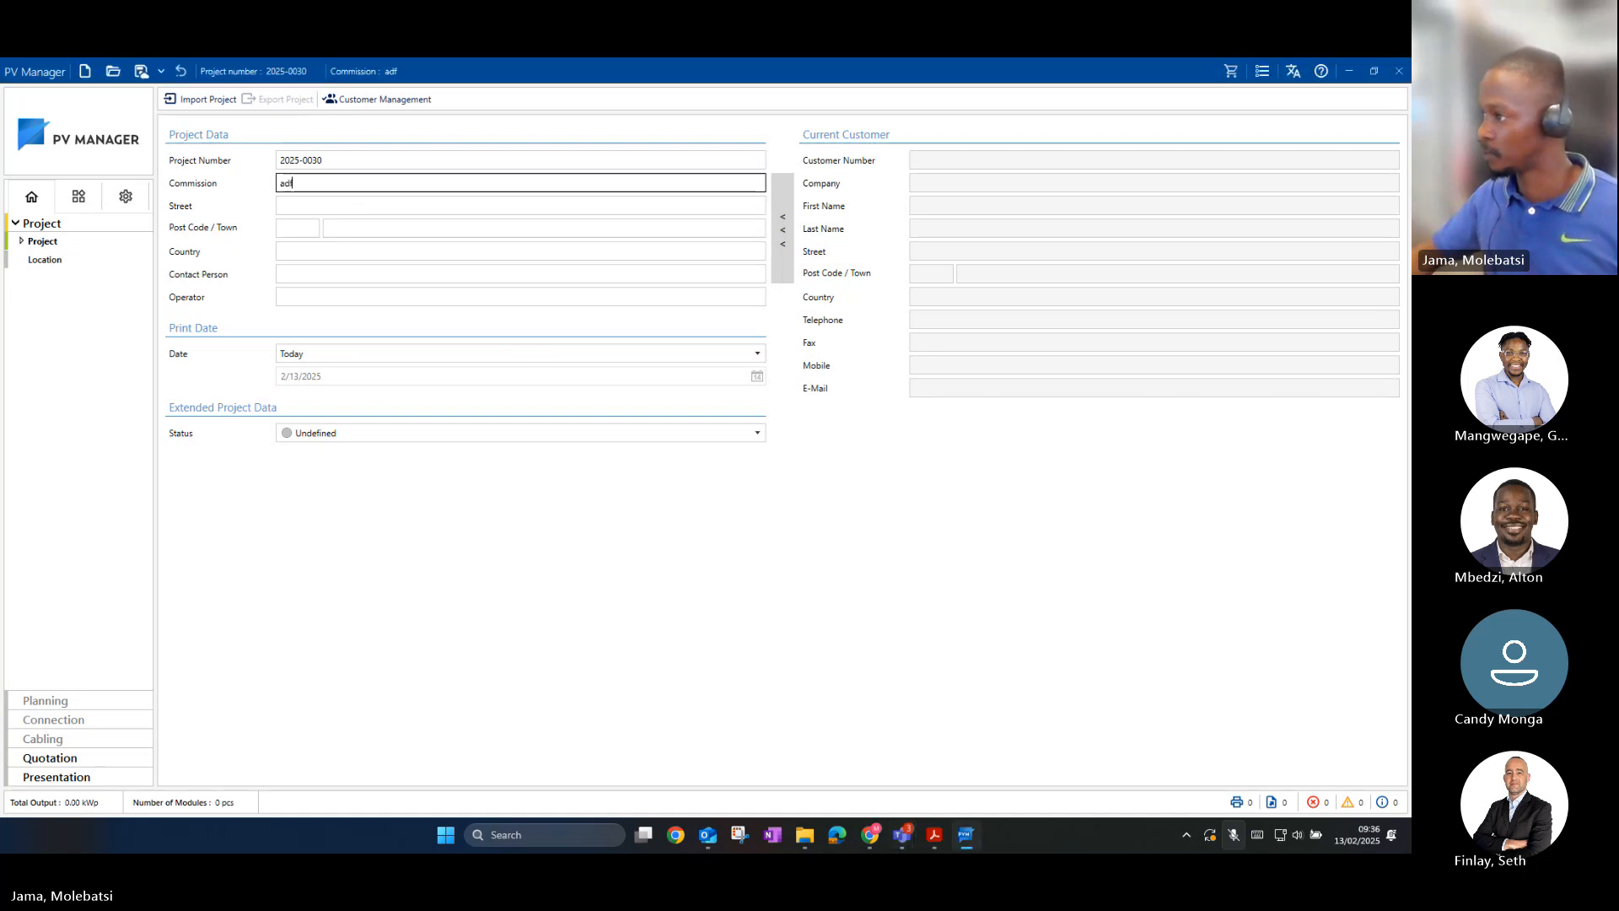
key("BackSpace")
key("BackSpace")
key("BackSpace")
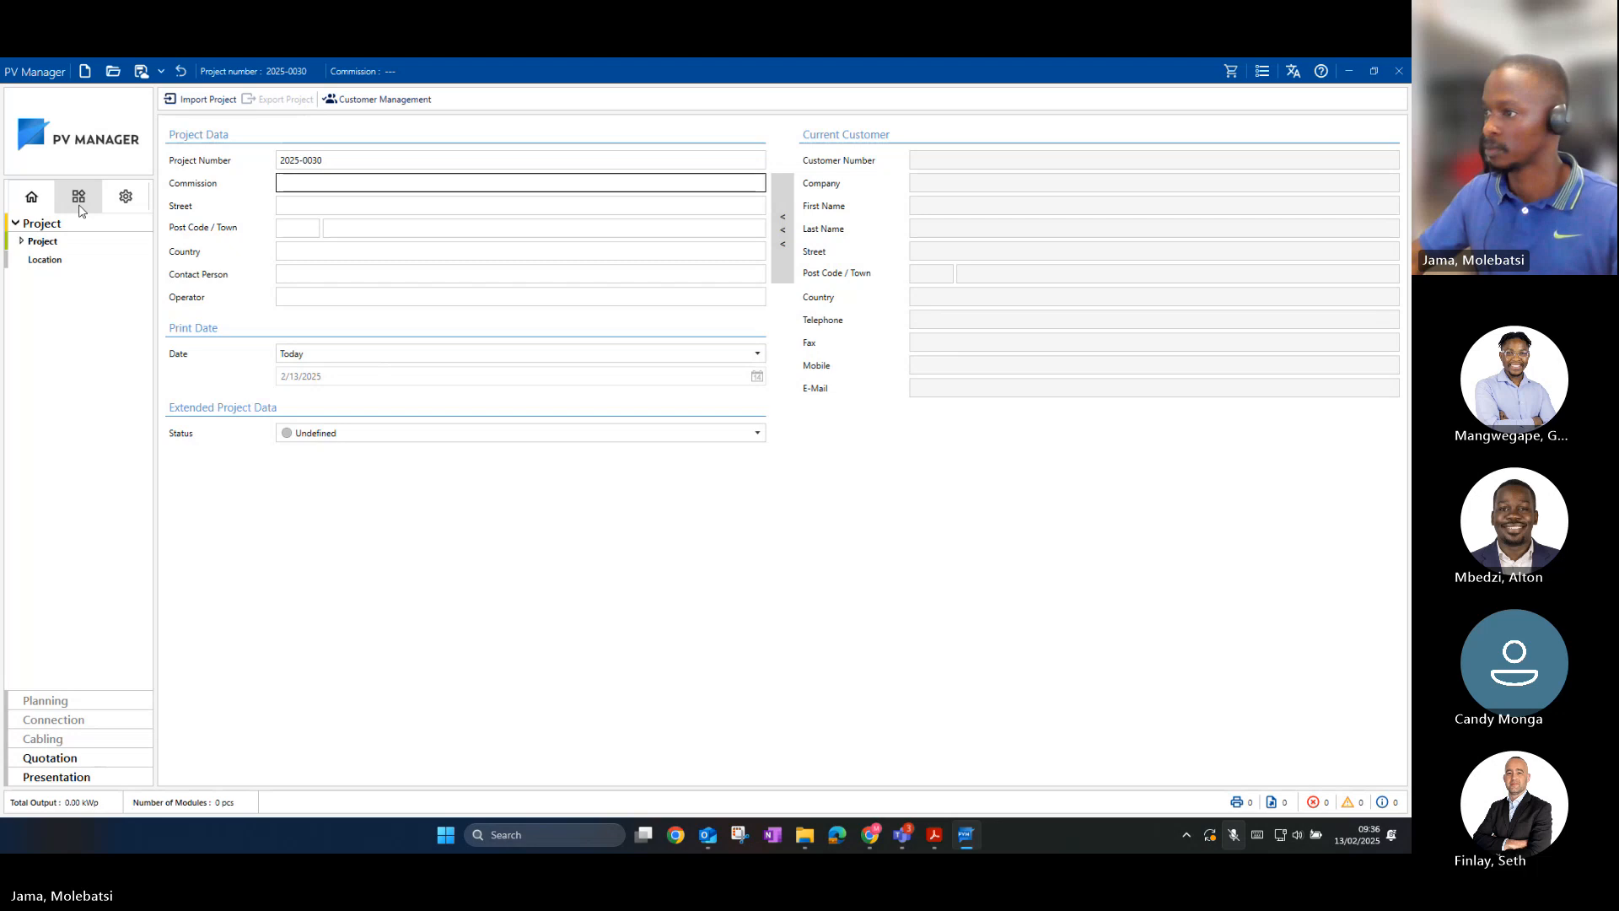
left_click(124, 197)
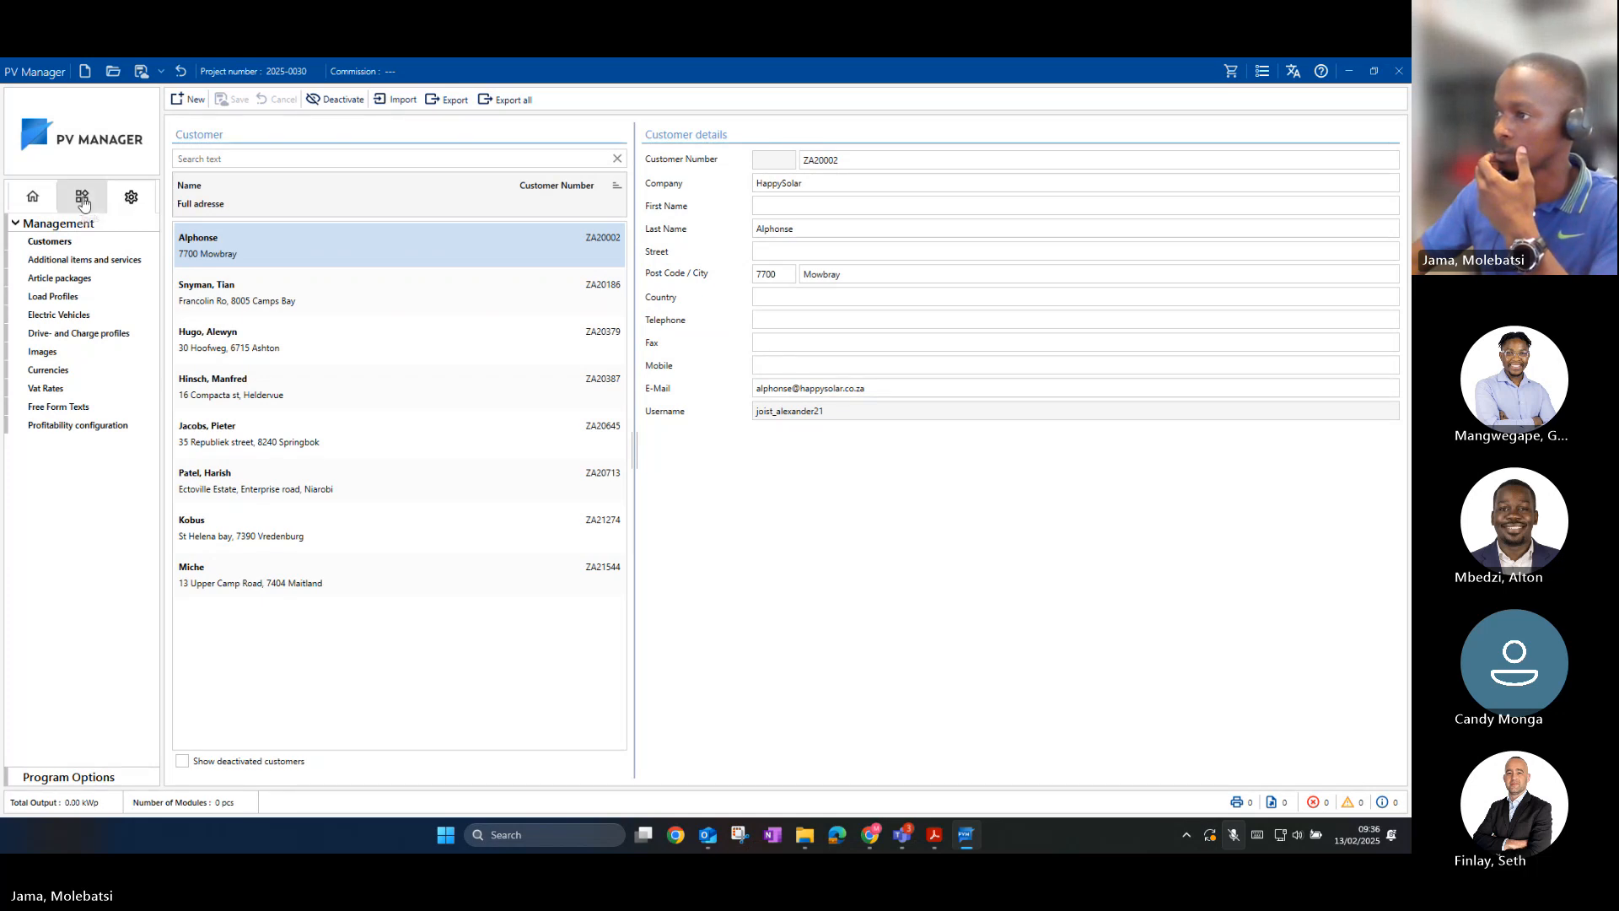
left_click(34, 199)
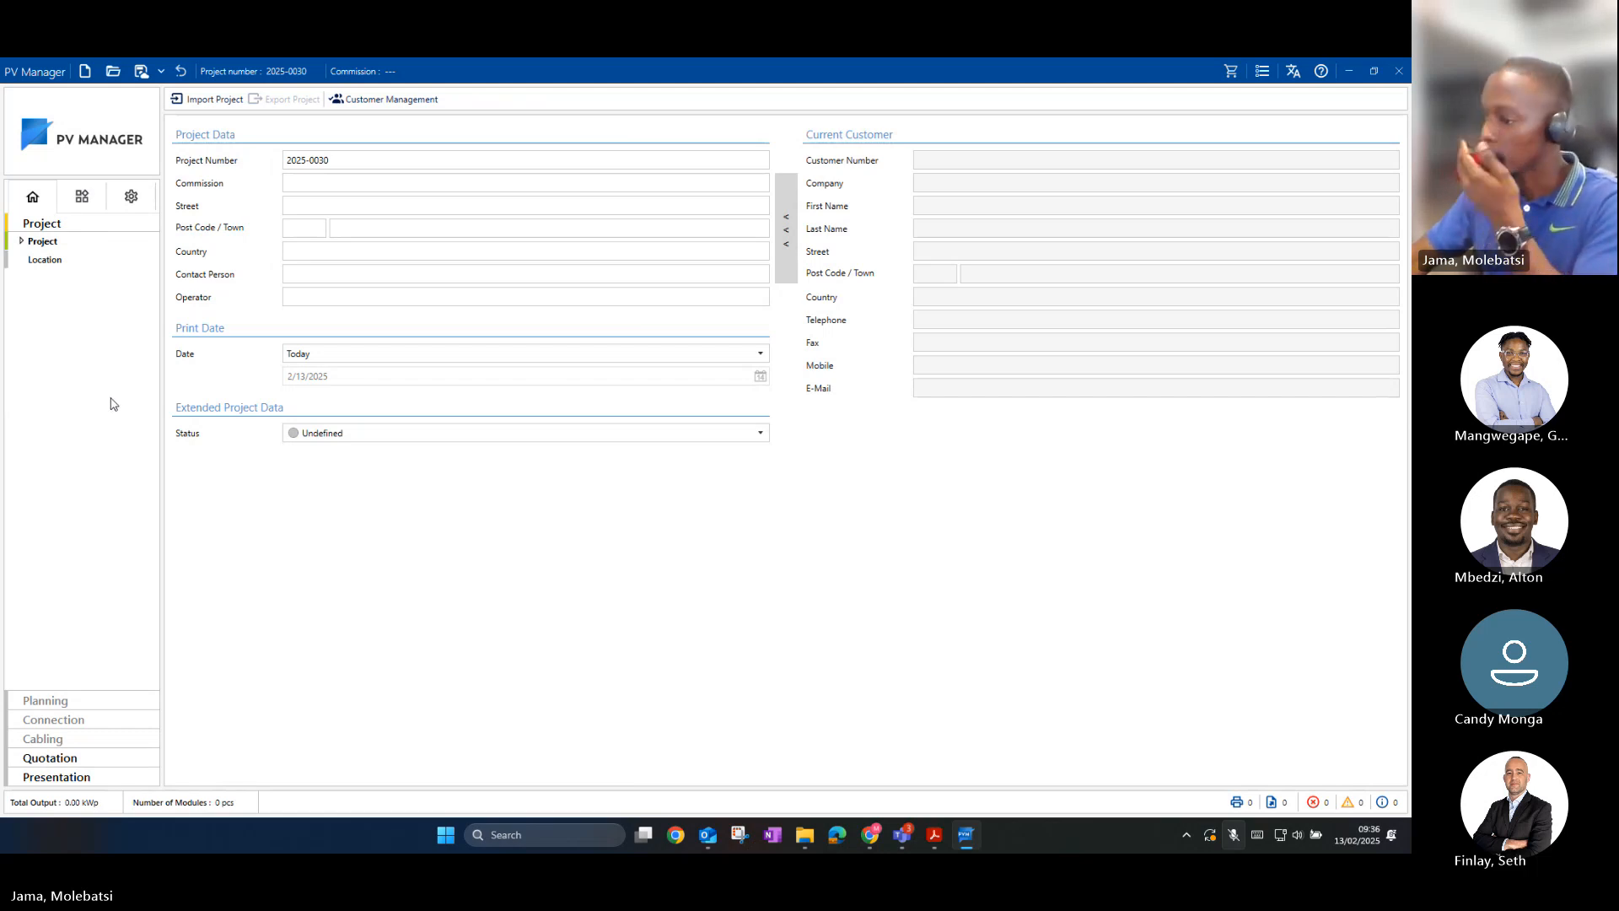
left_click(108, 225)
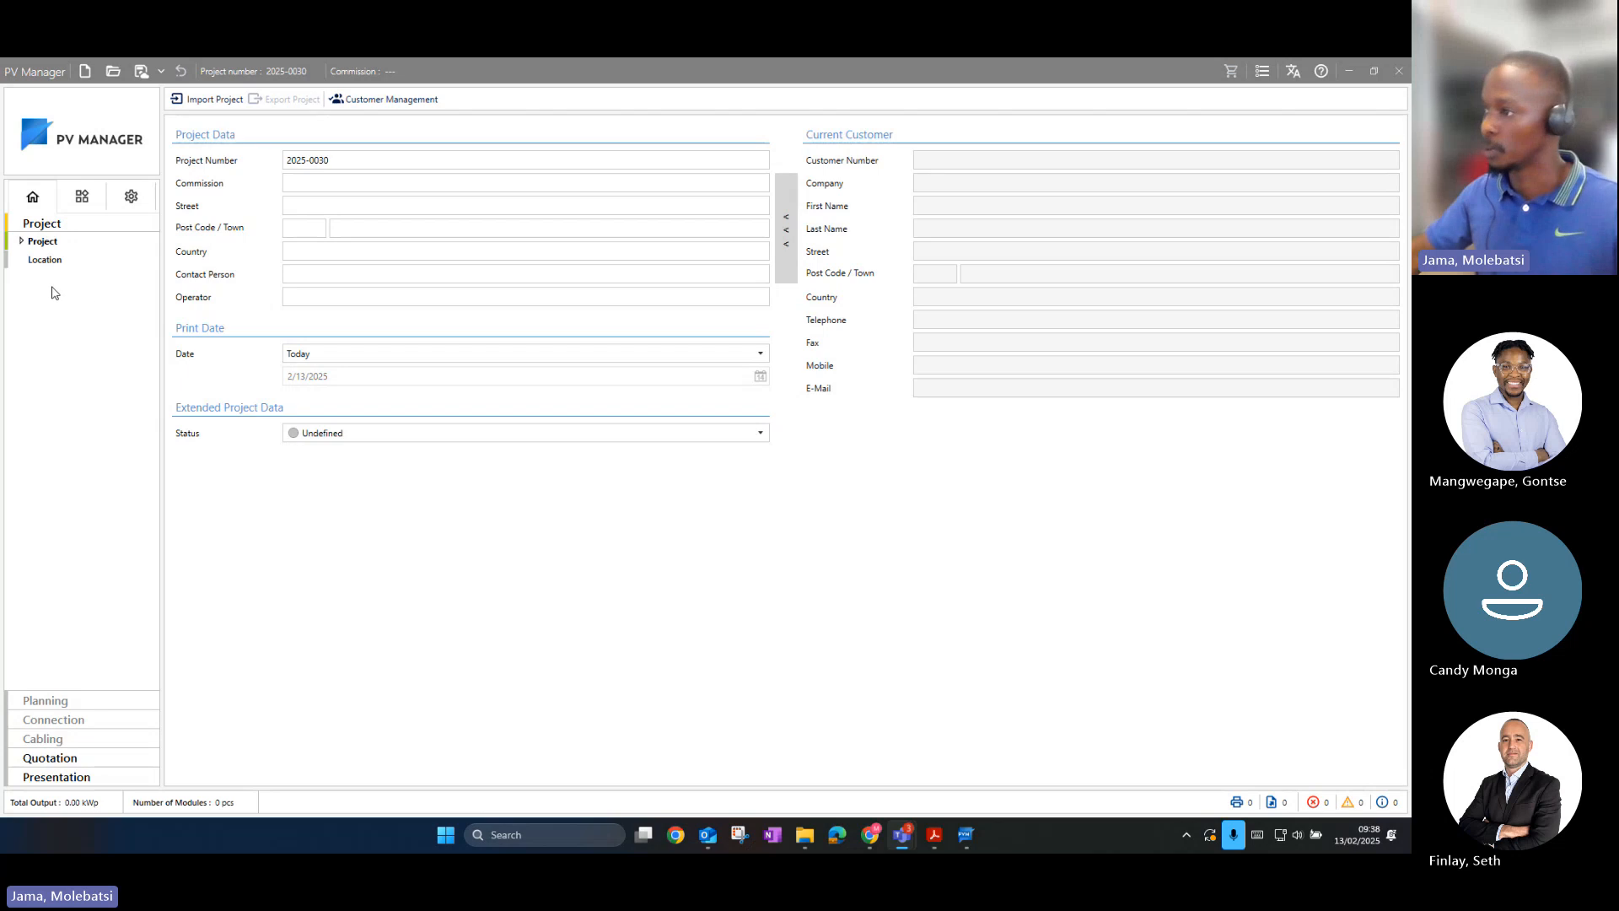
Step: Set the project location to continent Africa, country South Africa and city Cape Town
left_click(333, 185)
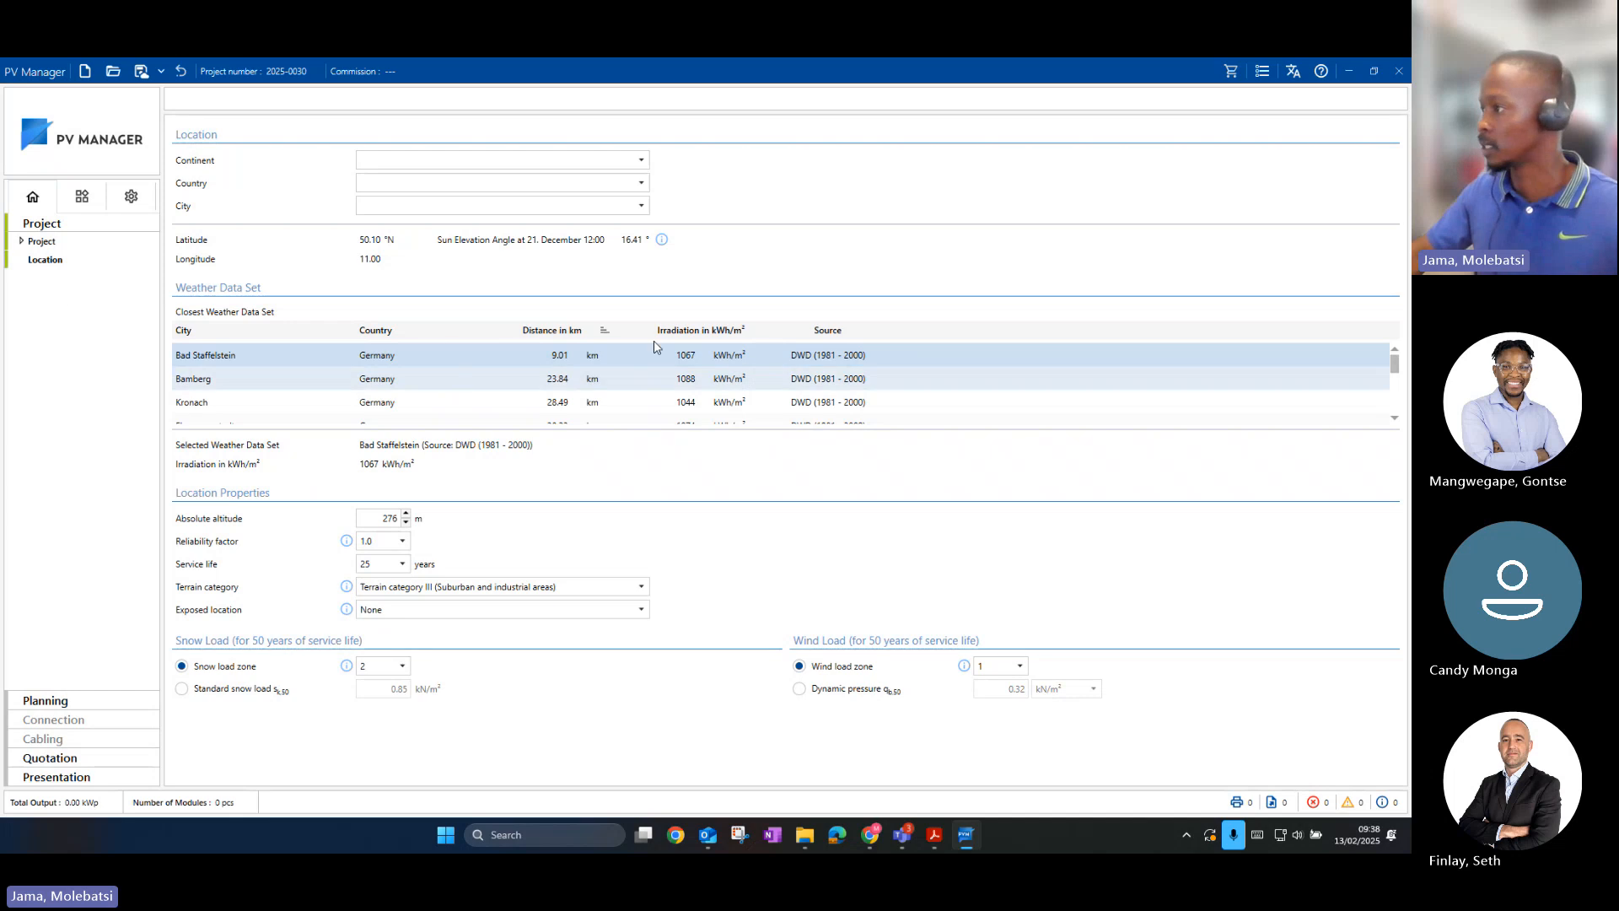
left_click(596, 161)
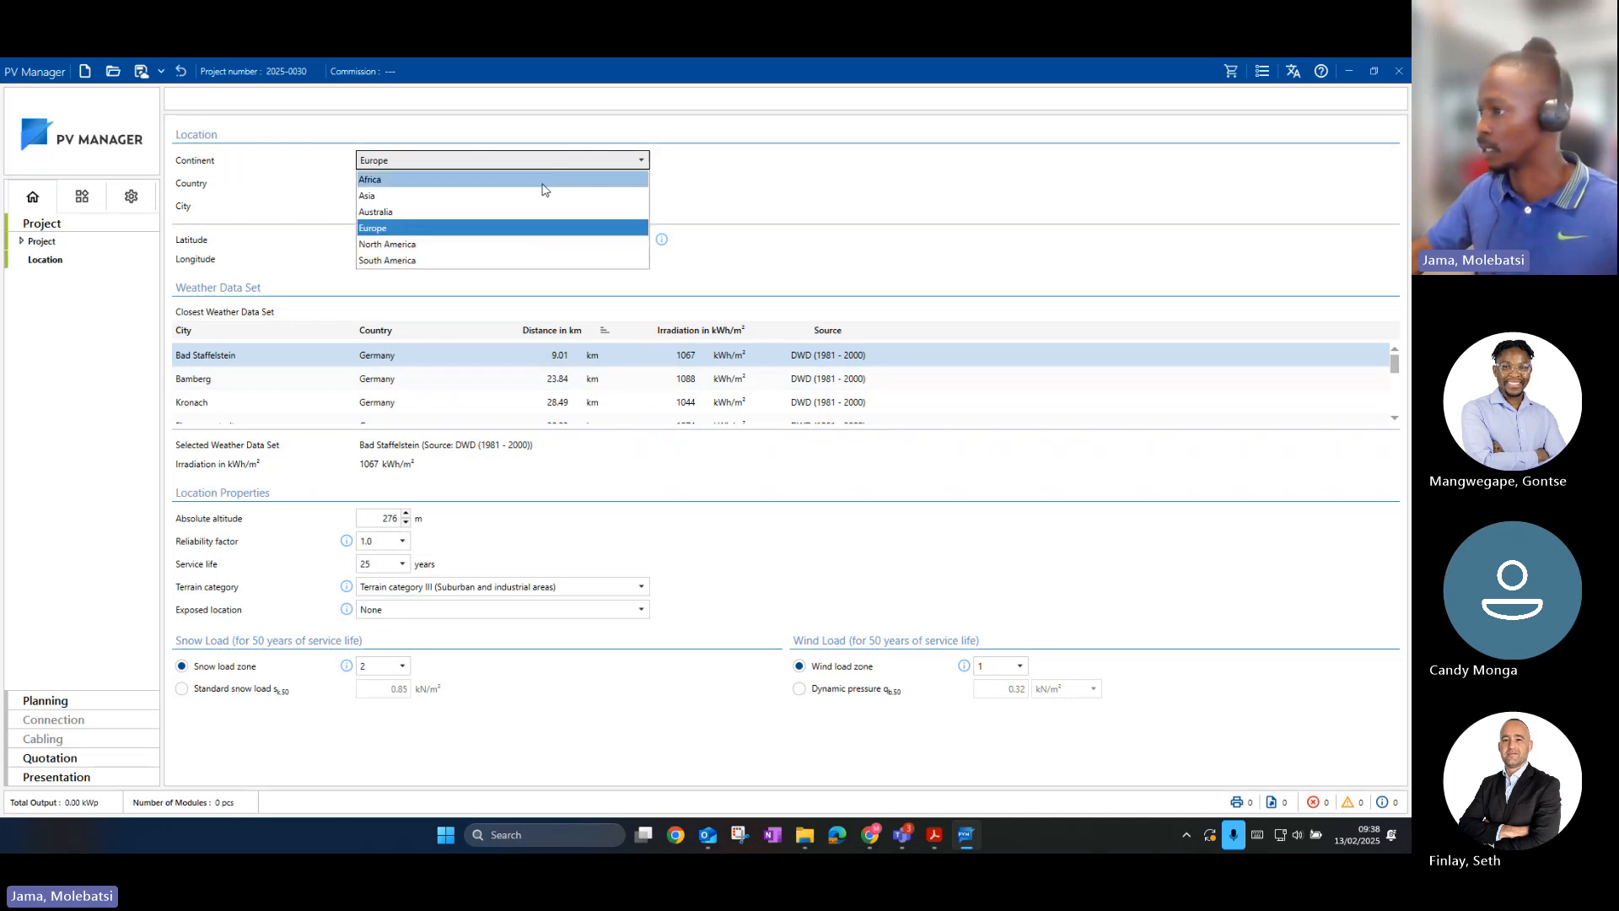
left_click(546, 179)
left_click(544, 183)
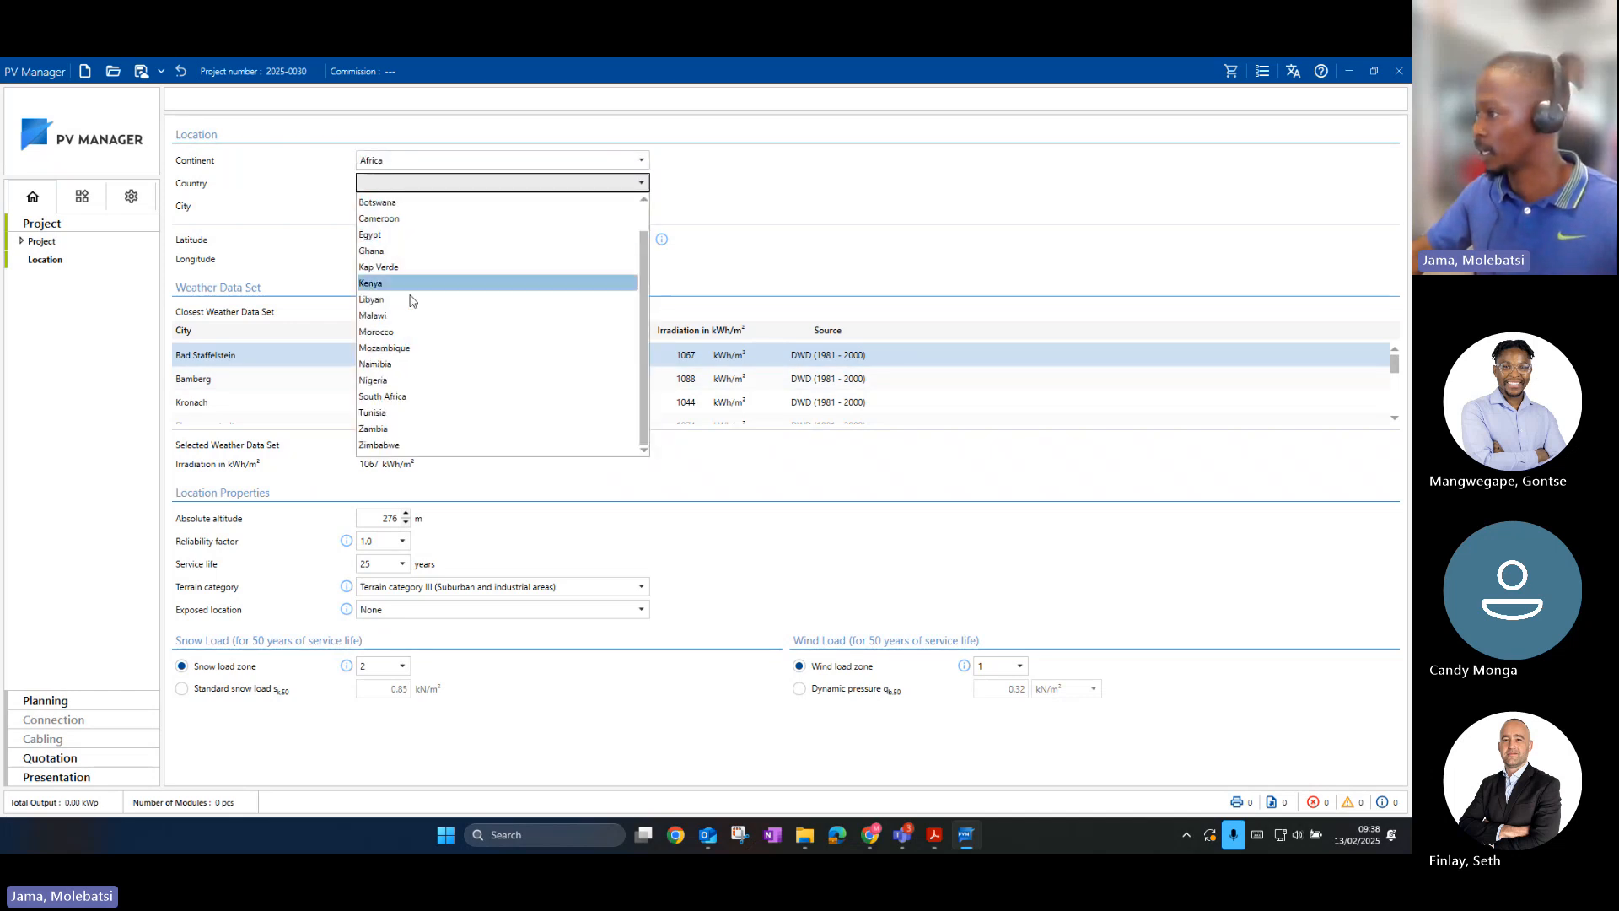
scroll(396, 432, "down", 1)
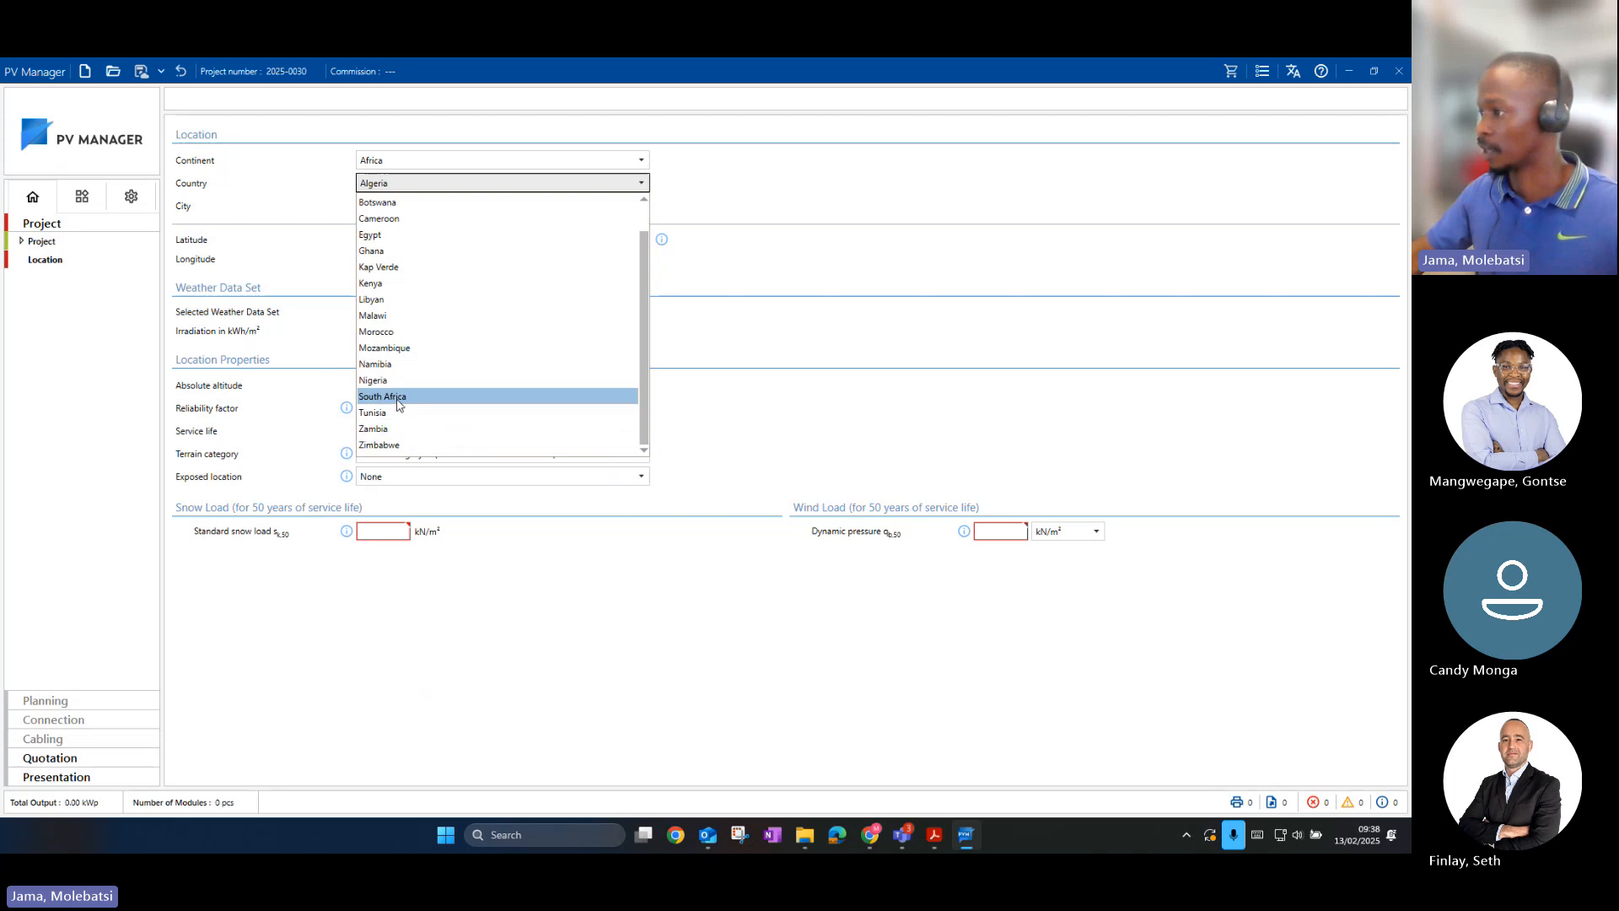
left_click(397, 397)
left_click(407, 211)
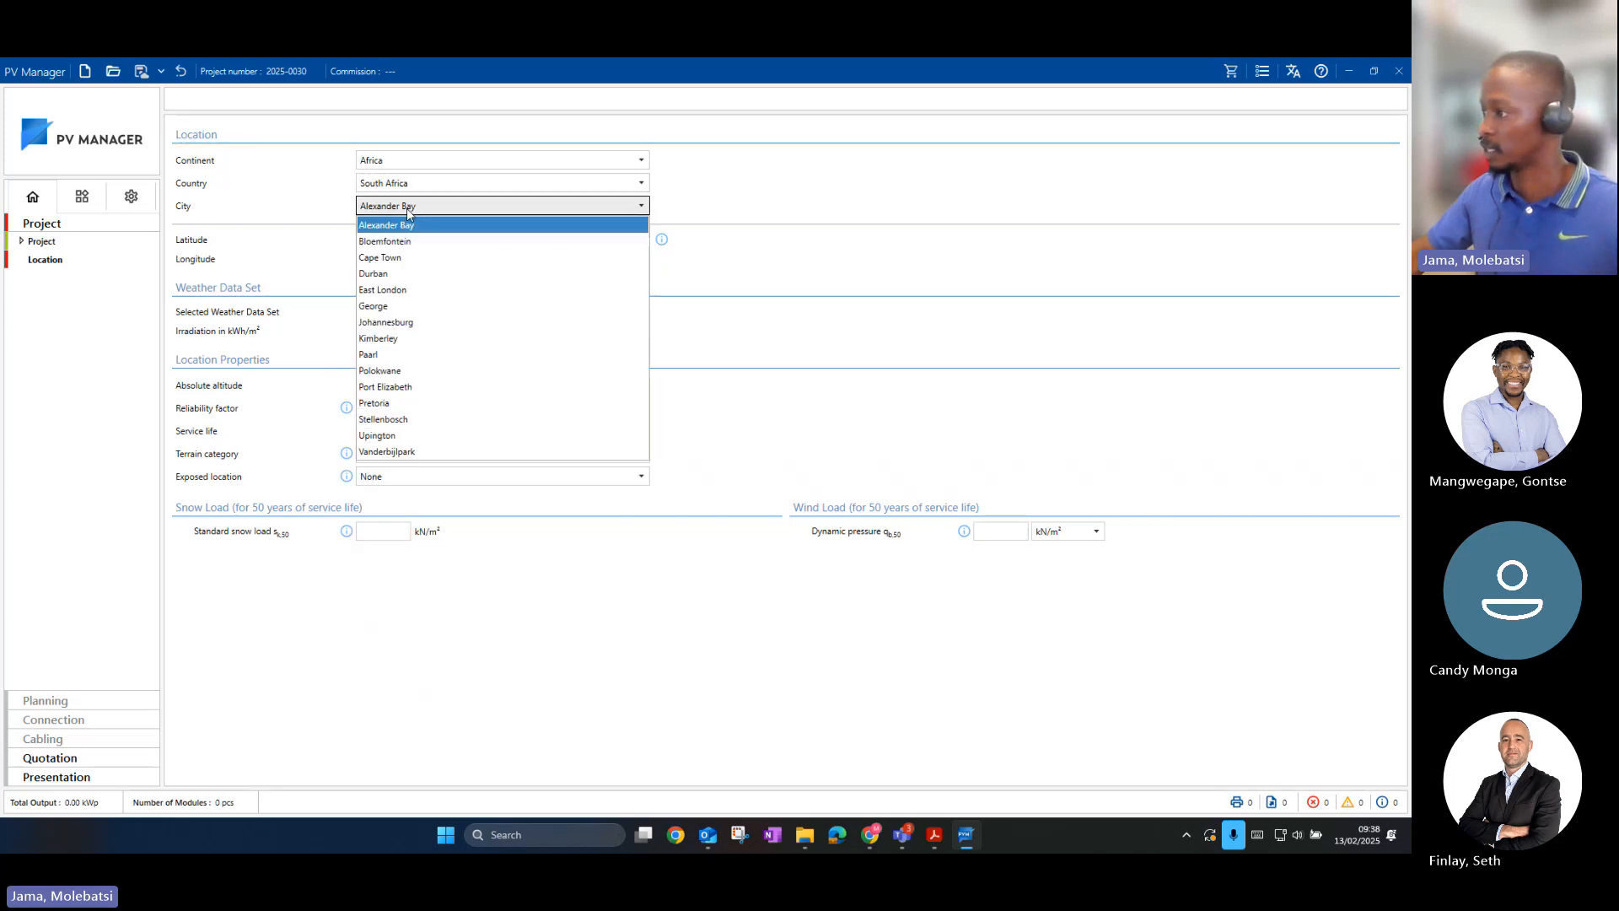
left_click(401, 259)
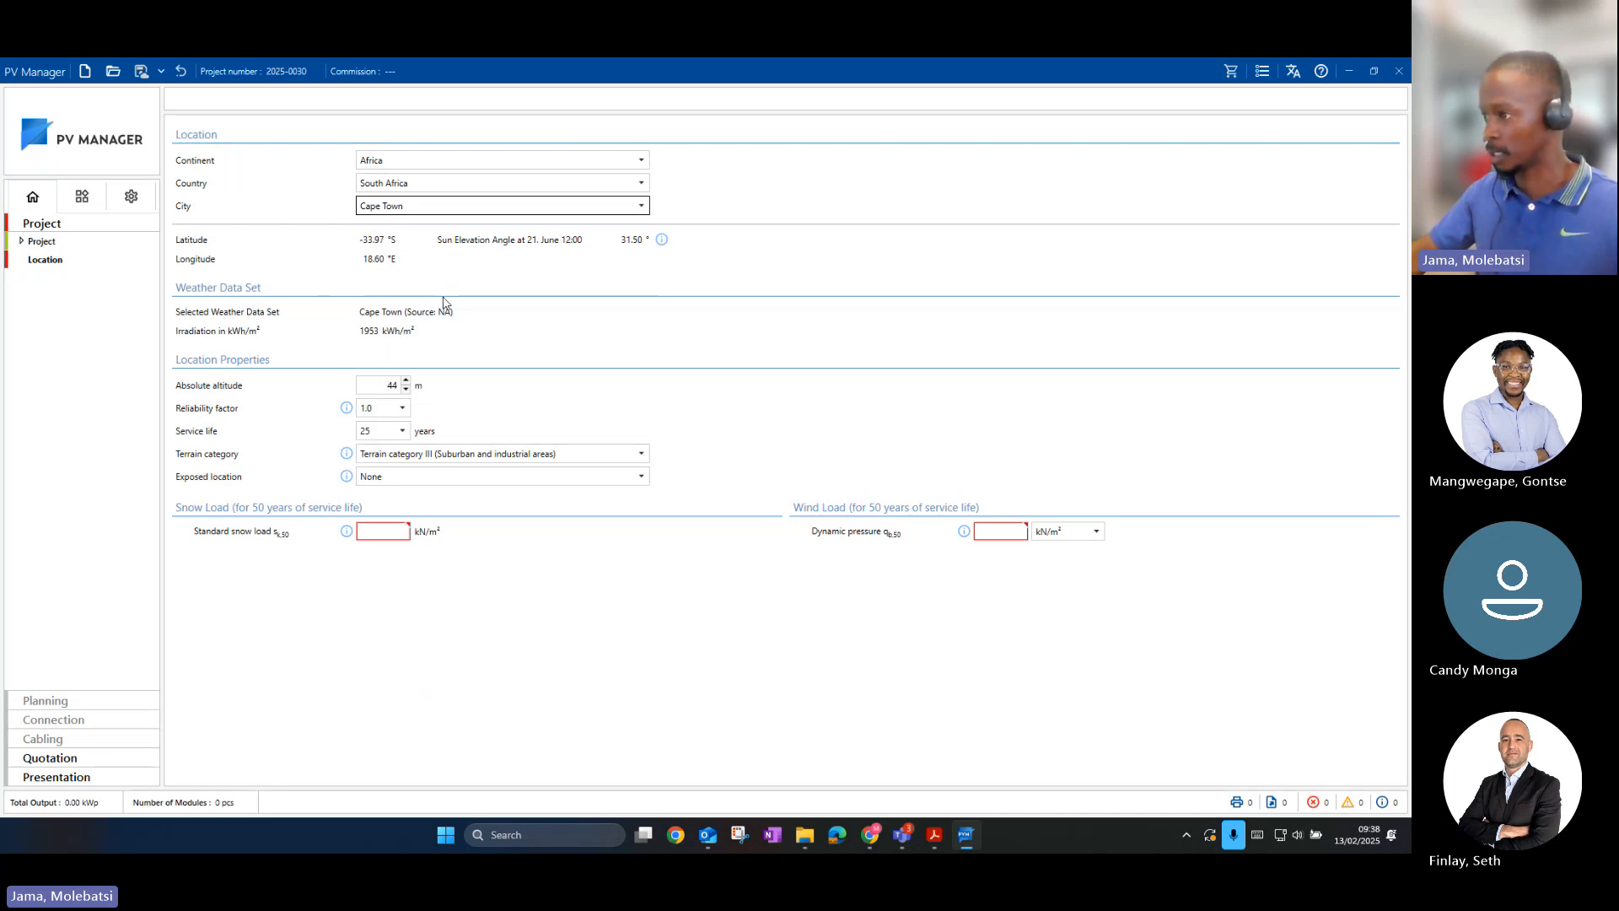
Step: Set the standard snow load to 0 kN/m² and the wind load to a wind speed of 22 m/s
left_click(366, 530)
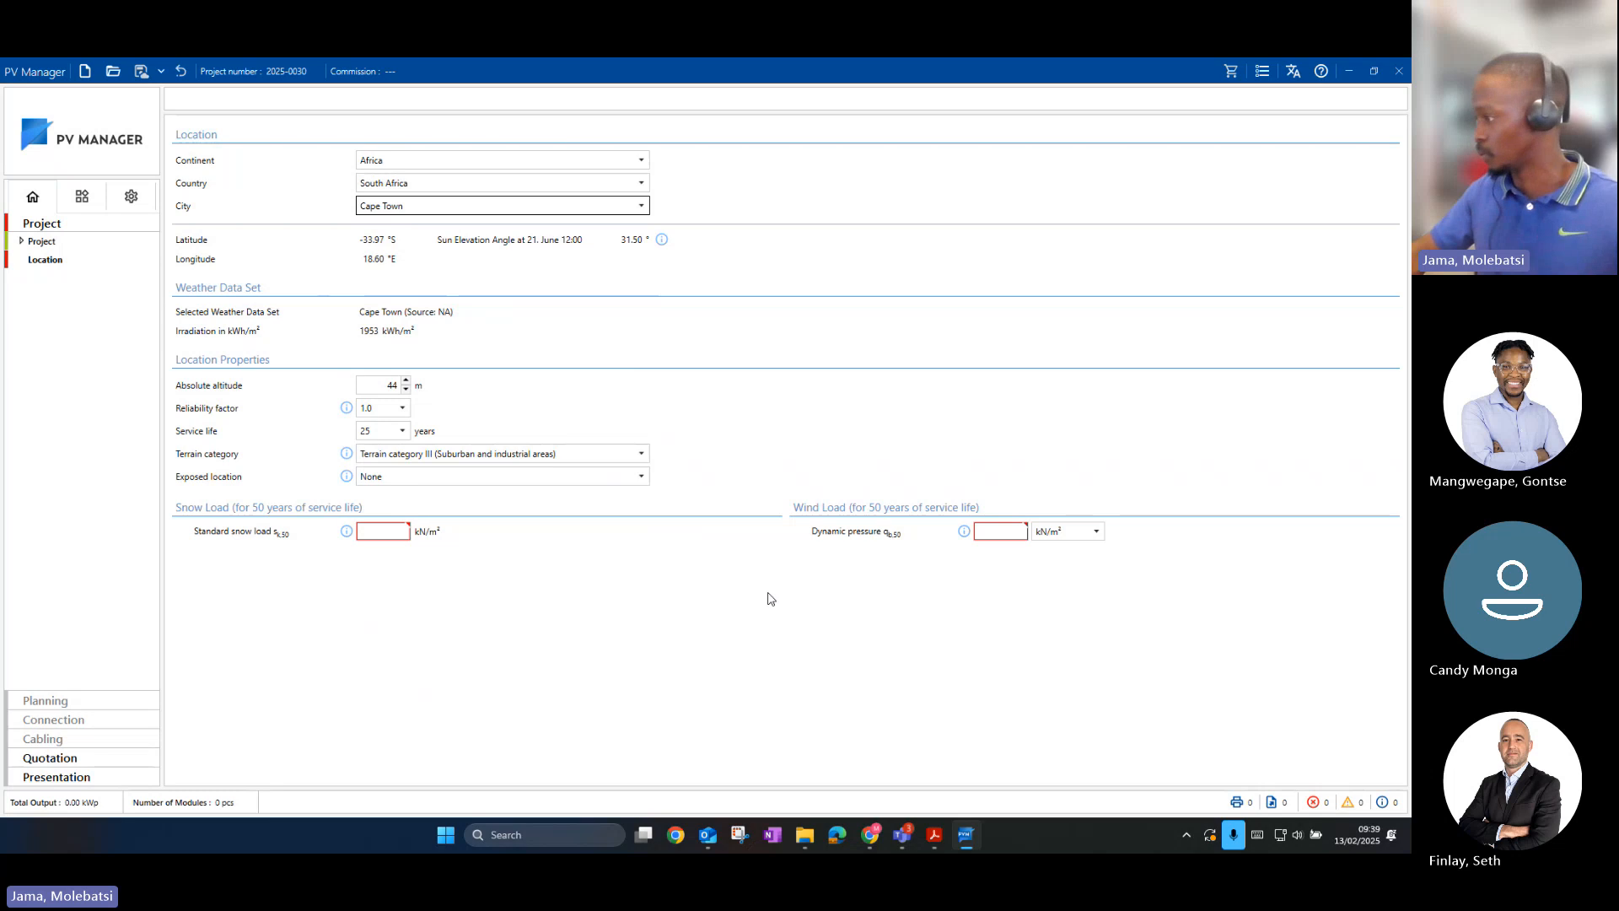
left_click(377, 527)
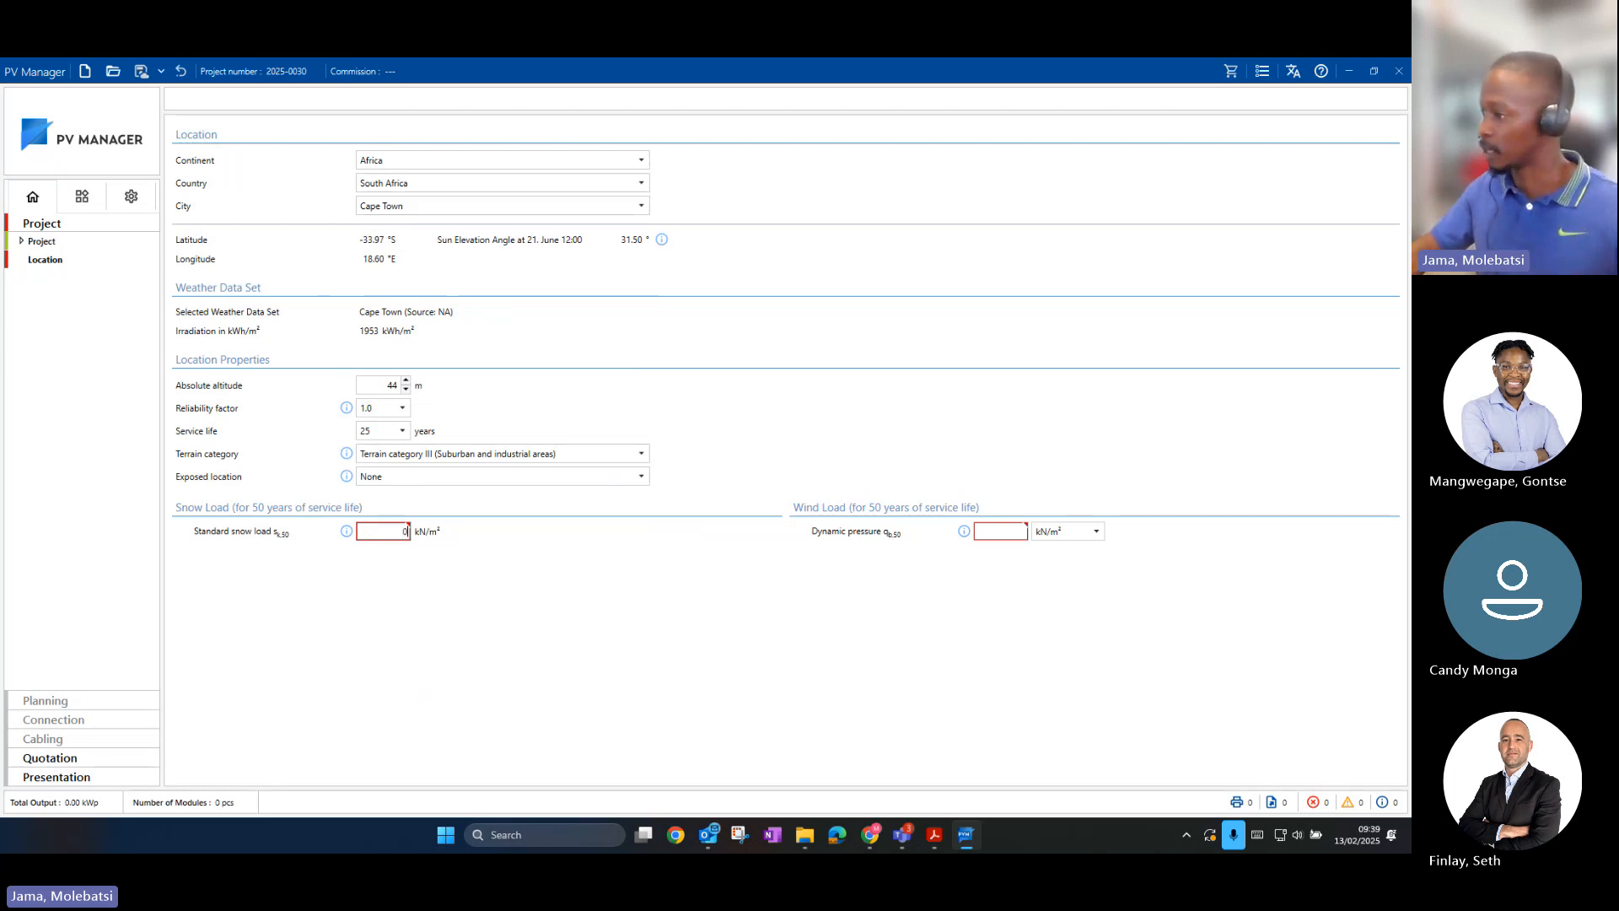
type("0")
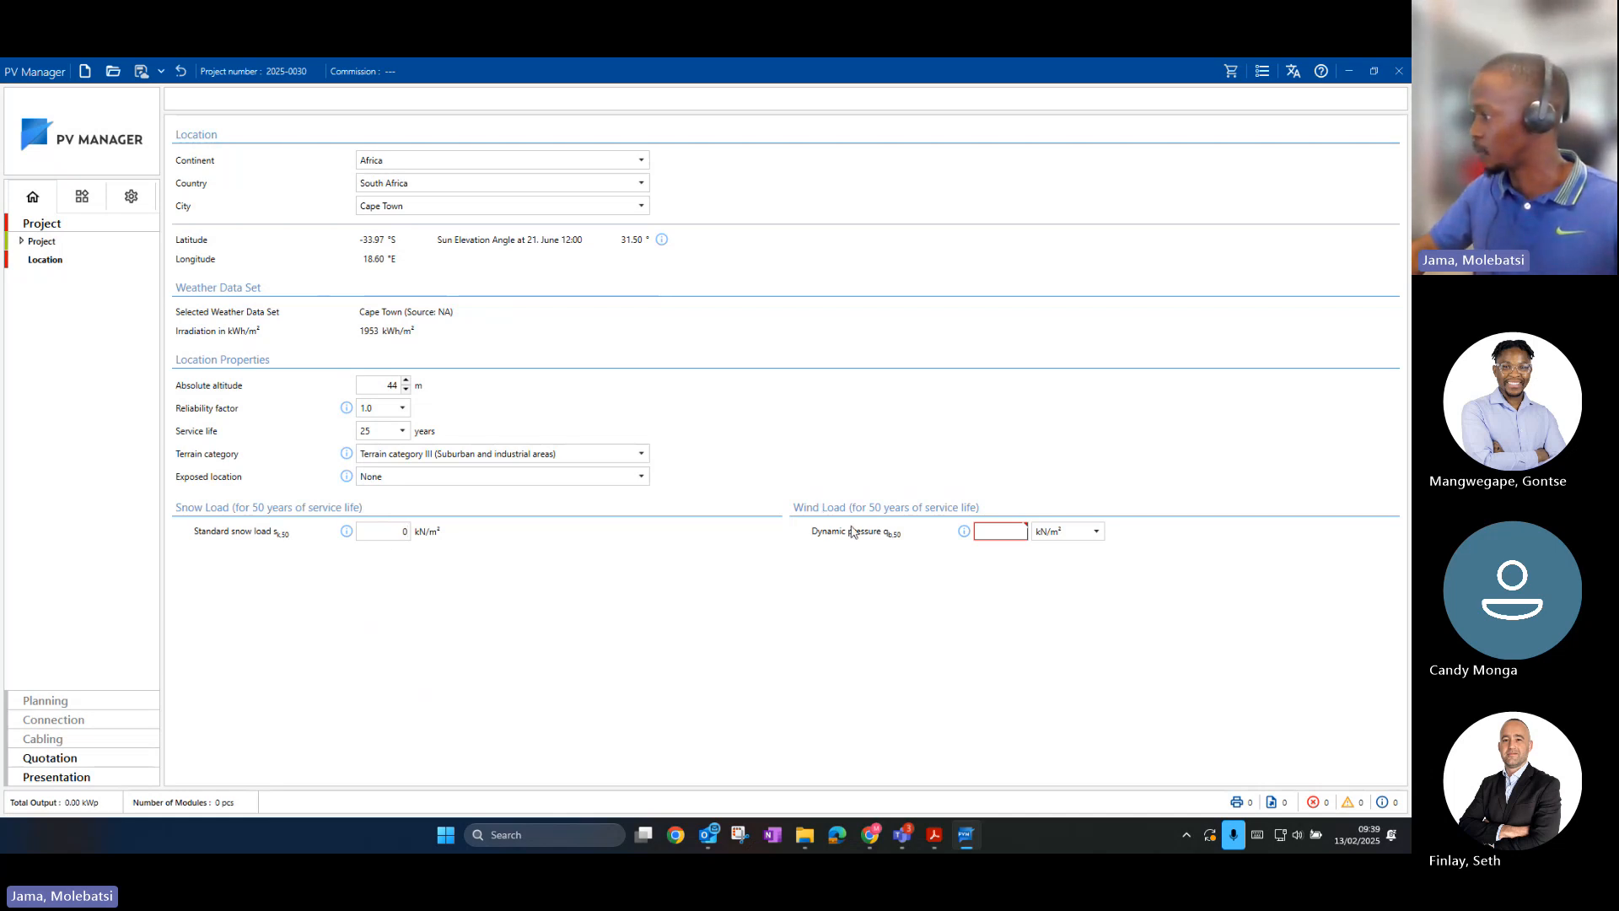
left_click(1065, 532)
left_click(1046, 569)
left_click(991, 536)
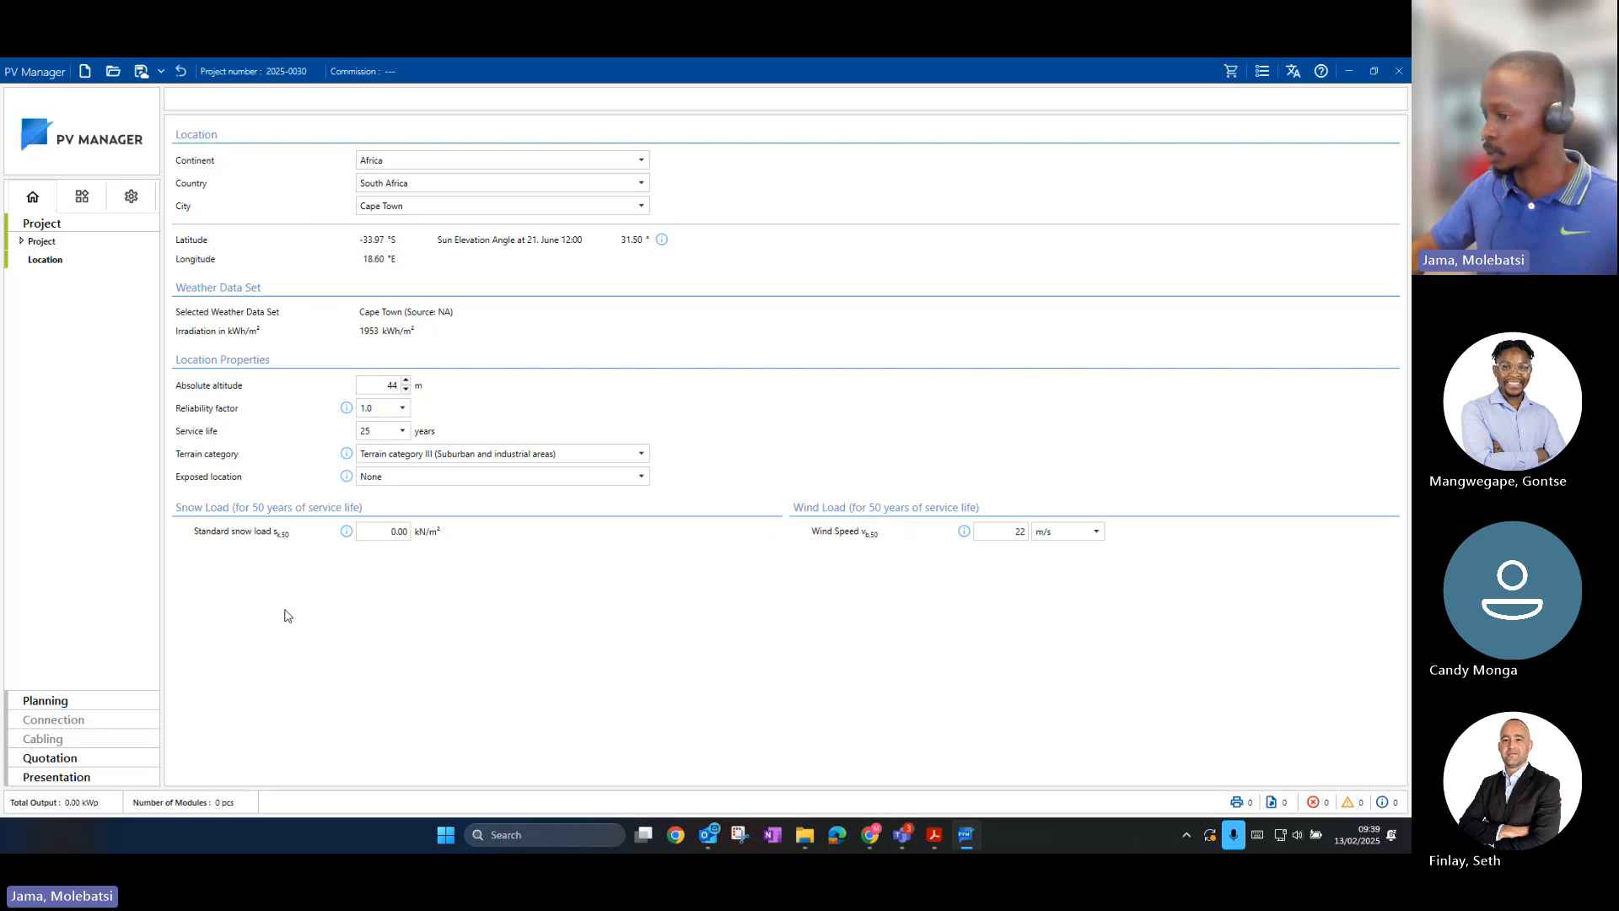
Step: Save the changed project on leaving the planning area and view the Quotation and Presentation pages
left_click(62, 703)
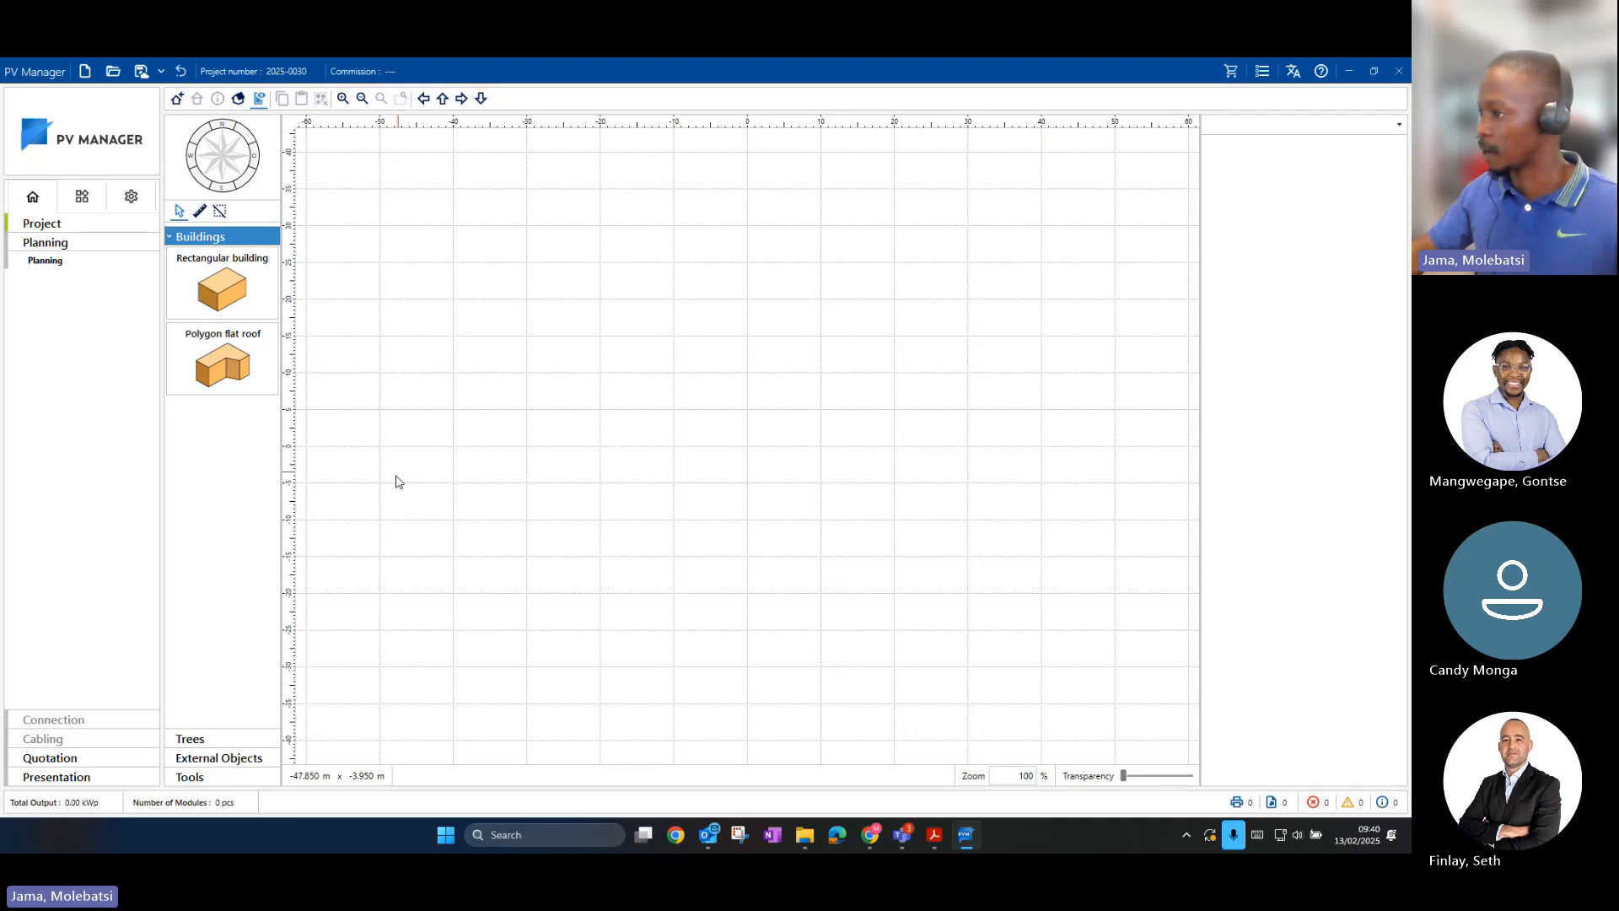
left_click(233, 293)
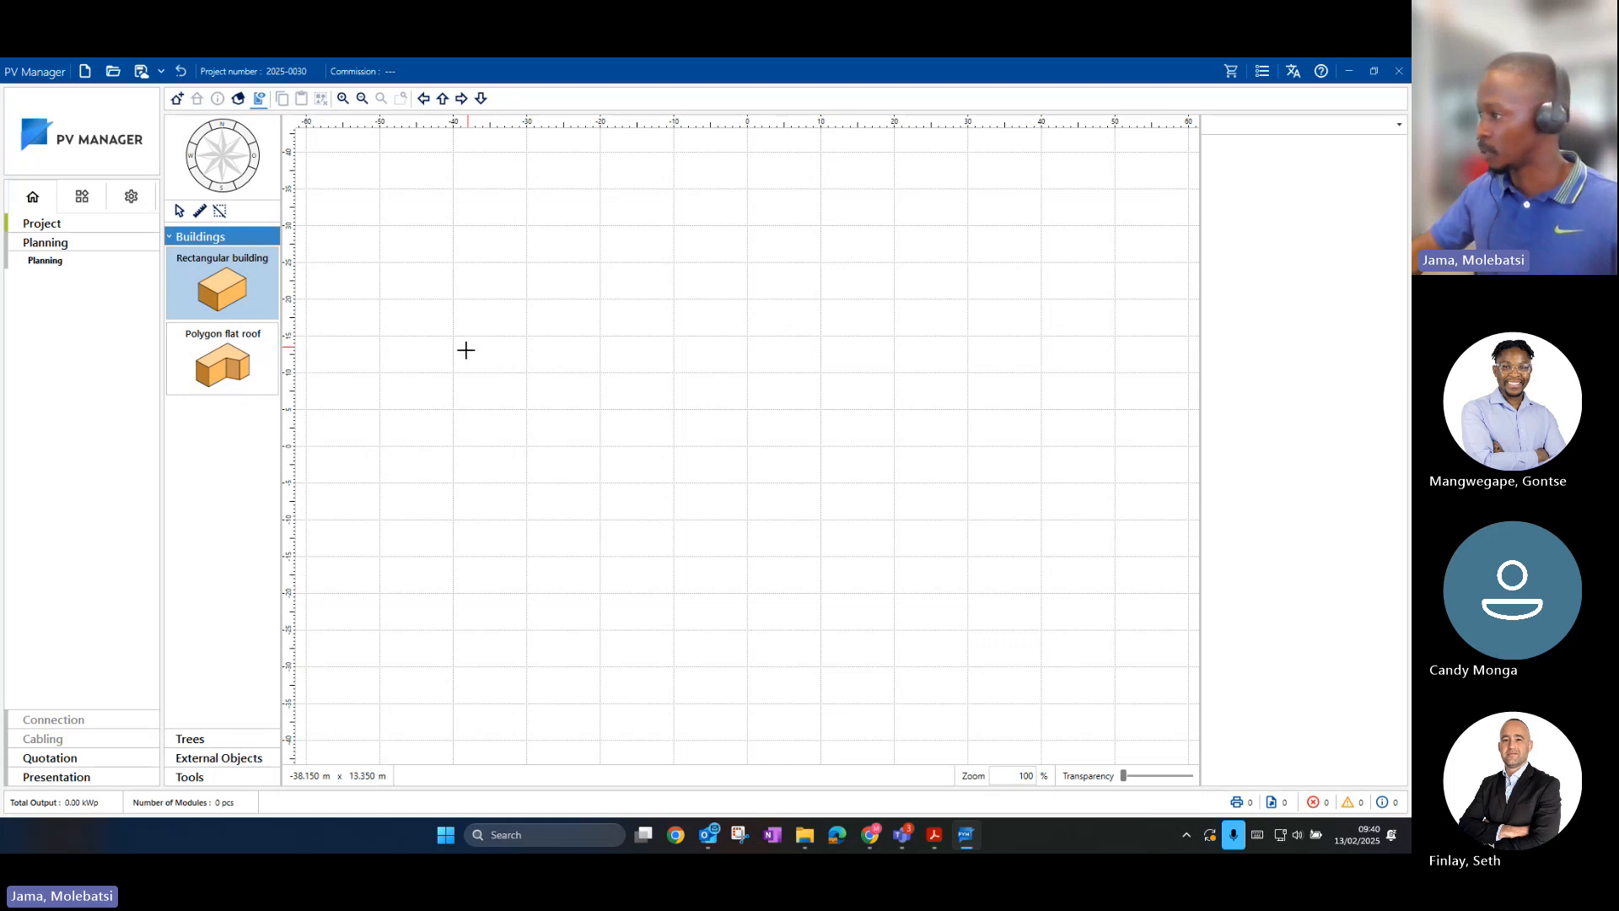
left_click(56, 755)
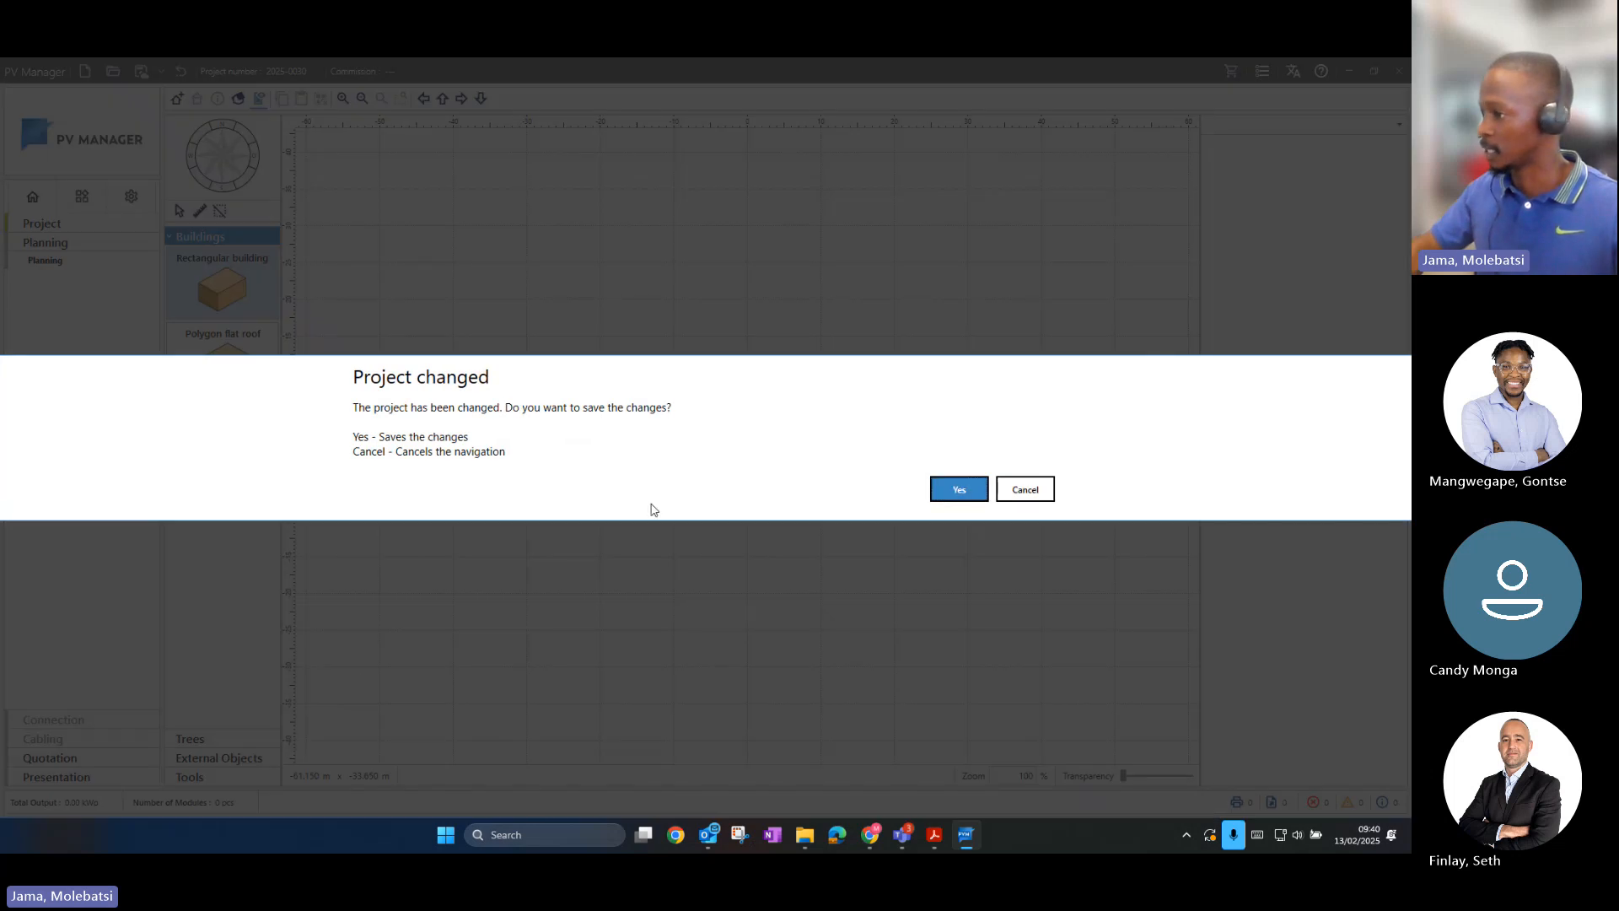
left_click(959, 492)
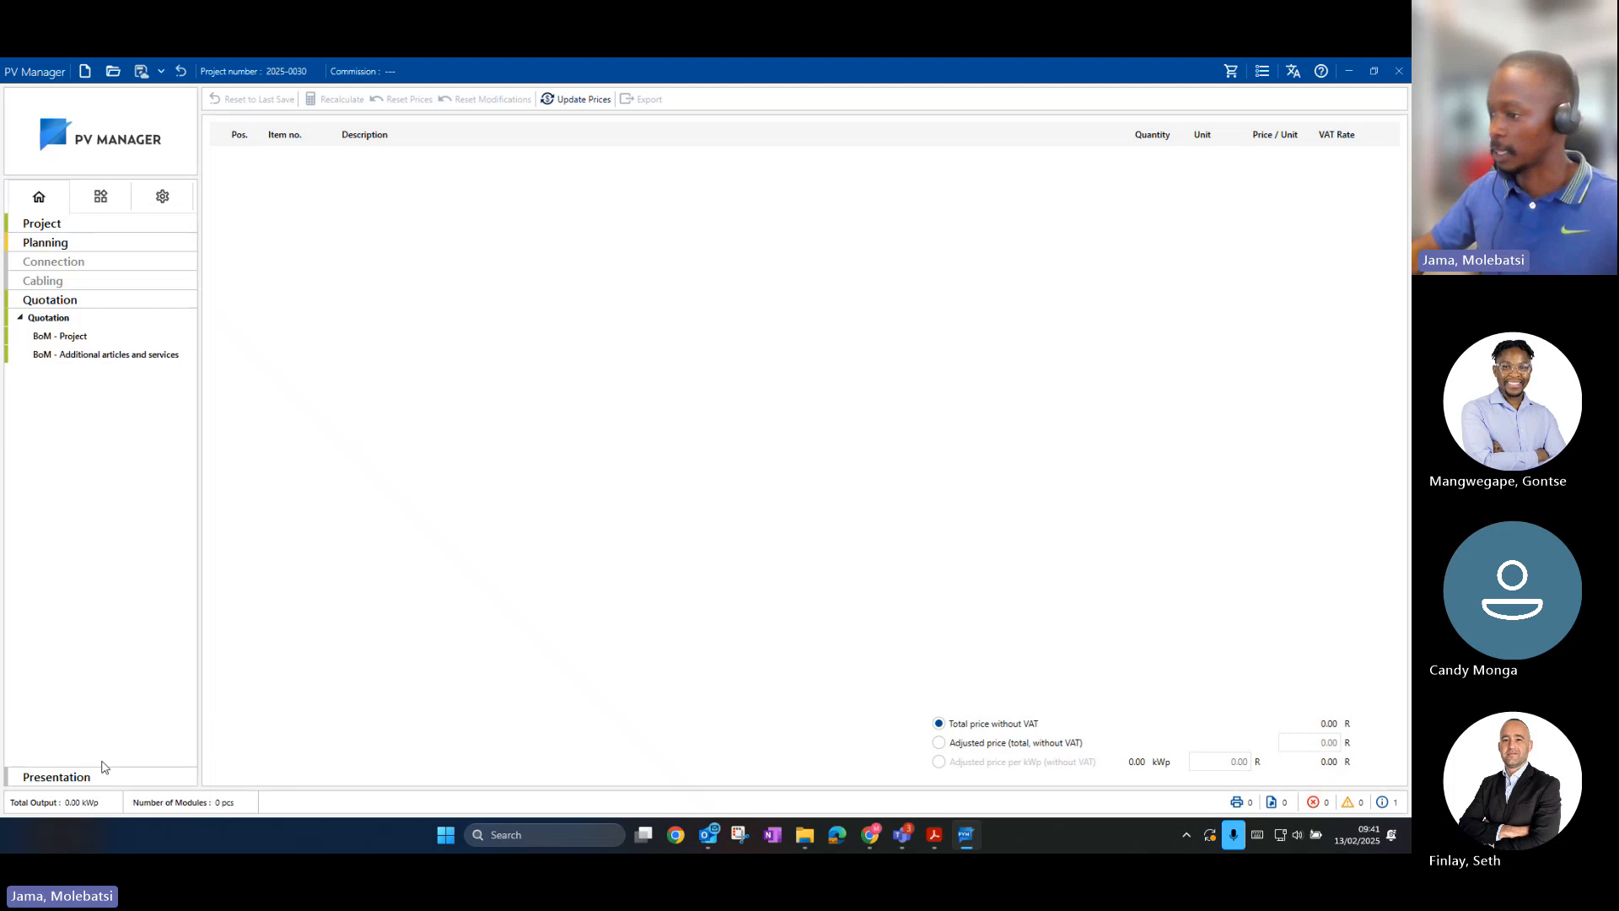
left_click(81, 779)
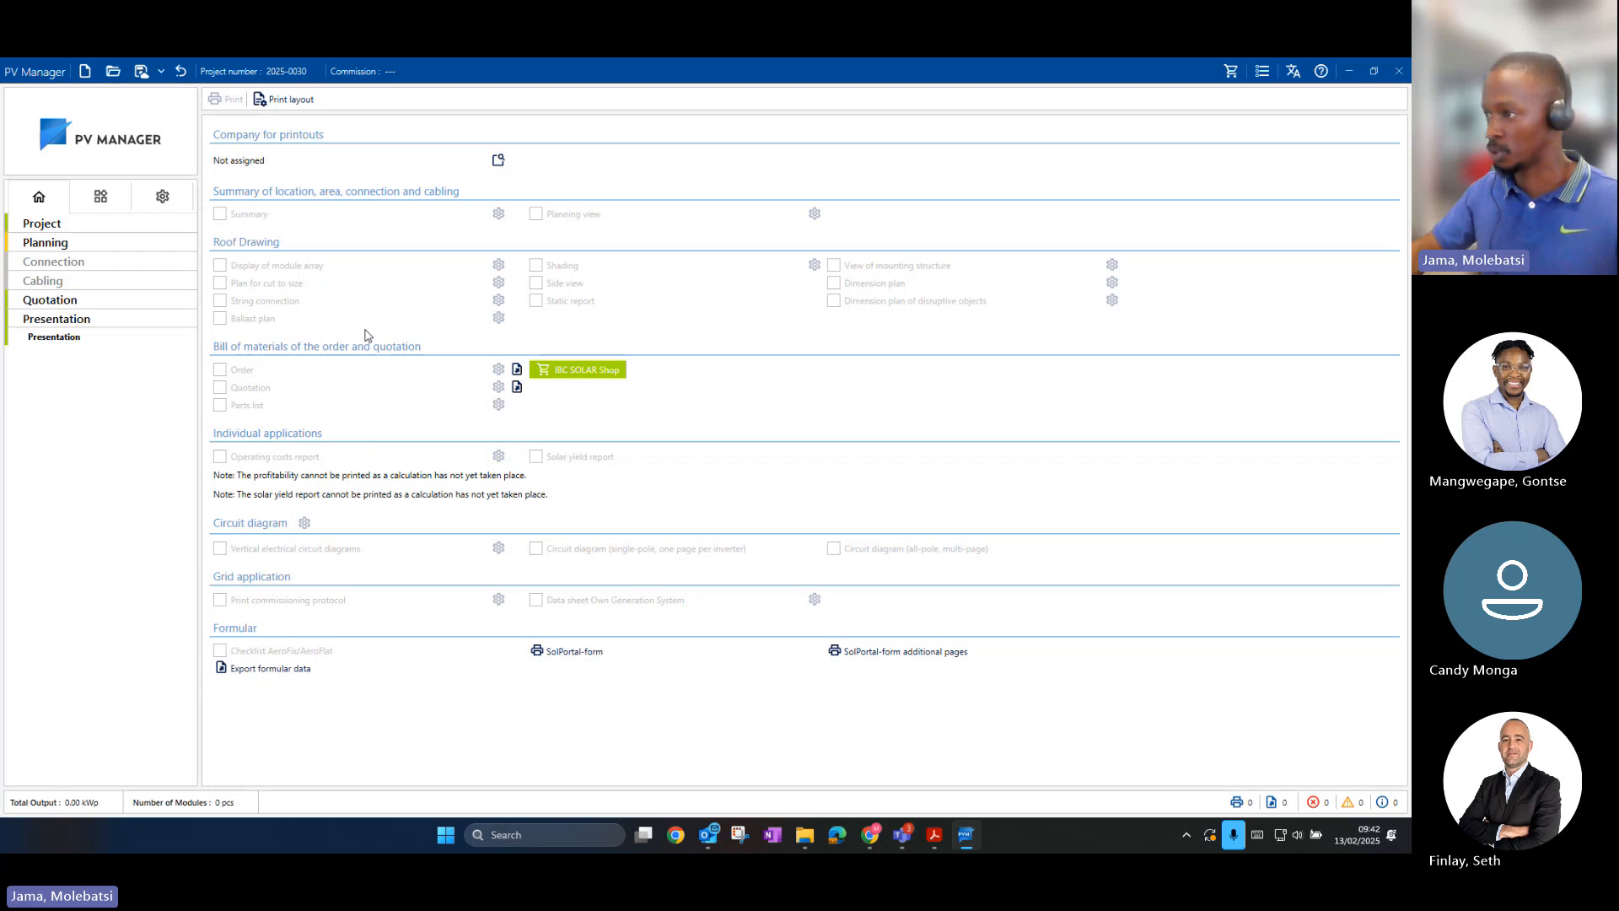
Step: Review the profitability tool's configuration, the customer management page and the project's location data
left_click(87, 208)
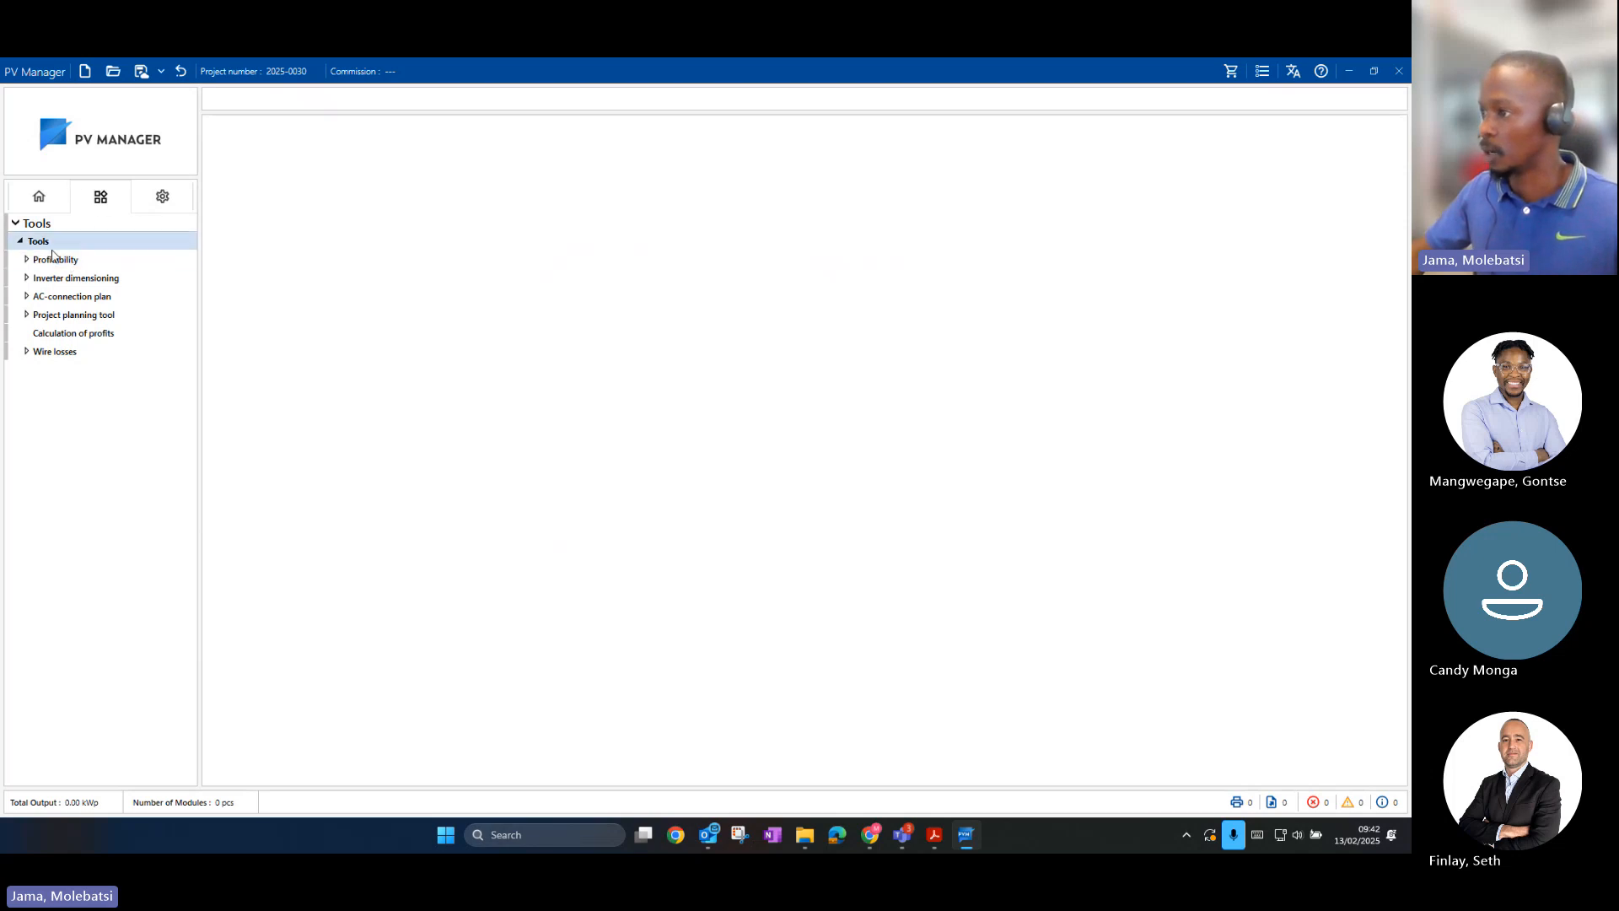
left_click(78, 260)
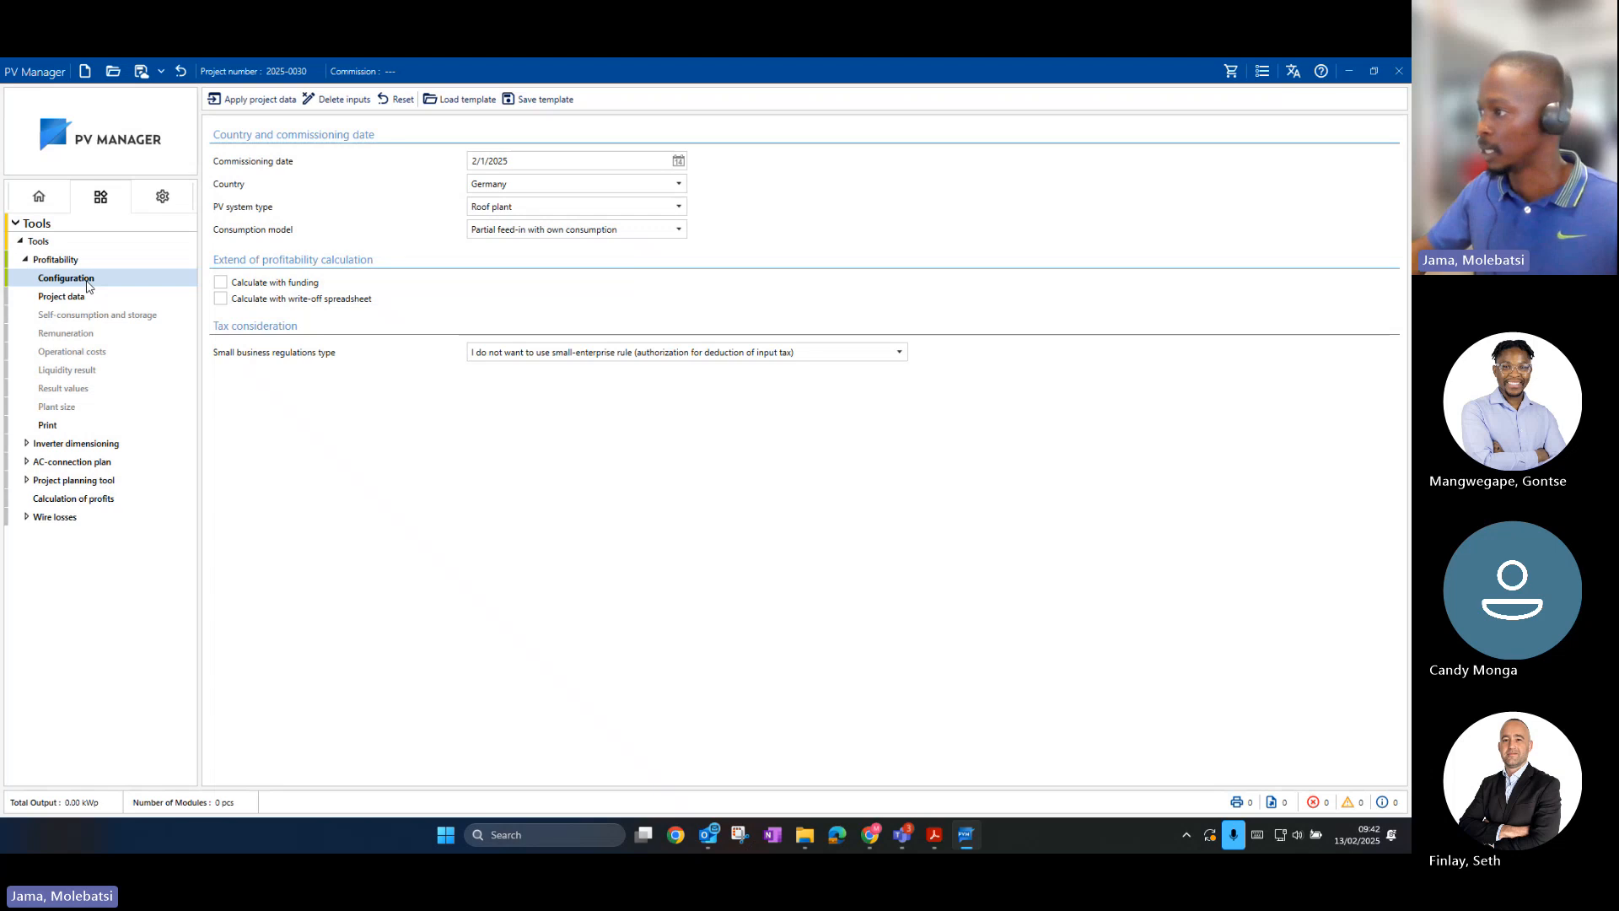
left_click(94, 297)
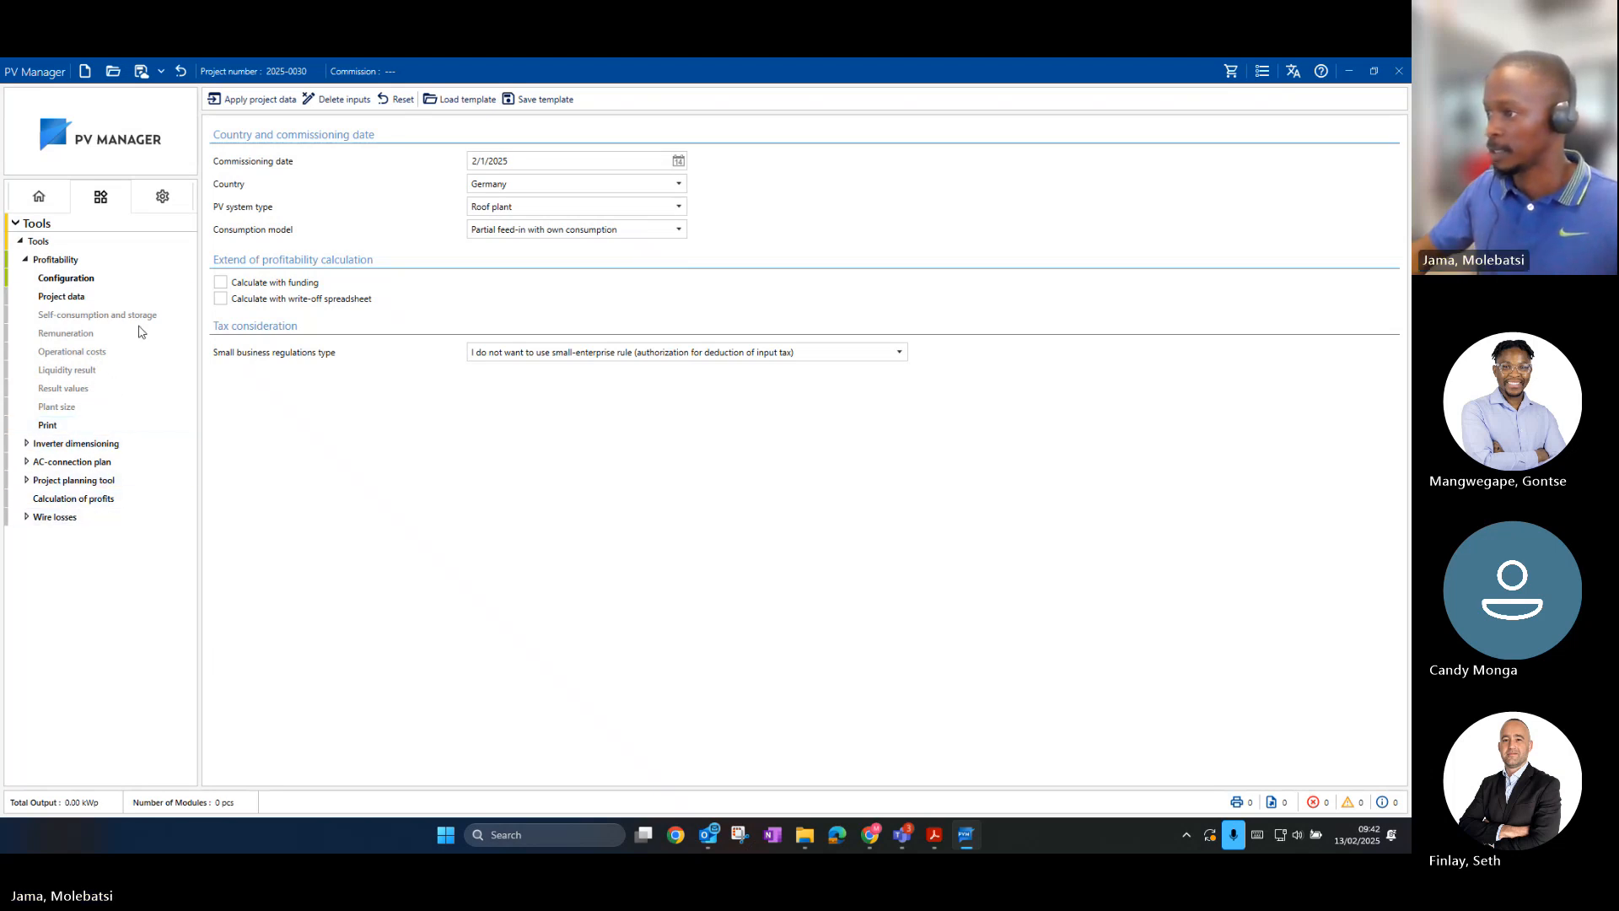
left_click(156, 204)
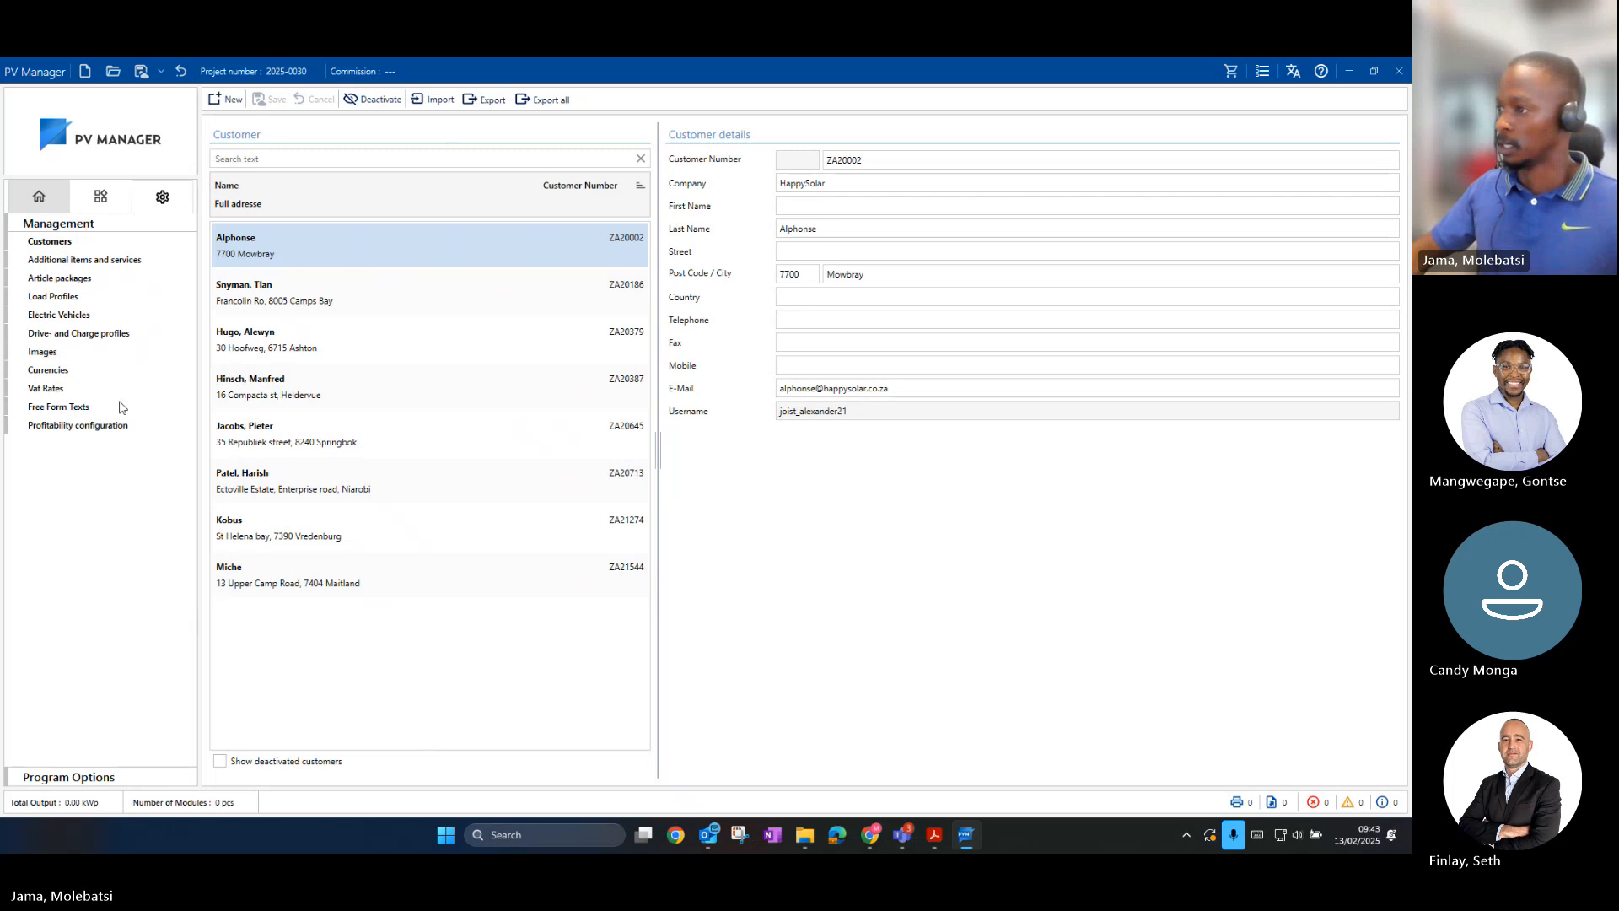
left_click(39, 204)
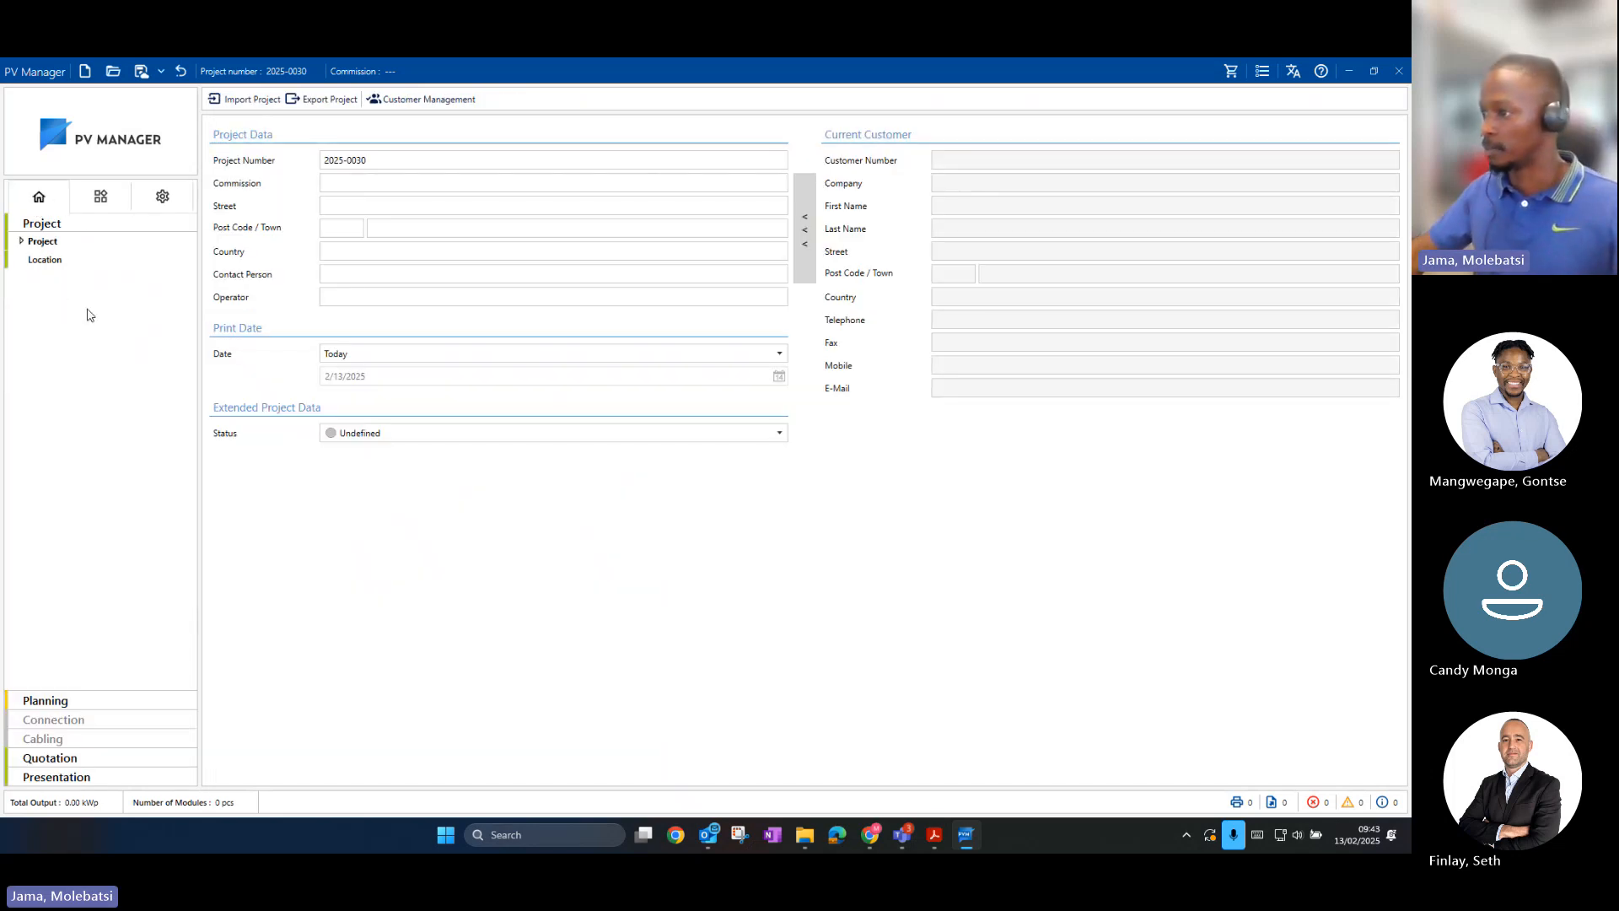
left_click(72, 267)
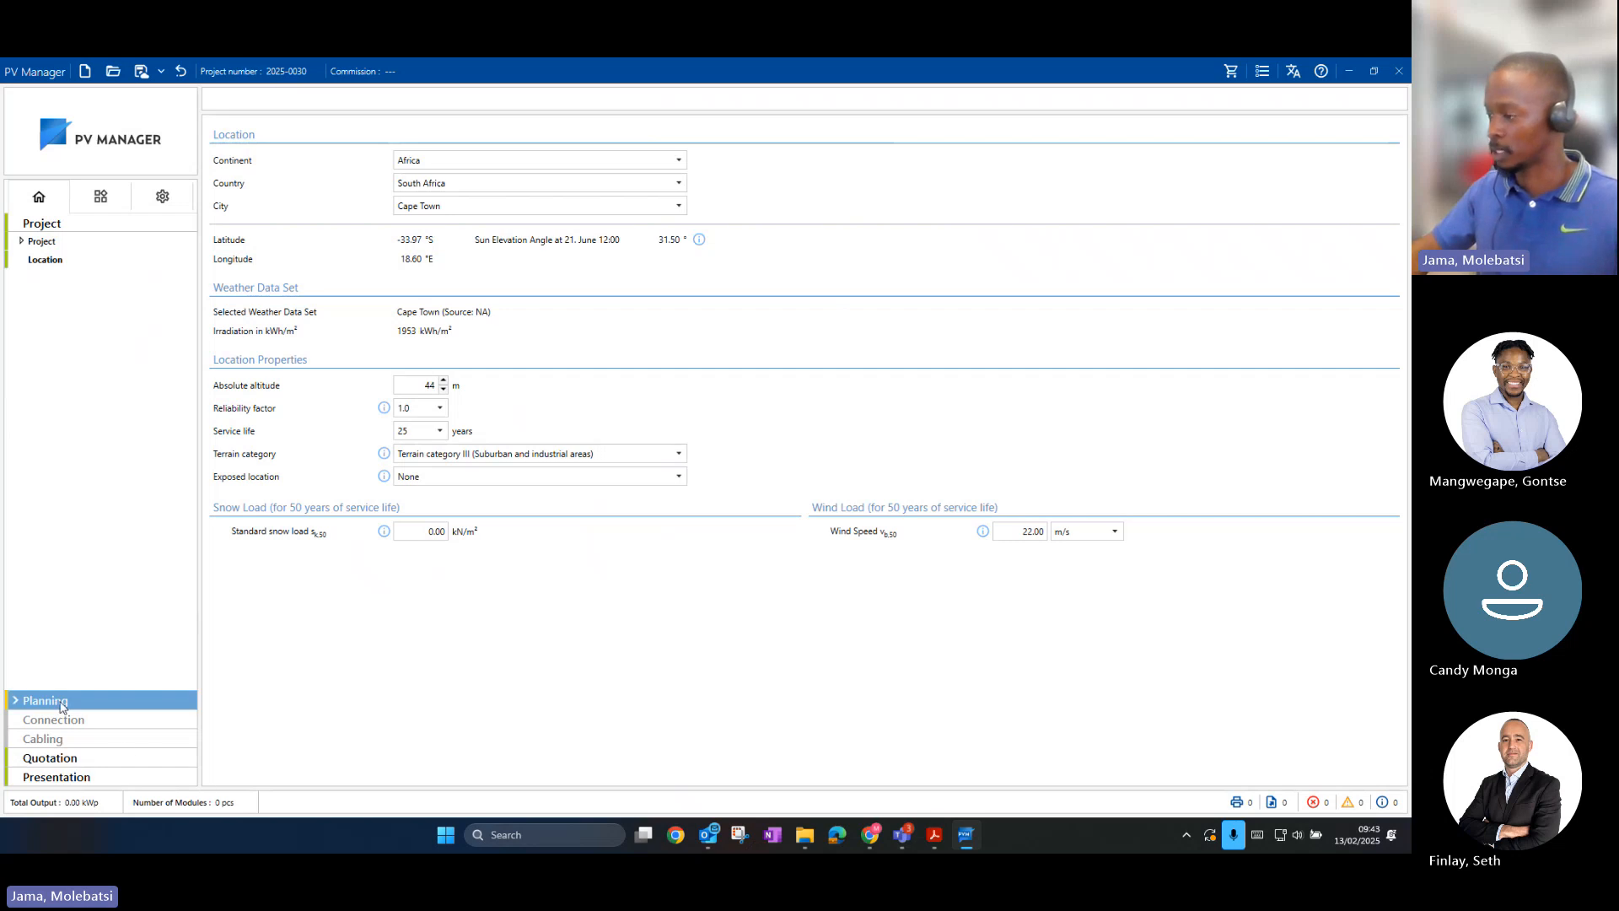
Step: Draw a rectangular building about 29.5 m long and 20 m wide on the planning grid and select it
left_click(93, 705)
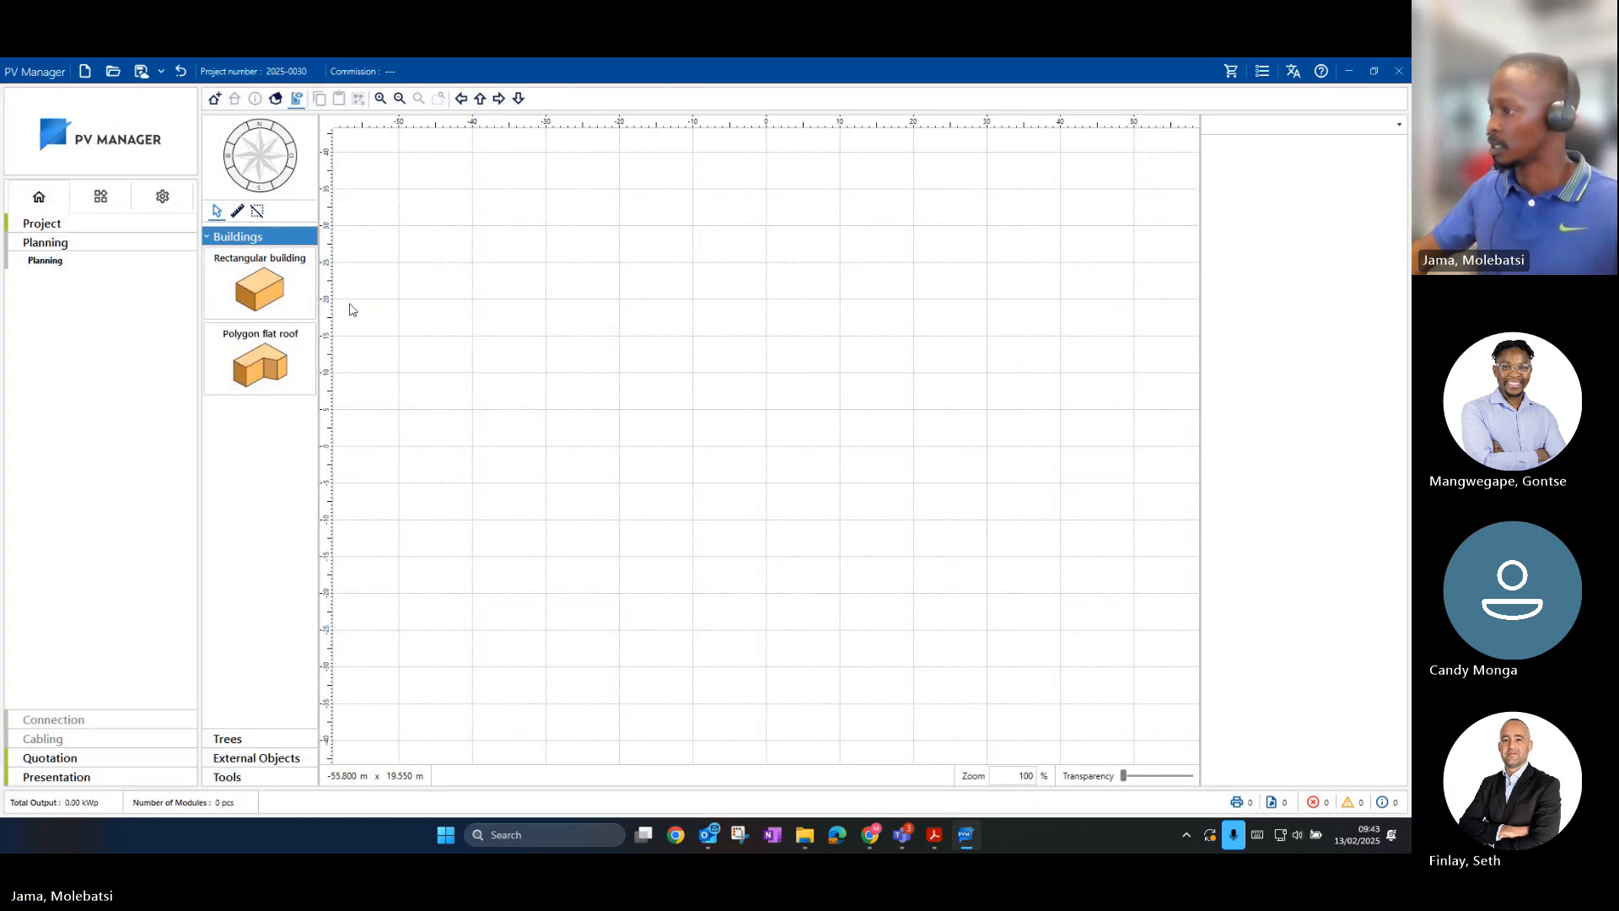
left_click(259, 286)
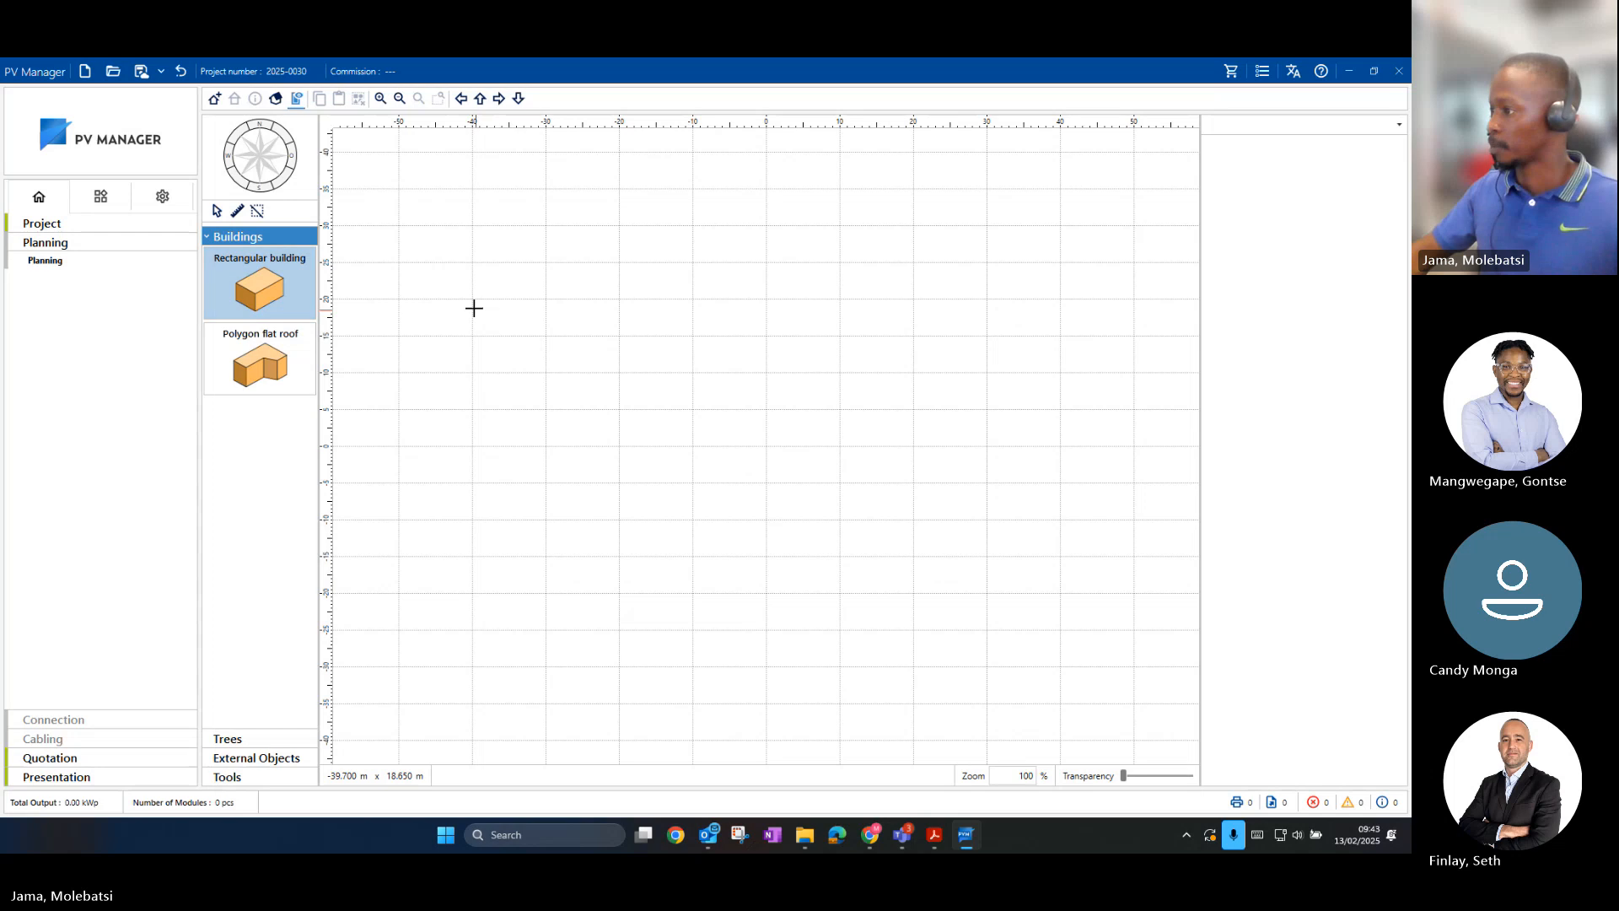
mouse_move(477, 300)
left_mouse_down()
mouse_move(658, 394)
mouse_move(693, 447)
left_mouse_up()
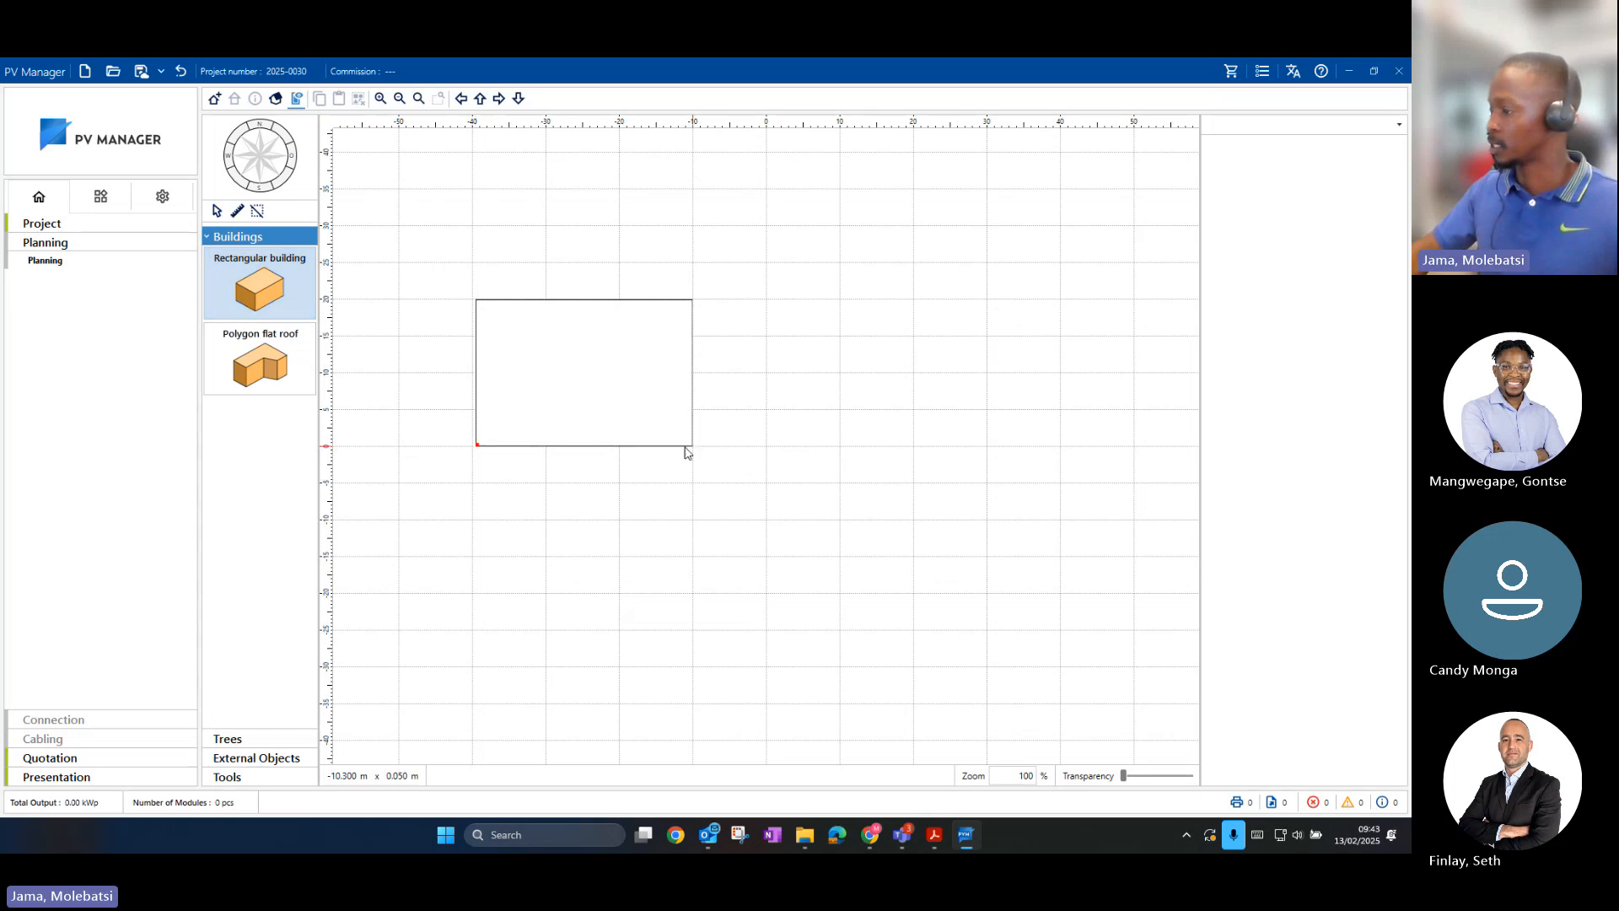
left_click(565, 325)
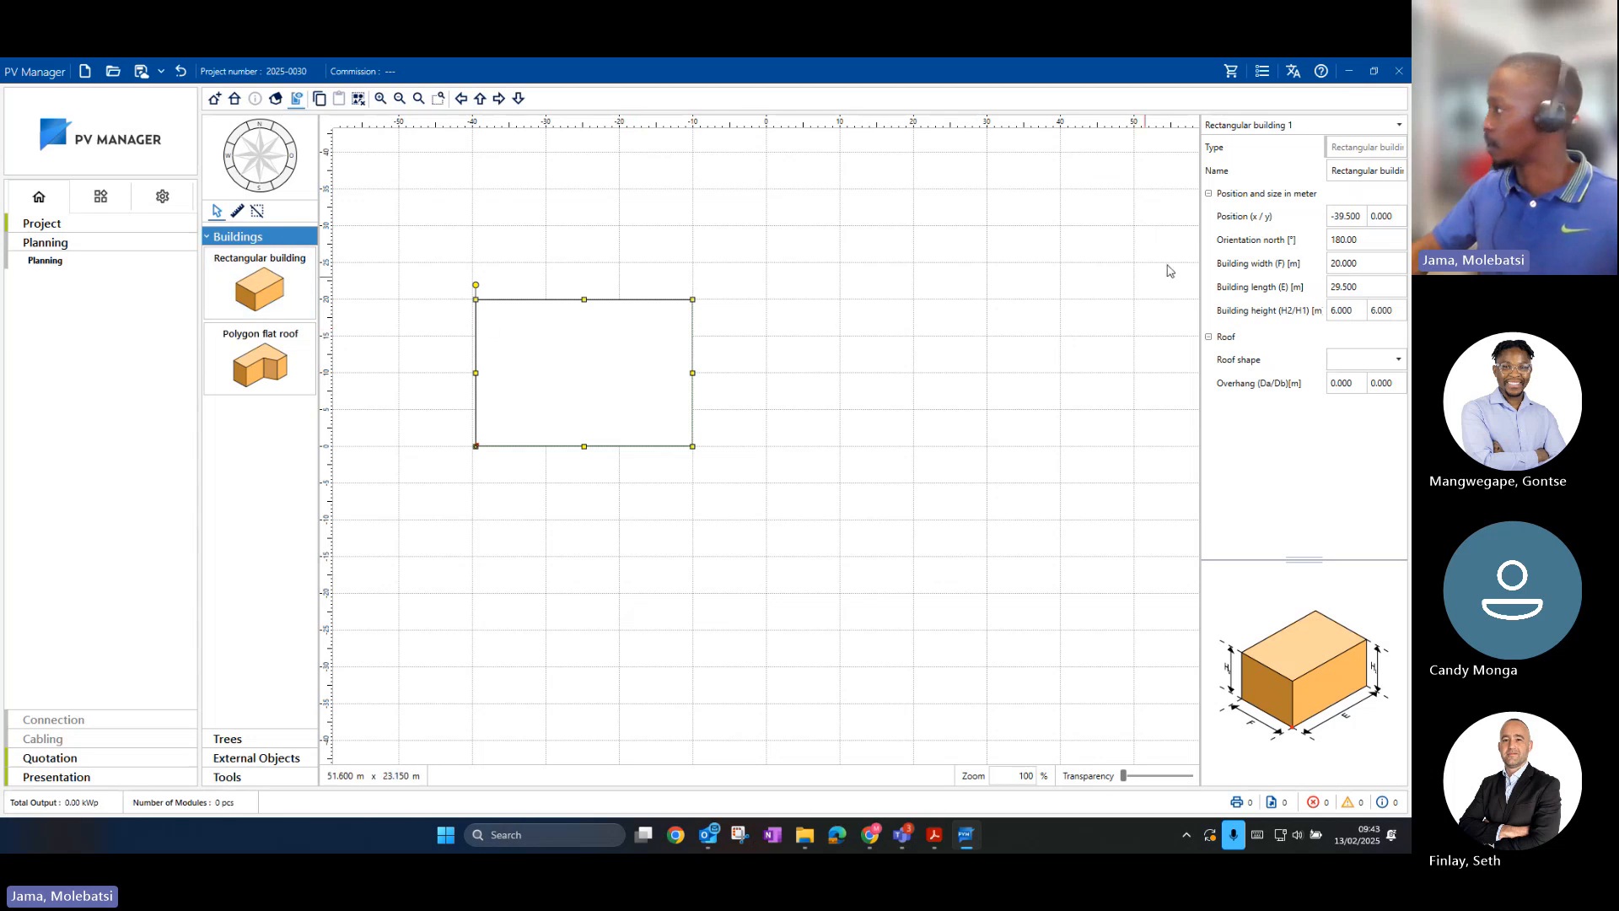
left_click(242, 285)
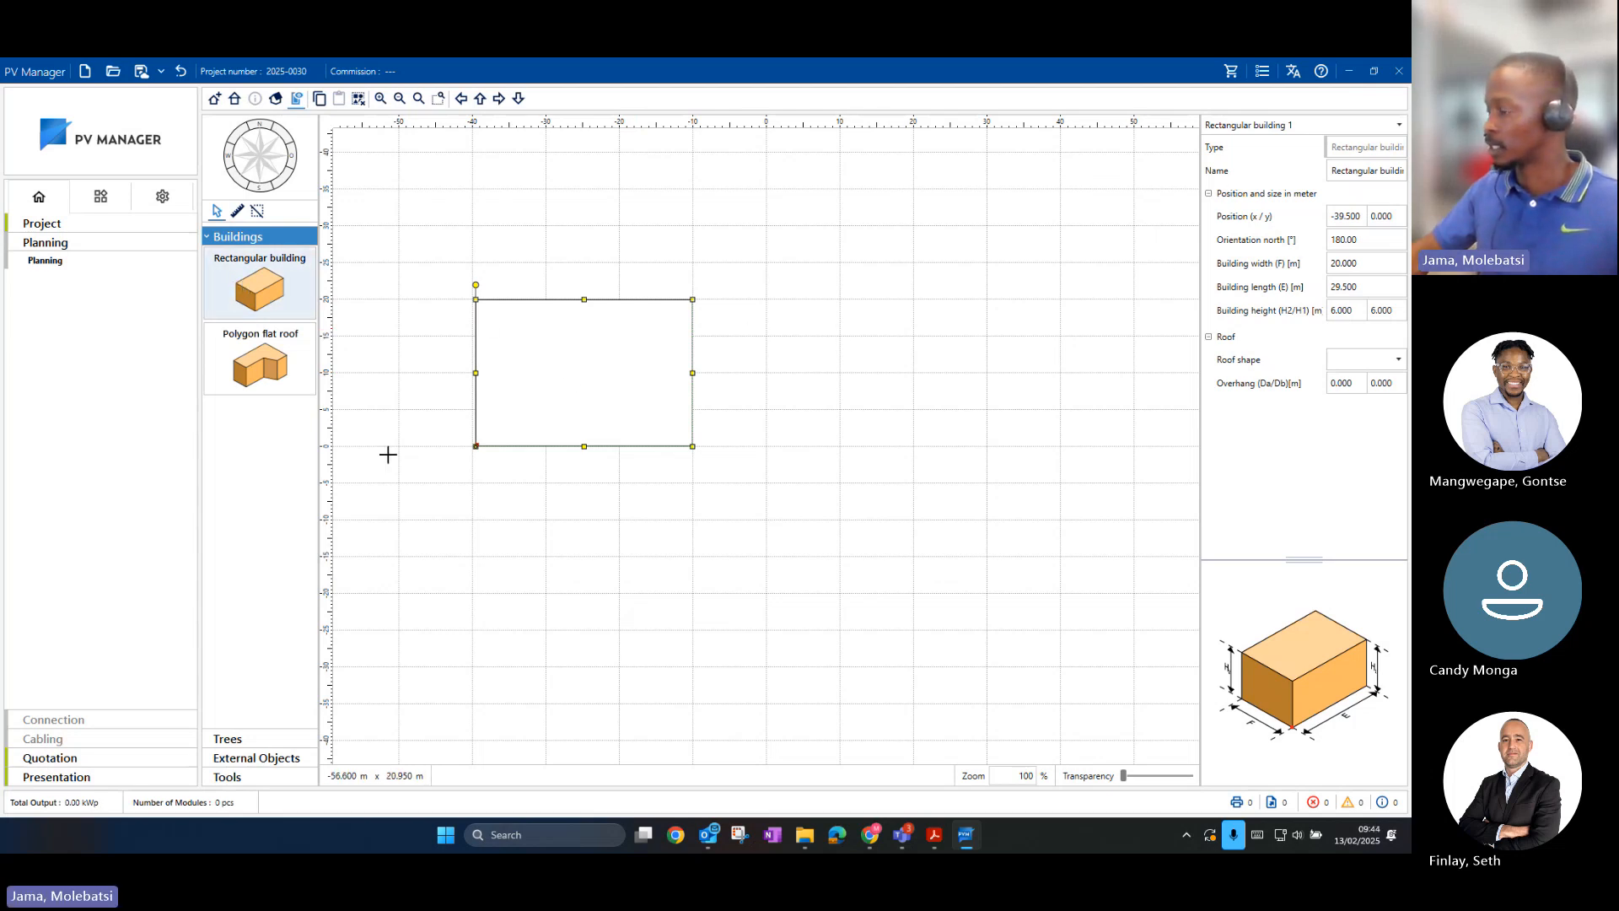
left_click(517, 369)
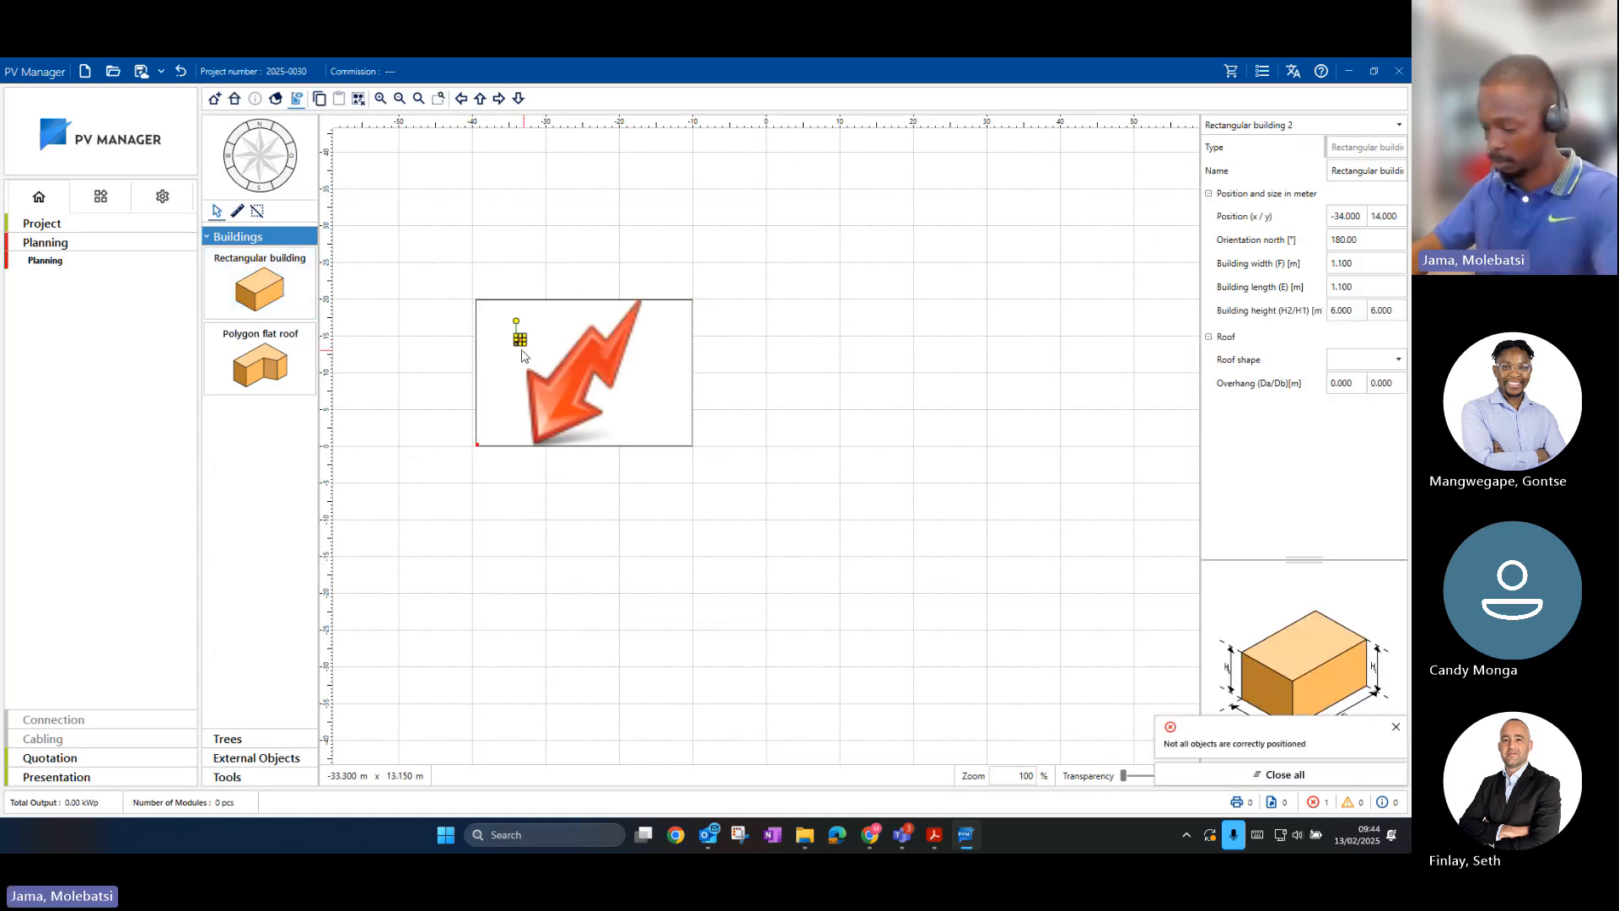
key("Delete")
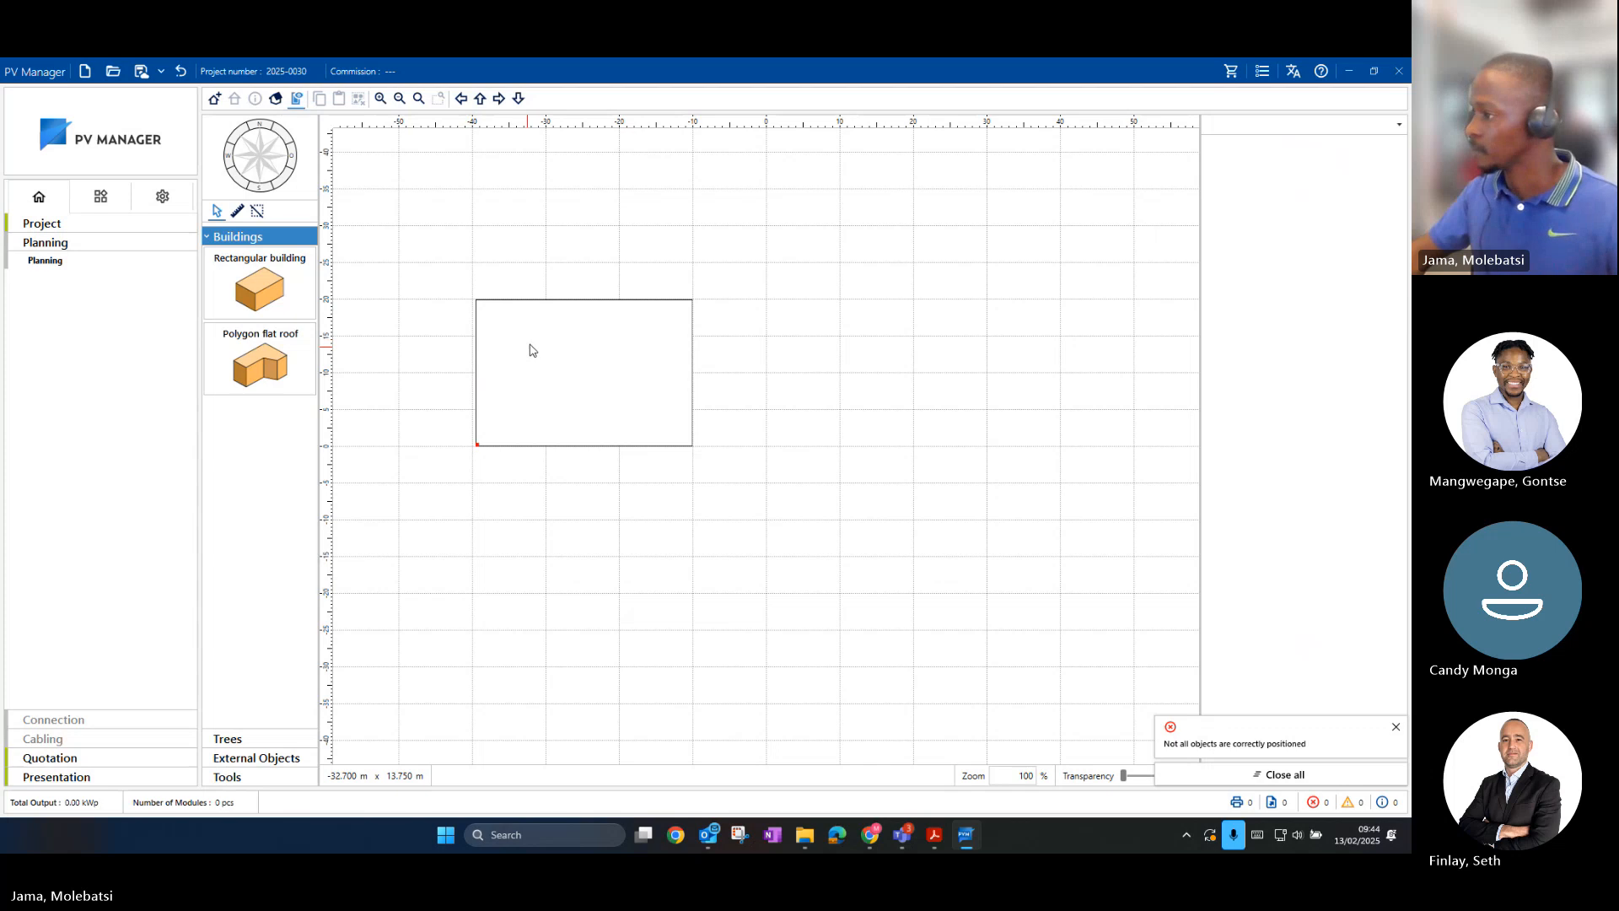
Step: Move the rectangular building on the planning grid to about x -40 m, y 5 m
left_click(530, 344)
left_click_drag(543, 315, 543, 324)
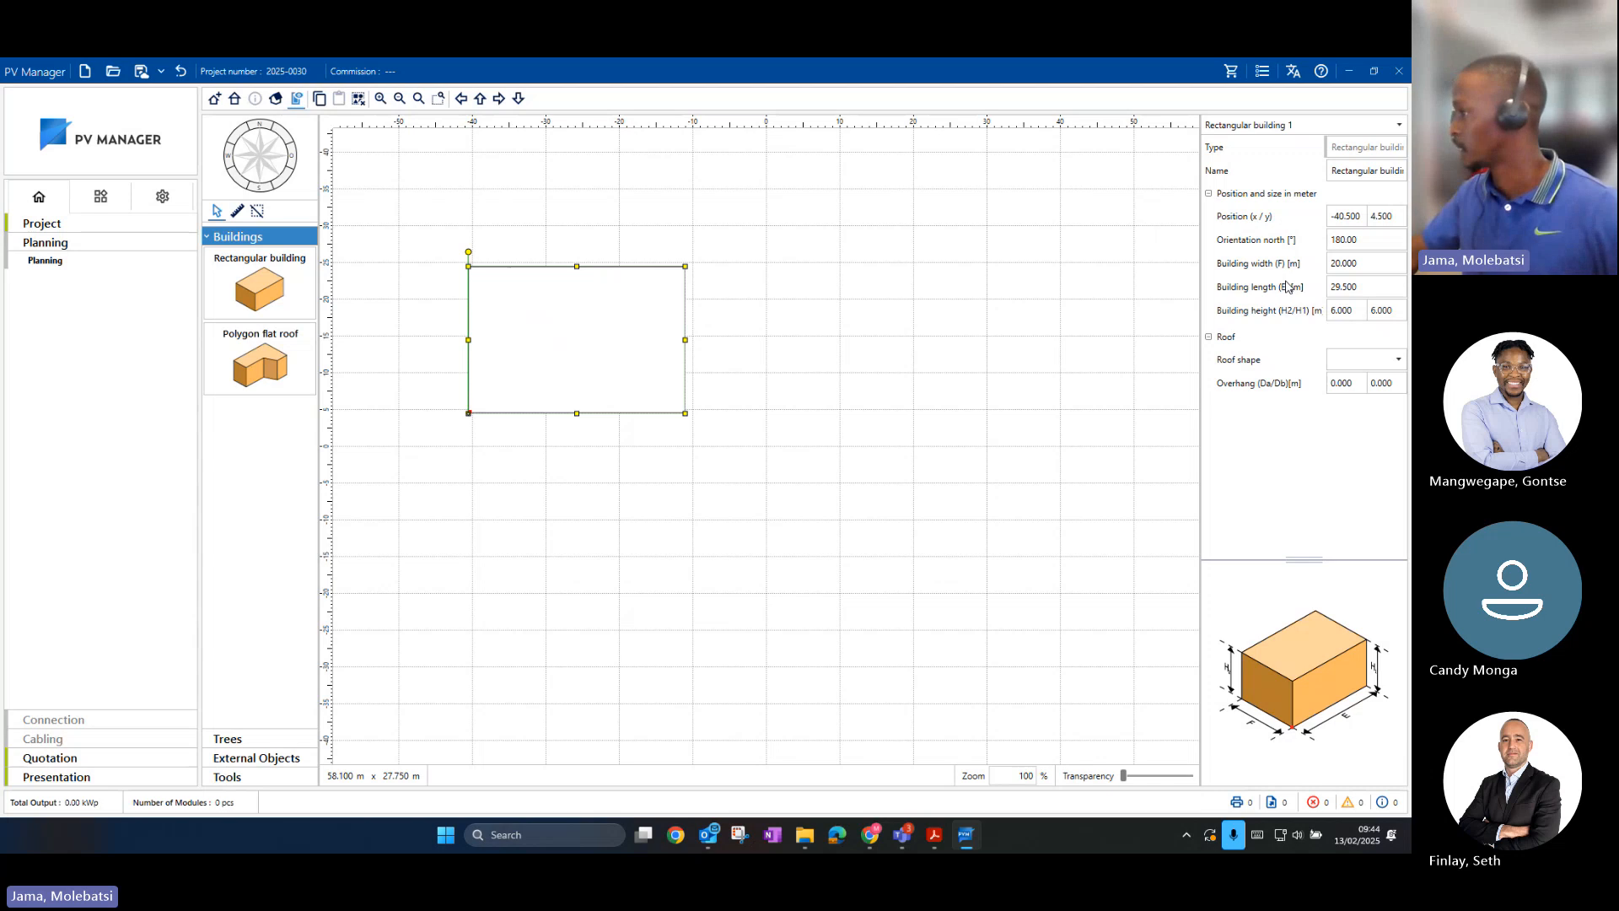
left_click_drag(625, 321, 622, 317)
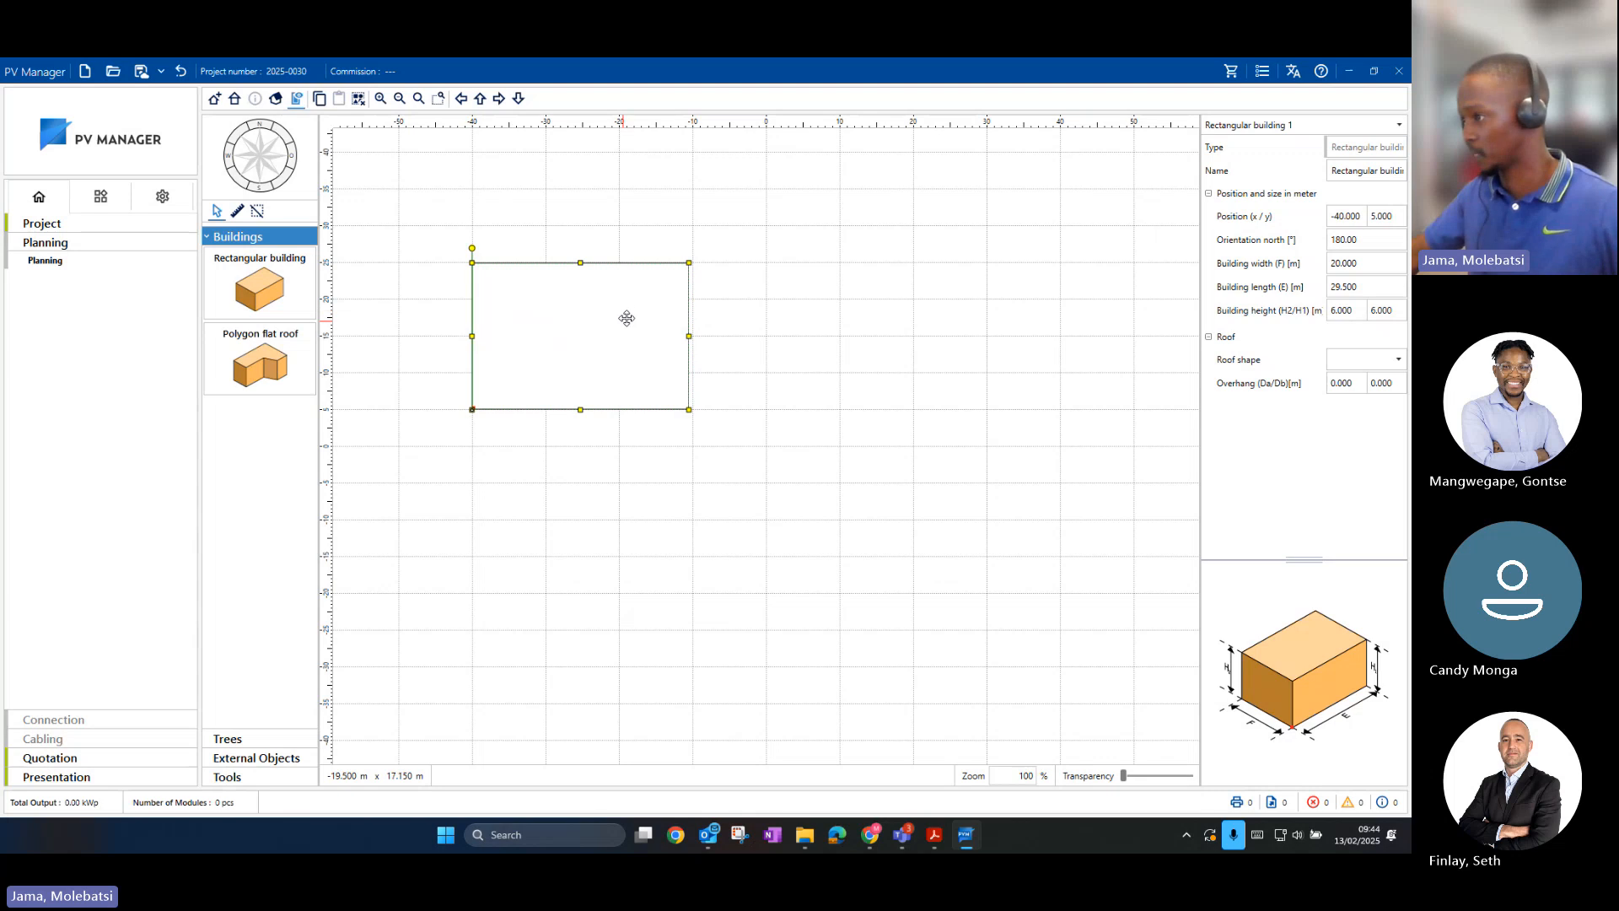
Step: Move the rectangular building to x -30 m, y 10 m and give it a pitched roof
left_click_drag(627, 318, 689, 259)
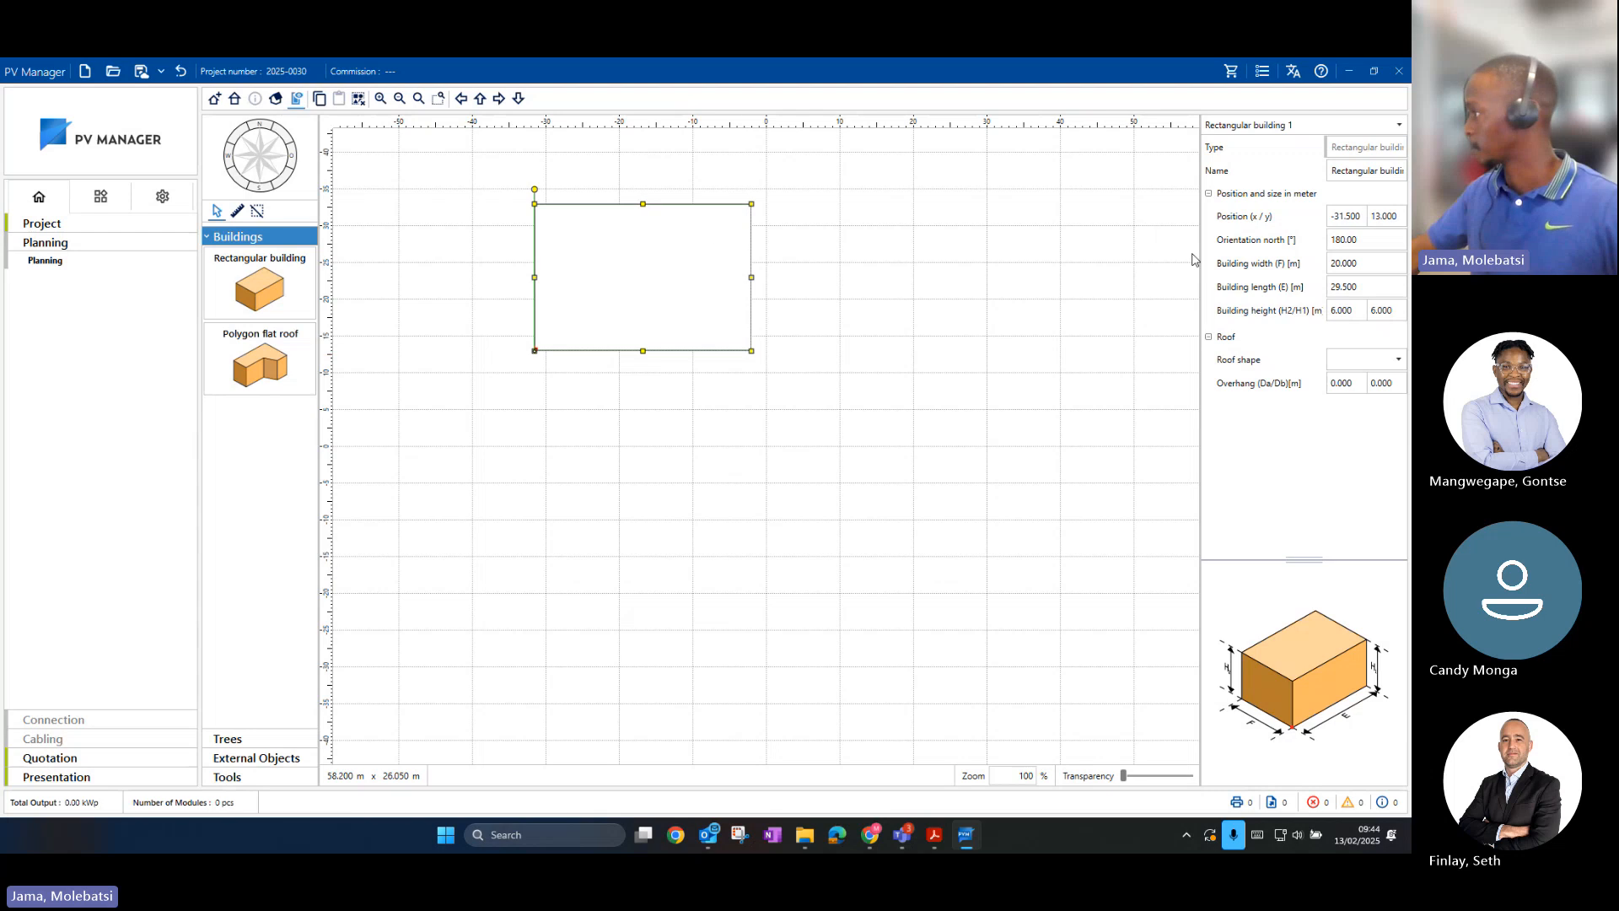
left_click_drag(719, 283, 728, 303)
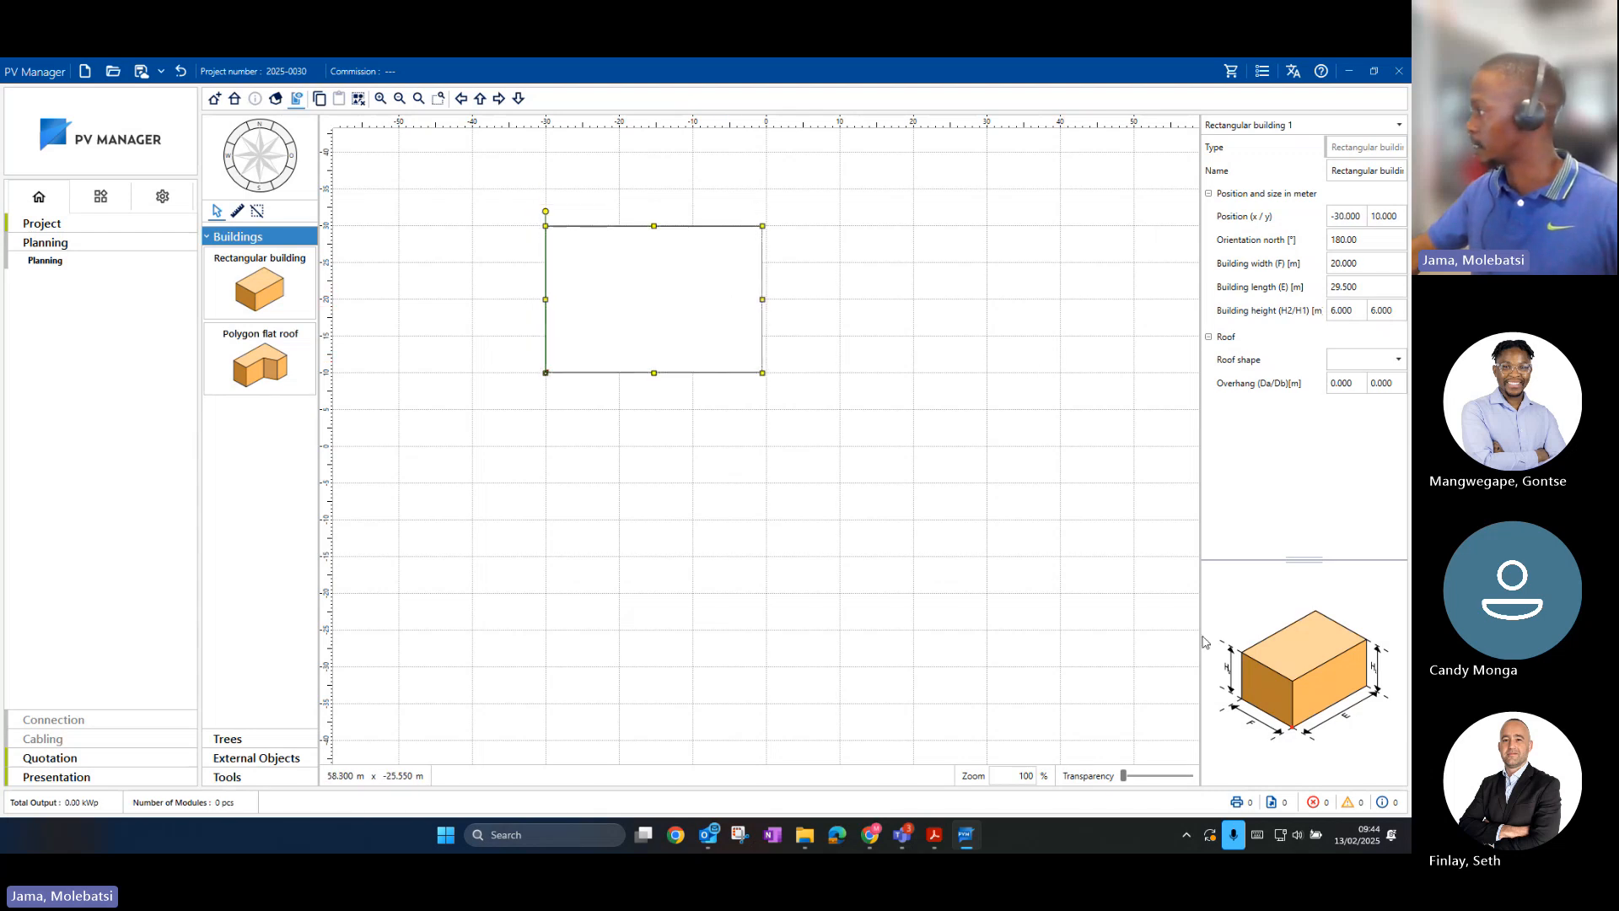
left_click(1324, 358)
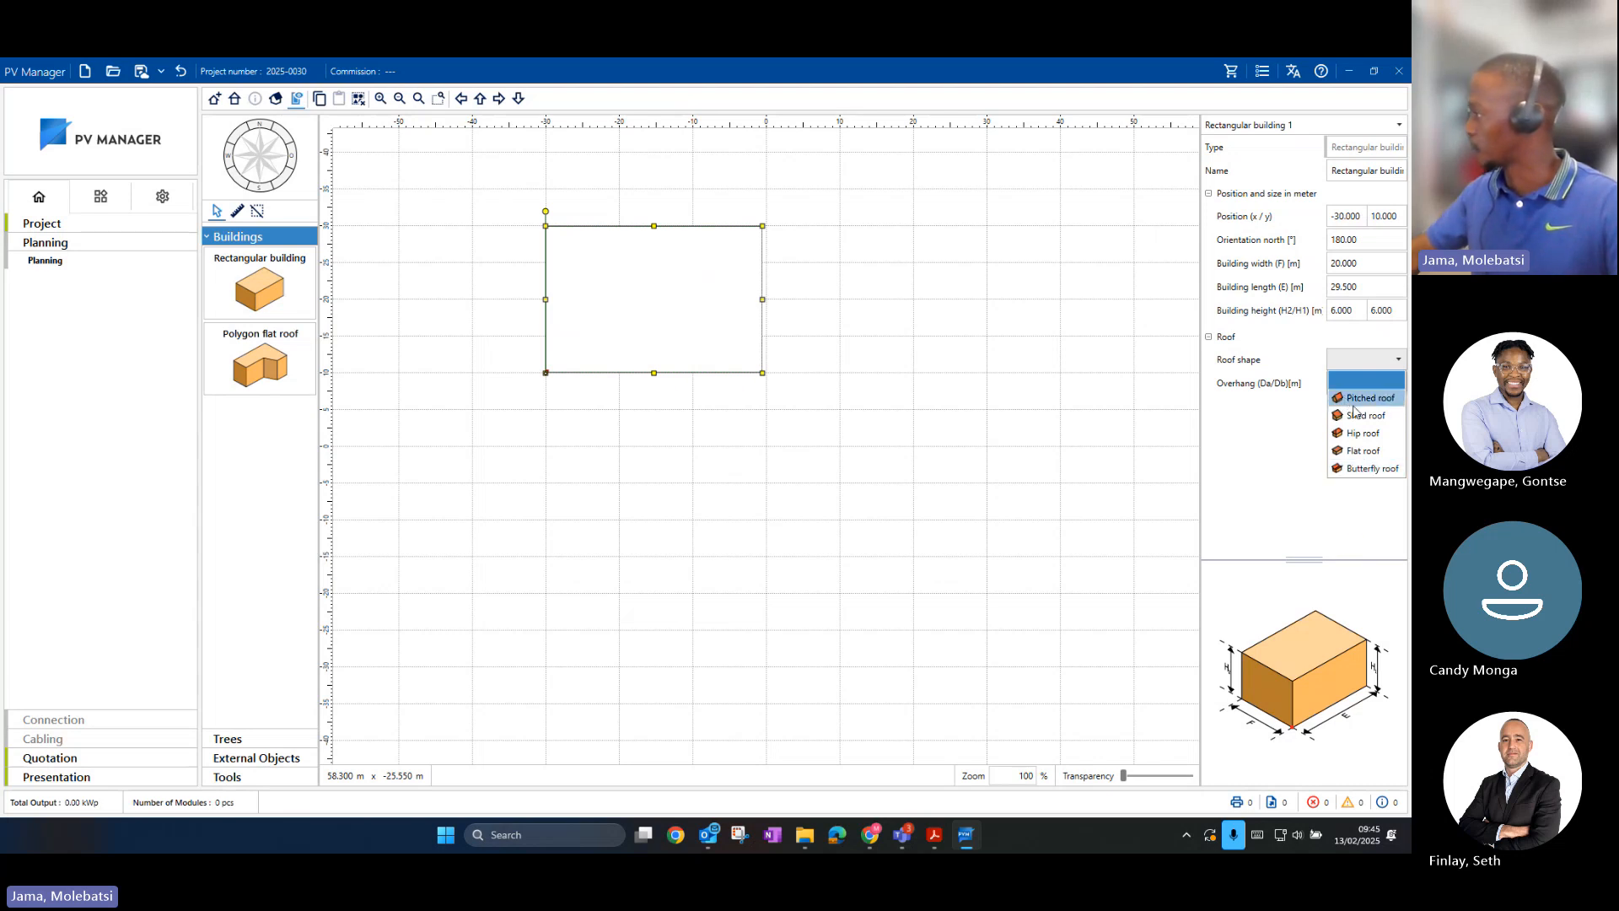
left_click(1276, 553)
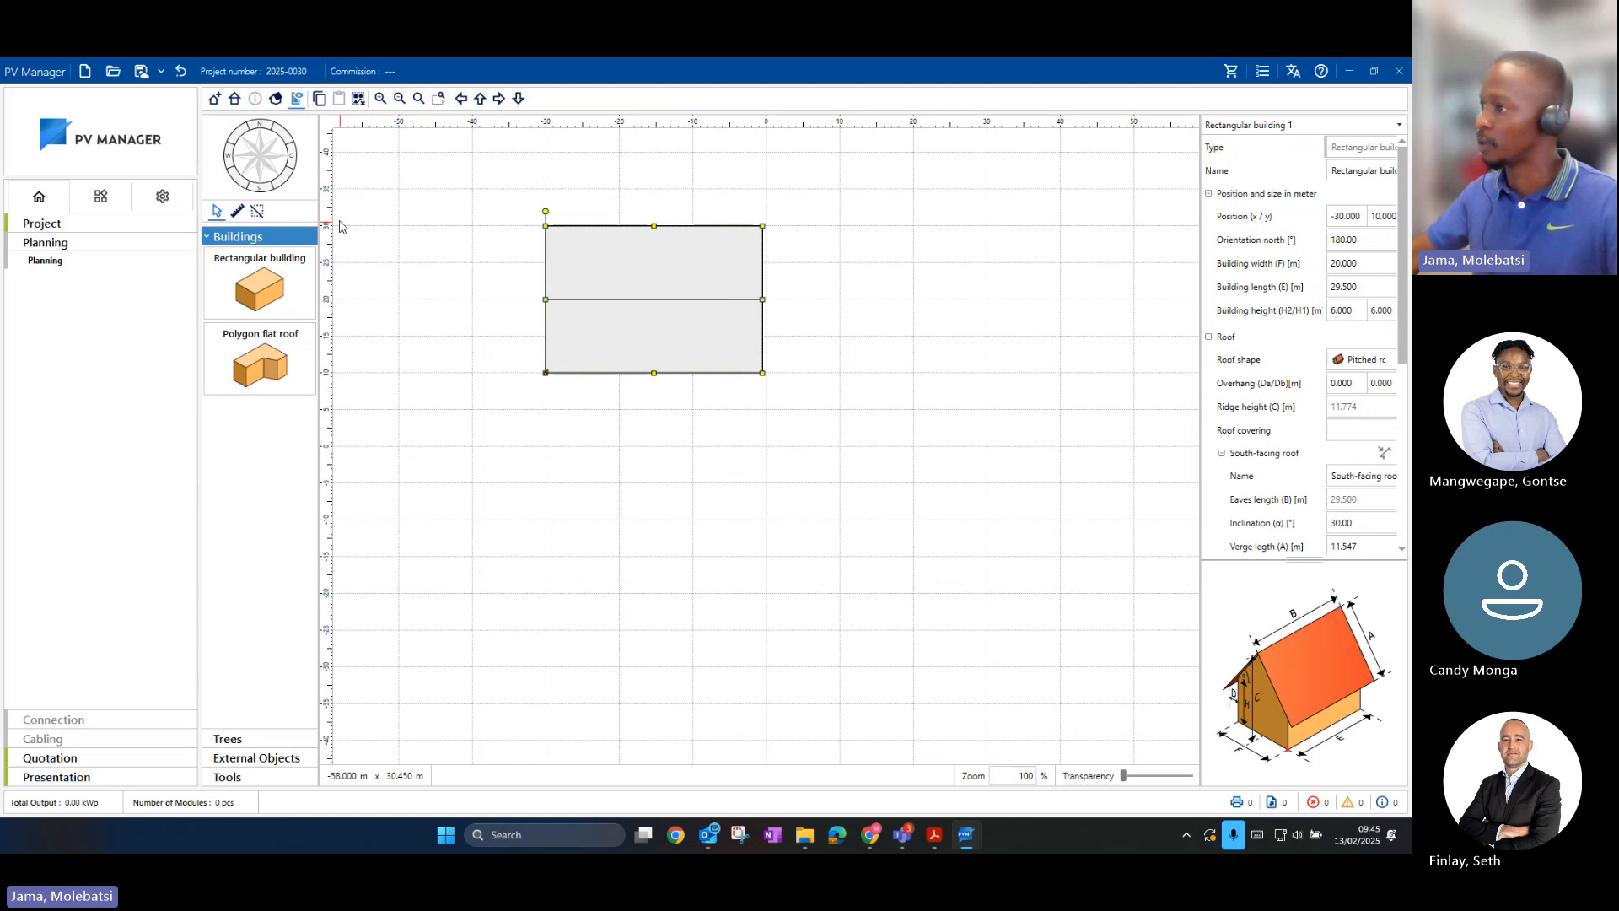
Step: Inspect the pitched-roof building from several sides in the 3D view and run the sun shading simulation
left_click(277, 103)
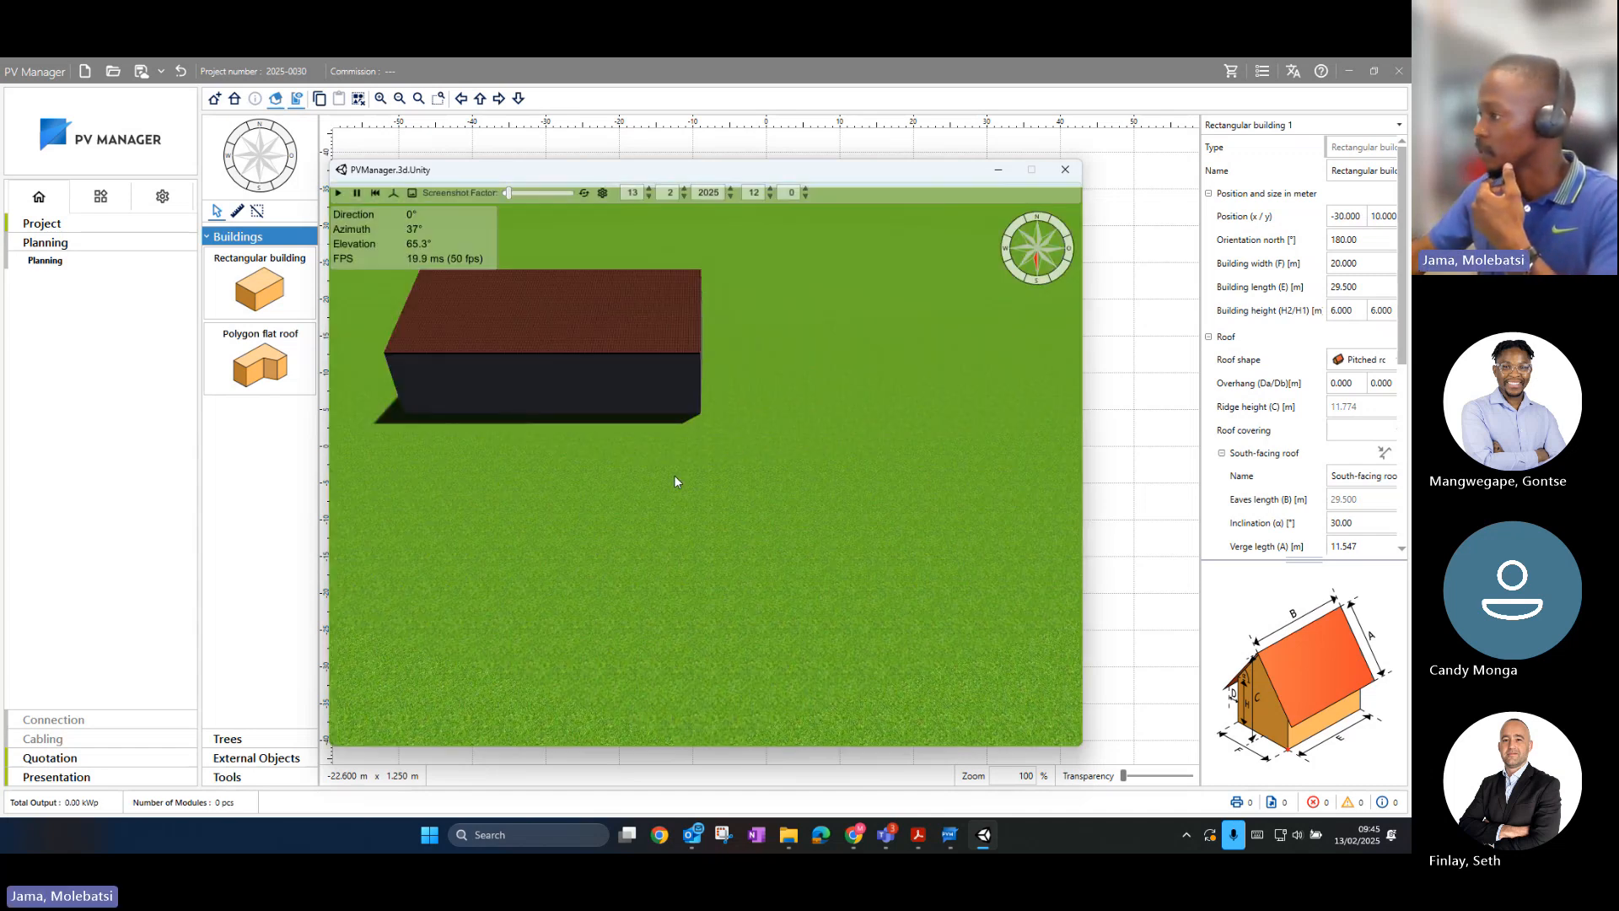
left_click_drag(676, 455, 624, 422)
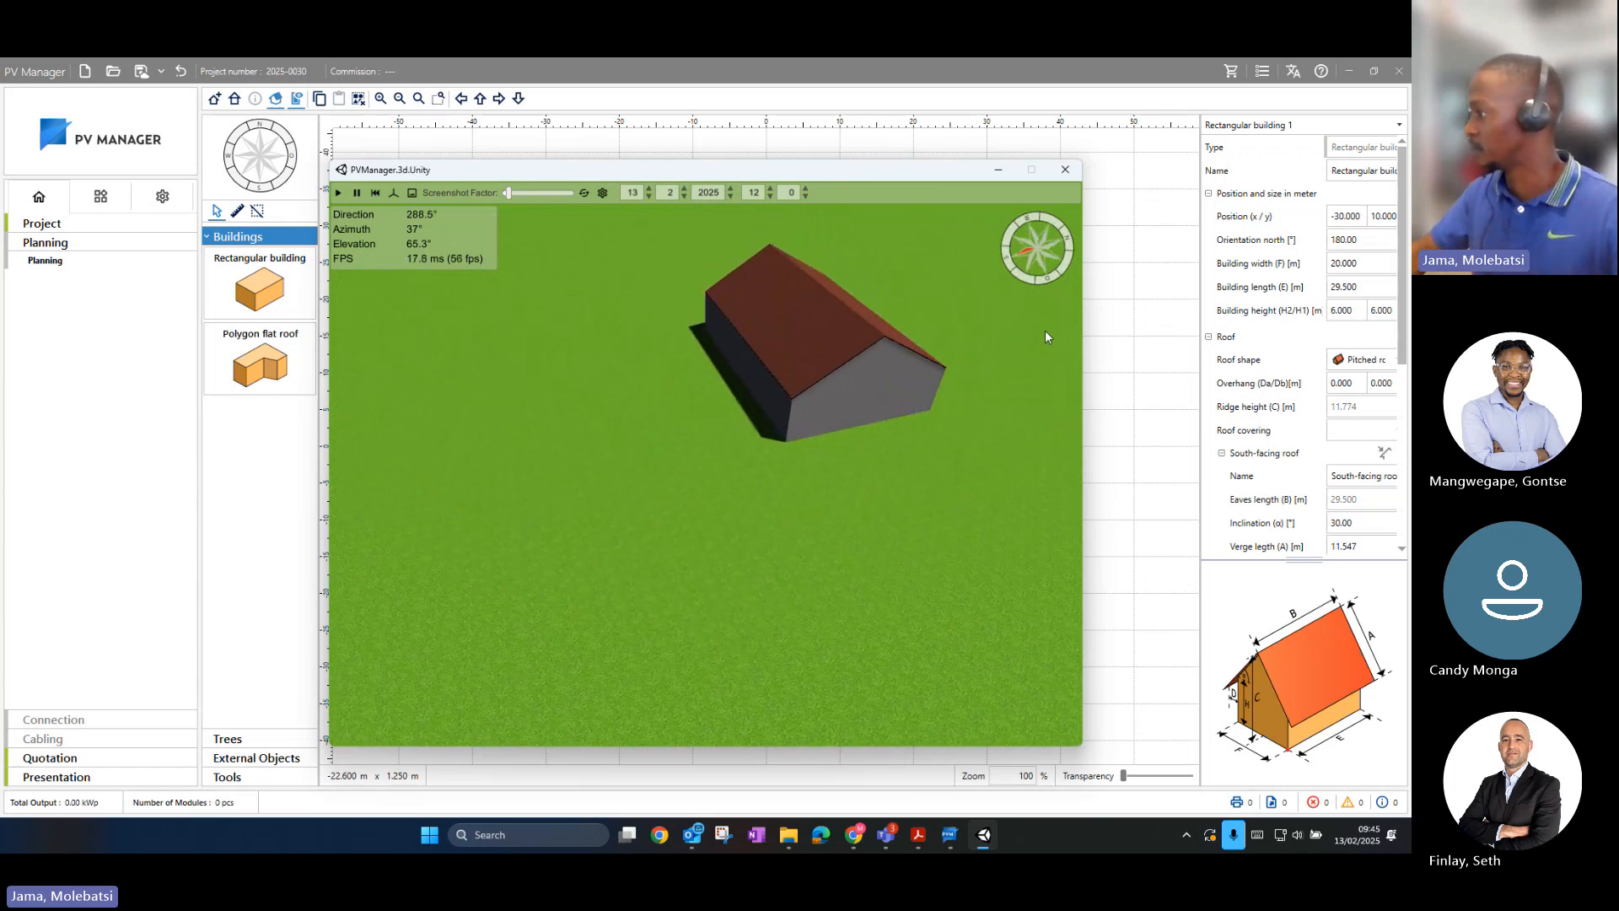
left_click_drag(886, 468, 925, 447)
left_click_drag(651, 453, 715, 397)
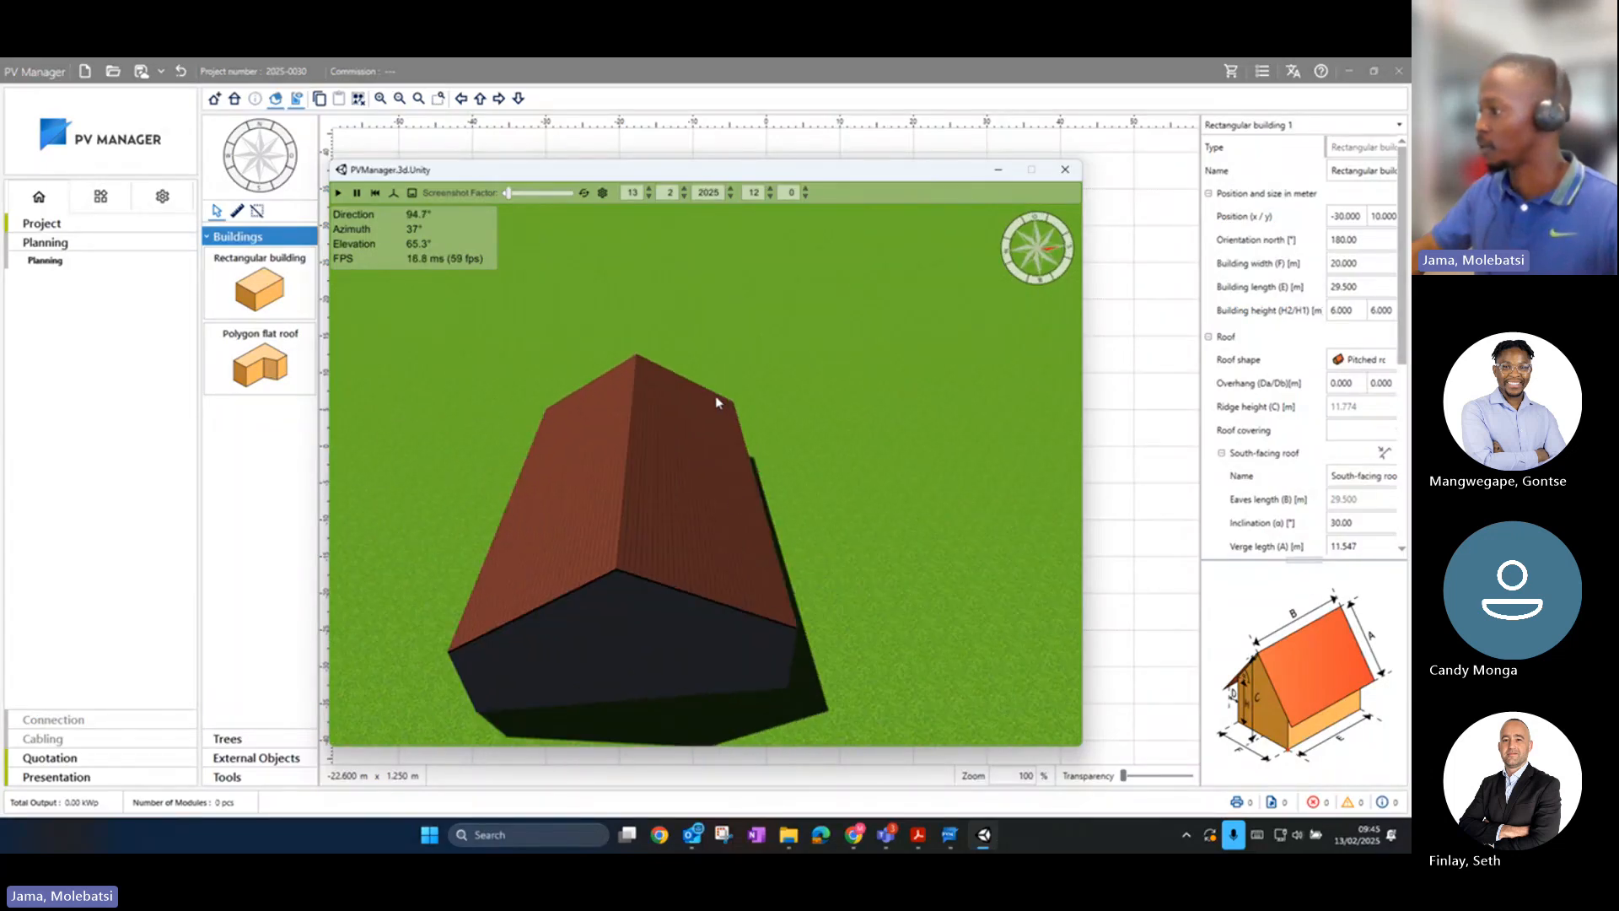
scroll(665, 455, "down", 3)
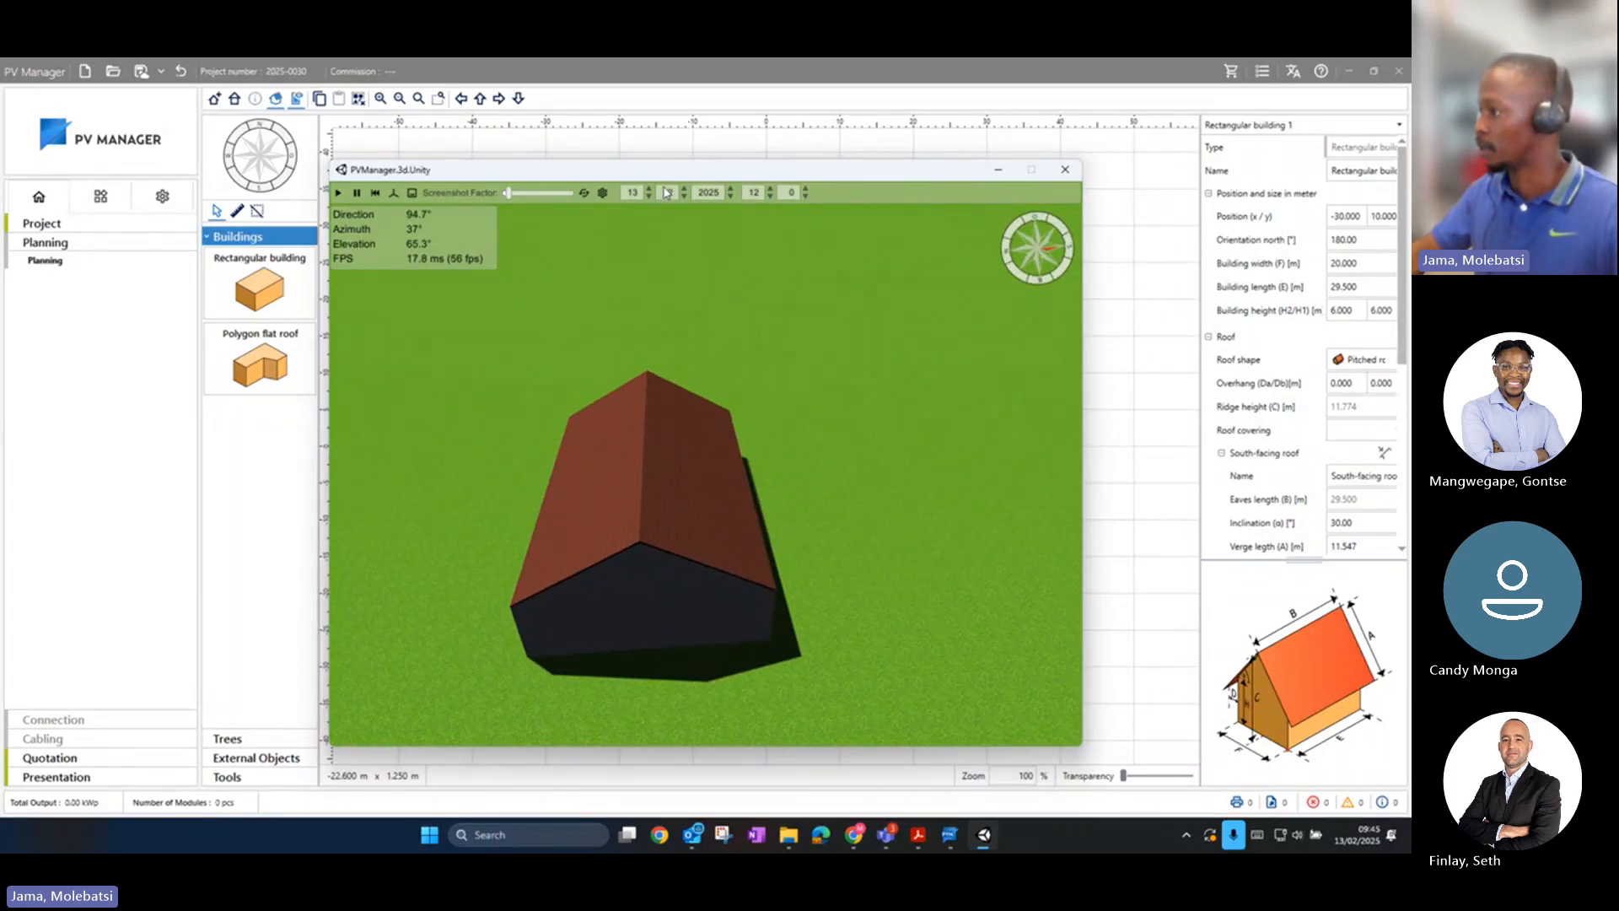
left_click(338, 193)
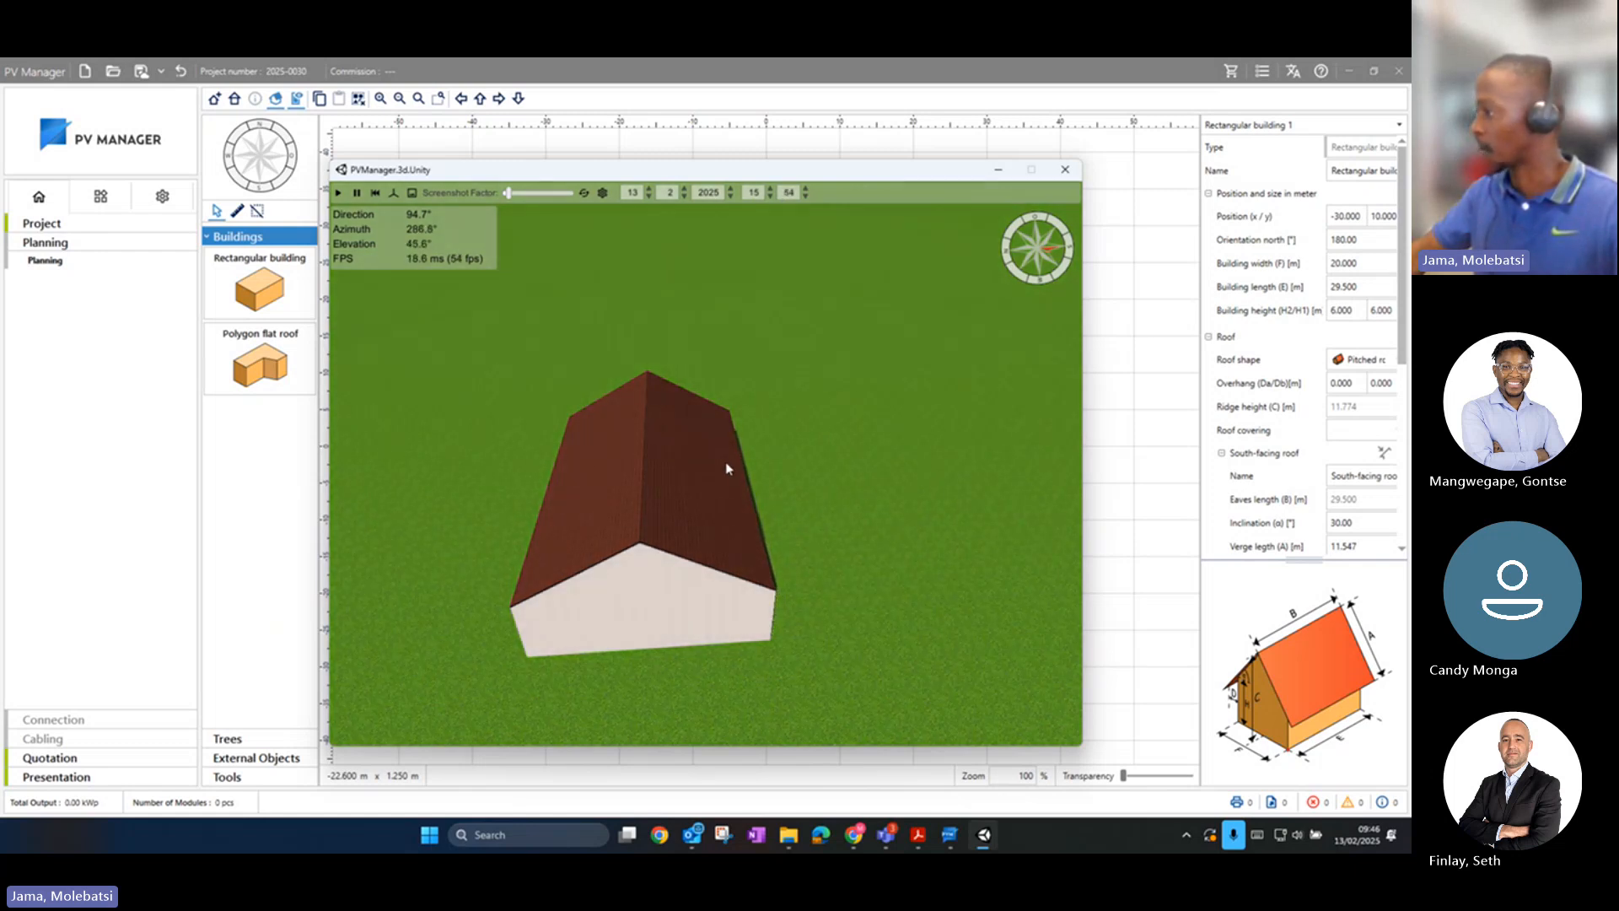
left_click_drag(748, 567, 628, 590)
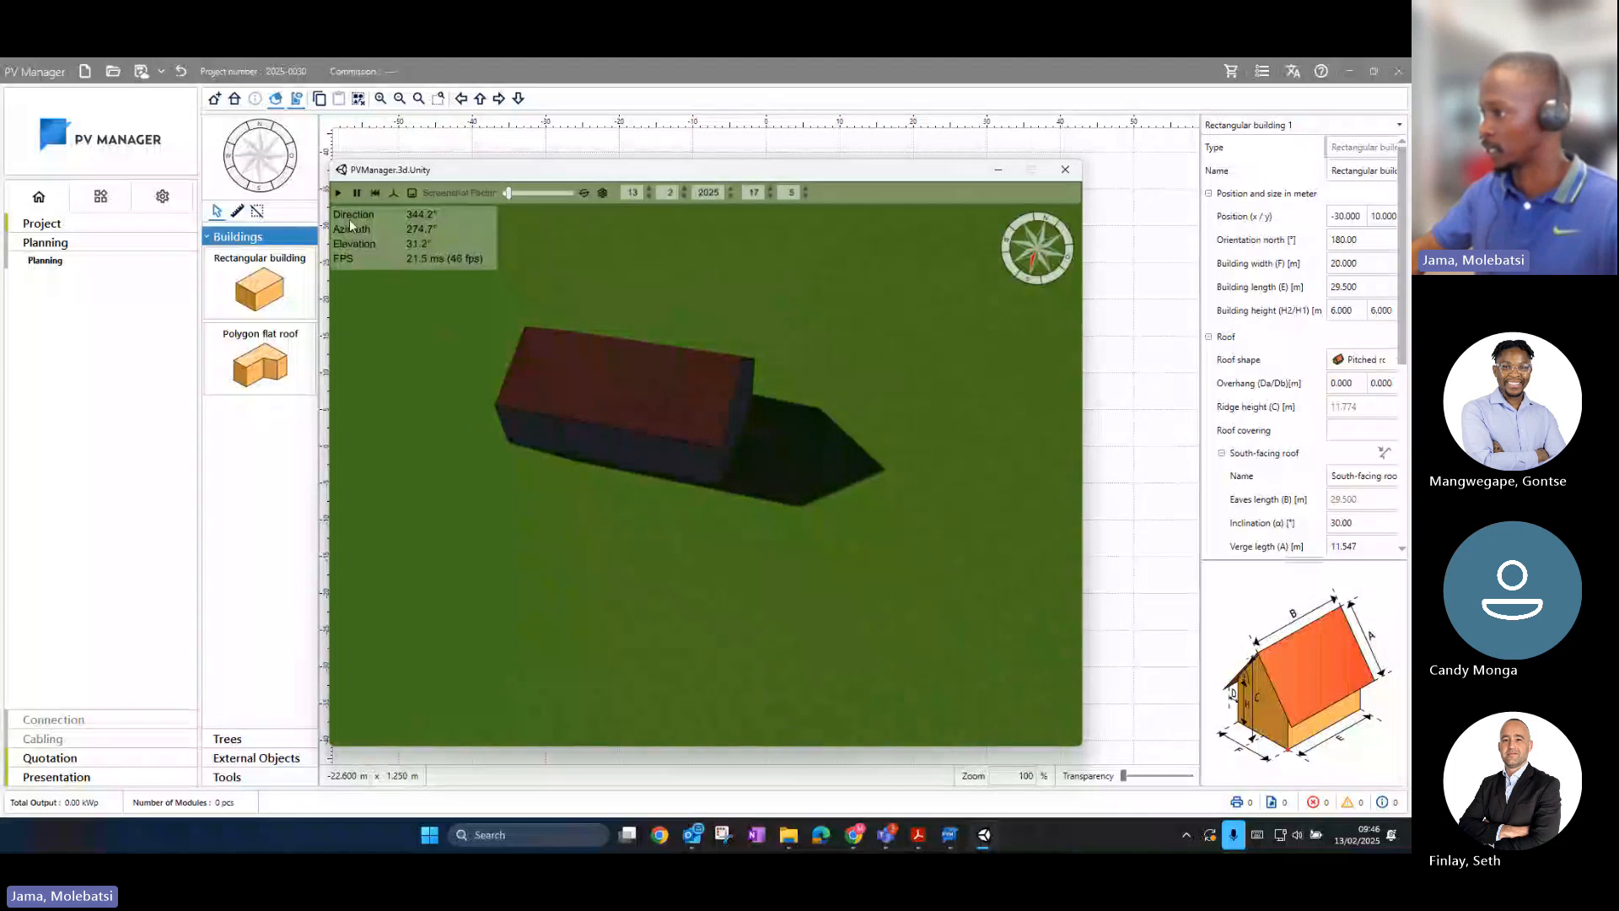
left_click(1052, 172)
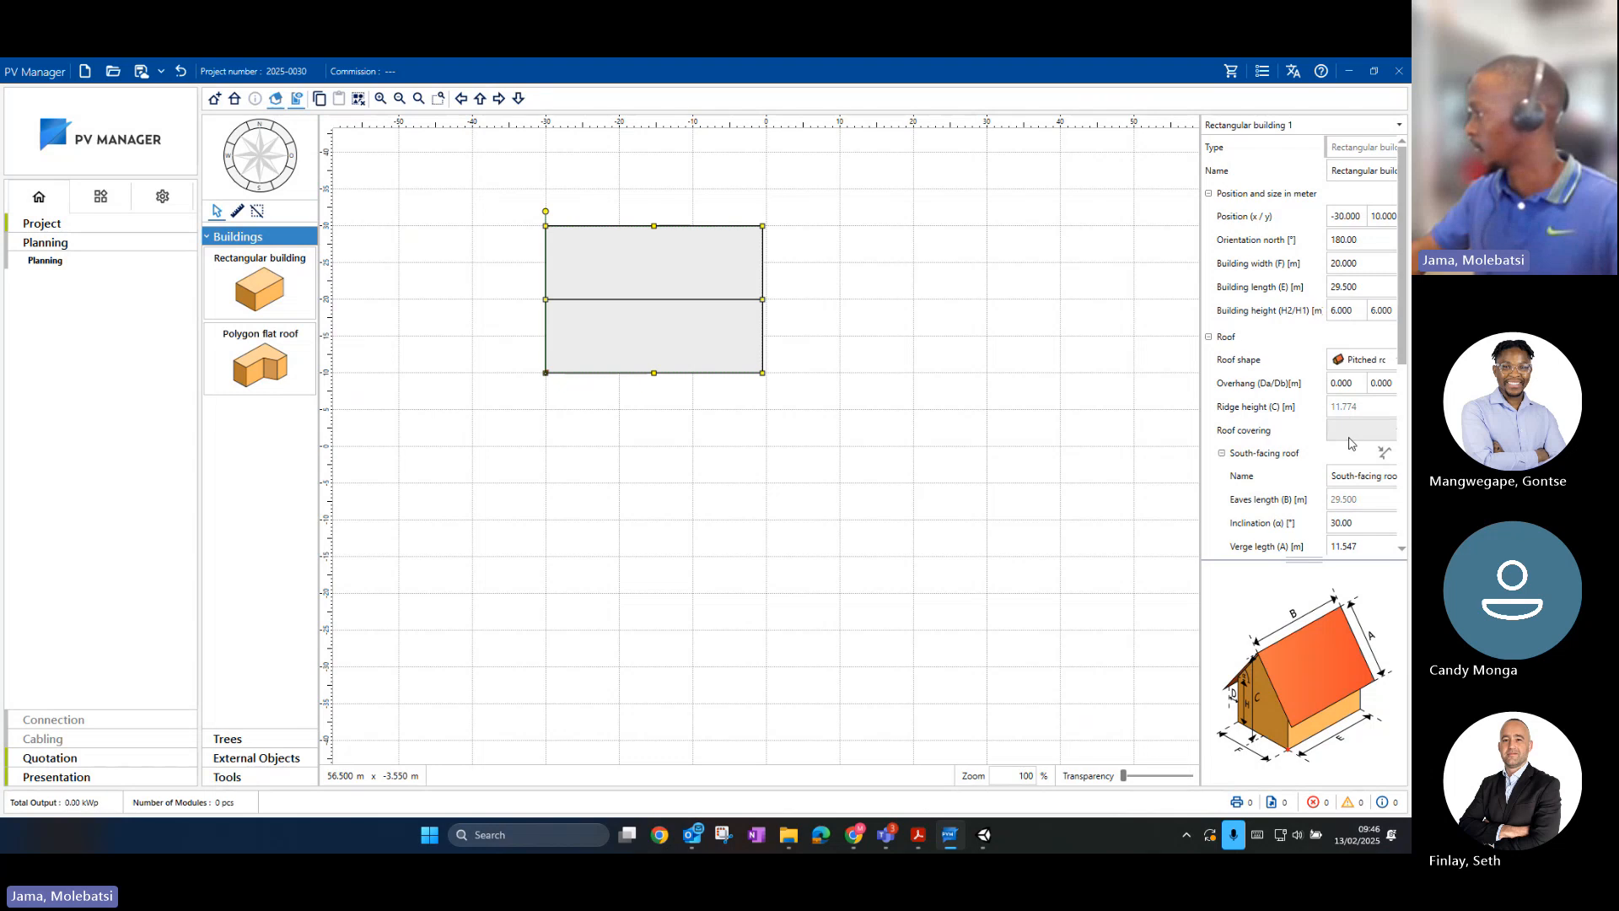
Step: Change the building's roof shape to Flat roof and check it in the 3D view
left_click(1333, 363)
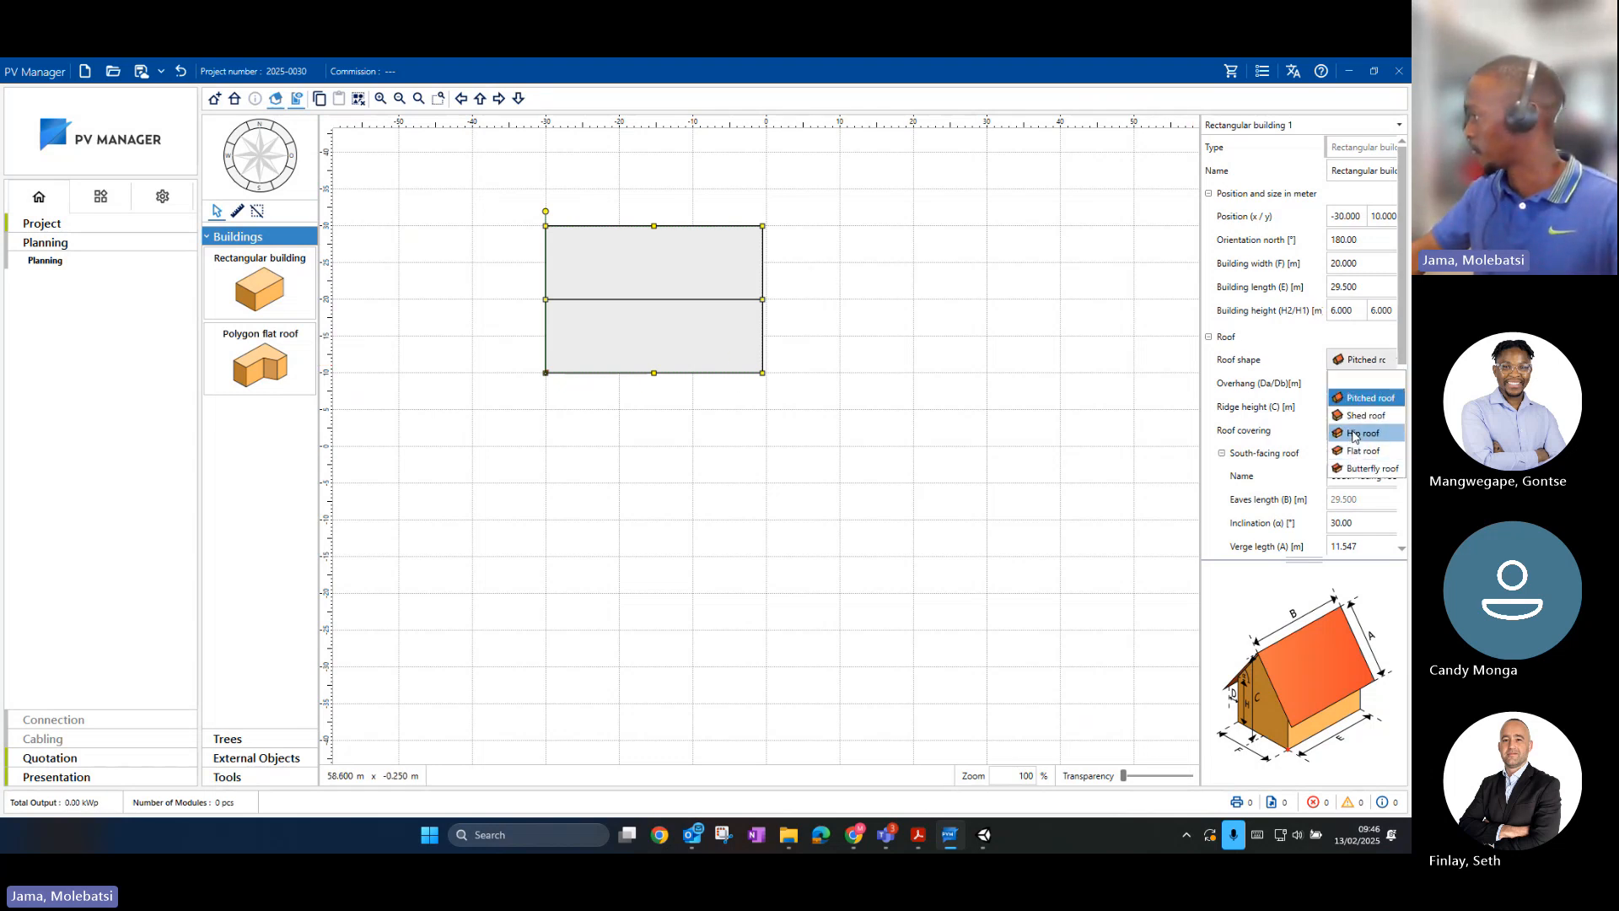
left_click(1356, 453)
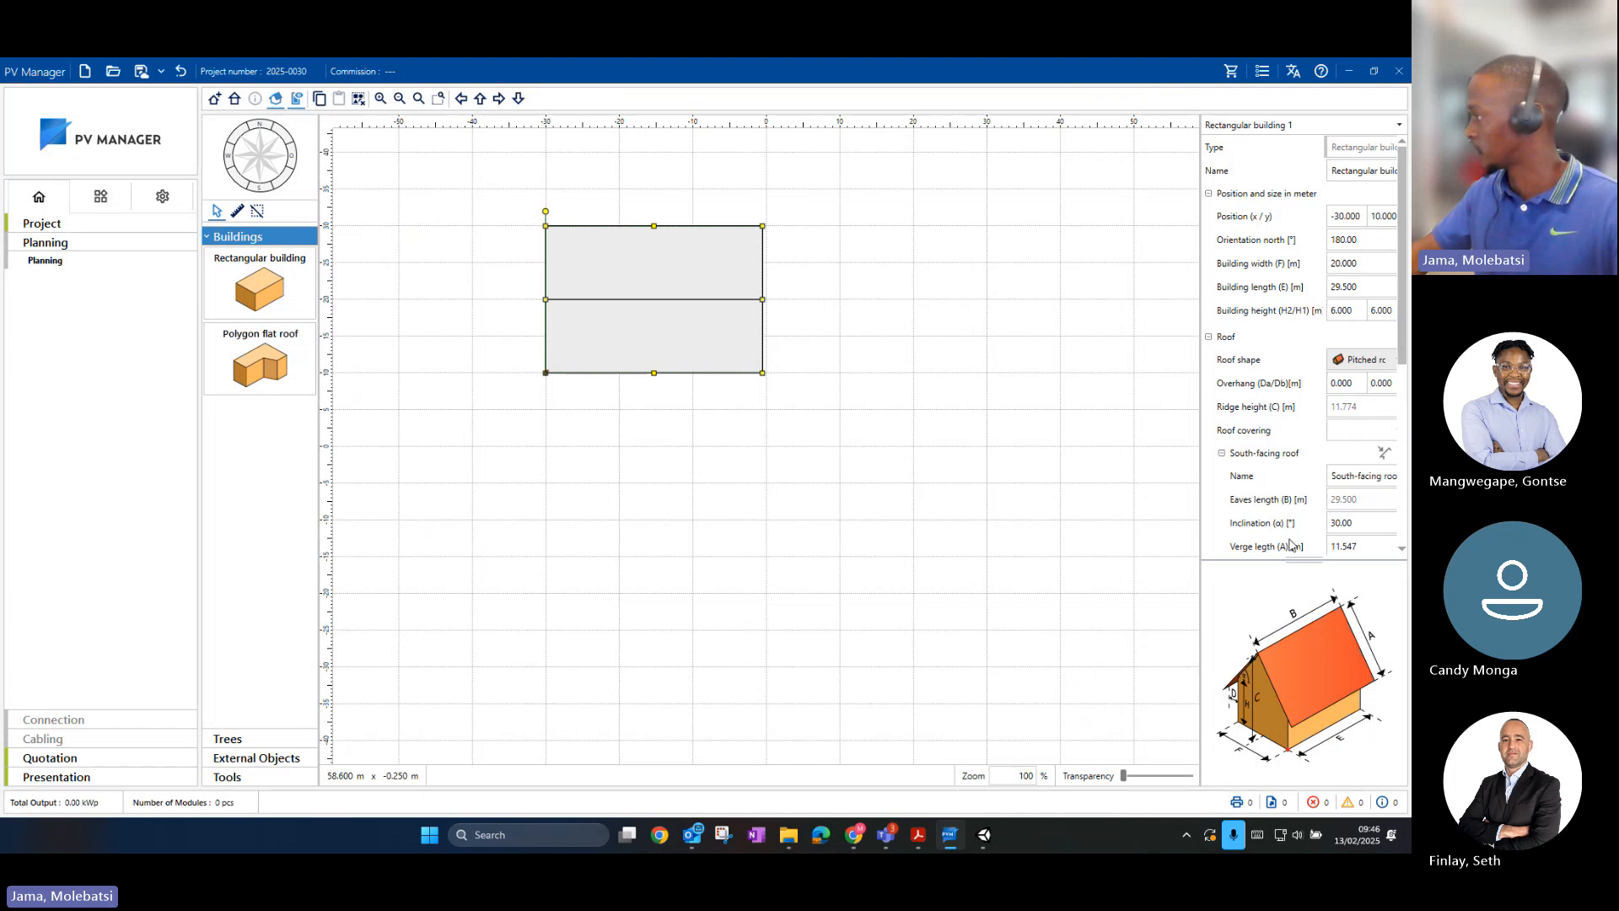
left_click(984, 835)
mouse_move(757, 511)
left_mouse_down()
mouse_move(706, 431)
mouse_move(701, 336)
mouse_move(776, 509)
left_mouse_up()
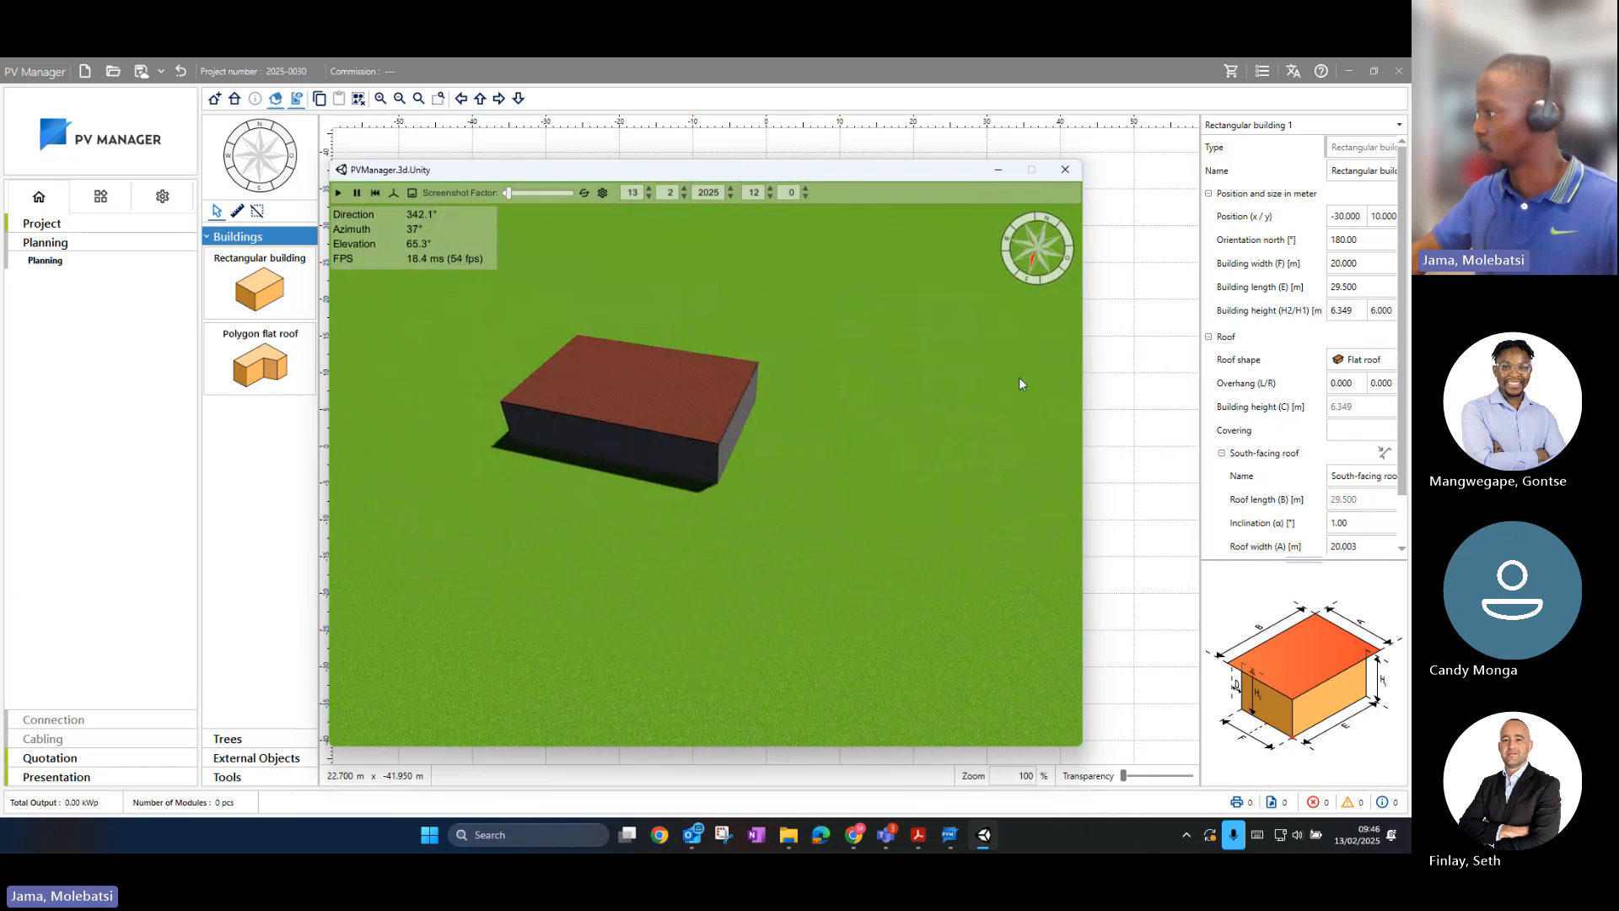
left_click(1112, 302)
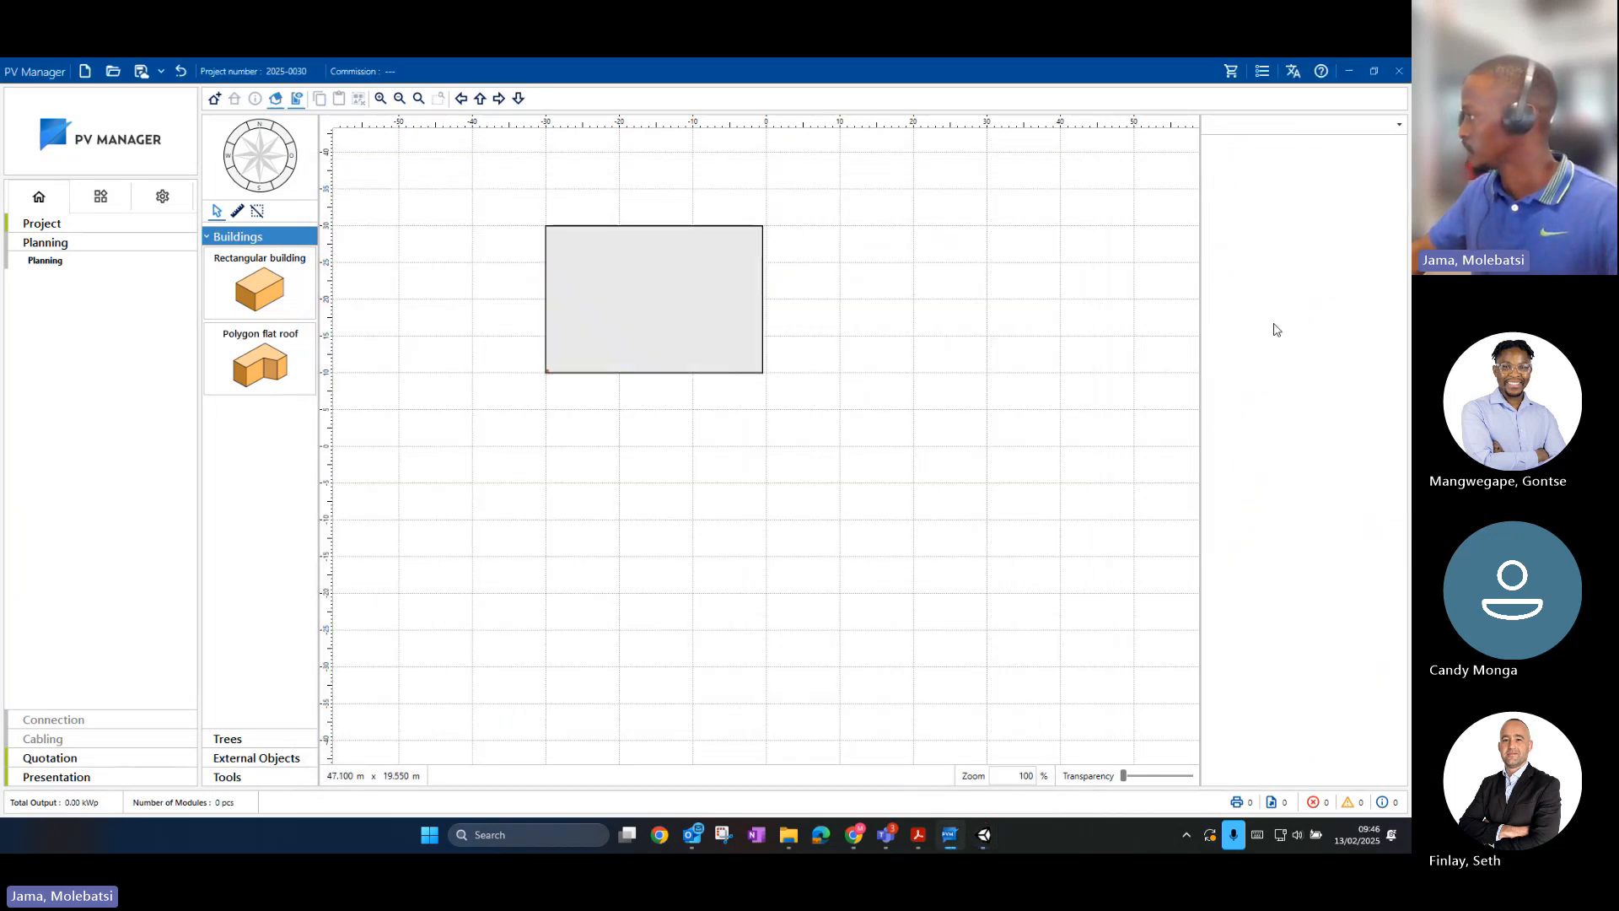
Step: Set the flat roof's covering to Concrete and review the remaining roof properties
left_click(724, 309)
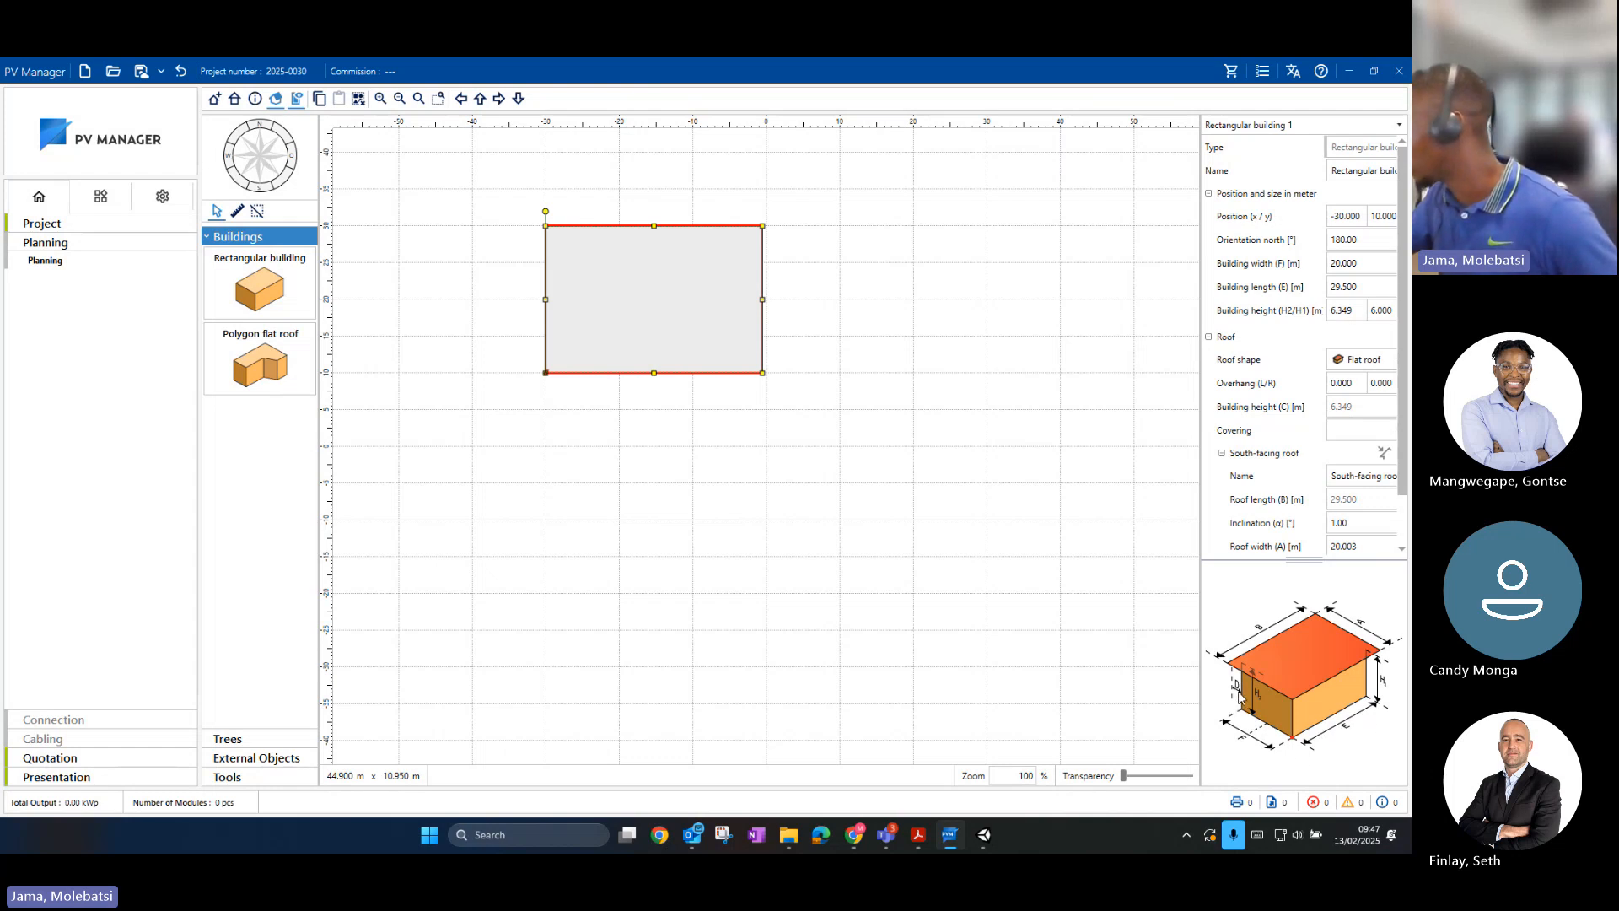
scroll(1280, 362, "down", 2)
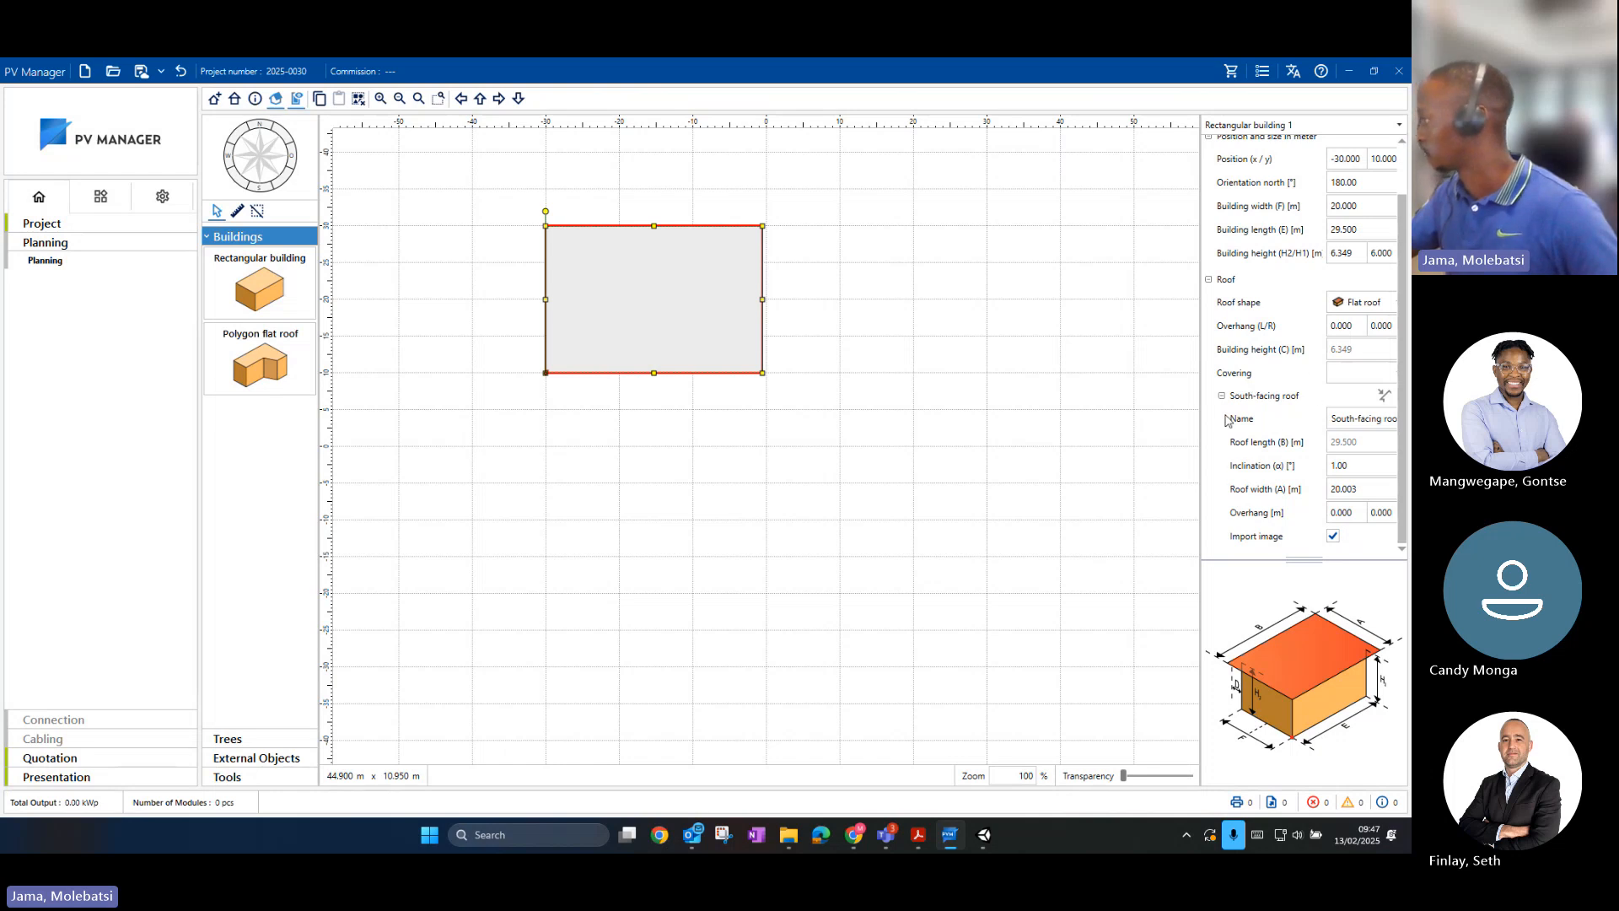
left_click_drag(1200, 427, 1174, 426)
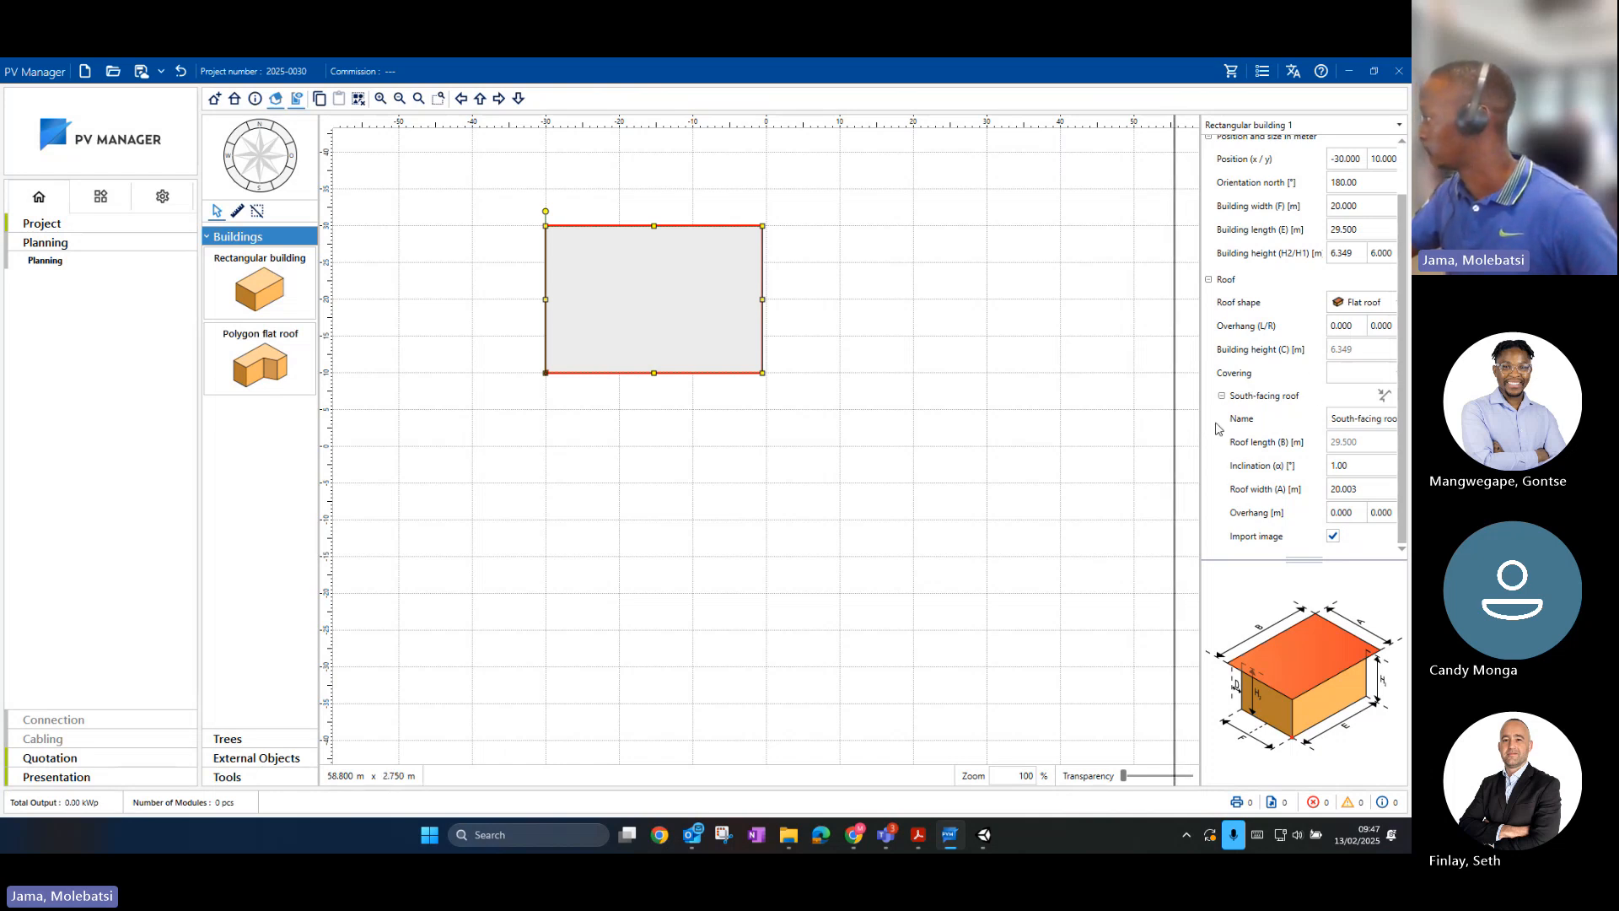
left_click(1329, 378)
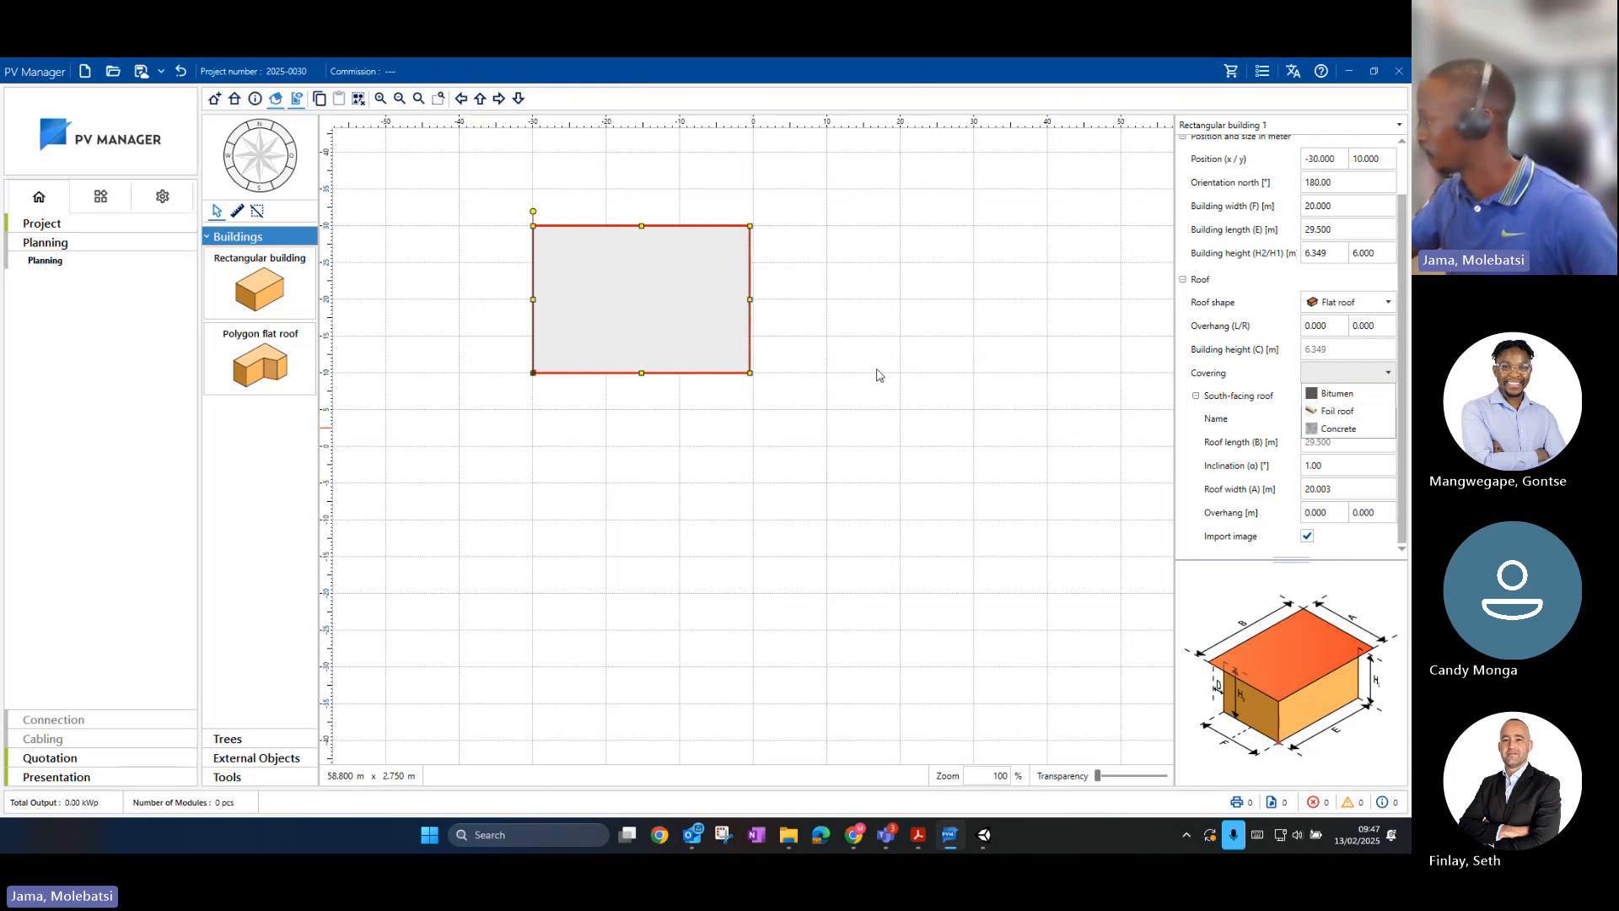
left_click(1339, 430)
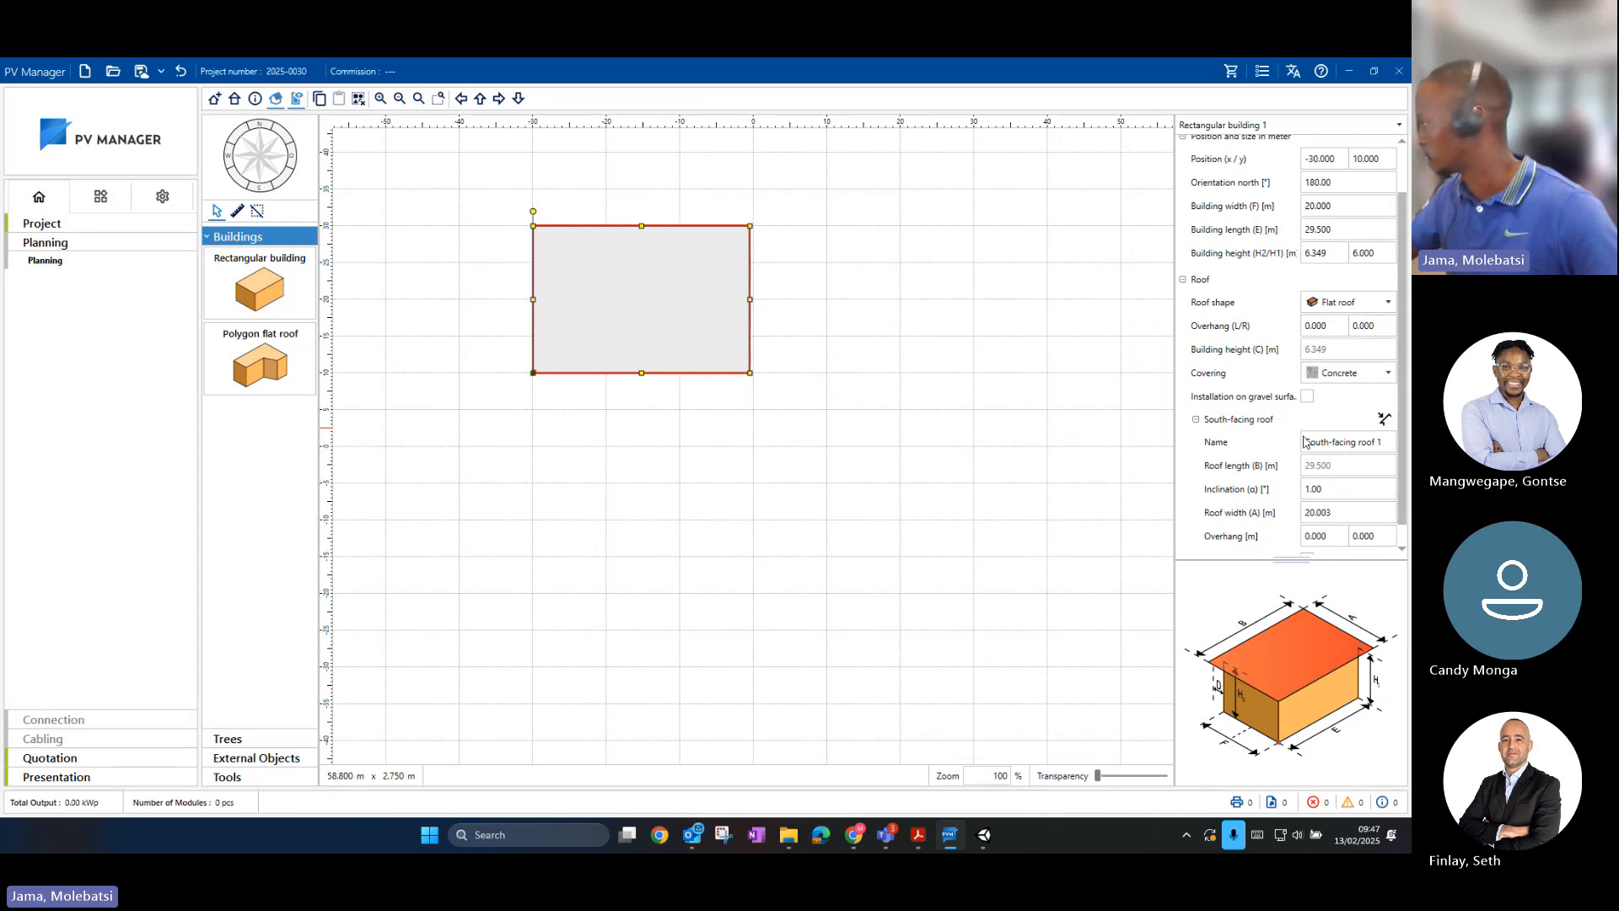
scroll(1343, 445, "down", 1)
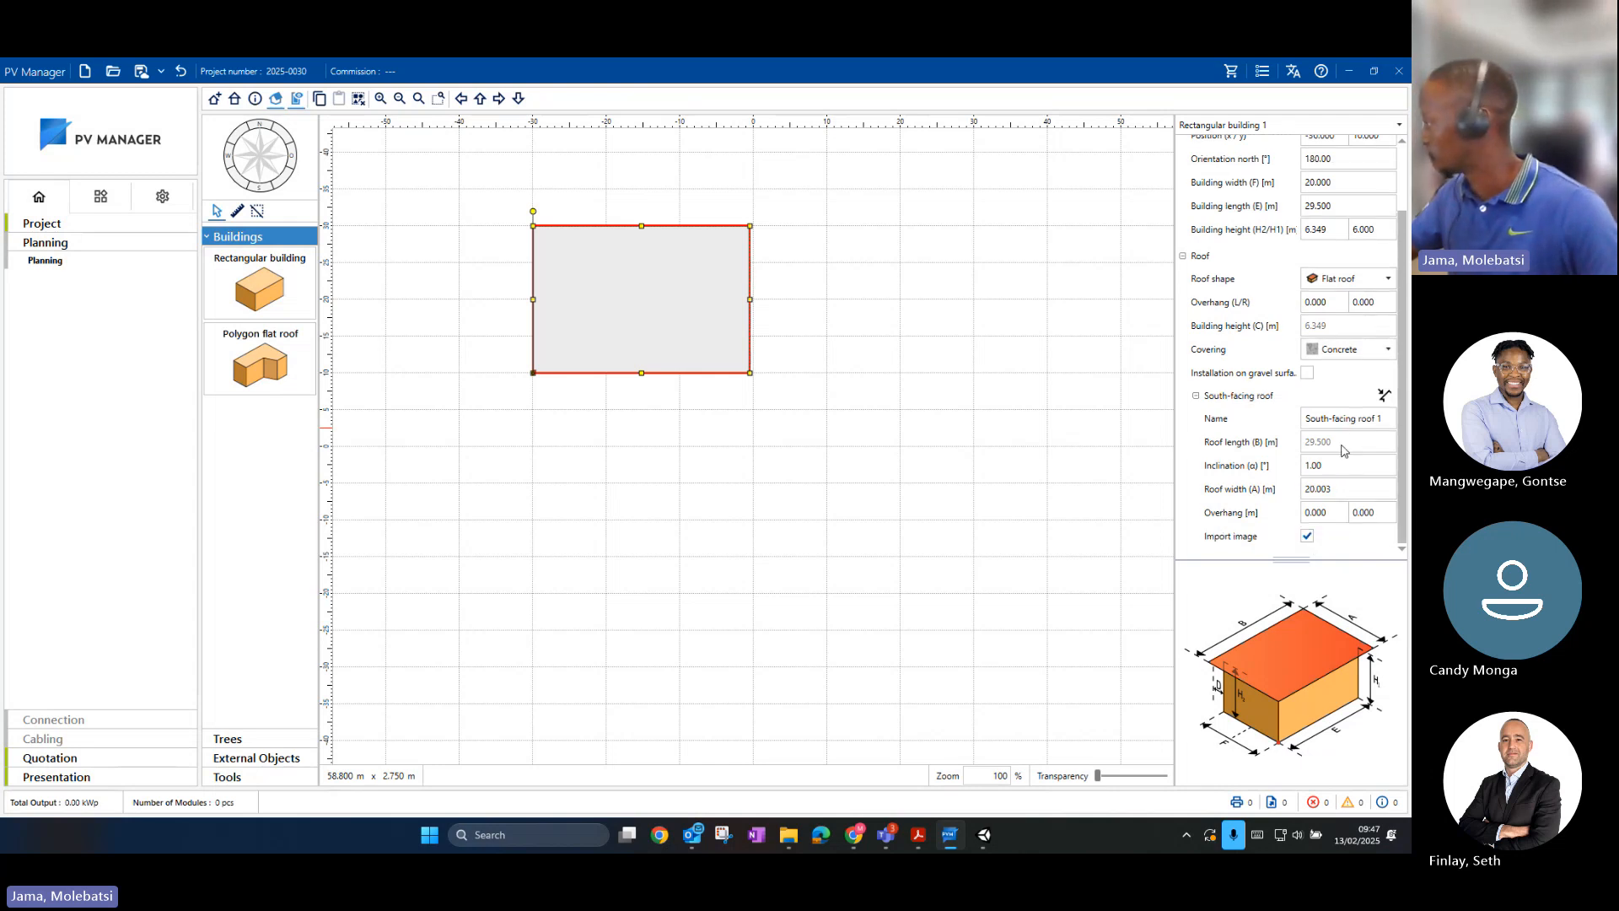
scroll(1349, 497, "up", 1)
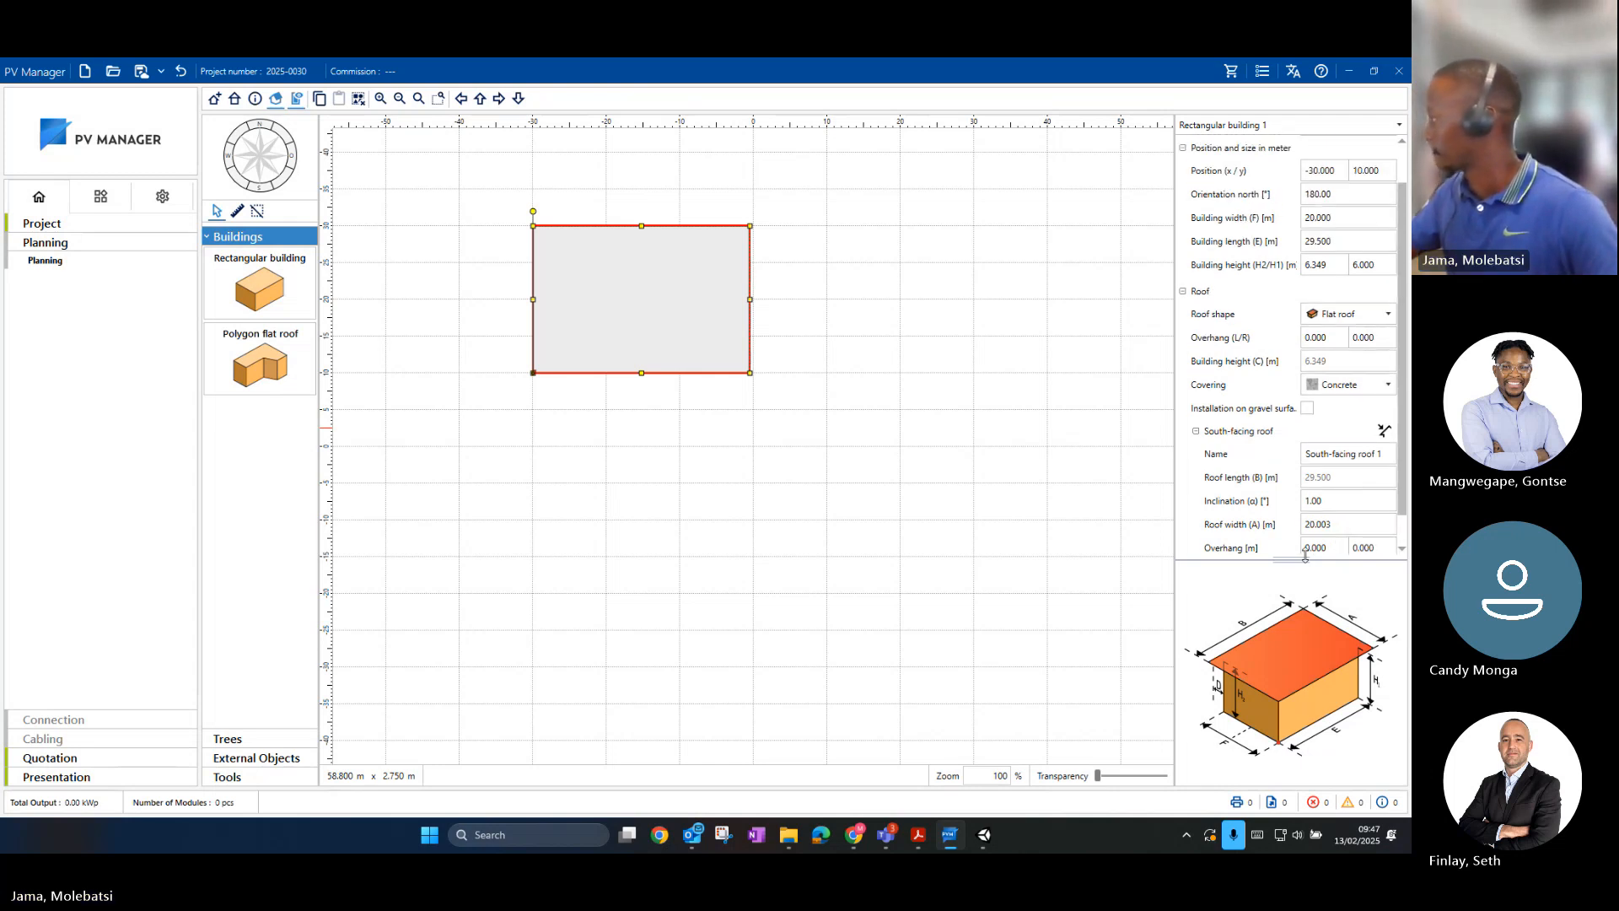
scroll(1300, 473, "up", 1)
scroll(1335, 471, "down", 3)
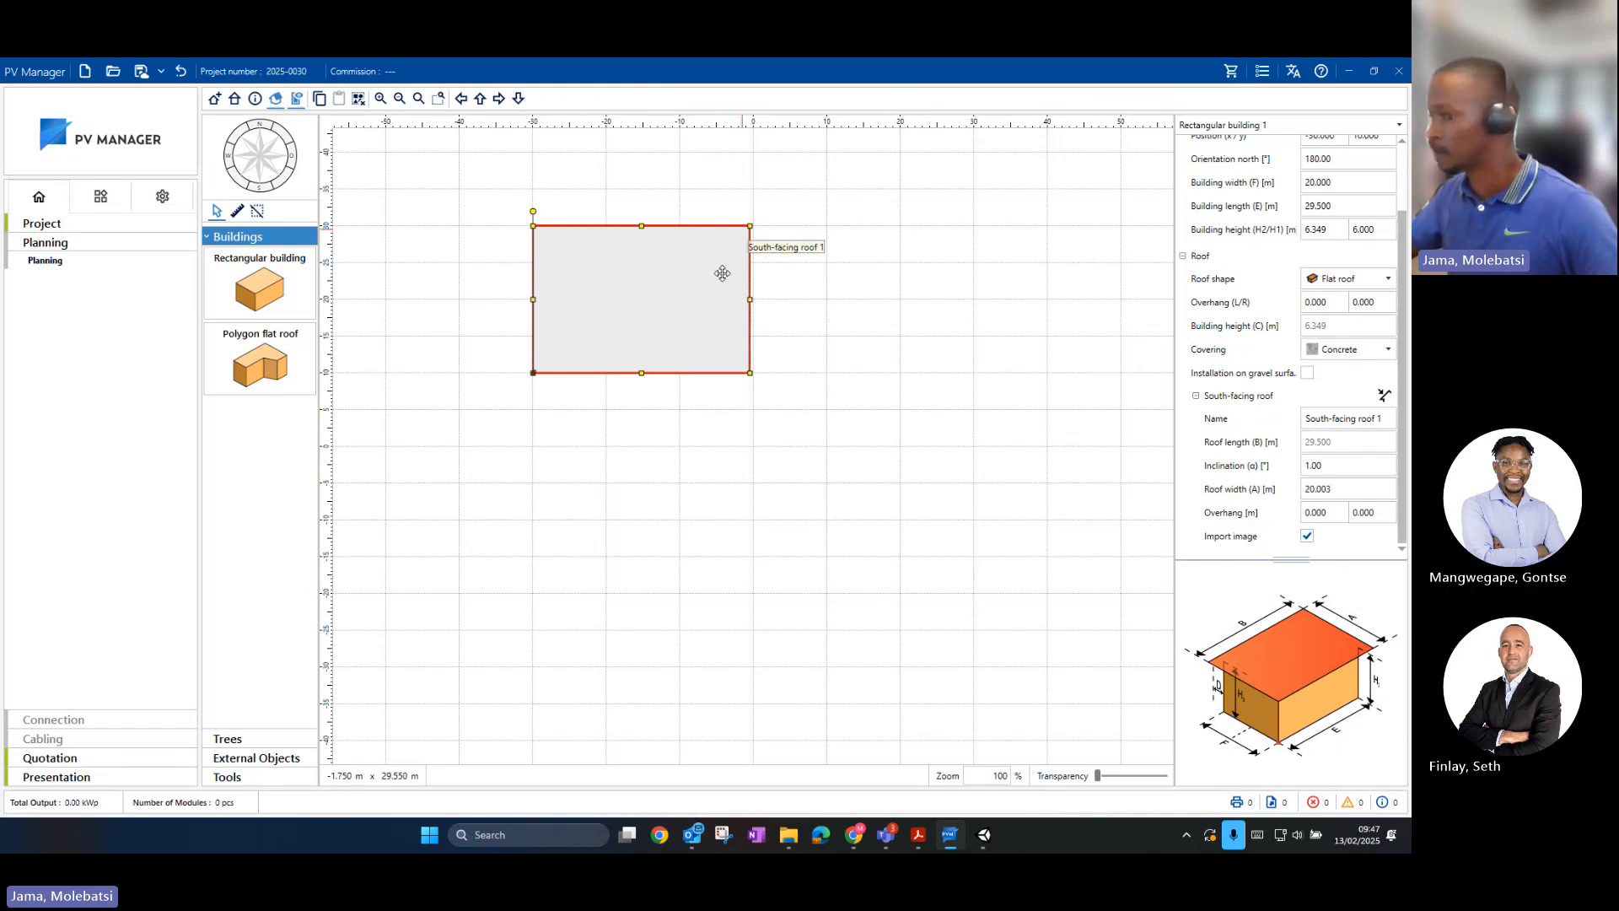
Step: Open the south-facing roof for module planning and set its mounting system to AeroFix G3 15-EW
double_click(652, 297)
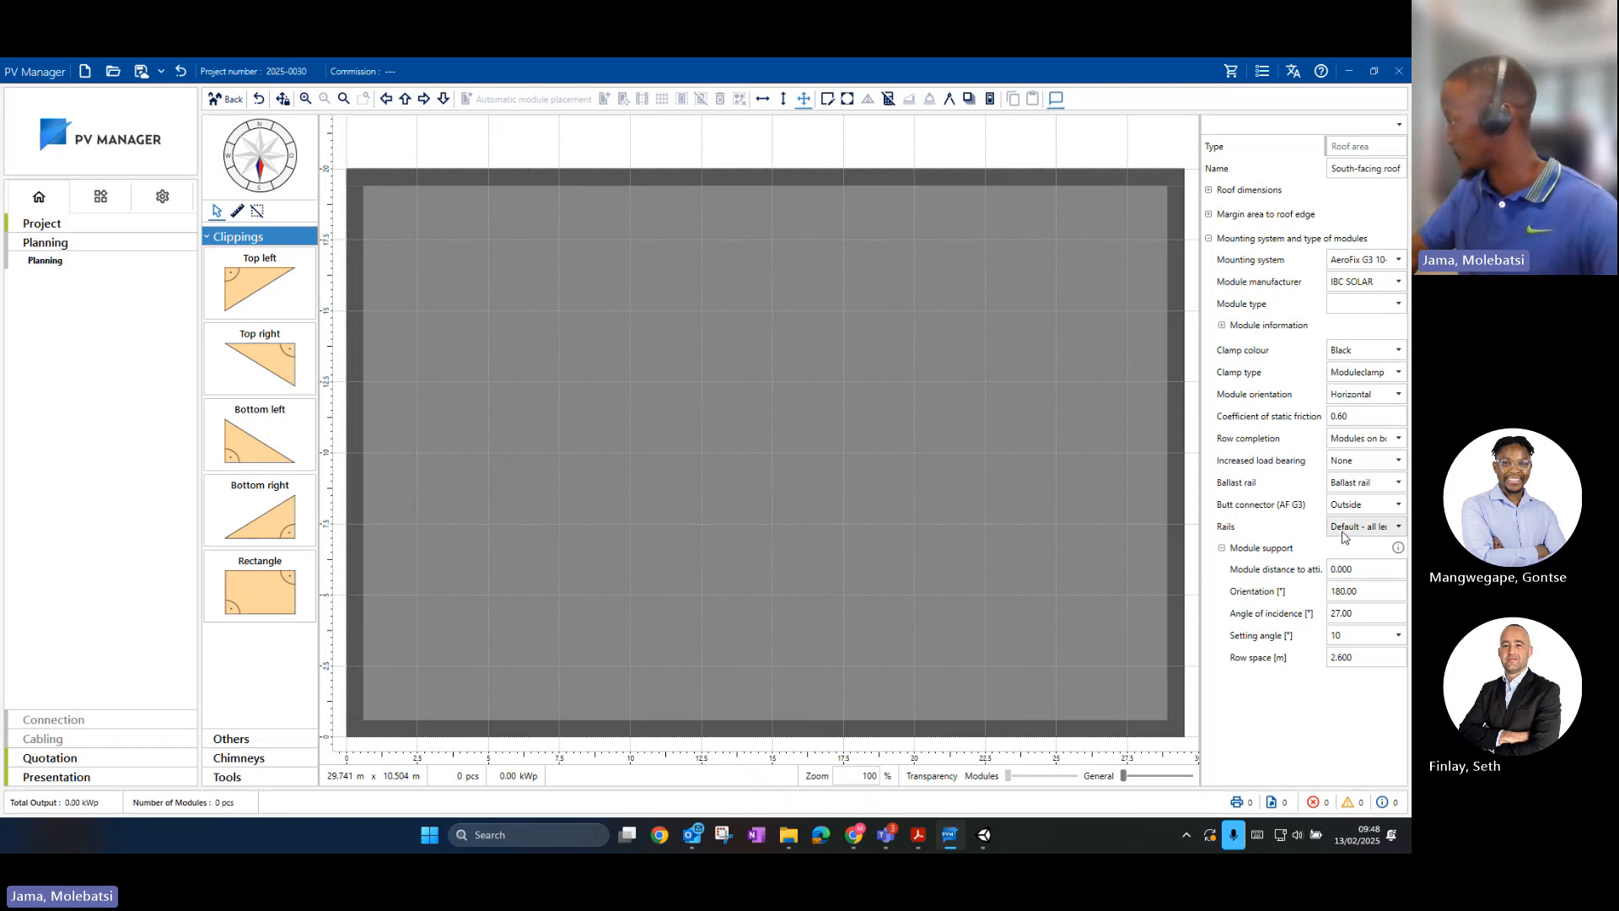
left_click(1360, 262)
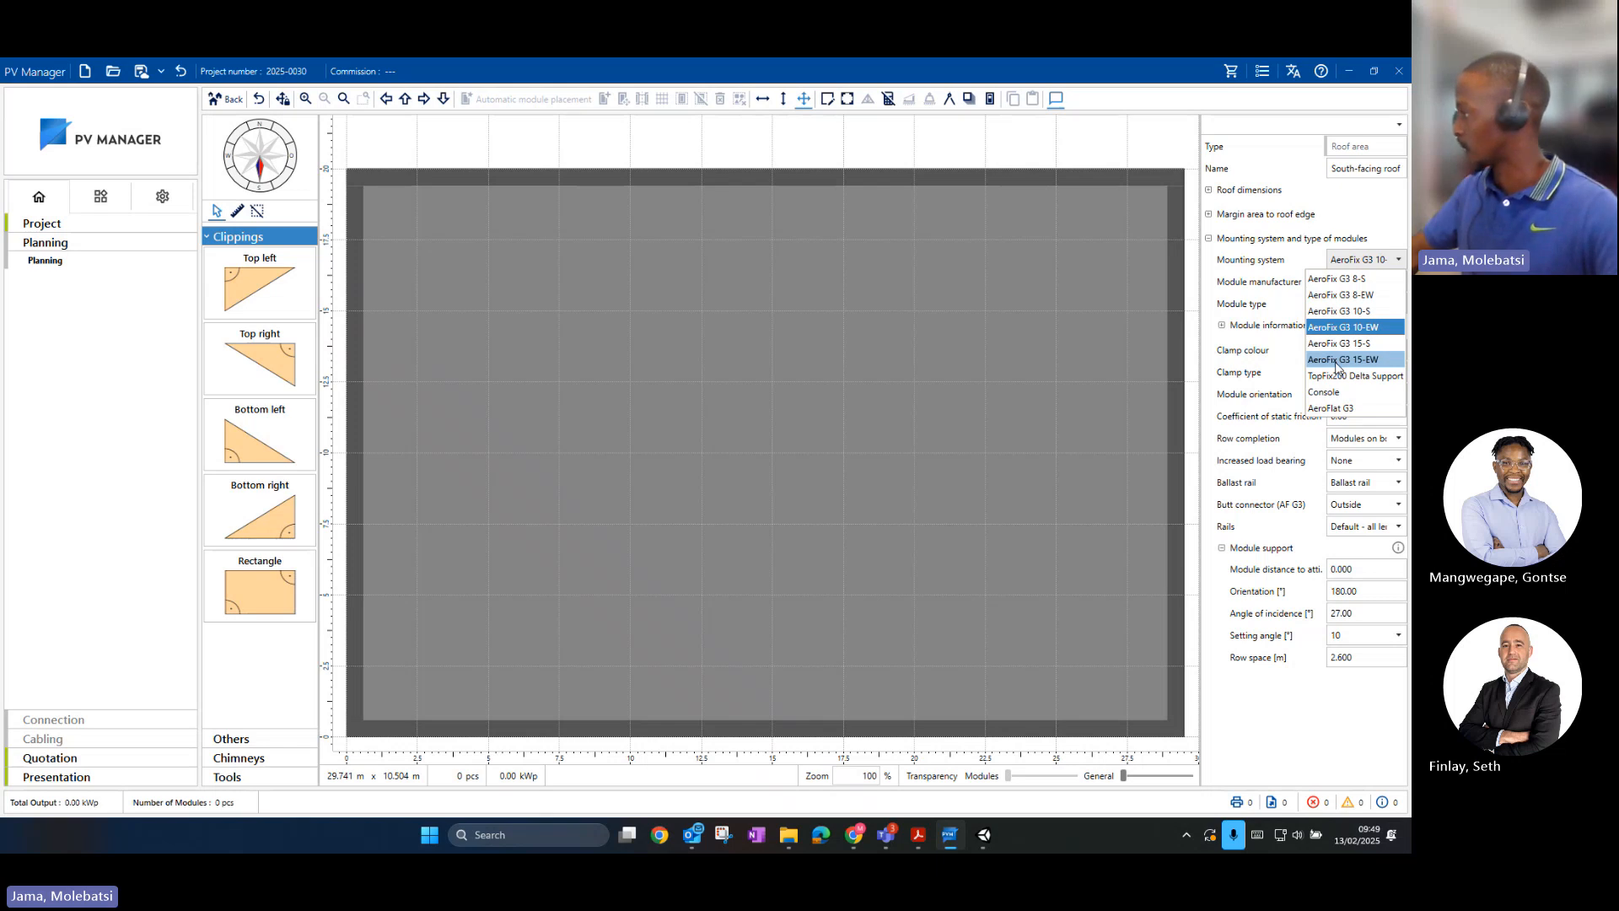
left_click(1342, 327)
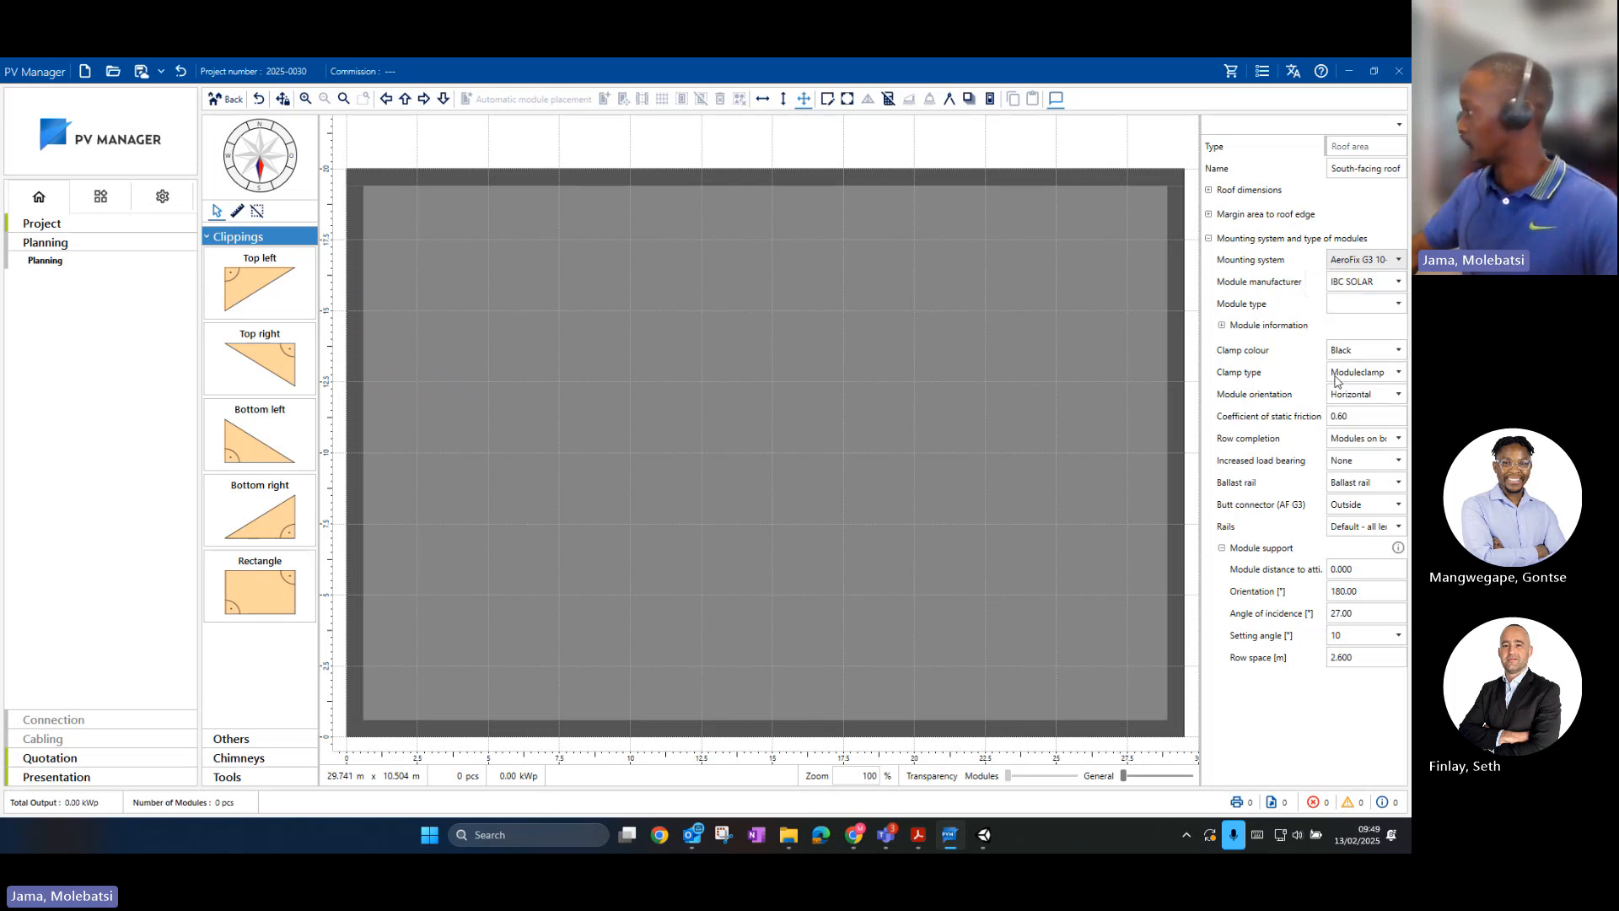
Step: Choose the module type IBC MonoSol 410 ES10-HC-N BF from the manufacturer IBC SOLAR
left_click(1348, 291)
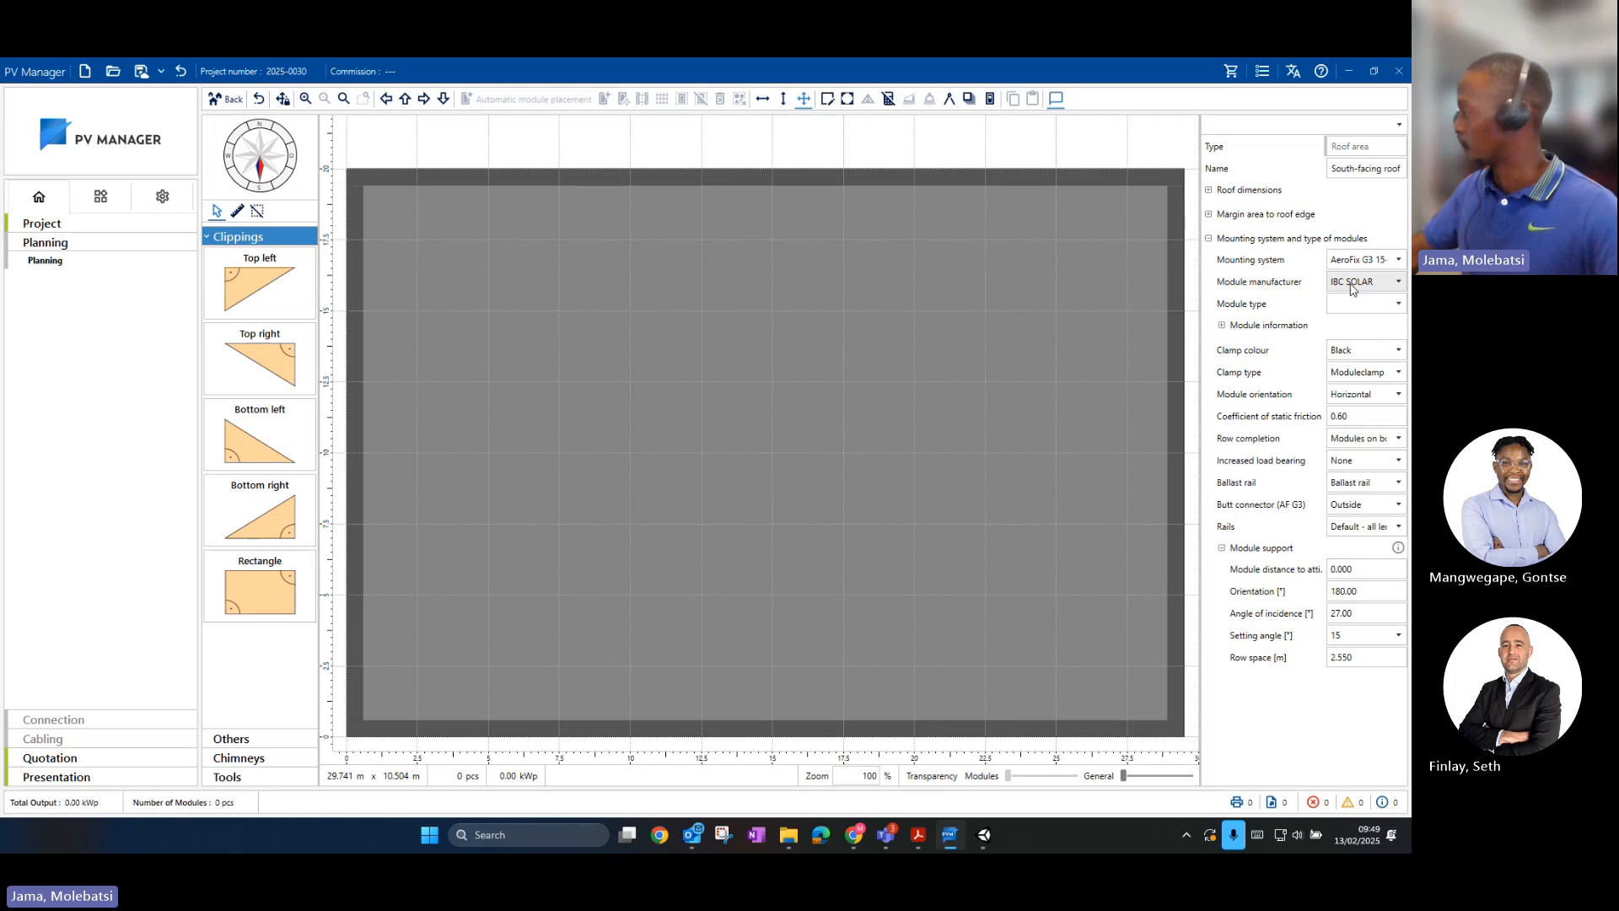
left_click(1285, 319)
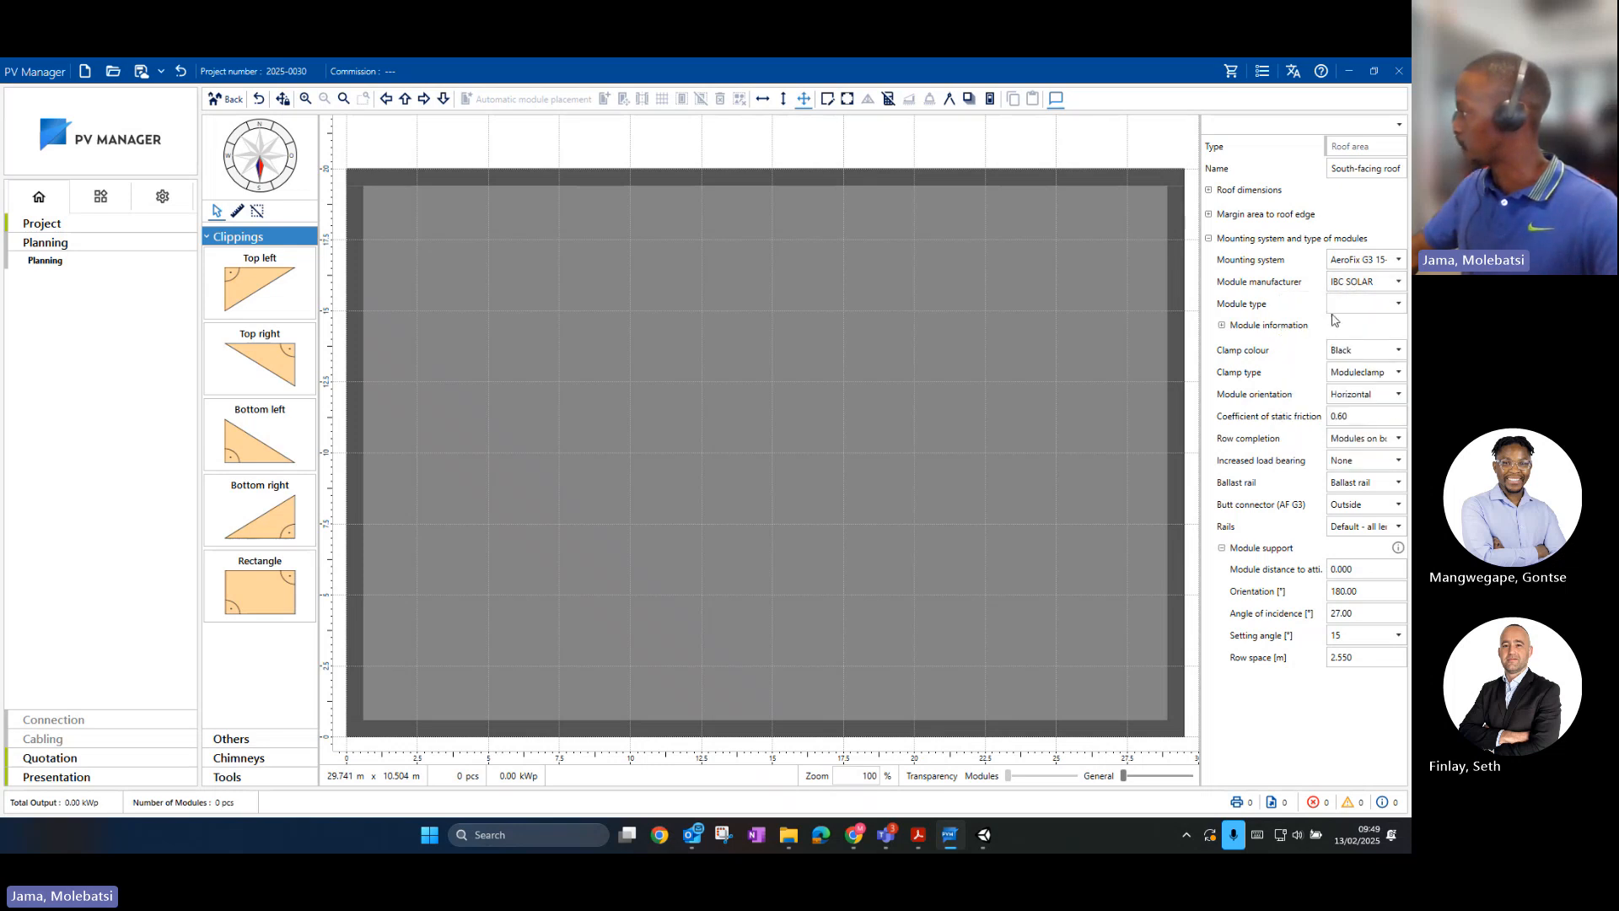
left_click(1351, 307)
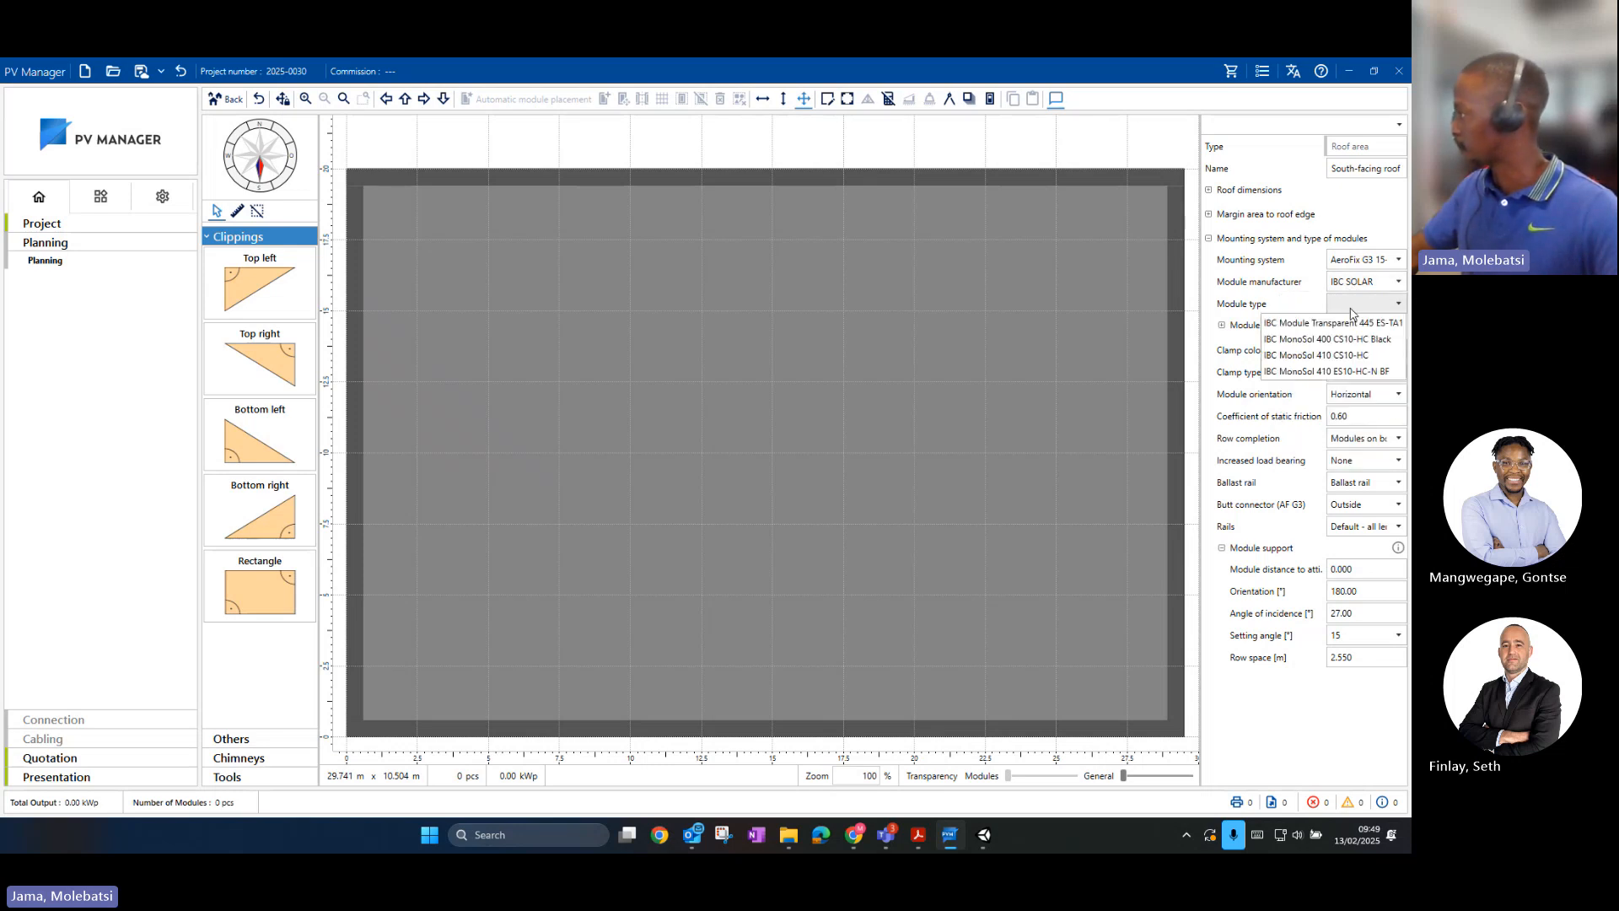
left_click(1350, 373)
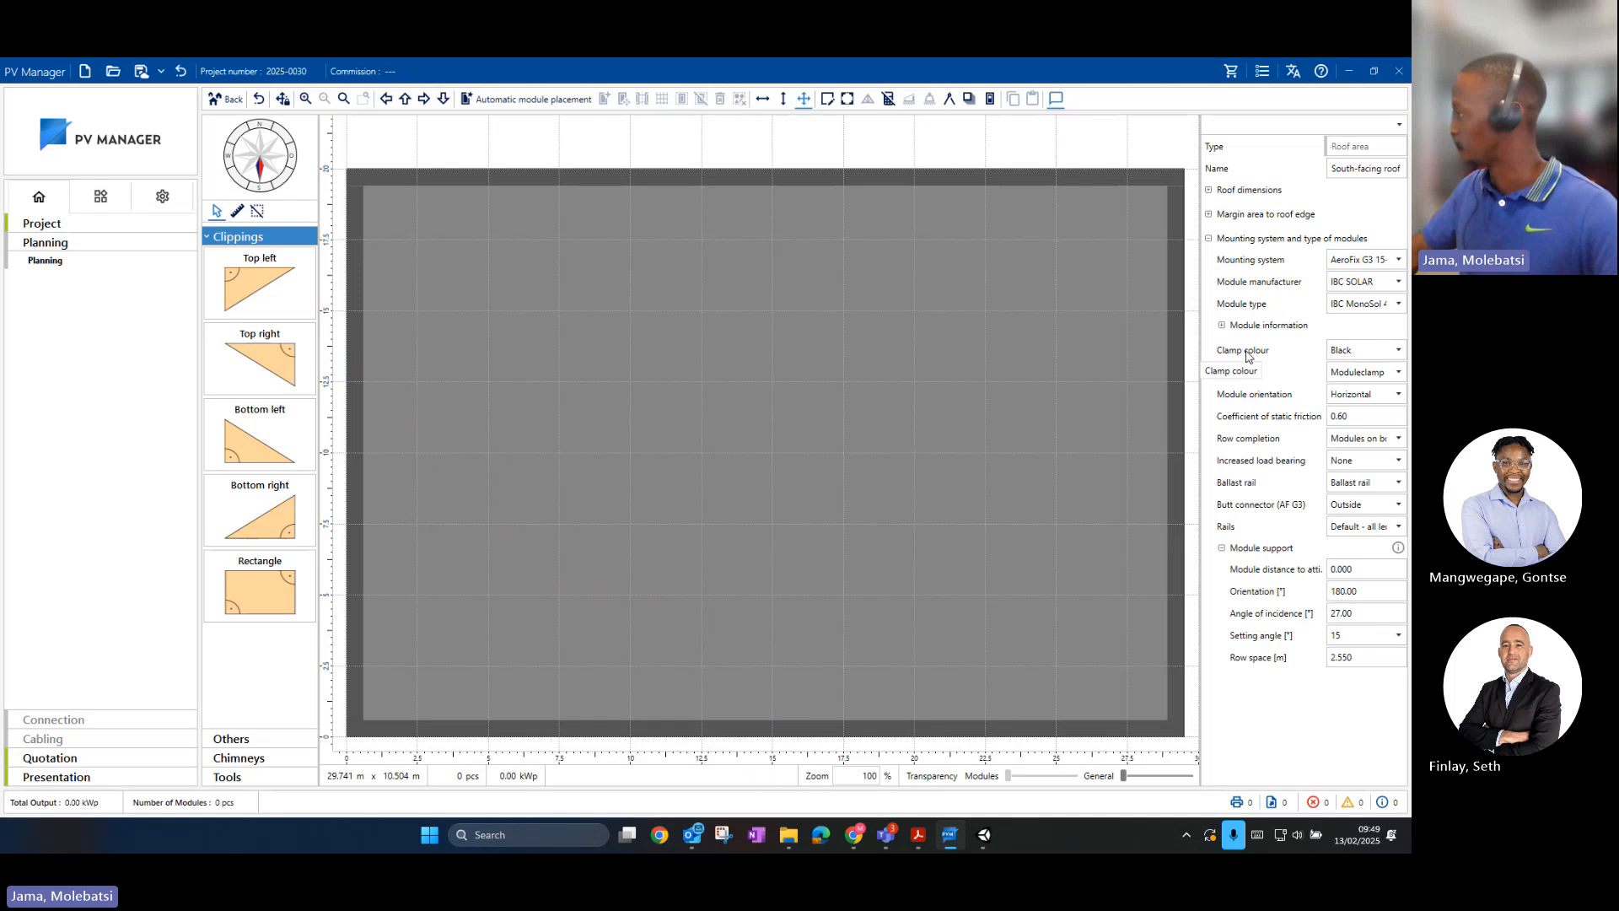
Step: Select Black as the clamp colour and Moduleclamp G3 as the clamp type
left_click(1332, 354)
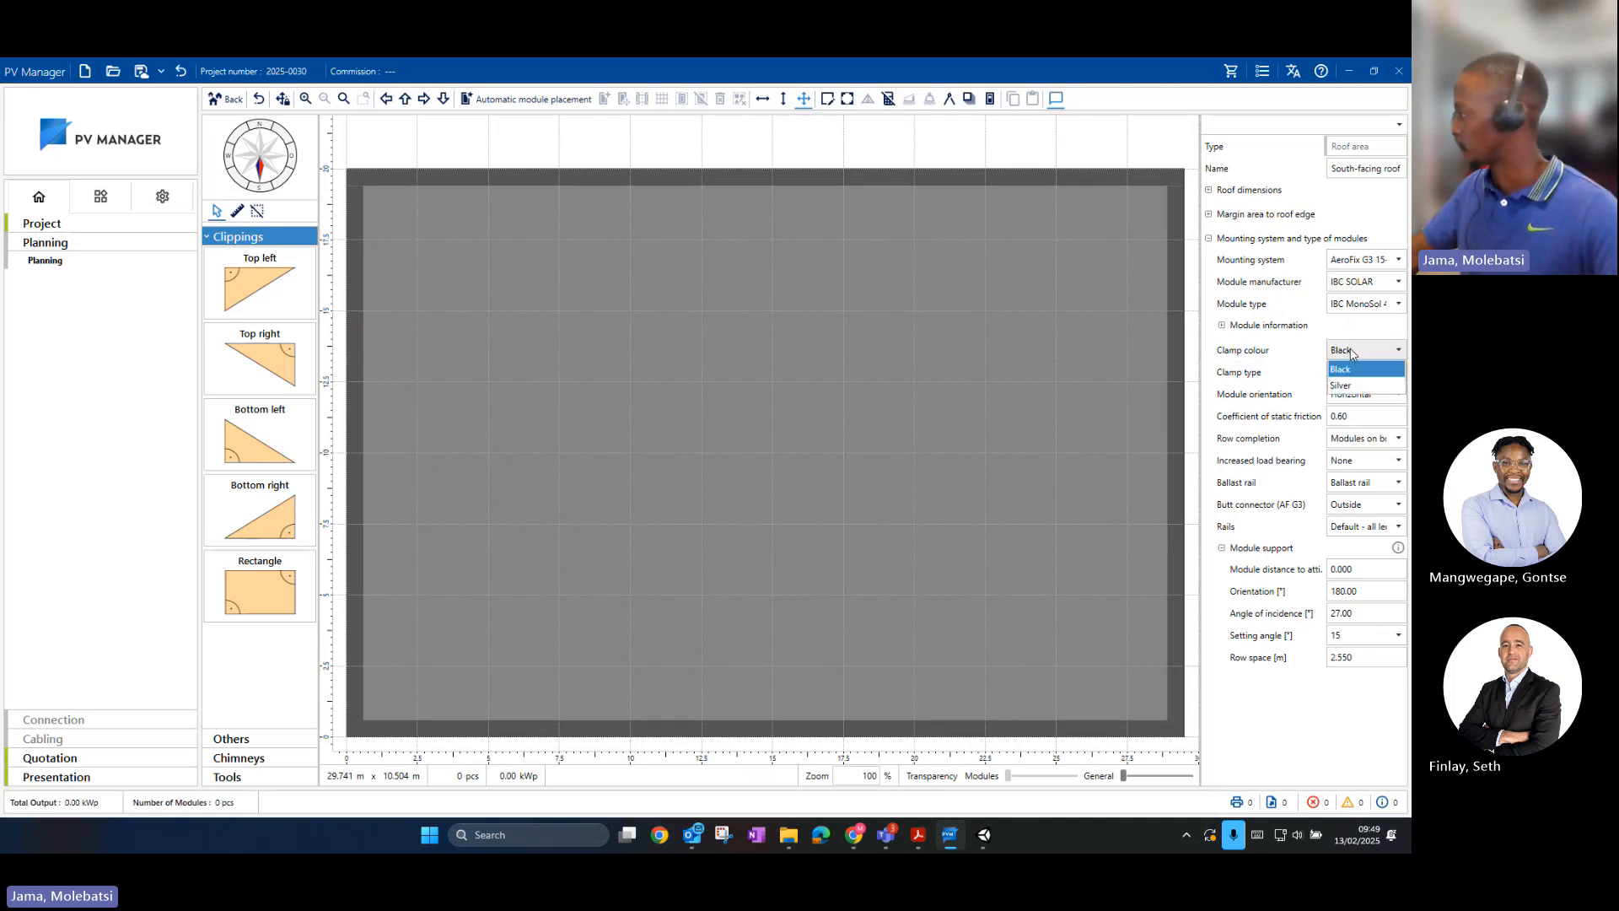
left_click(1352, 351)
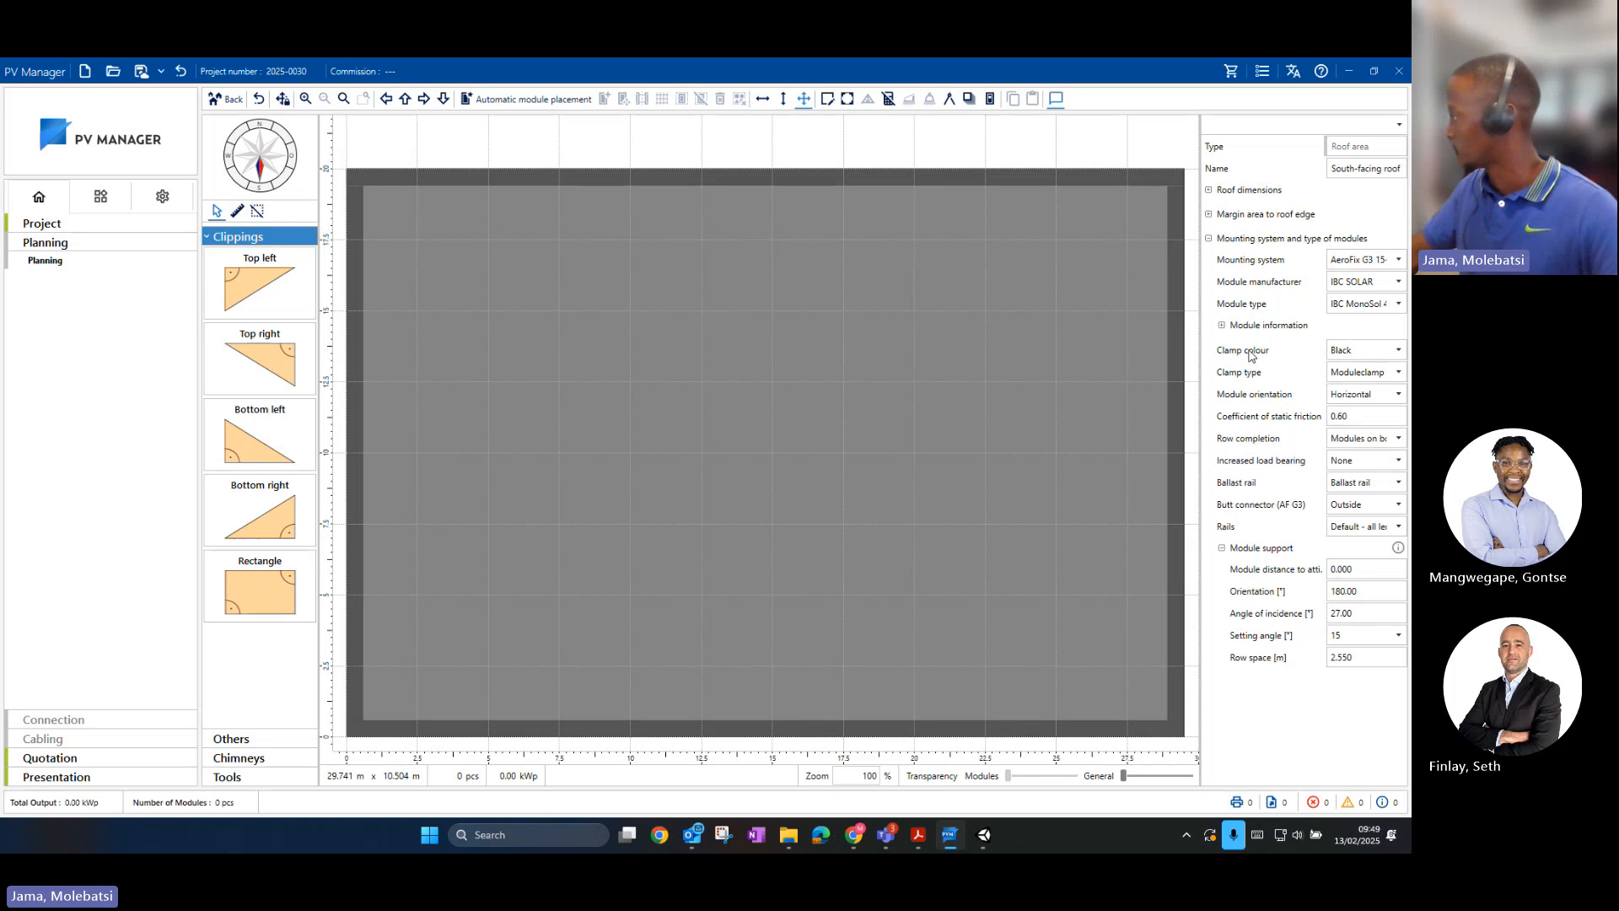
left_click(1351, 356)
left_click(1350, 368)
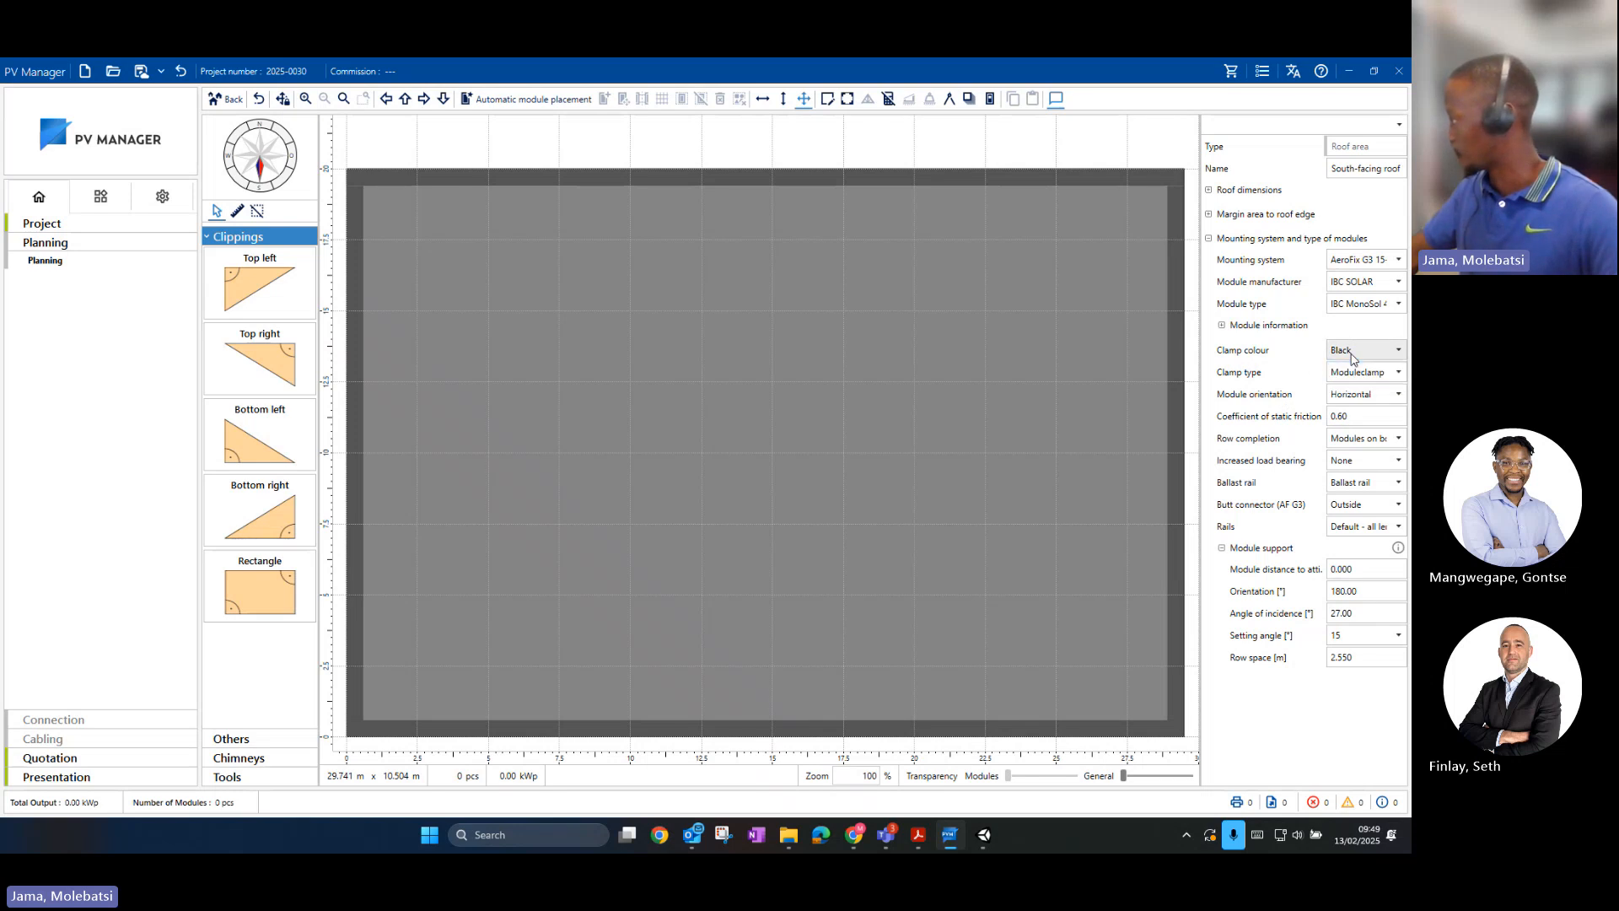
left_click(1349, 376)
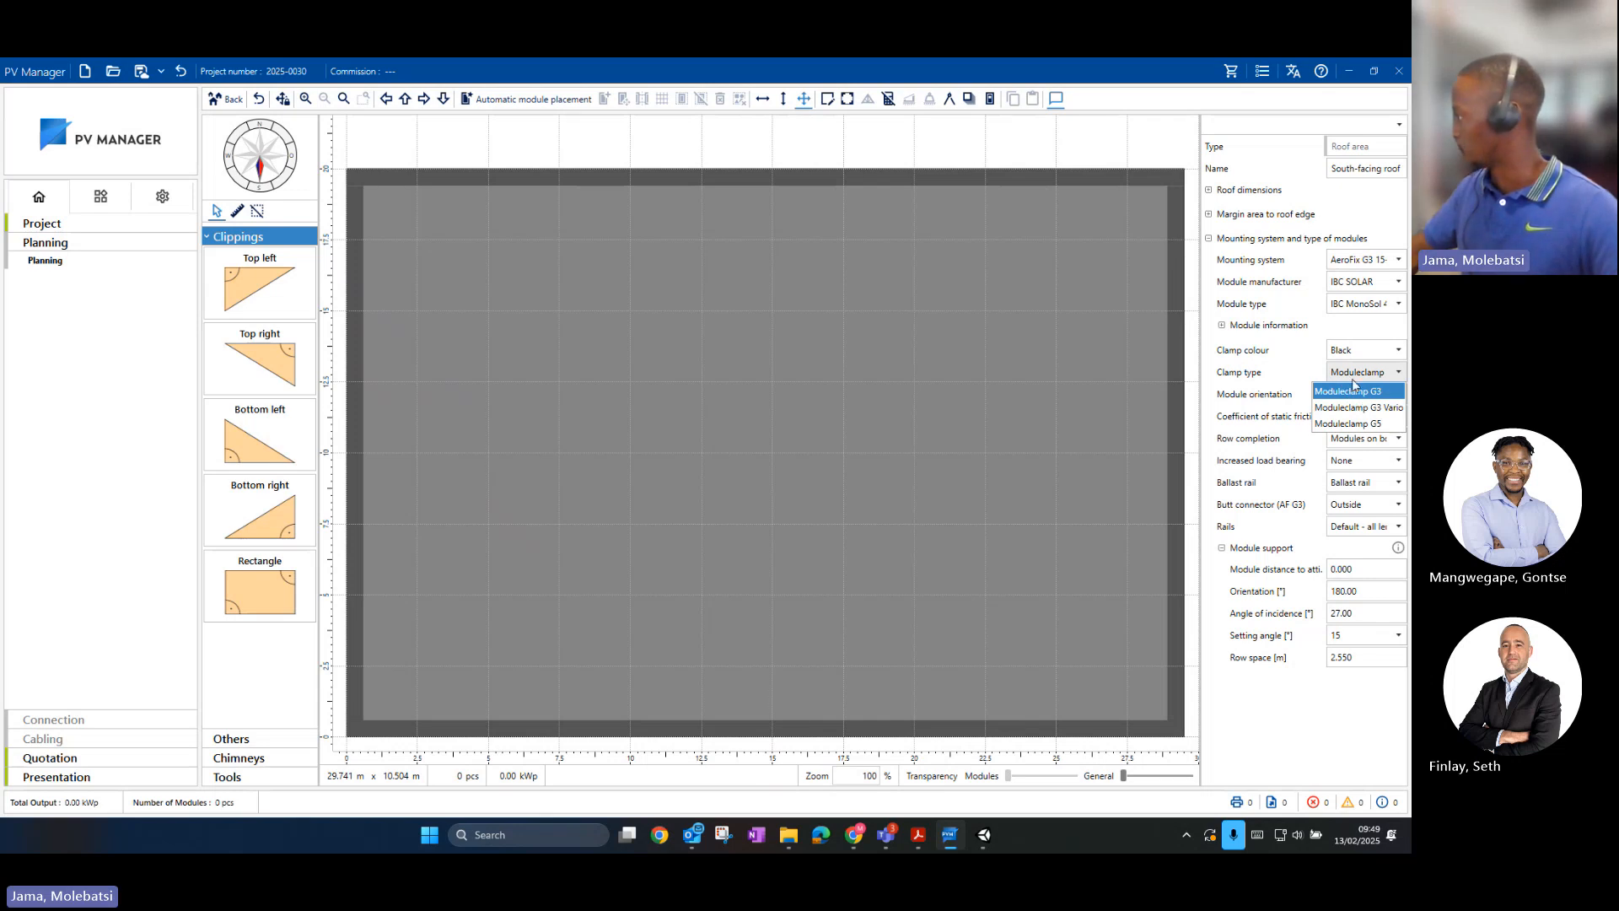
left_click(1352, 390)
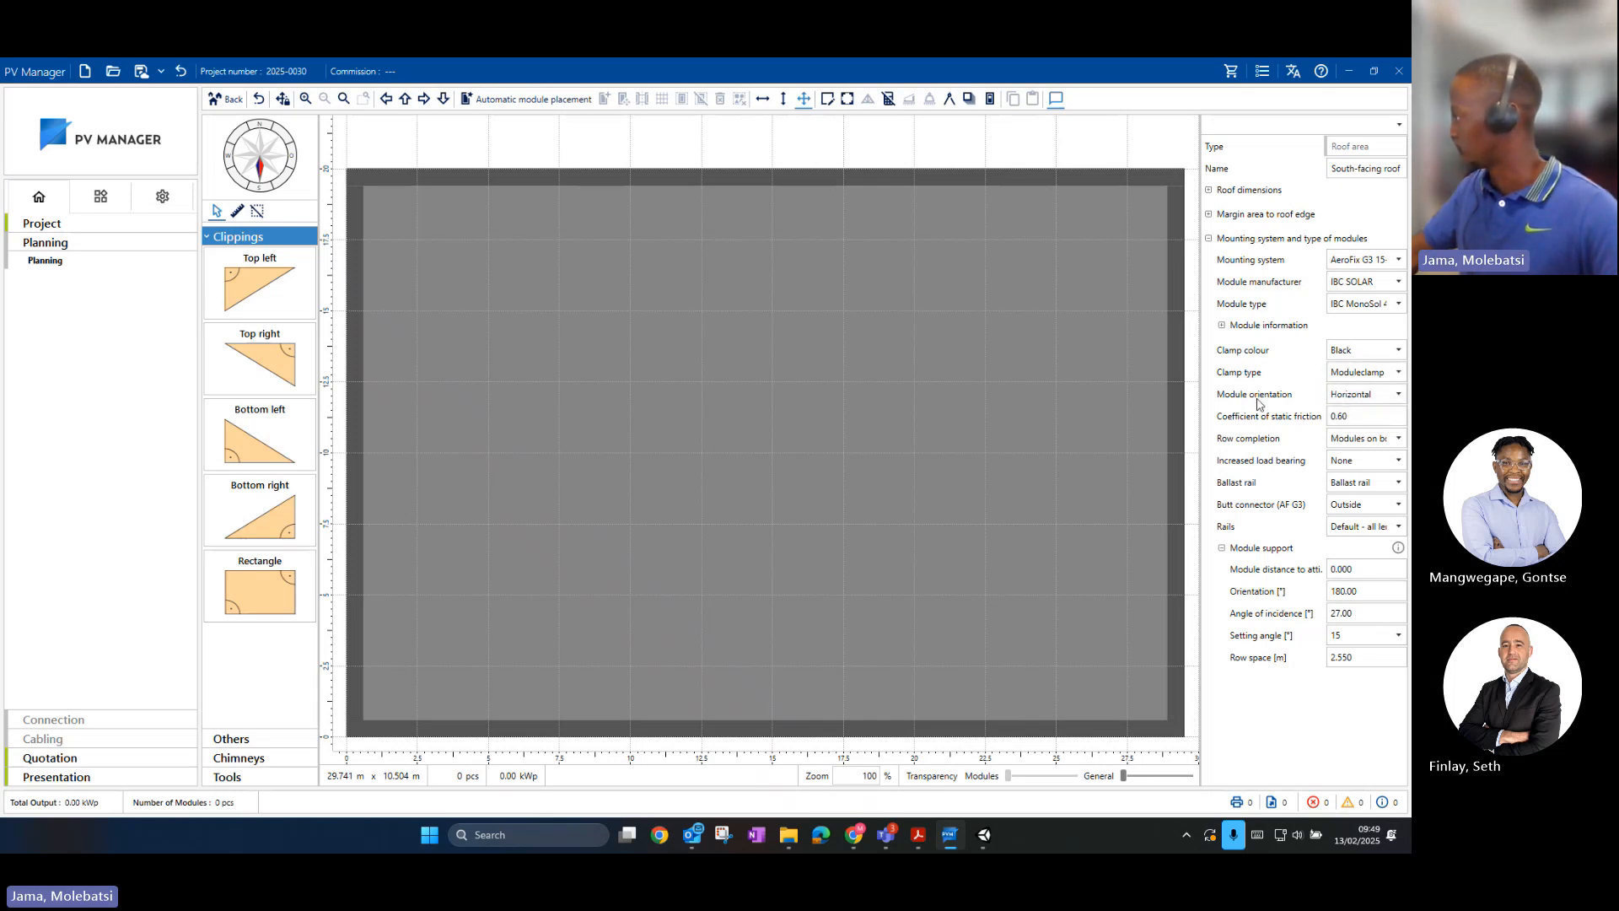
Step: Set the module orientation to Horizontal and the row completion to Modules on both sides
left_click(1367, 395)
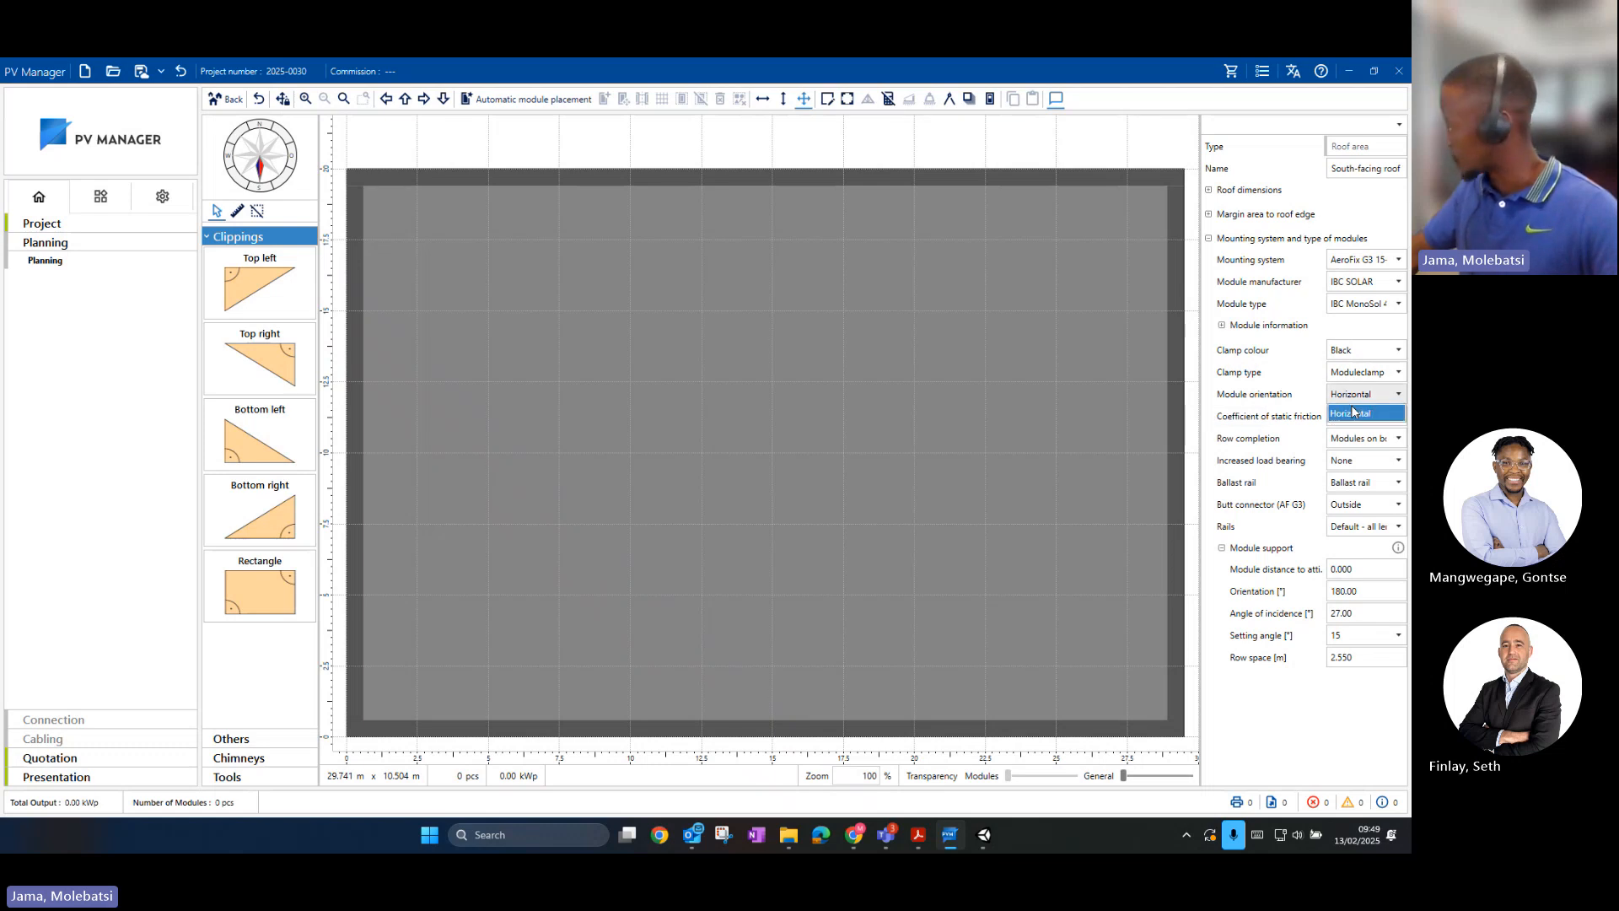
left_click(1357, 401)
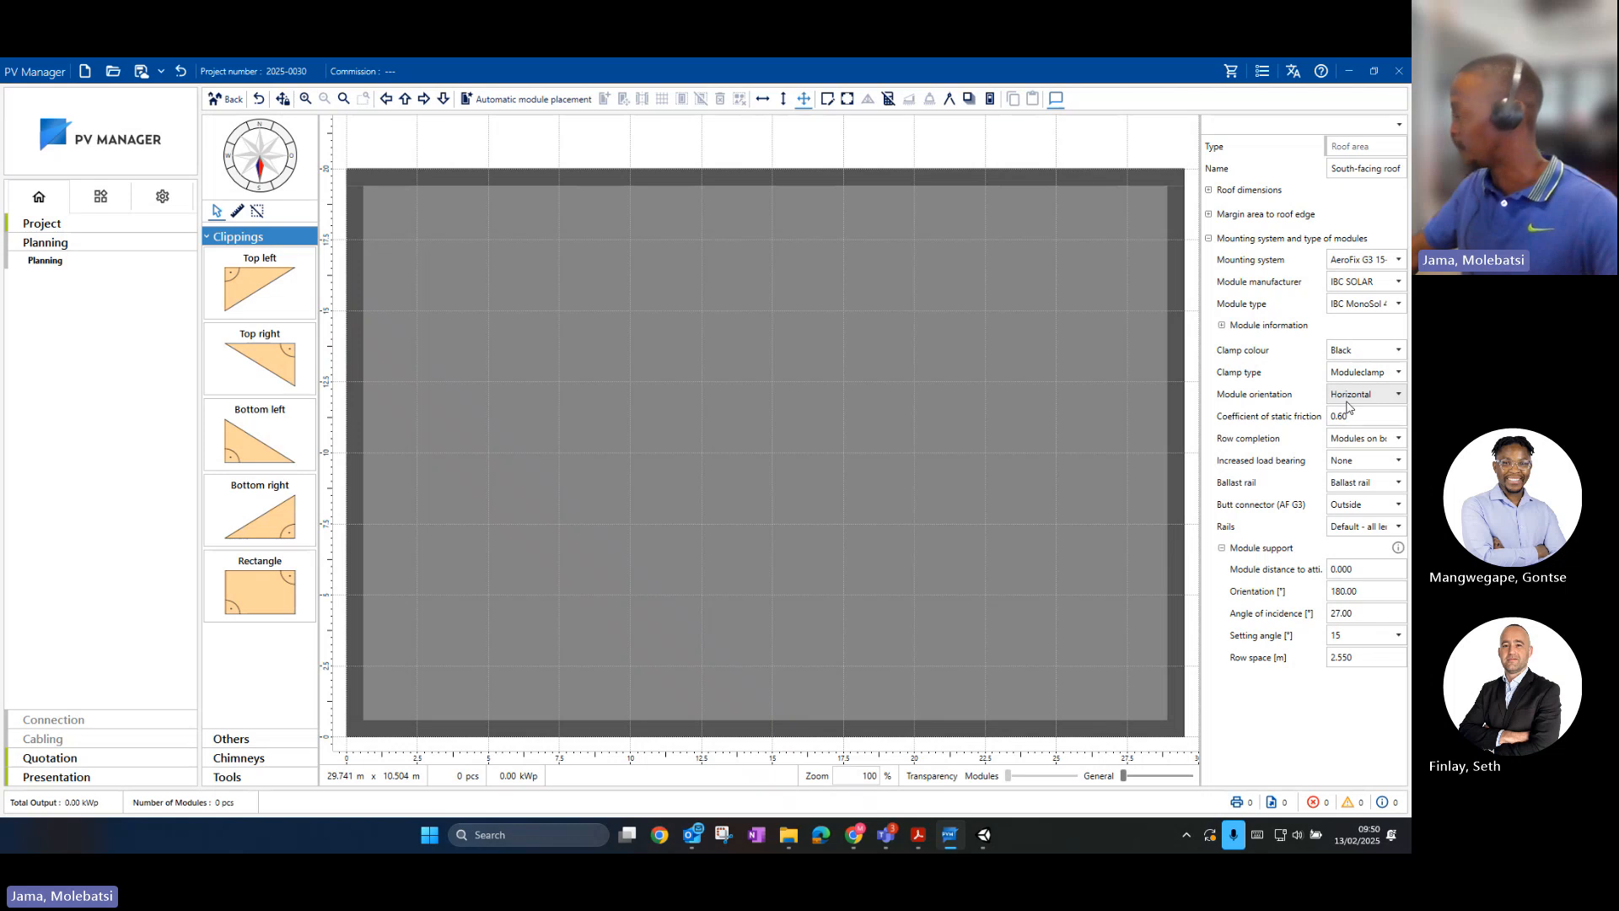
left_click(1347, 402)
left_click(1347, 402)
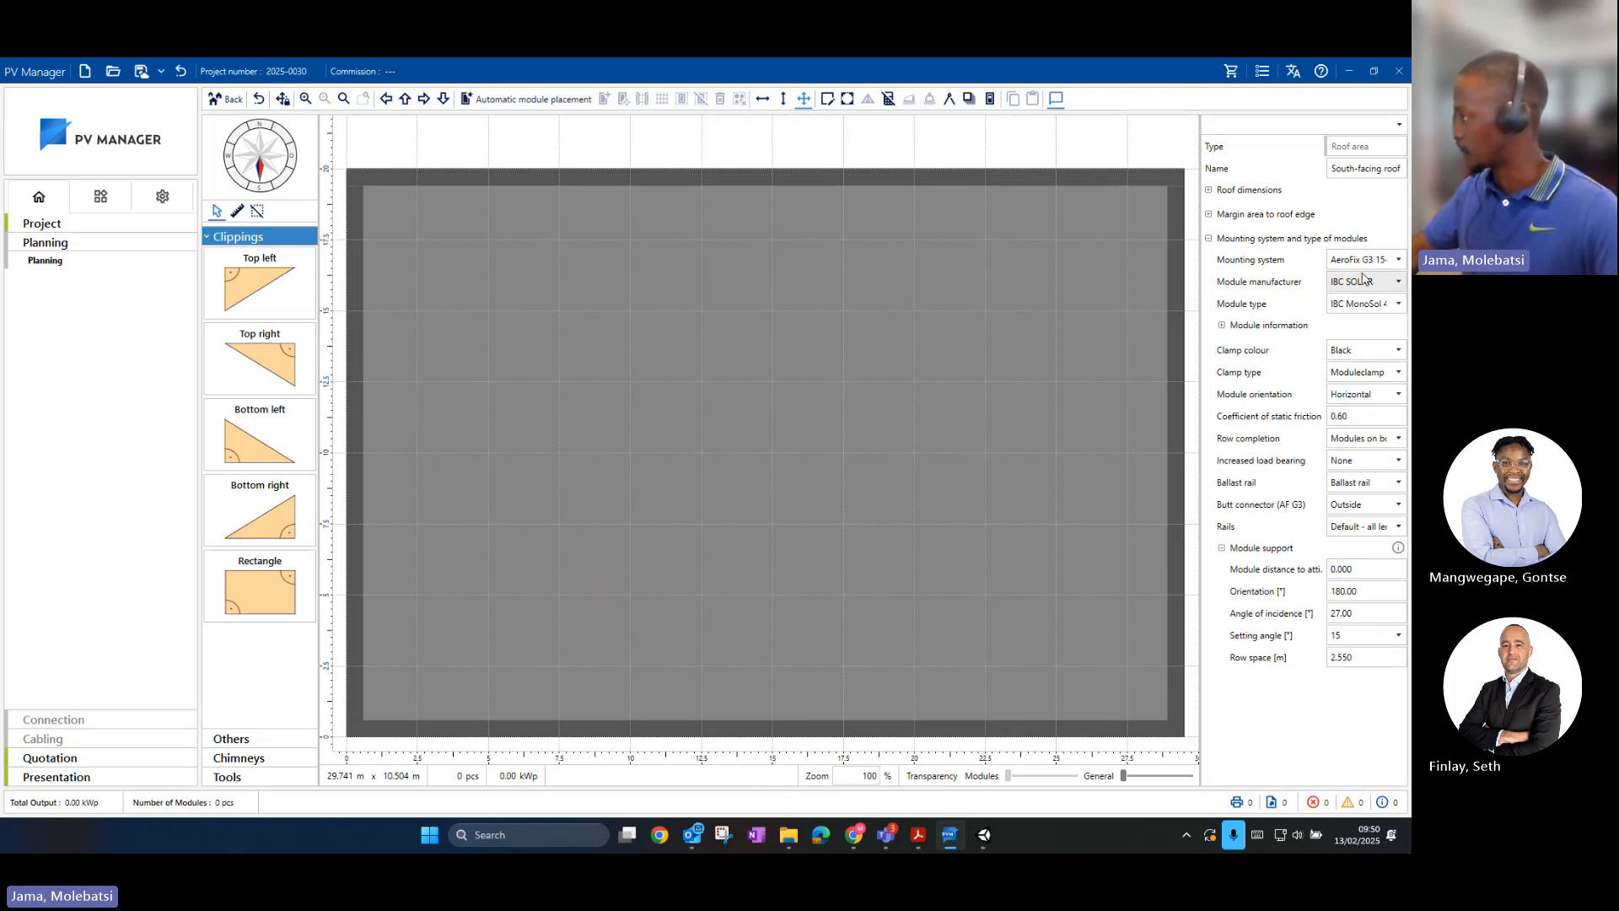
left_click(1344, 447)
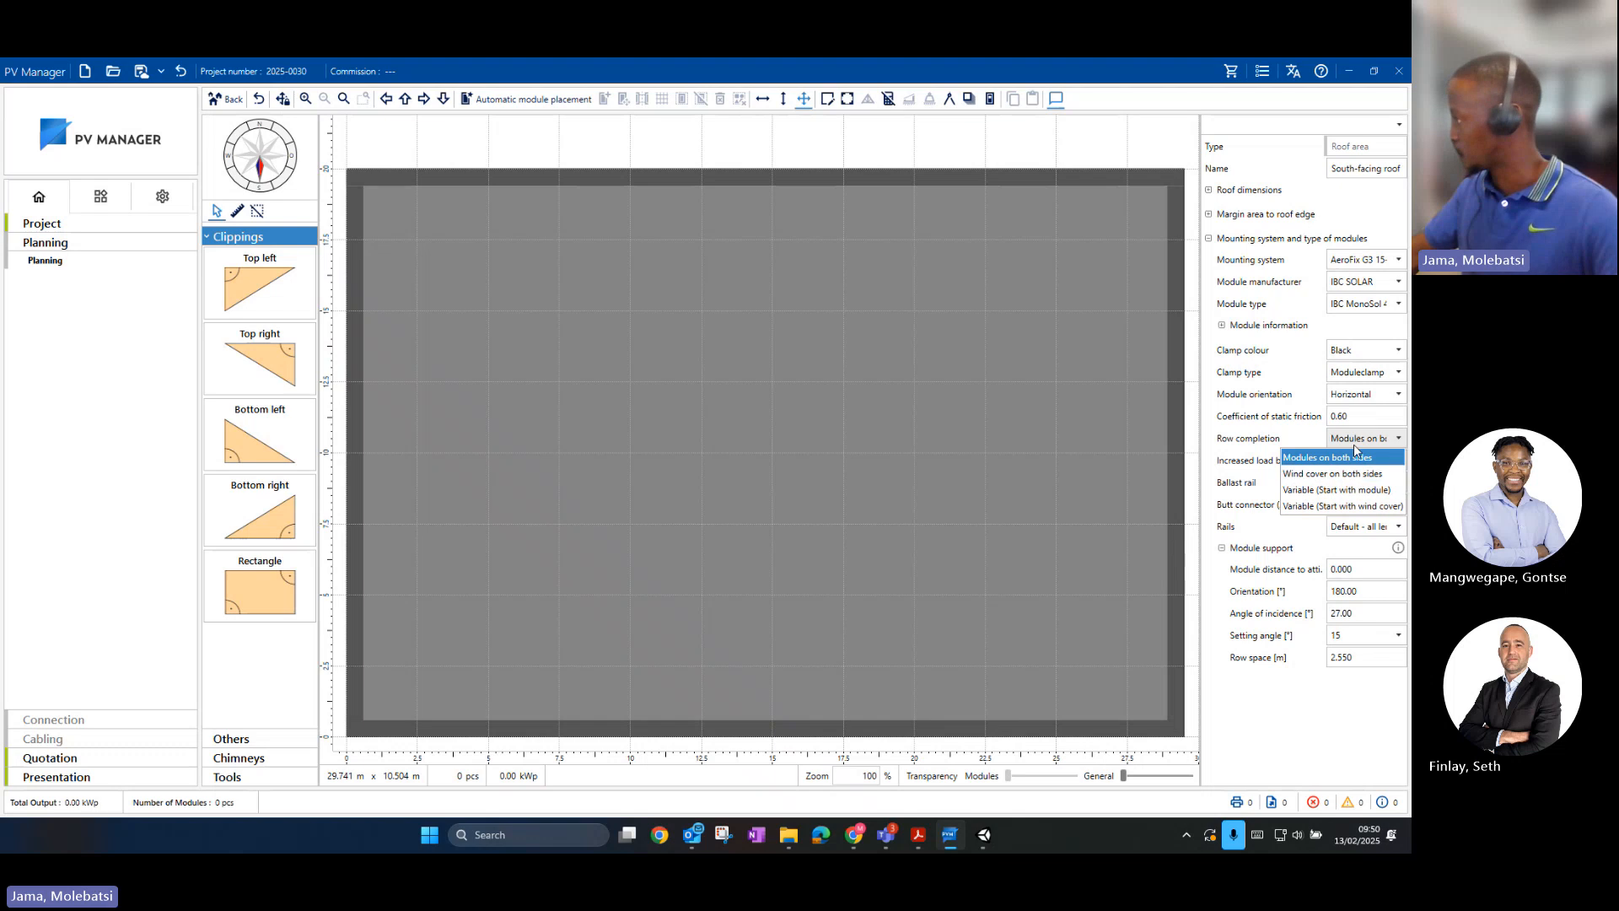
left_click(1354, 437)
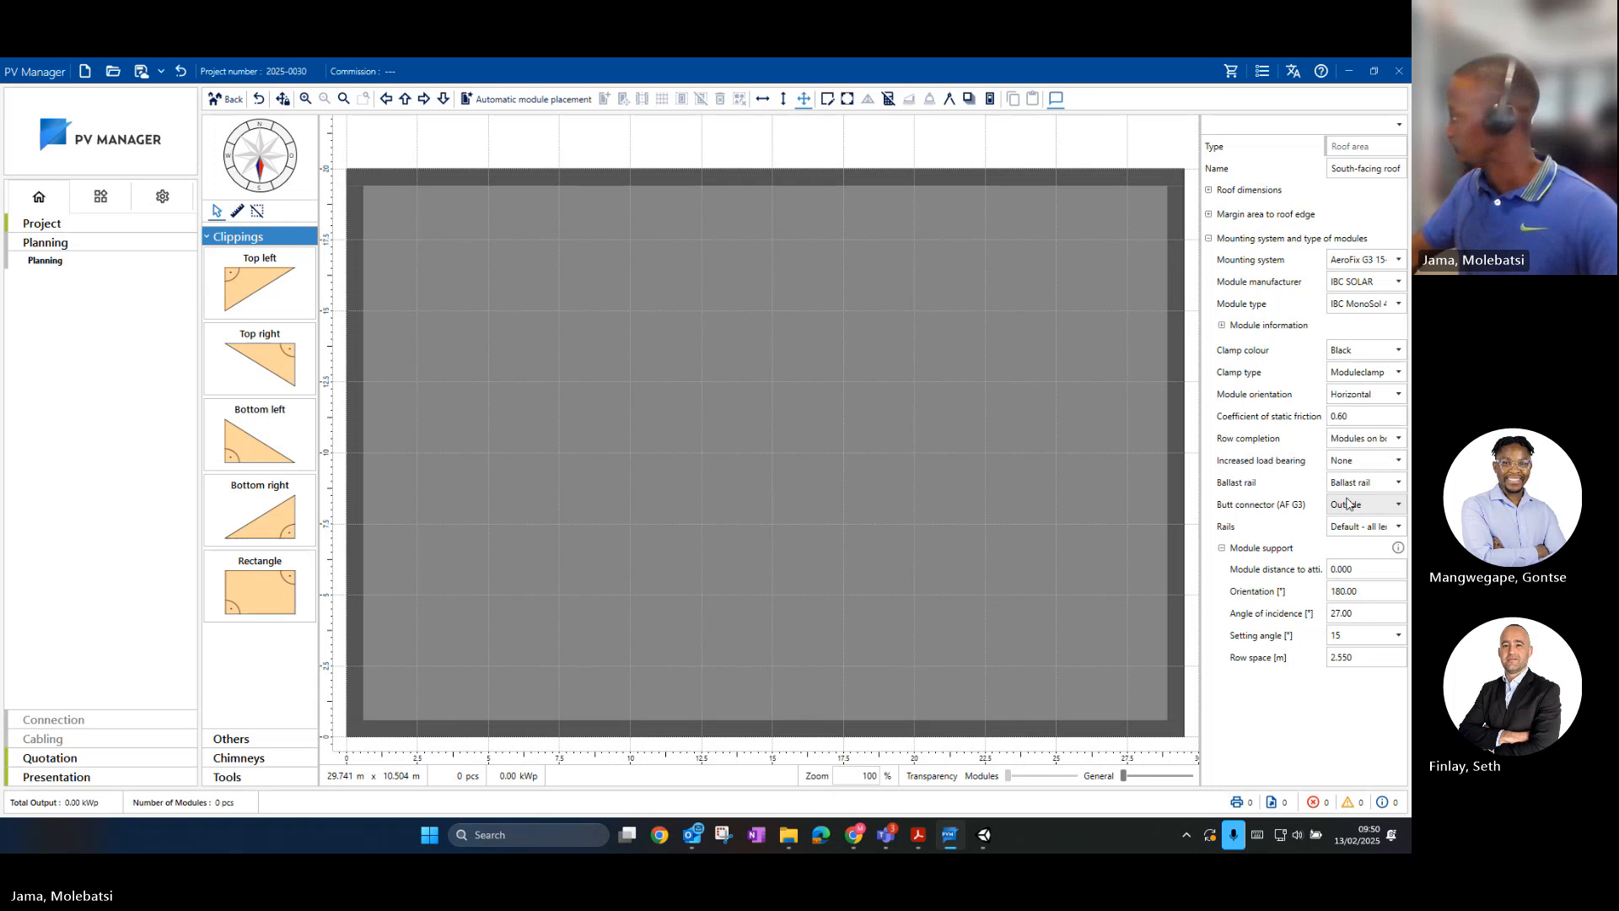
left_click(1345, 439)
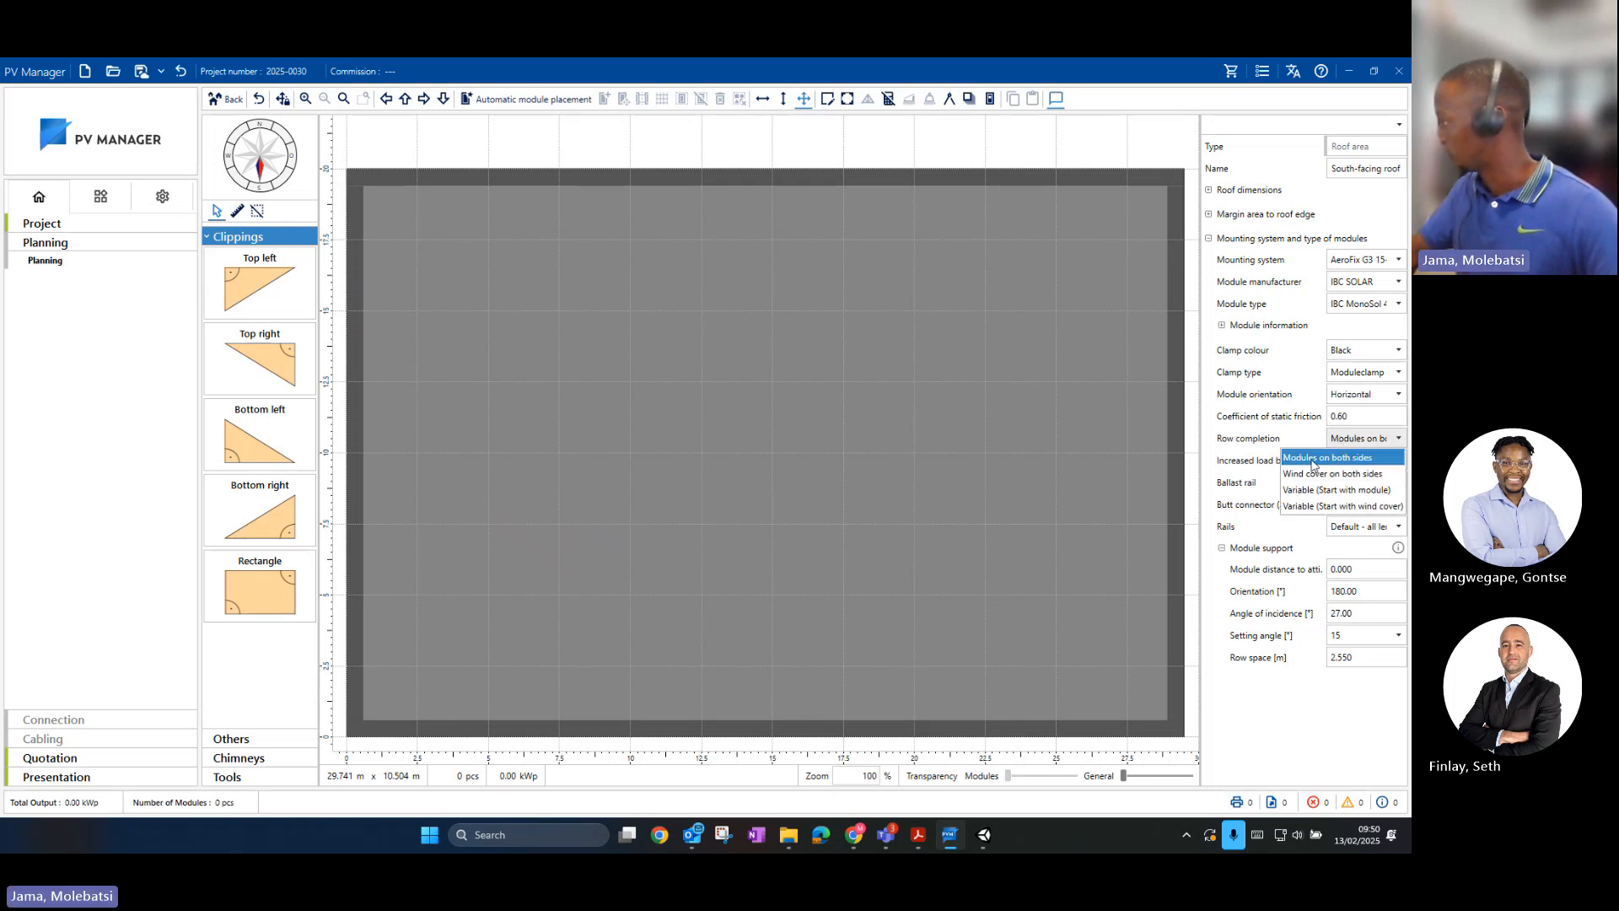
left_click(1311, 461)
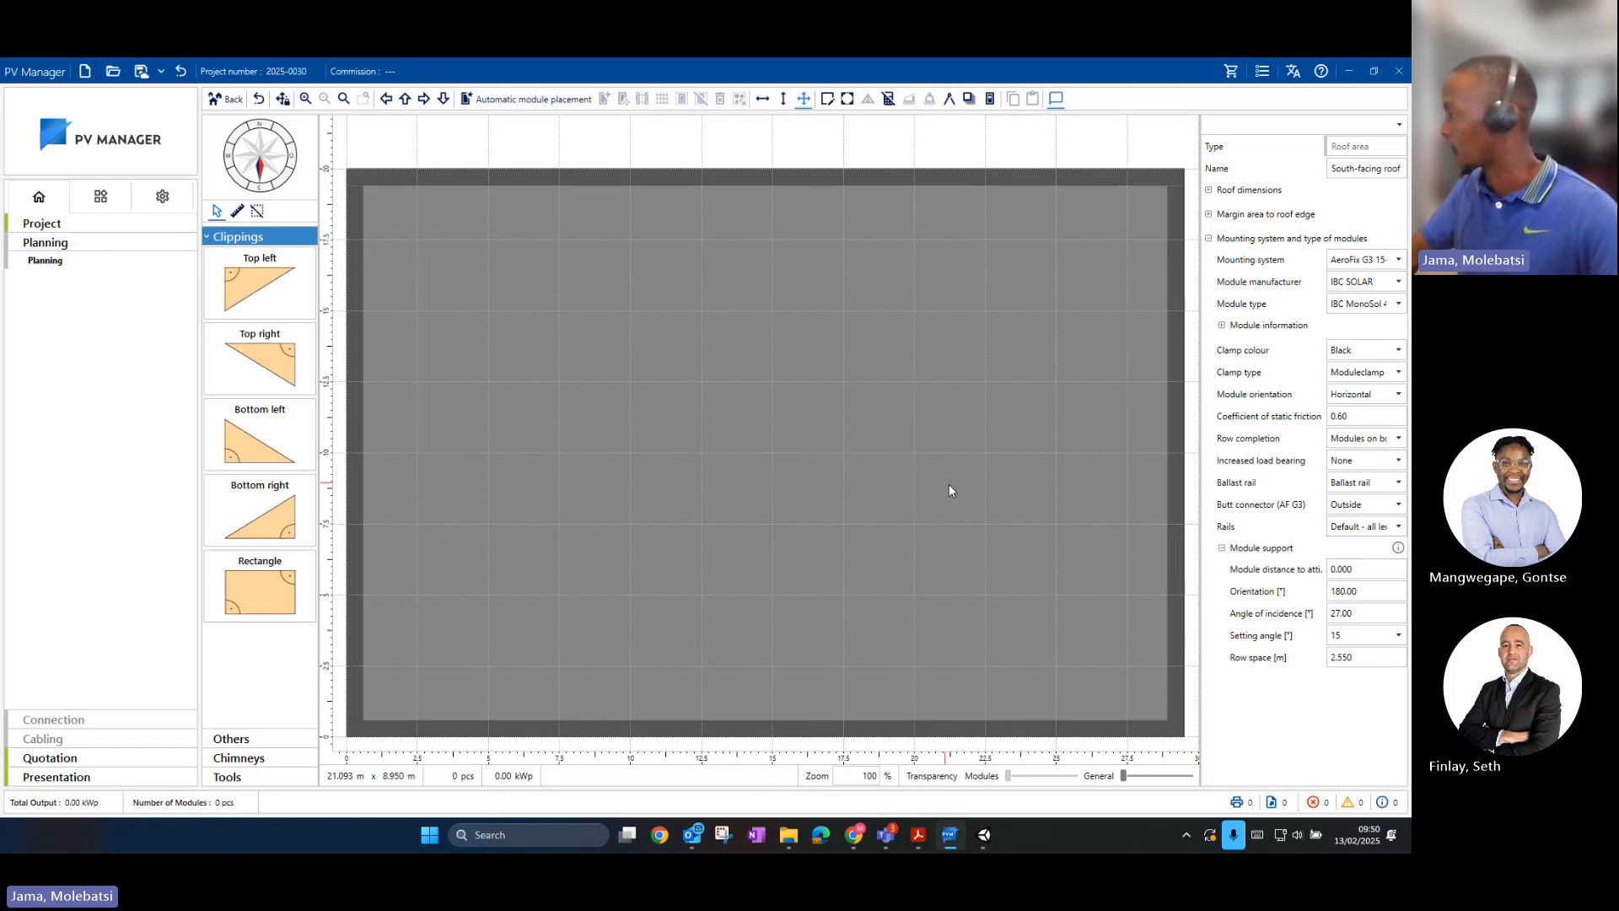
Step: Set the ballast rail to Alu-L 2150mm and the rails to Default - all lengths (G3)
left_click(1349, 484)
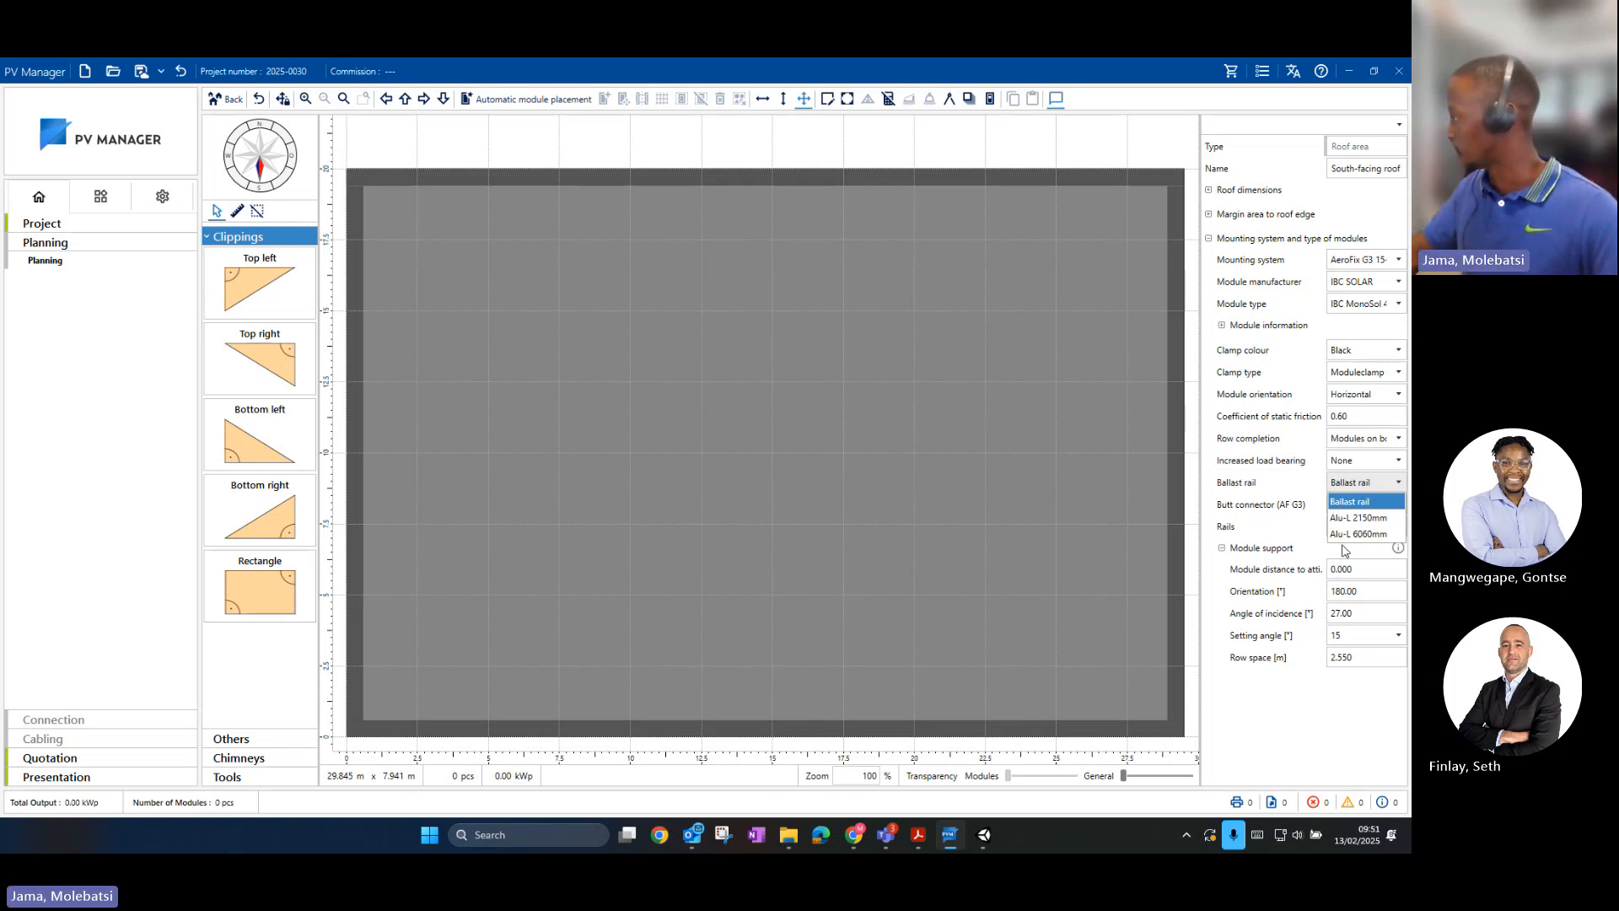
left_click(1358, 517)
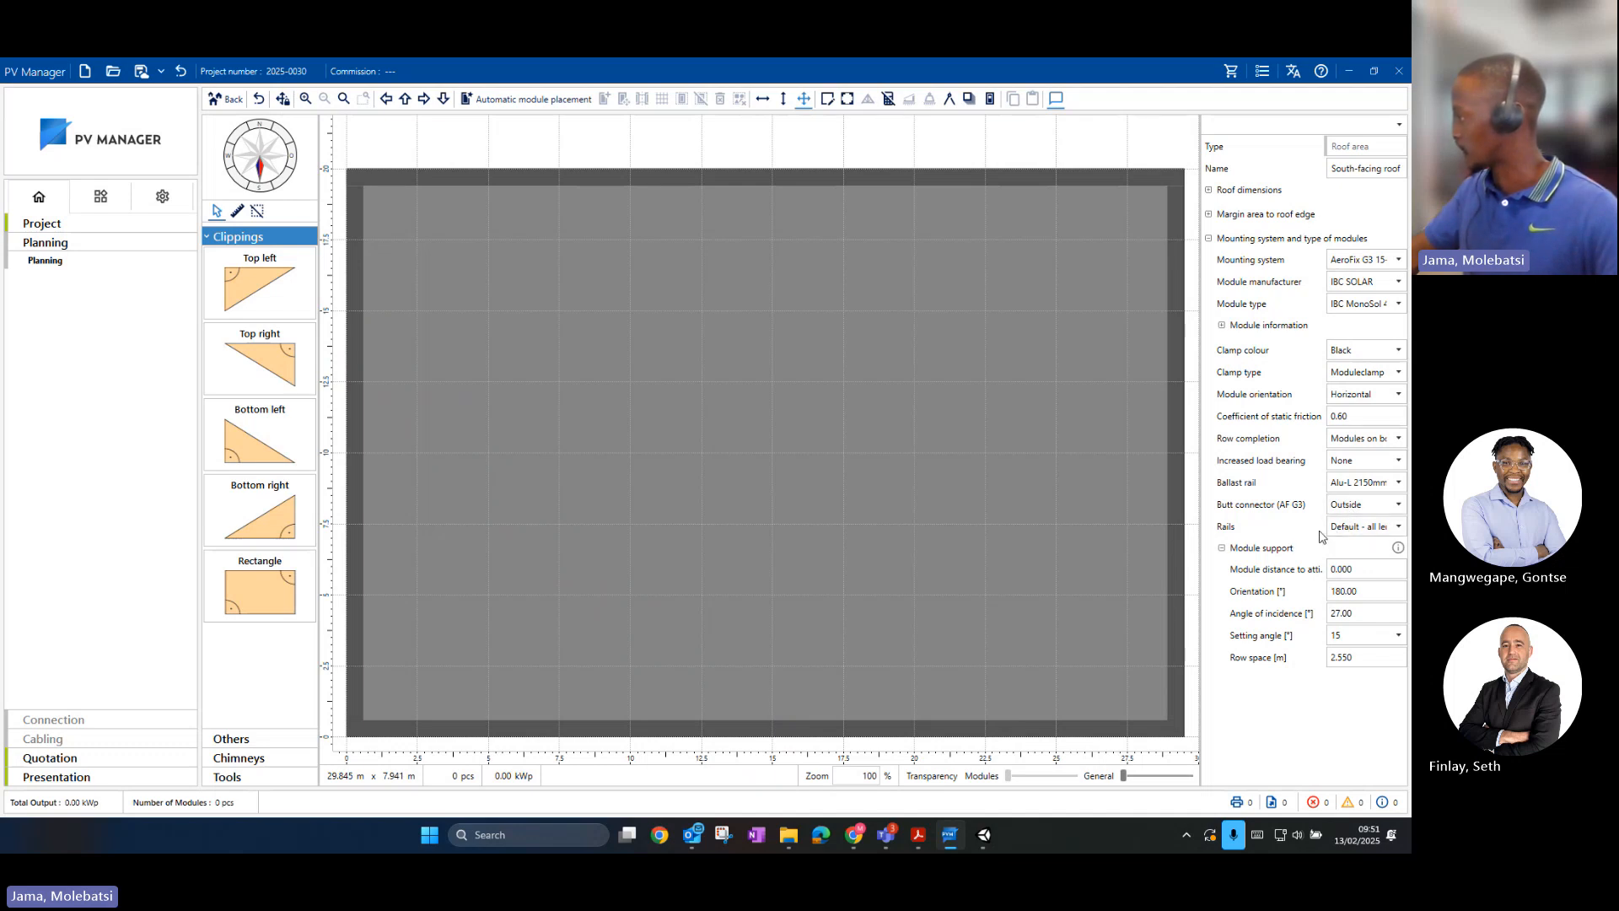
left_click(1353, 534)
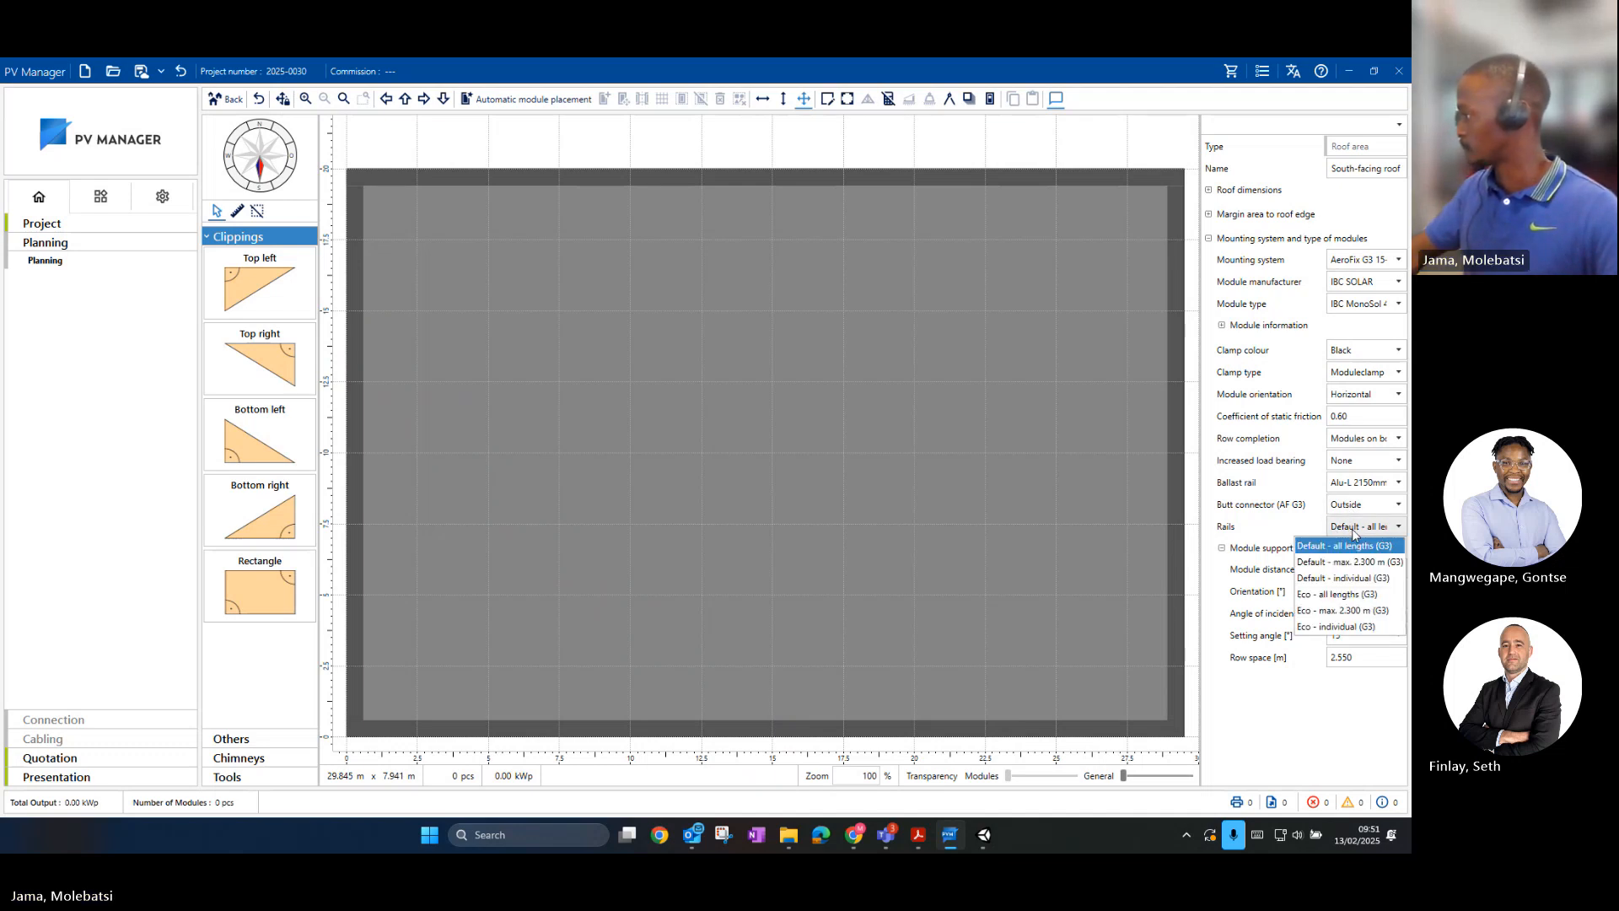
left_click(1352, 544)
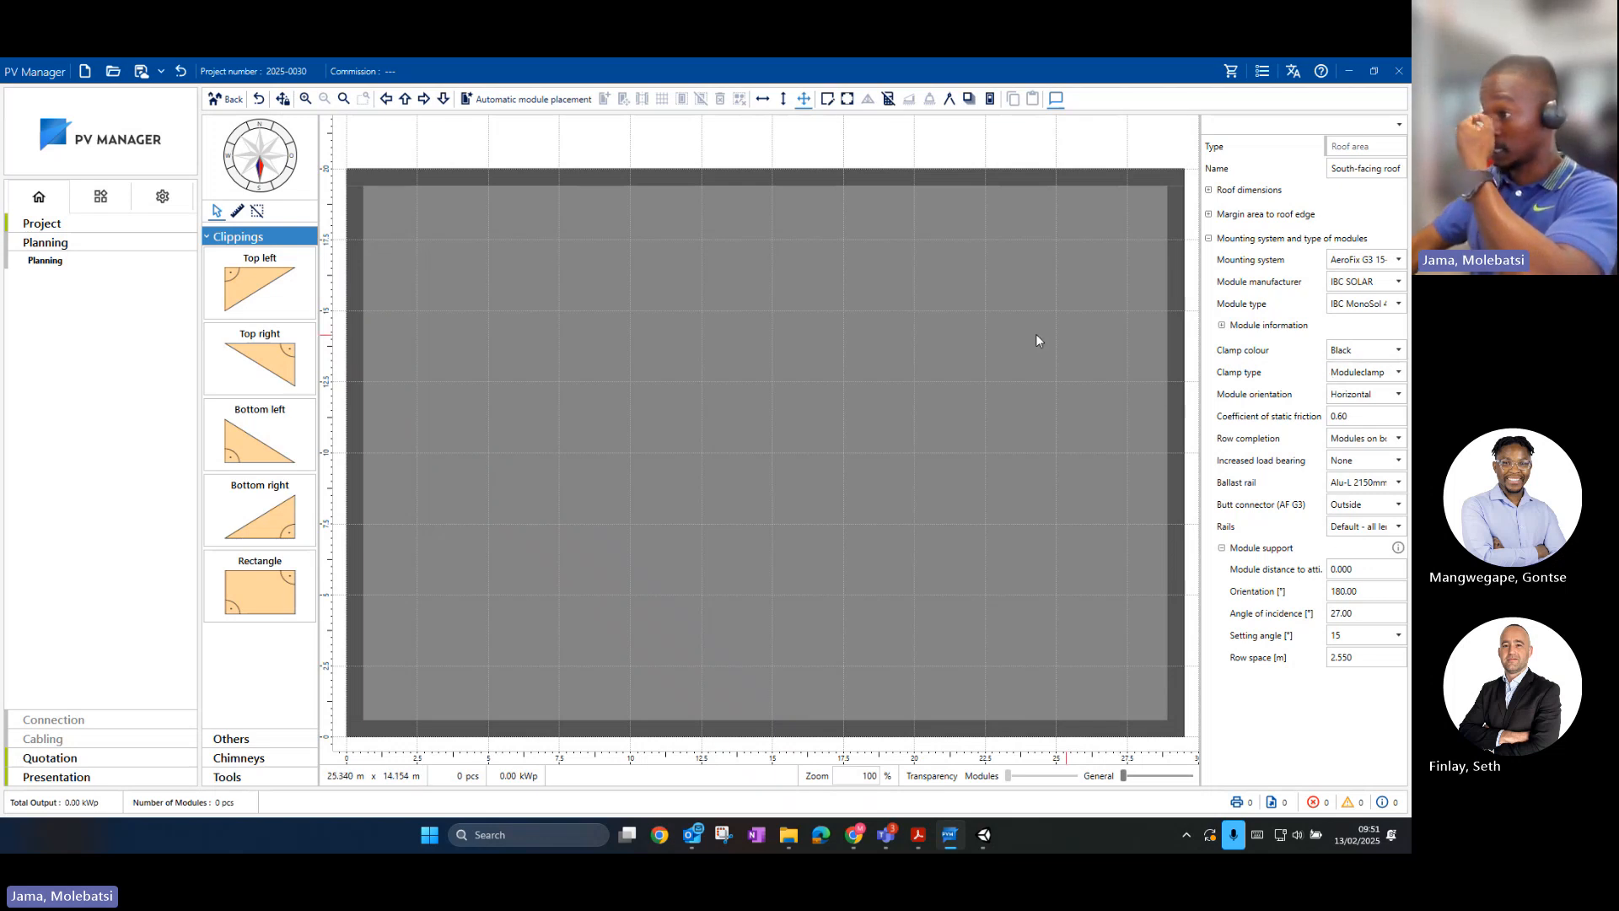
Step: Fill the roof using automatic module placement and delete the lowest row of modules in the plan
left_click(526, 103)
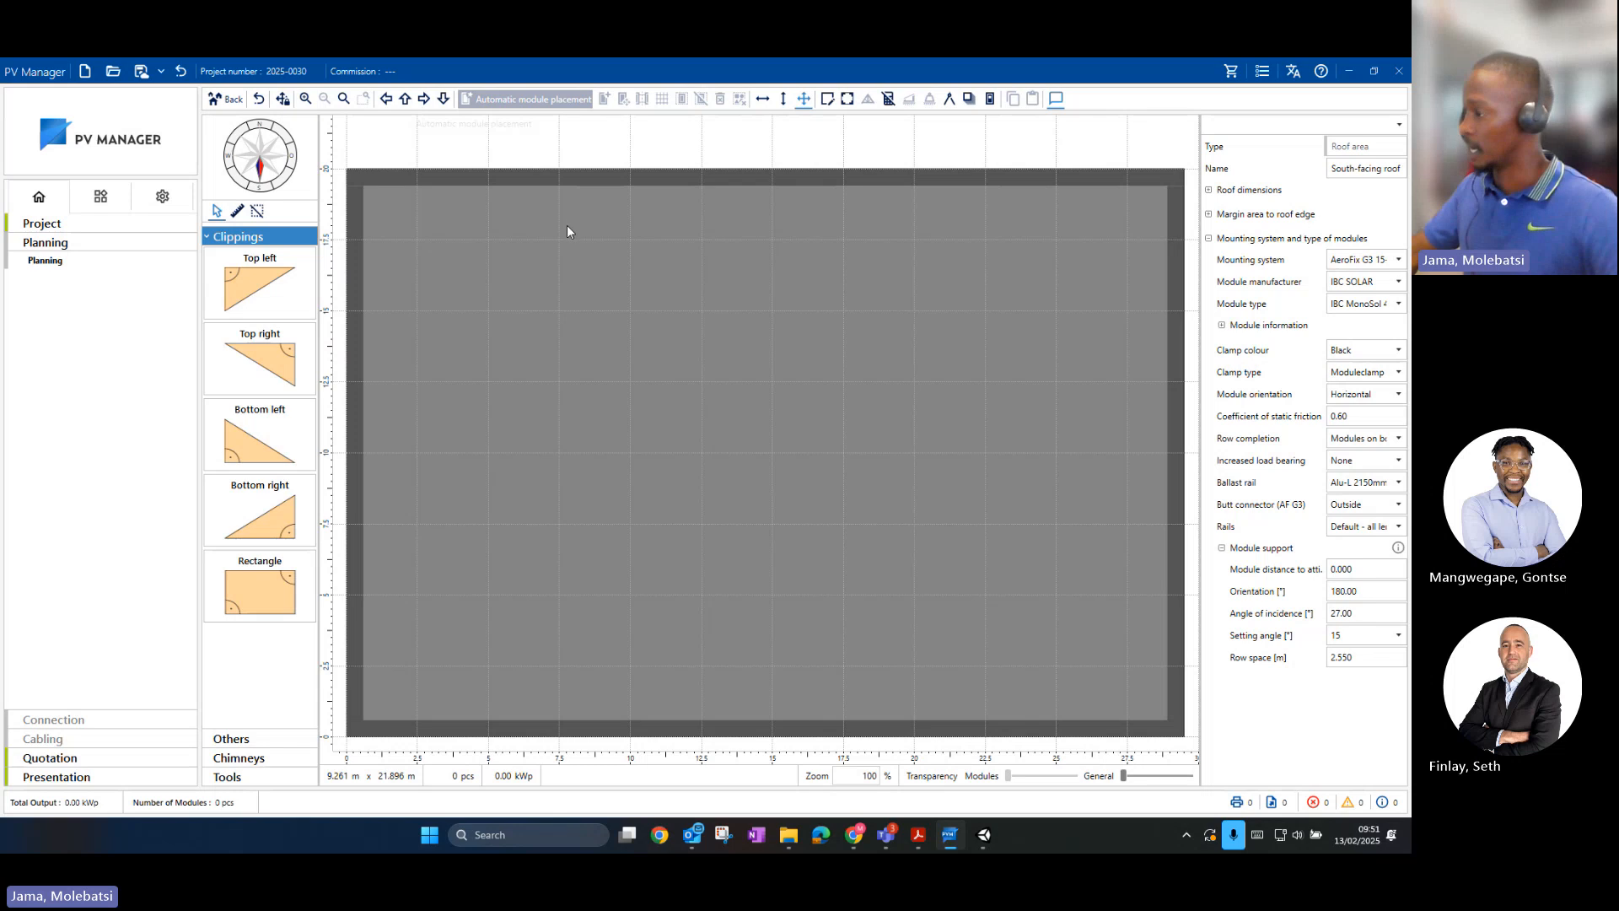
left_click(758, 326)
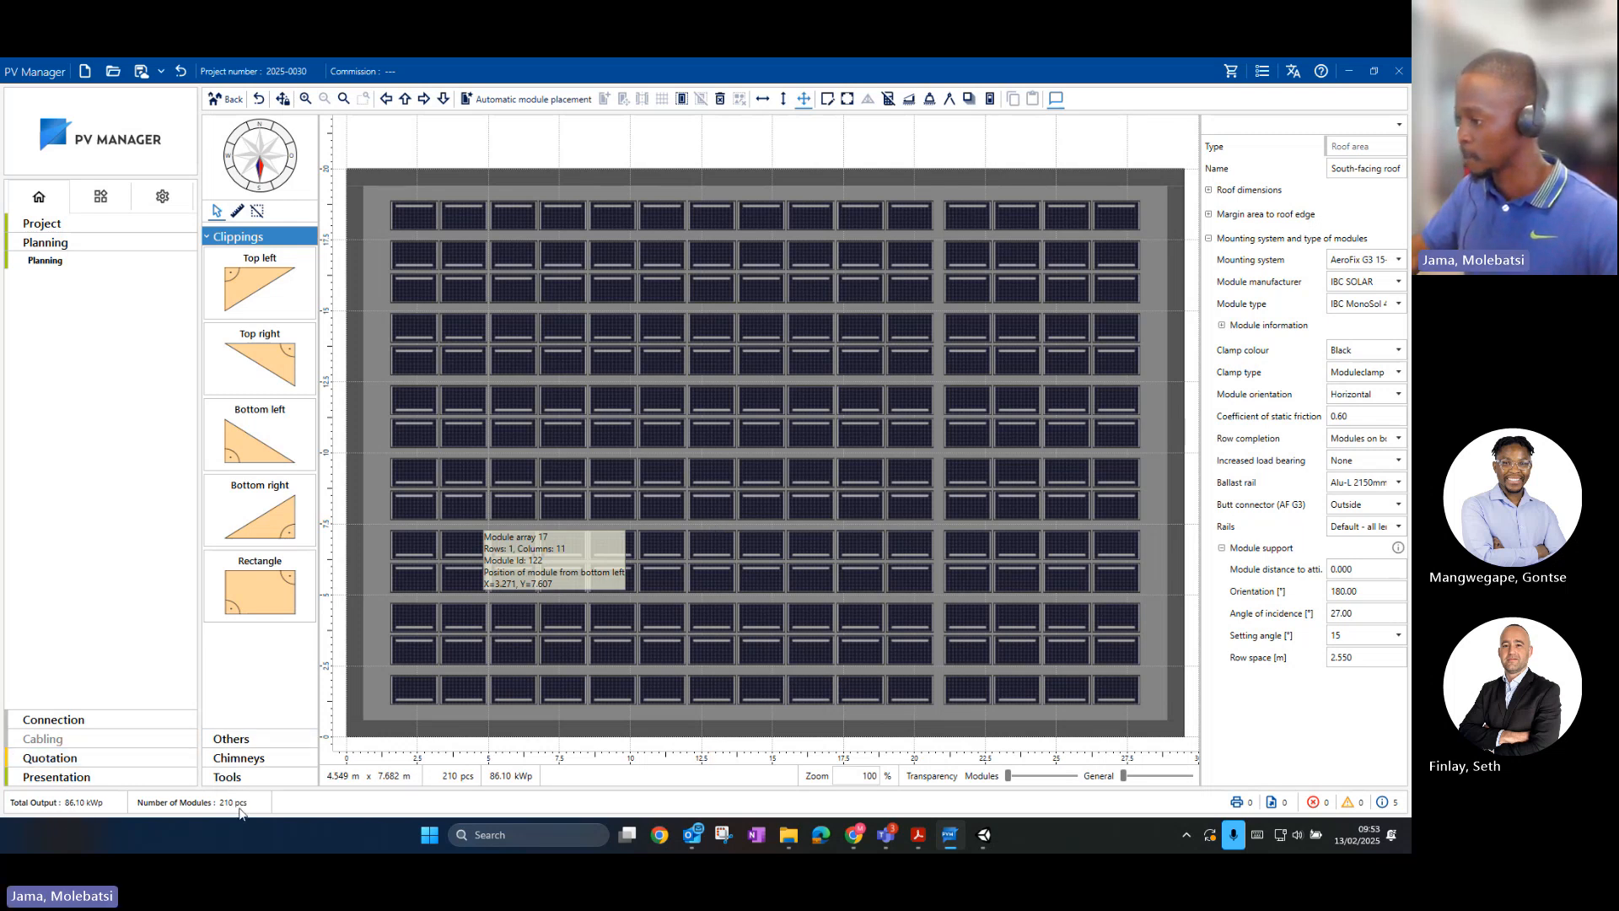
left_click(405, 701)
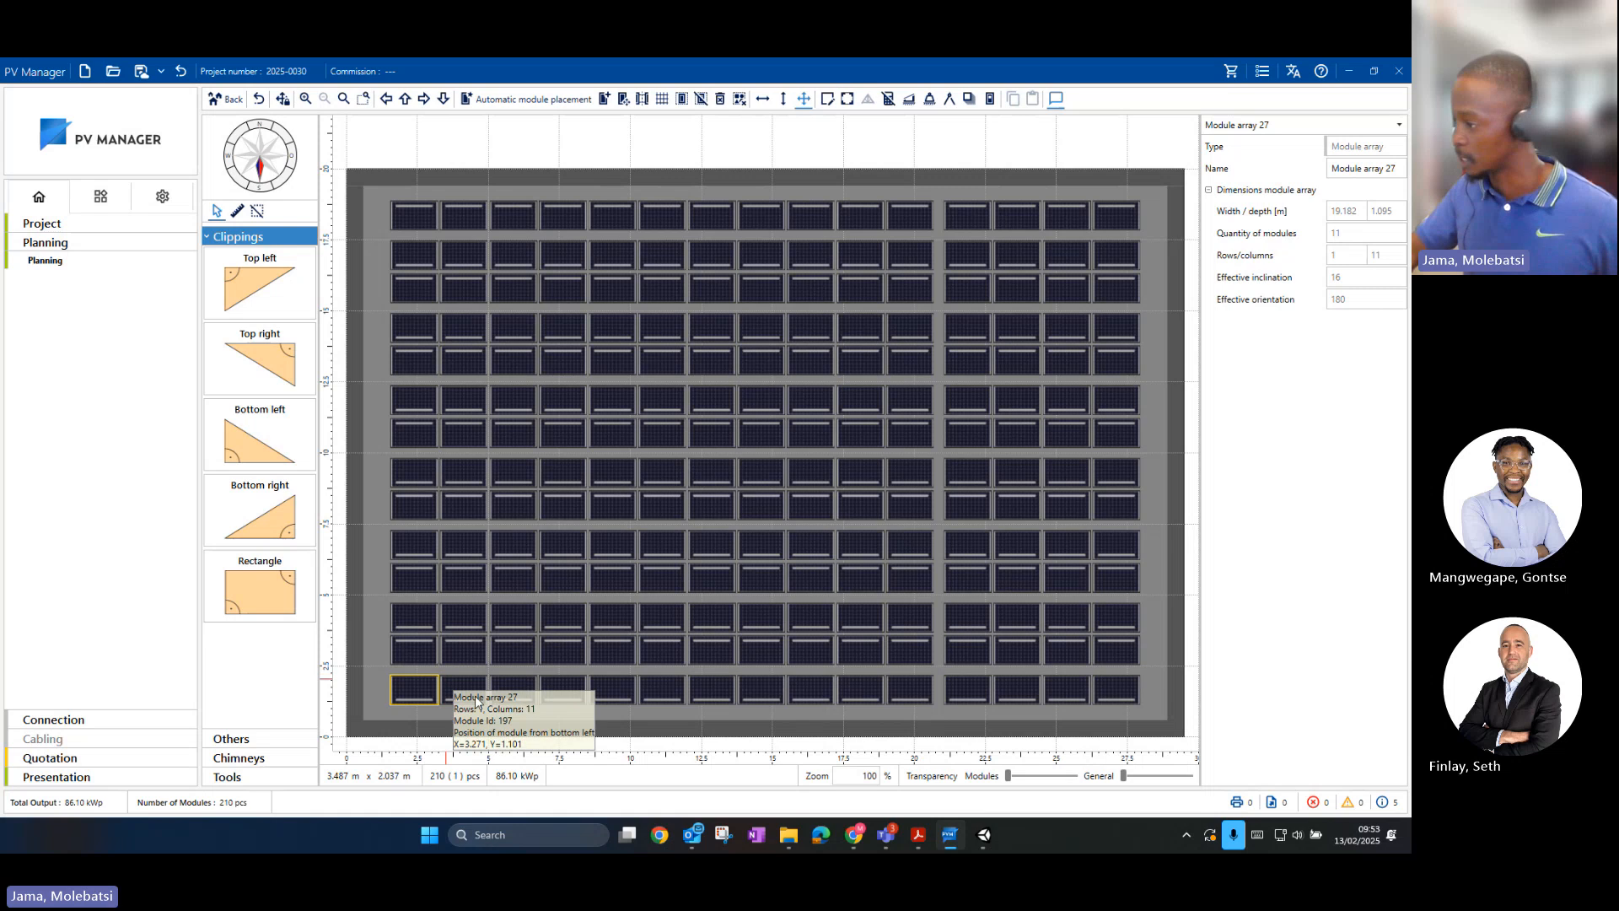
left_click(1122, 696)
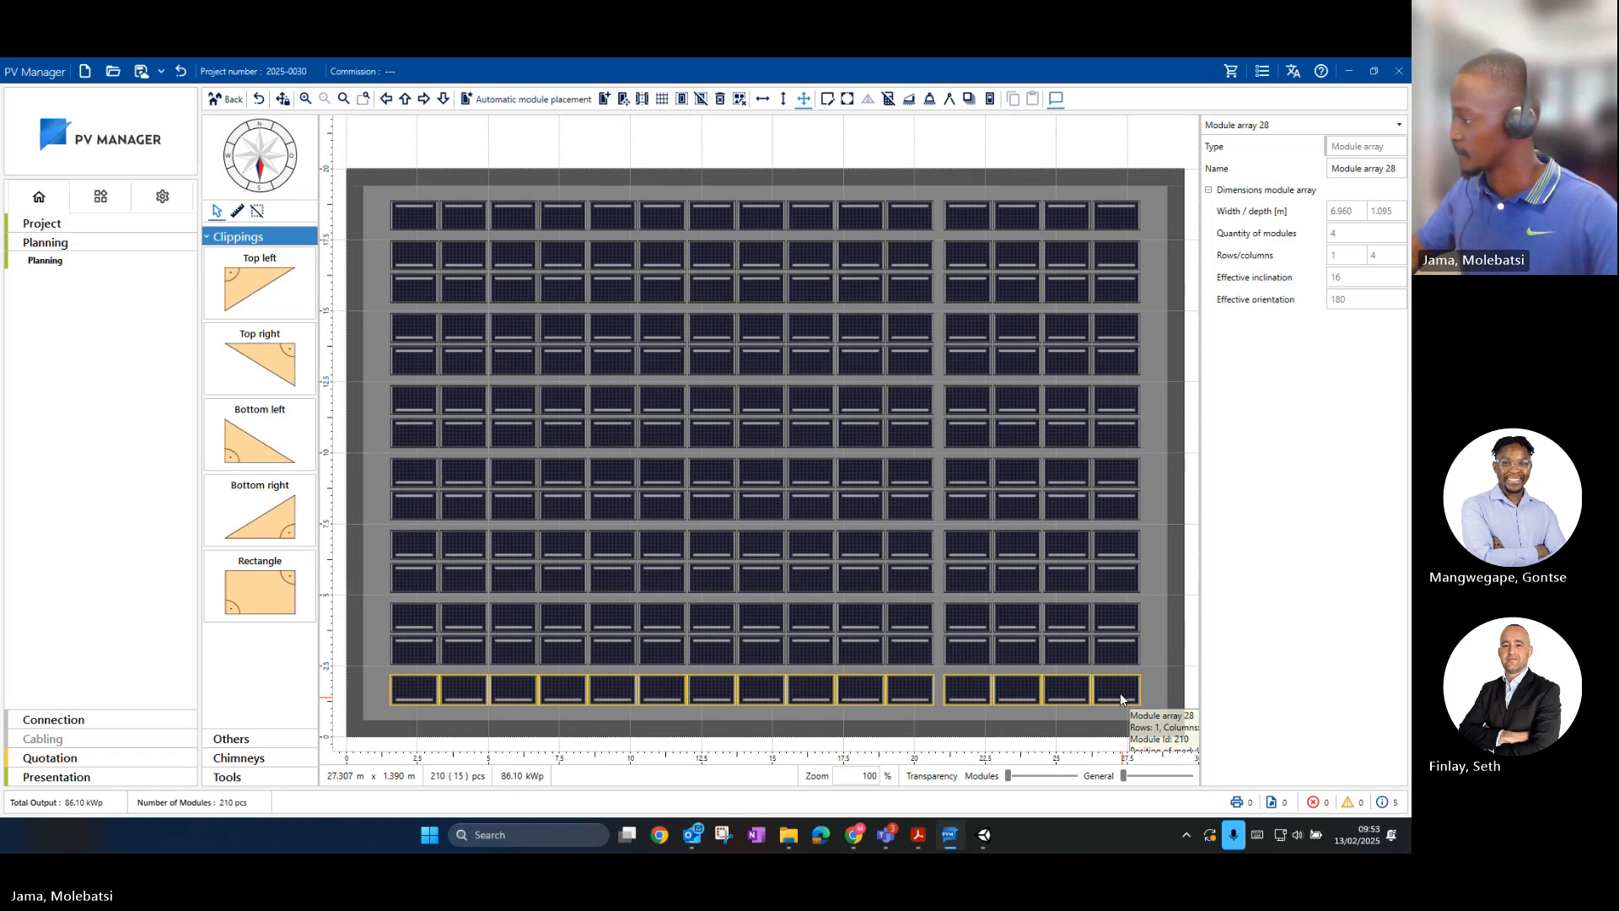
key("Delete")
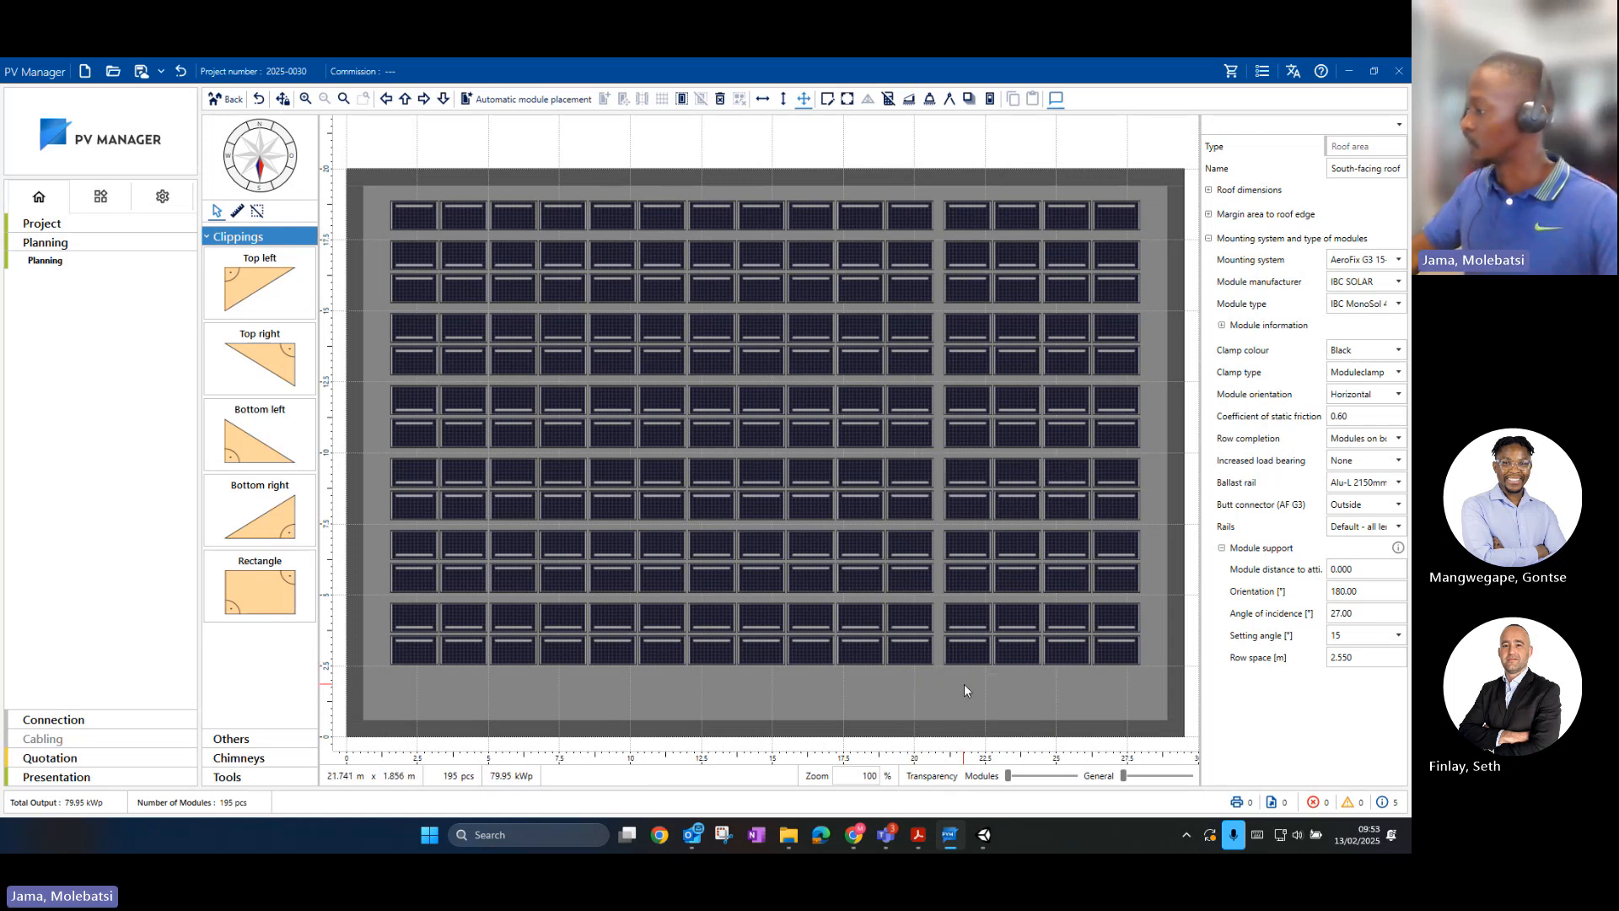
Step: Examine the east-west module layout on the roof from several angles in the 3D view
left_click(984, 835)
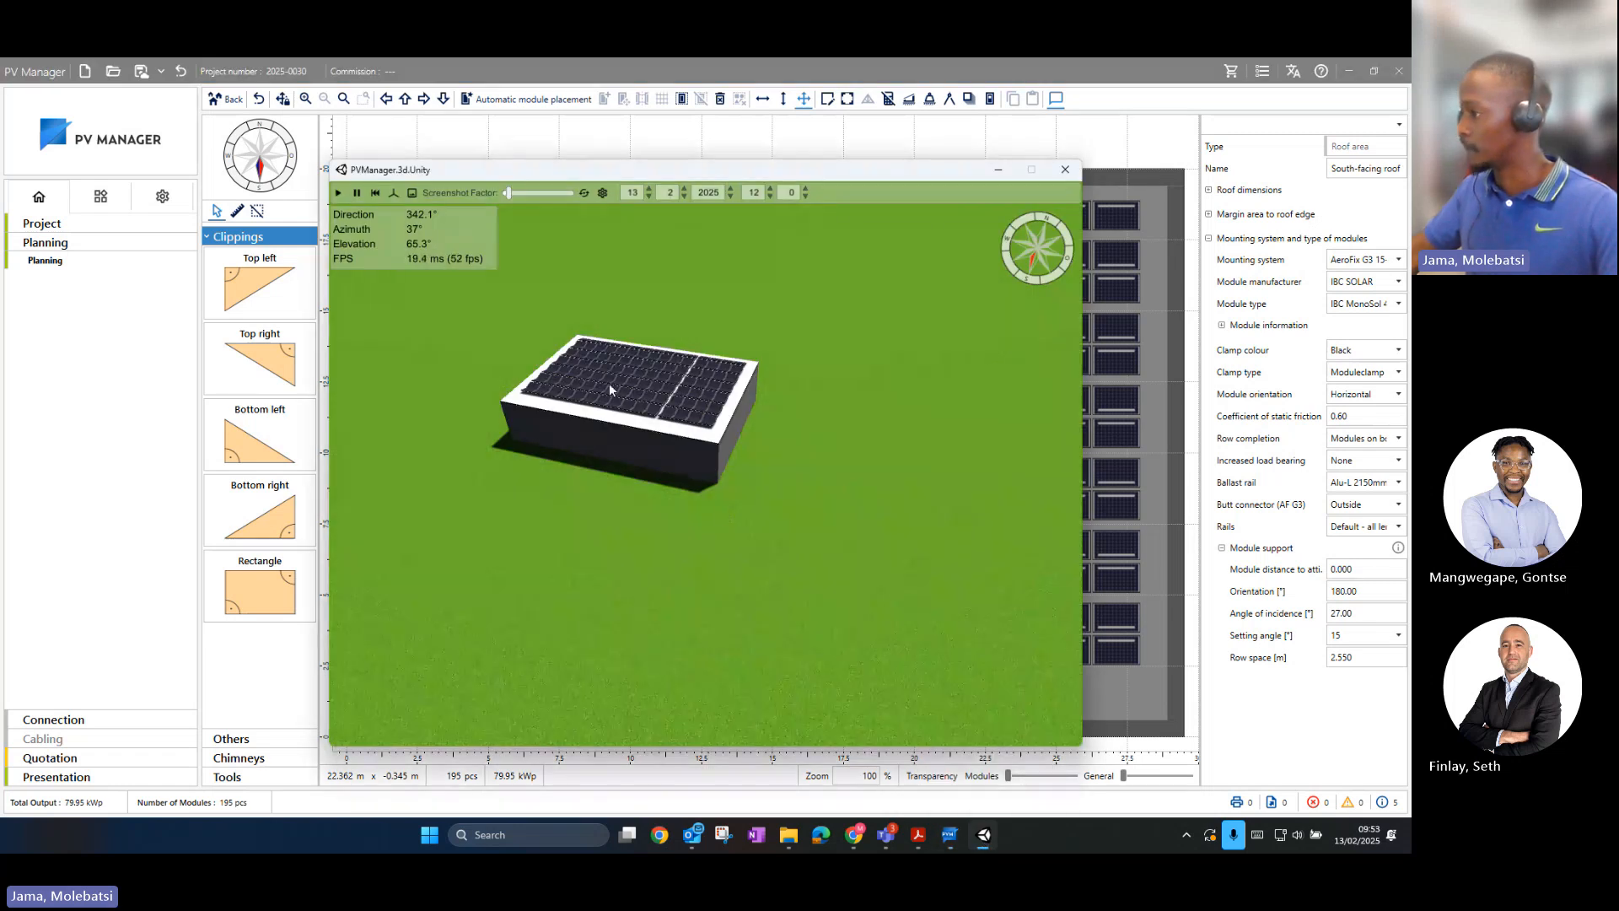
scroll(533, 337, "up", 1)
scroll(645, 504, "up", 1)
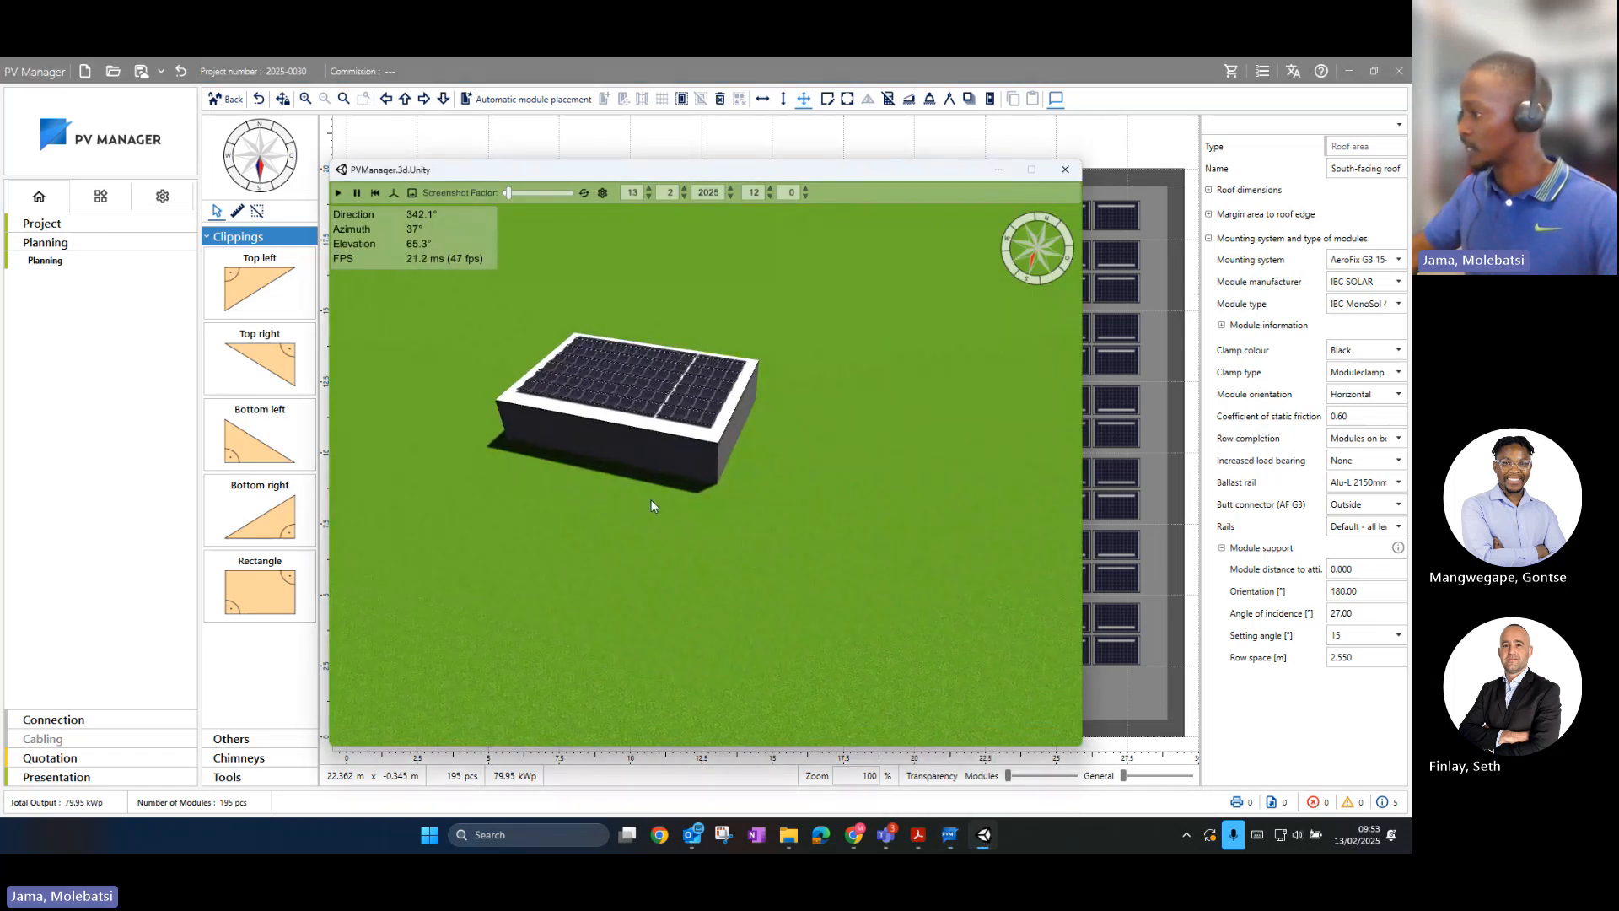
left_click_drag(651, 499, 745, 673)
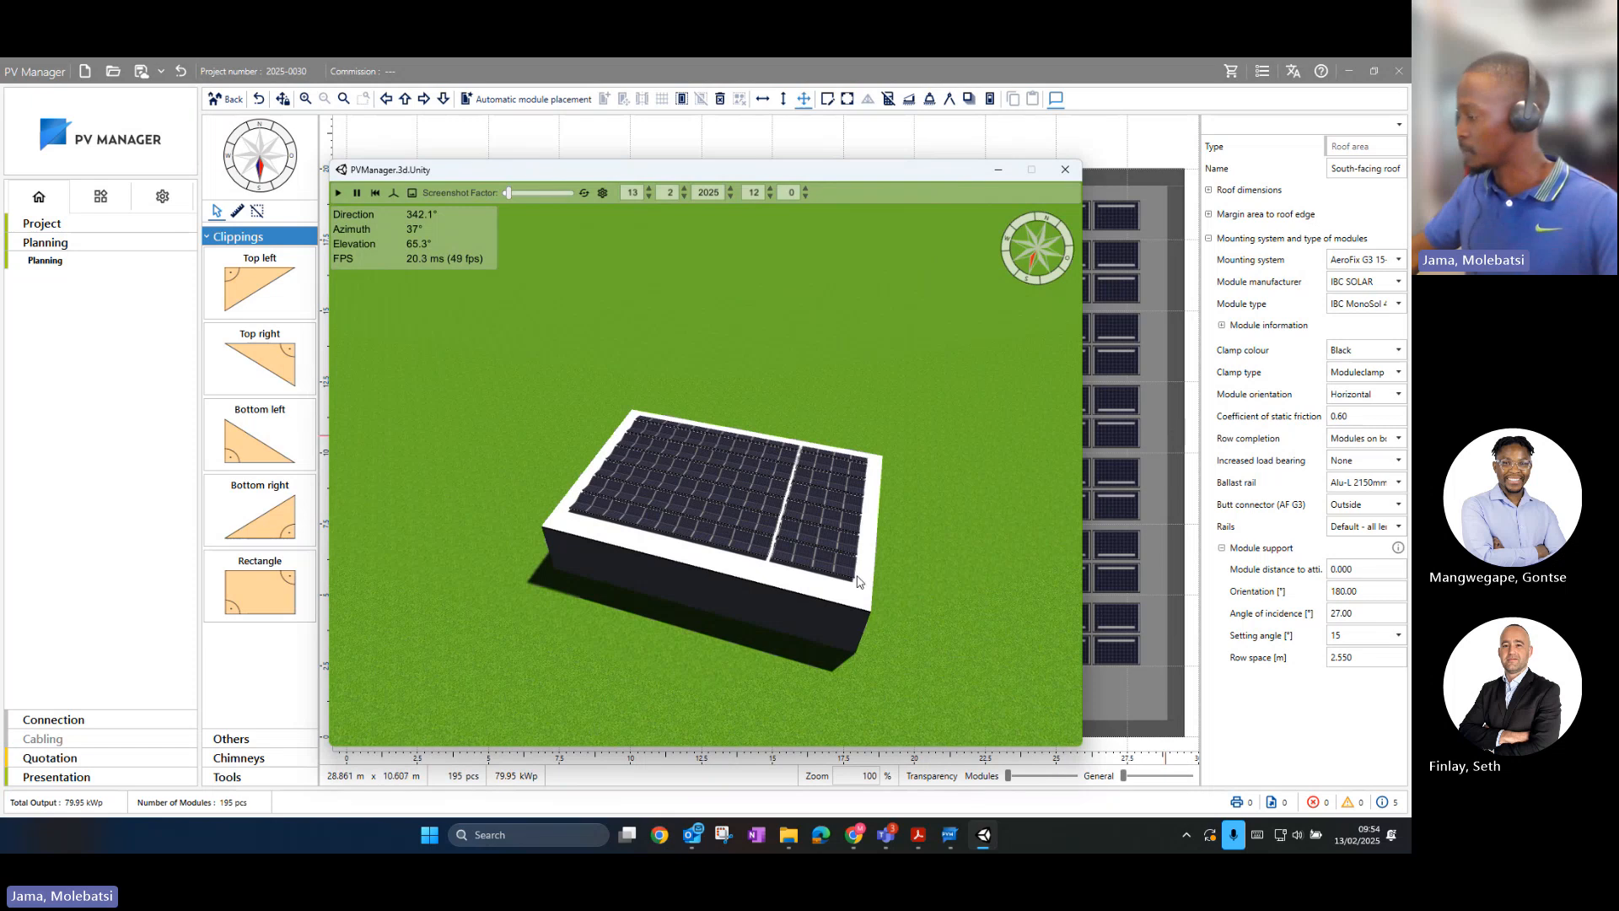
mouse_move(858, 609)
left_mouse_down()
mouse_move(823, 620)
mouse_move(847, 625)
left_mouse_up()
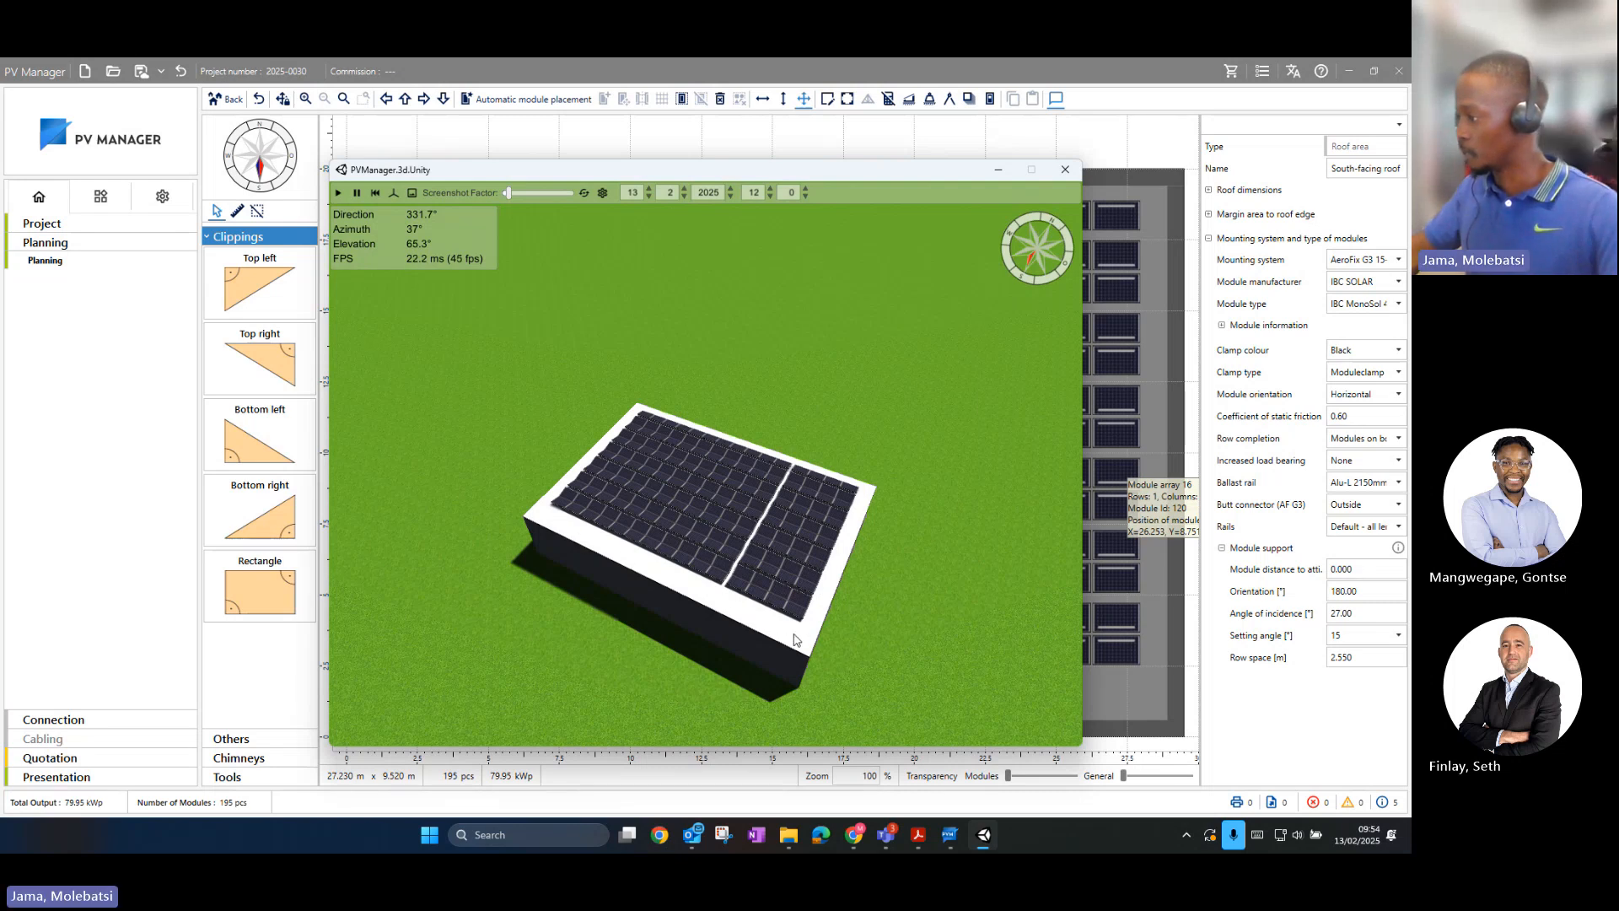
left_click_drag(794, 640, 669, 643)
scroll(604, 524, "up", 5)
scroll(754, 575, "down", 2)
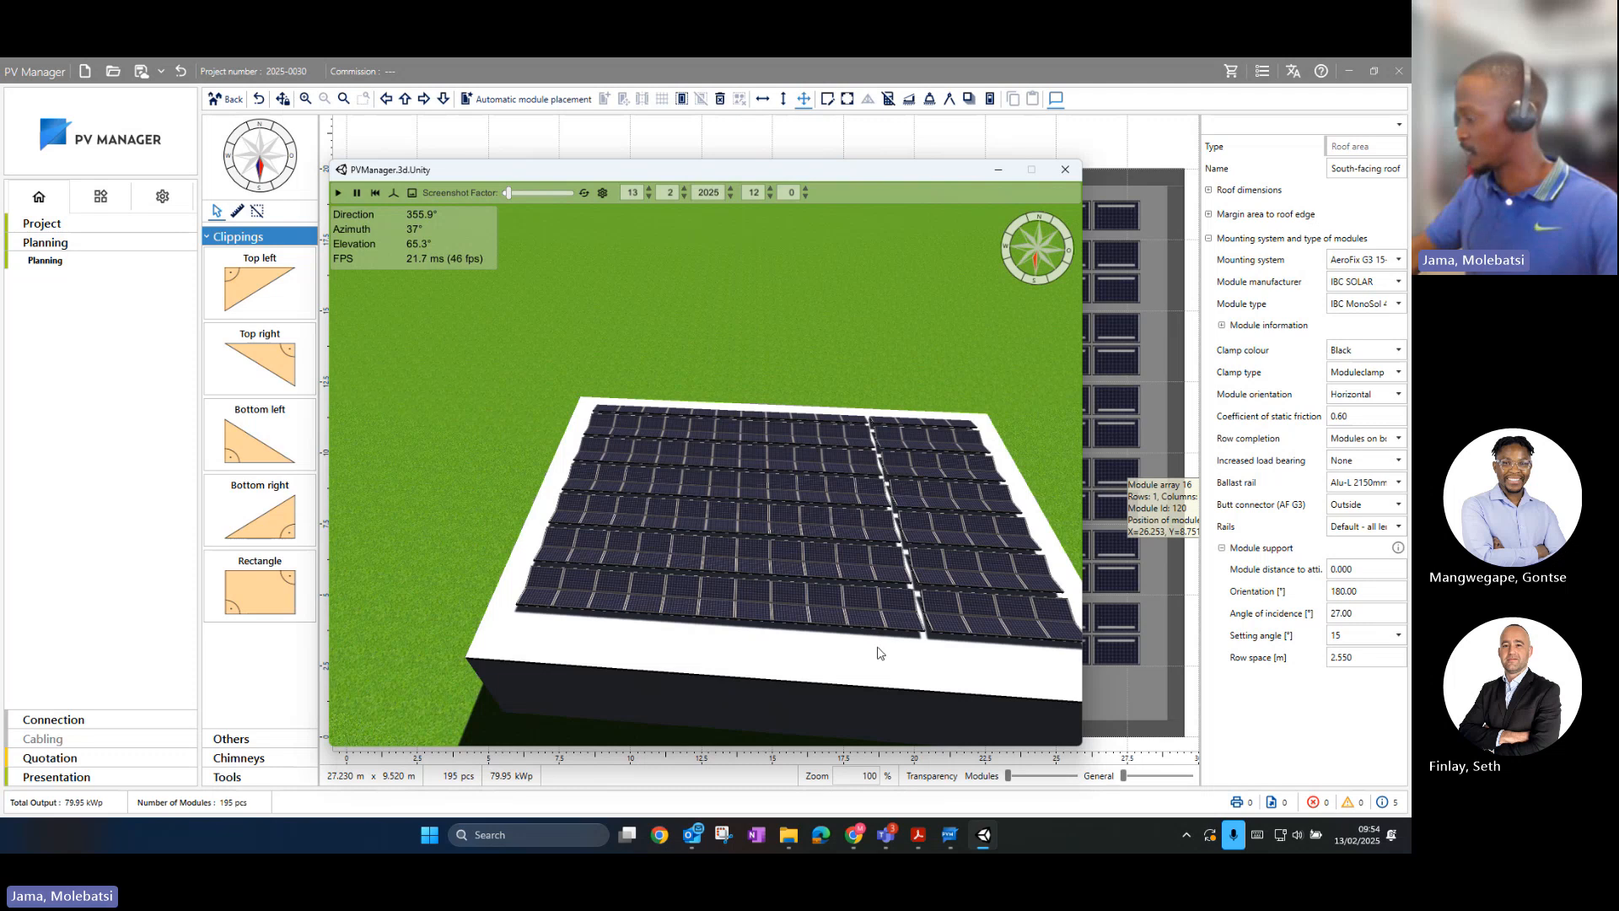
left_click_drag(881, 662, 901, 601)
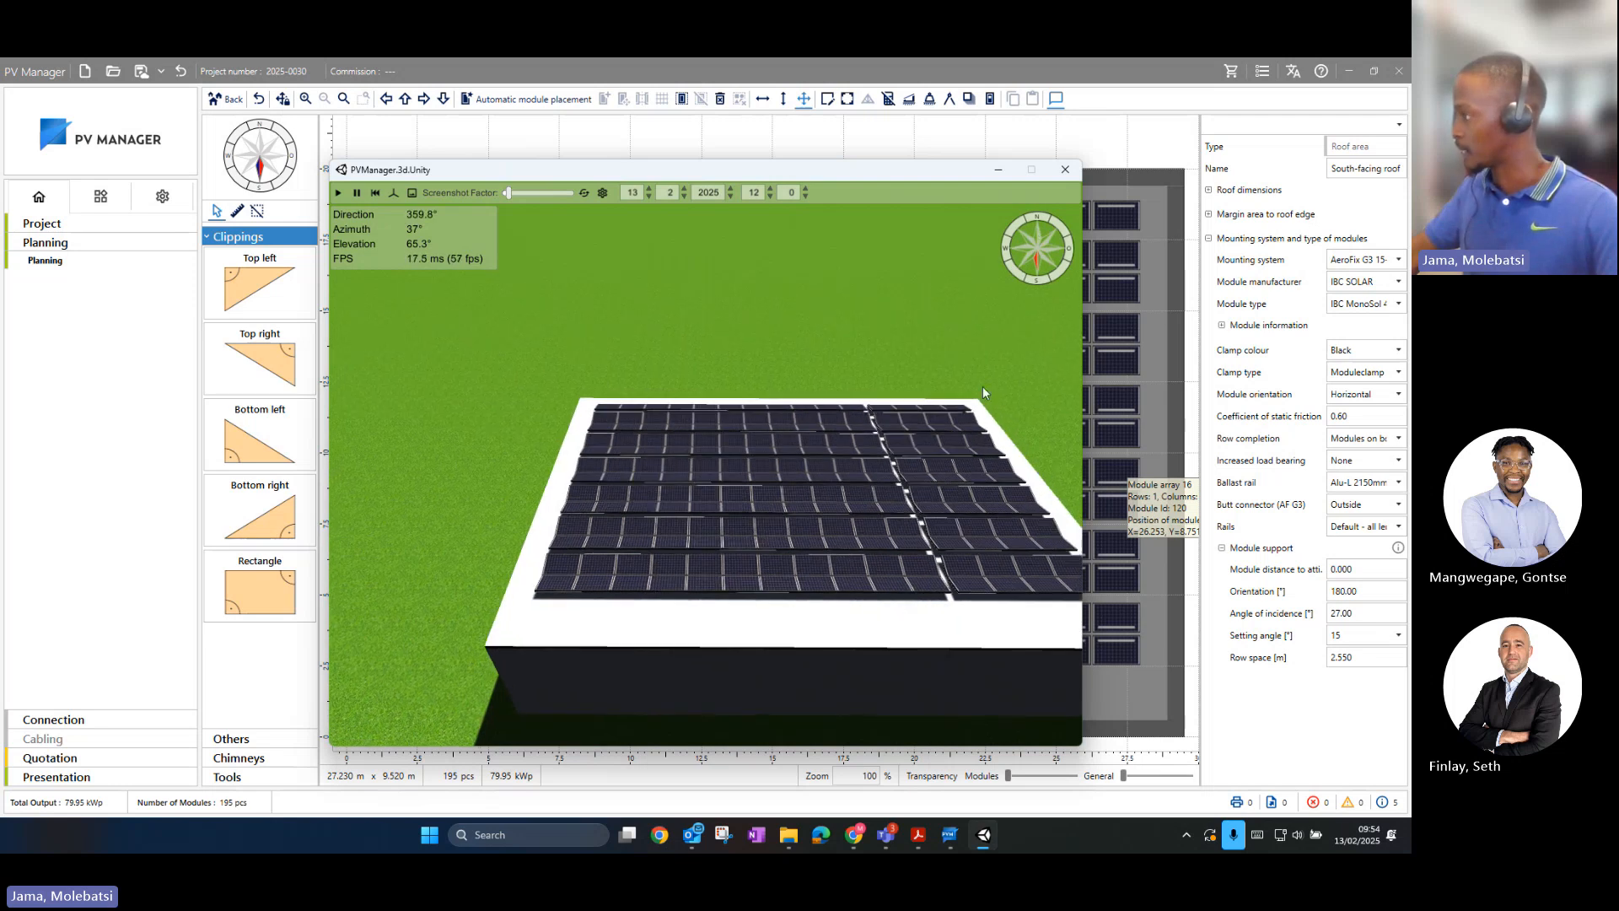
left_click(1001, 176)
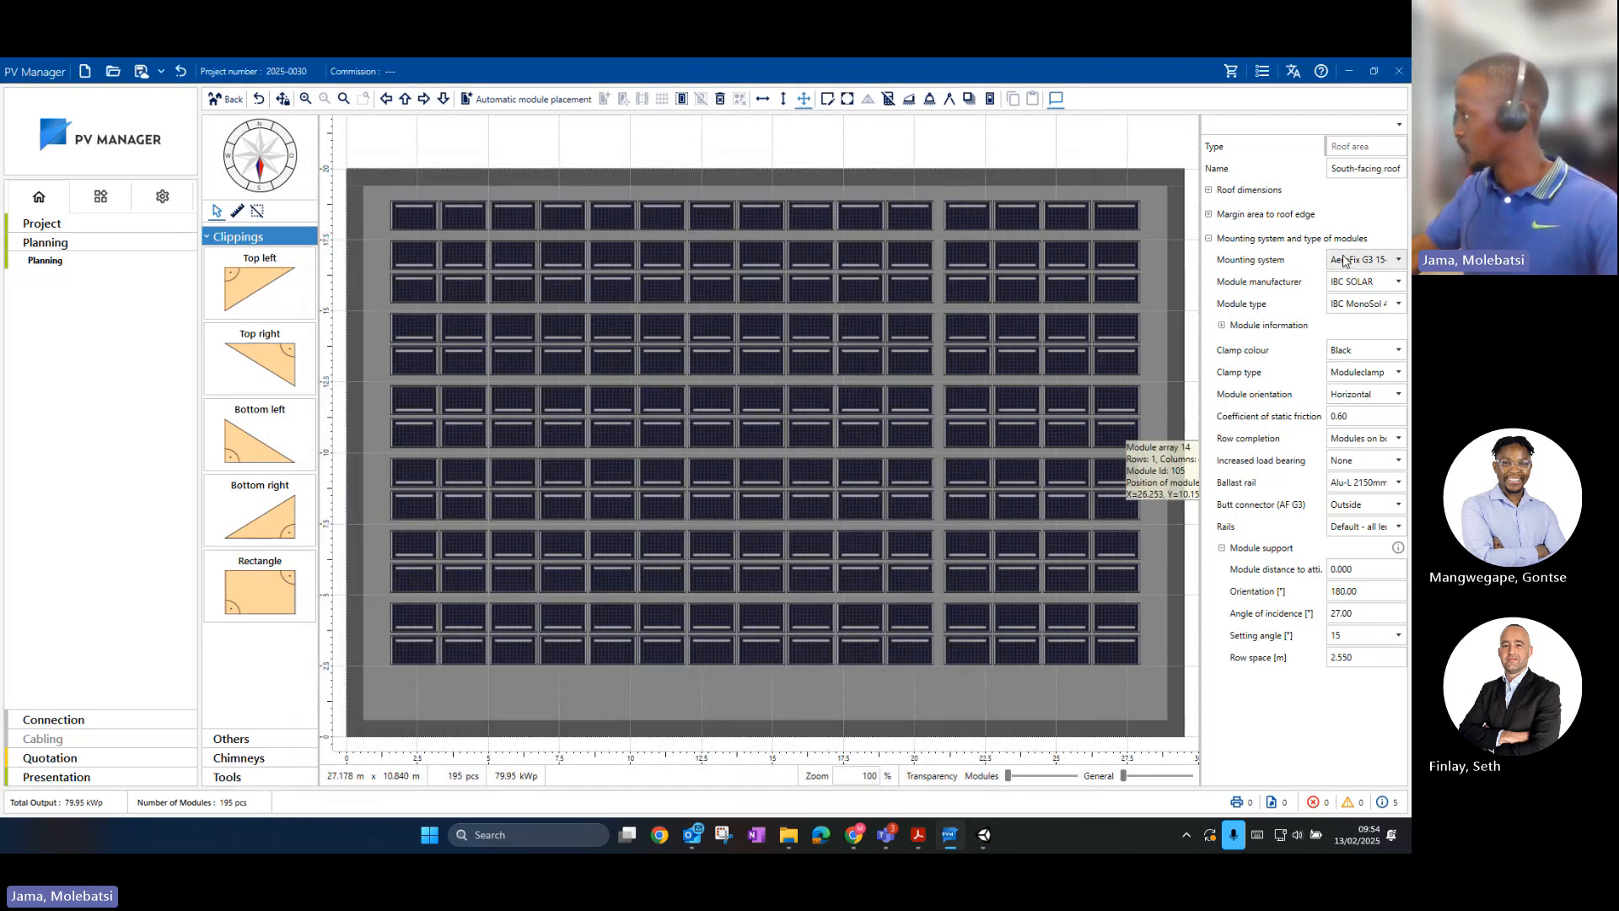
Step: Change the mounting system to AeroFix G3 15-S and automatically place the maximum number of modules symmetrically on the full roof area
left_click(1345, 259)
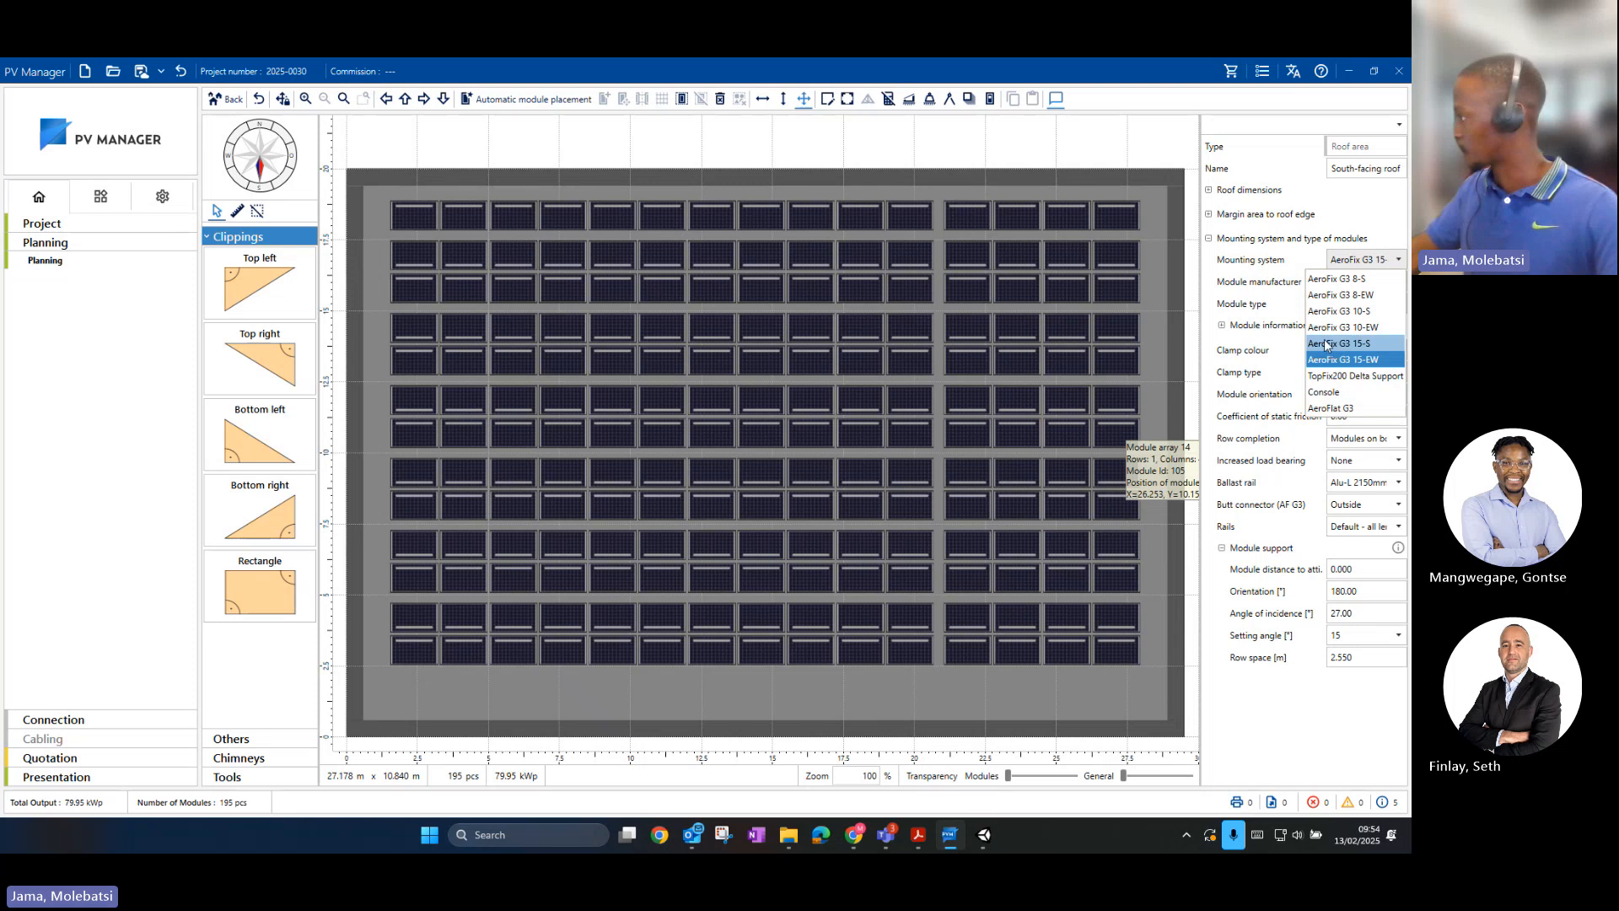
left_click(1320, 361)
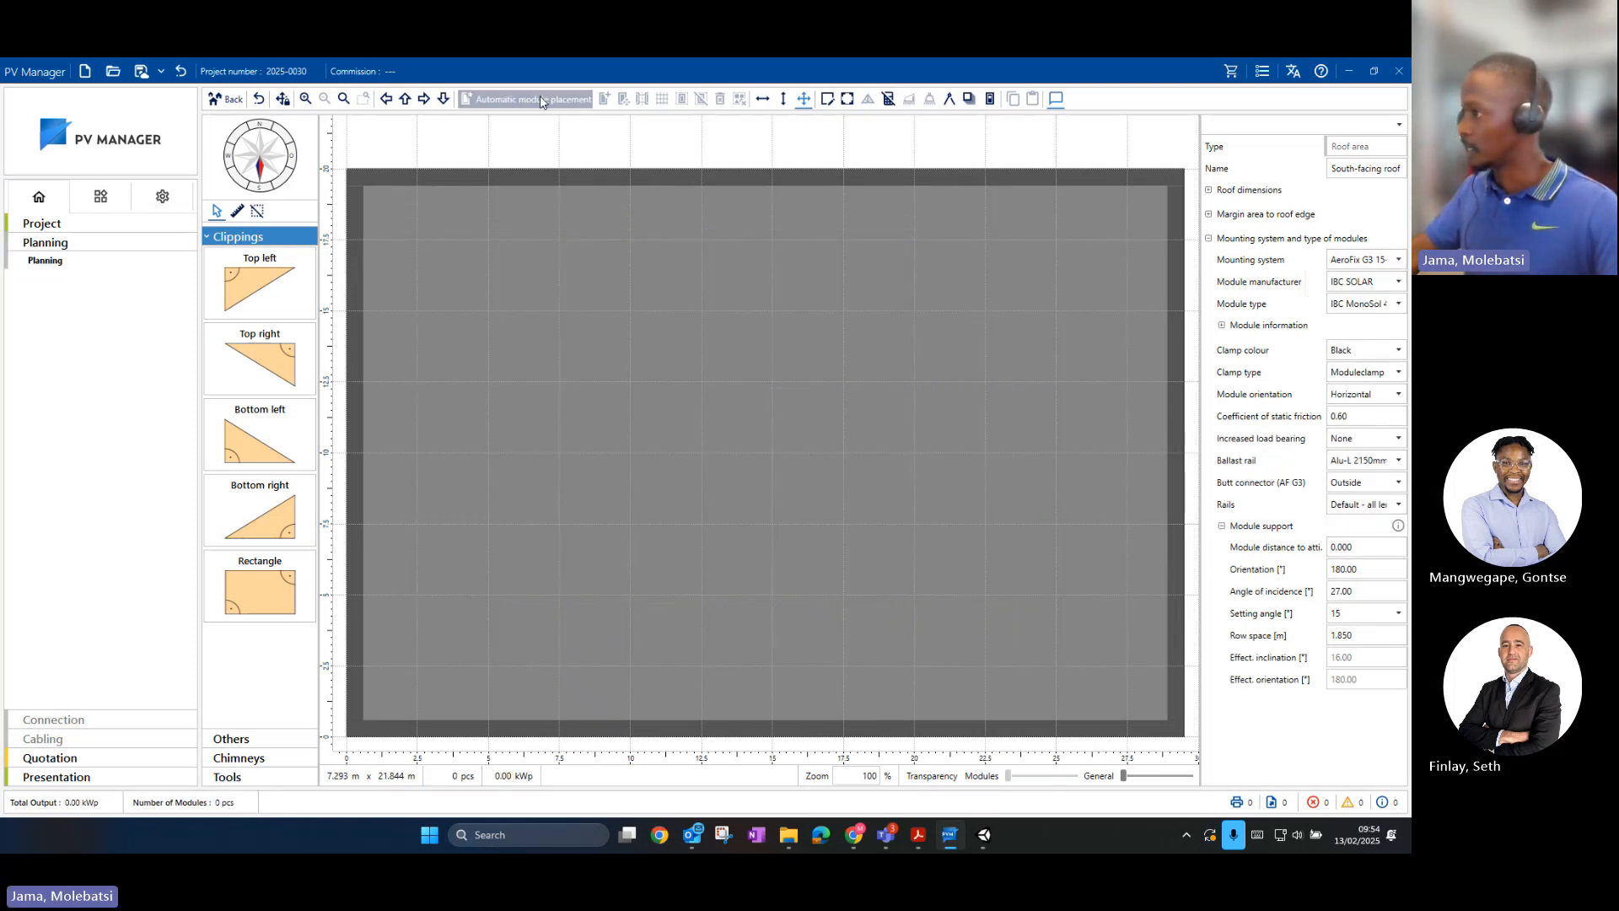
left_click(535, 100)
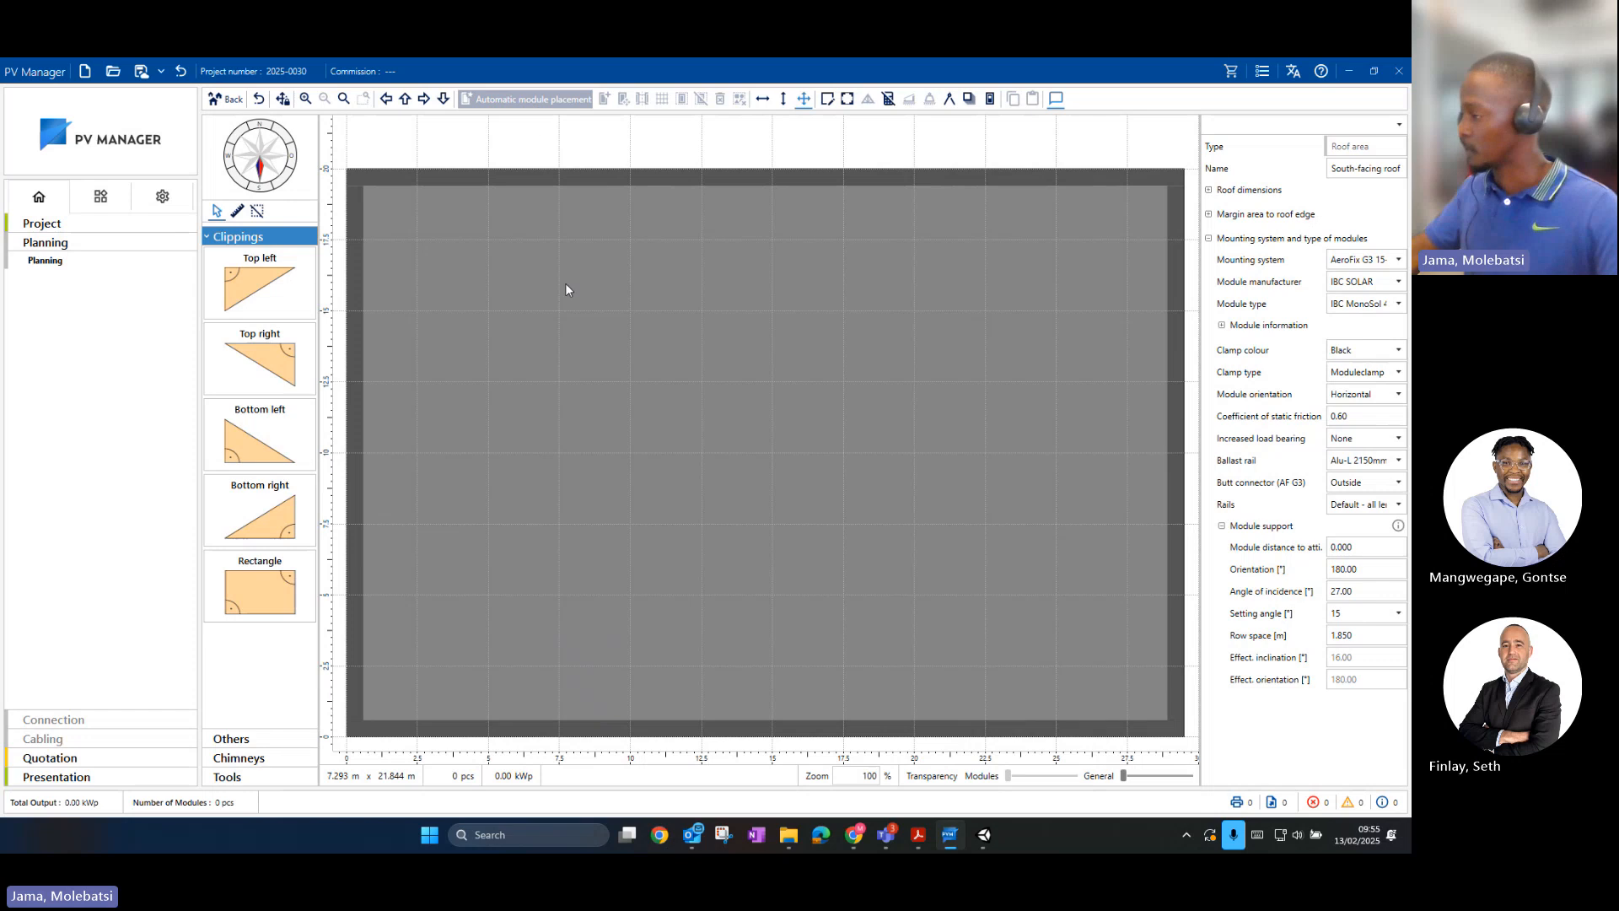
left_click(580, 361)
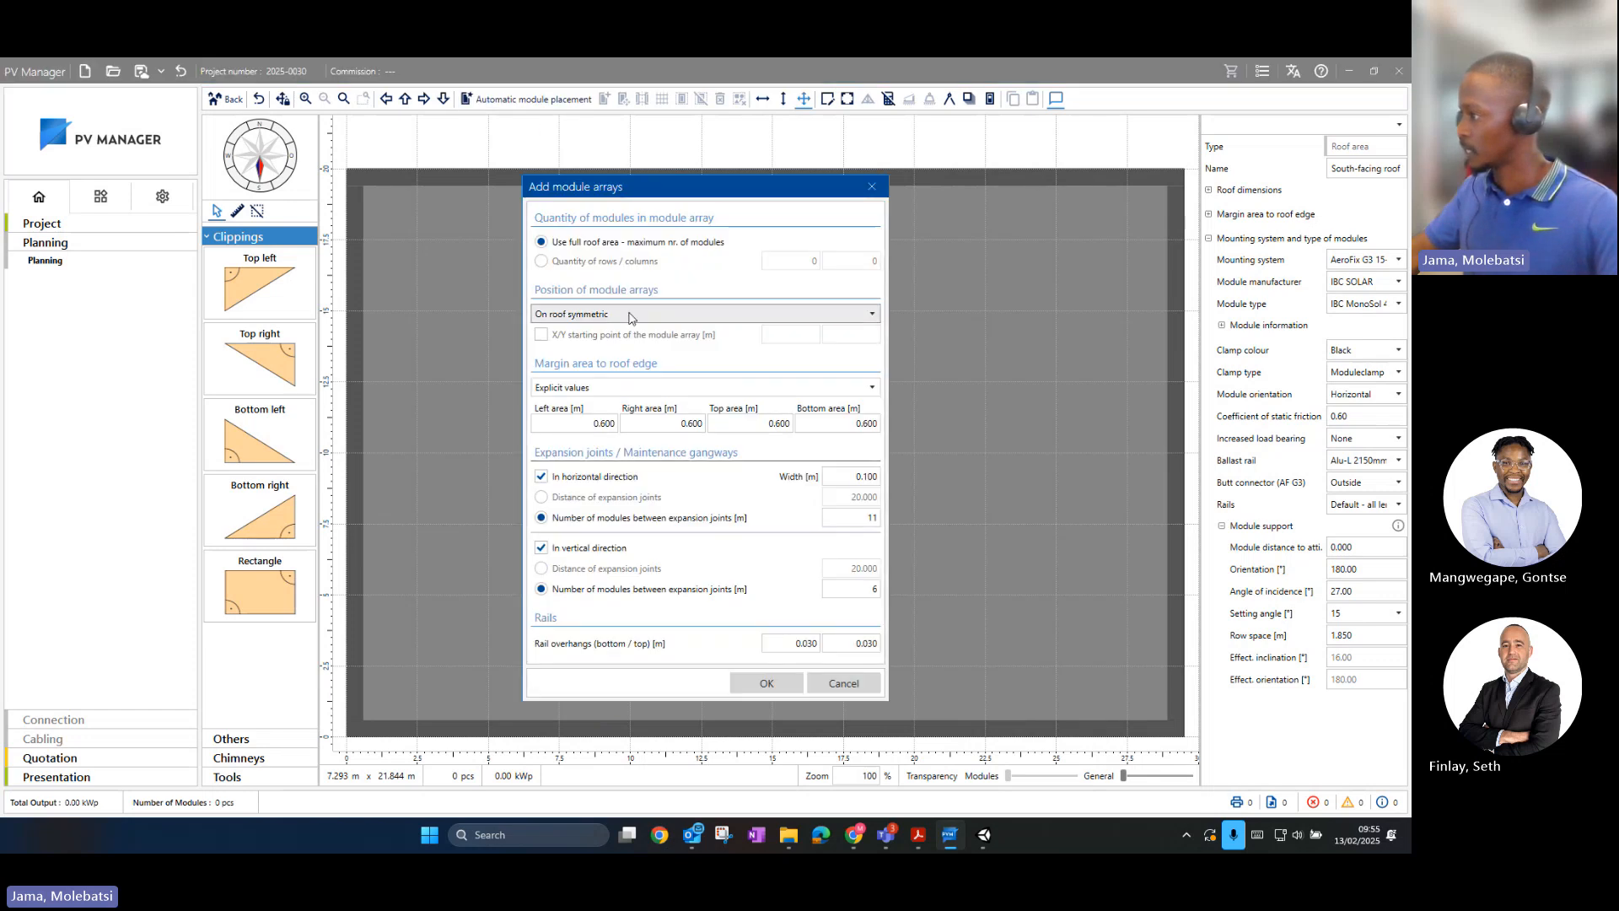
left_click(753, 684)
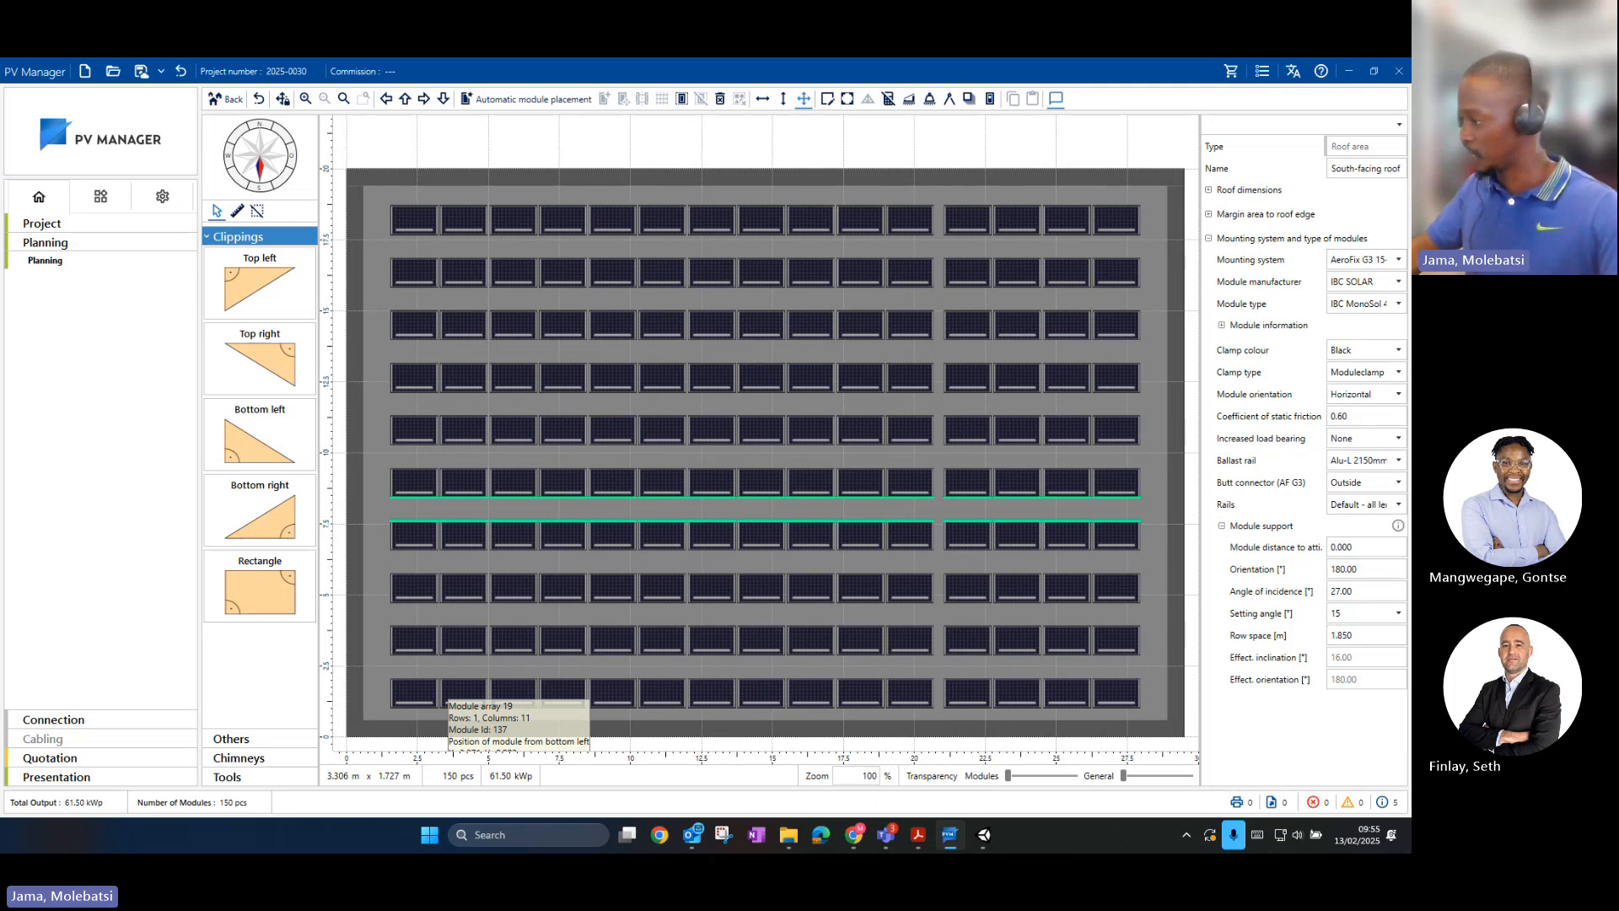
Step: Inspect the single-direction AeroFix G3 15-S module rows in the 3D view
left_click(983, 835)
left_click_drag(846, 597, 869, 457)
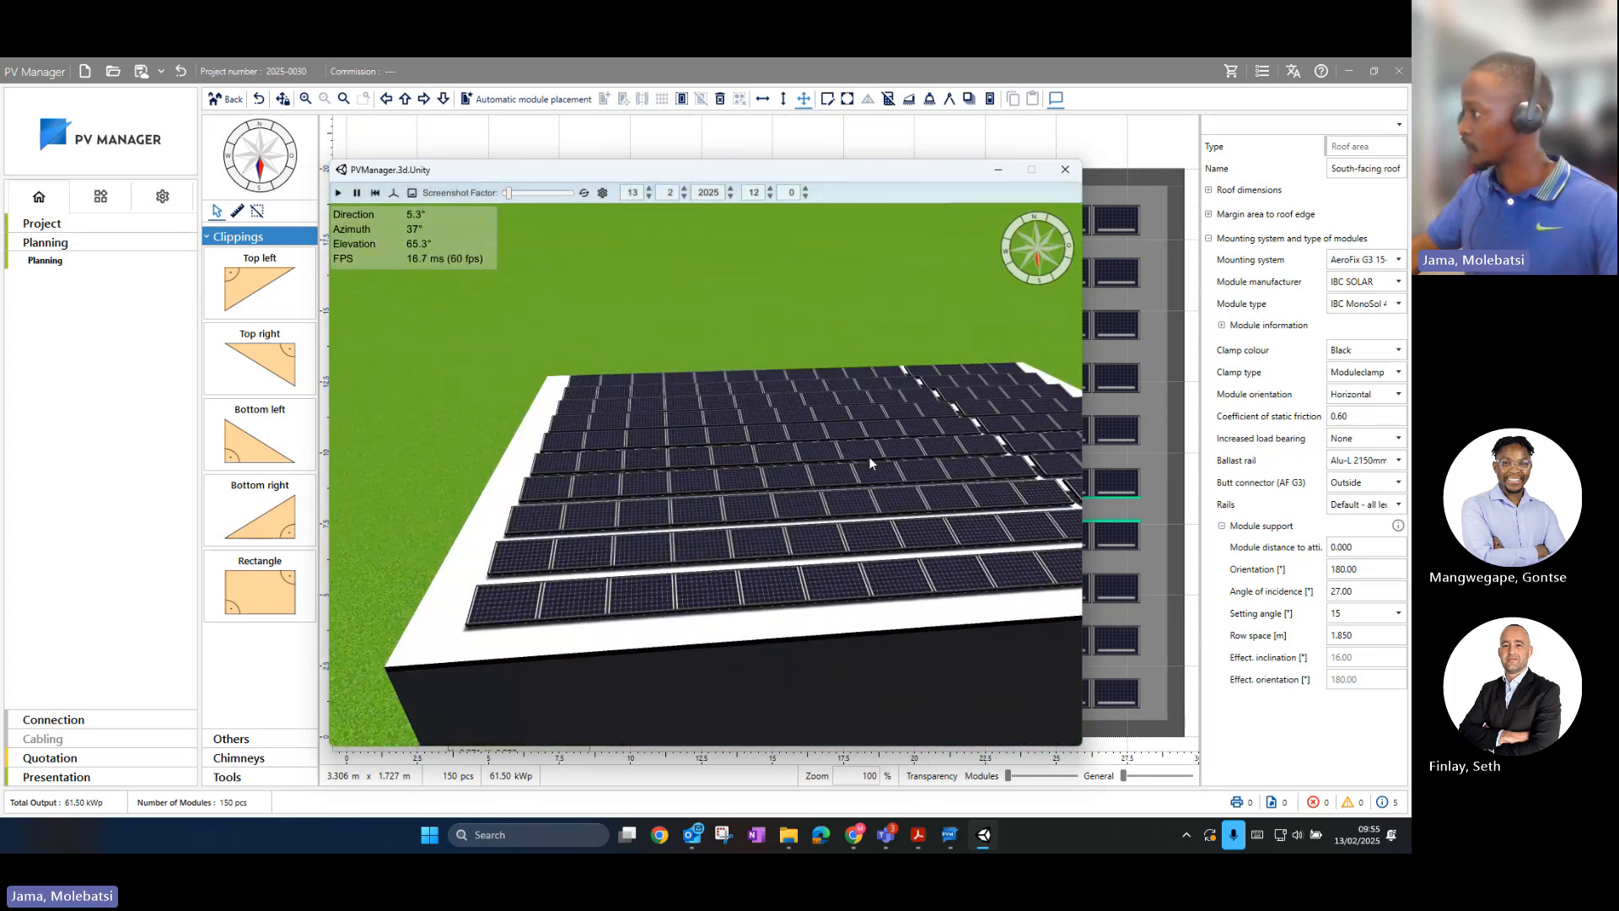
left_click(996, 171)
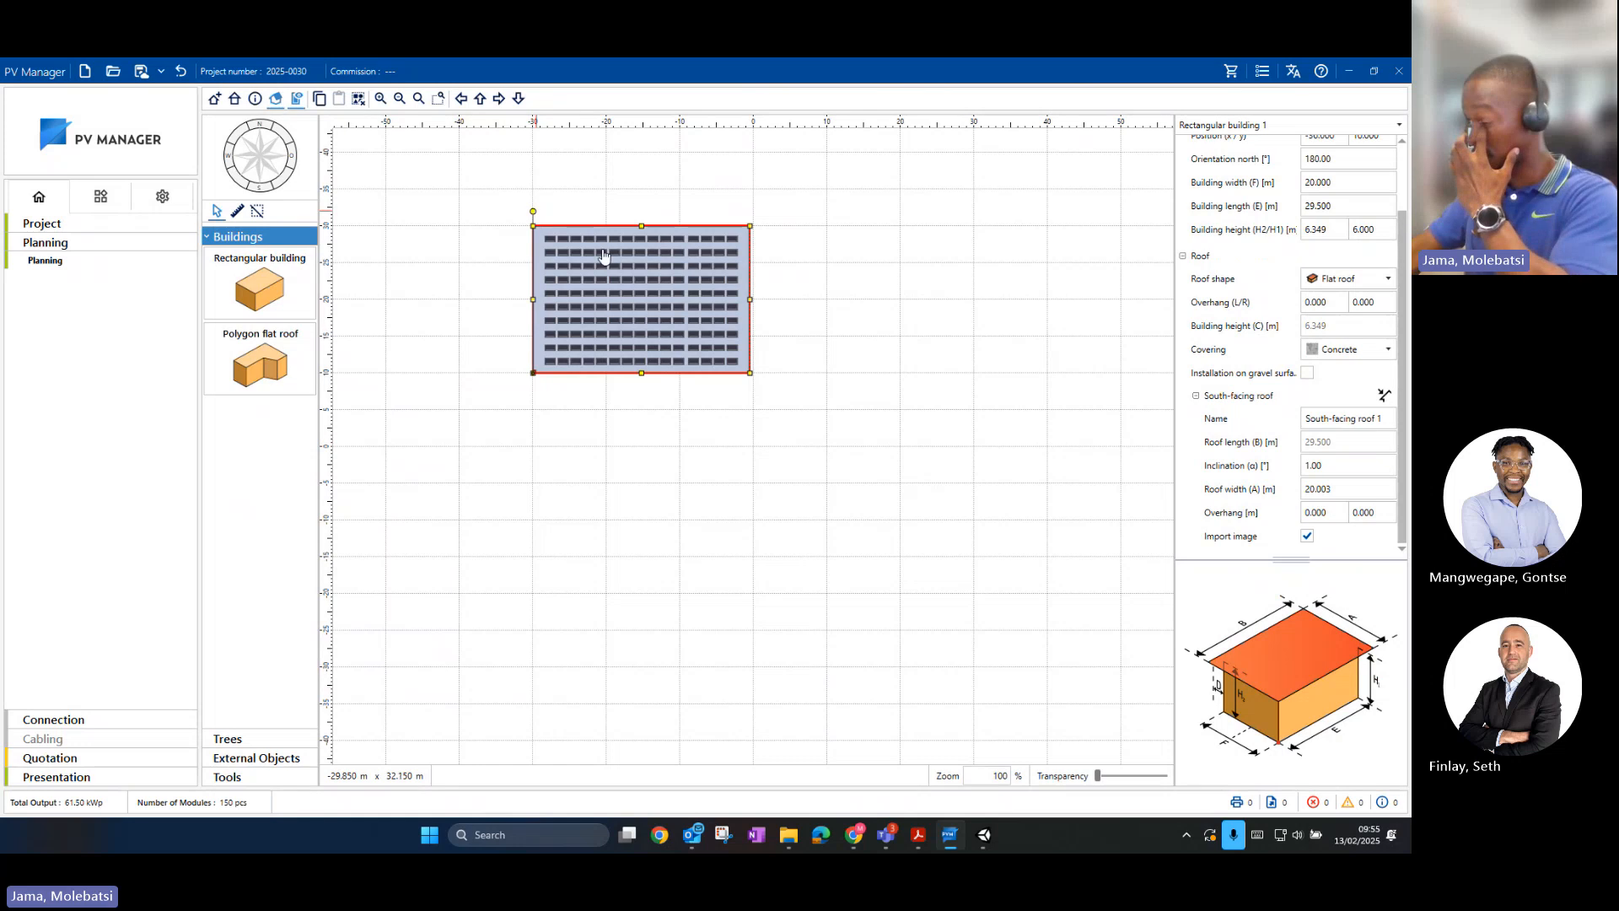
Step: Rotate the rectangular building to a north orientation of about 359° and move it towards the centre of the site plan
left_click_drag(544, 221, 608, 229)
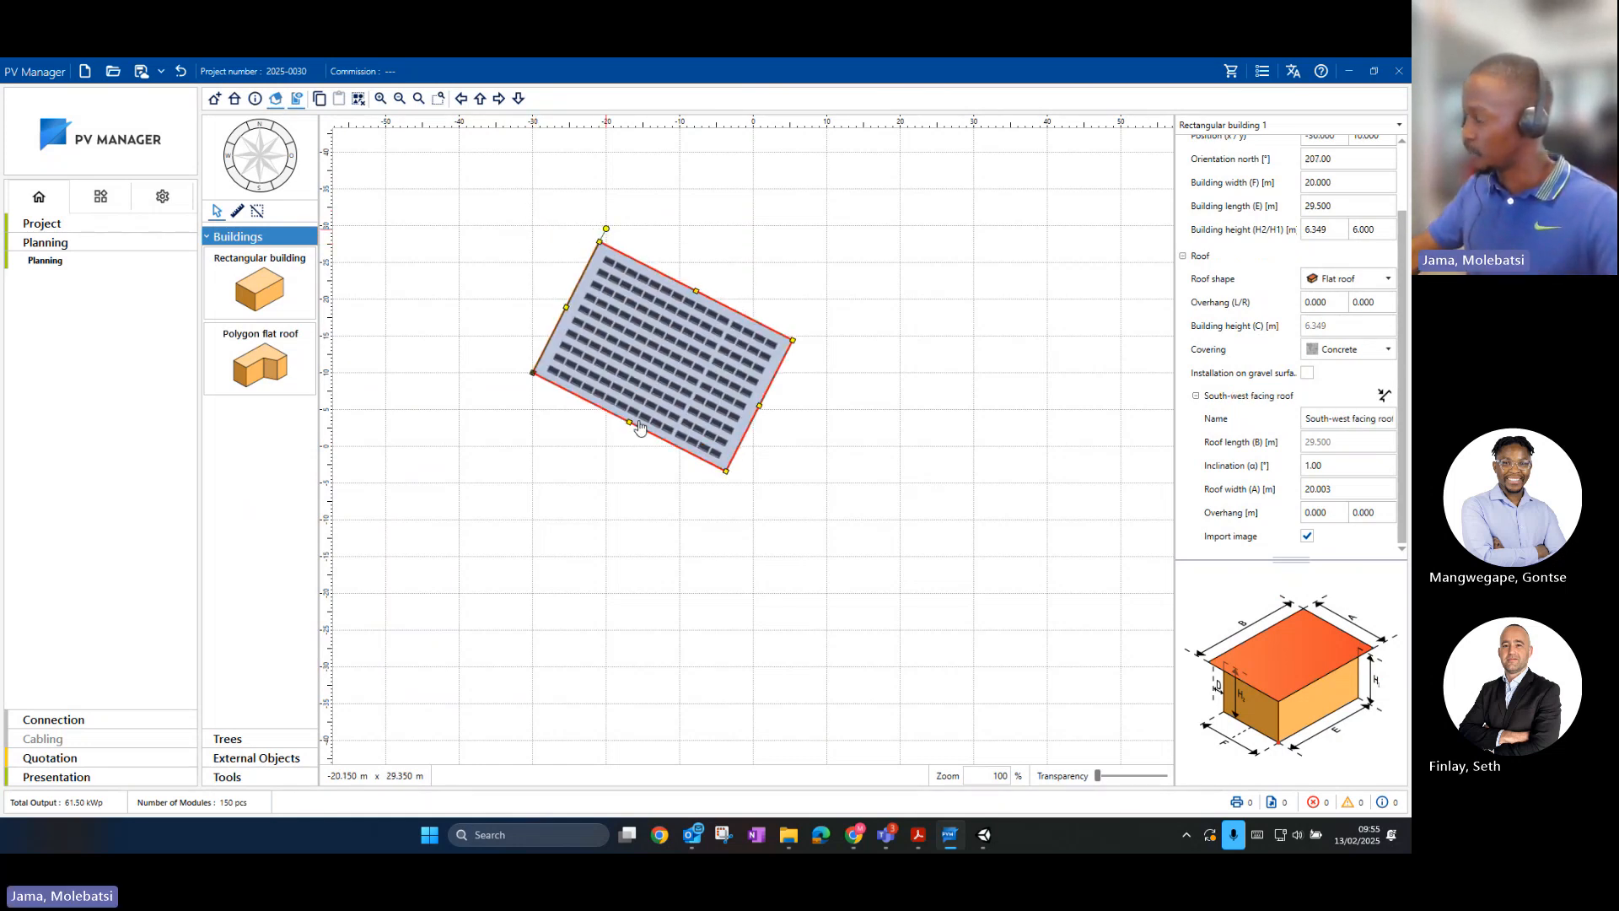
left_click_drag(639, 423, 530, 534)
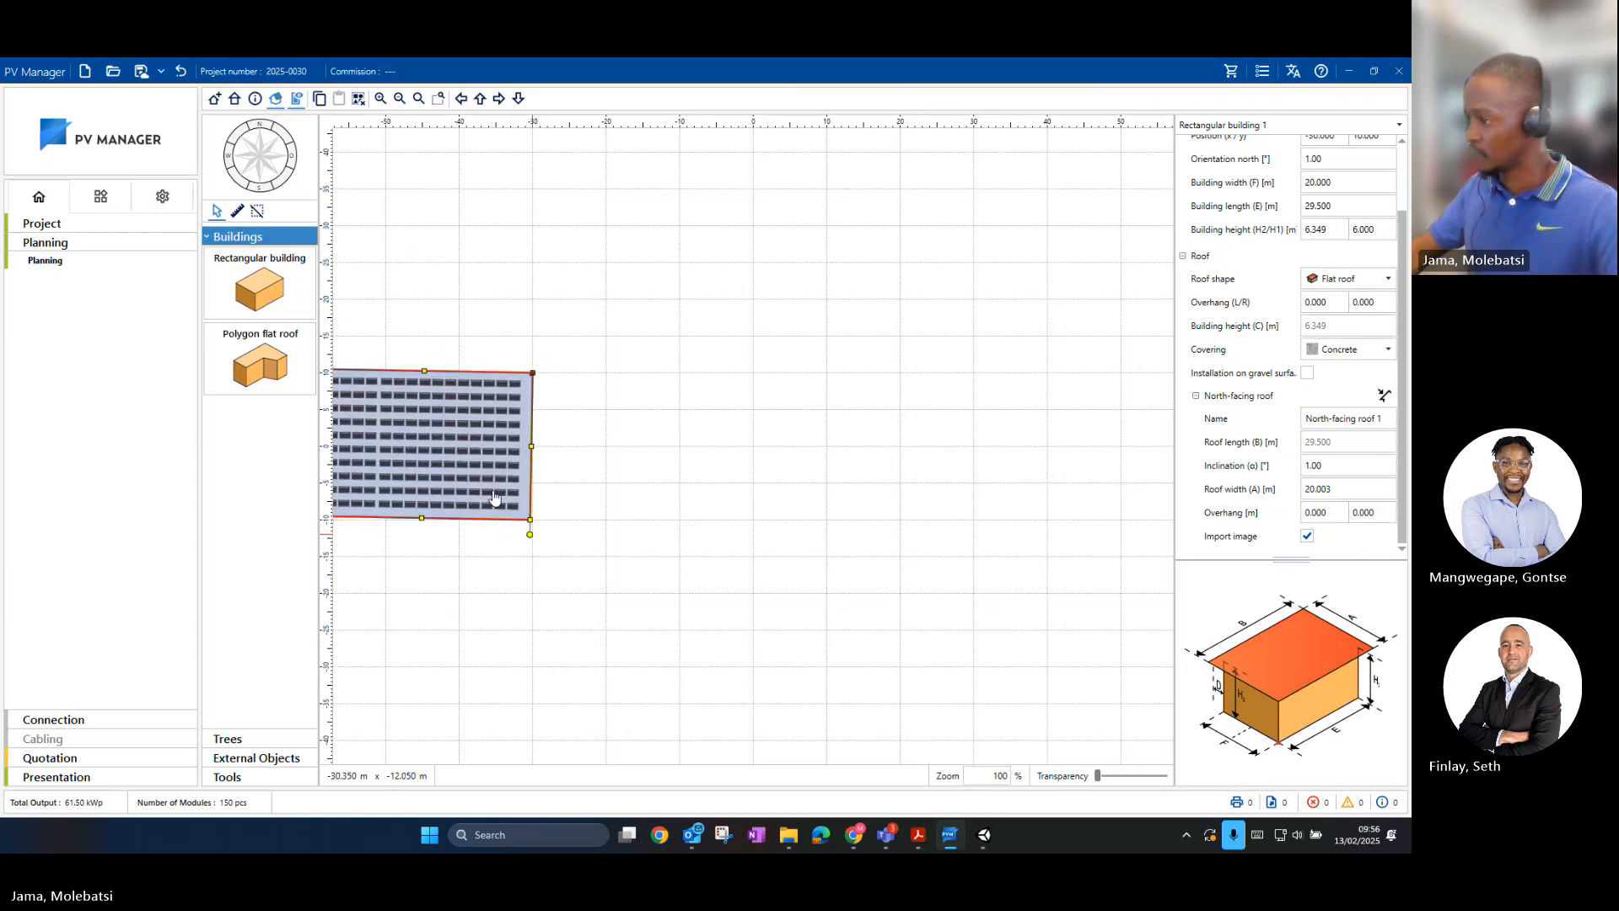
left_click_drag(466, 458, 701, 451)
left_click_drag(774, 512, 779, 513)
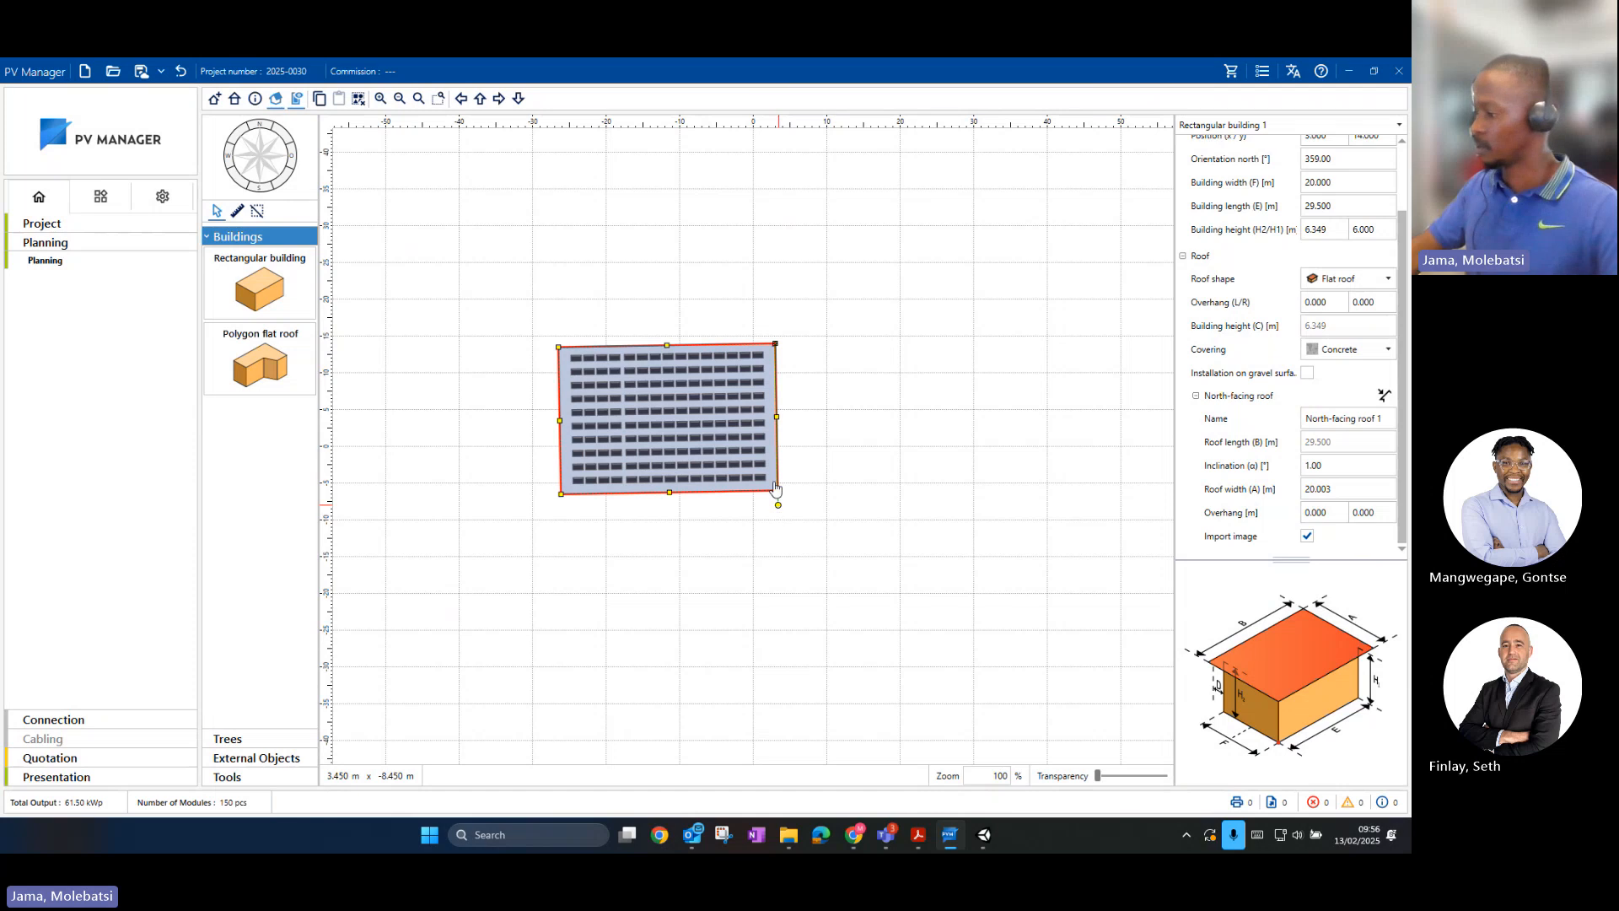
left_click(799, 486)
Step: Inspect the module rows on the rotated building from different angles in the 3D view
left_click(987, 836)
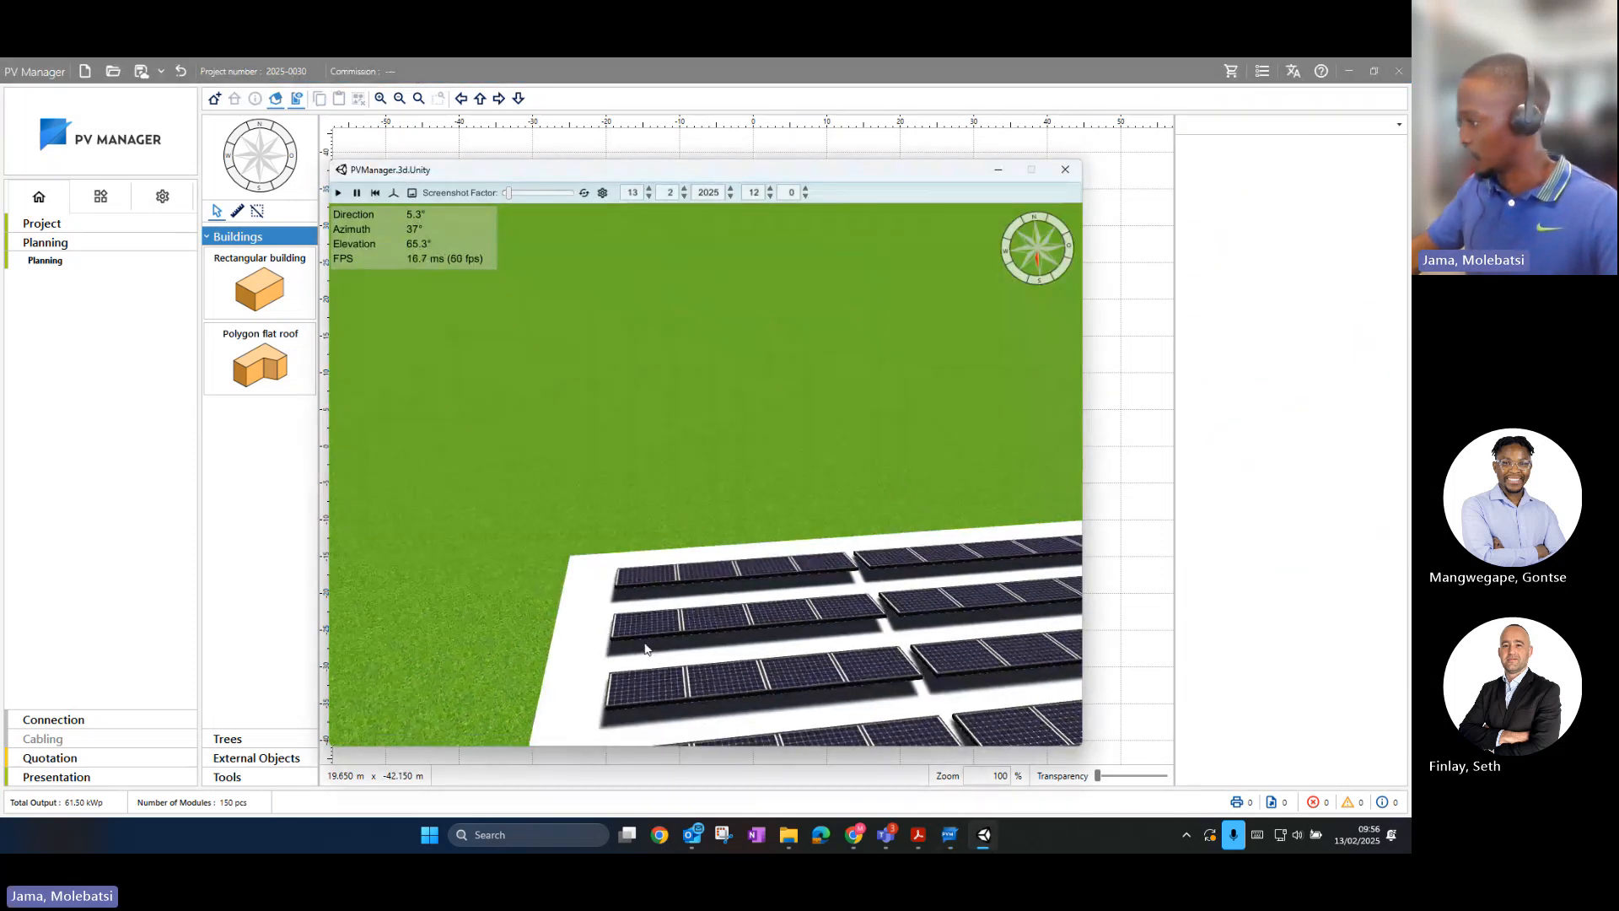
left_click_drag(645, 648, 797, 589)
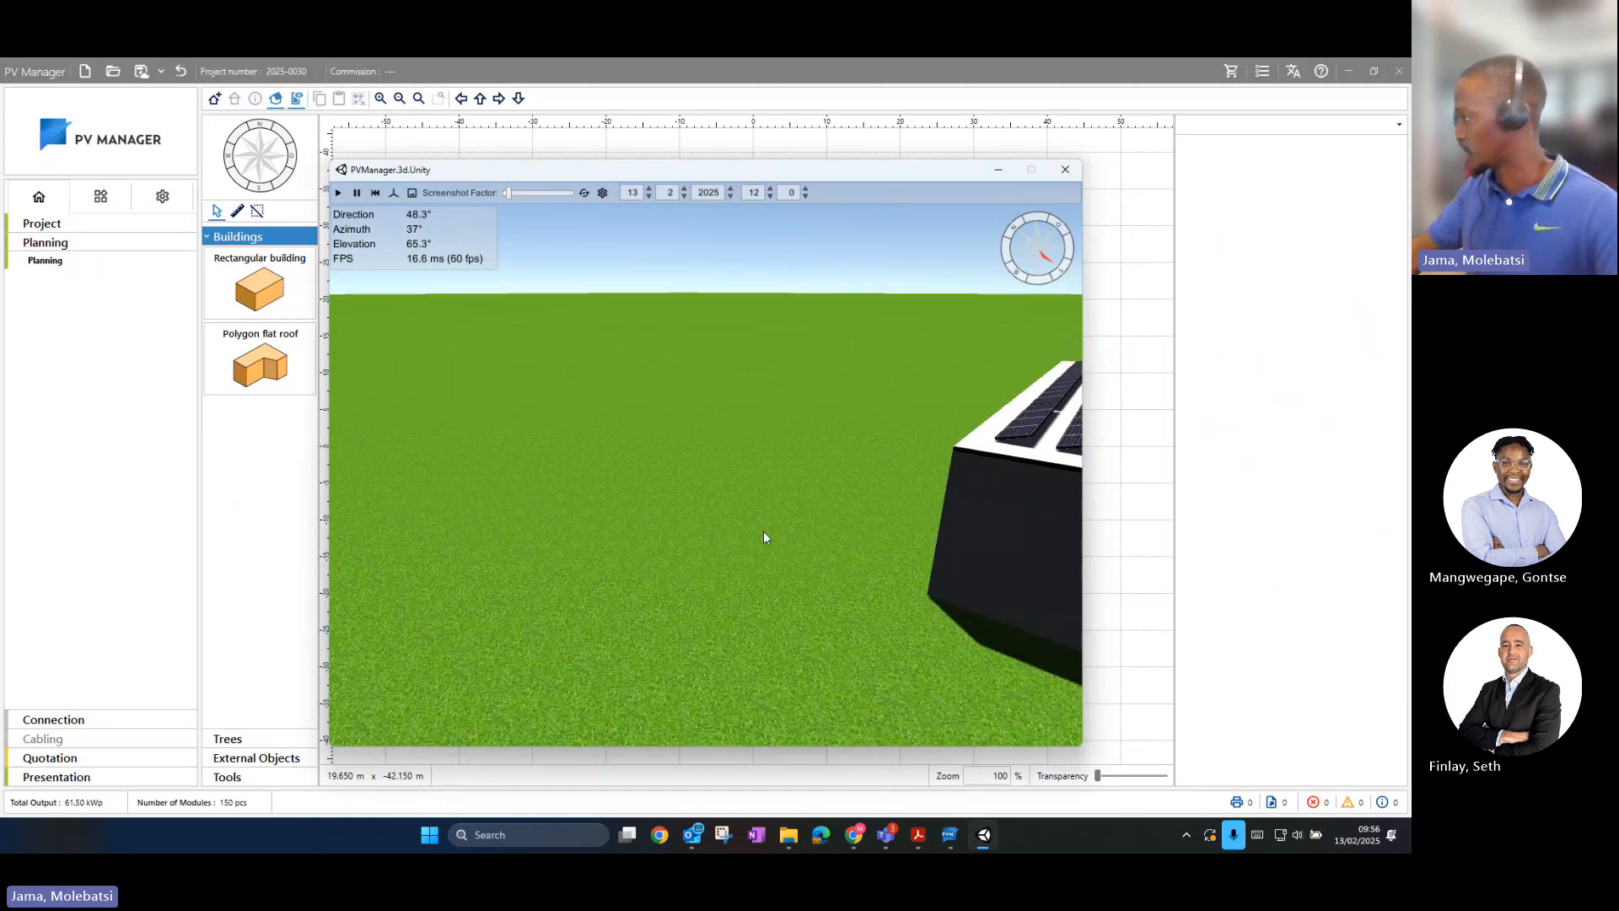
left_click_drag(928, 479, 712, 499)
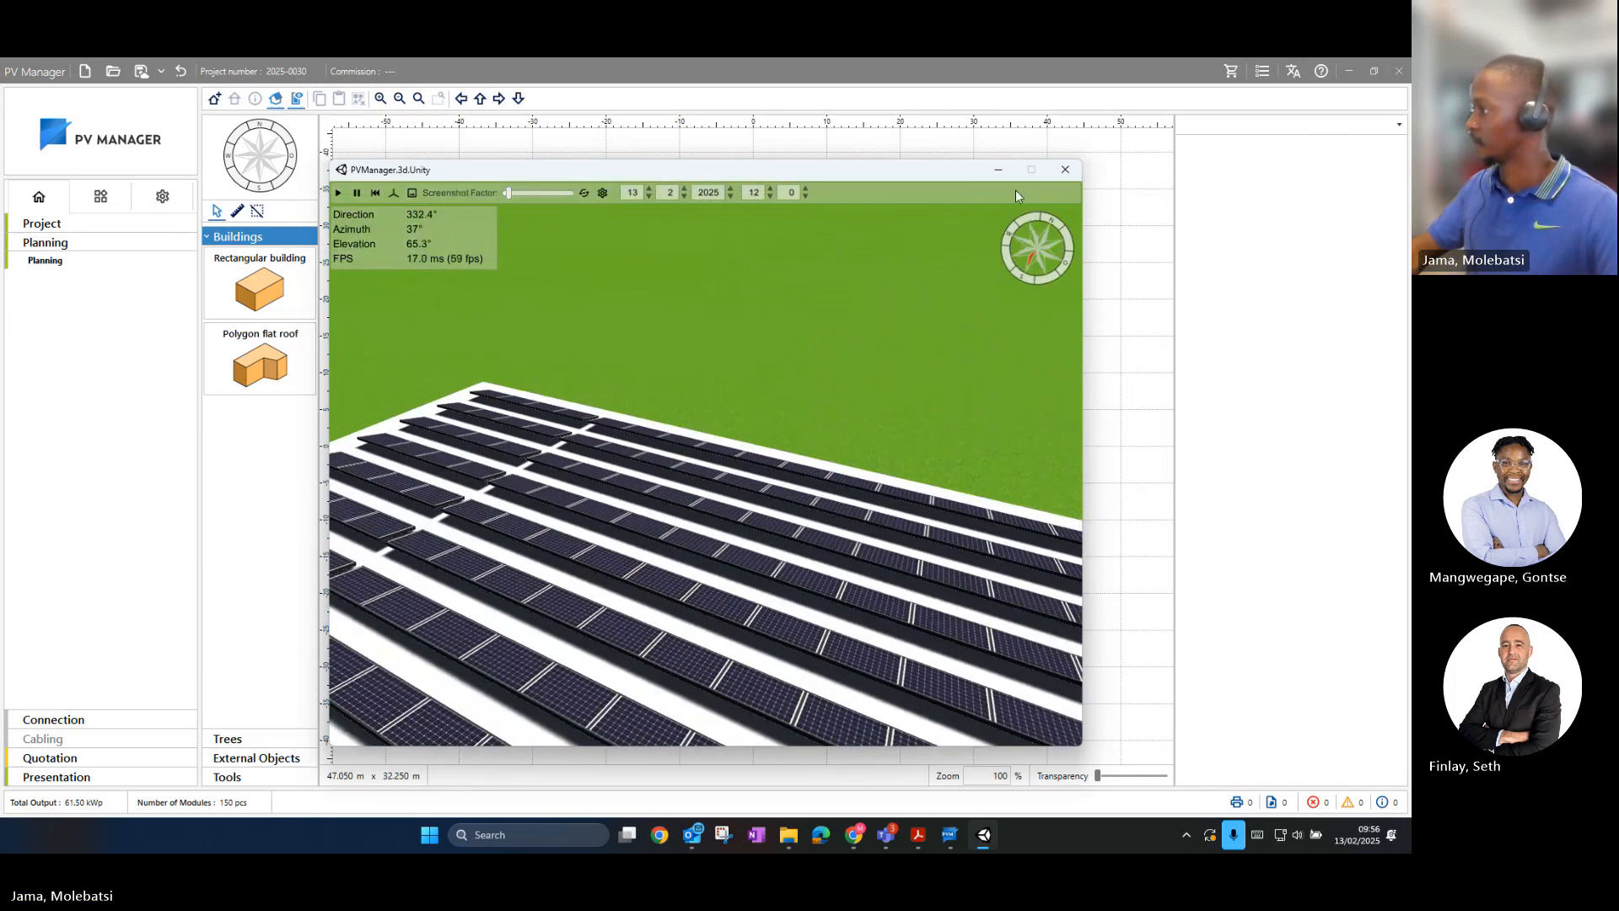
left_click(999, 170)
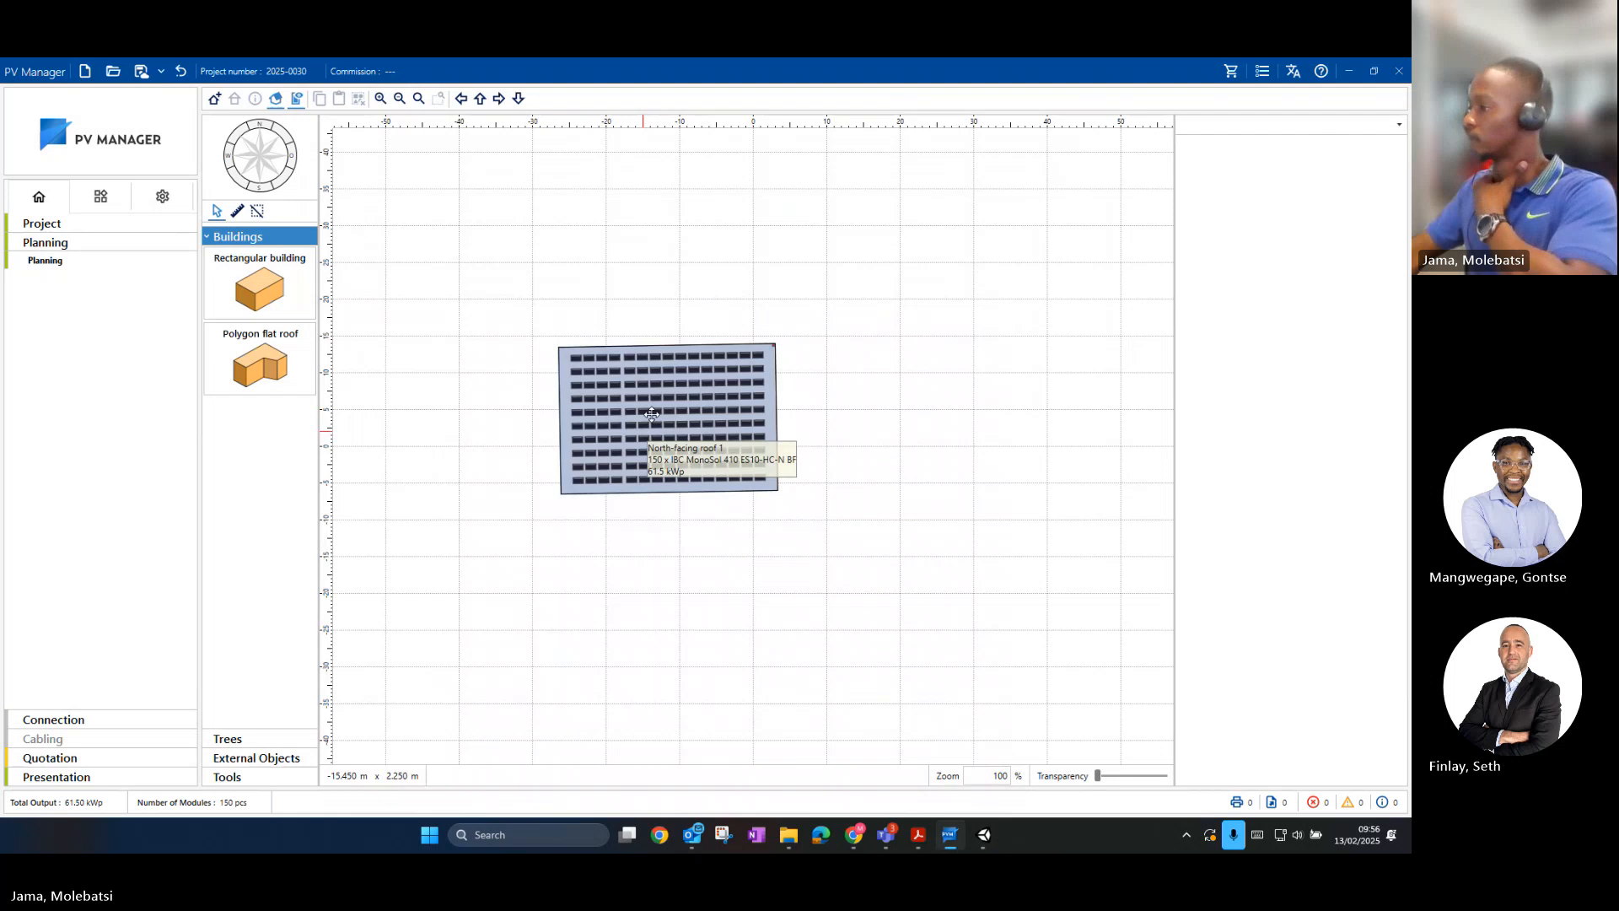
Step: Automatically place modules on the north-facing roof in 2 rows and 10 columns, starting from the bottom left
left_click(652, 413)
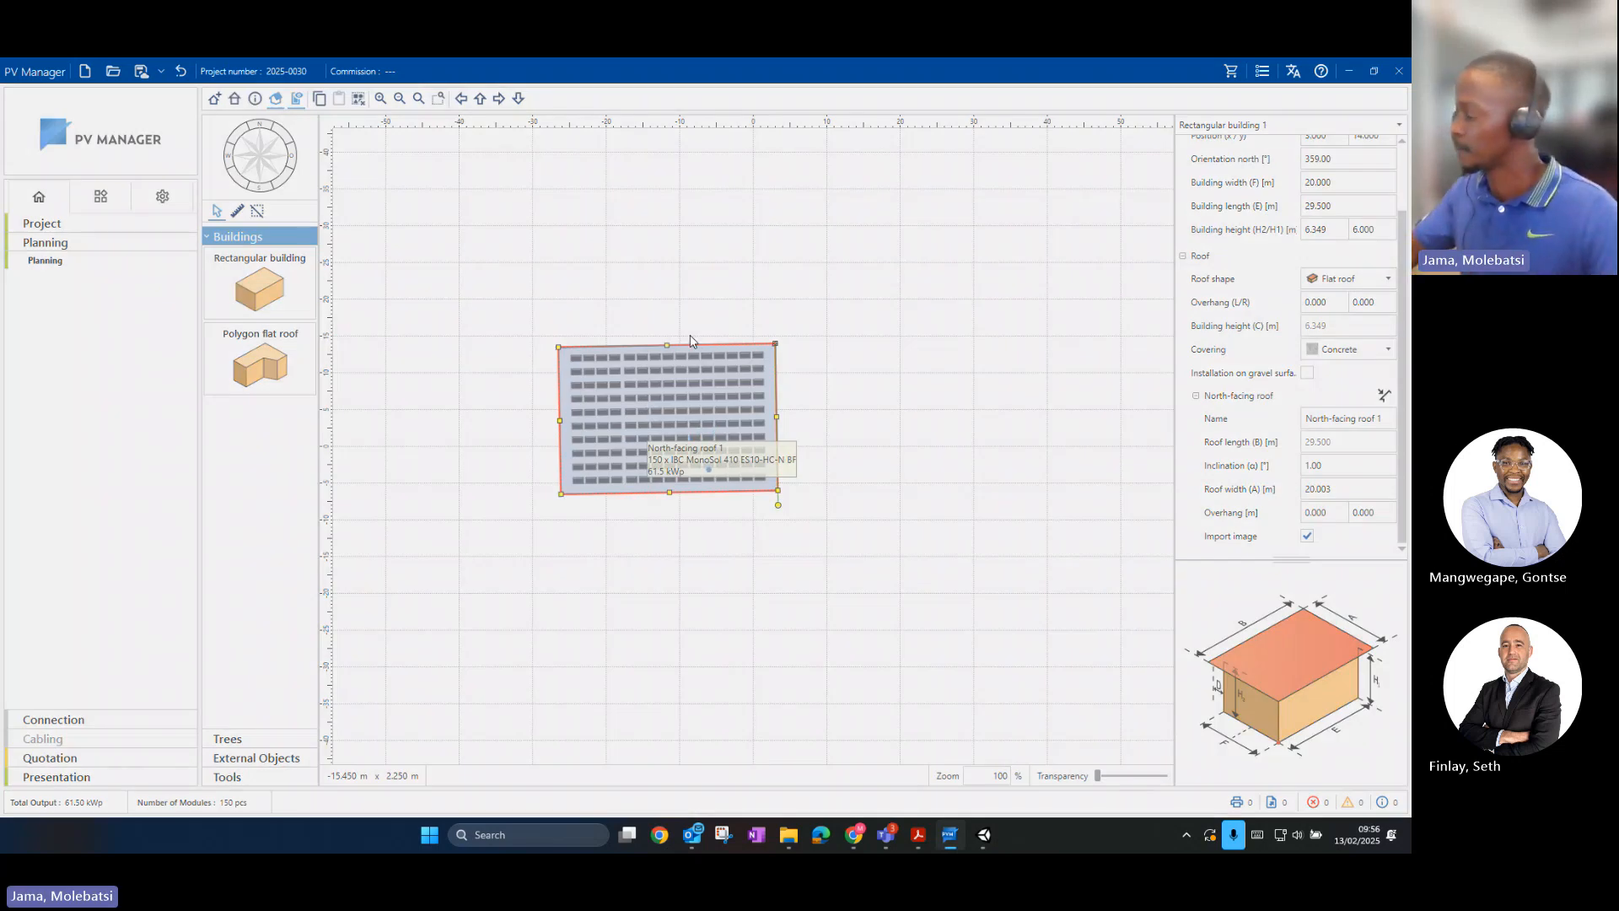
double_click(672, 380)
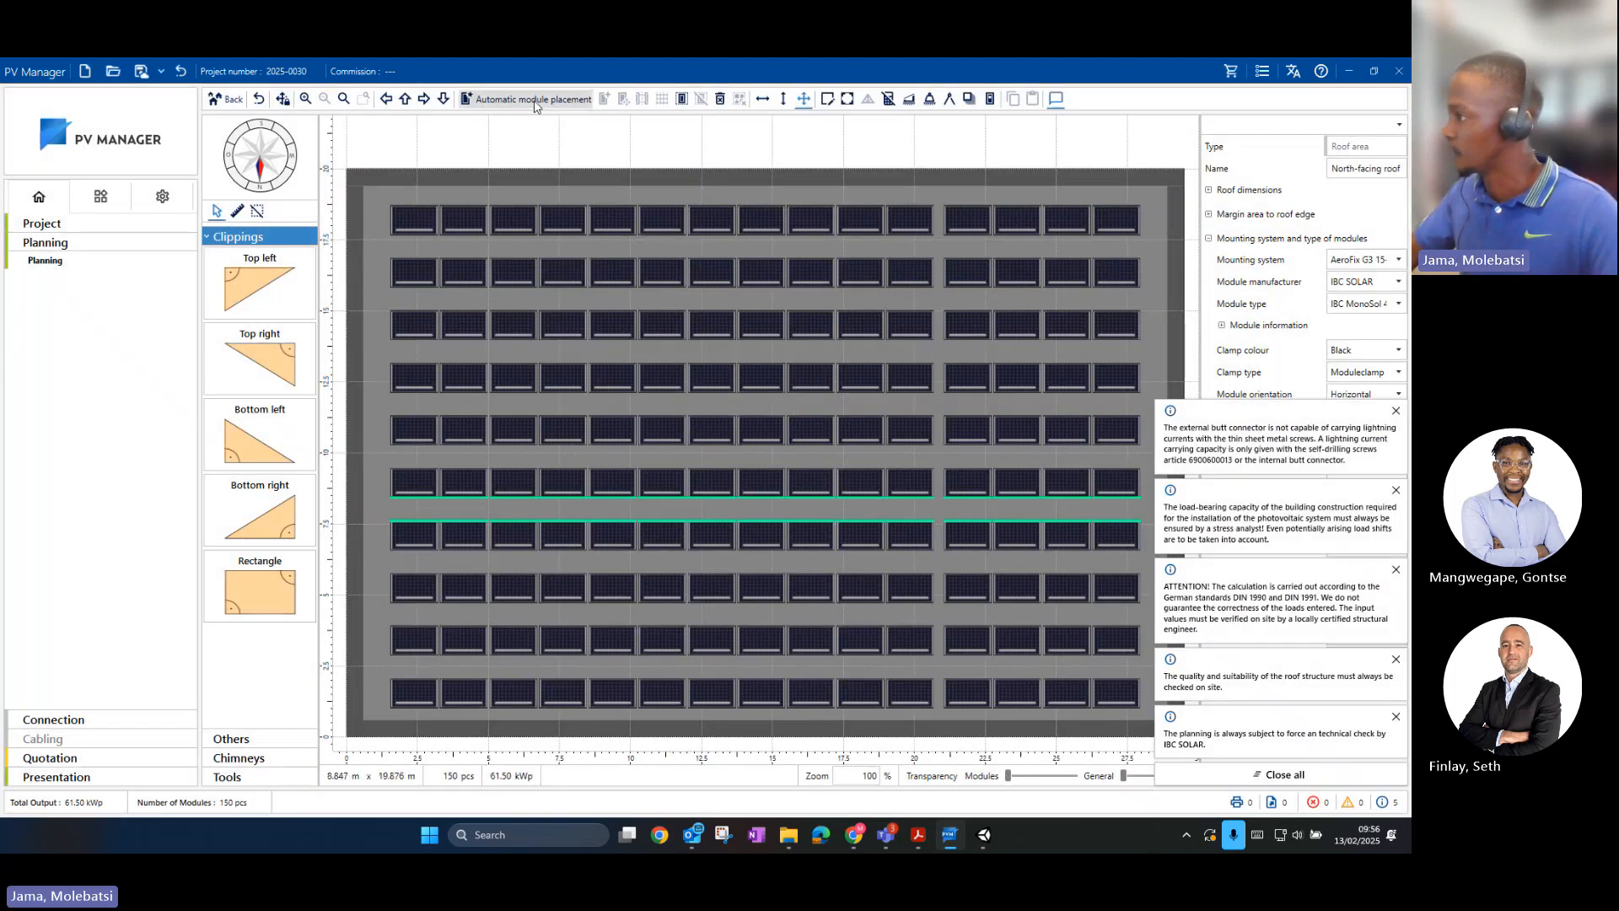
left_click(531, 99)
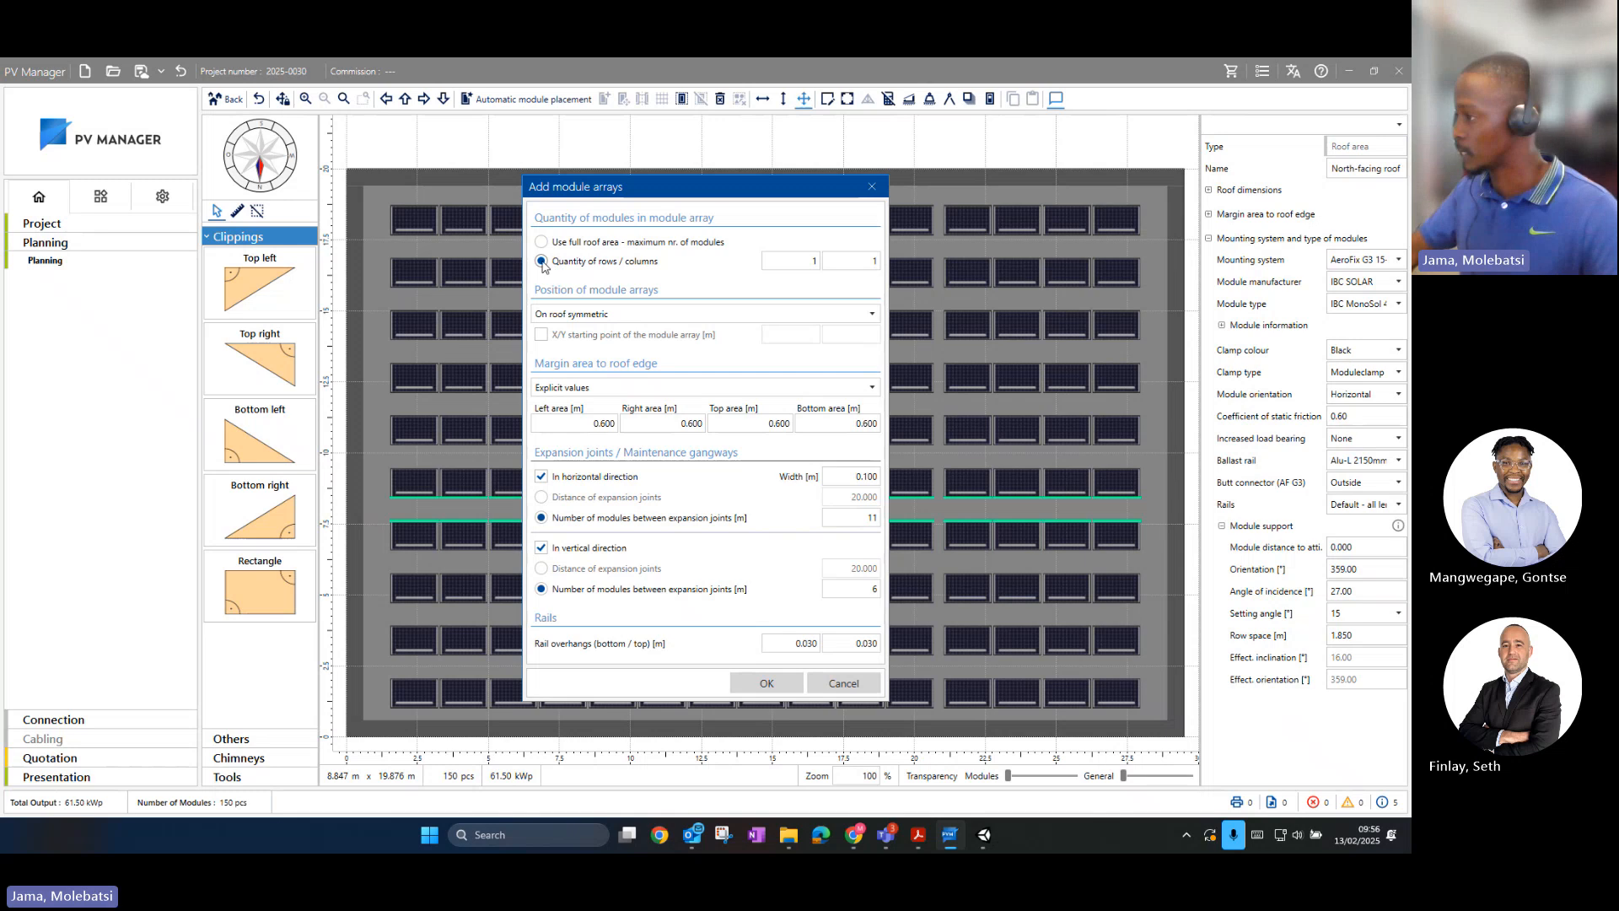
double_click(815, 267)
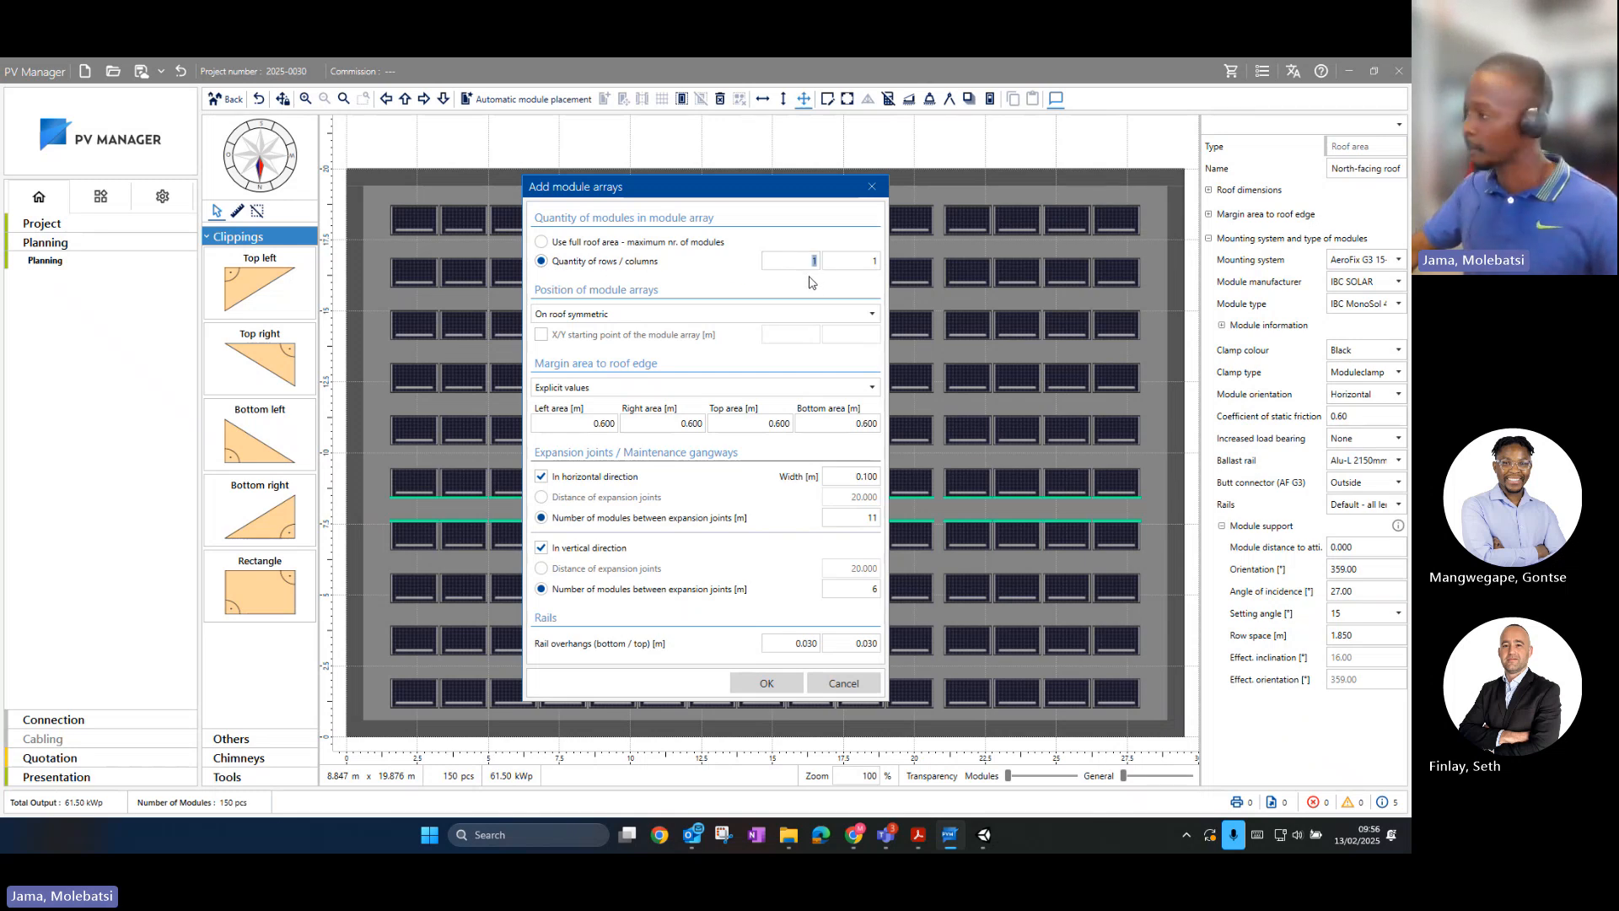
type("2")
left_click(860, 263)
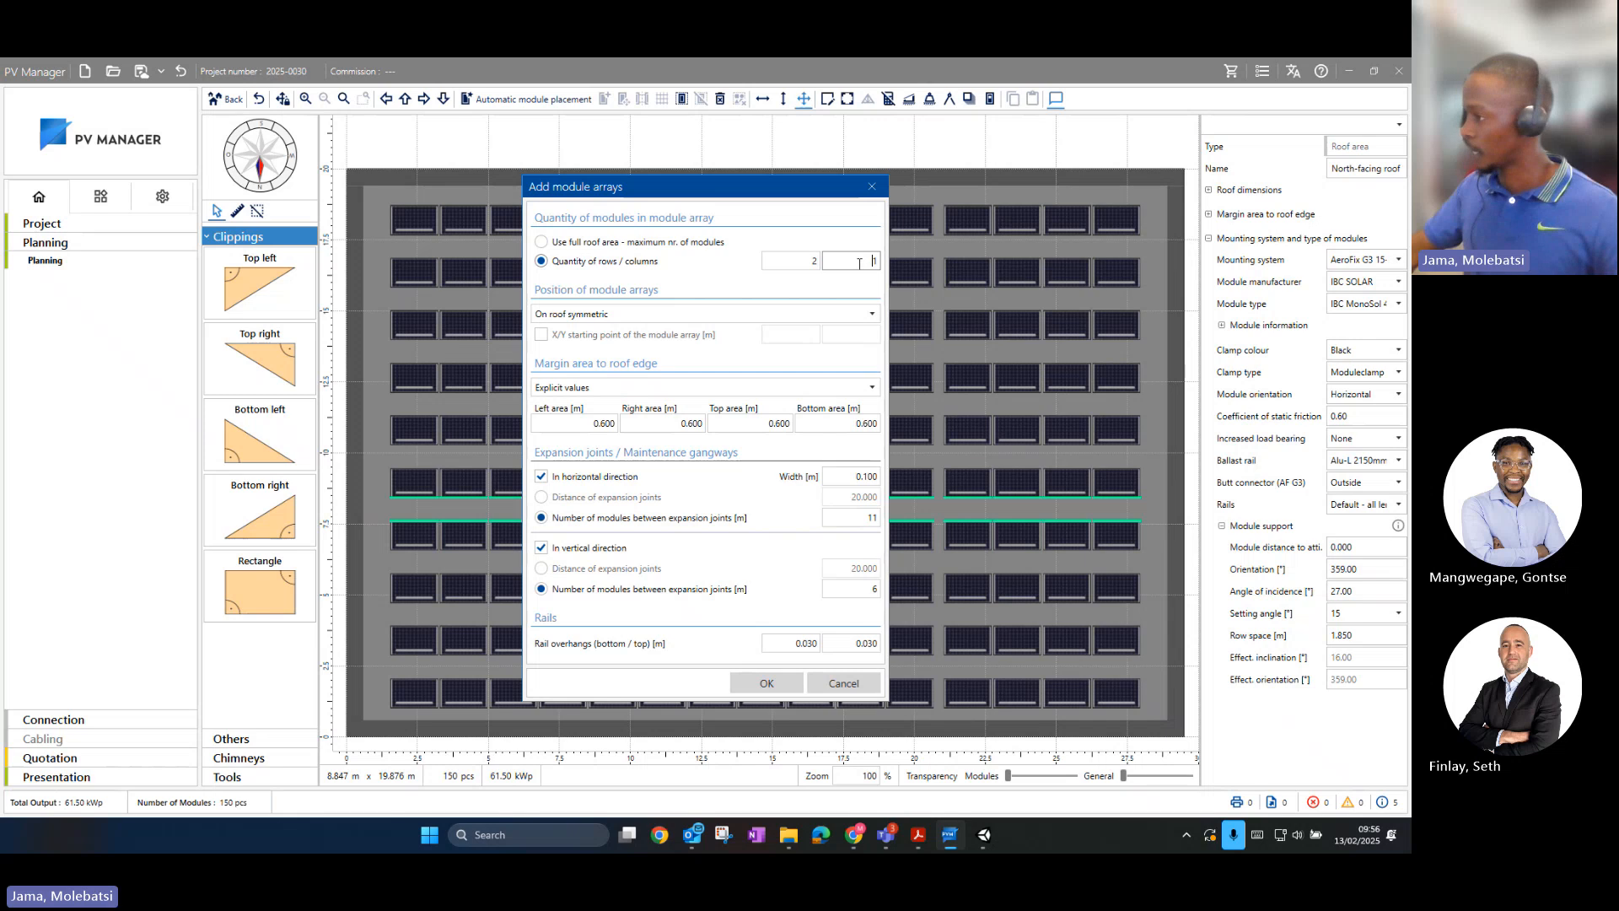
type("10")
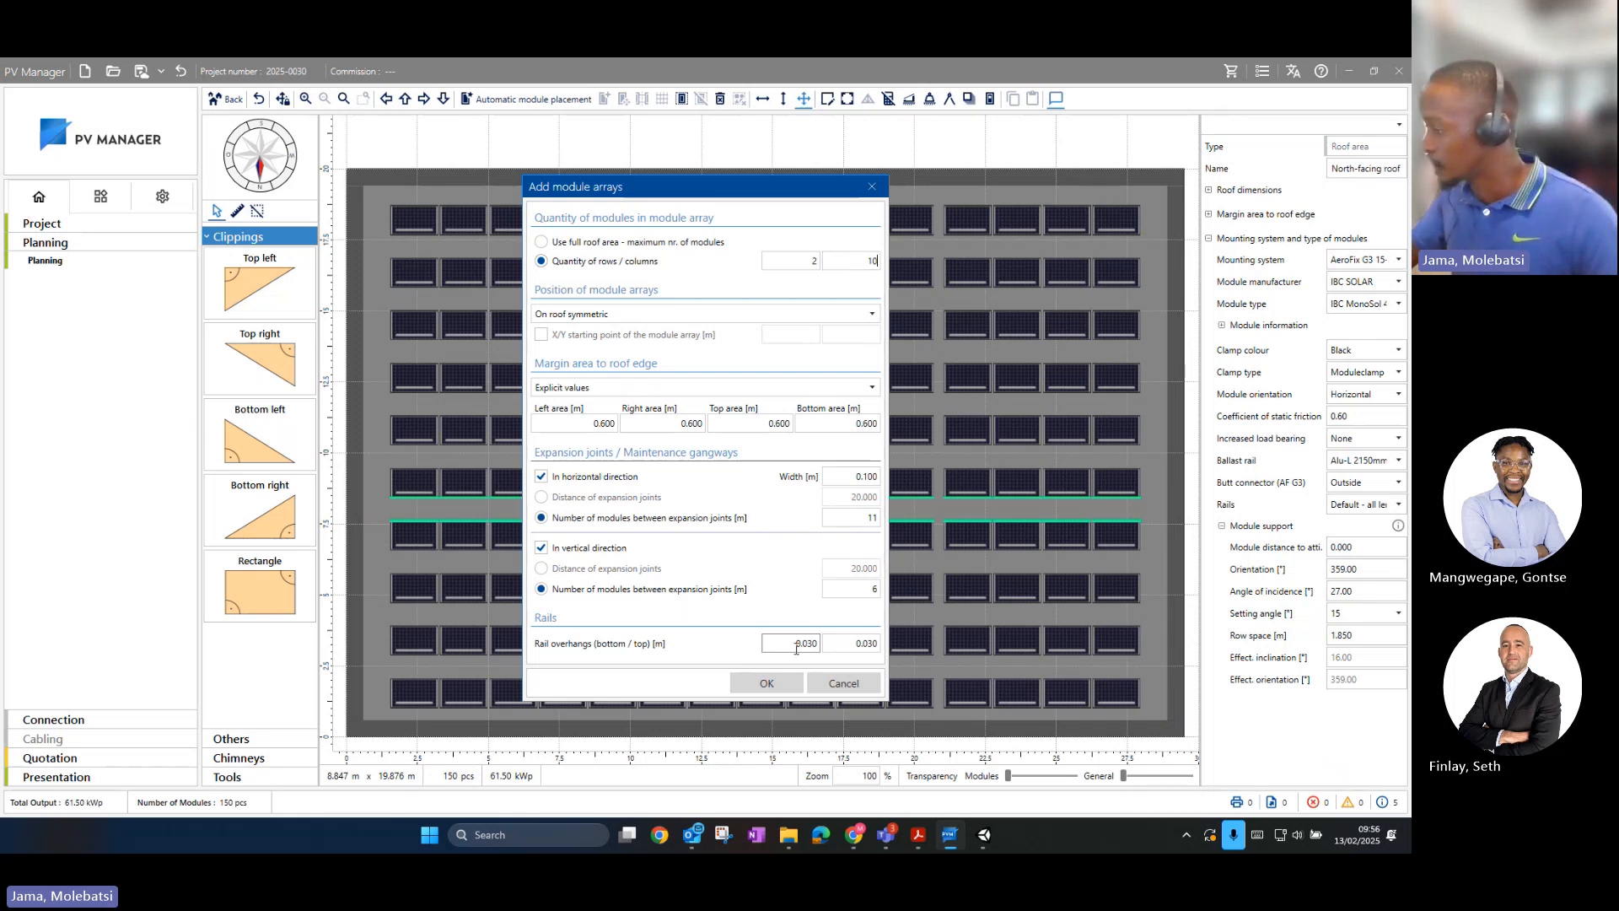
left_click(628, 314)
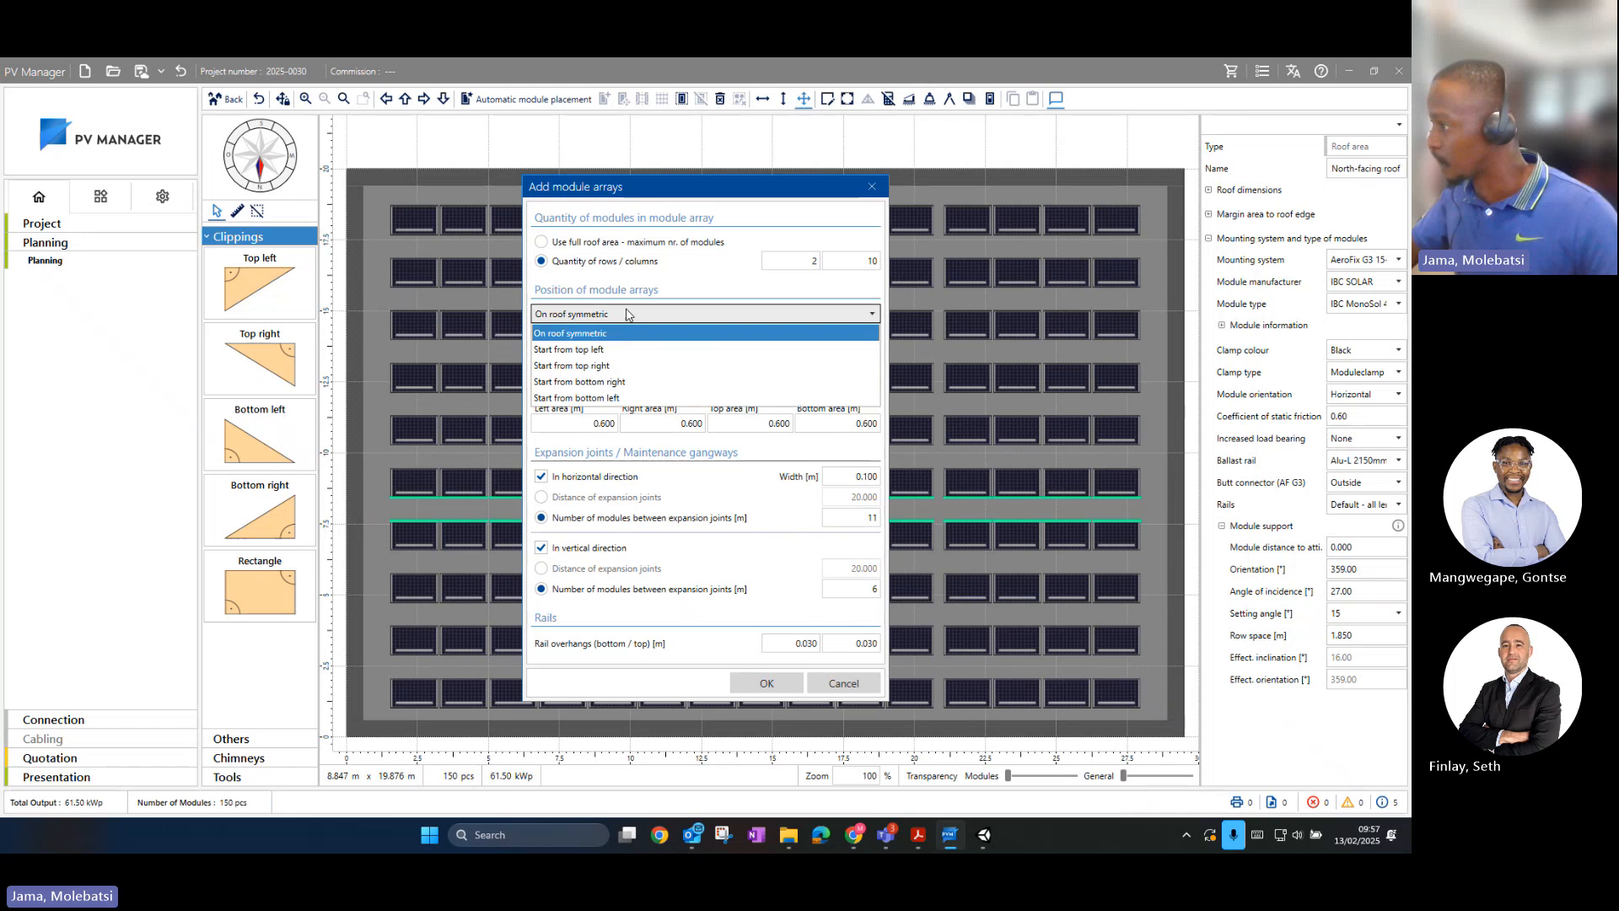
left_click(589, 399)
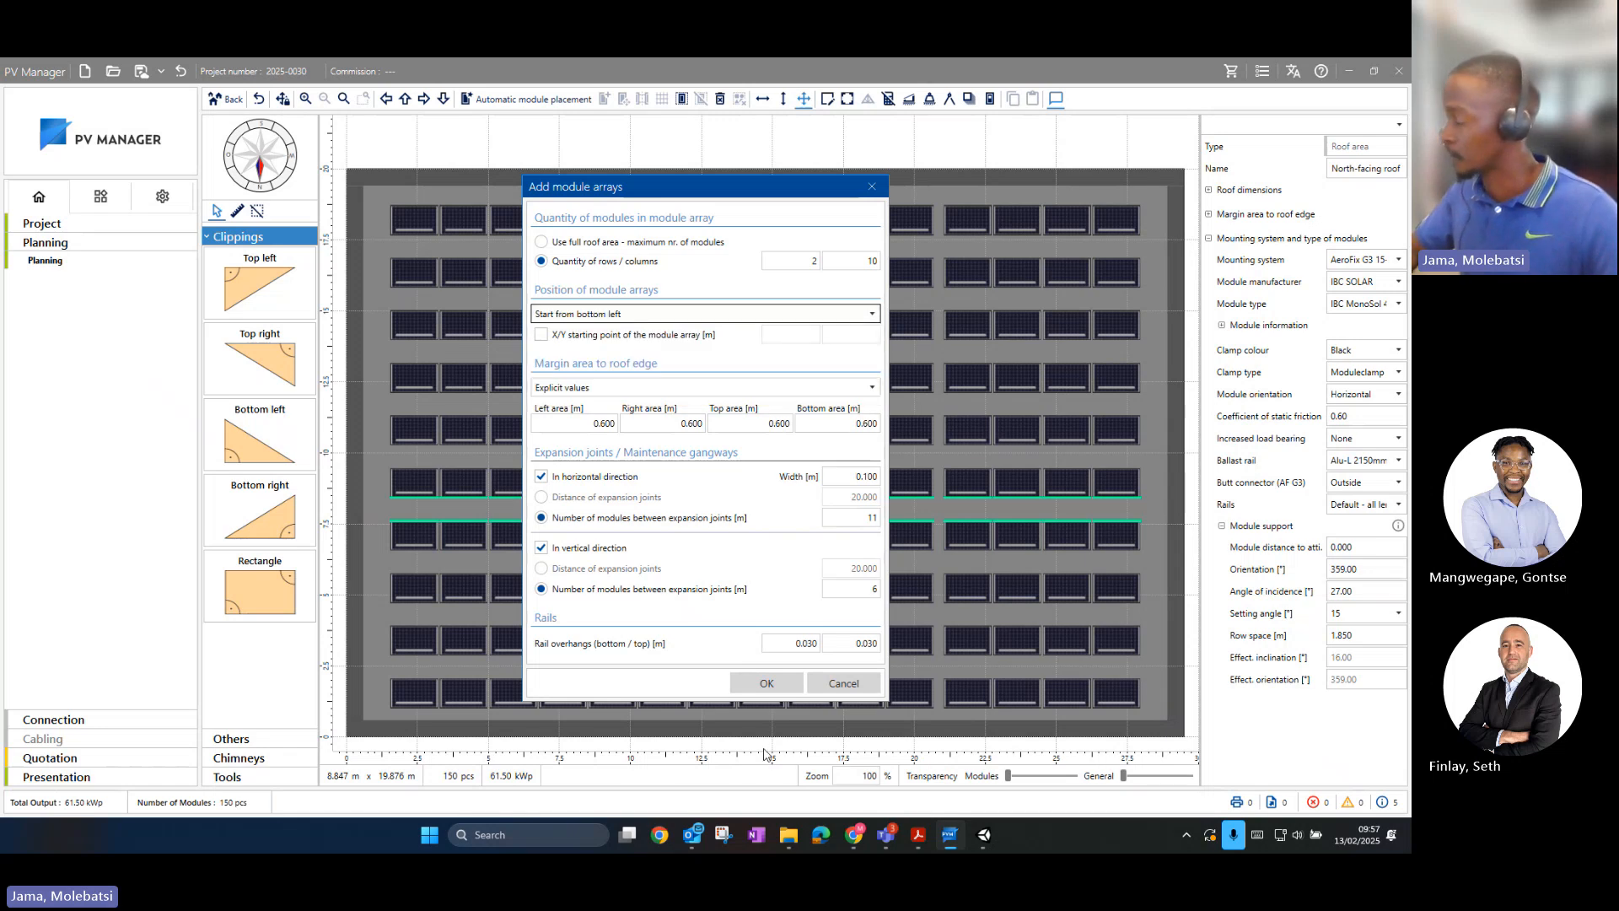
left_click(762, 687)
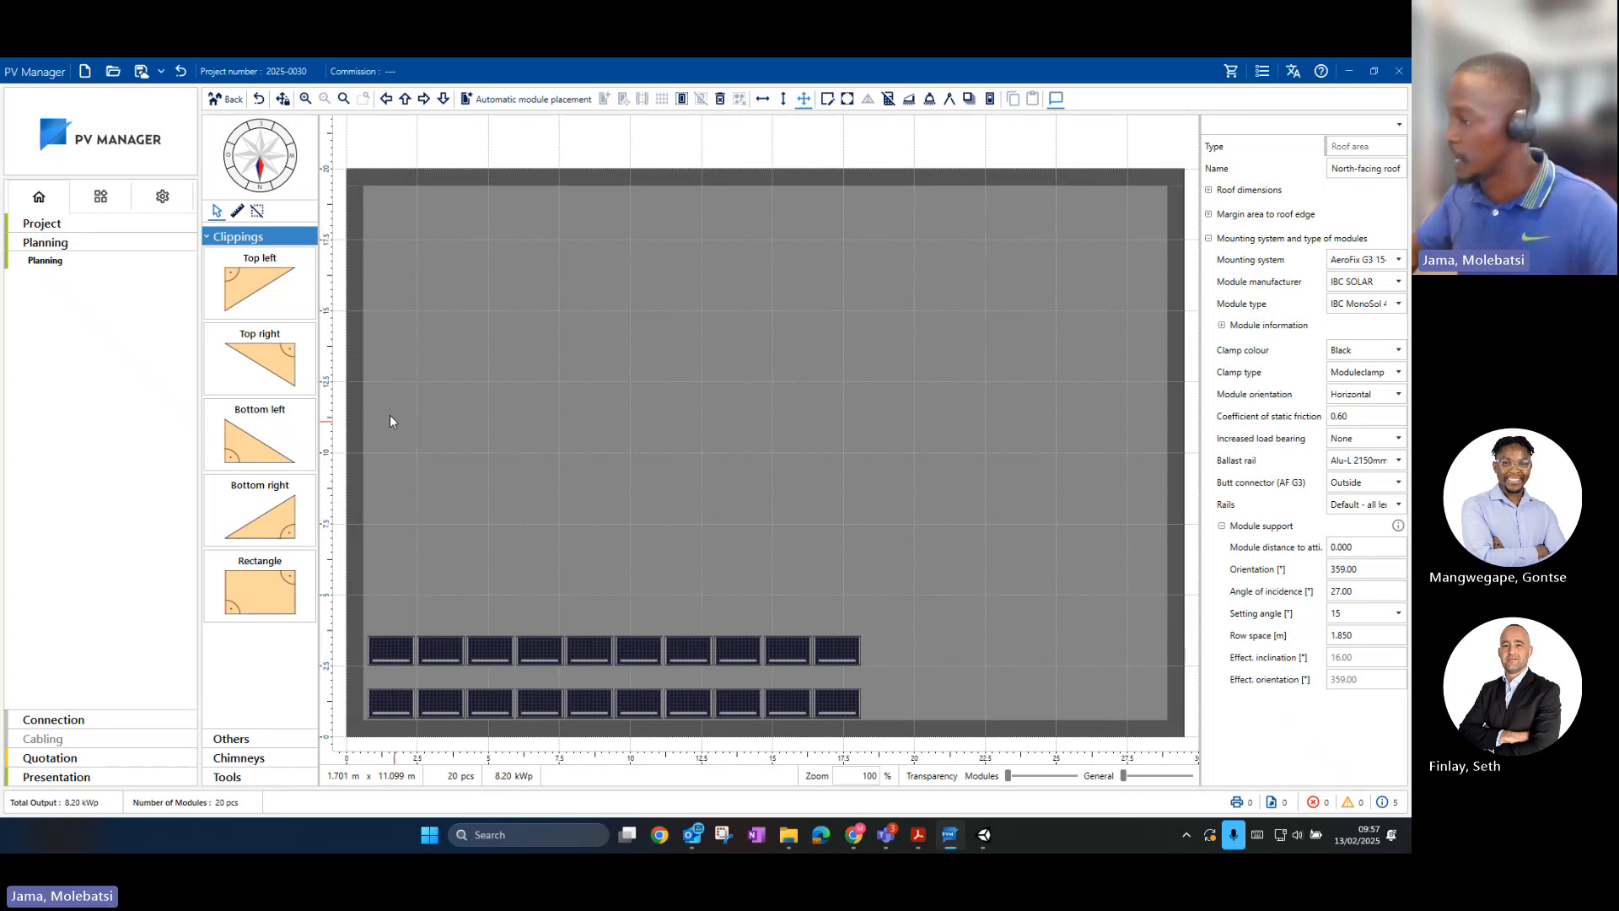
Step: Draw a wall about 2.56 by 0.99 m near the roof's upper-left corner and a solar collector about 2.70 by 3.16 m below it
left_click(254, 741)
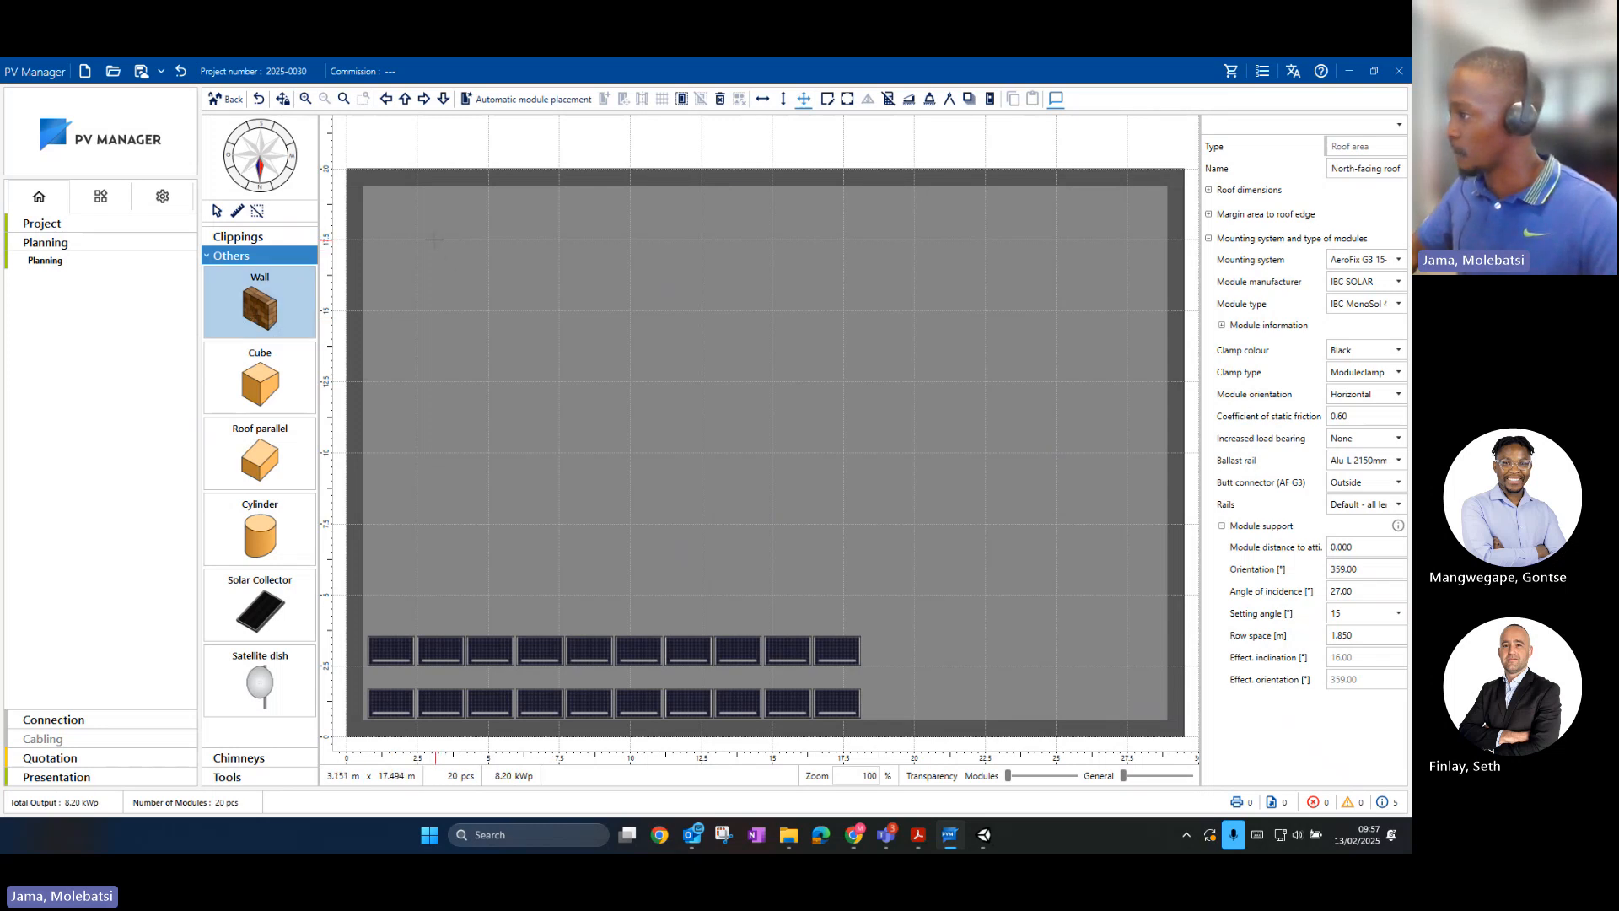
left_click_drag(419, 241, 490, 268)
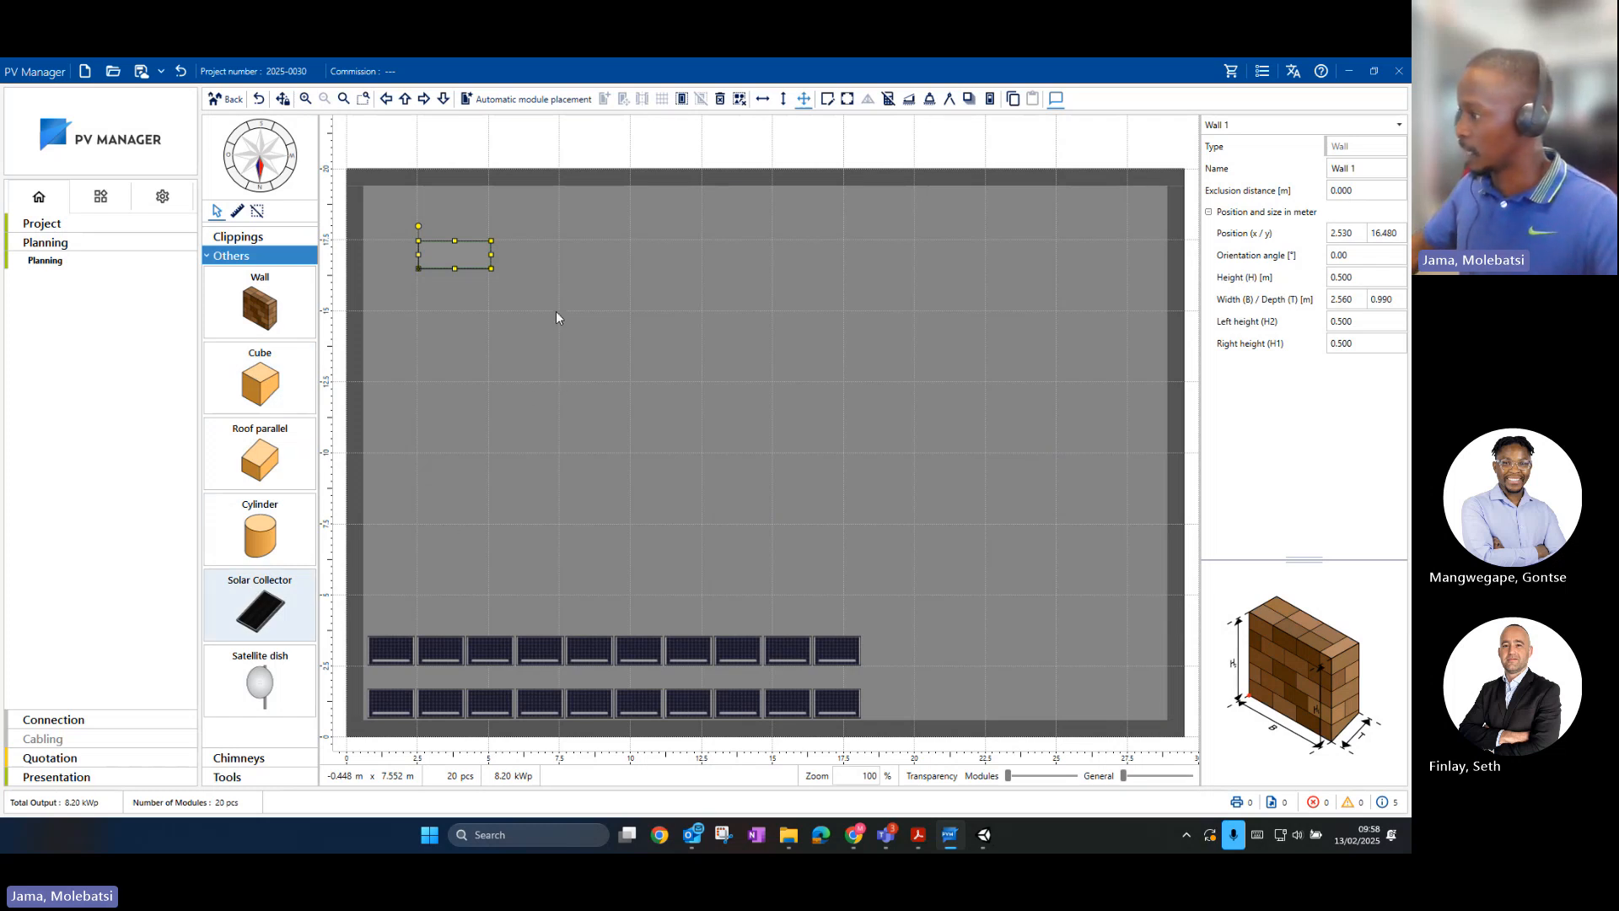
left_click_drag(556, 312, 634, 399)
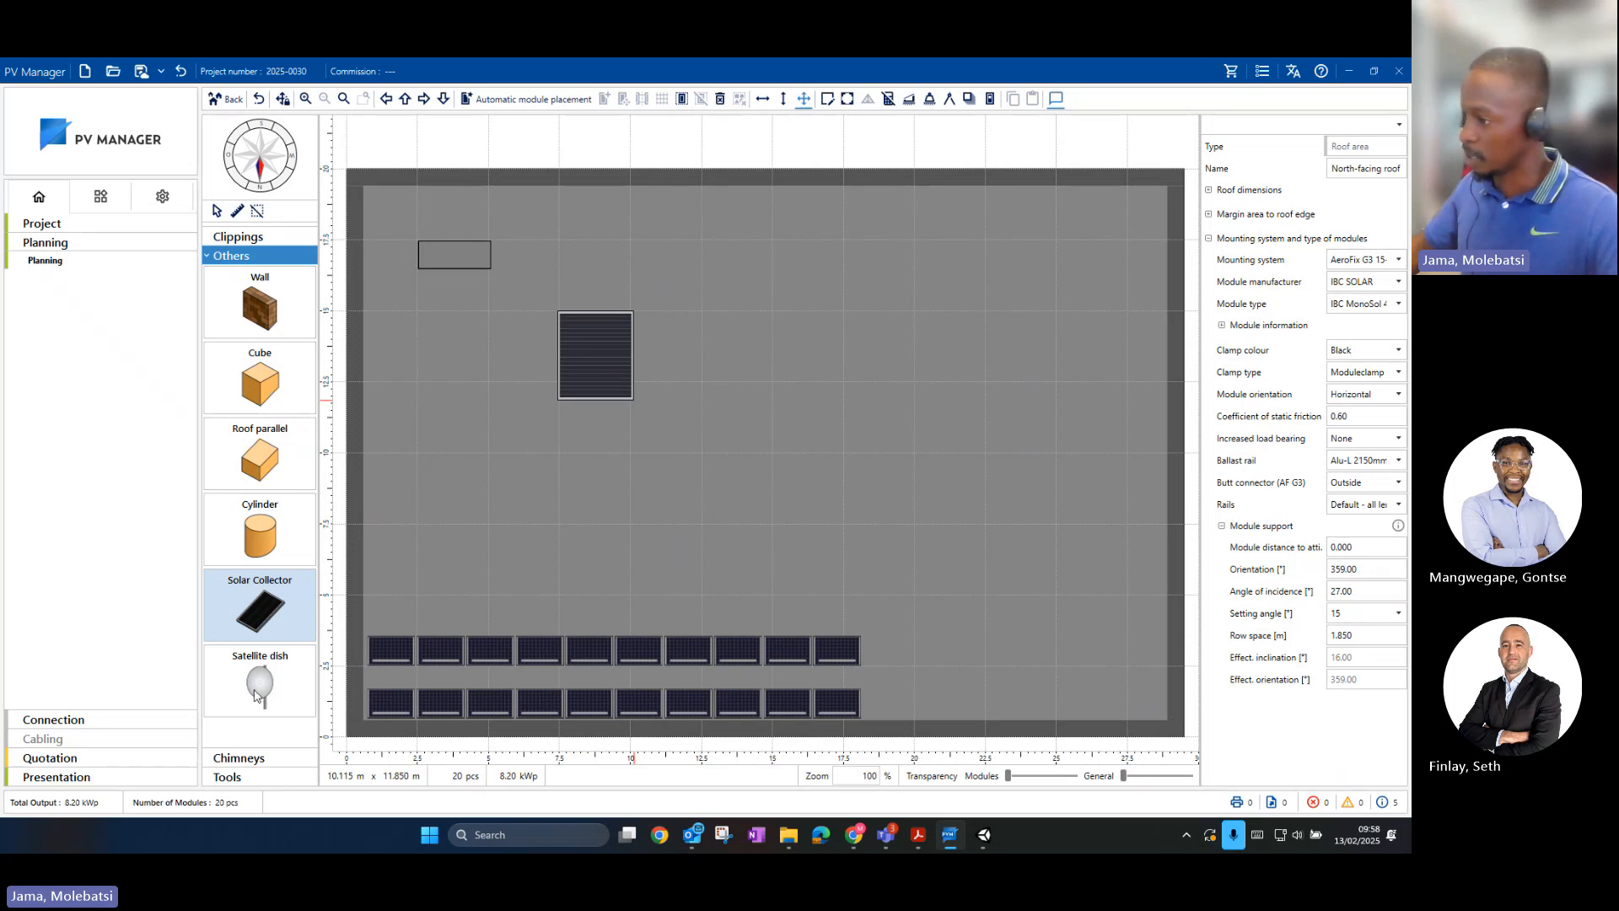
key("Escape")
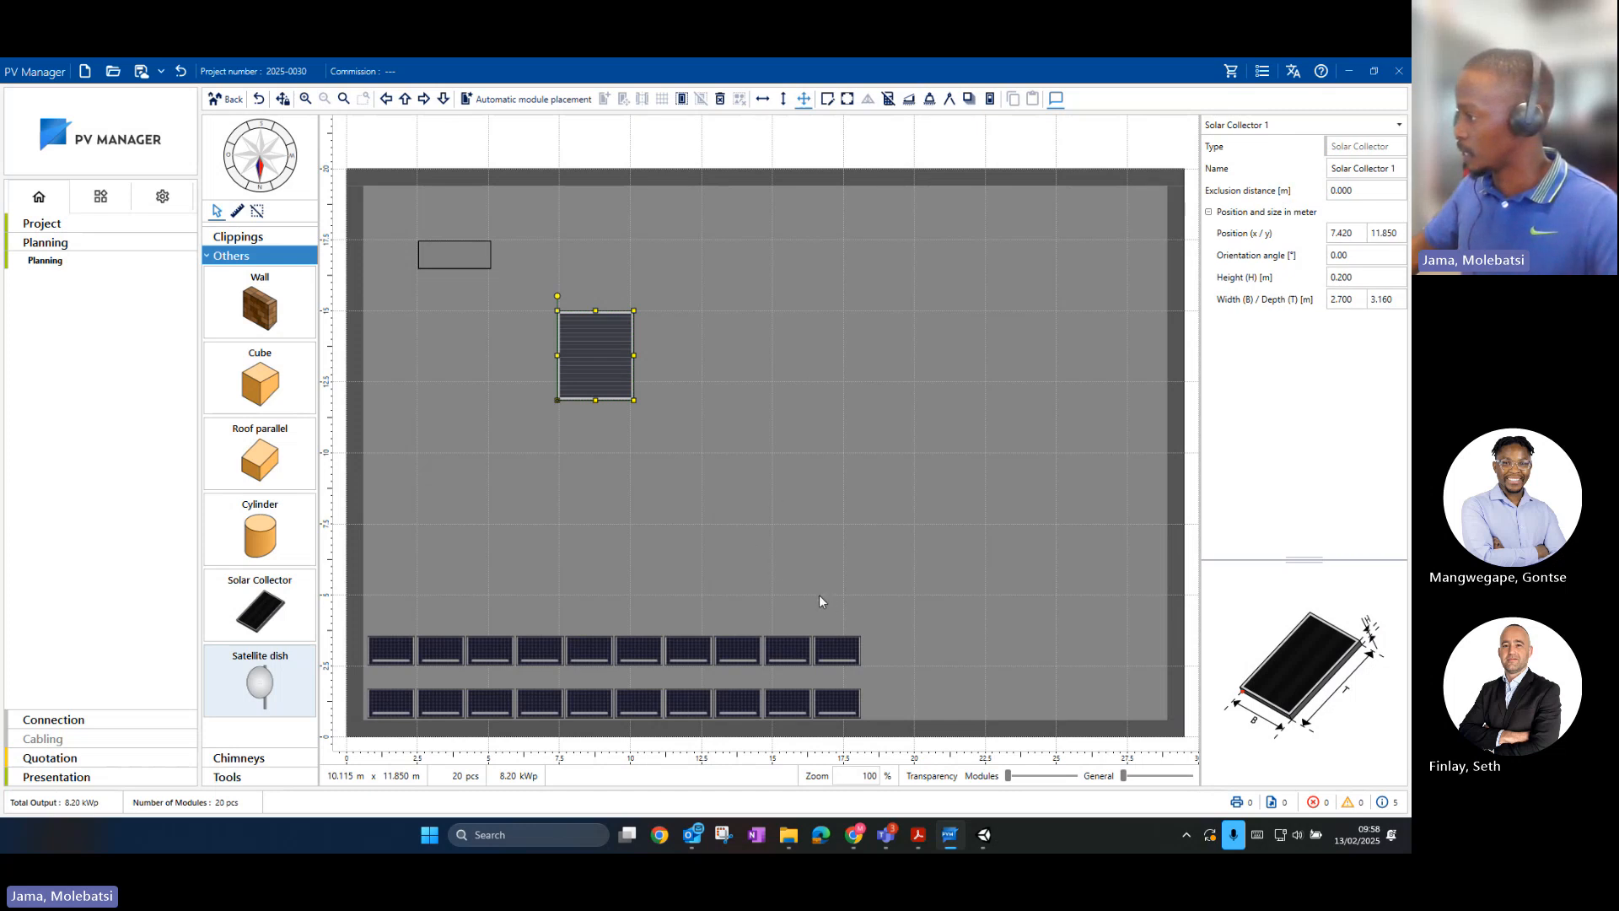
Step: Place a satellite dish near the middle of the roof, at about x 14.48 m and y 7.22 m
left_click(786, 569)
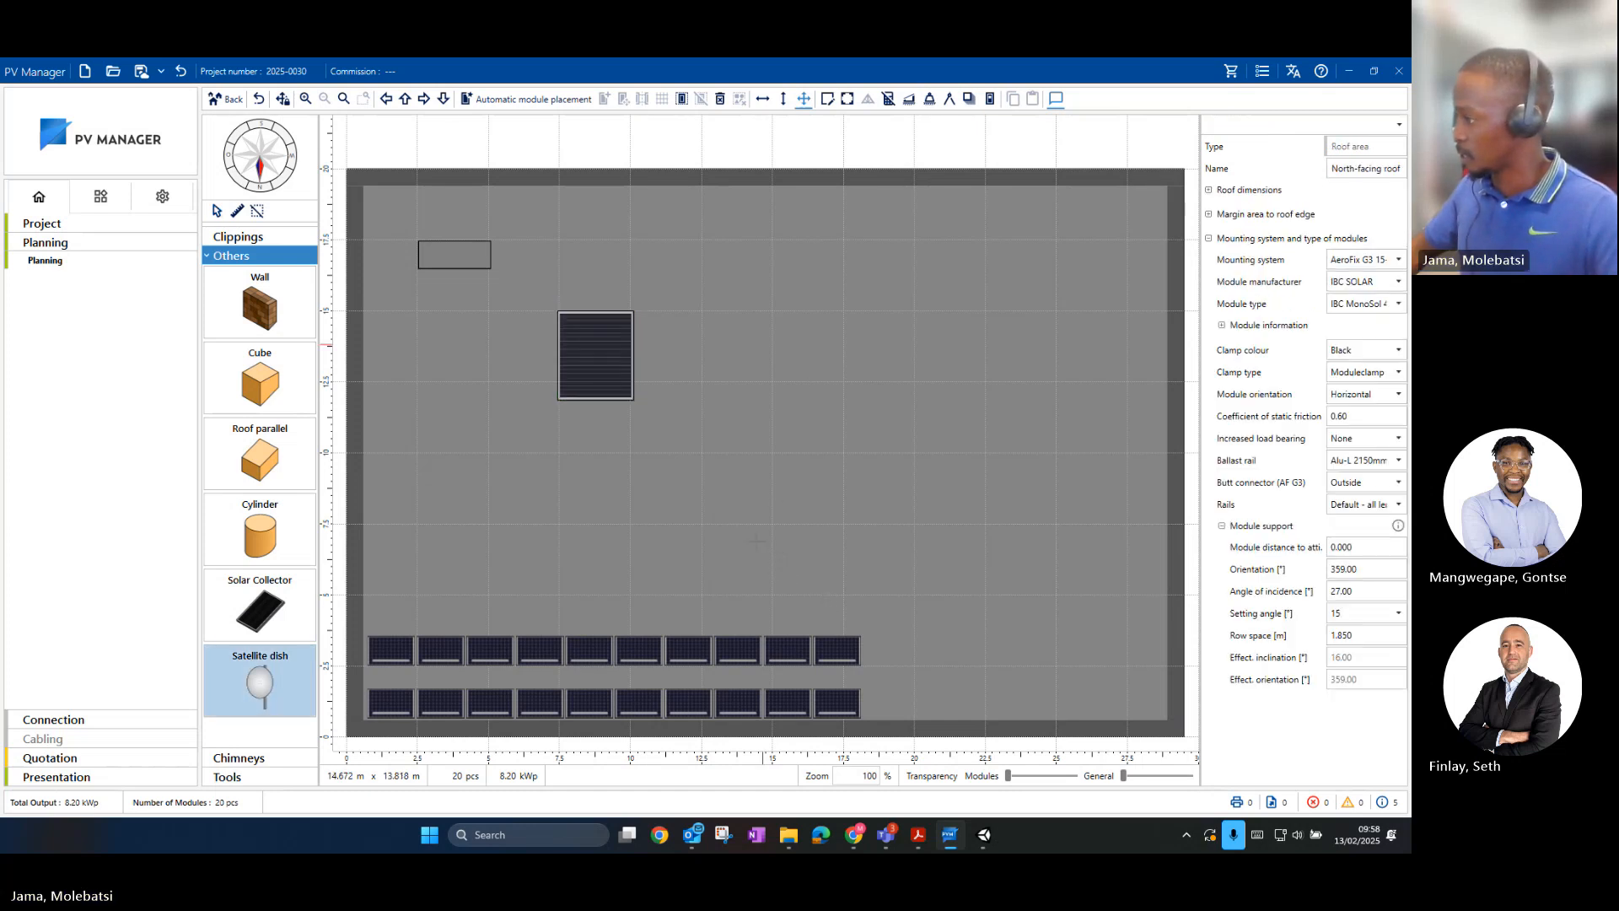
left_click(793, 599)
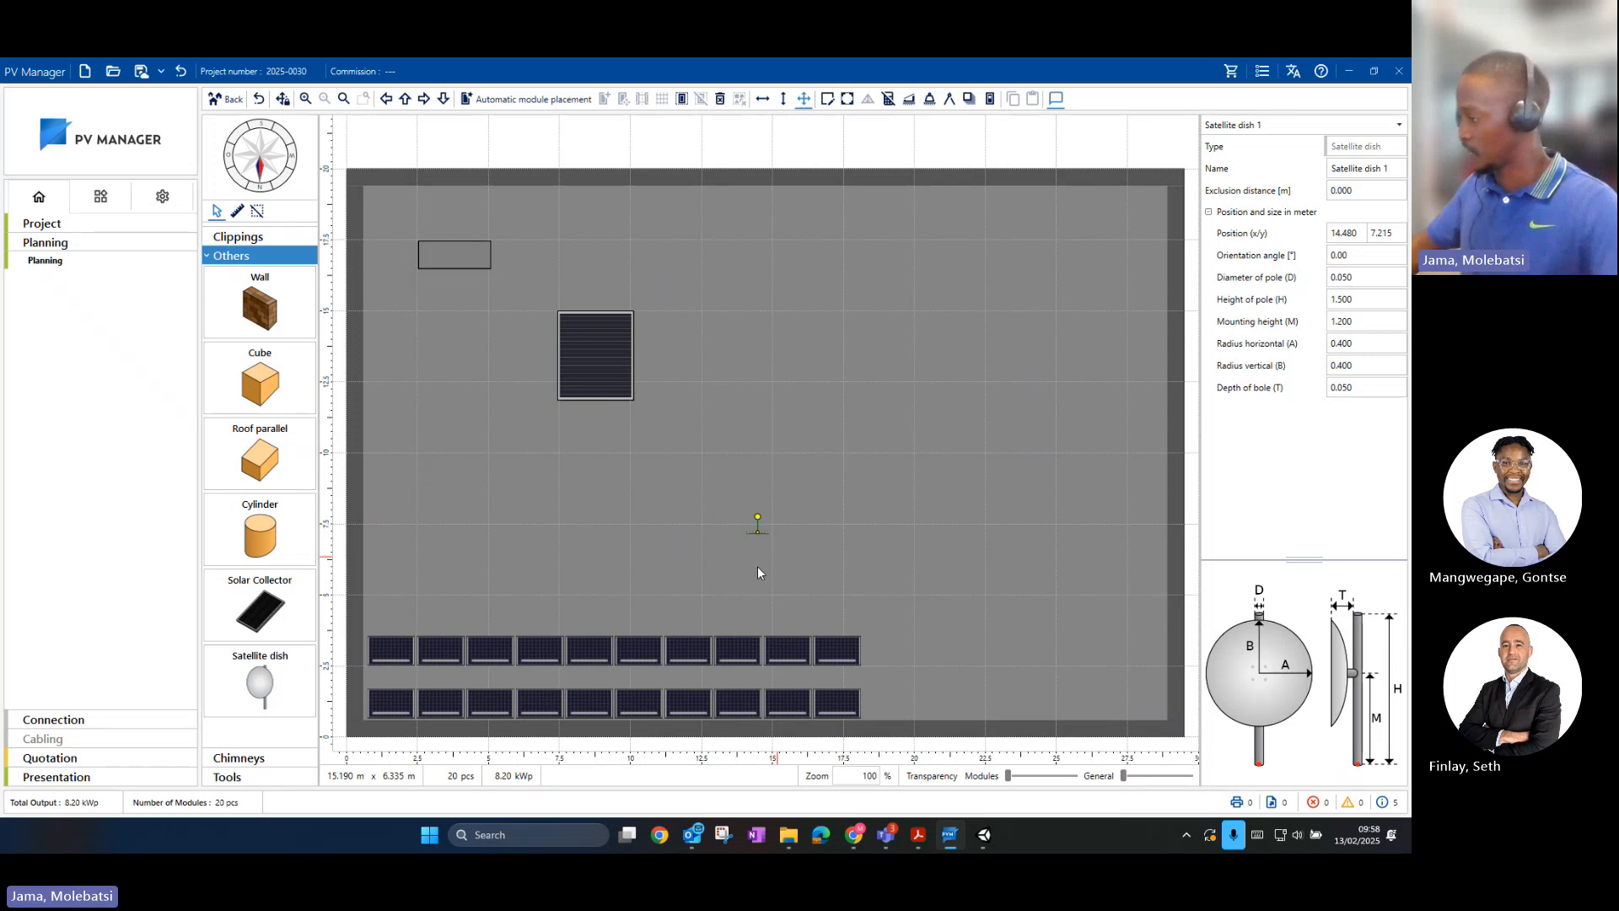
left_click(746, 533)
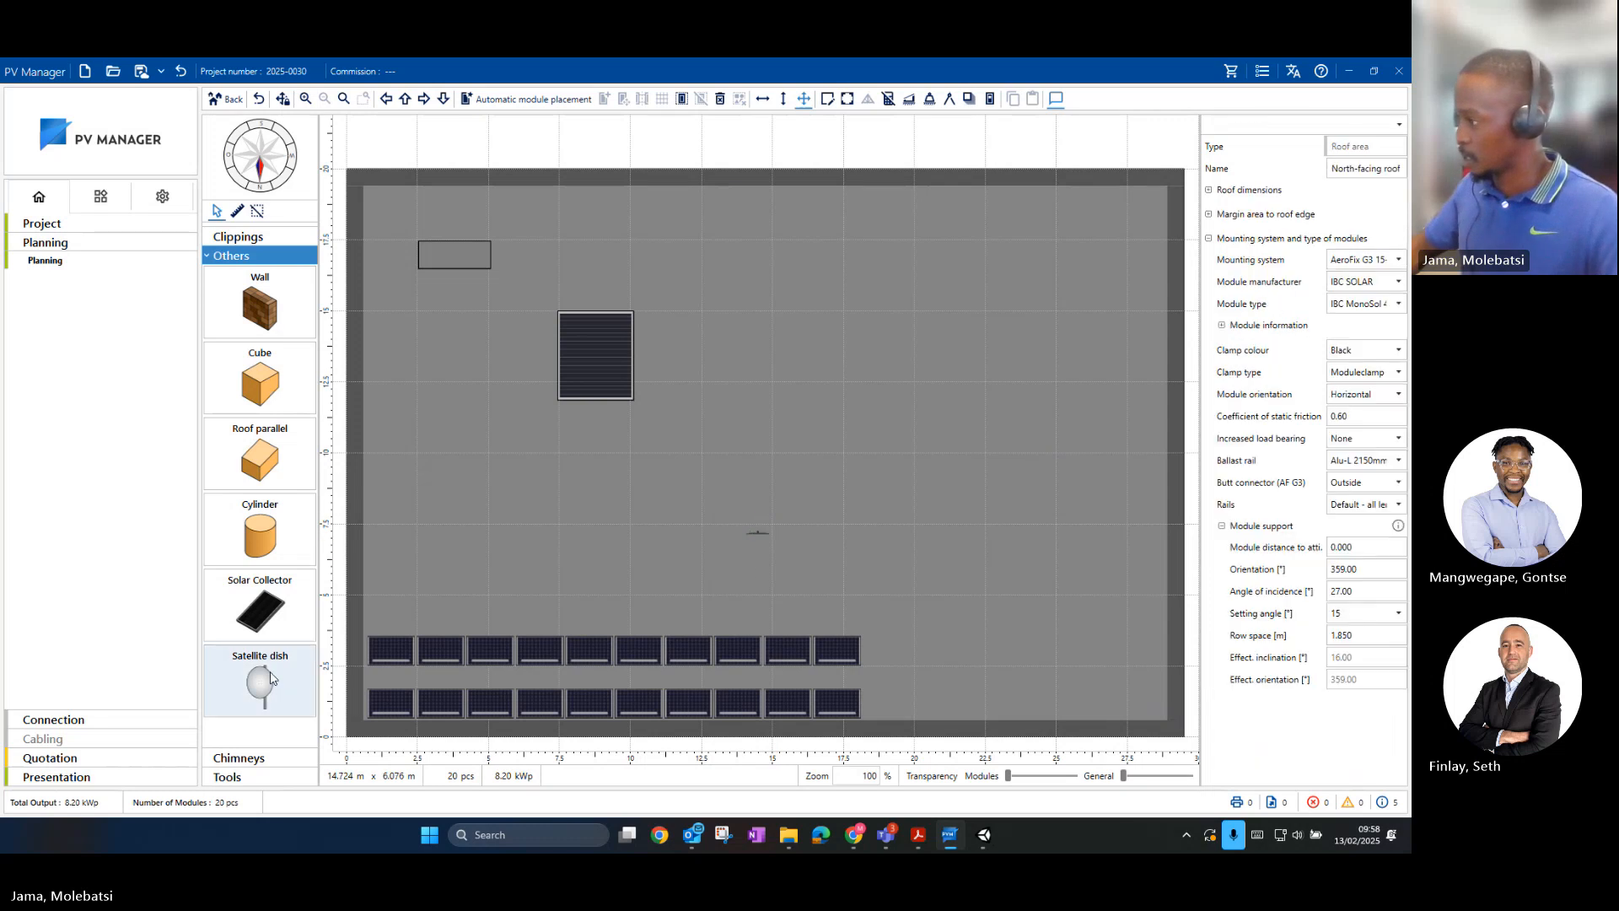
left_click(759, 535)
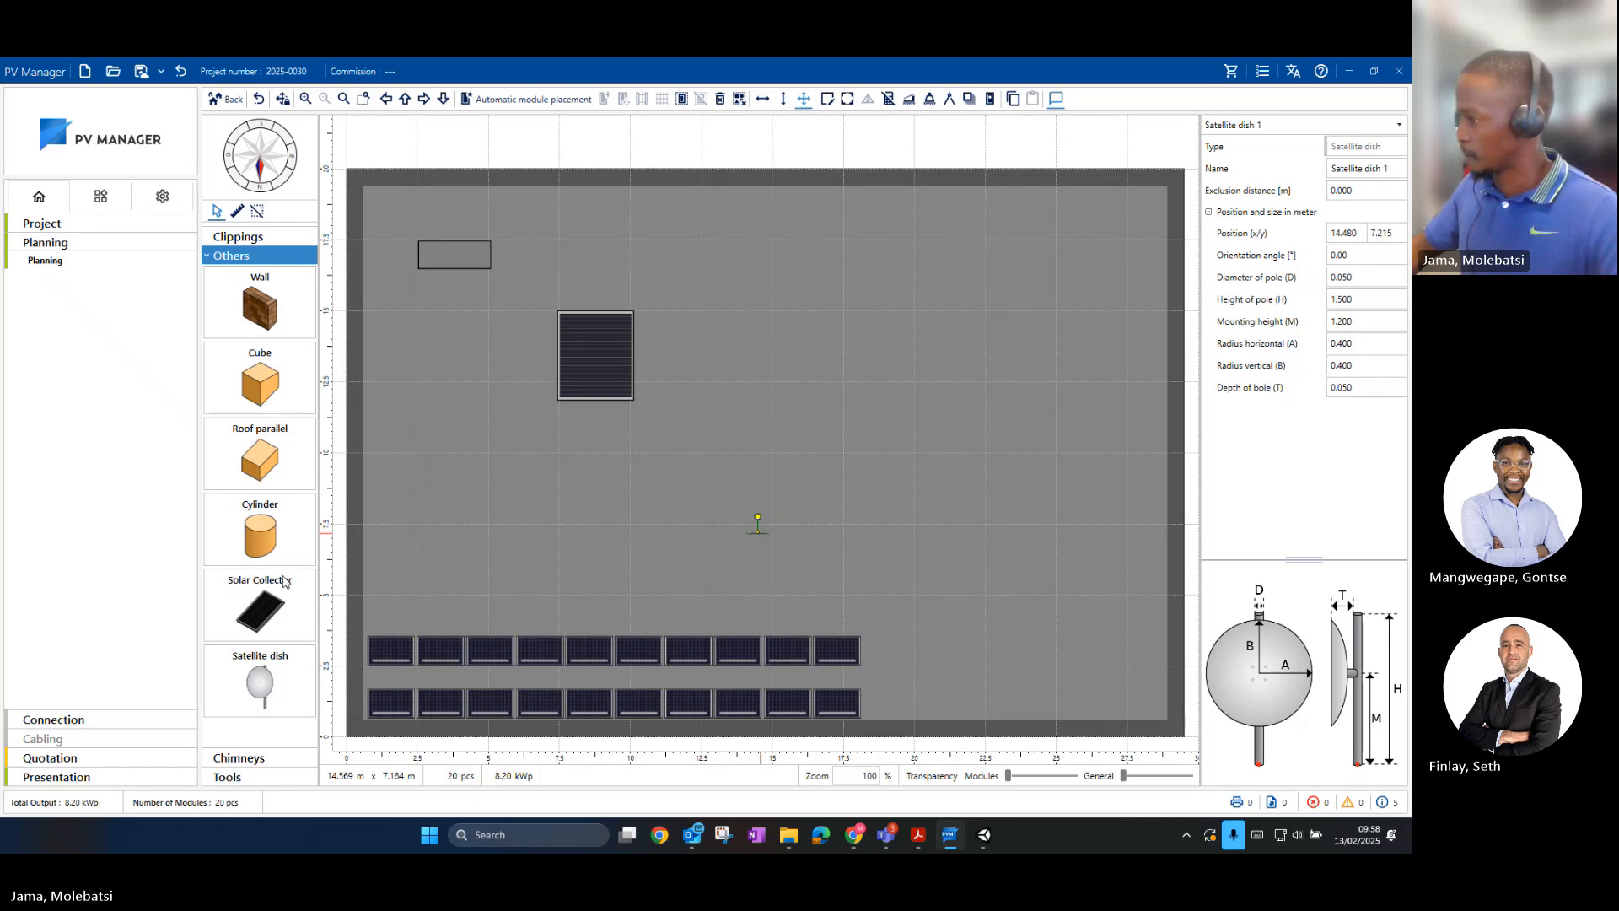
left_click(291, 601)
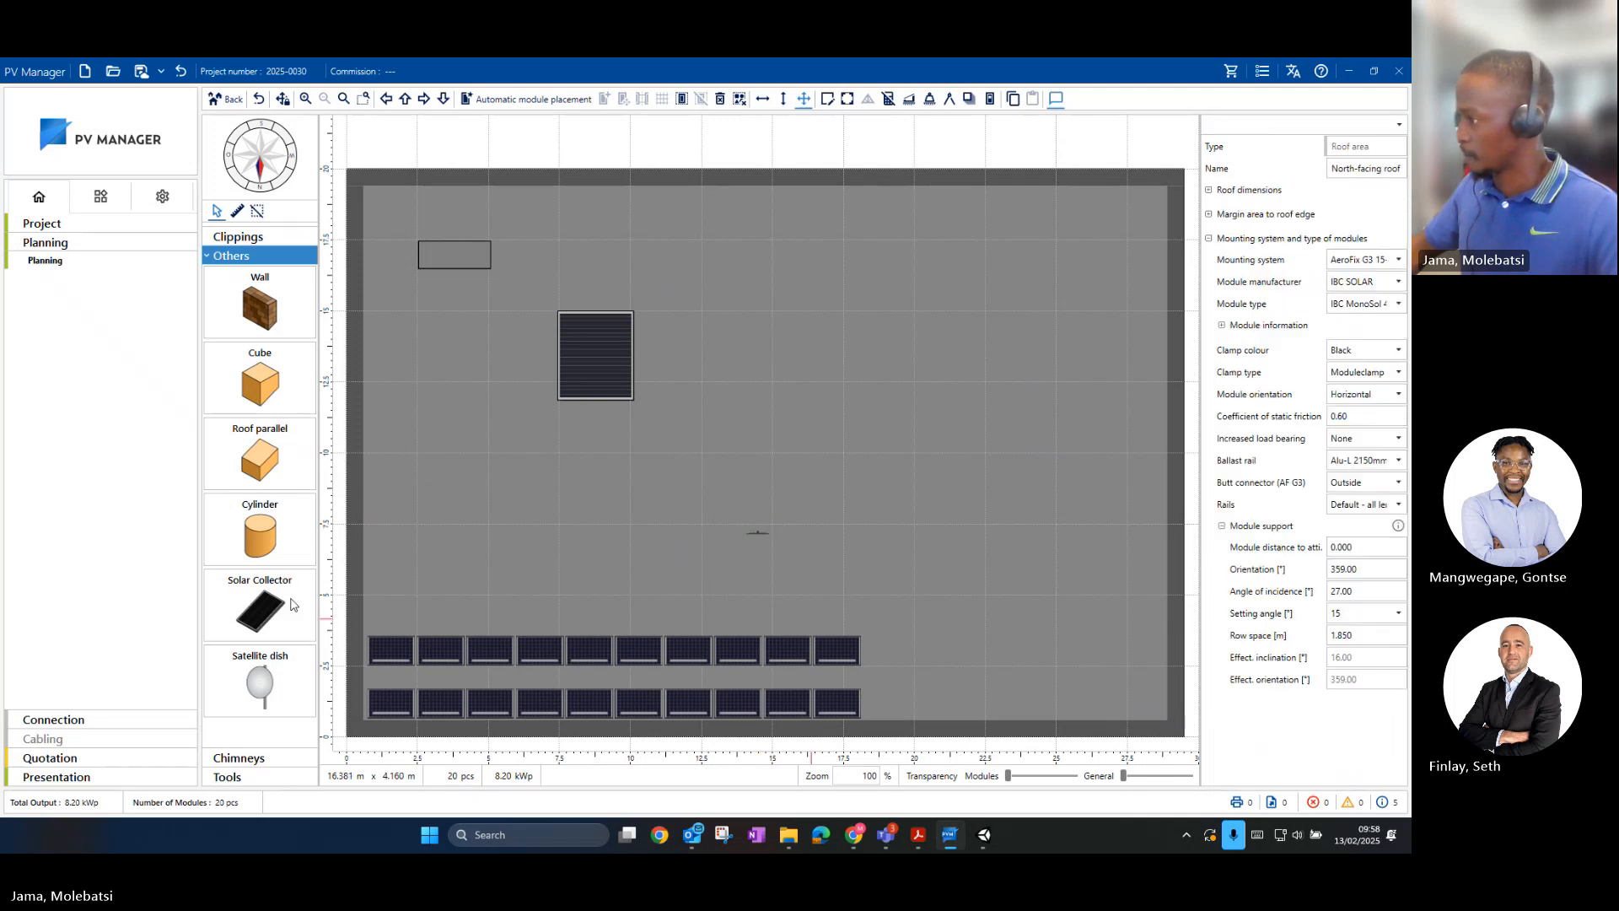
Step: Draw a cube about 3.32 by 1.71 m on the roof just above the left part of the module rows
left_click(260, 379)
left_click_drag(562, 609, 567, 611)
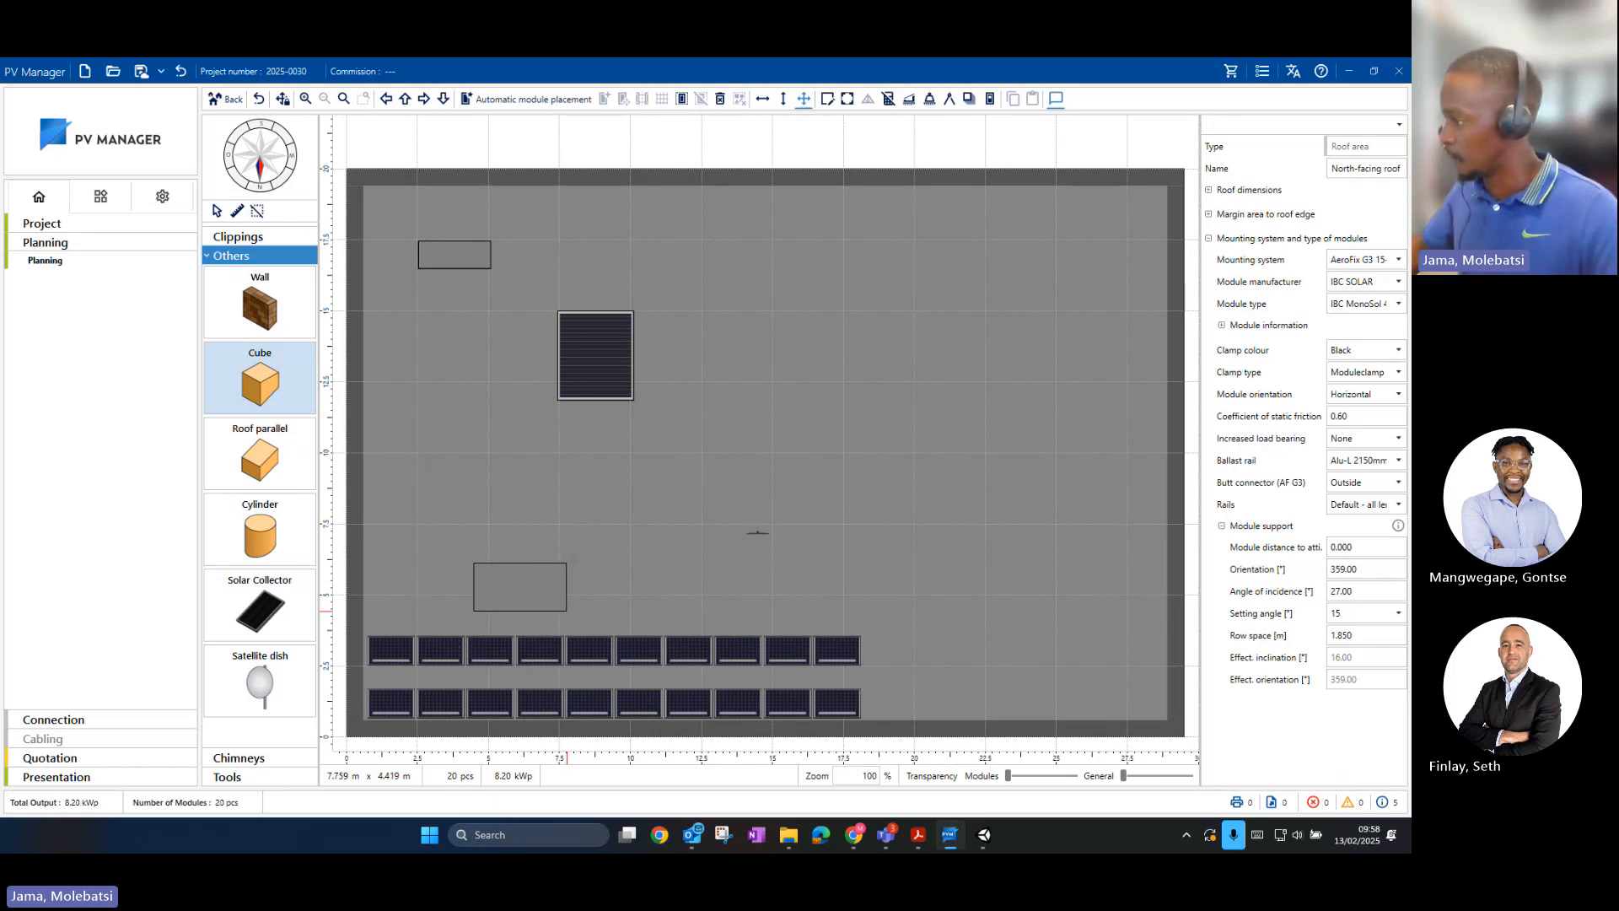
left_click(604, 600)
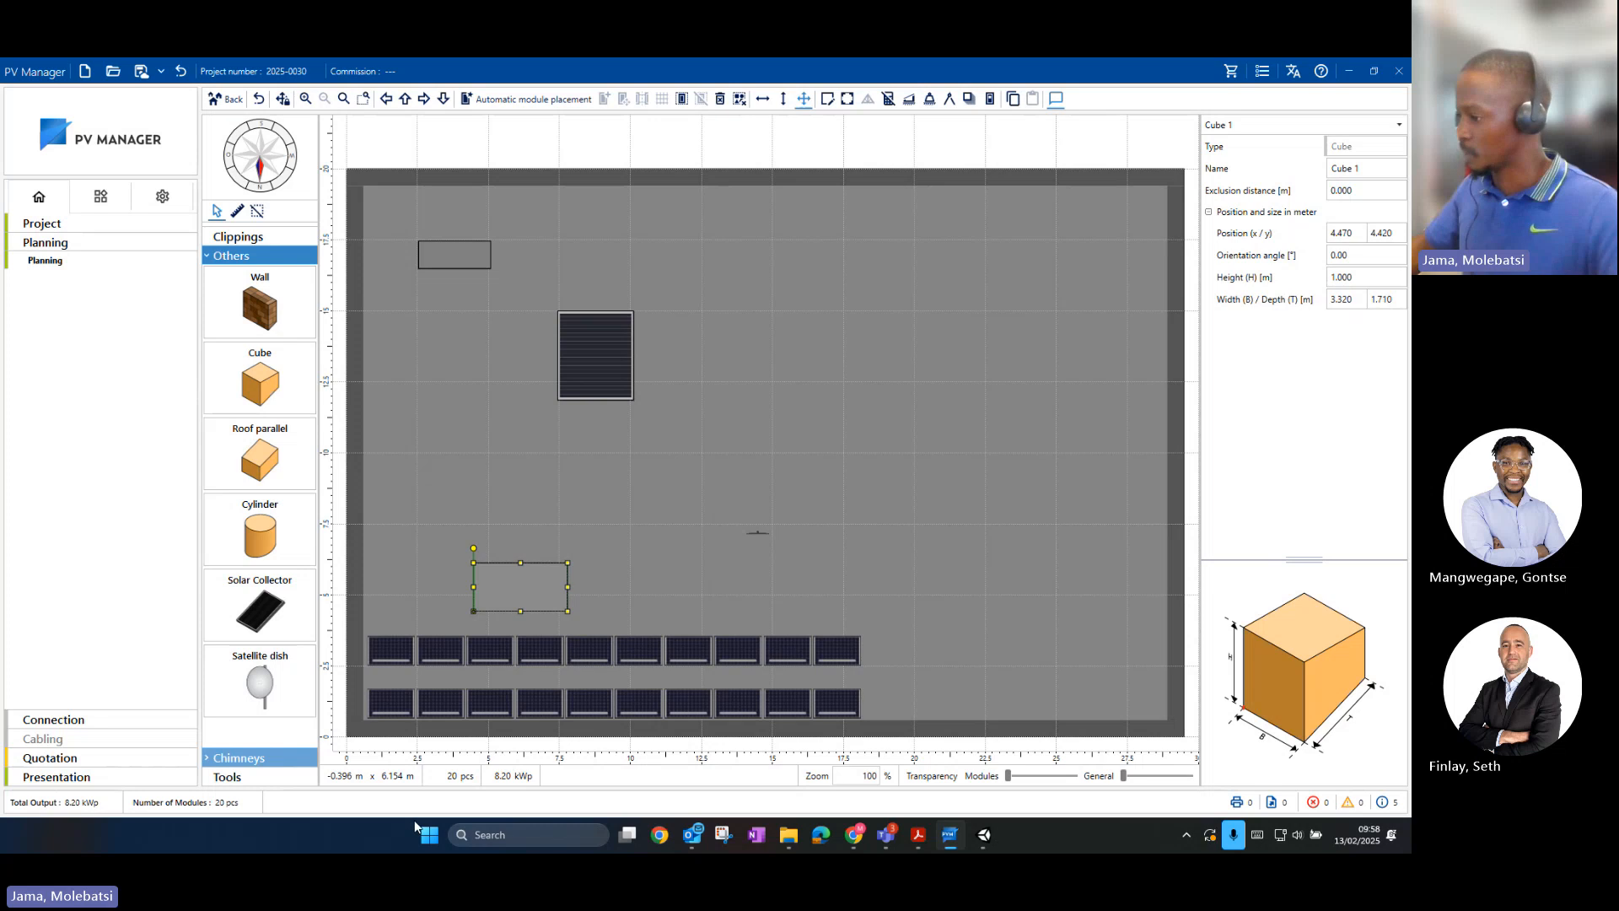
Step: Draw a rectangular chimney about 2.17 by 1.58 m beside the cube, just above the module rows
left_click(265, 762)
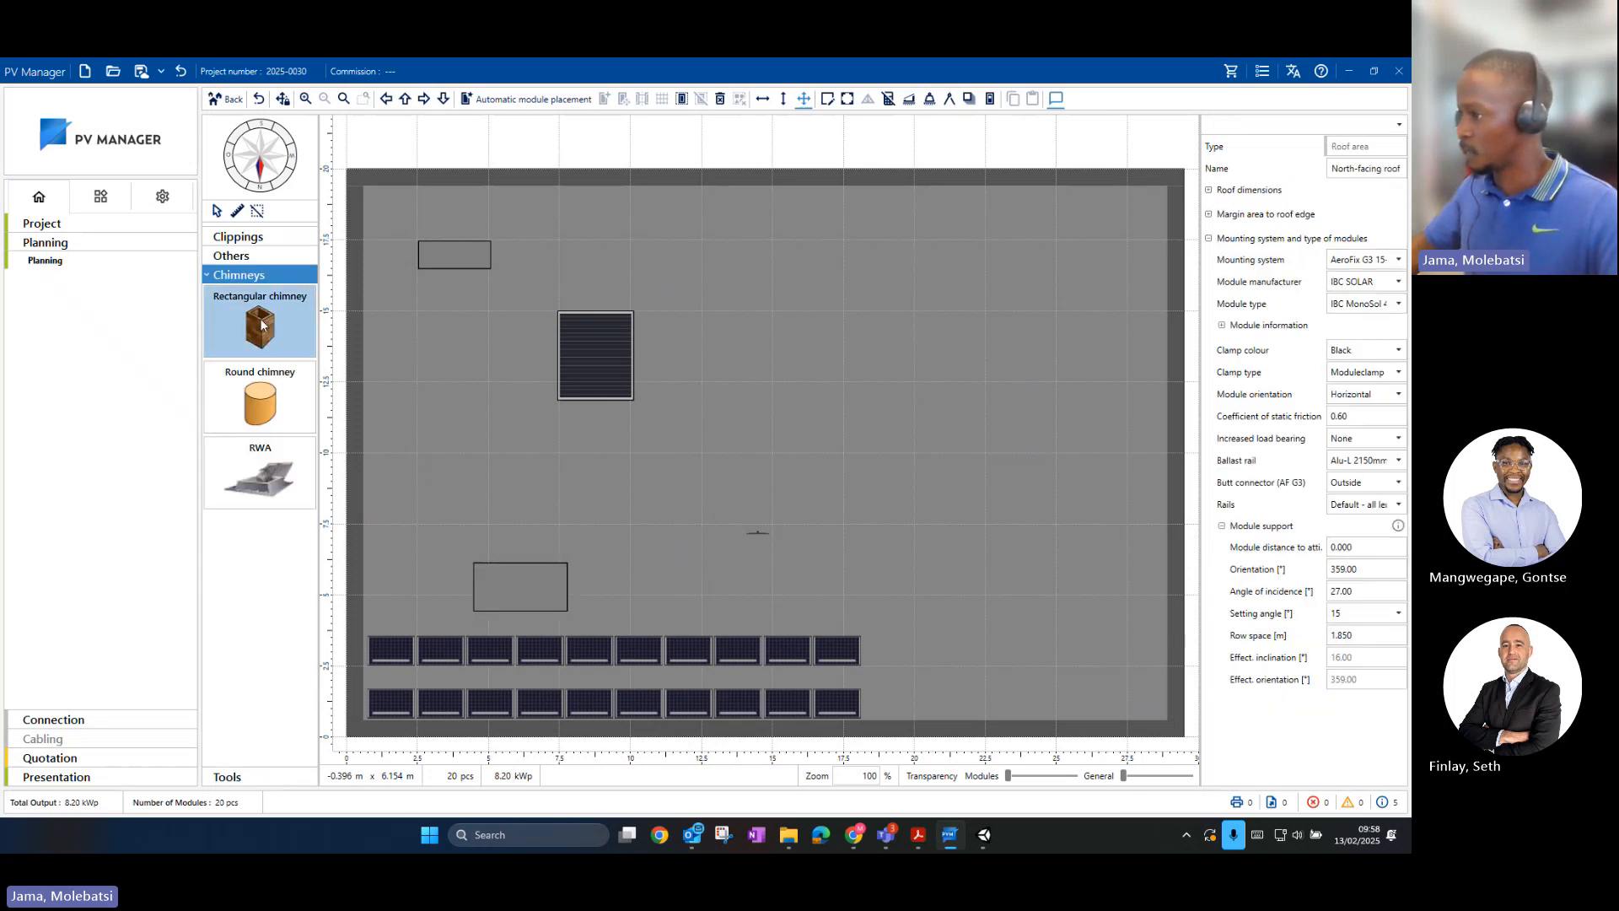
left_click(262, 326)
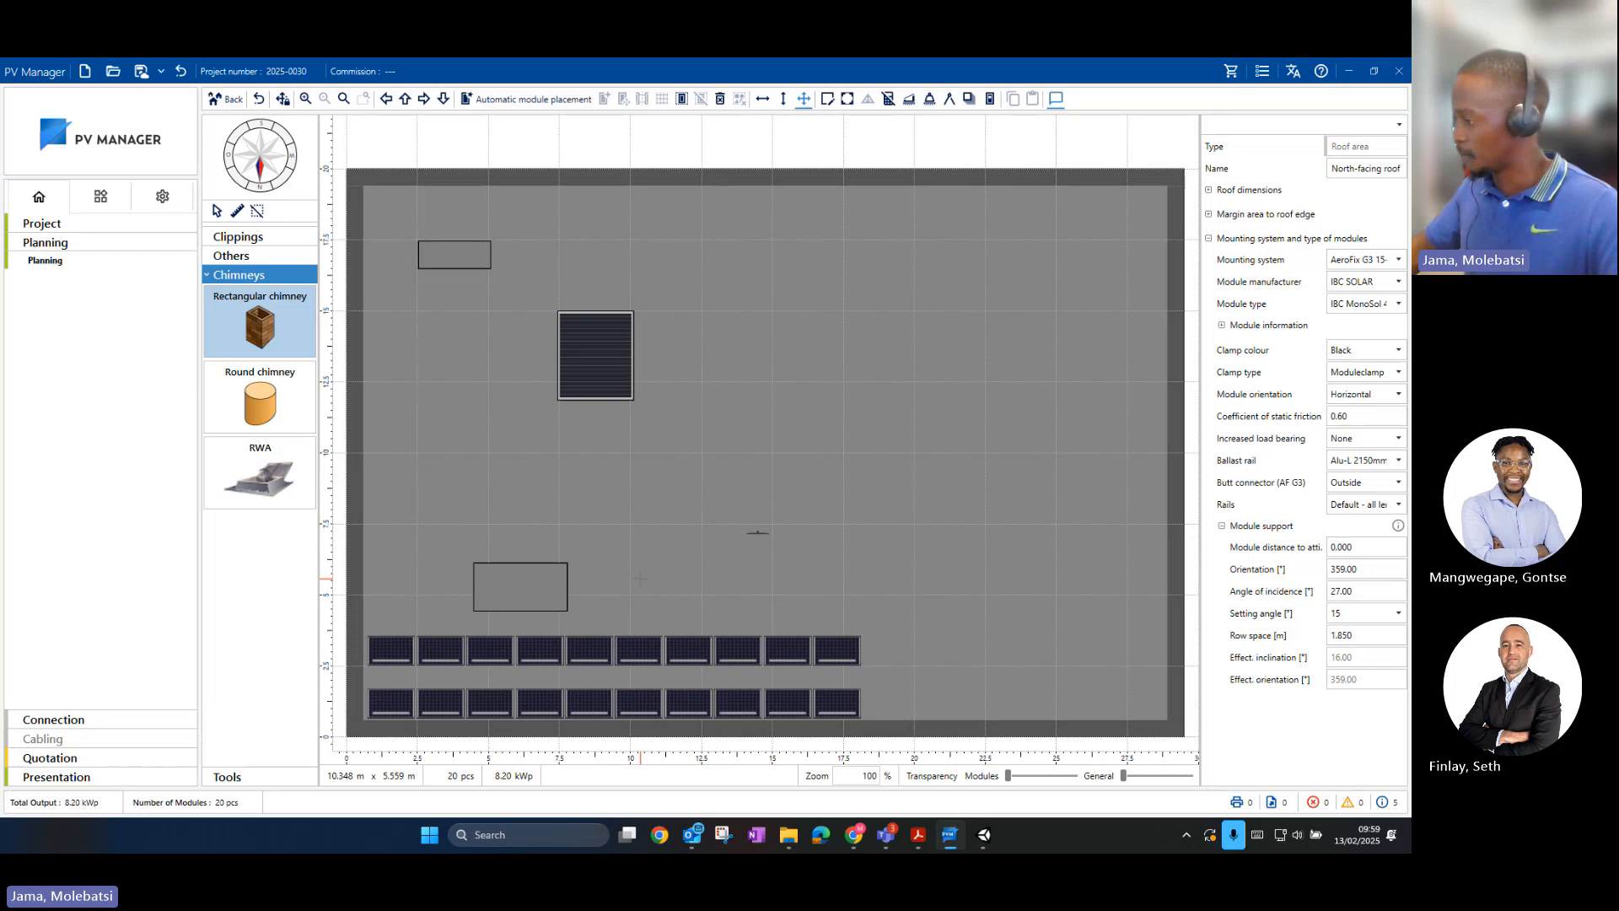
mouse_move(640, 578)
left_mouse_down()
mouse_move(647, 609)
mouse_move(699, 622)
left_mouse_up()
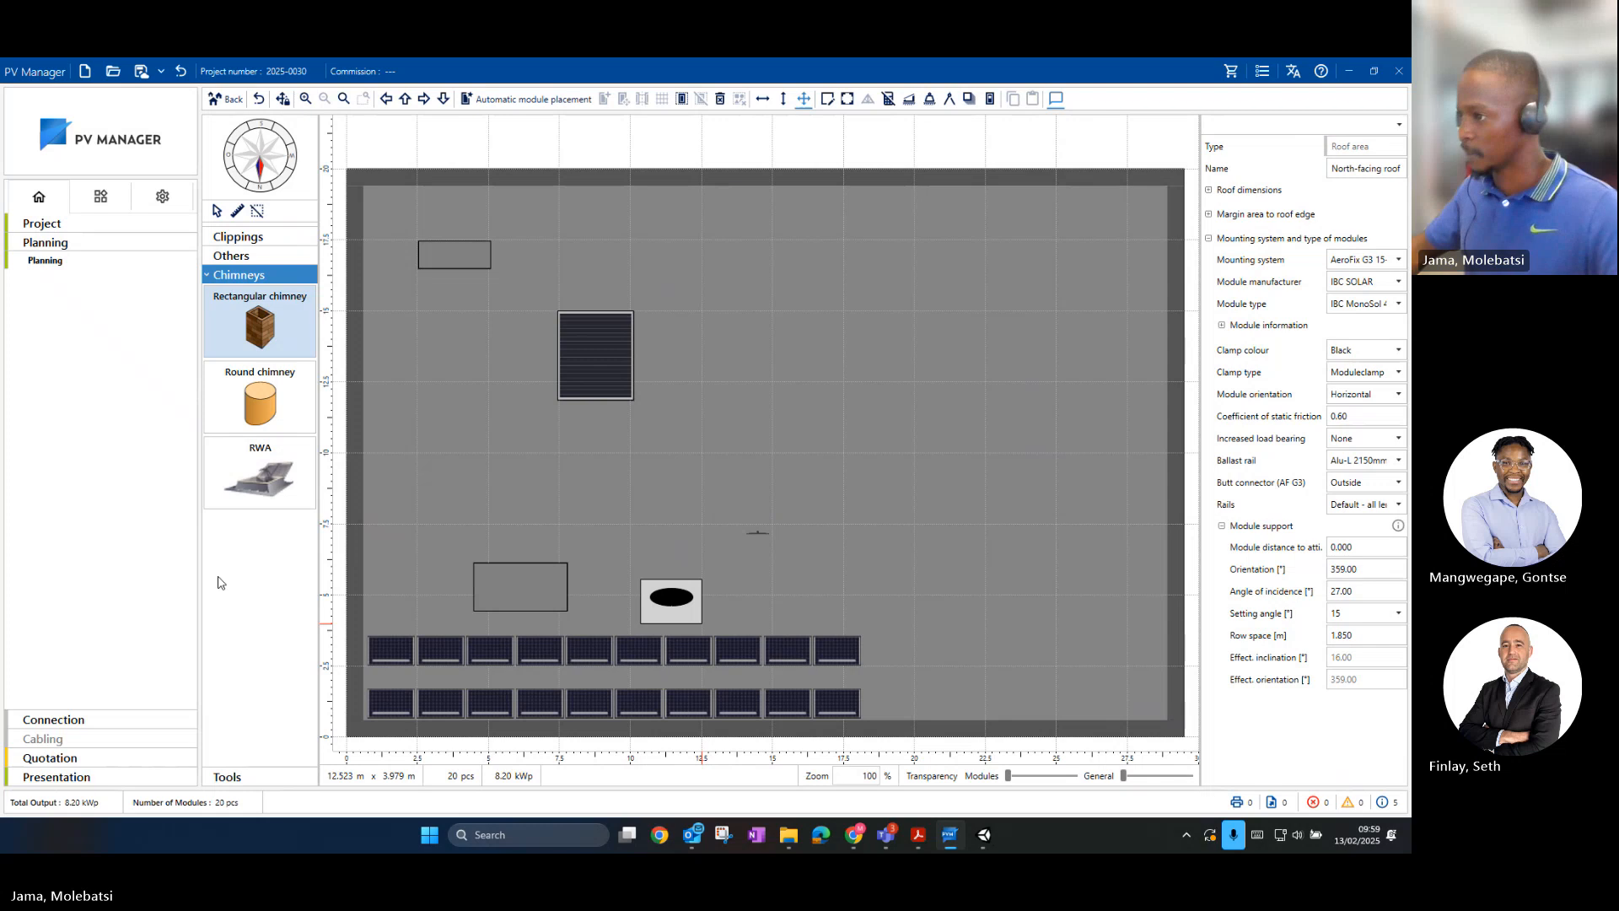
left_click(222, 353)
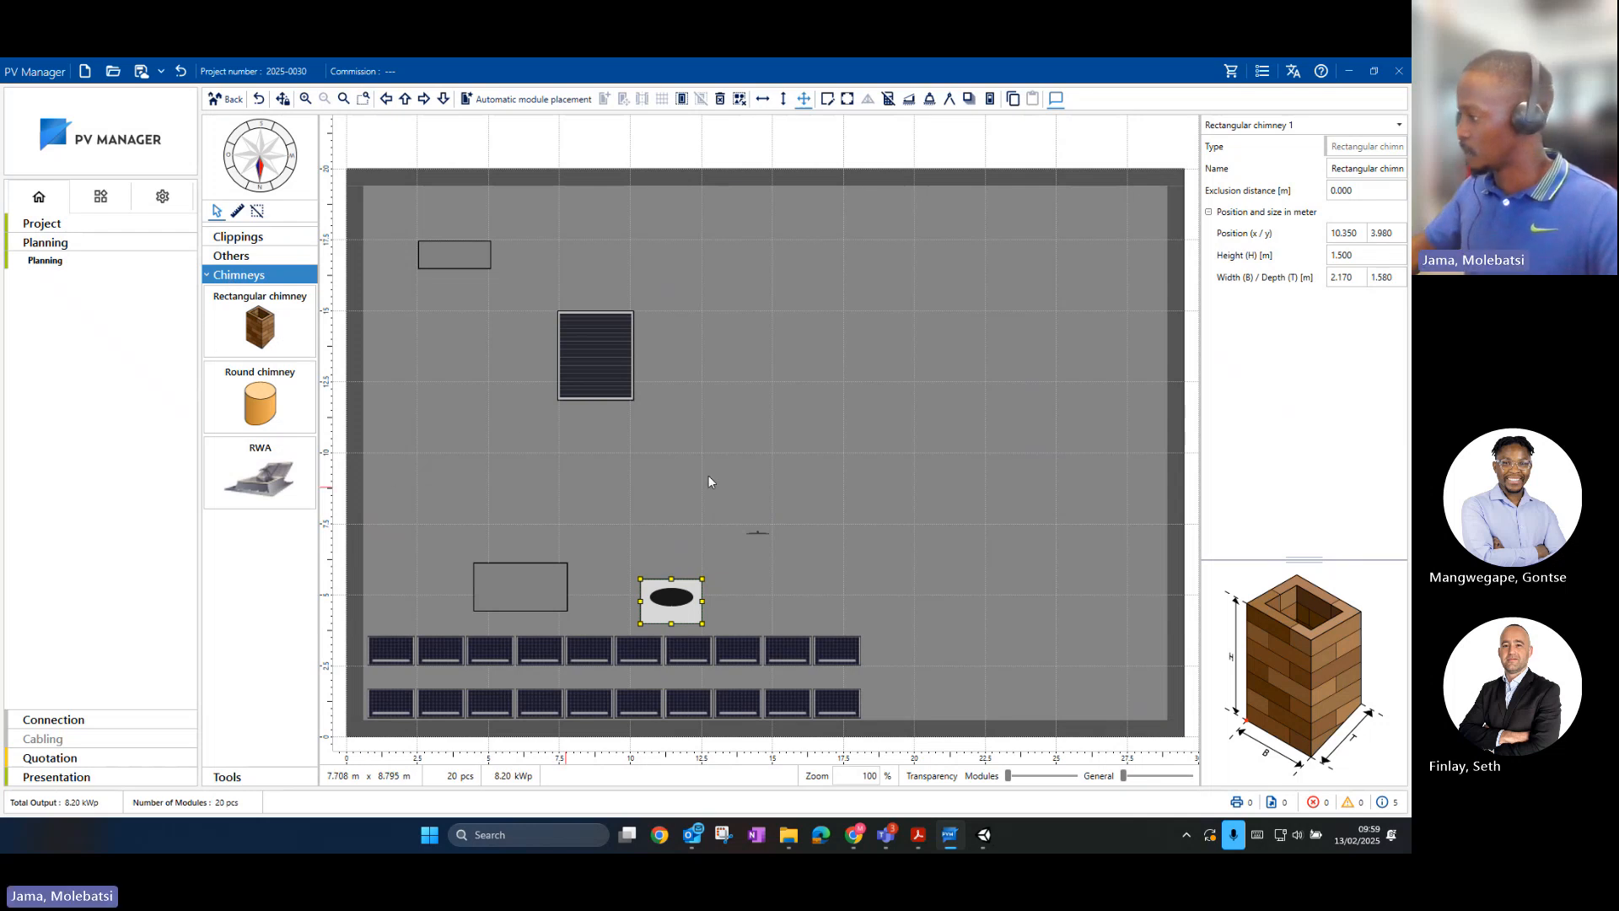
Step: Inspect the roof obstacles in the 3D view and run the sun animation to check their shadows on the modules
left_click(990, 842)
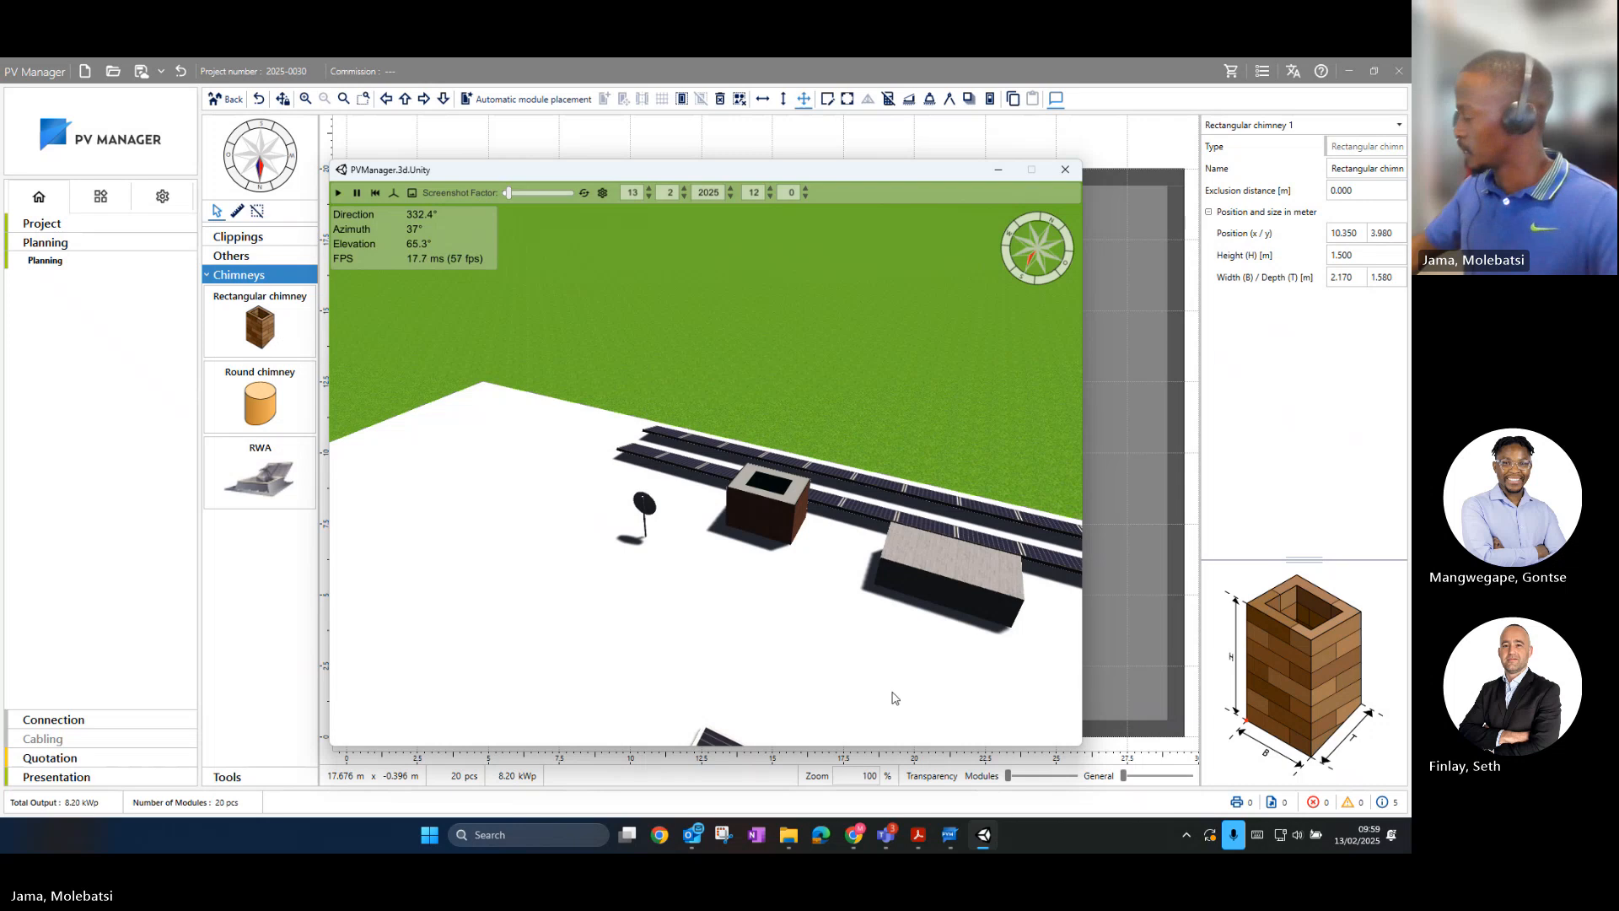
left_click_drag(919, 671, 669, 661)
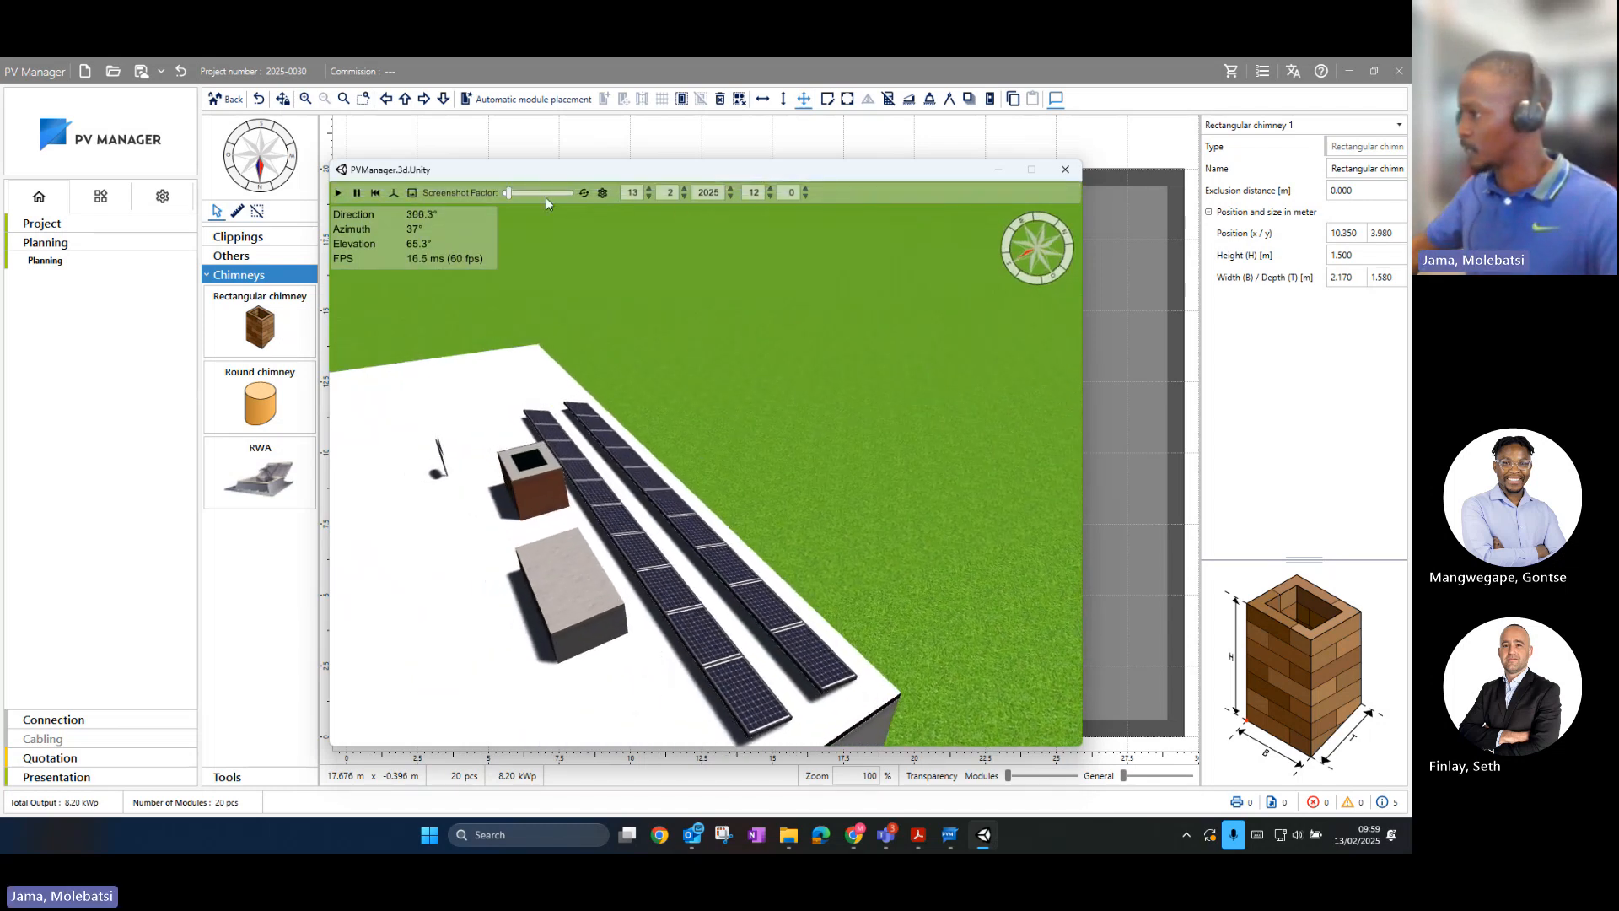
left_click(338, 192)
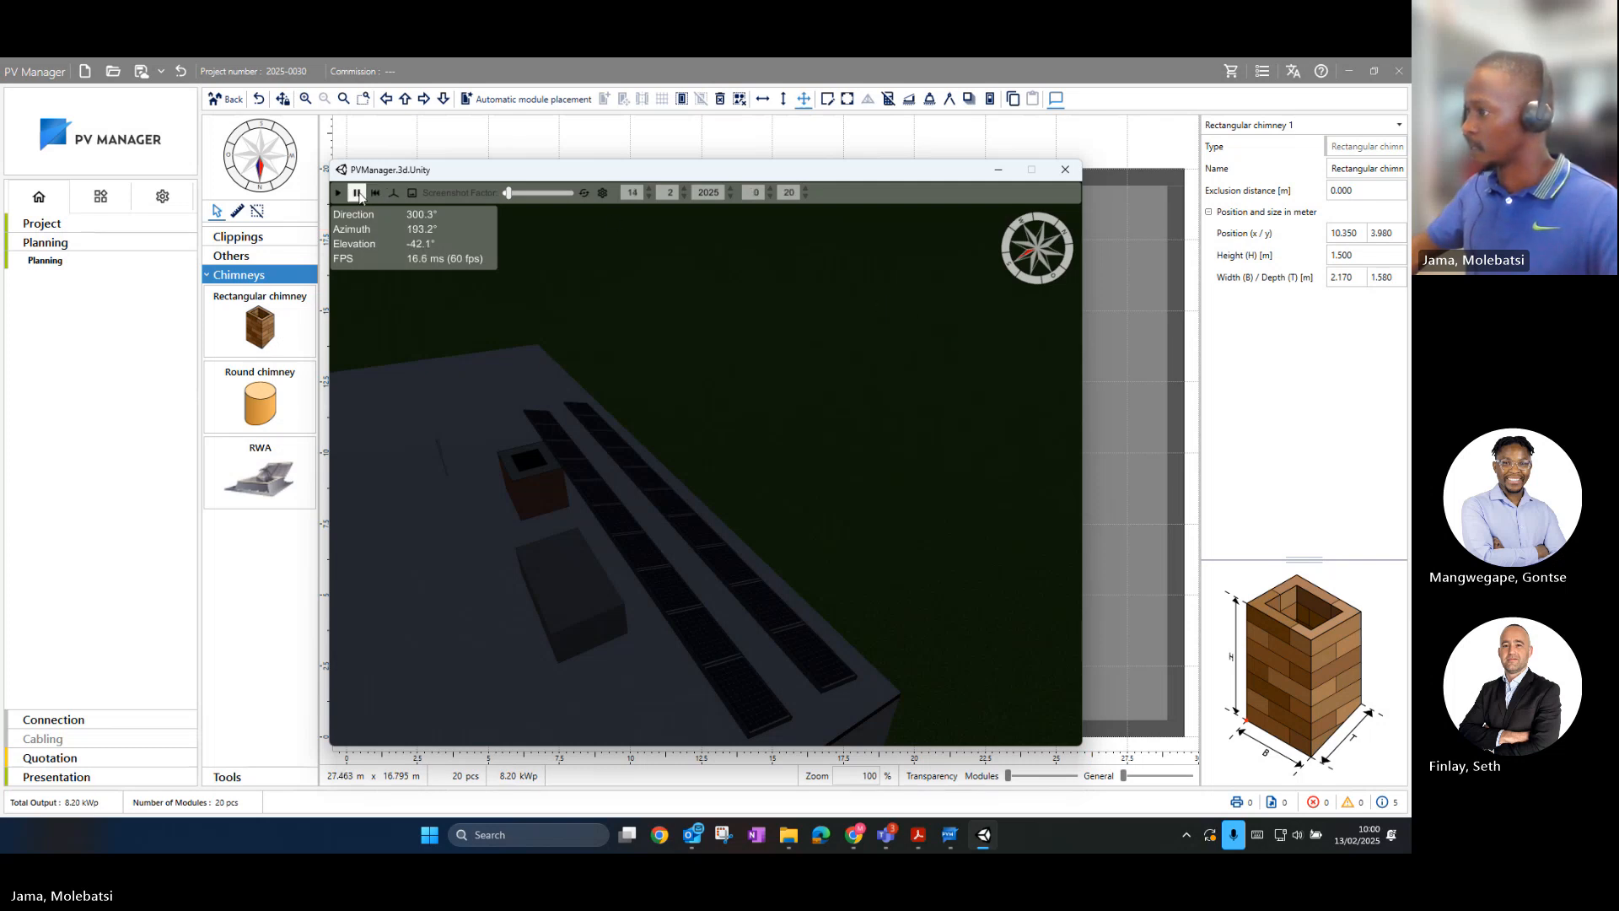
left_click(999, 171)
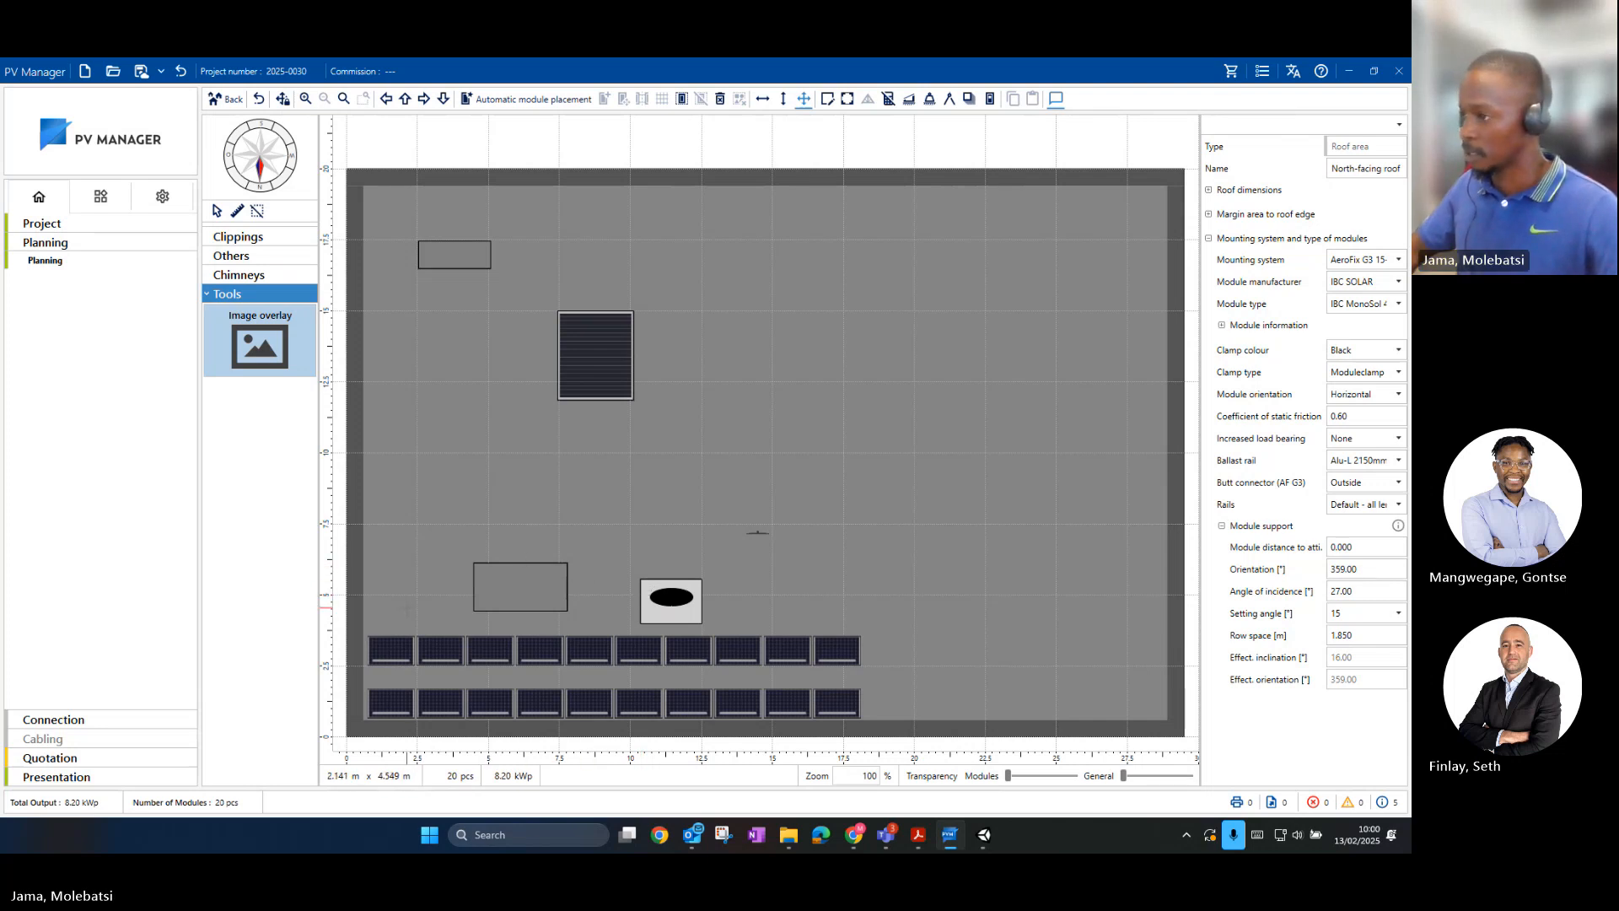
Step: Review the grid connection conditions, including the German EEC 2012 § 6 options, and the group allocation of the north-facing roof
left_click(93, 727)
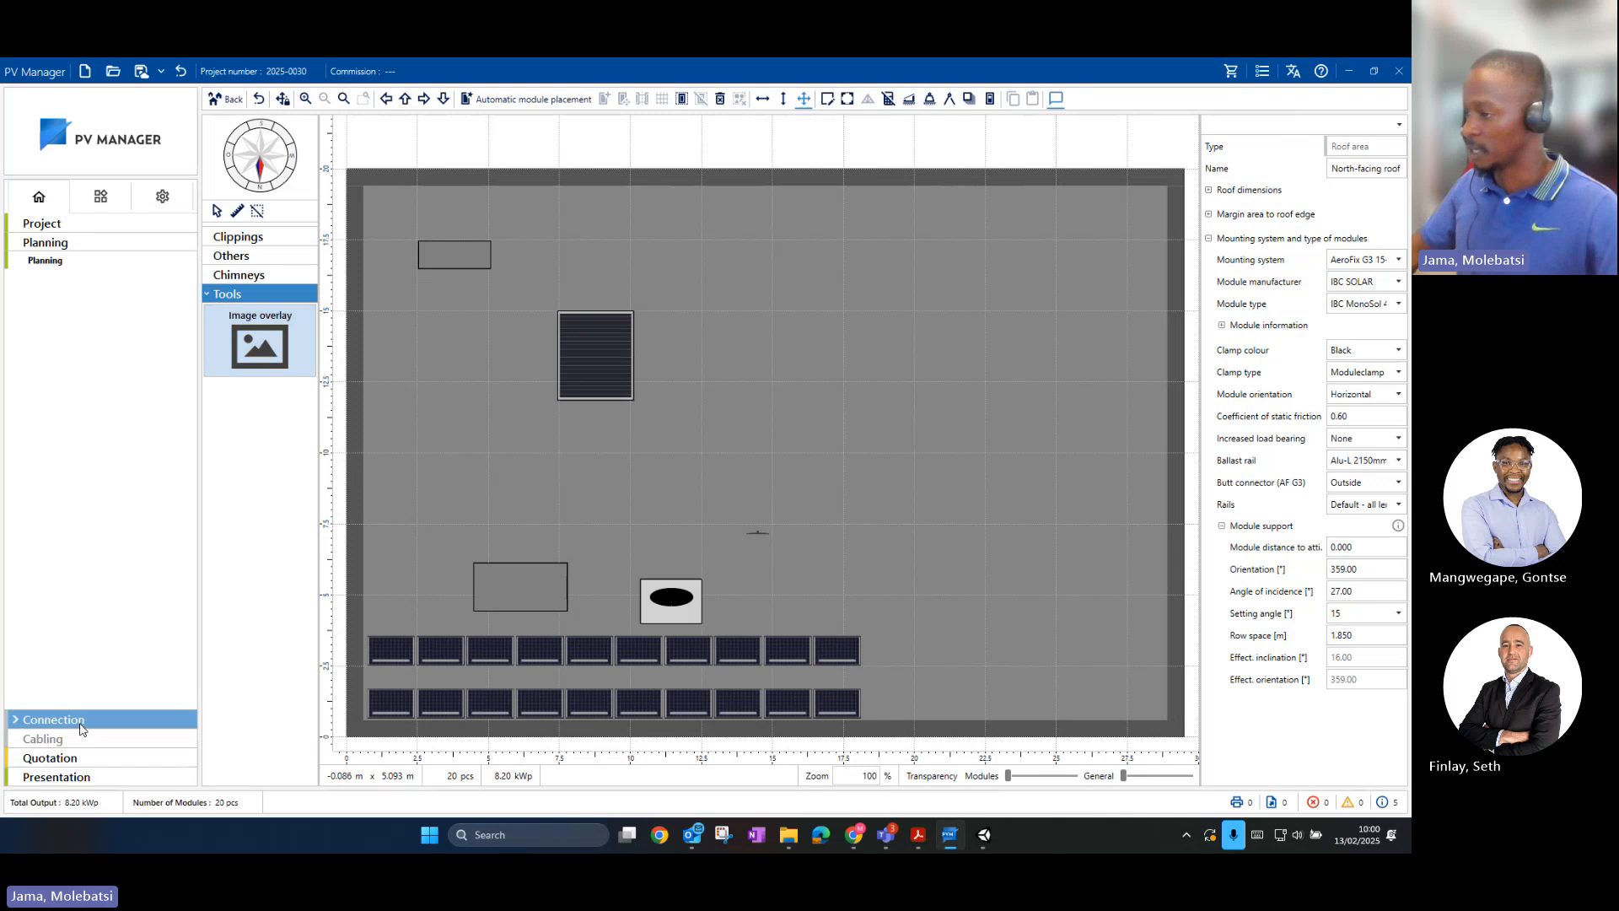
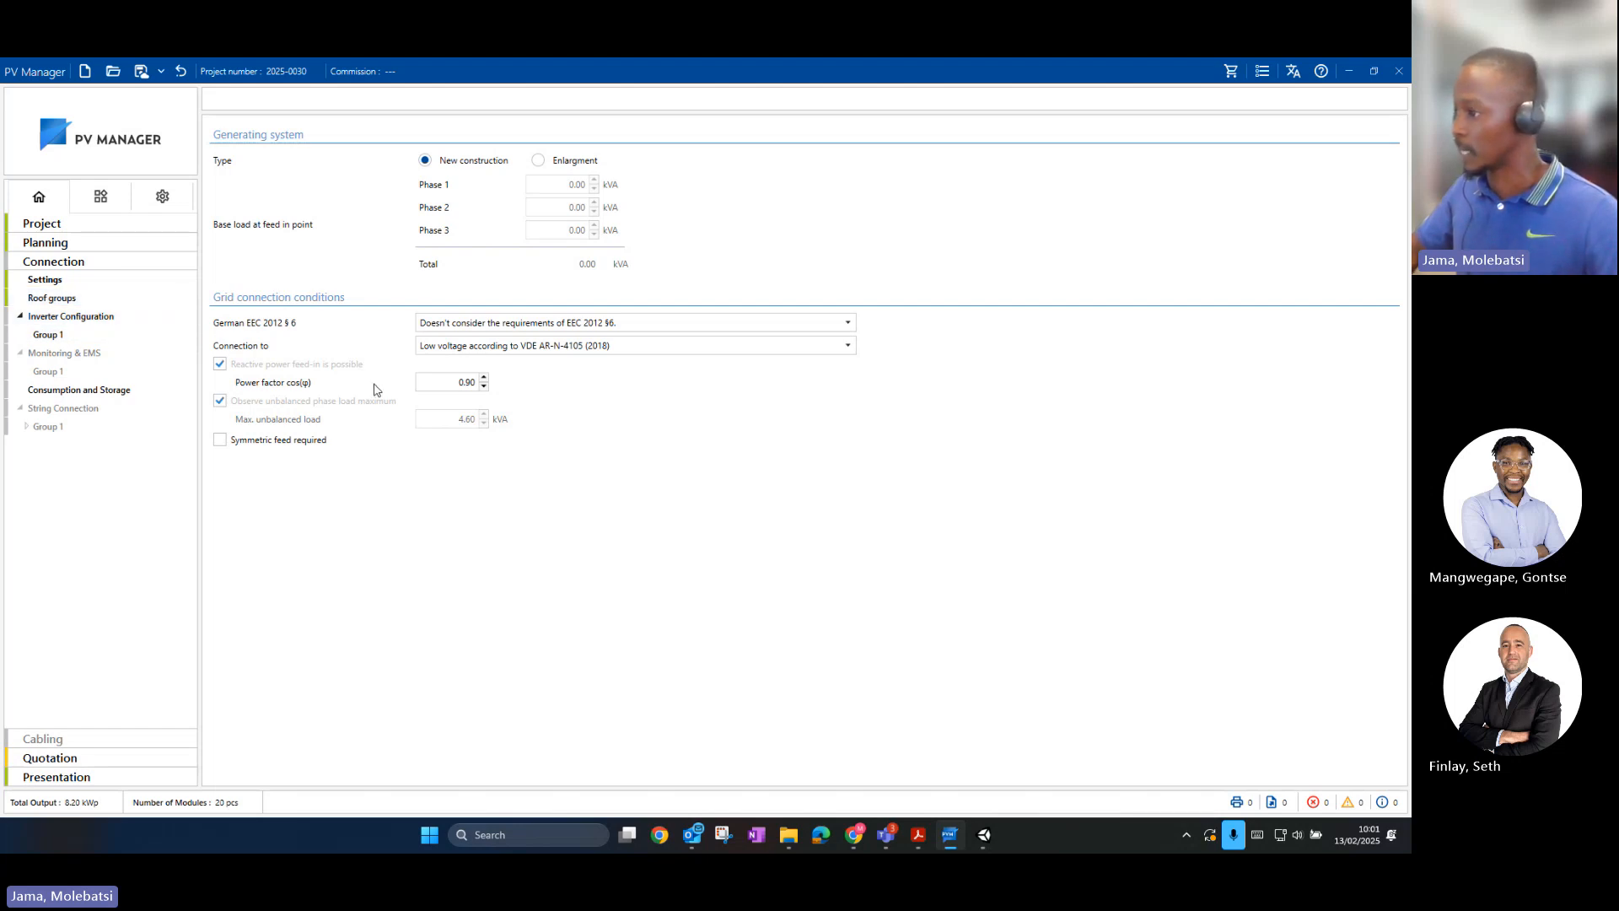
left_click(438, 330)
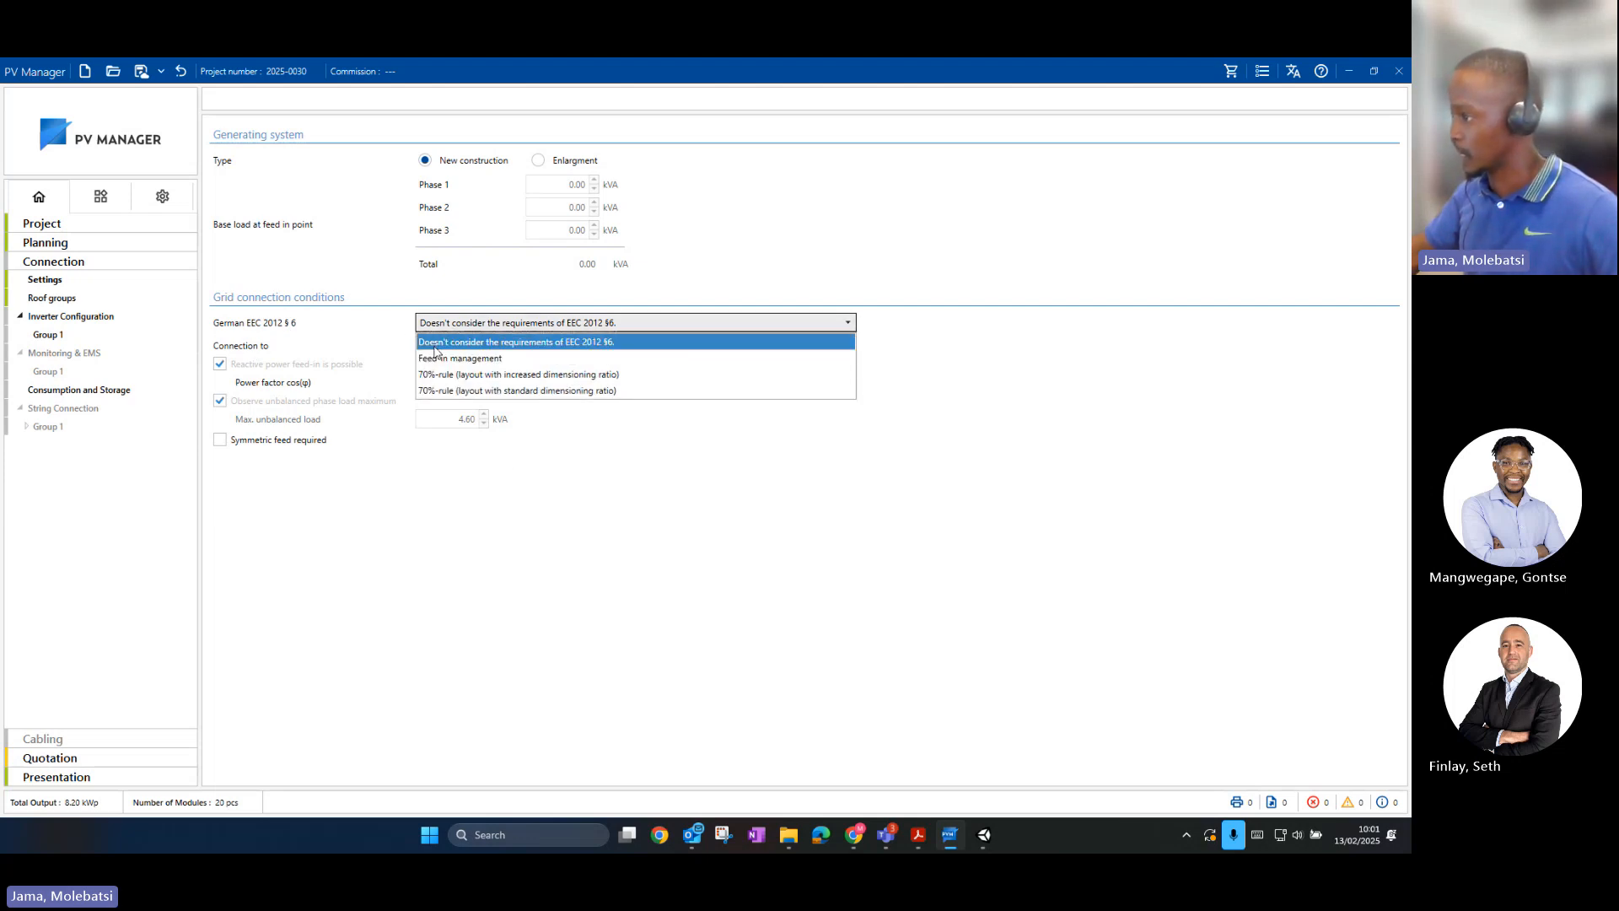
left_click(448, 328)
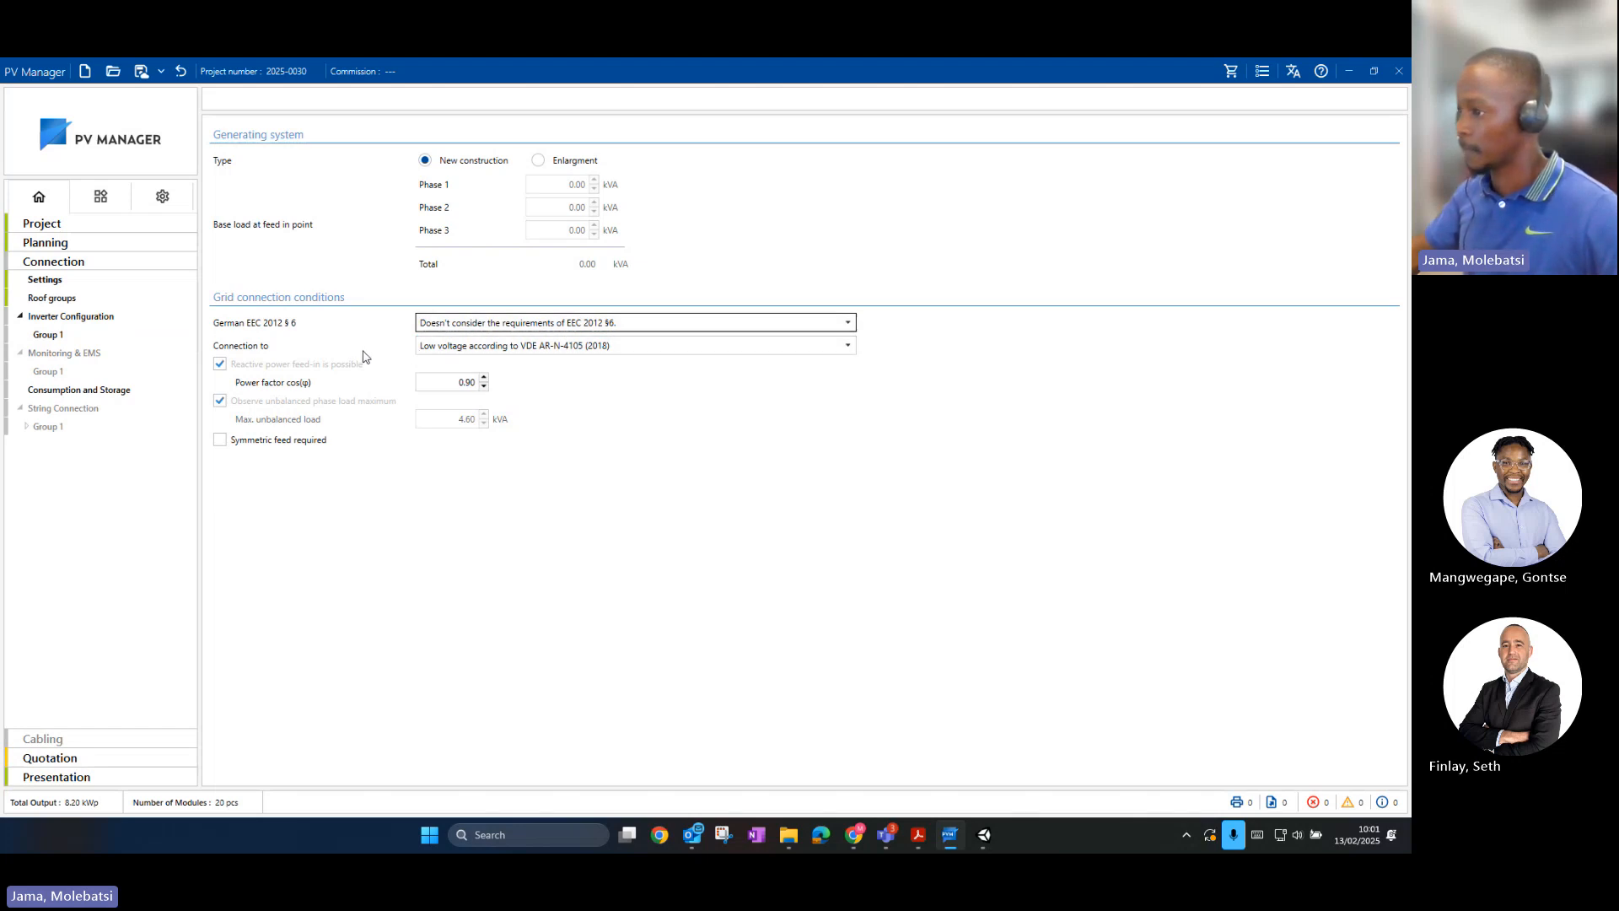
left_click(95, 302)
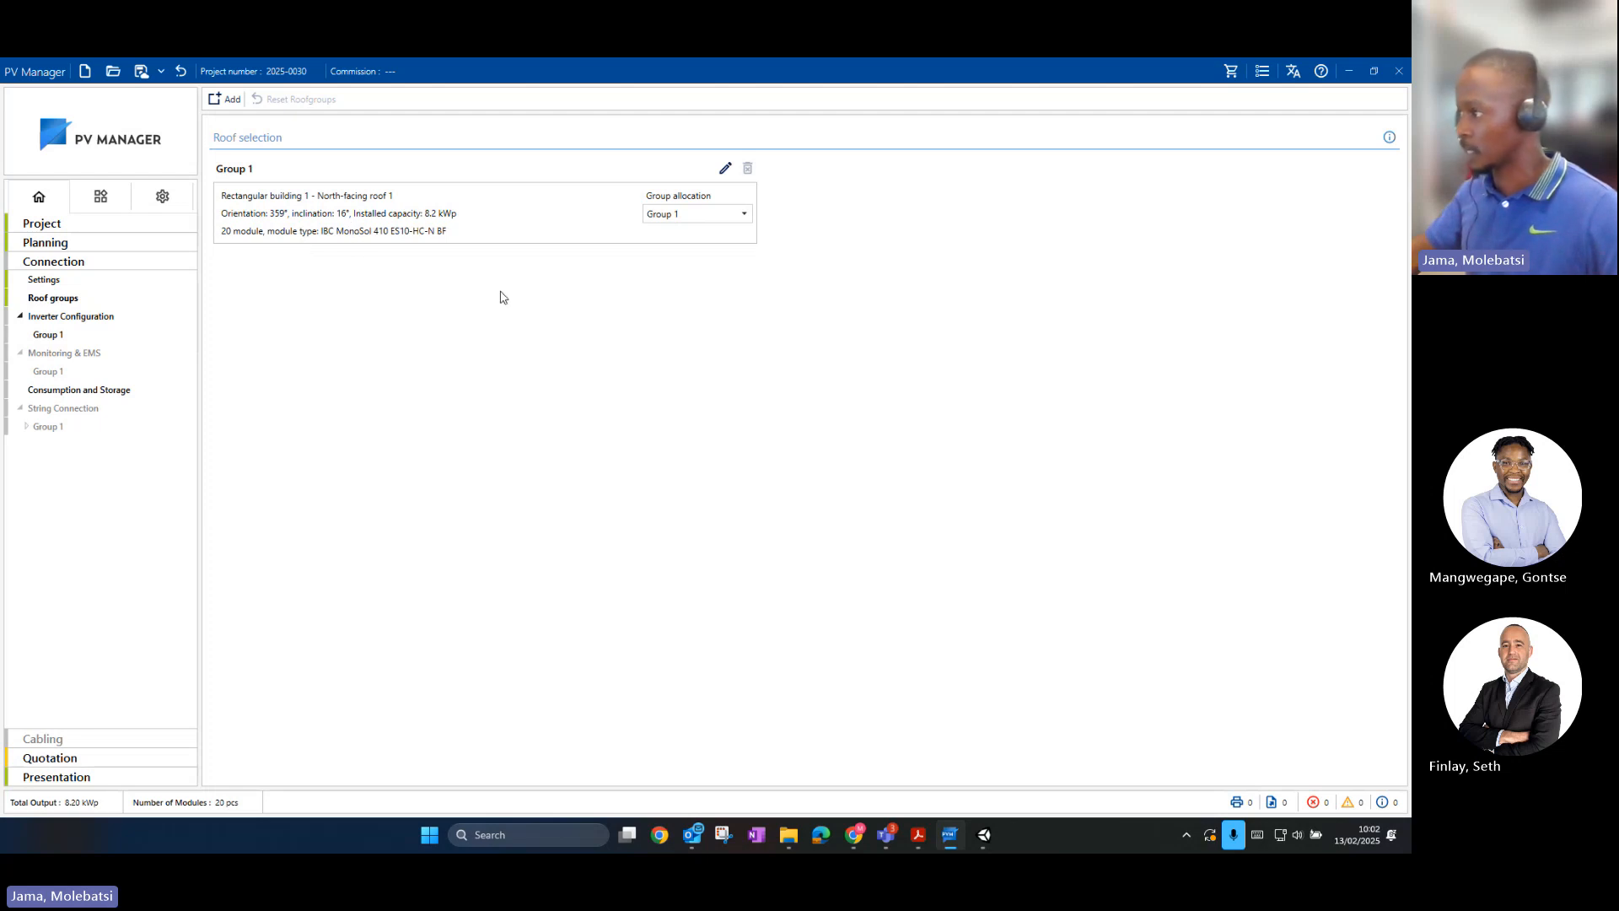
left_click(742, 216)
left_click(644, 300)
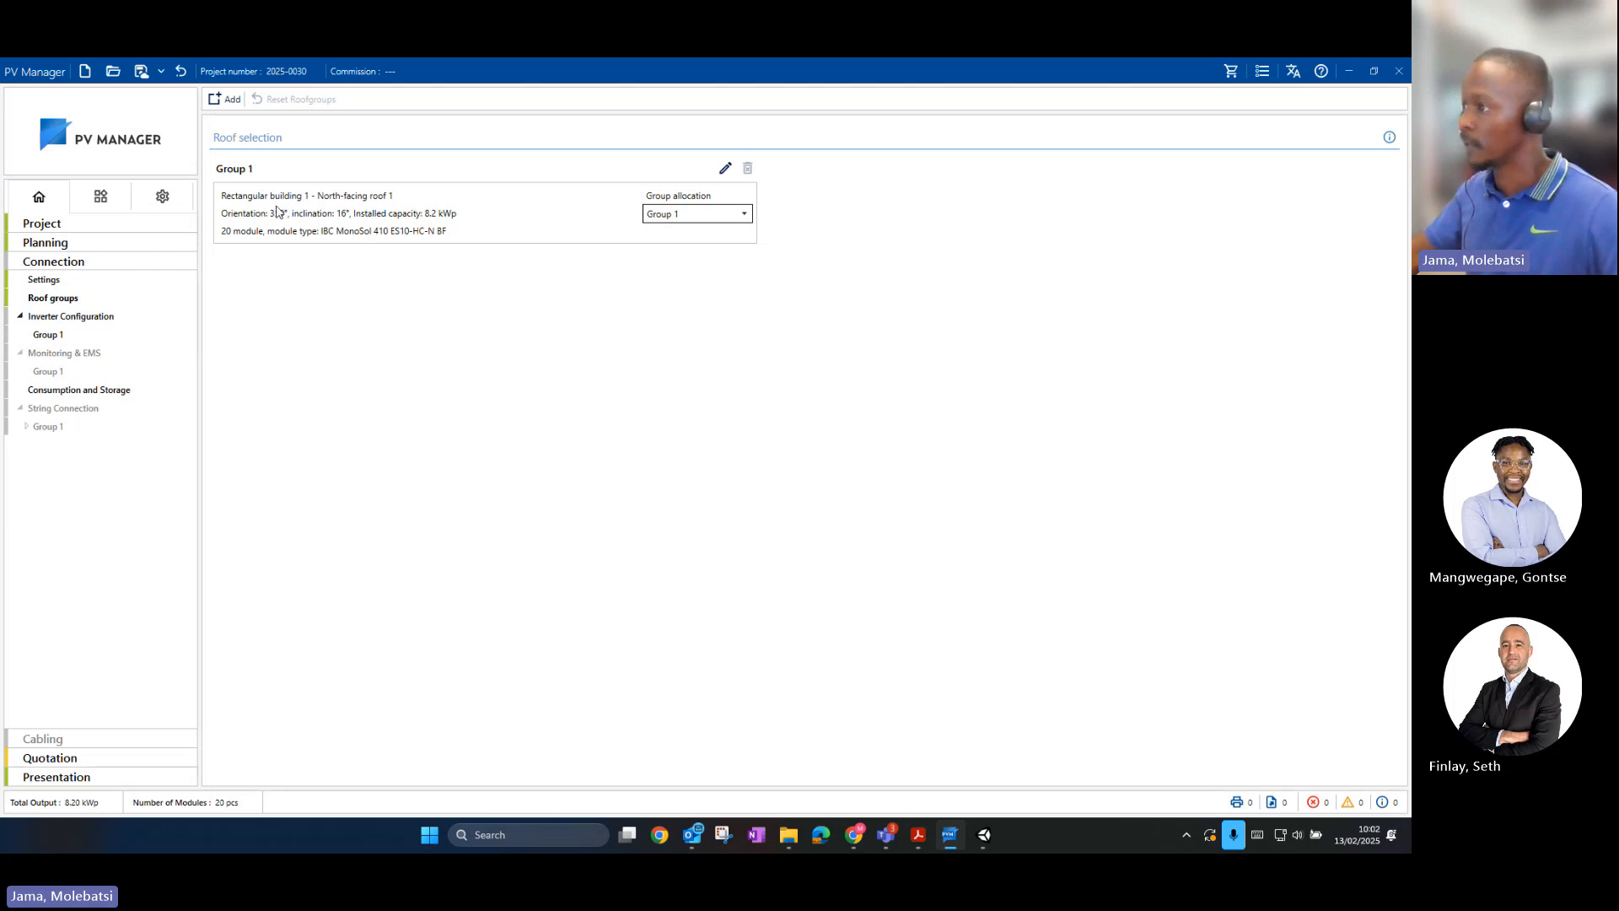
Step: Review the inverter configuration details of Group 1 and open the group's inverter settings
left_click(66, 317)
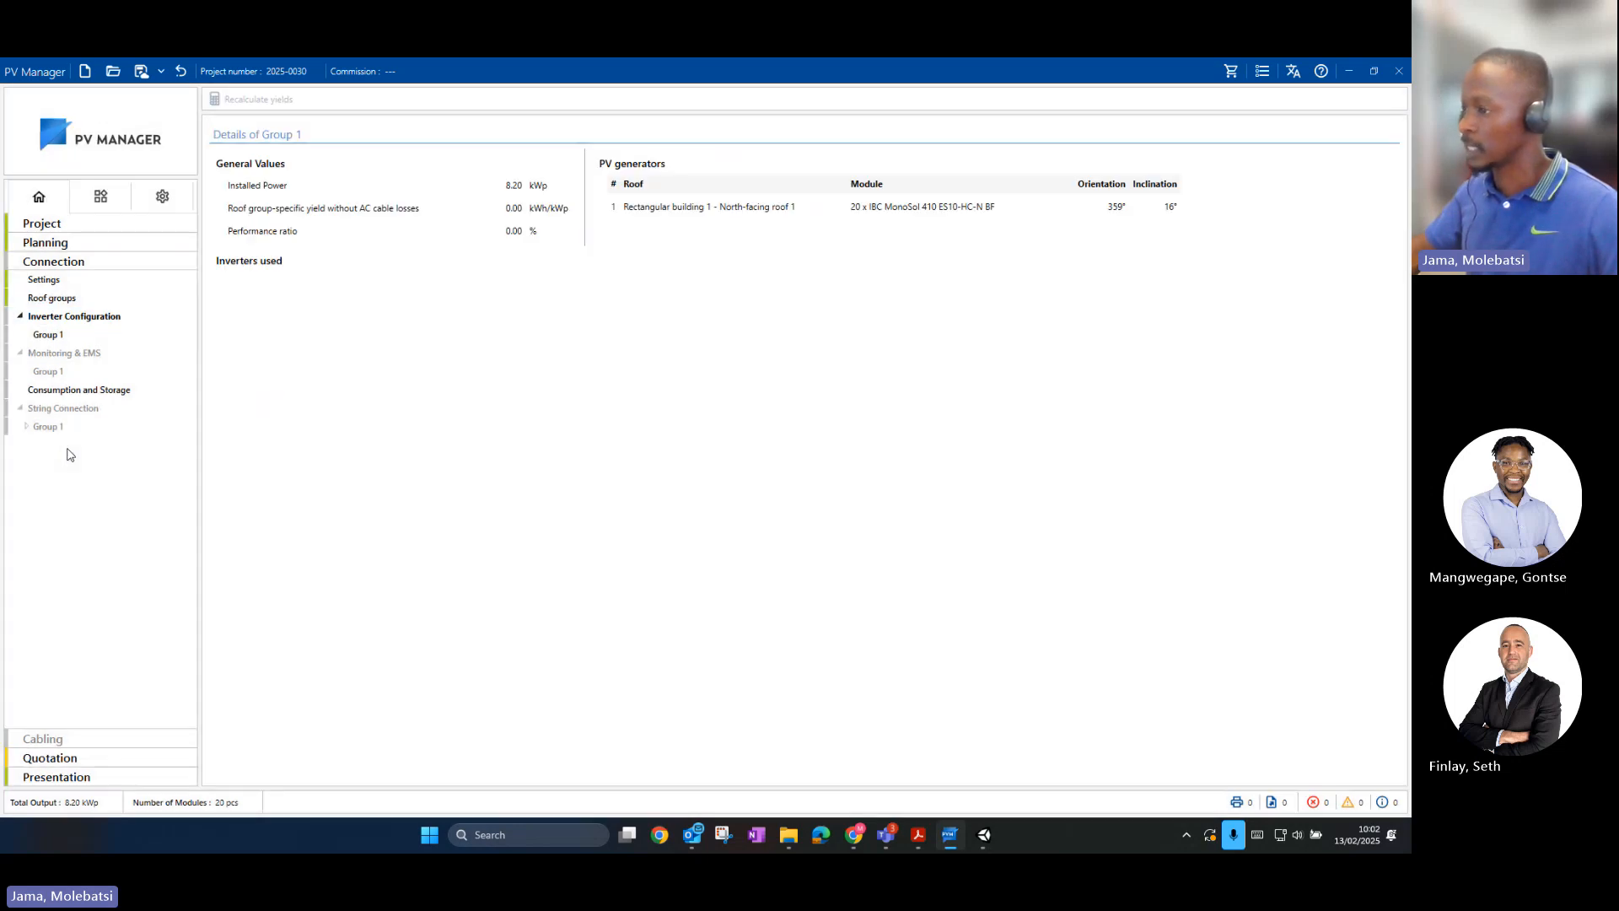
left_click(45, 337)
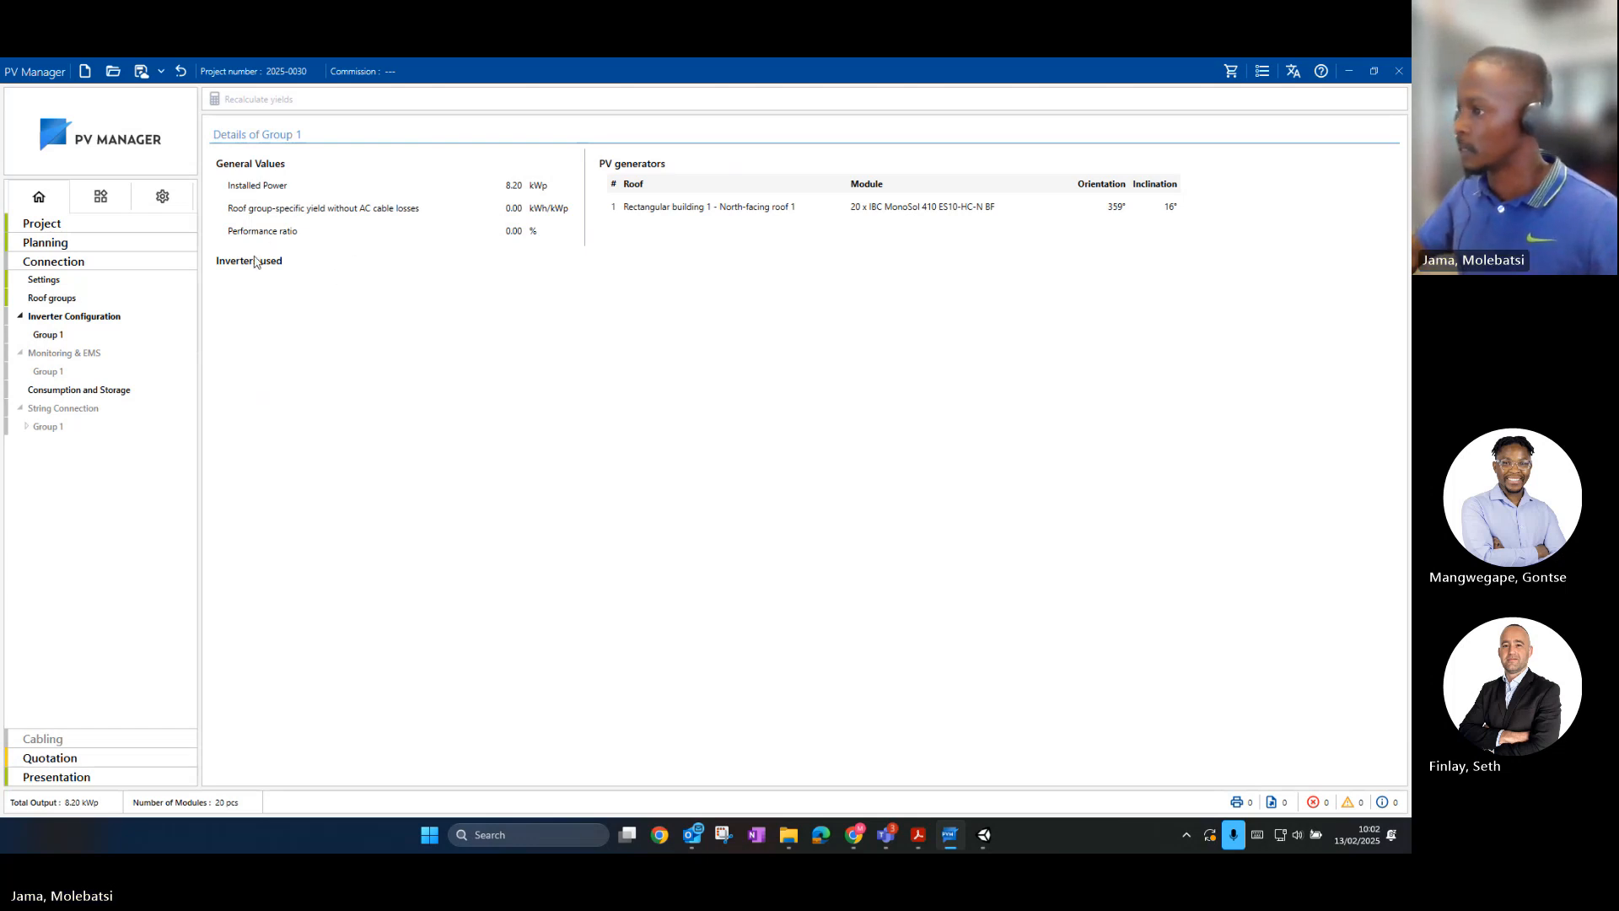
left_click(71, 336)
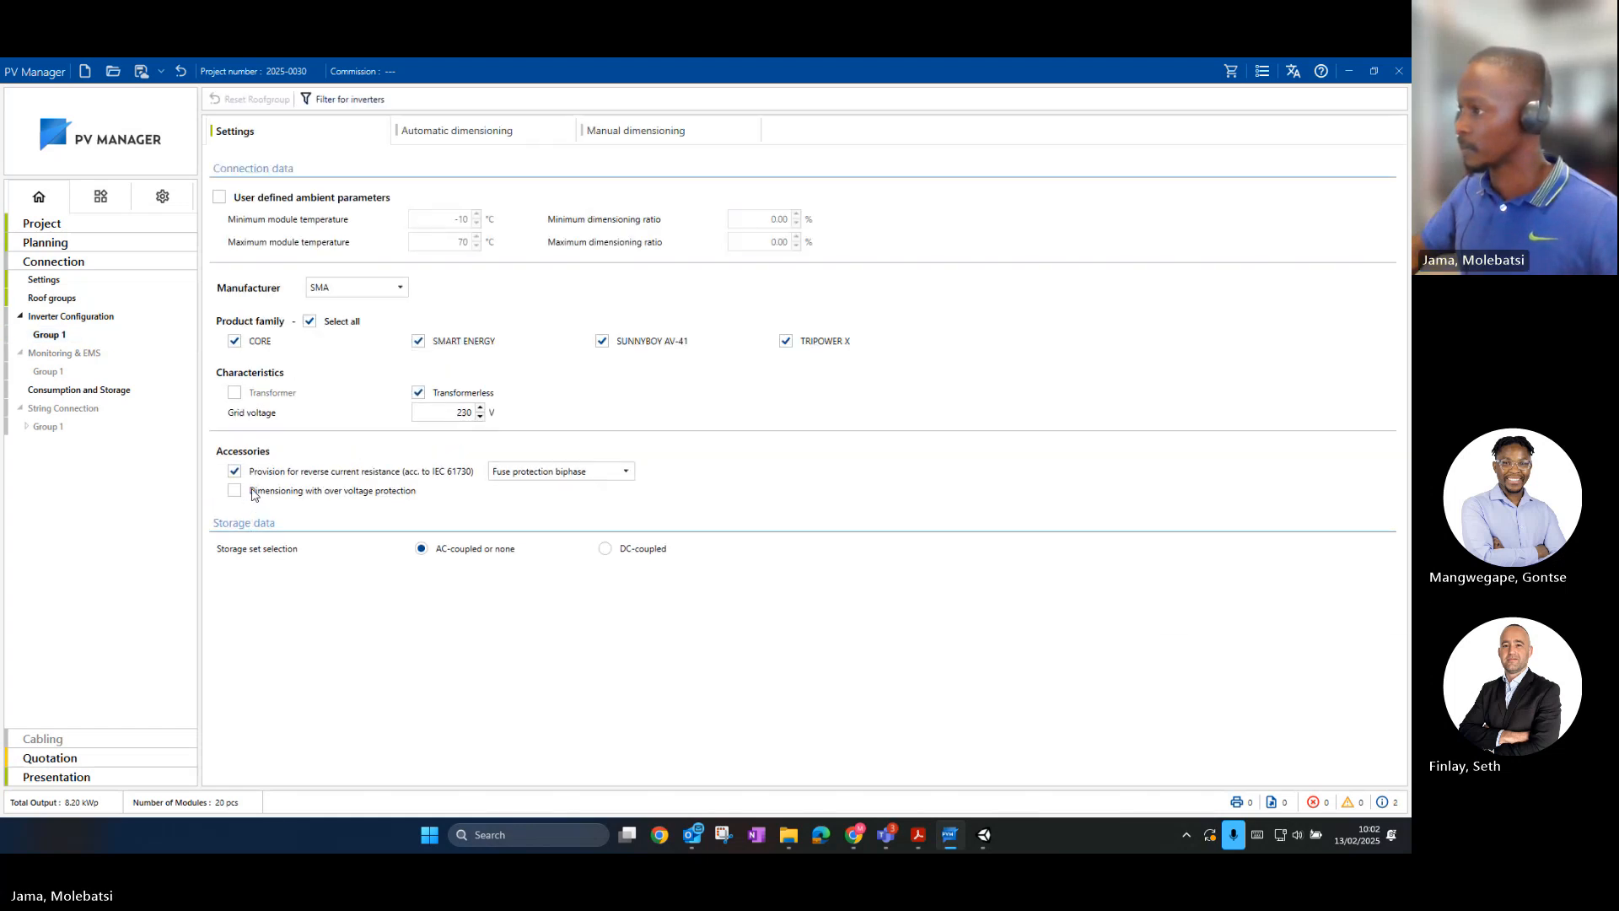
Step: Set the inverter manufacturer for Group 1 to FRONIUS
left_click(377, 291)
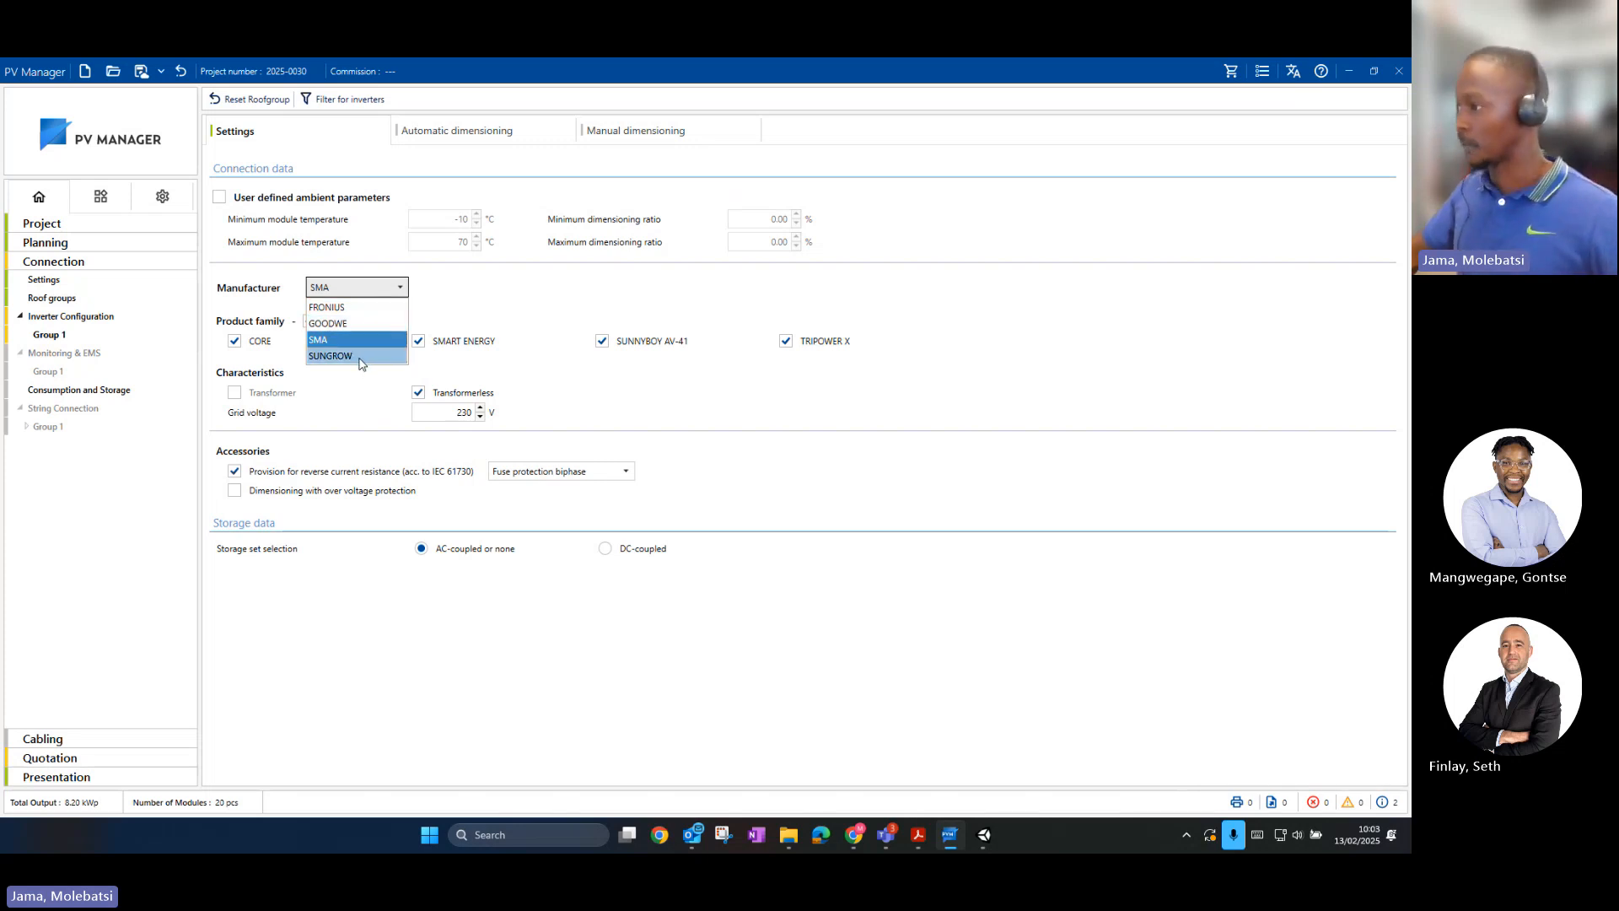
left_click(453, 308)
left_click(356, 288)
left_click(341, 321)
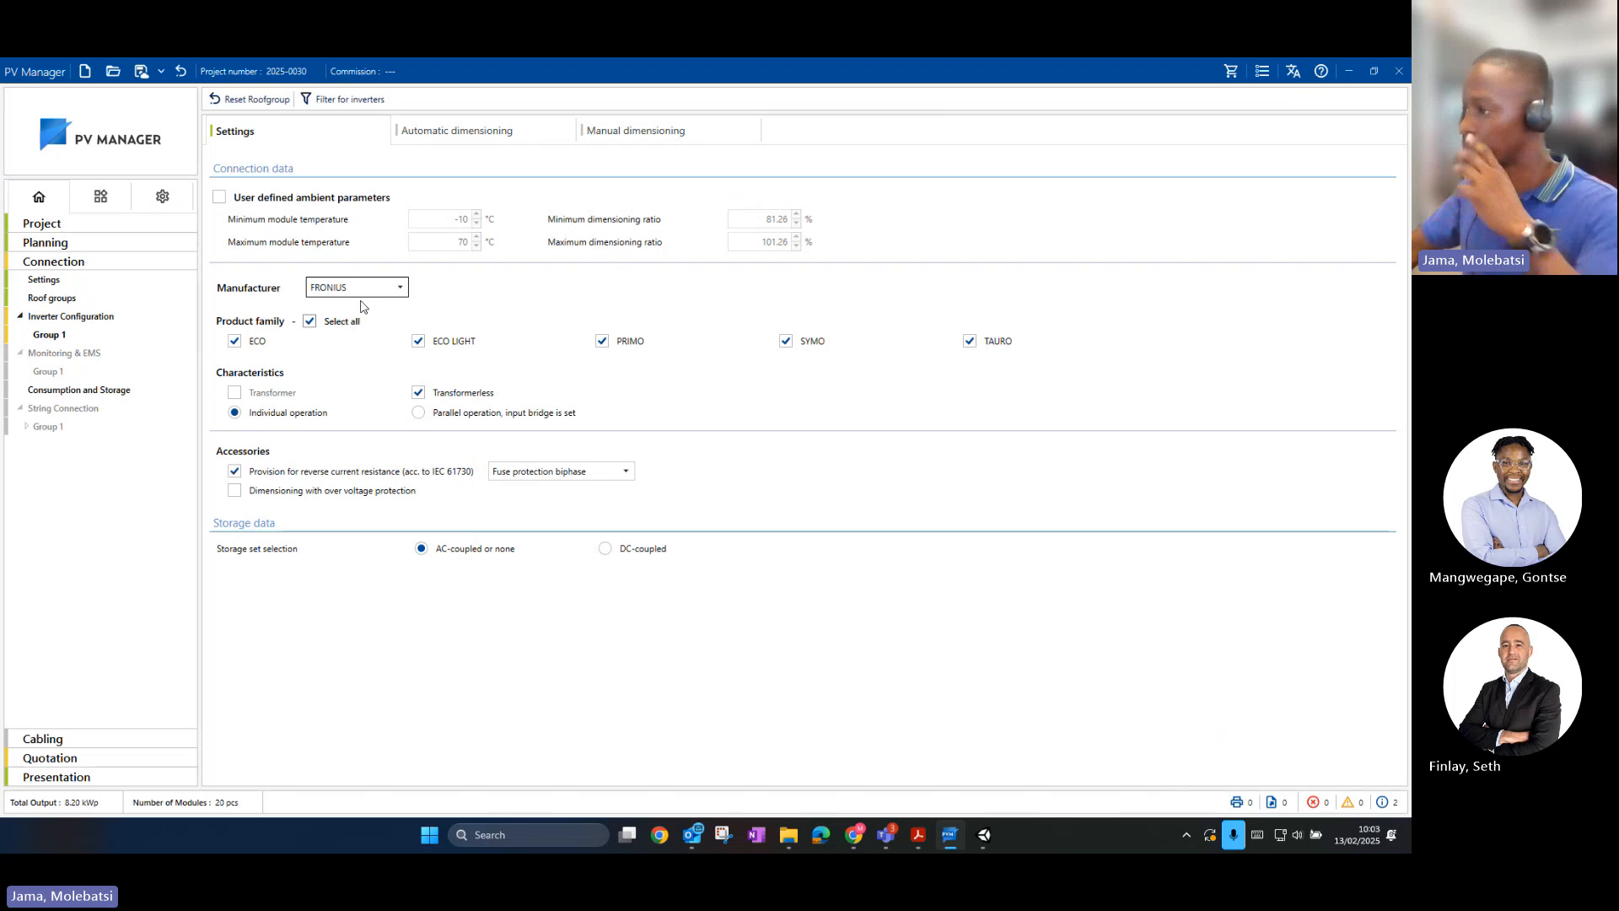
Step: Examine the grading options for inverter connection proposals under automatic dimensioning
left_click(442, 139)
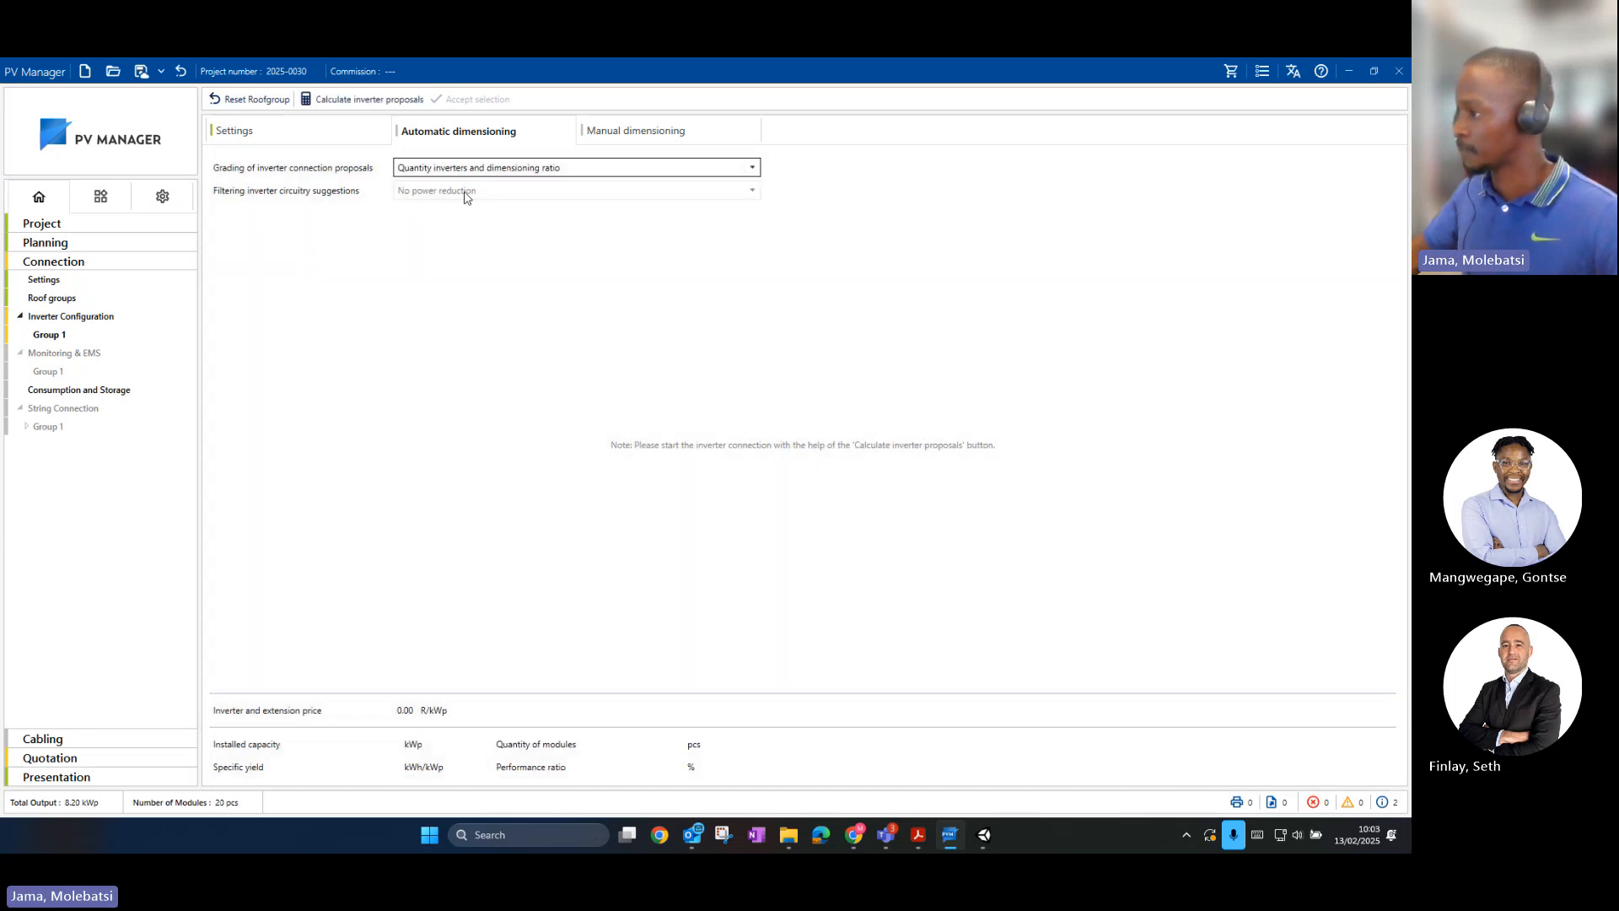
left_click(449, 169)
left_click(450, 173)
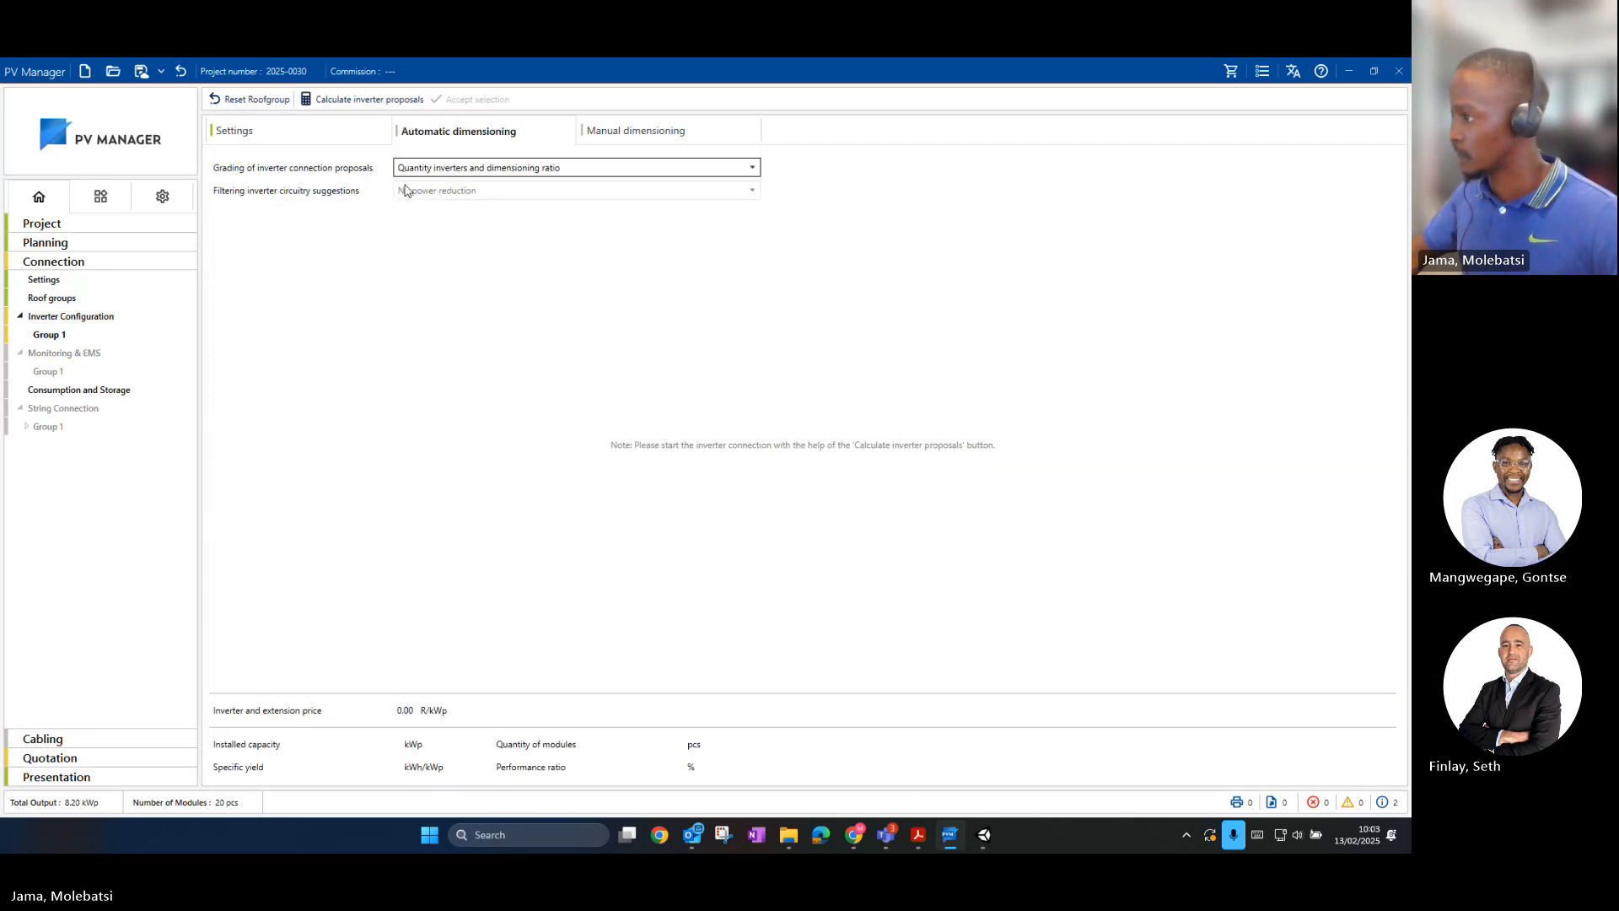
left_click(408, 173)
left_click(337, 144)
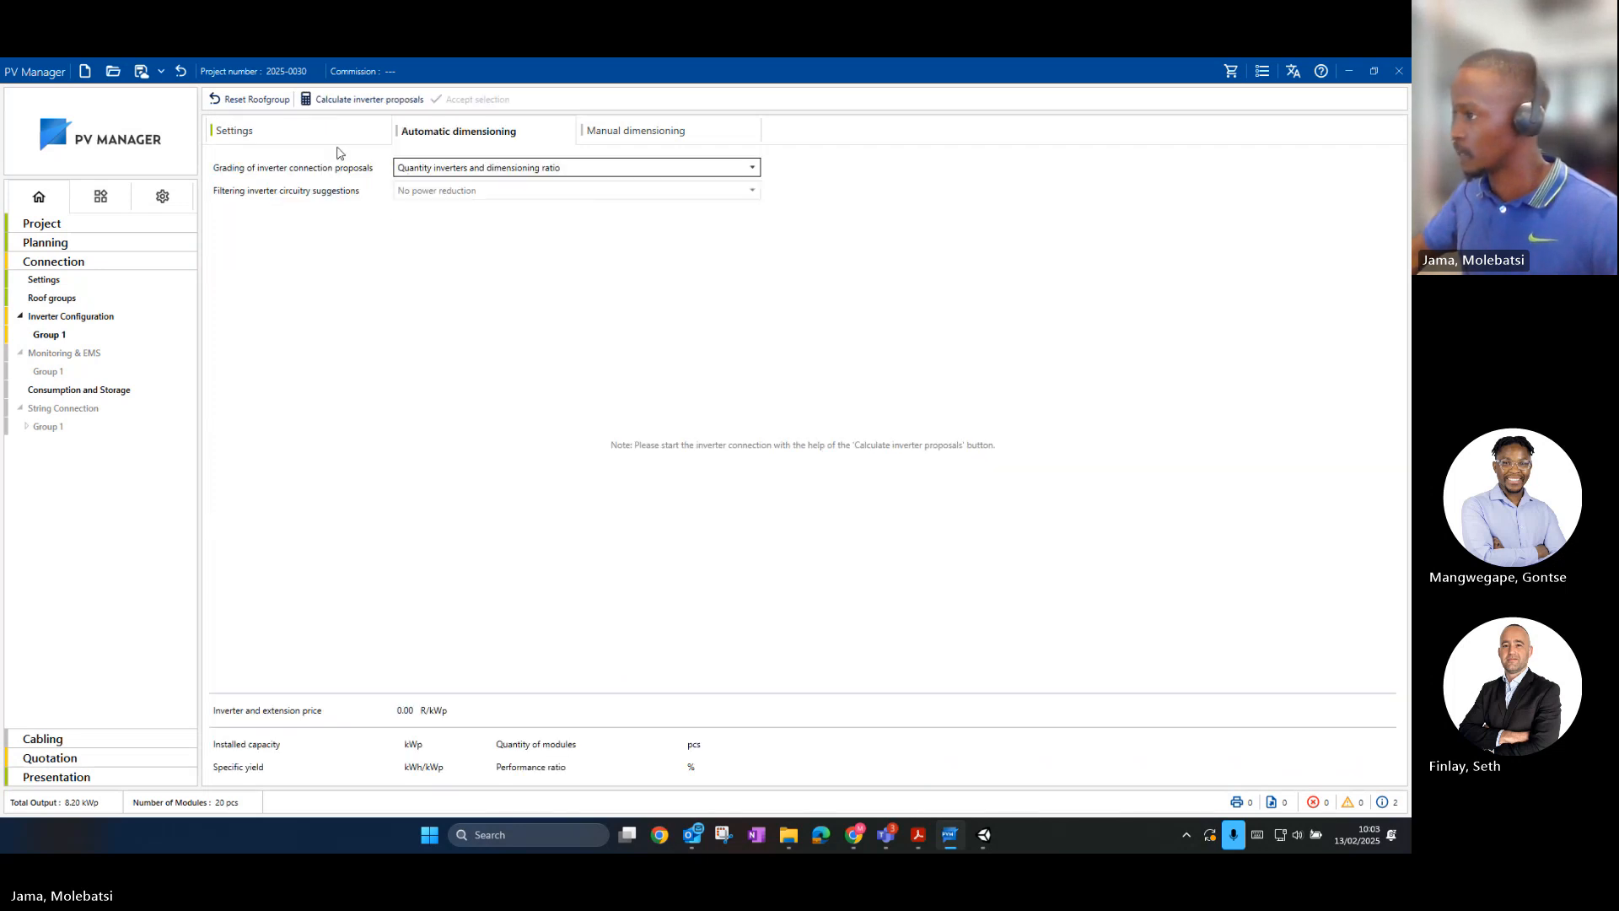
Step: Switch the inverter manufacturer for Group 1 to GOODWE
left_click(339, 143)
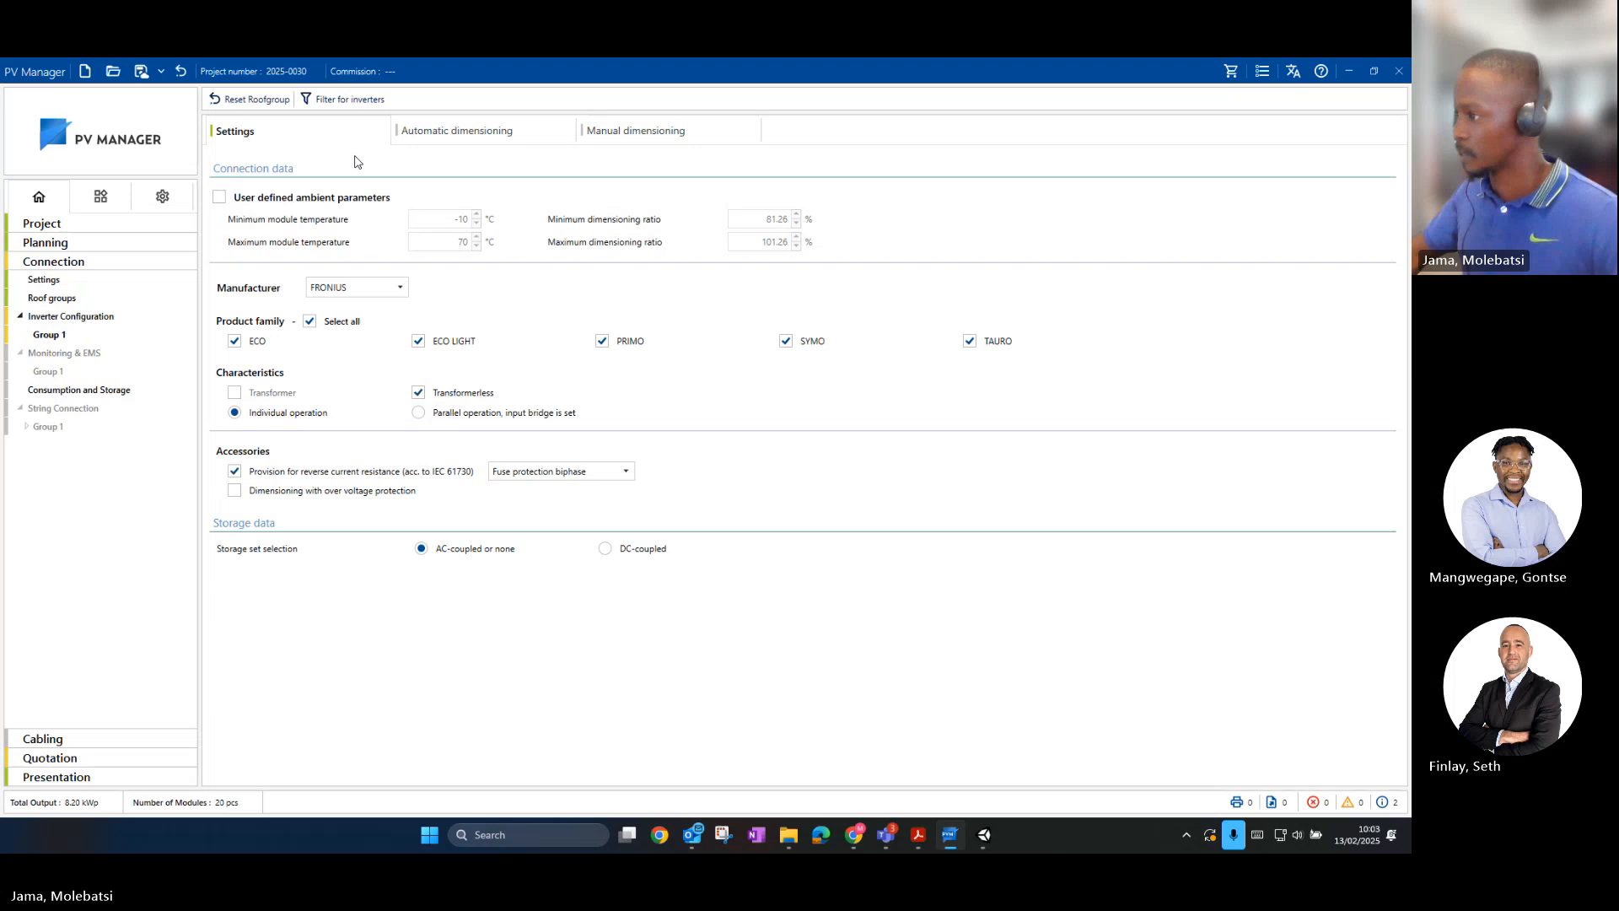
left_click(397, 288)
left_click(338, 322)
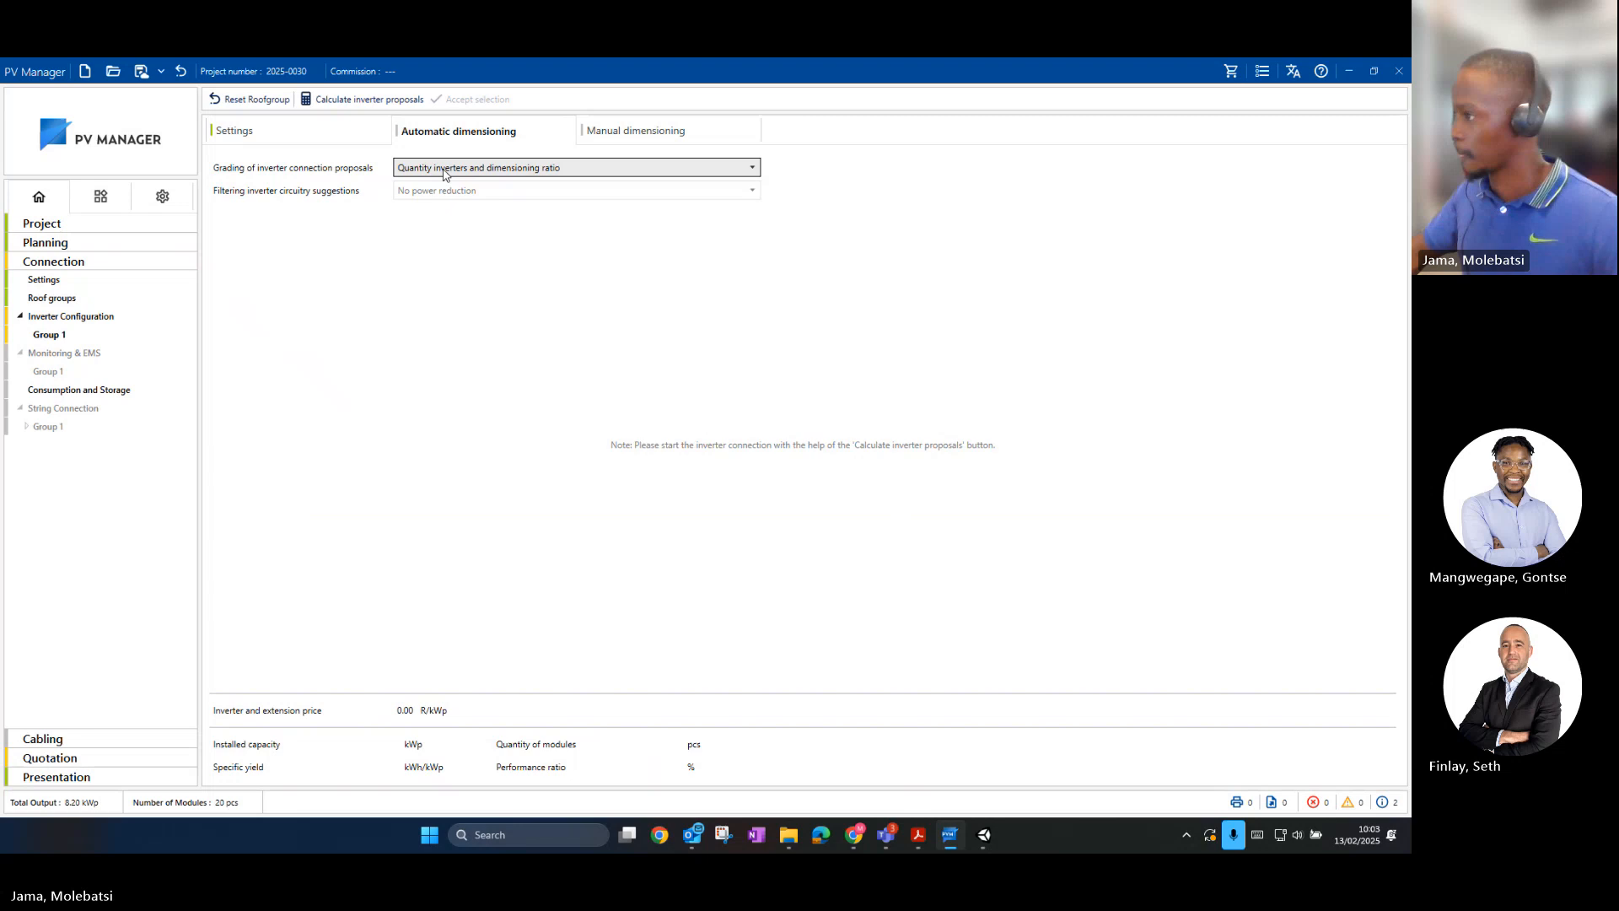
Step: Compare the automatic grading options with the manual dimensioning view, keeping the grading at Quantity inverters and dimensioning ratio
left_click(444, 171)
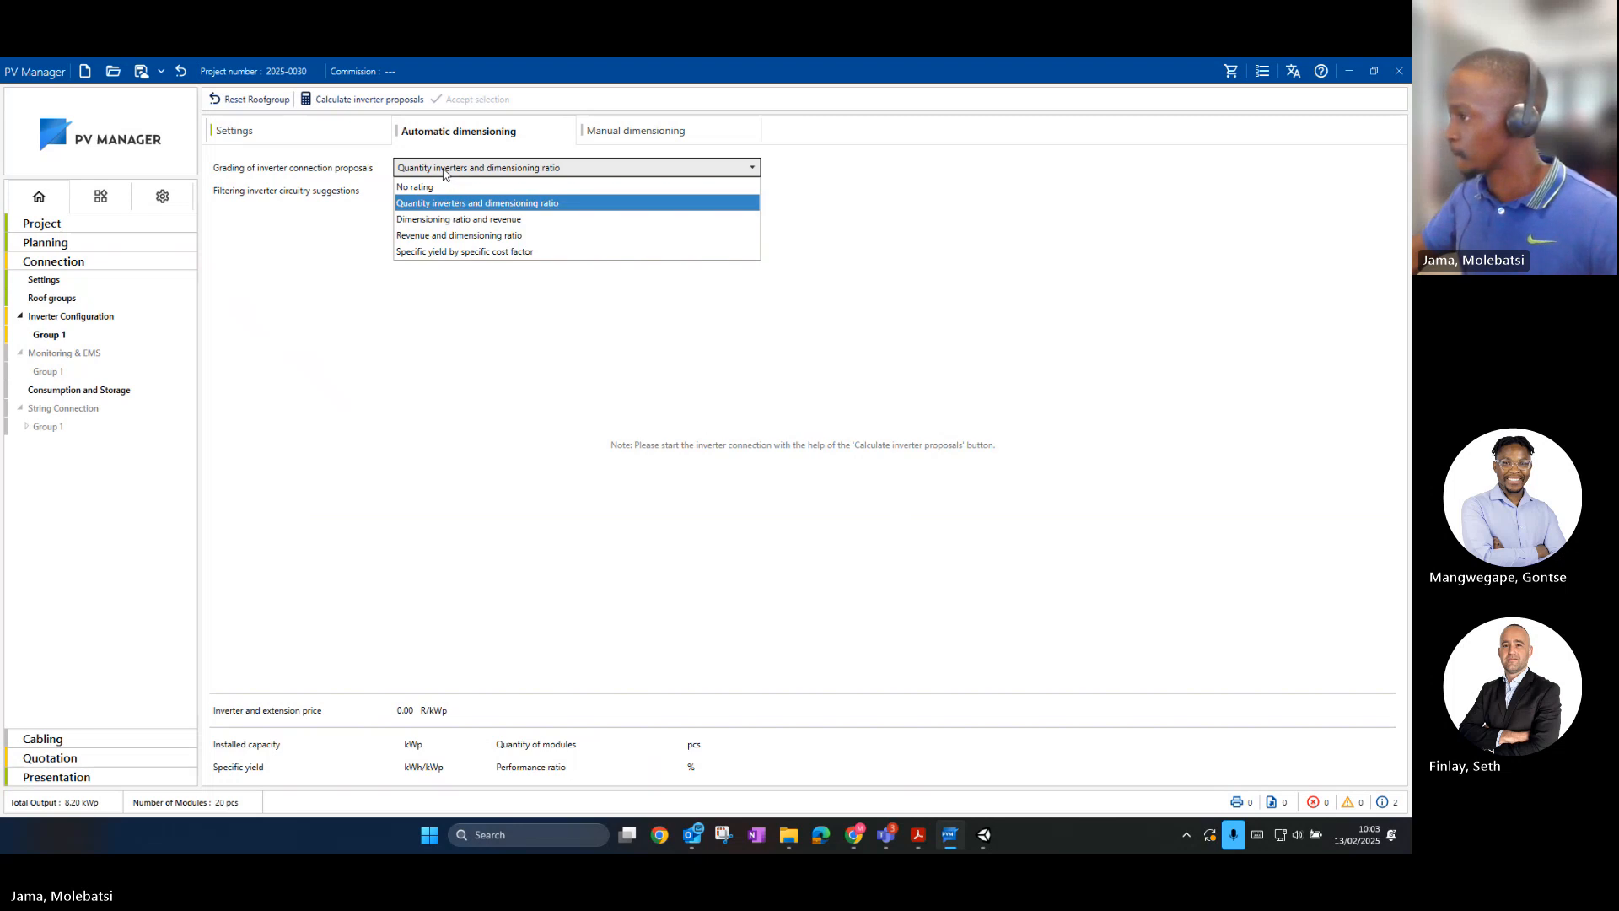
left_click(444, 171)
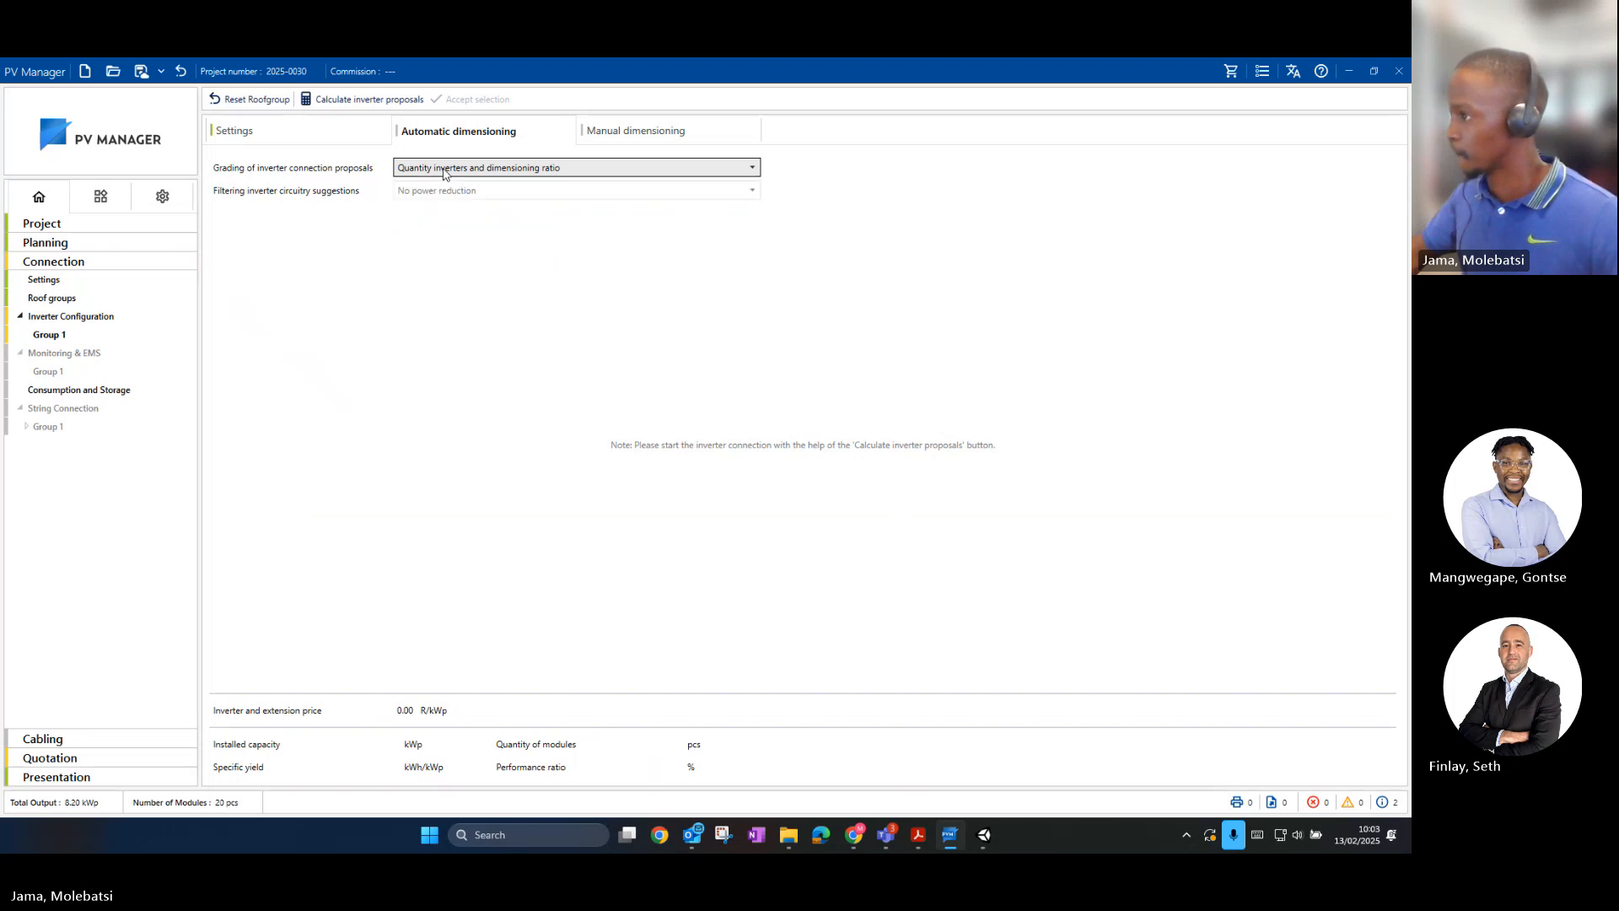
left_click(369, 135)
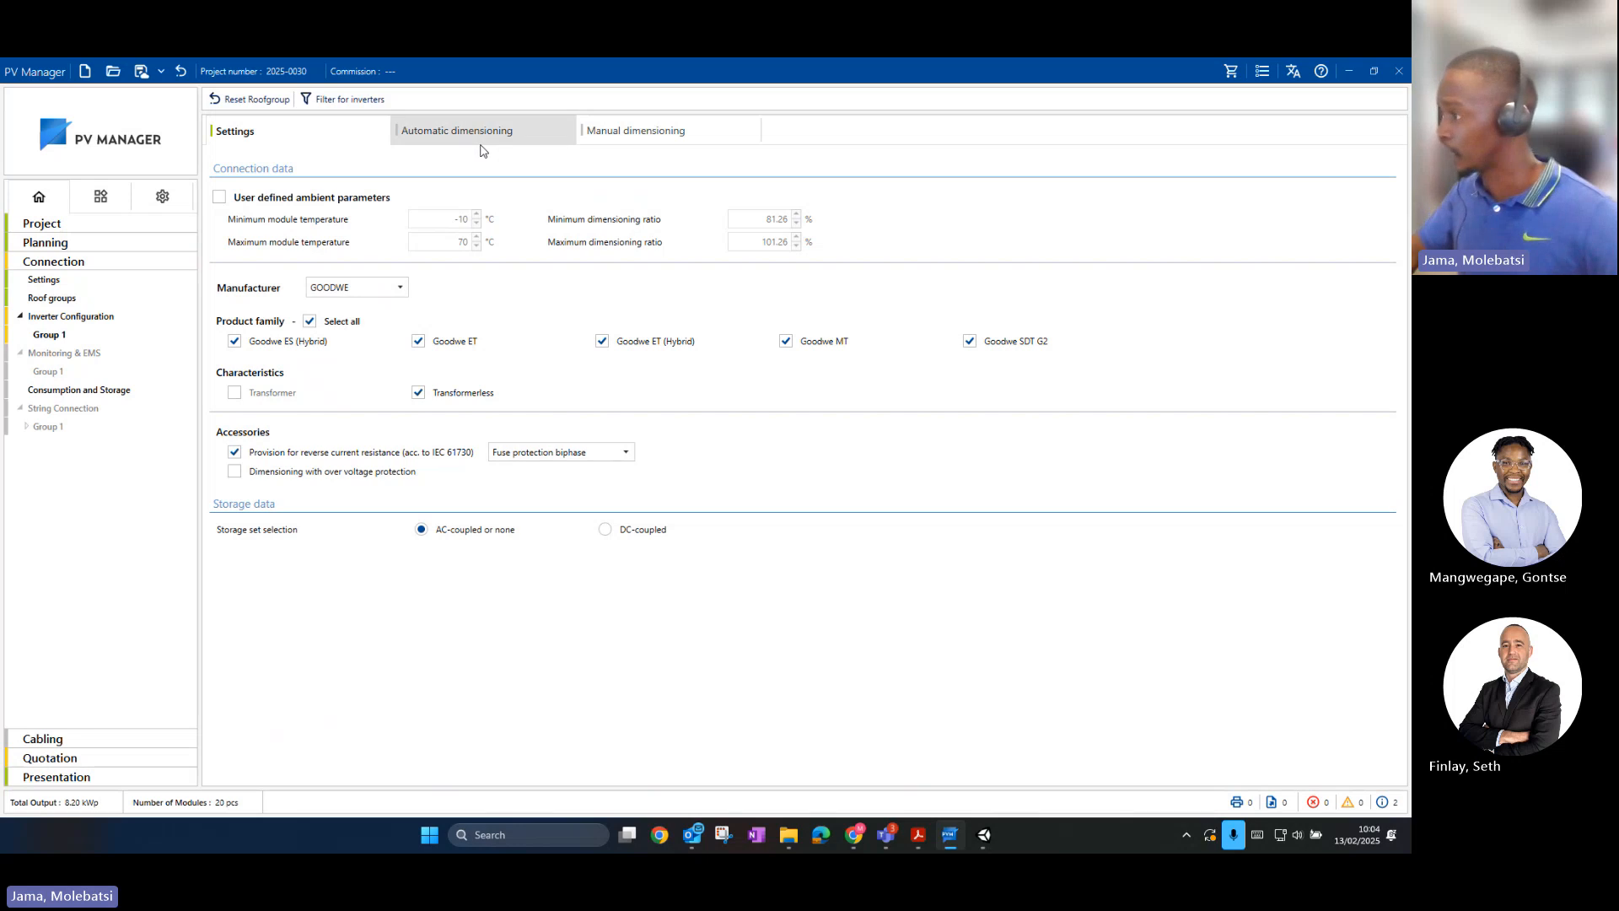
left_click(648, 135)
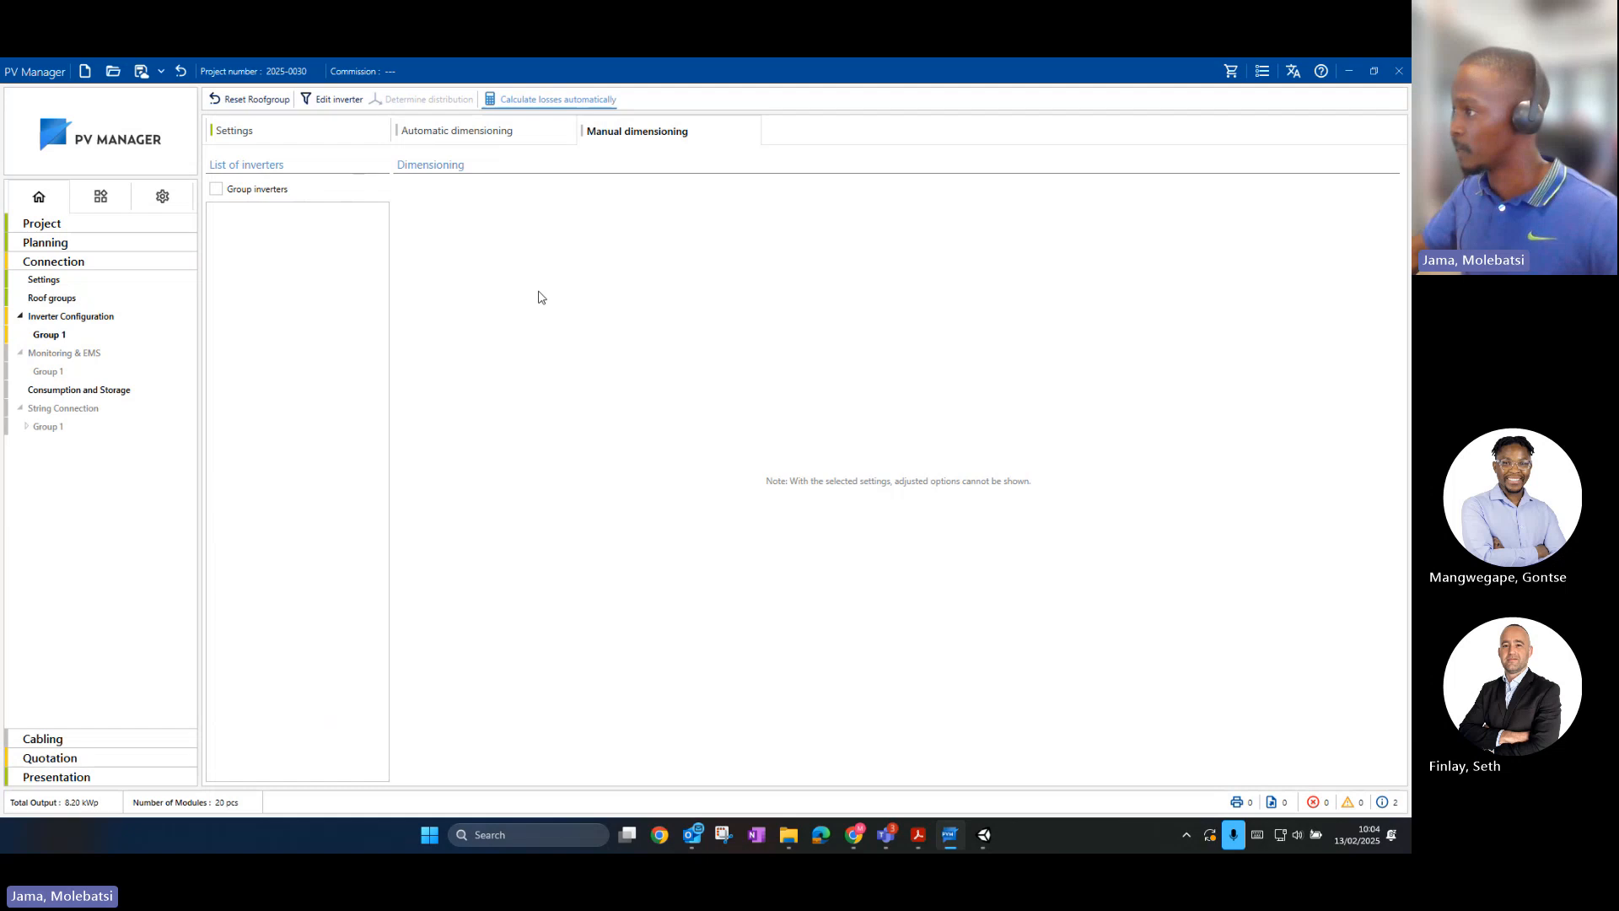
left_click(457, 133)
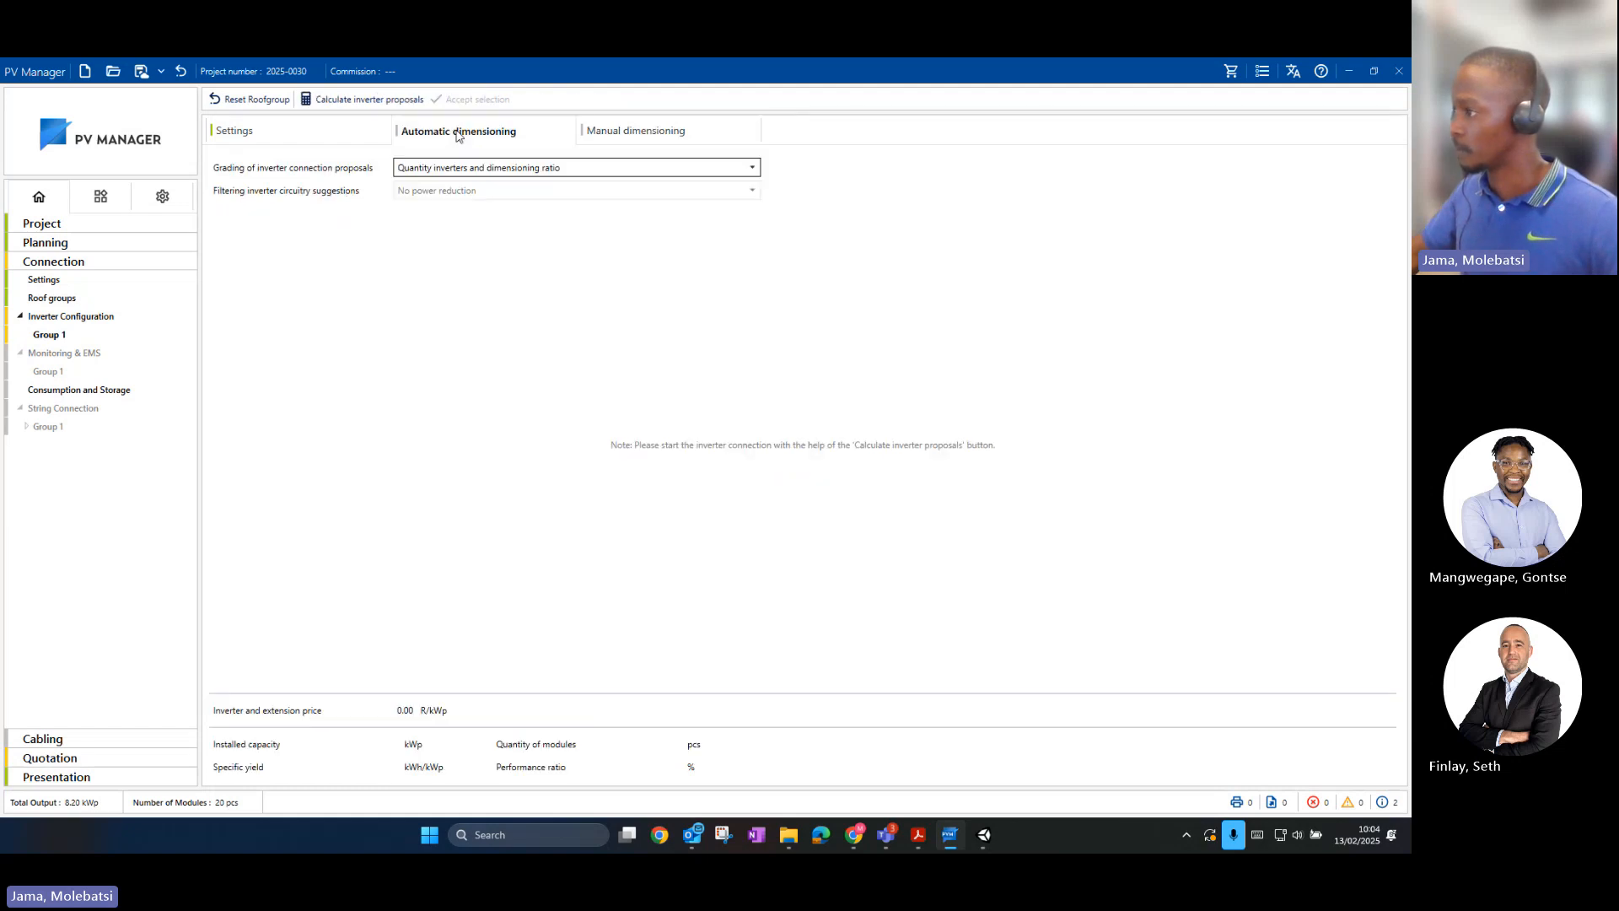
left_click(471, 173)
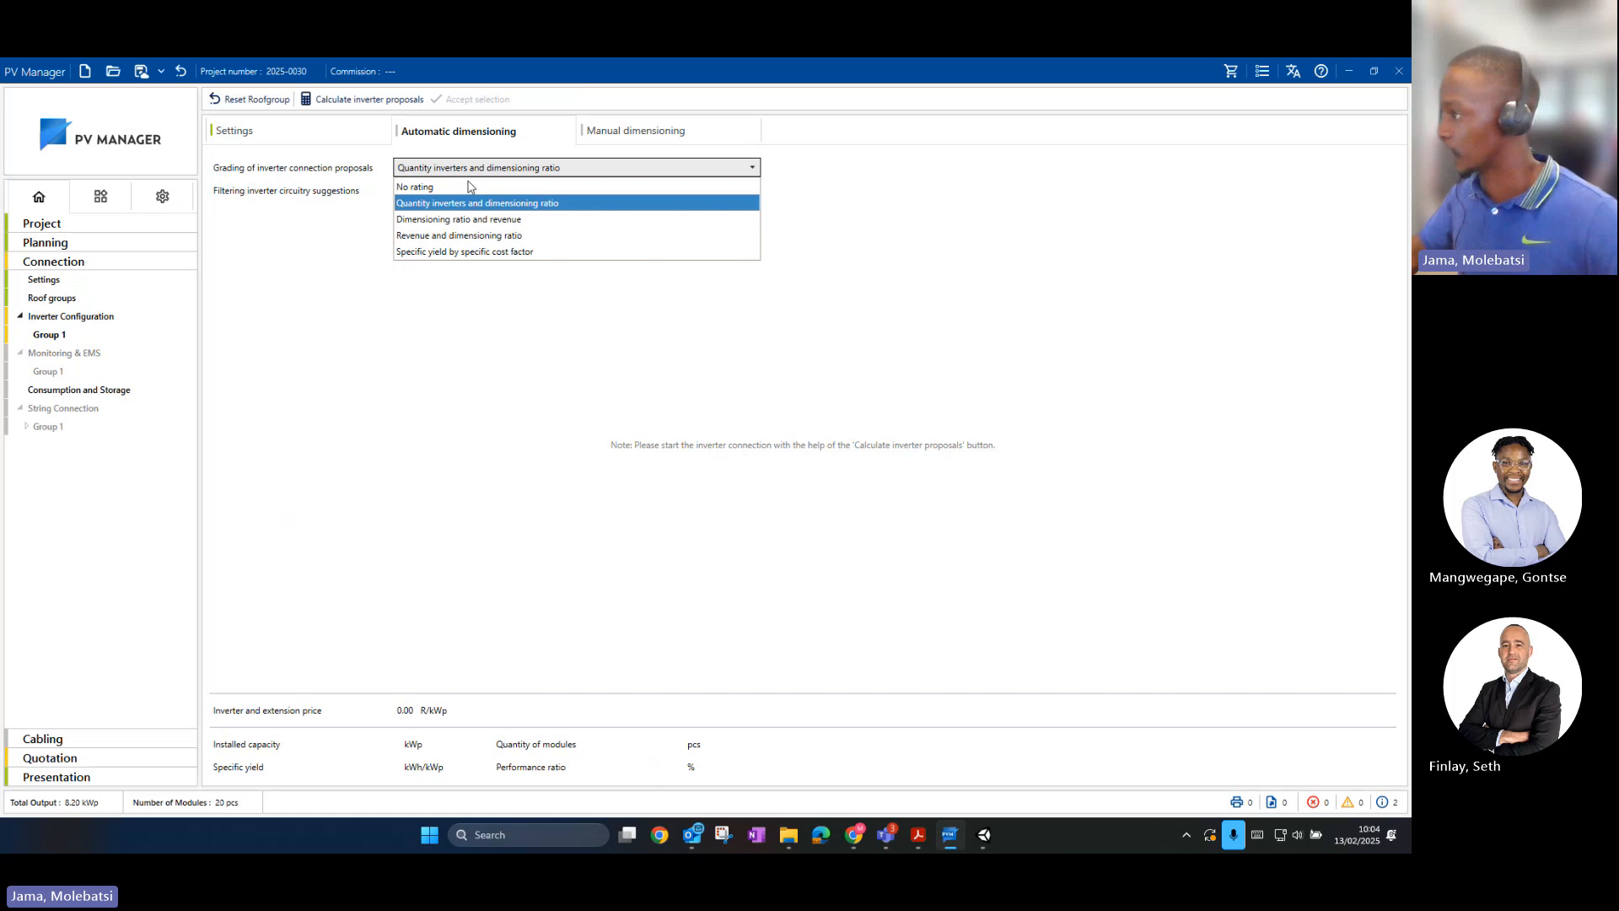
left_click(422, 203)
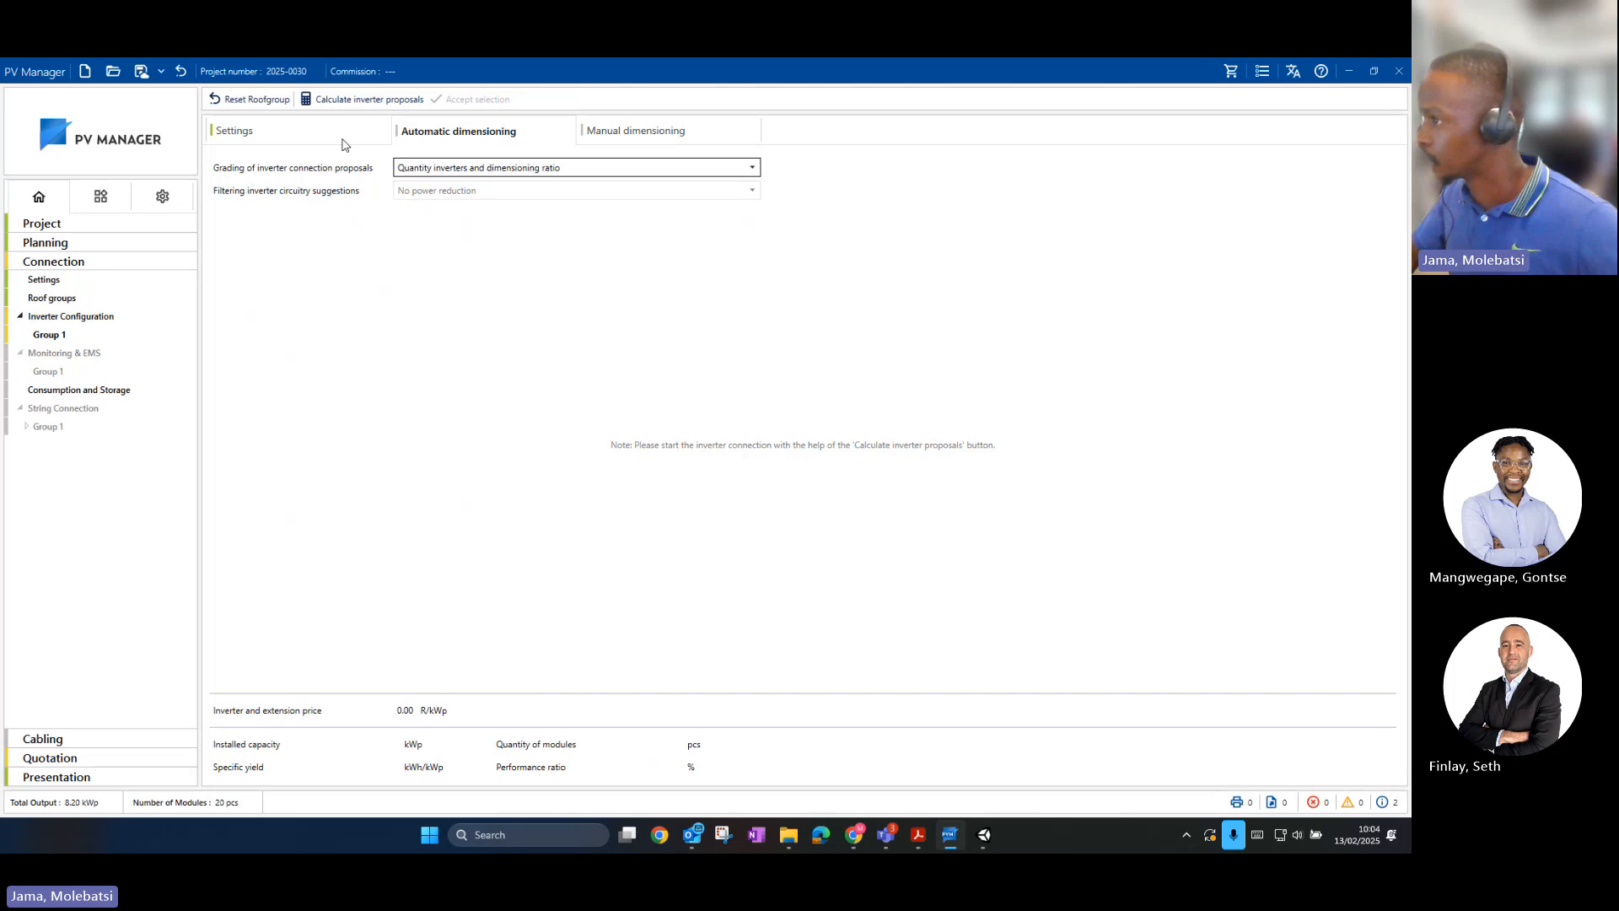
Step: Set the inverter manufacturer to SMA and calculate inverter proposals with automatic dimensioning
left_click(341, 141)
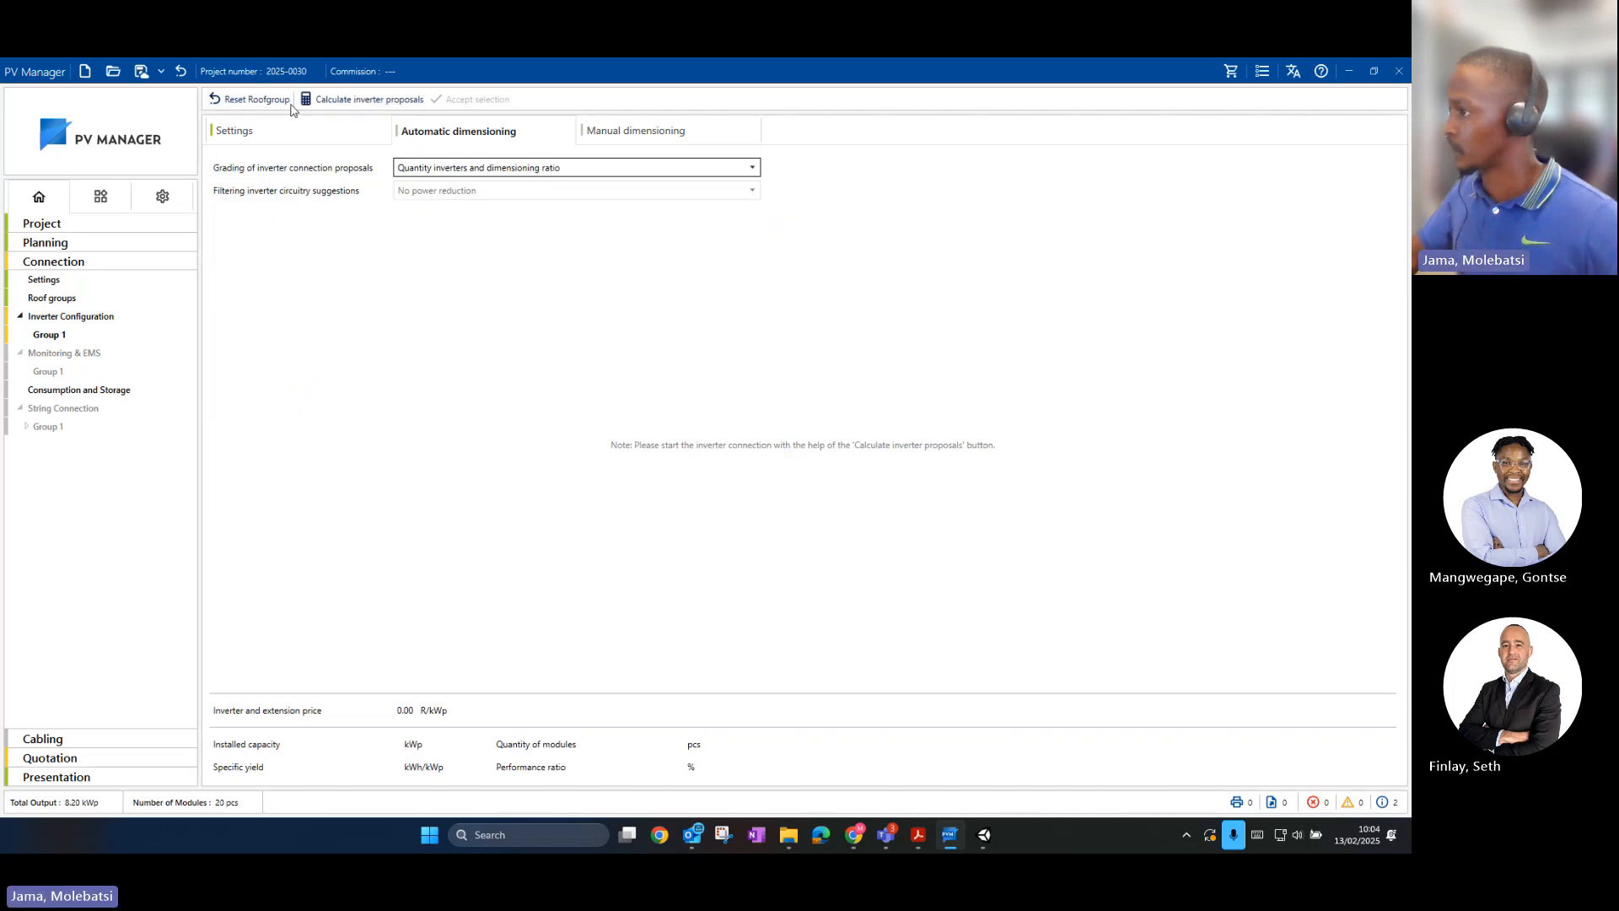
left_click(346, 135)
left_click(401, 287)
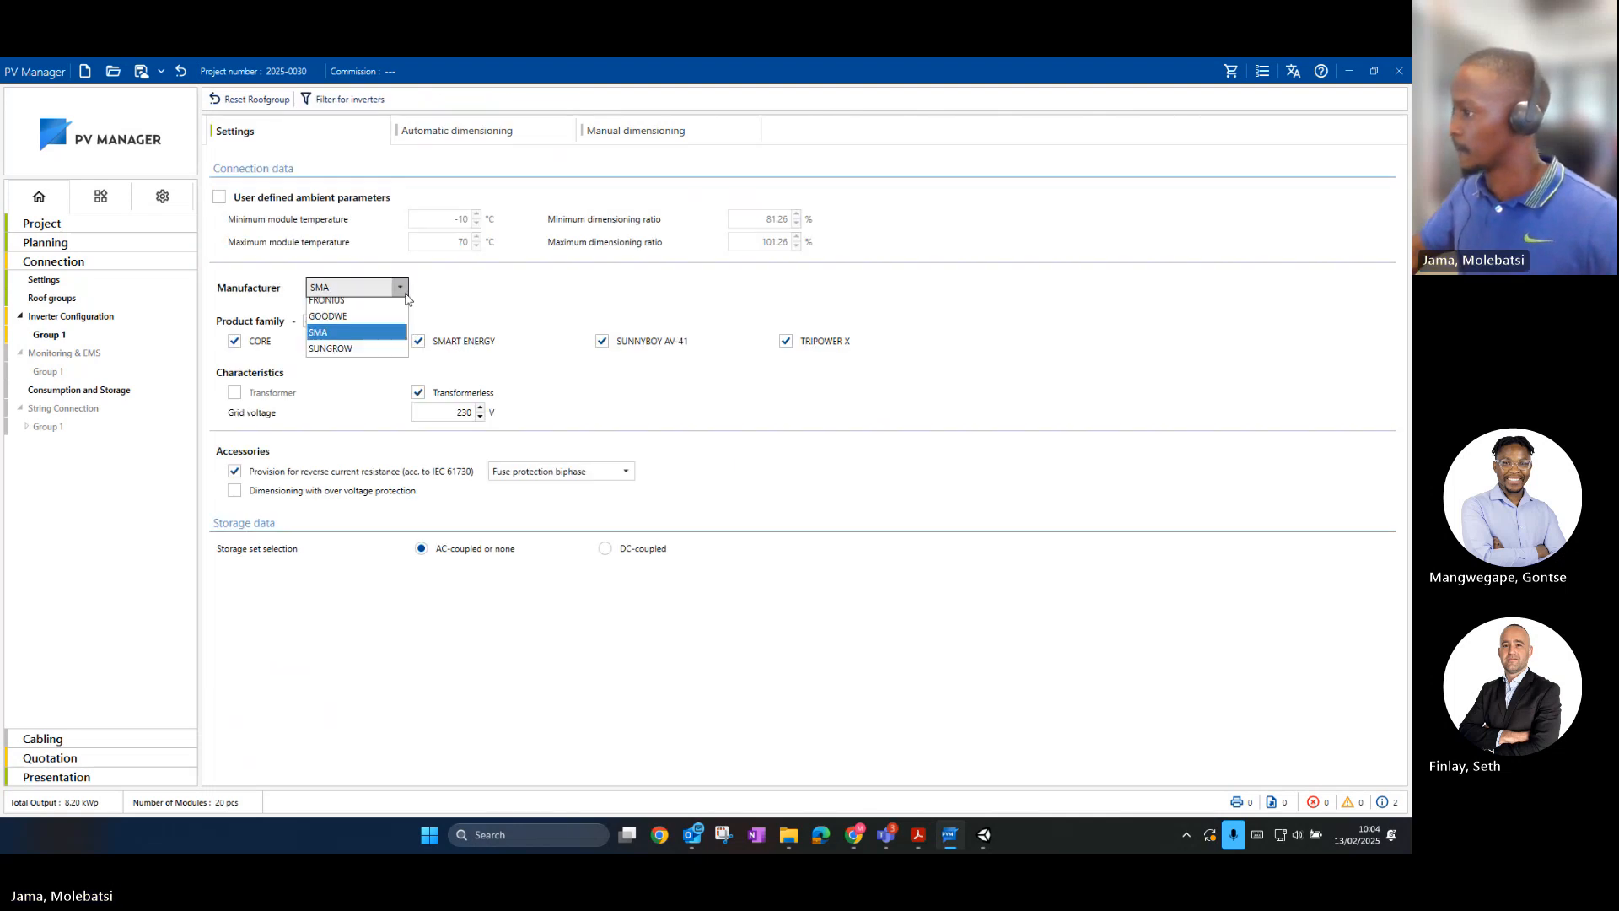
left_click(462, 135)
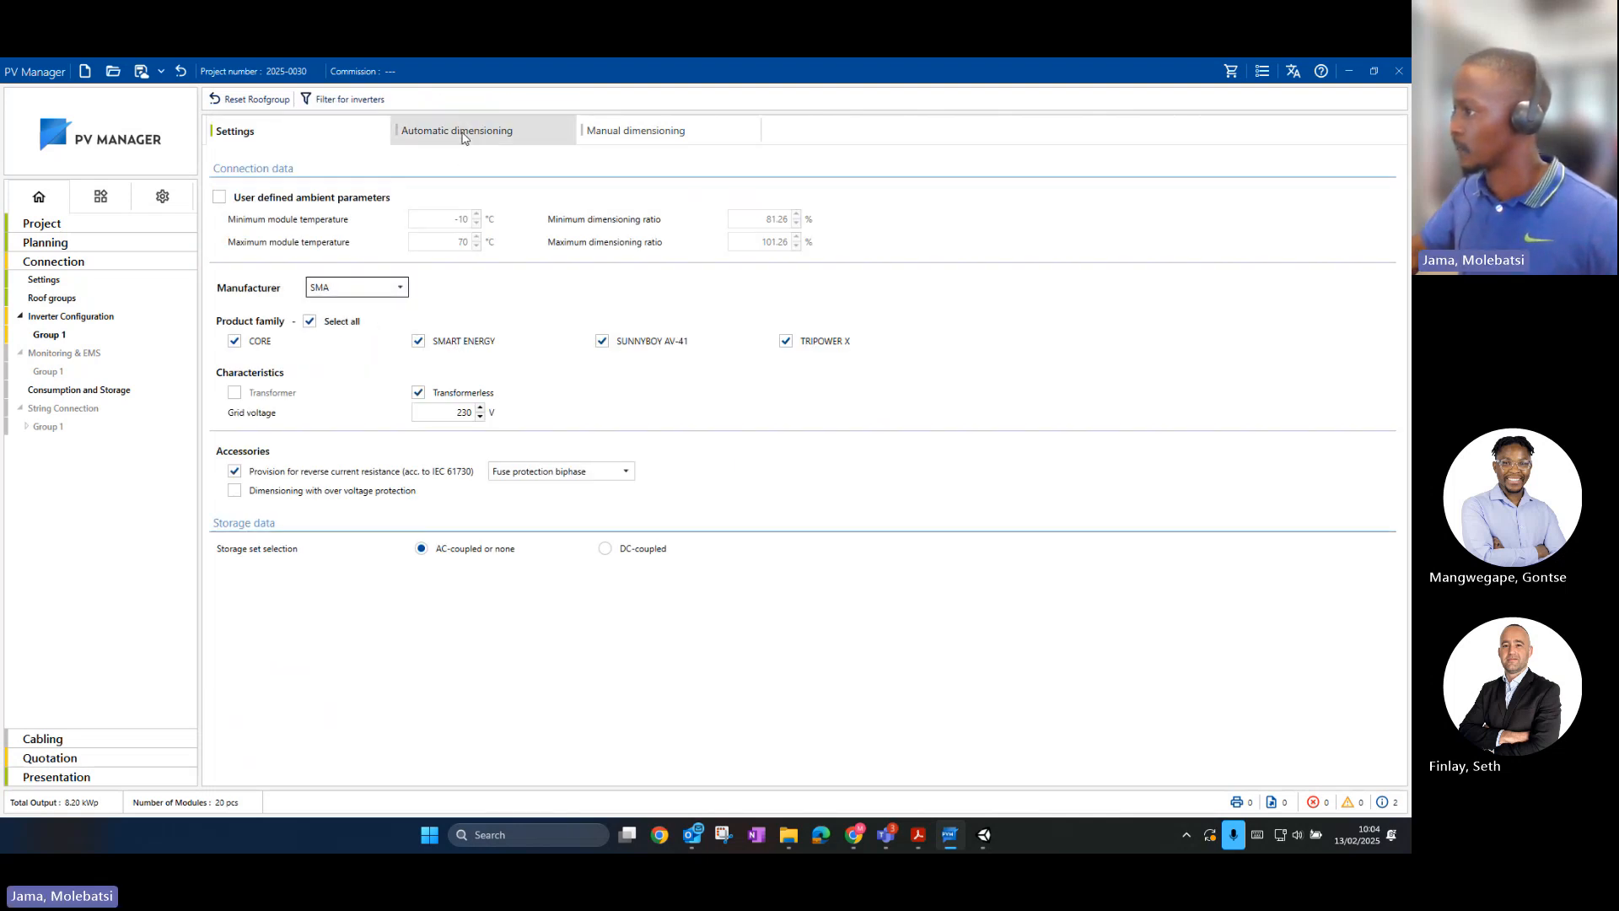
left_click(435, 132)
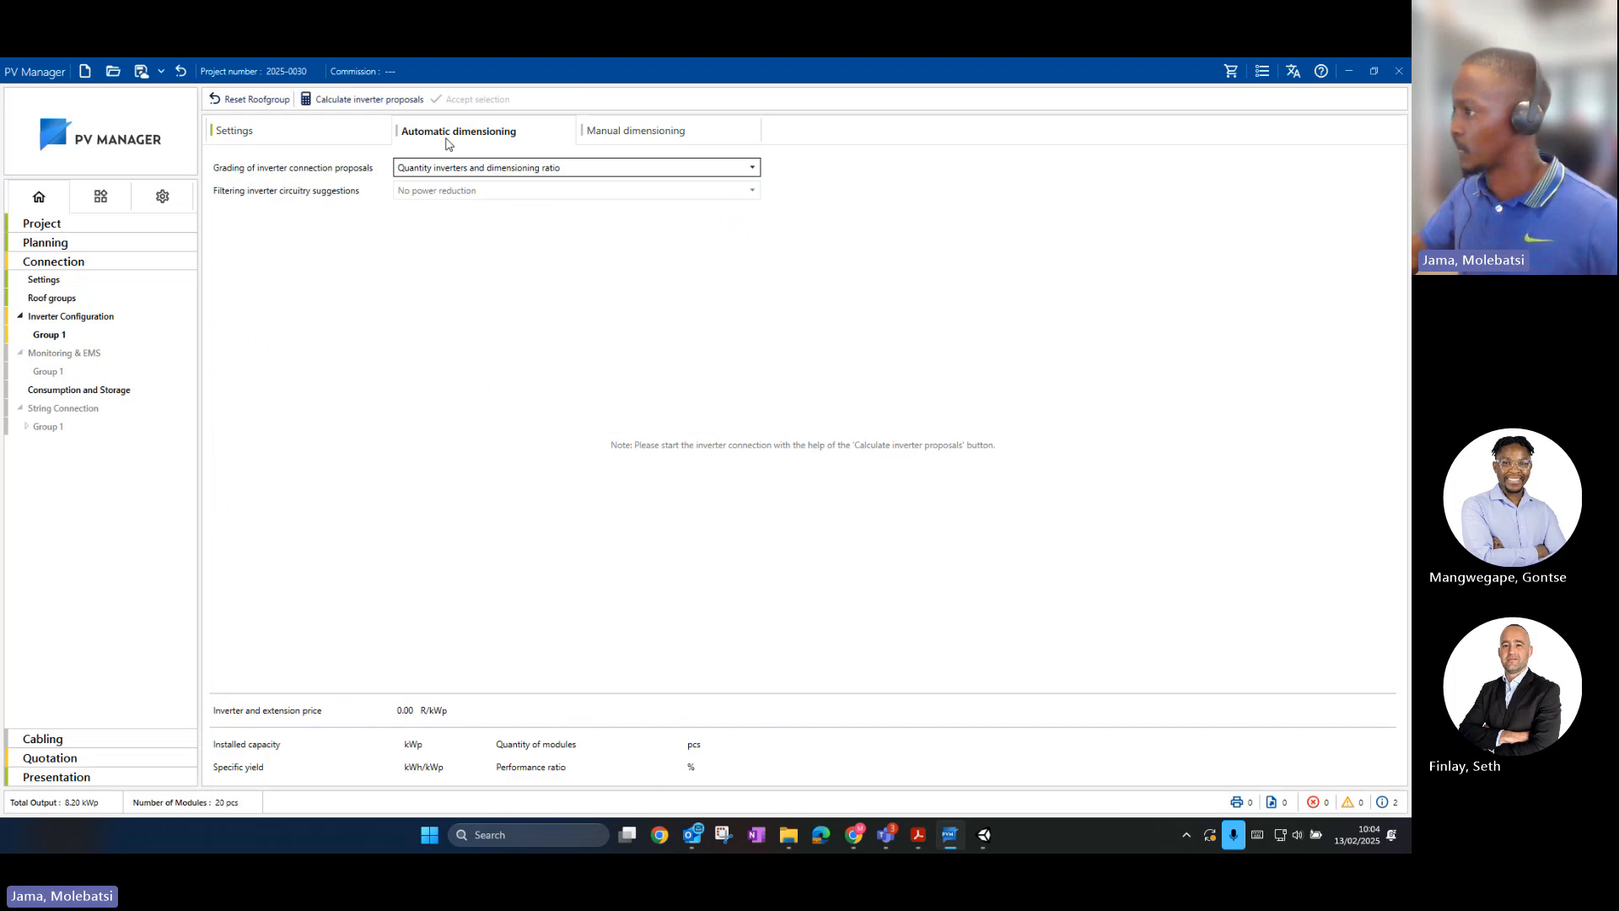
left_click(398, 102)
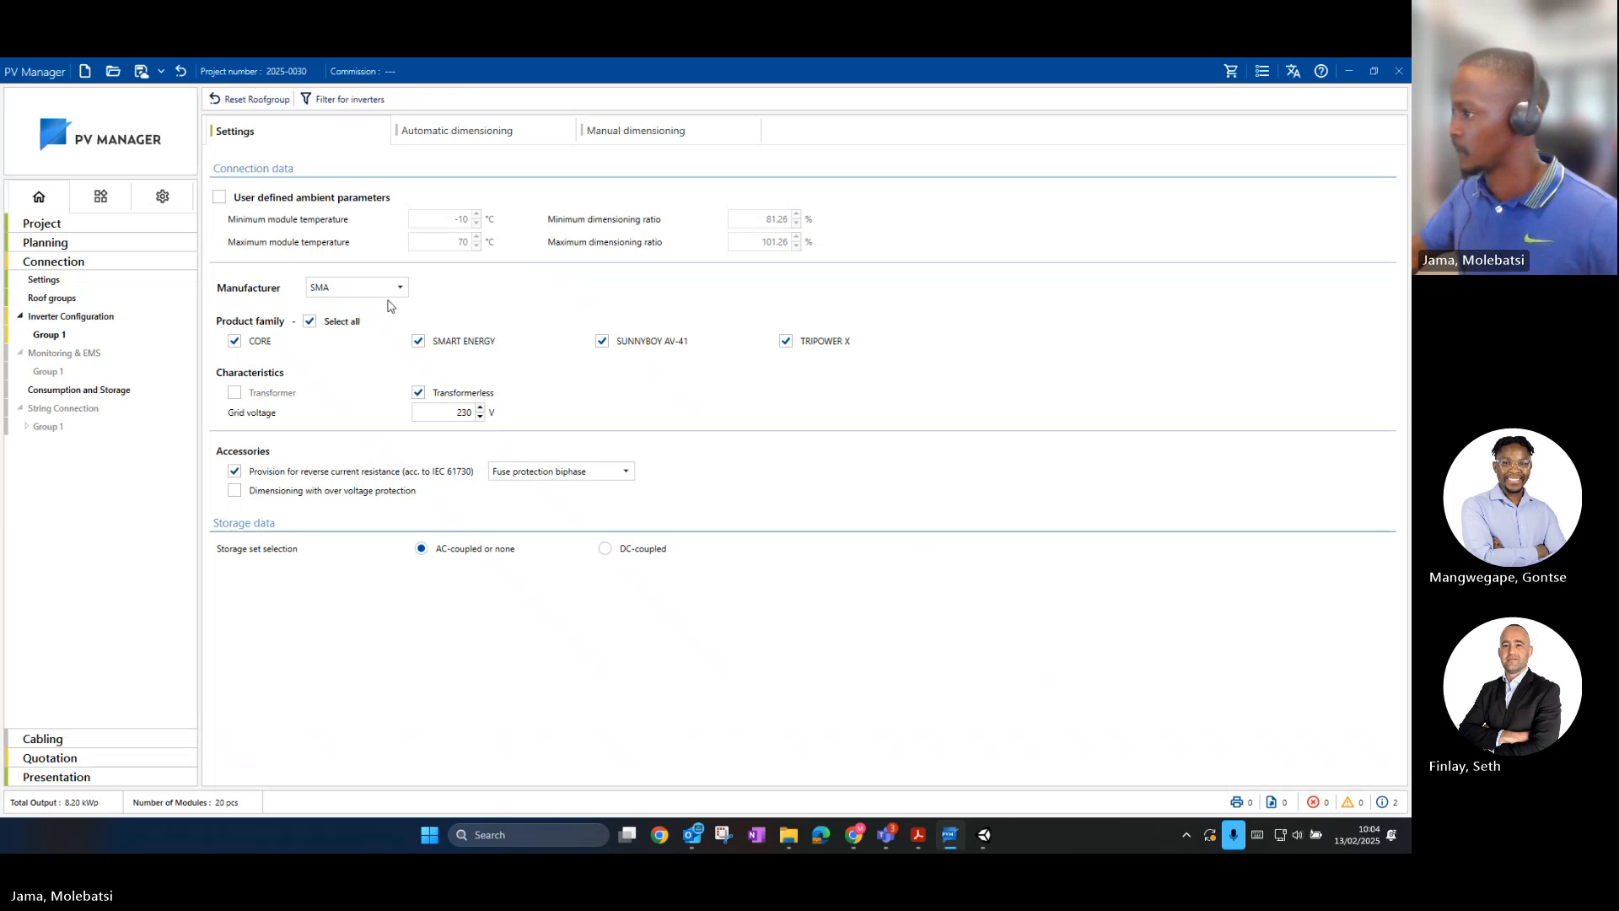
Step: Set the manufacturer to GOODWE and manually add one Goodwe GW10K-ET HV Hybrid Inverter 3~ 10kW
left_click(381, 290)
left_click(347, 326)
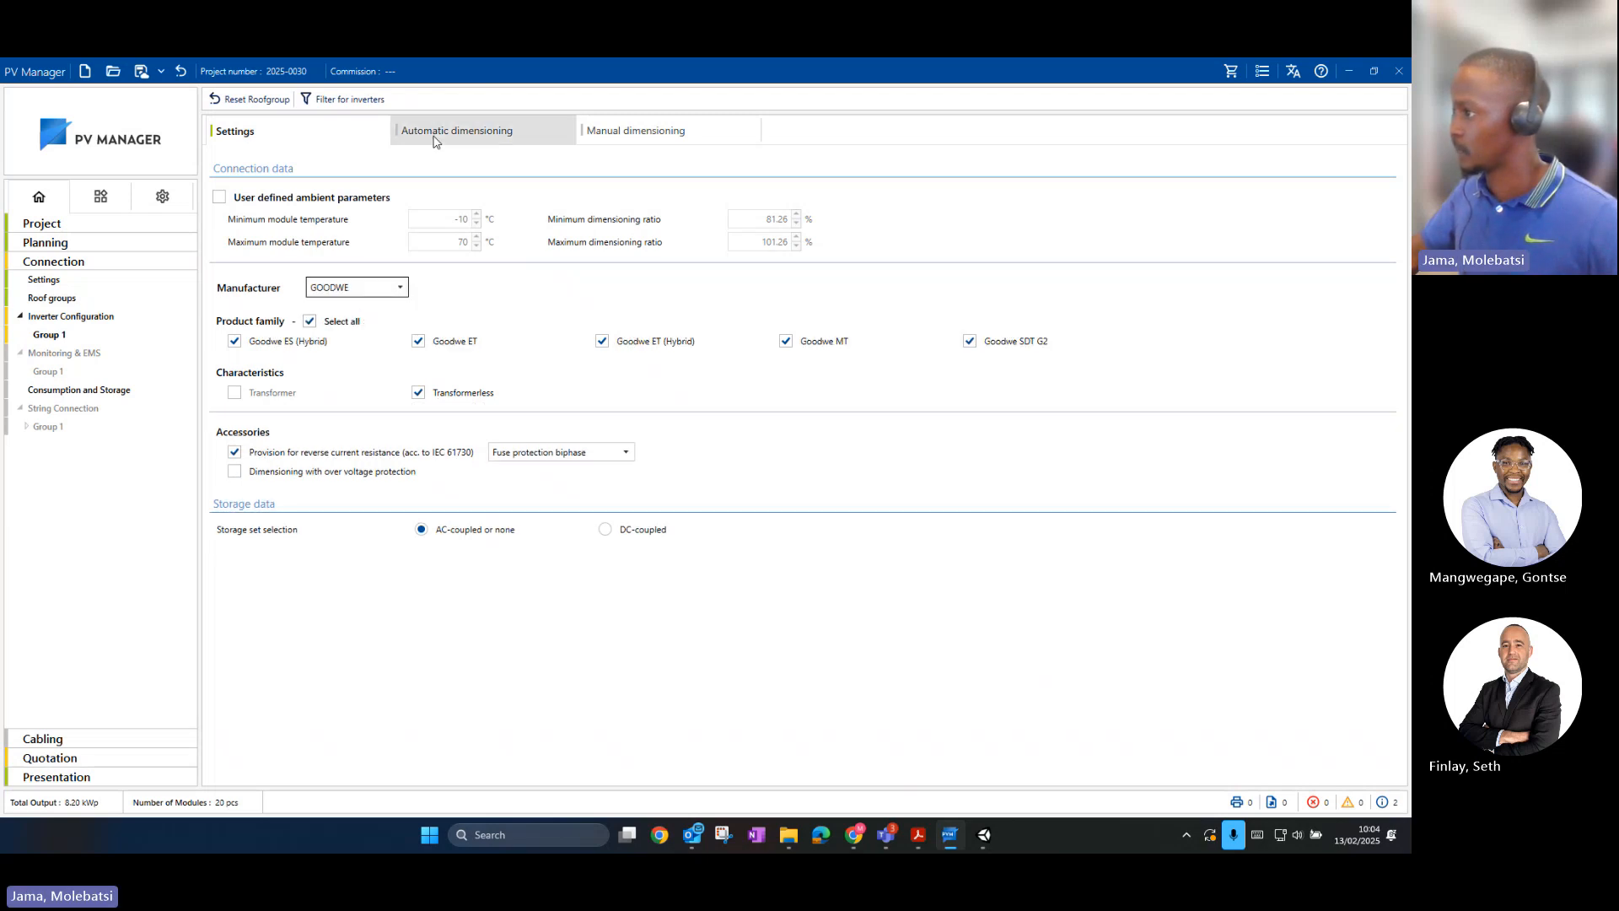
left_click(615, 151)
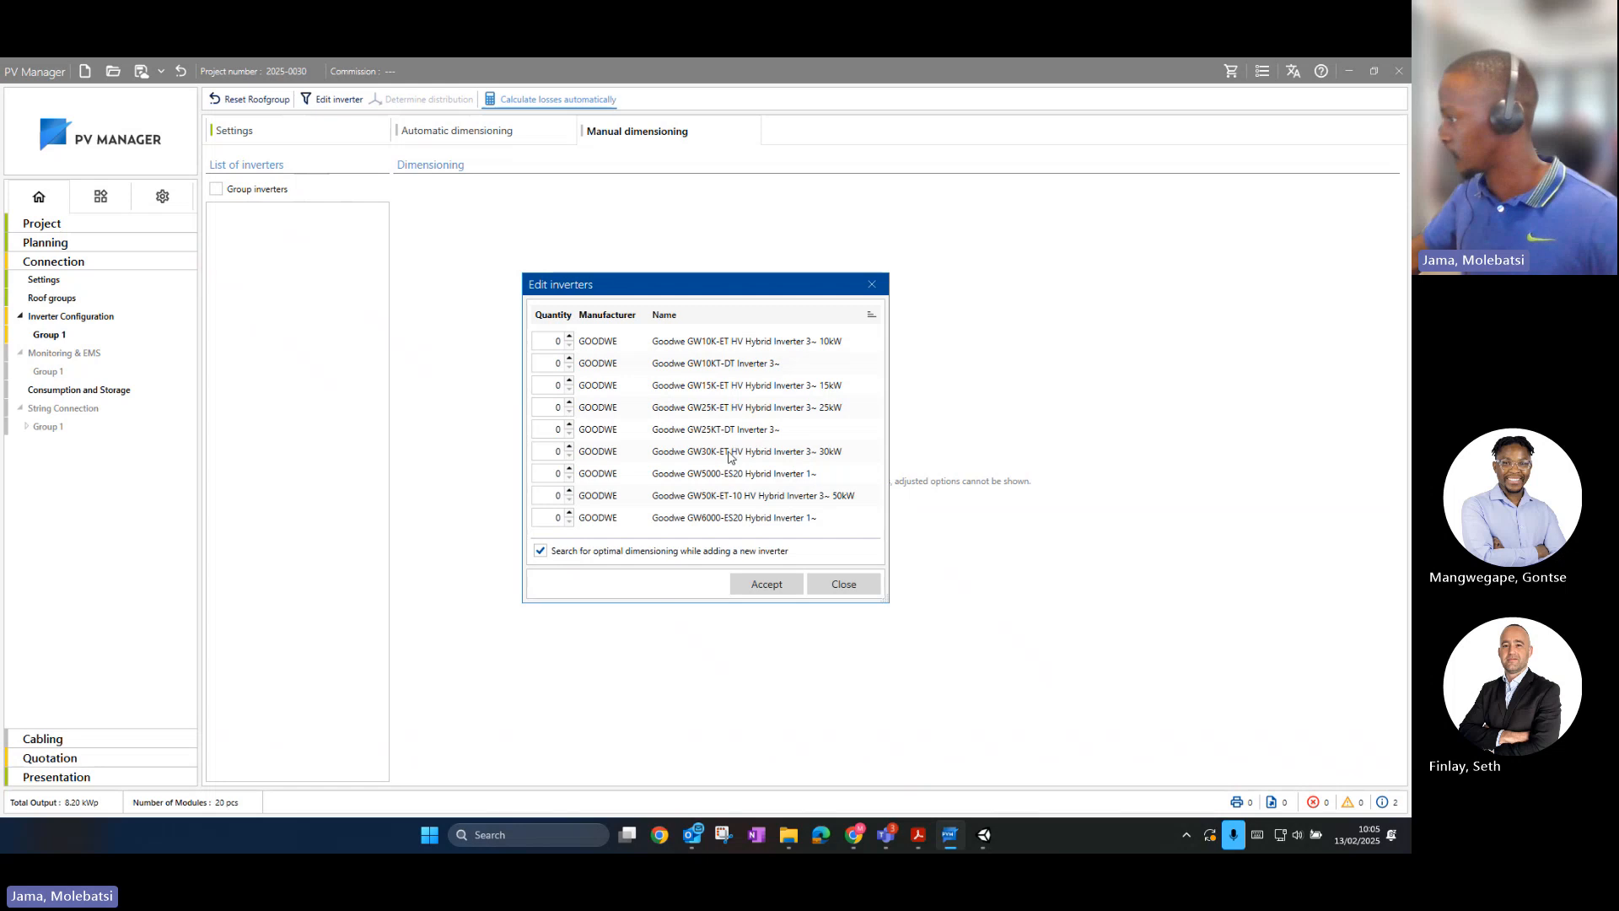
left_click(569, 338)
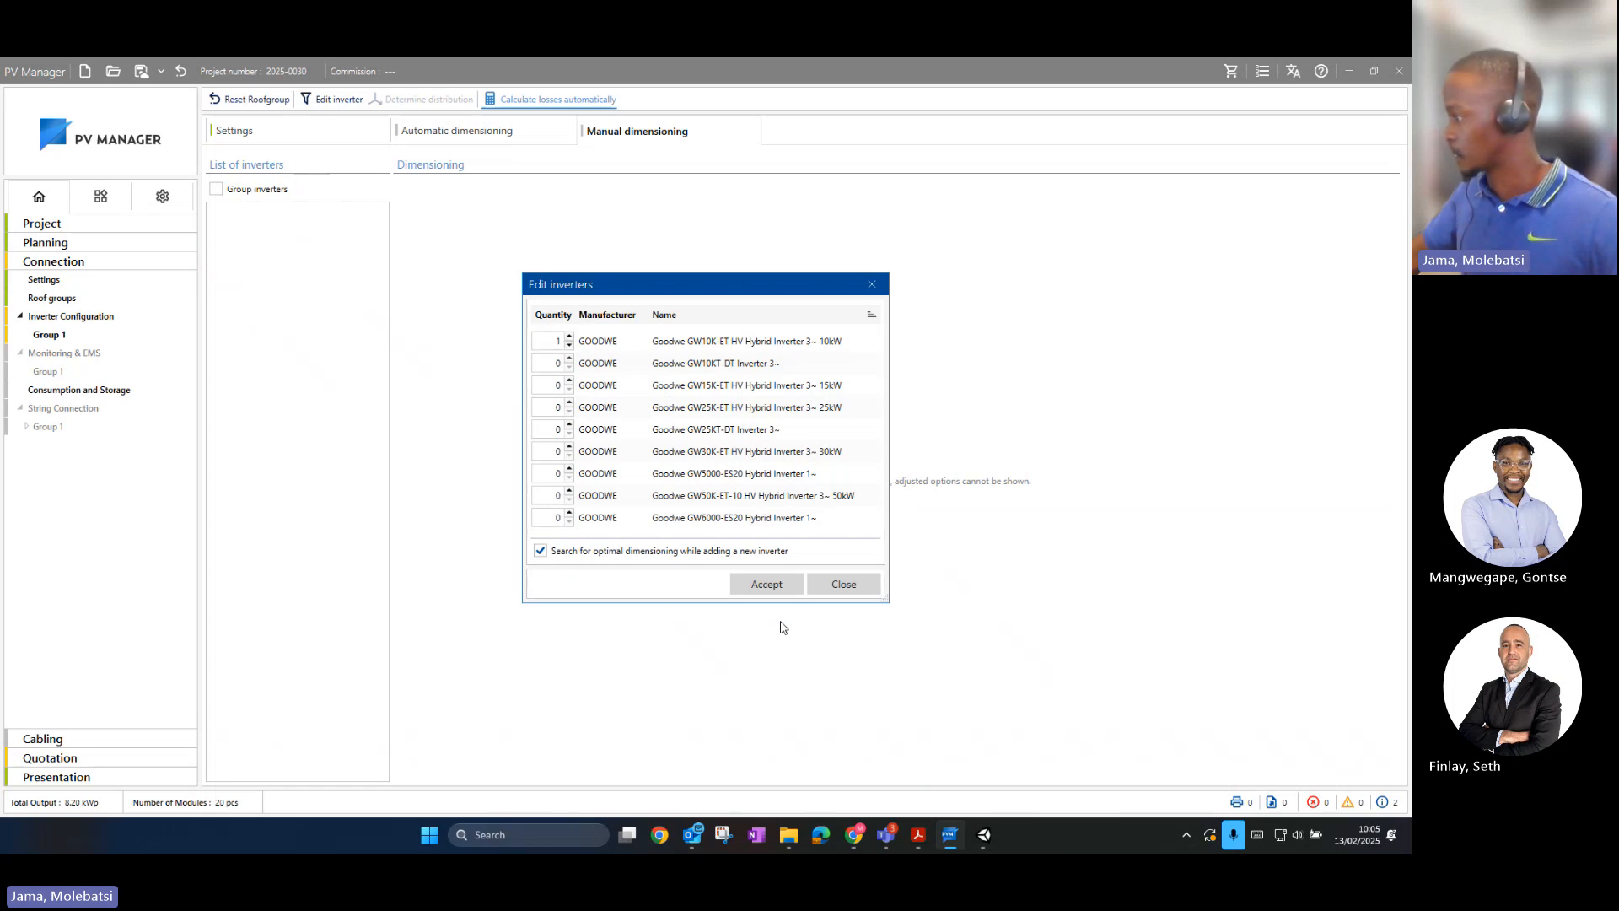
left_click(772, 590)
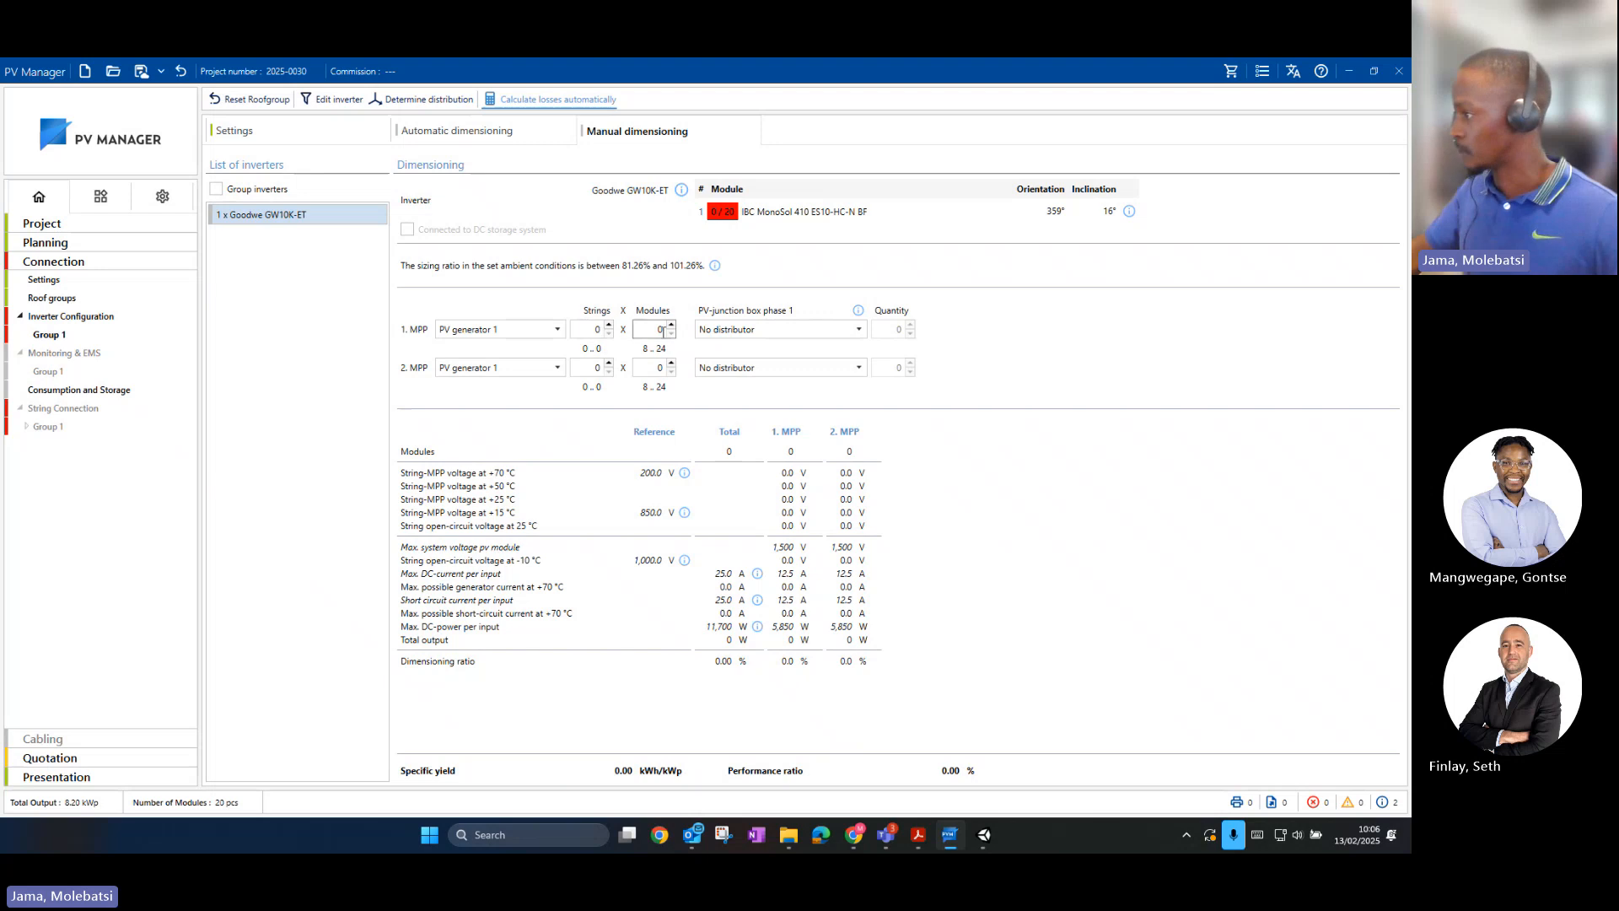
Step: Try one string of 10 modules on each of the Goodwe GW10K-ET's two MPP inputs
left_click(609, 325)
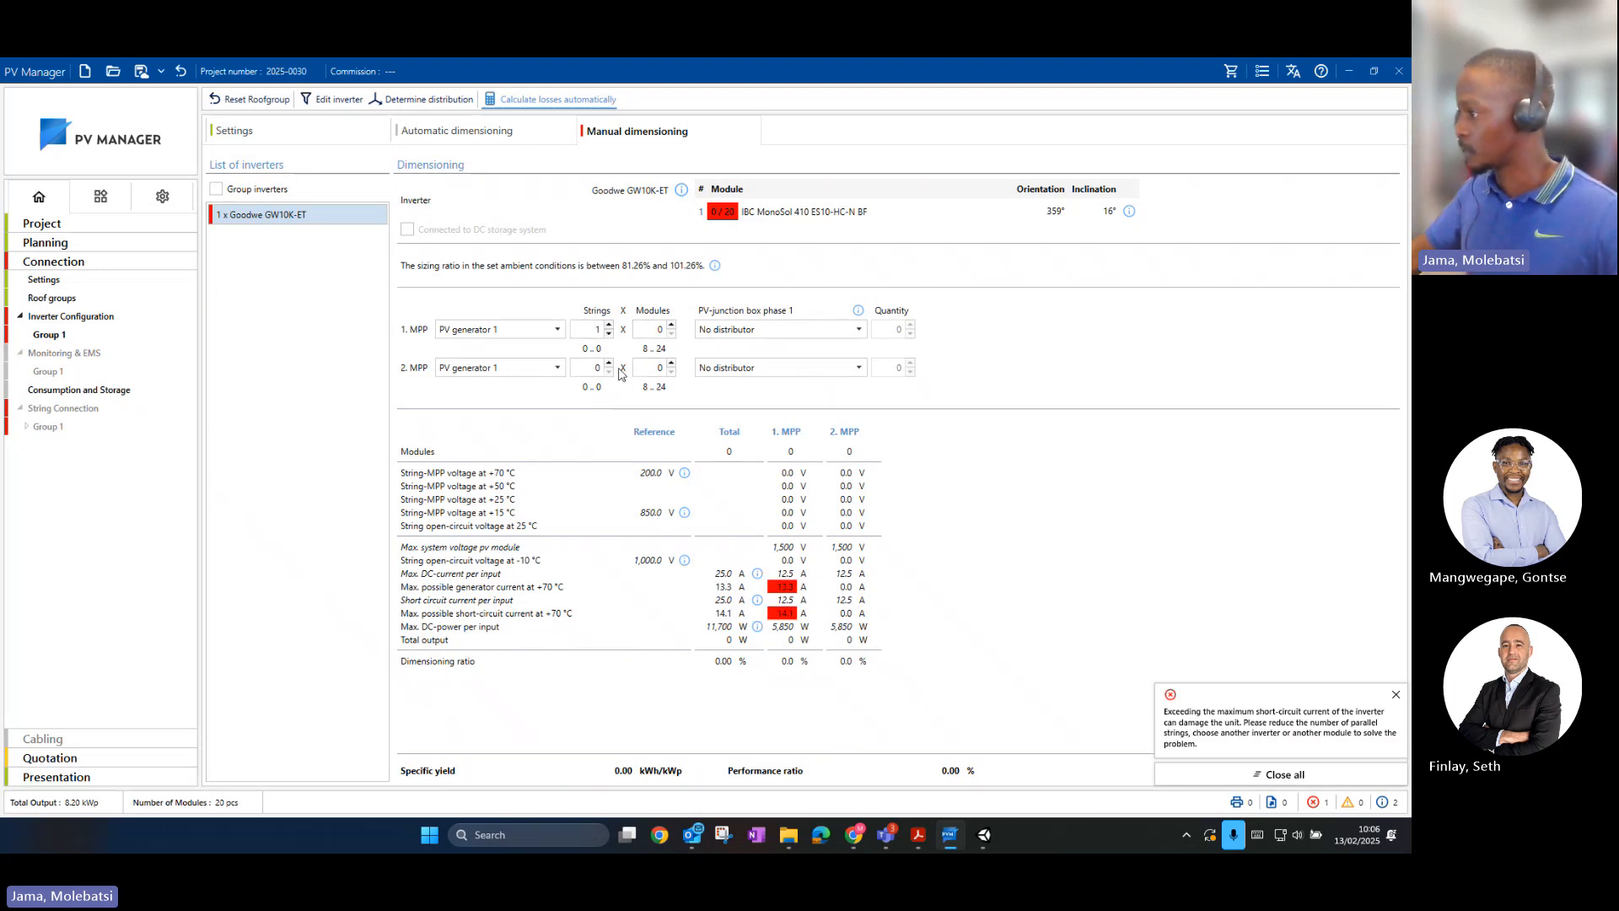
left_click(609, 363)
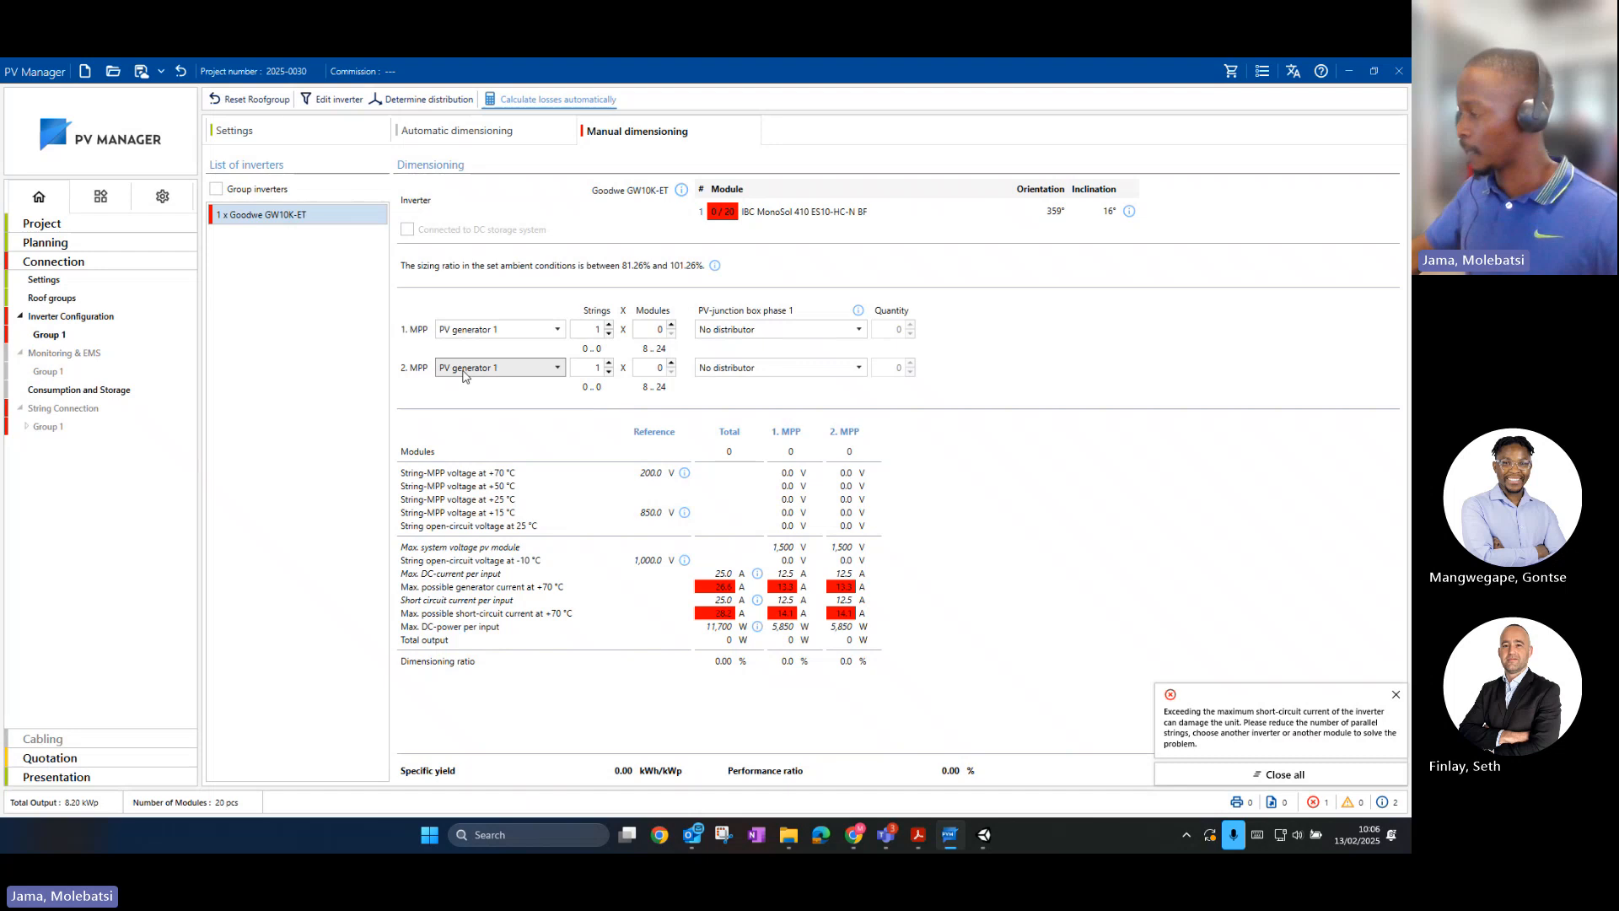
left_click(656, 329)
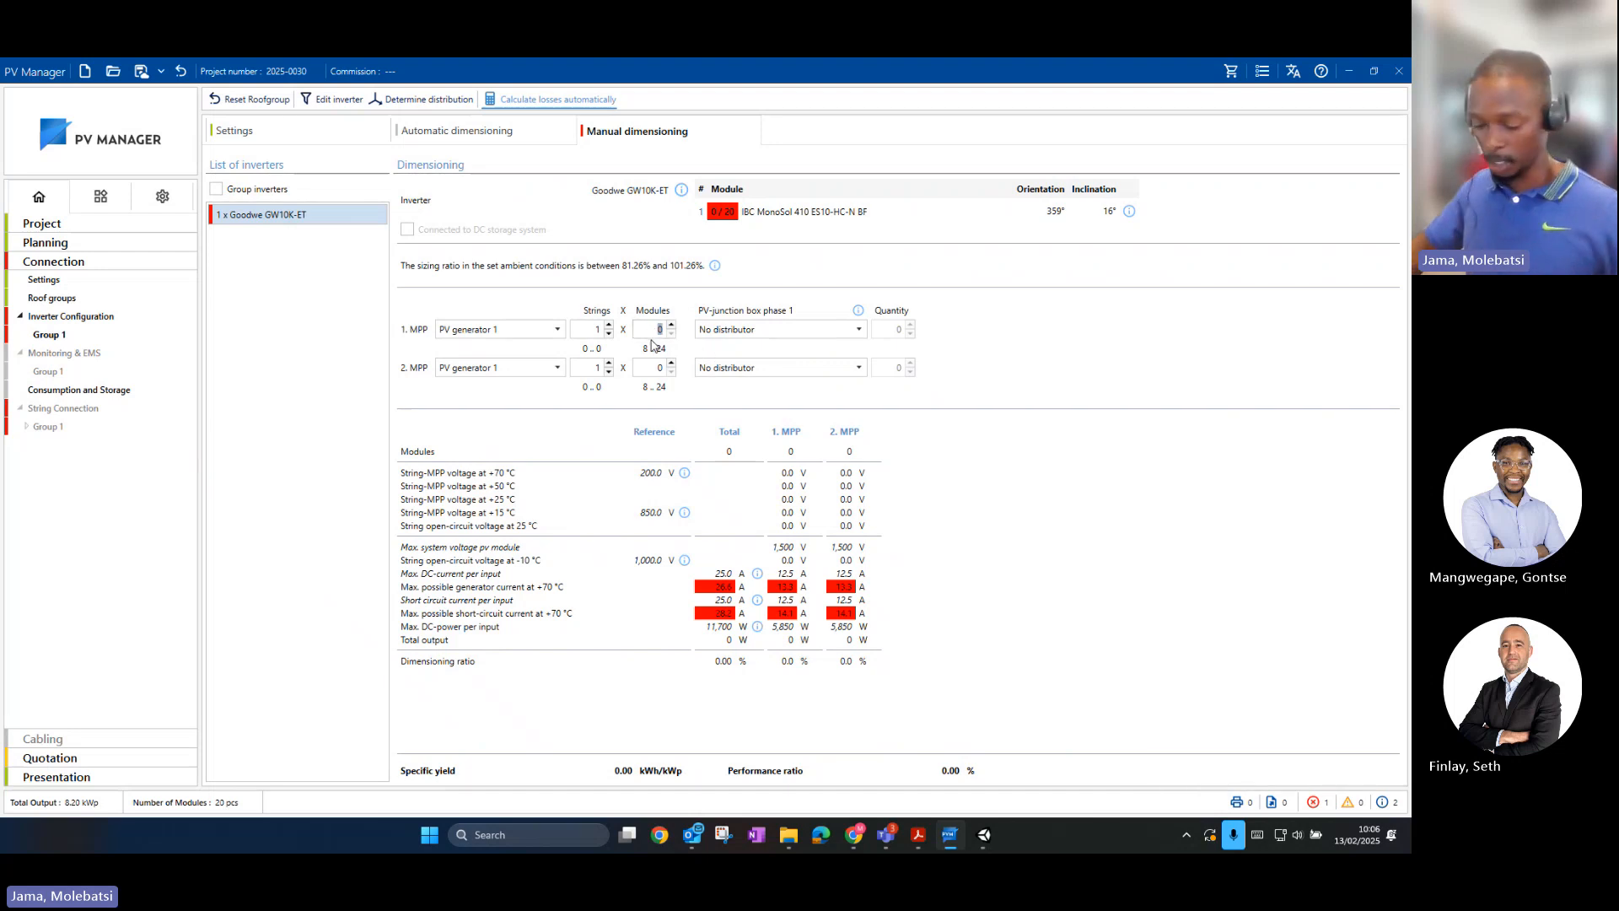
type("10")
left_click(647, 367)
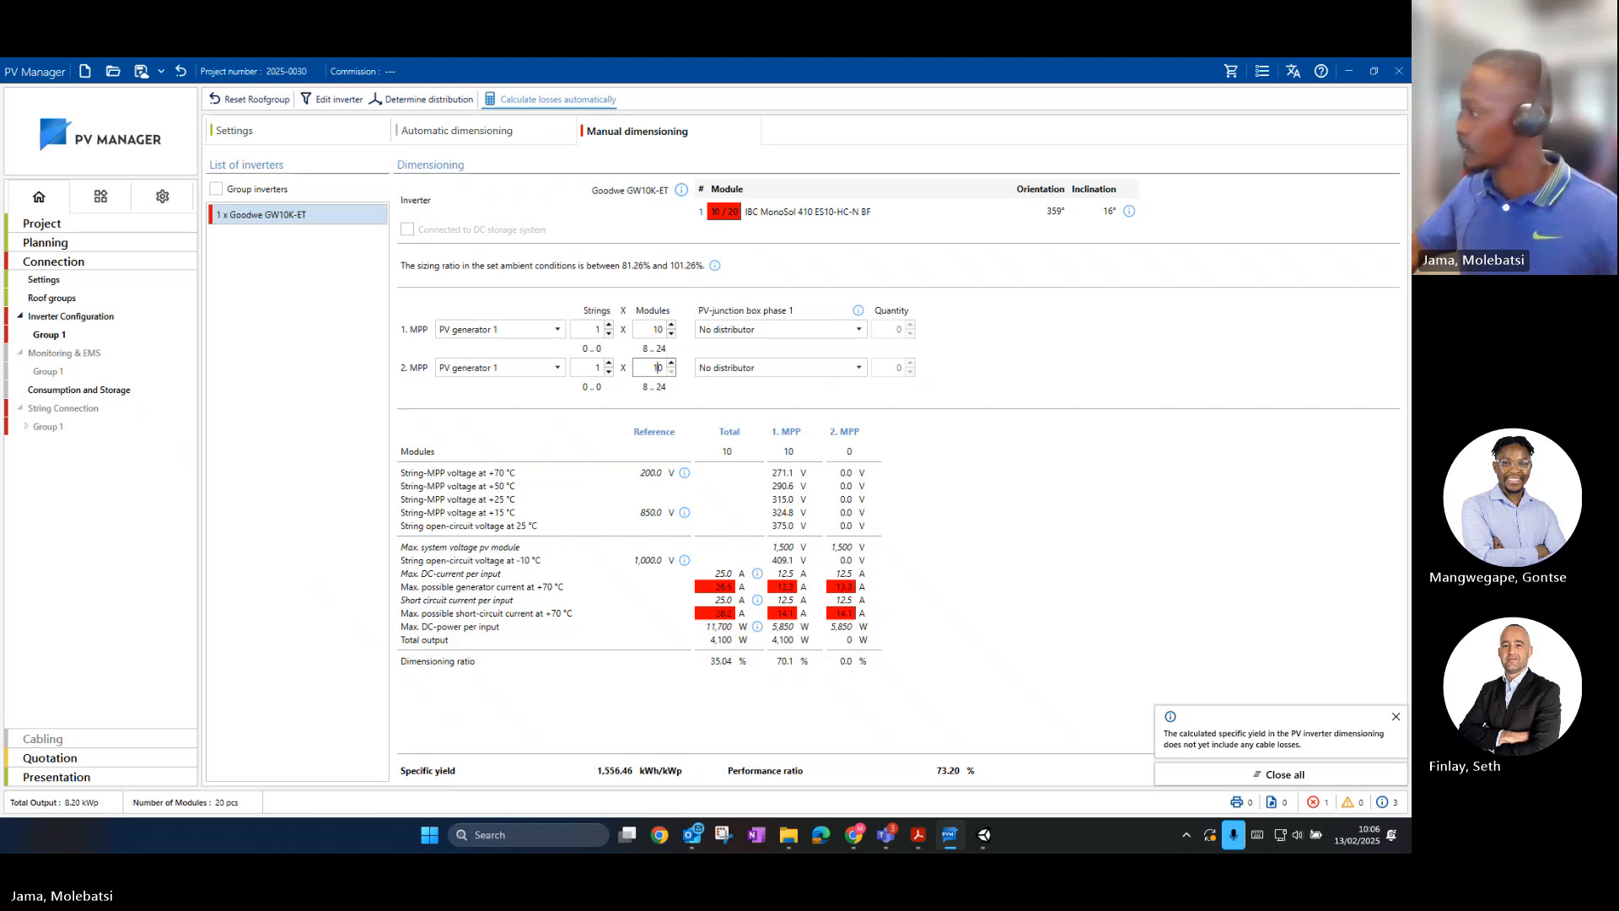
type("1")
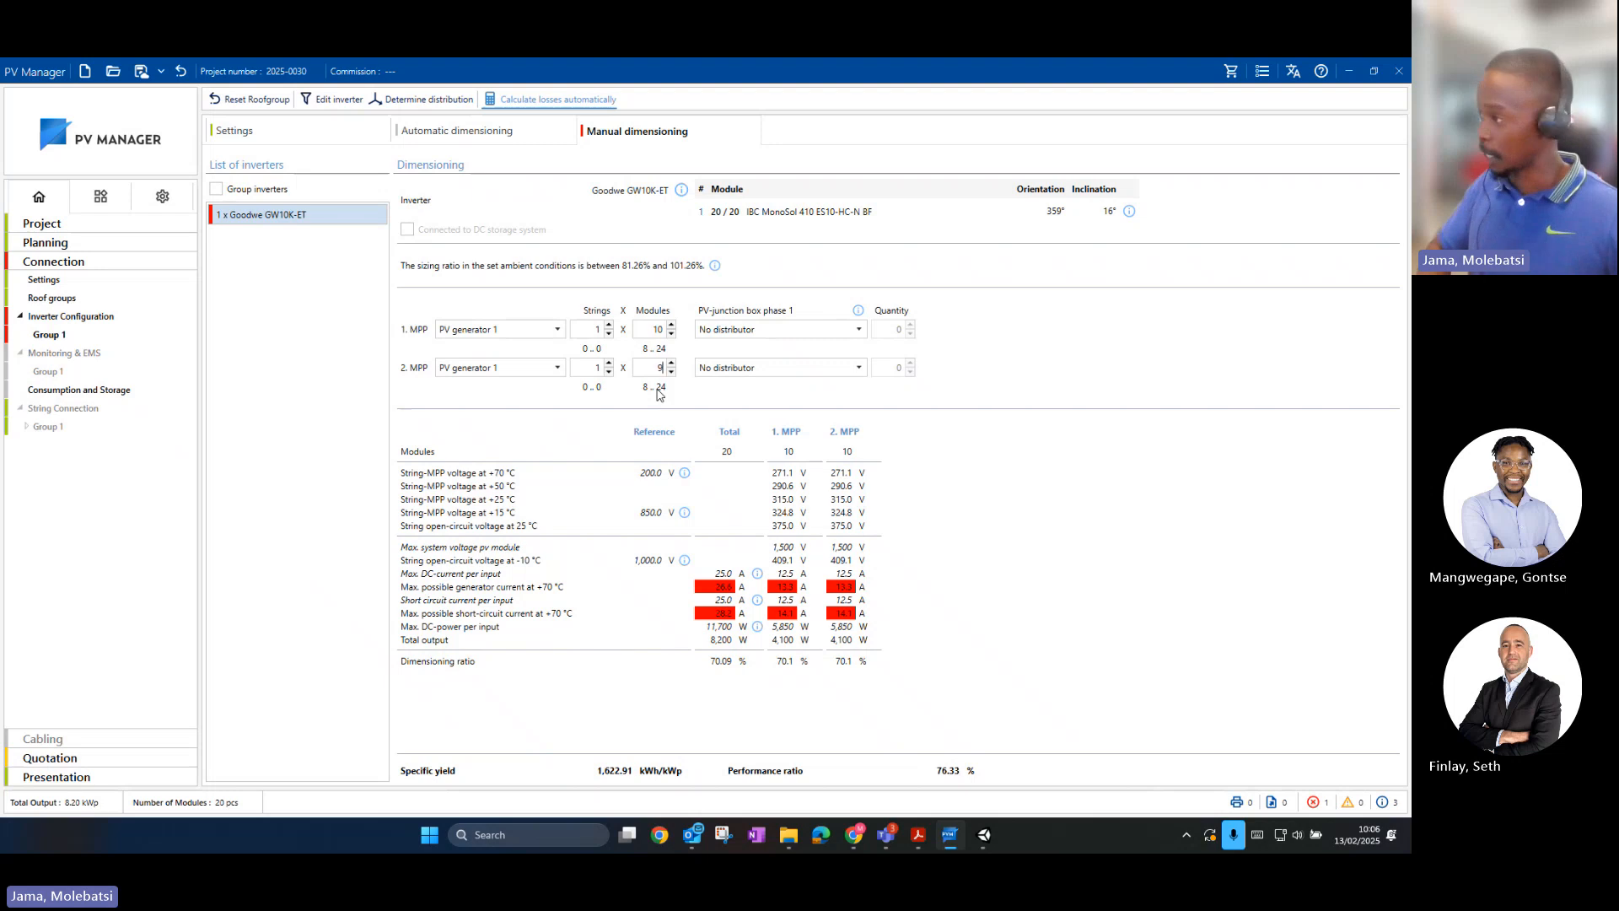
key("Return")
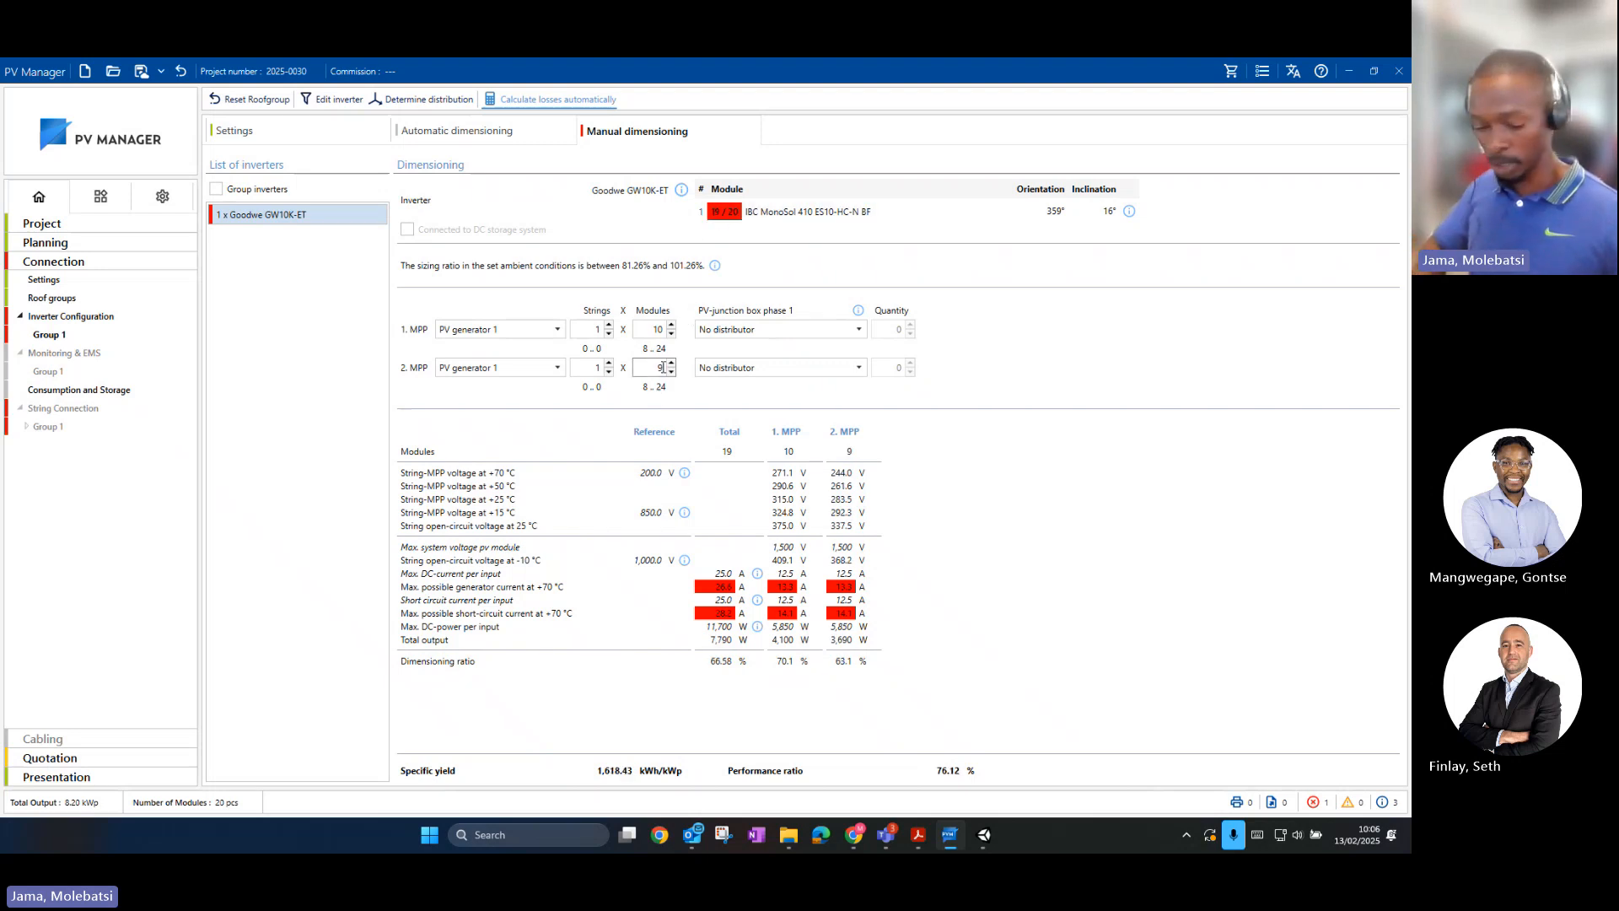
key("Return")
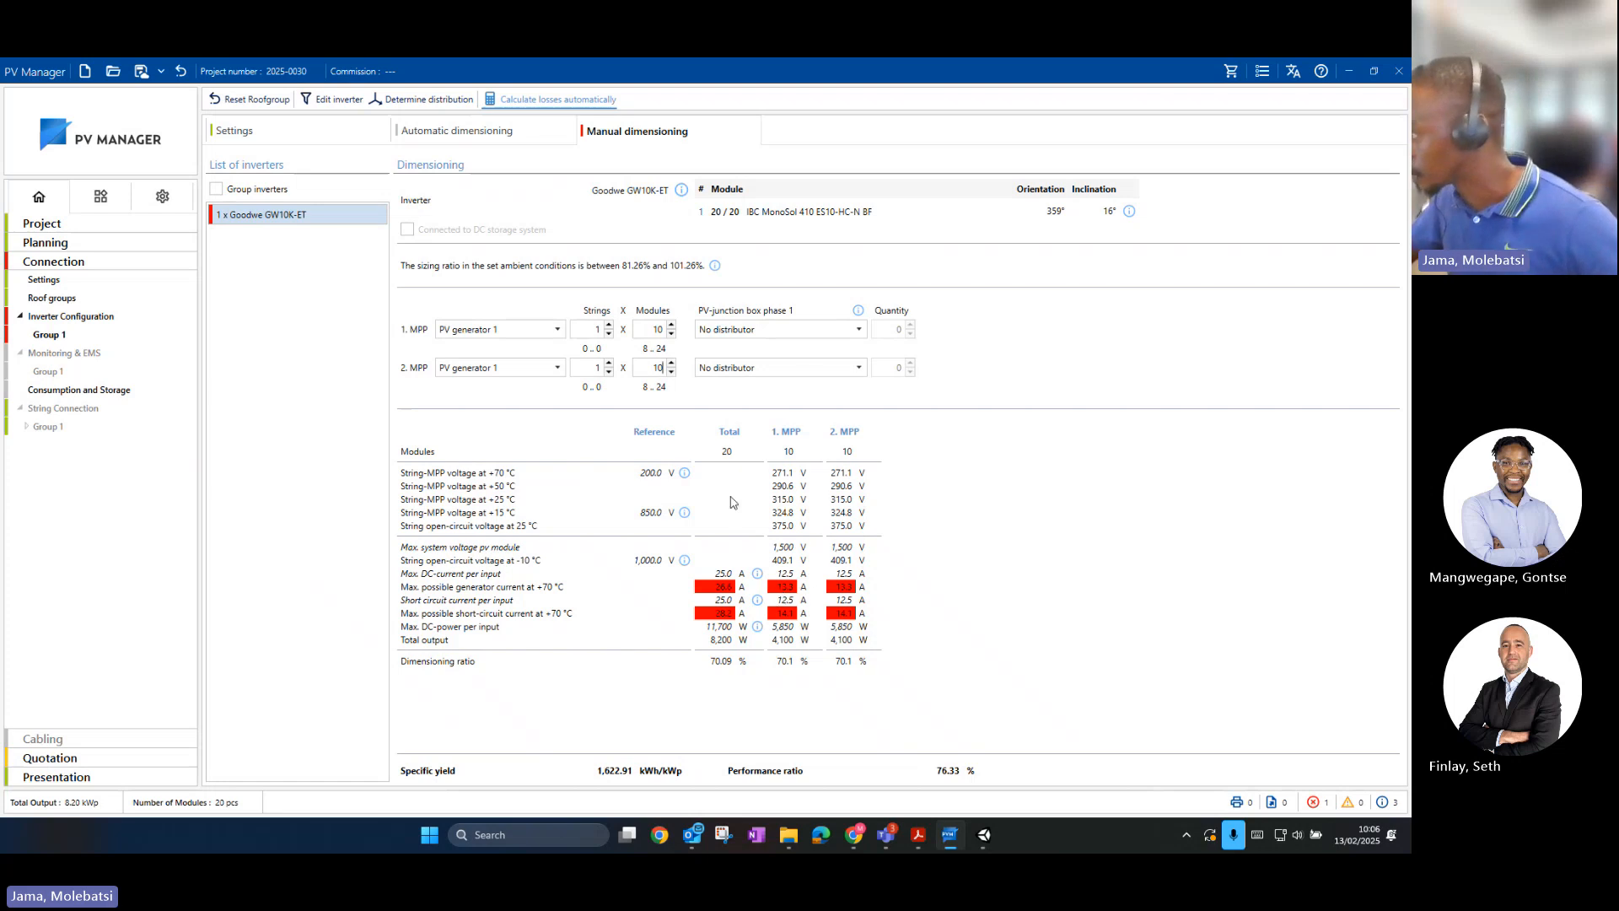
Step: Reduce the modules per string and try 2 strings of 6 modules on both MPP inputs
left_click(671, 372)
left_click(671, 371)
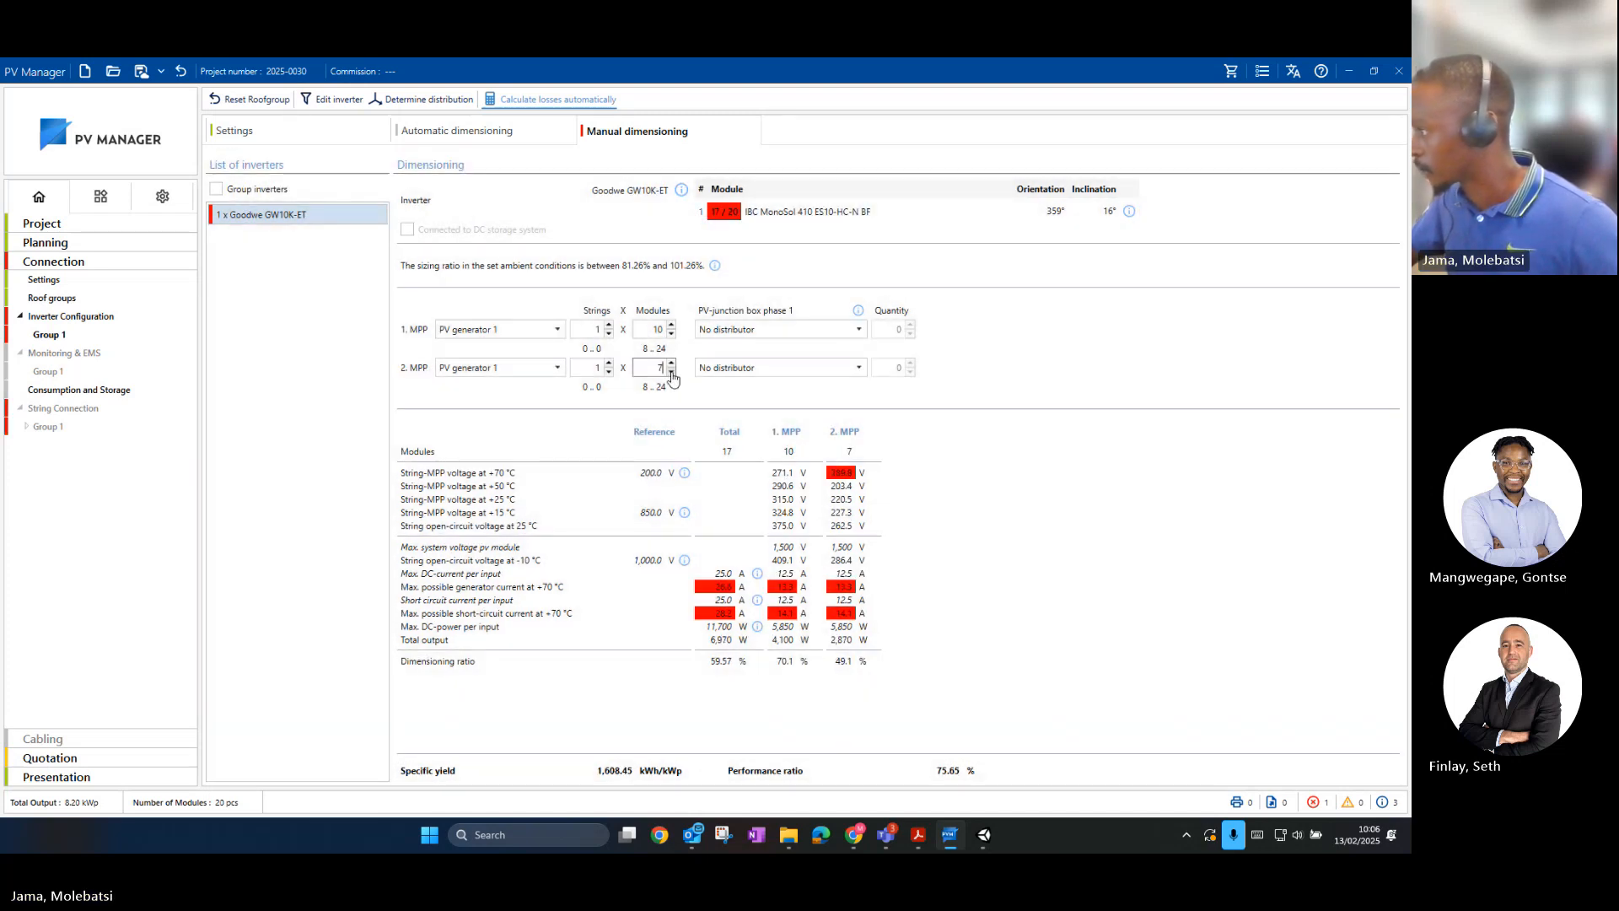
left_click(671, 334)
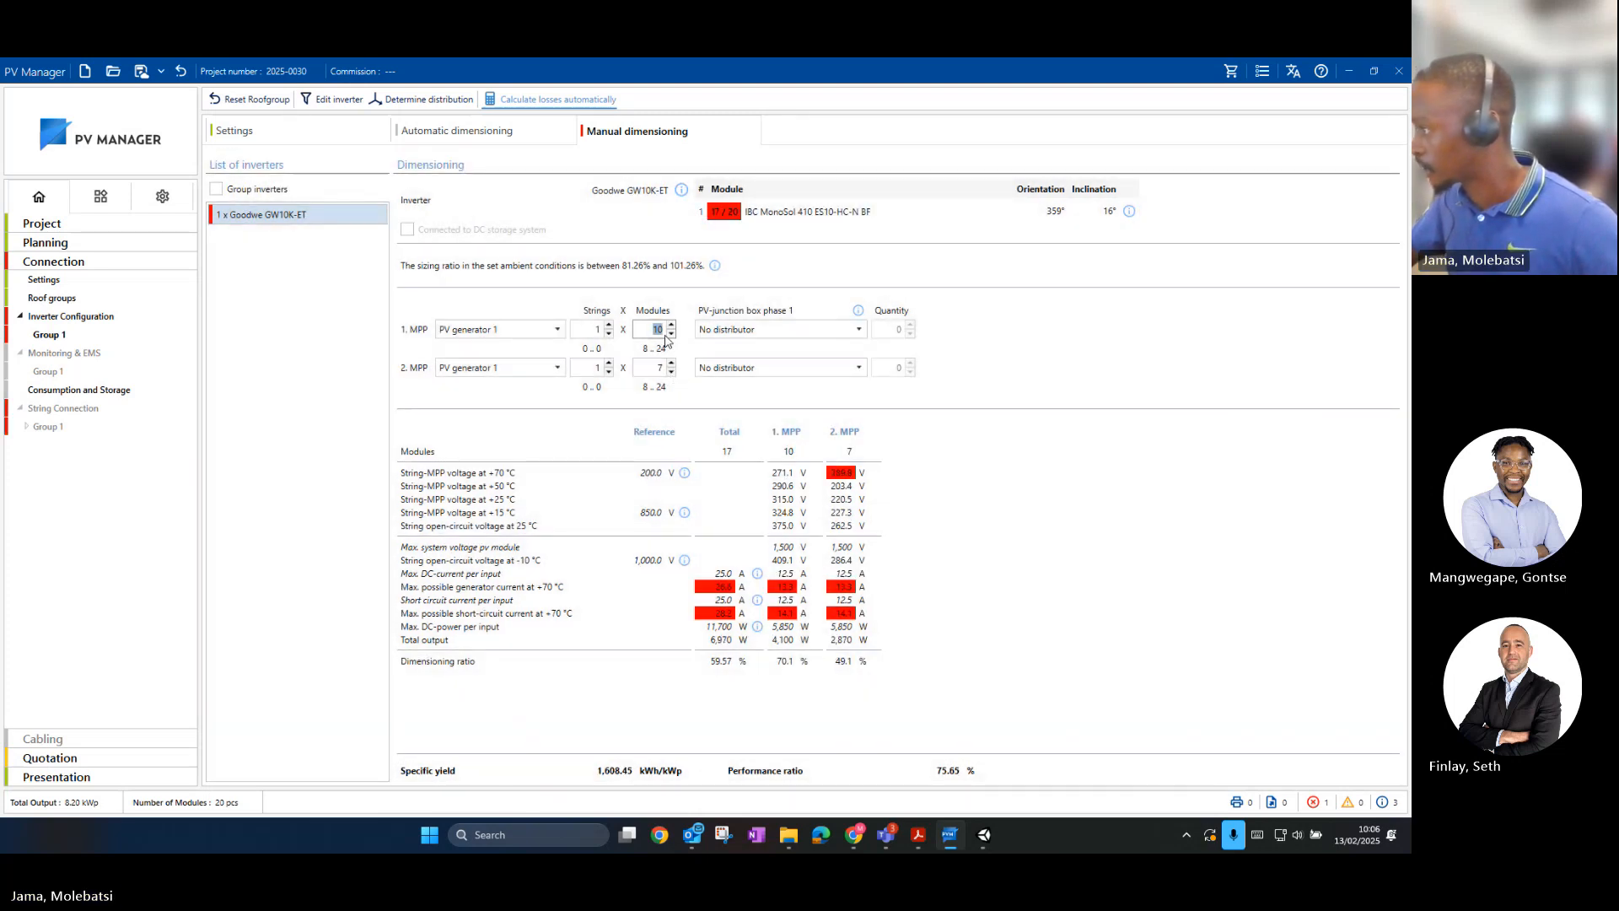
left_click(672, 334)
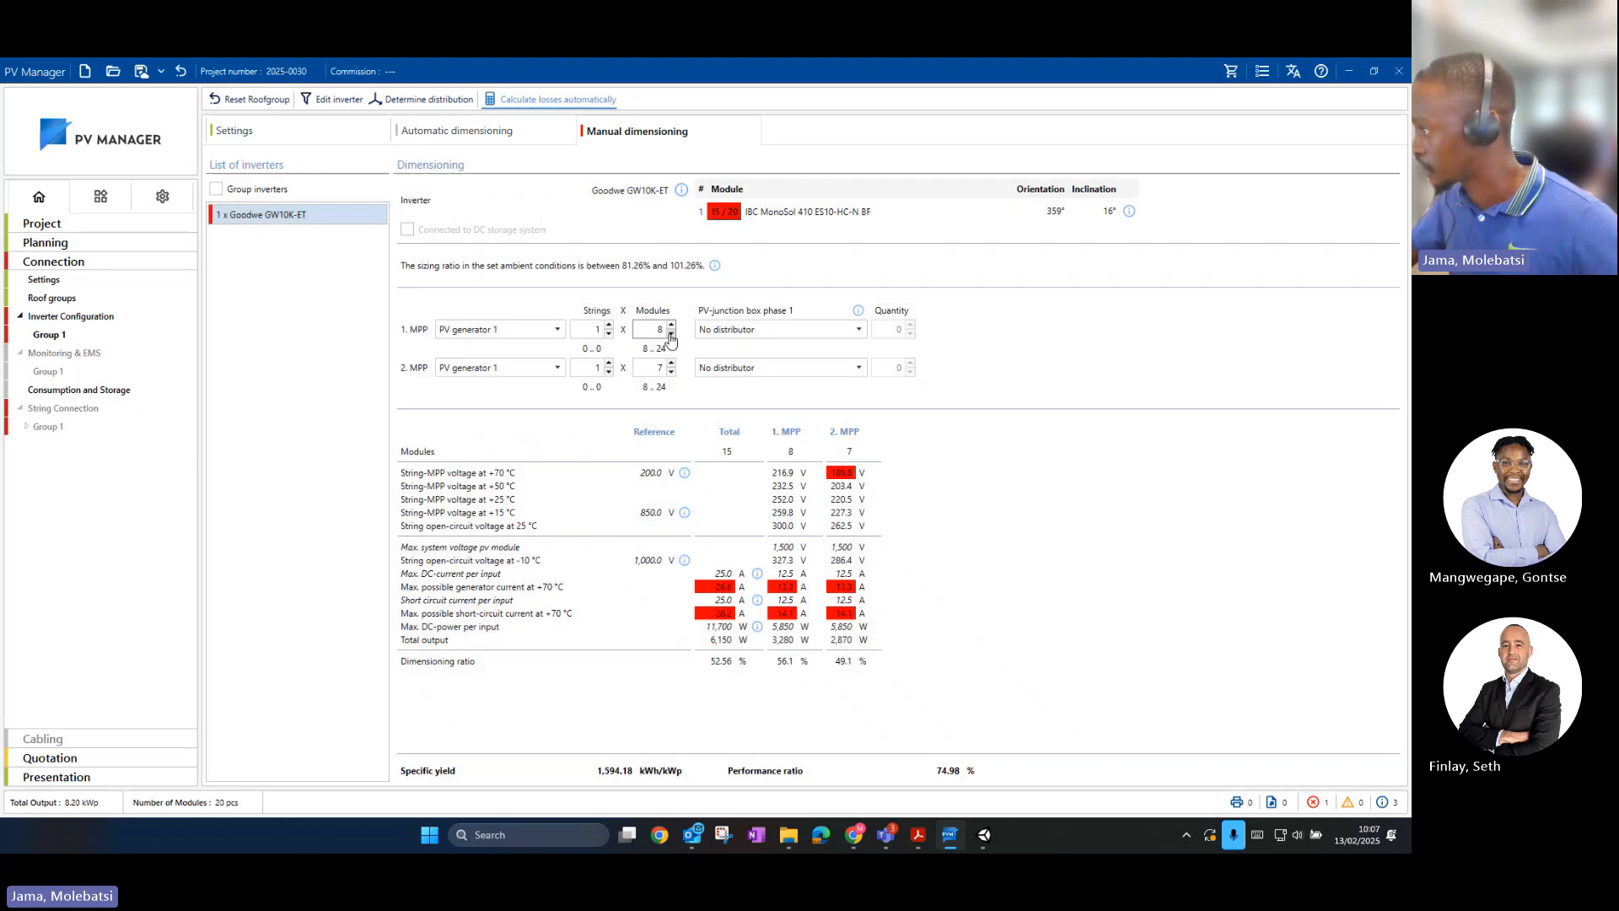
left_click(672, 334)
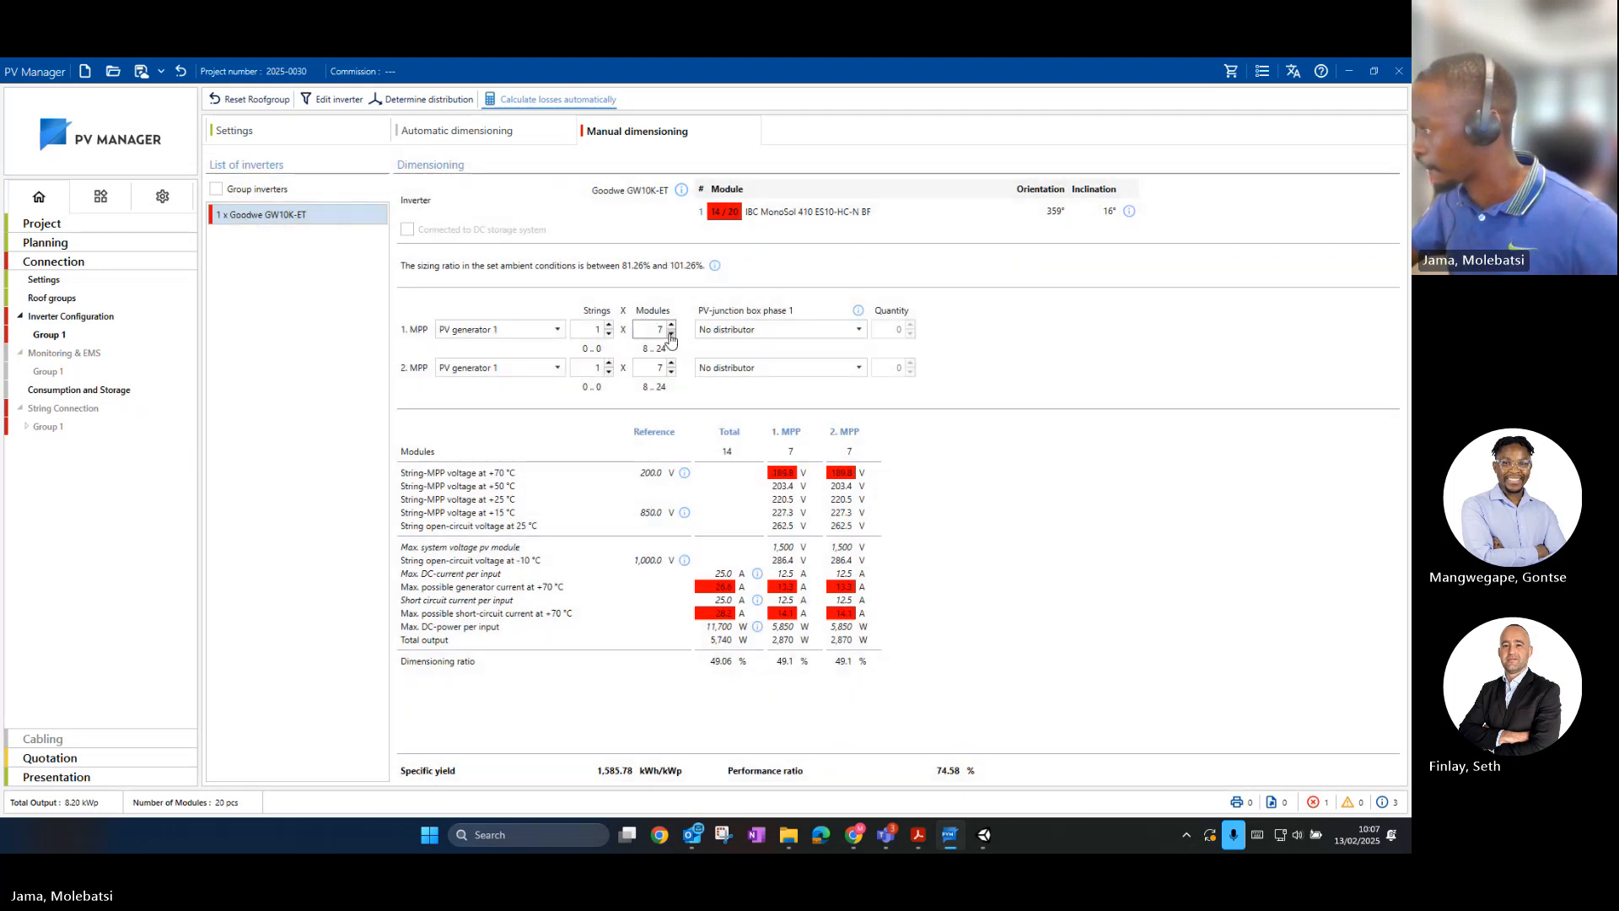
left_click(609, 325)
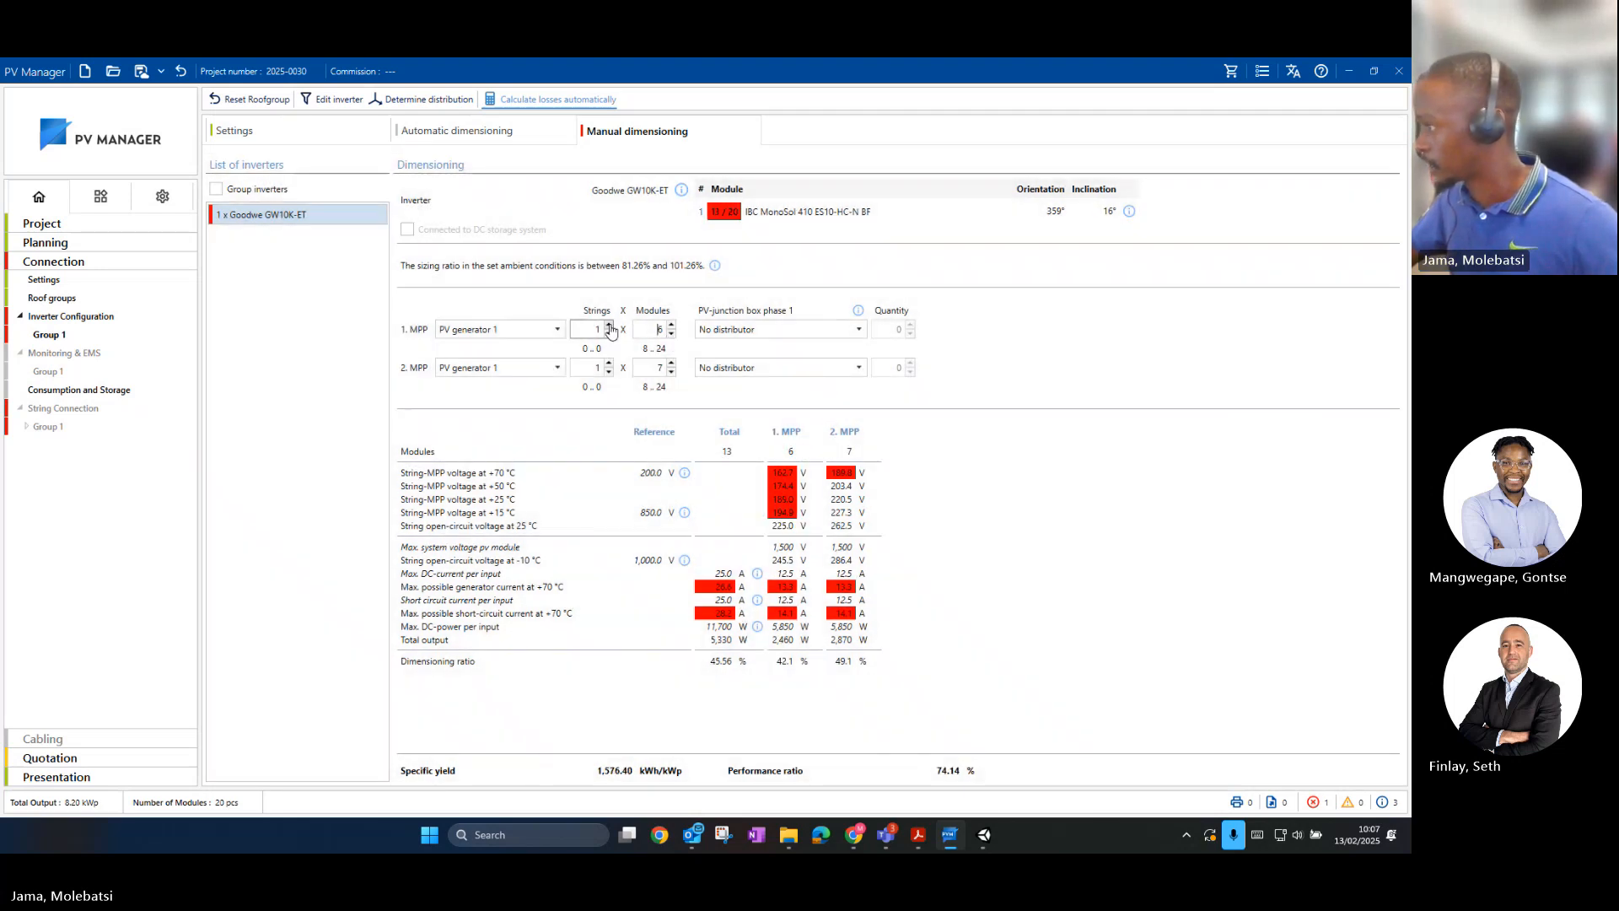
left_click(609, 363)
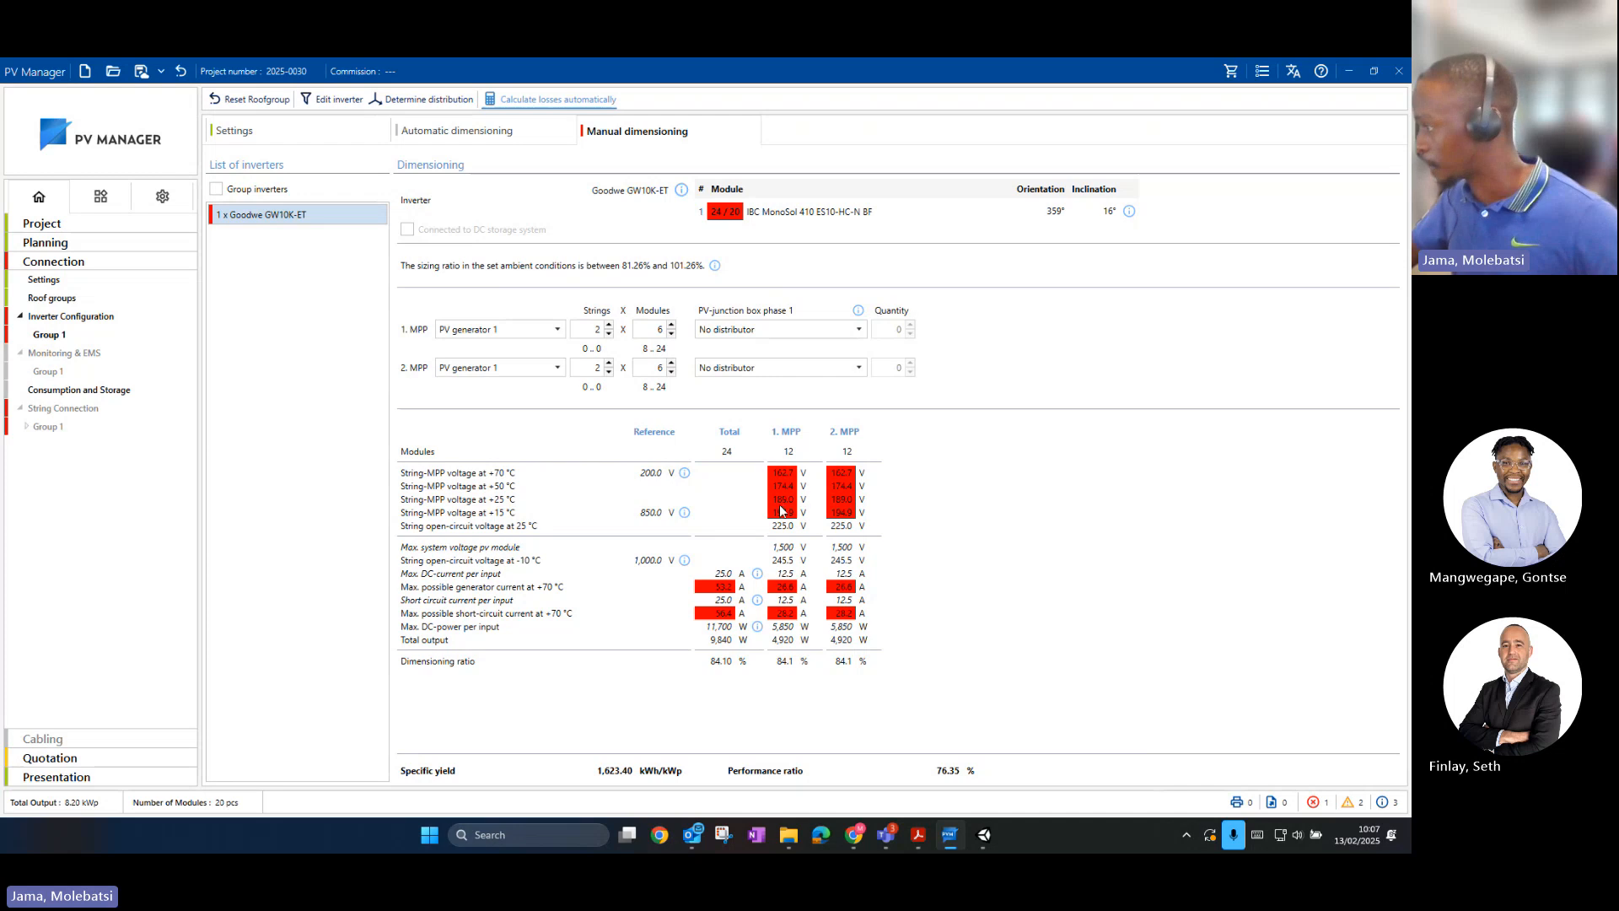
Step: Try 7 and 5 modules per string on both MPP inputs, finishing with 1 string of 5 modules on each
left_click(671, 363)
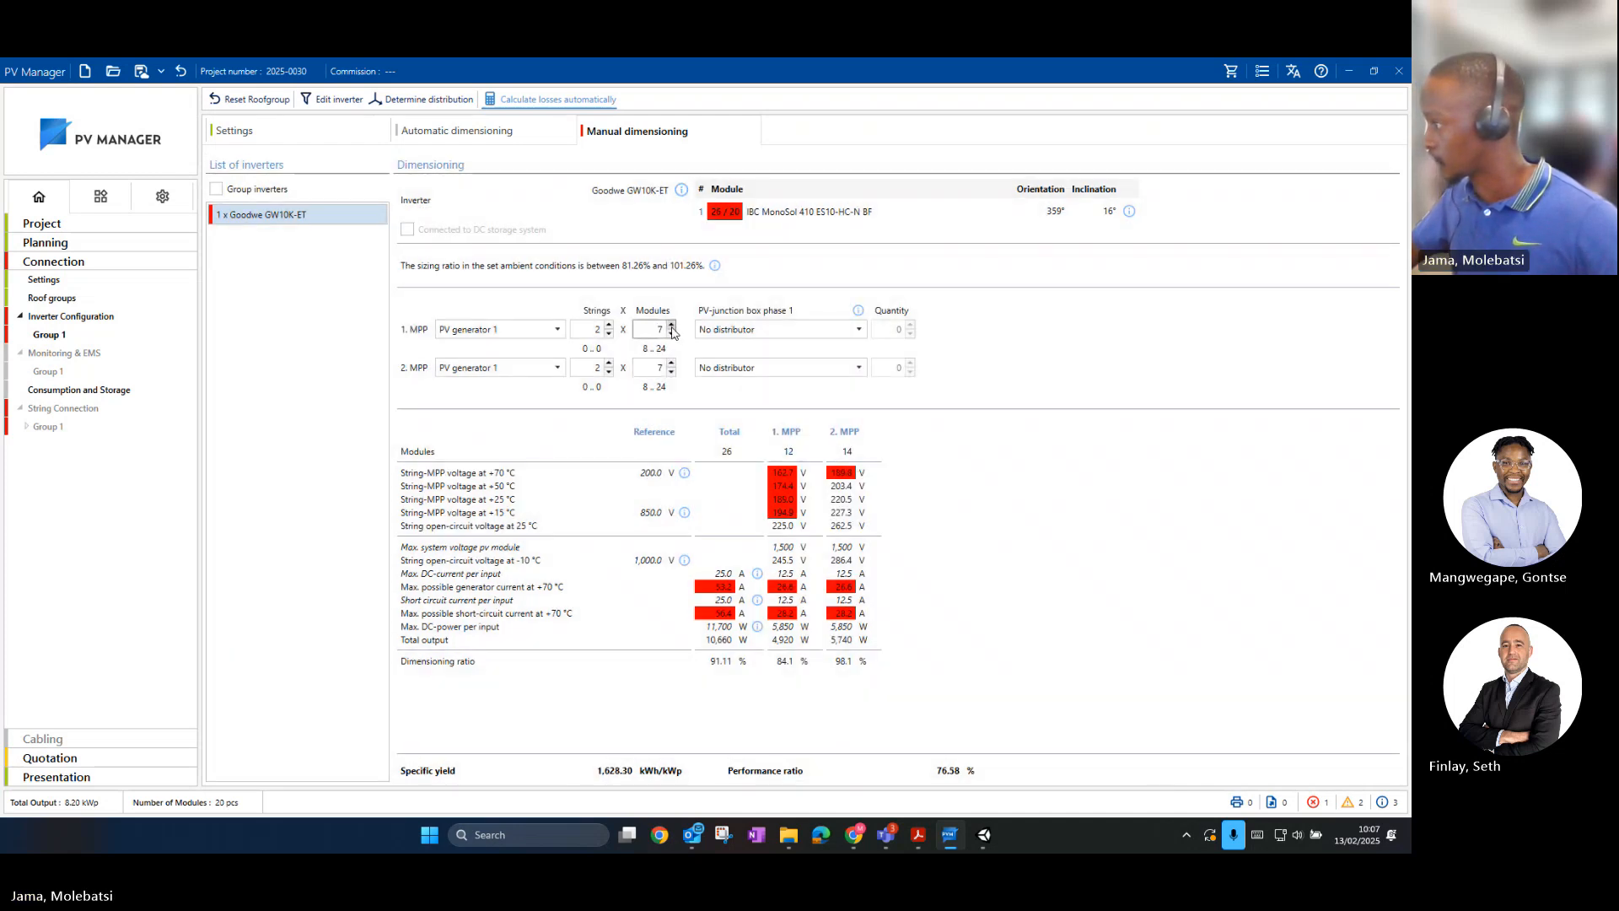
left_click(672, 326)
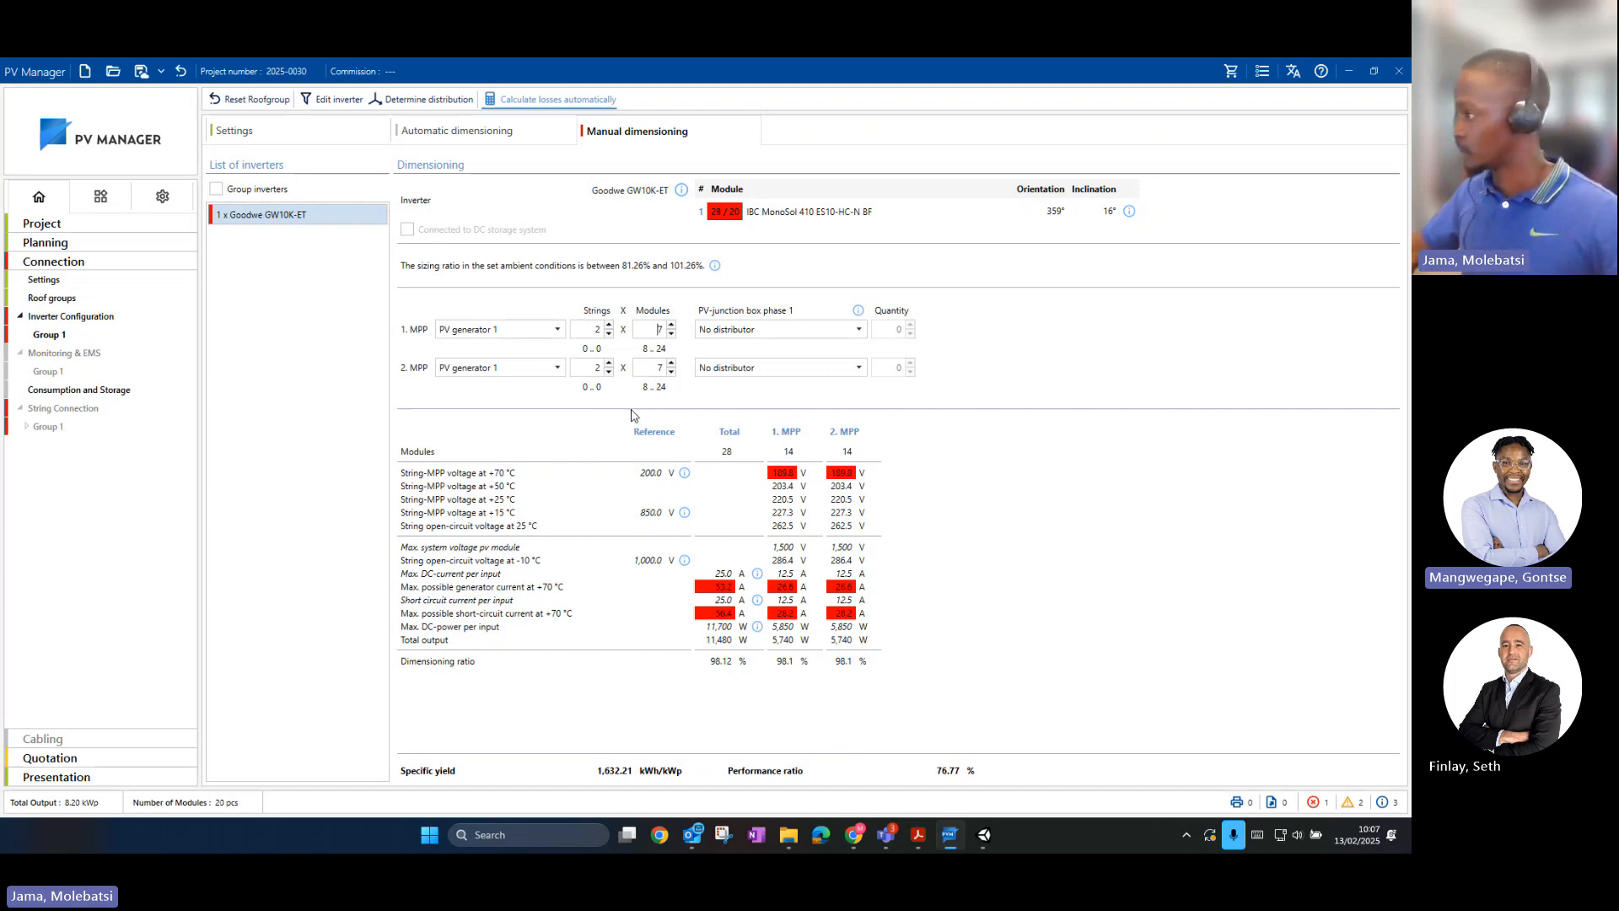
left_click(671, 335)
left_click(671, 335)
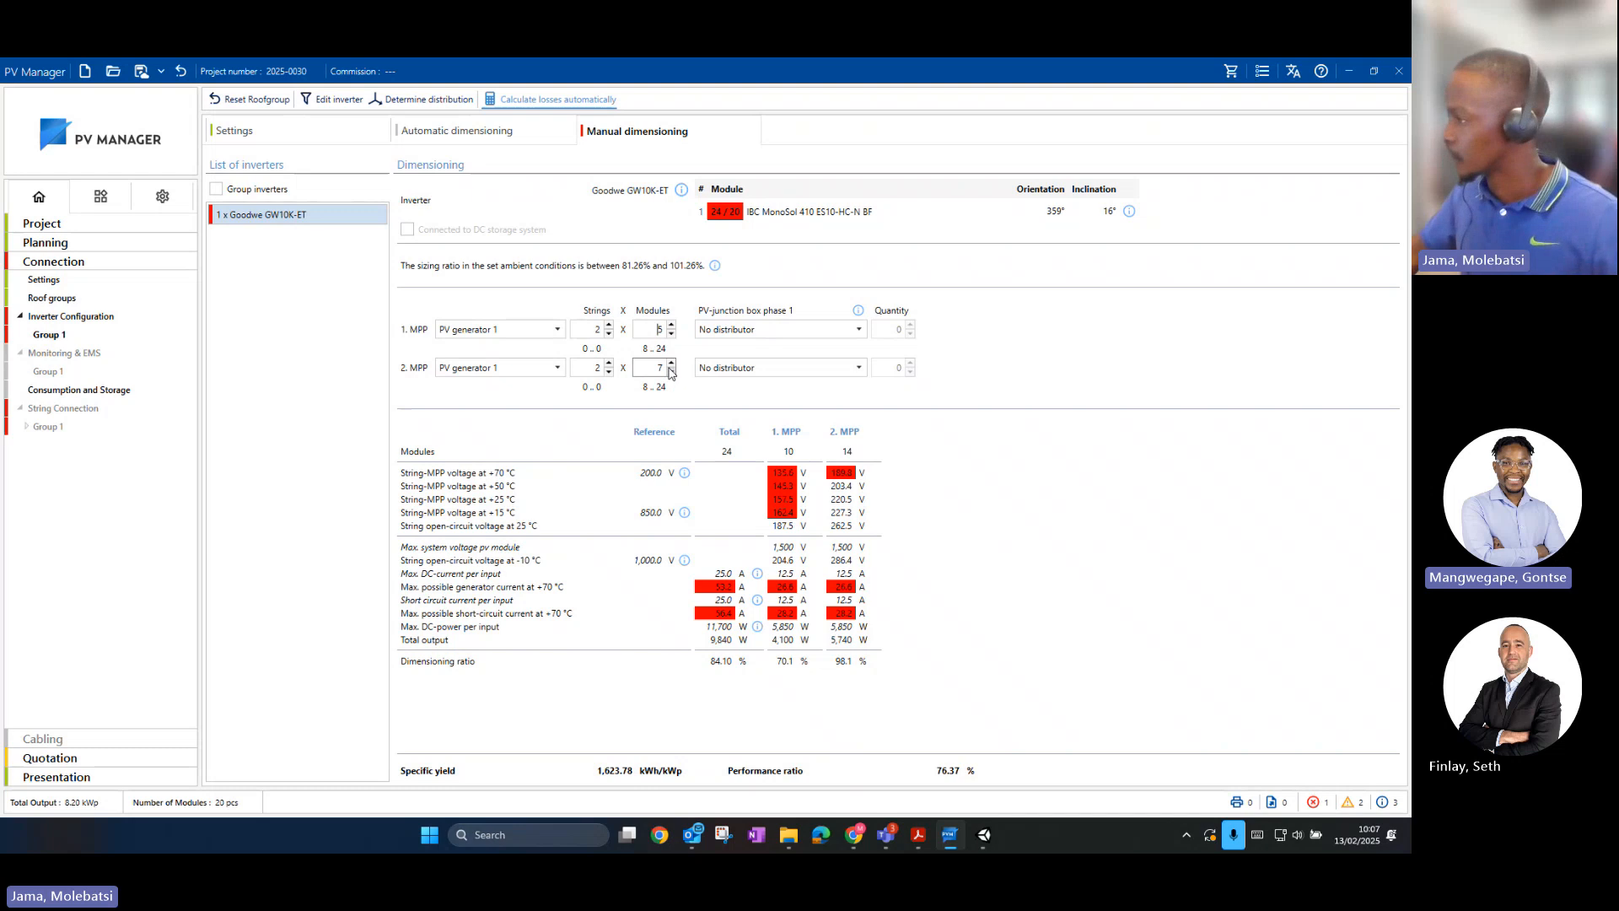
left_click(671, 372)
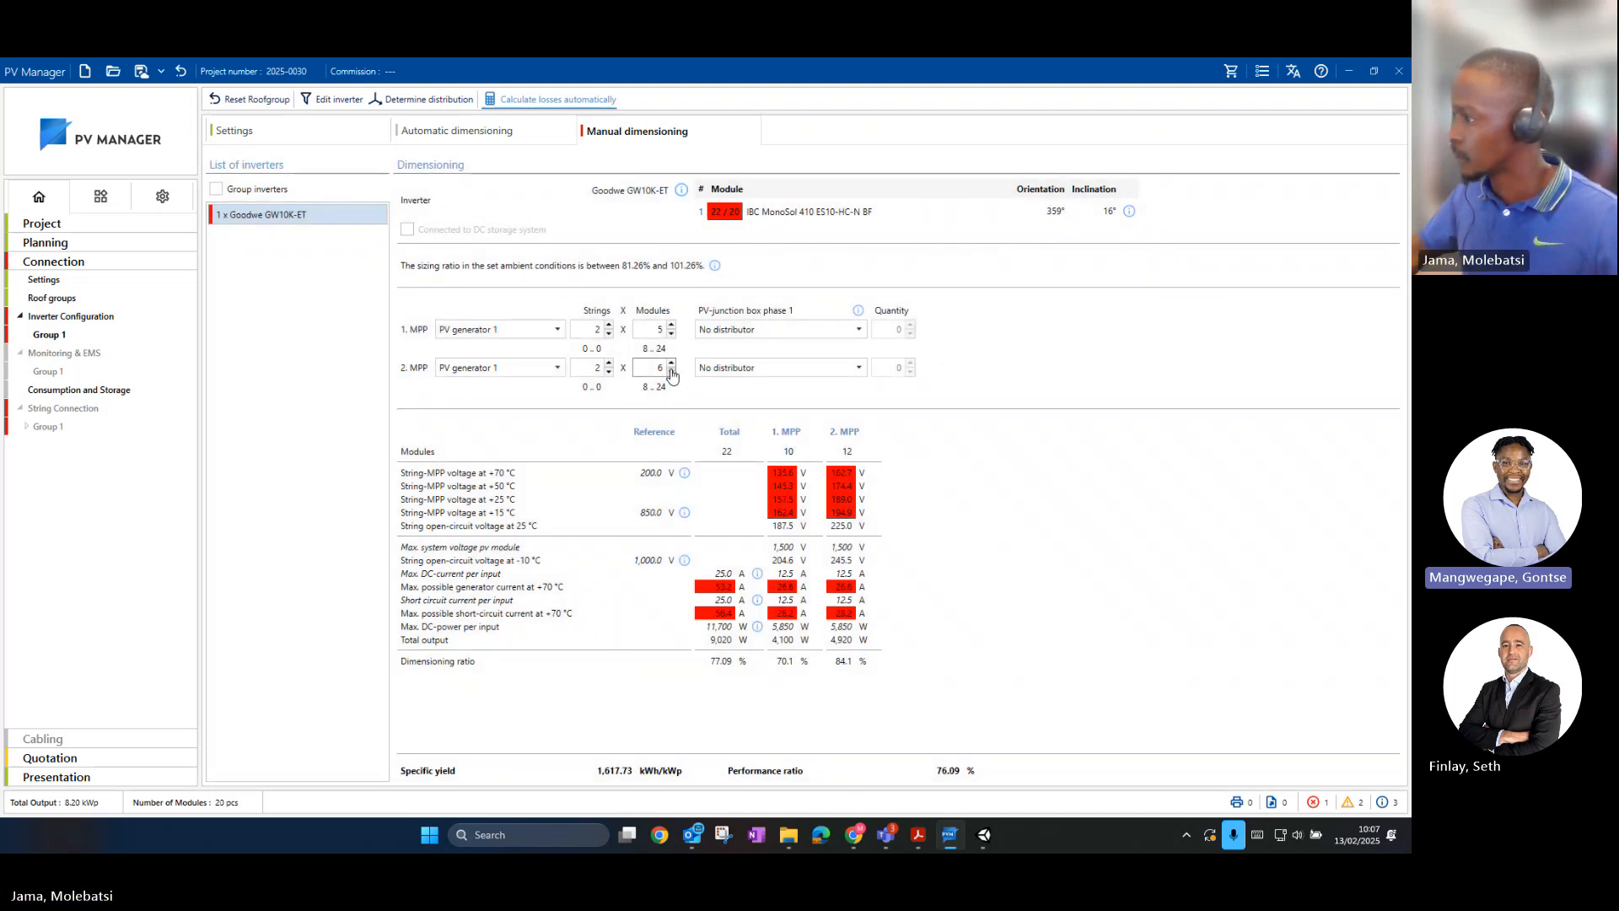
left_click(671, 372)
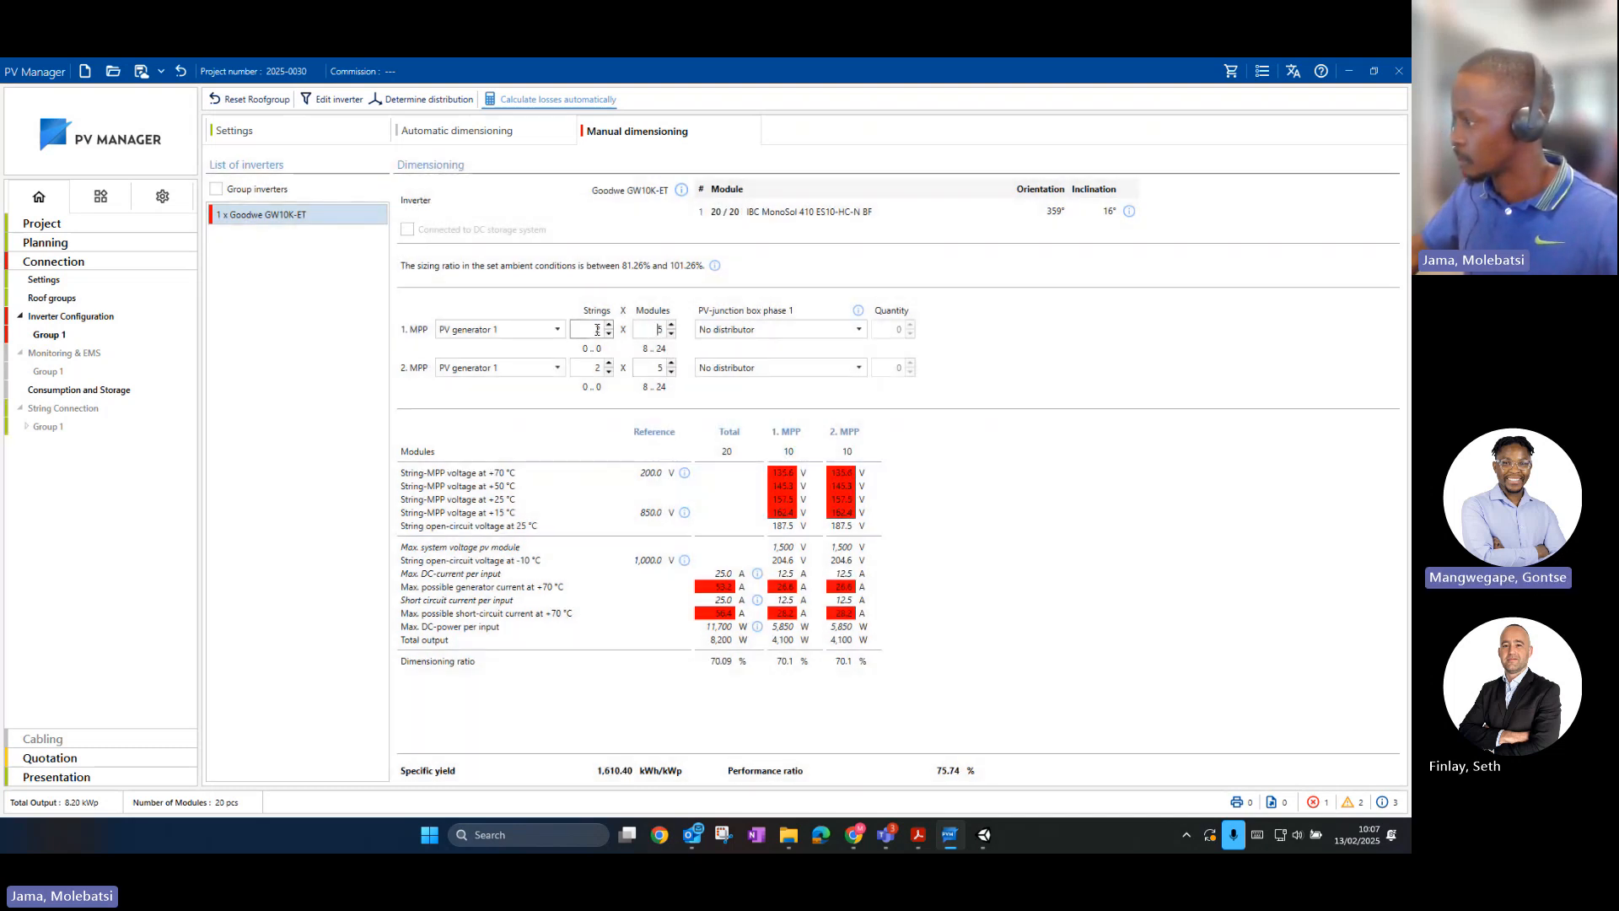
left_click(608, 372)
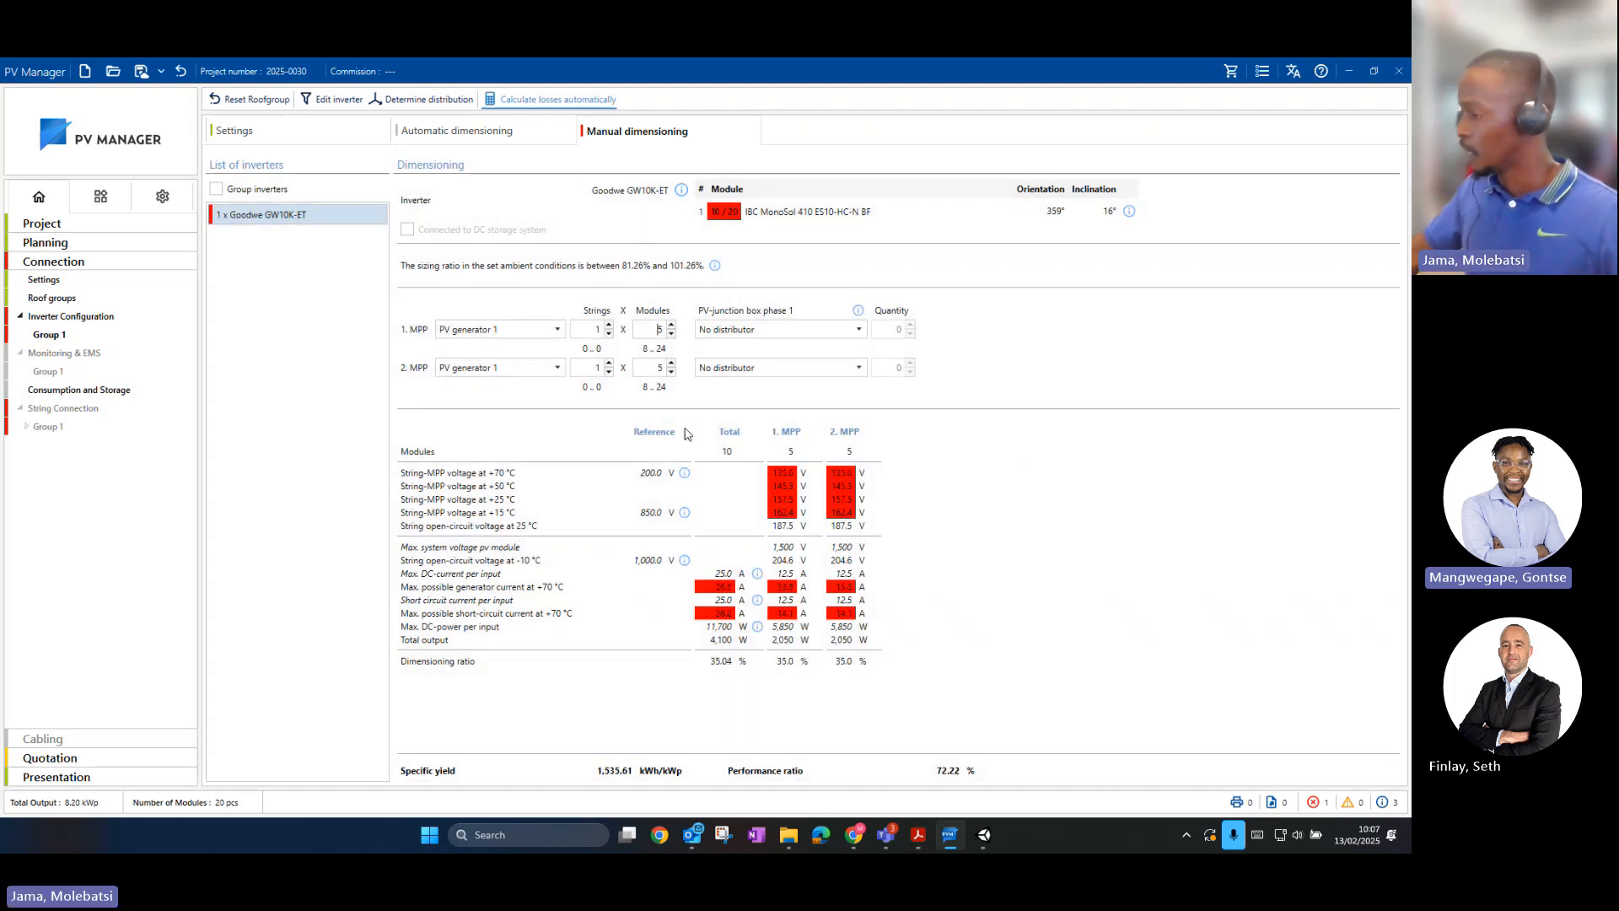
Step: Return to the north-facing roof's planning and delete the last two modules of both module rows
left_click(37, 246)
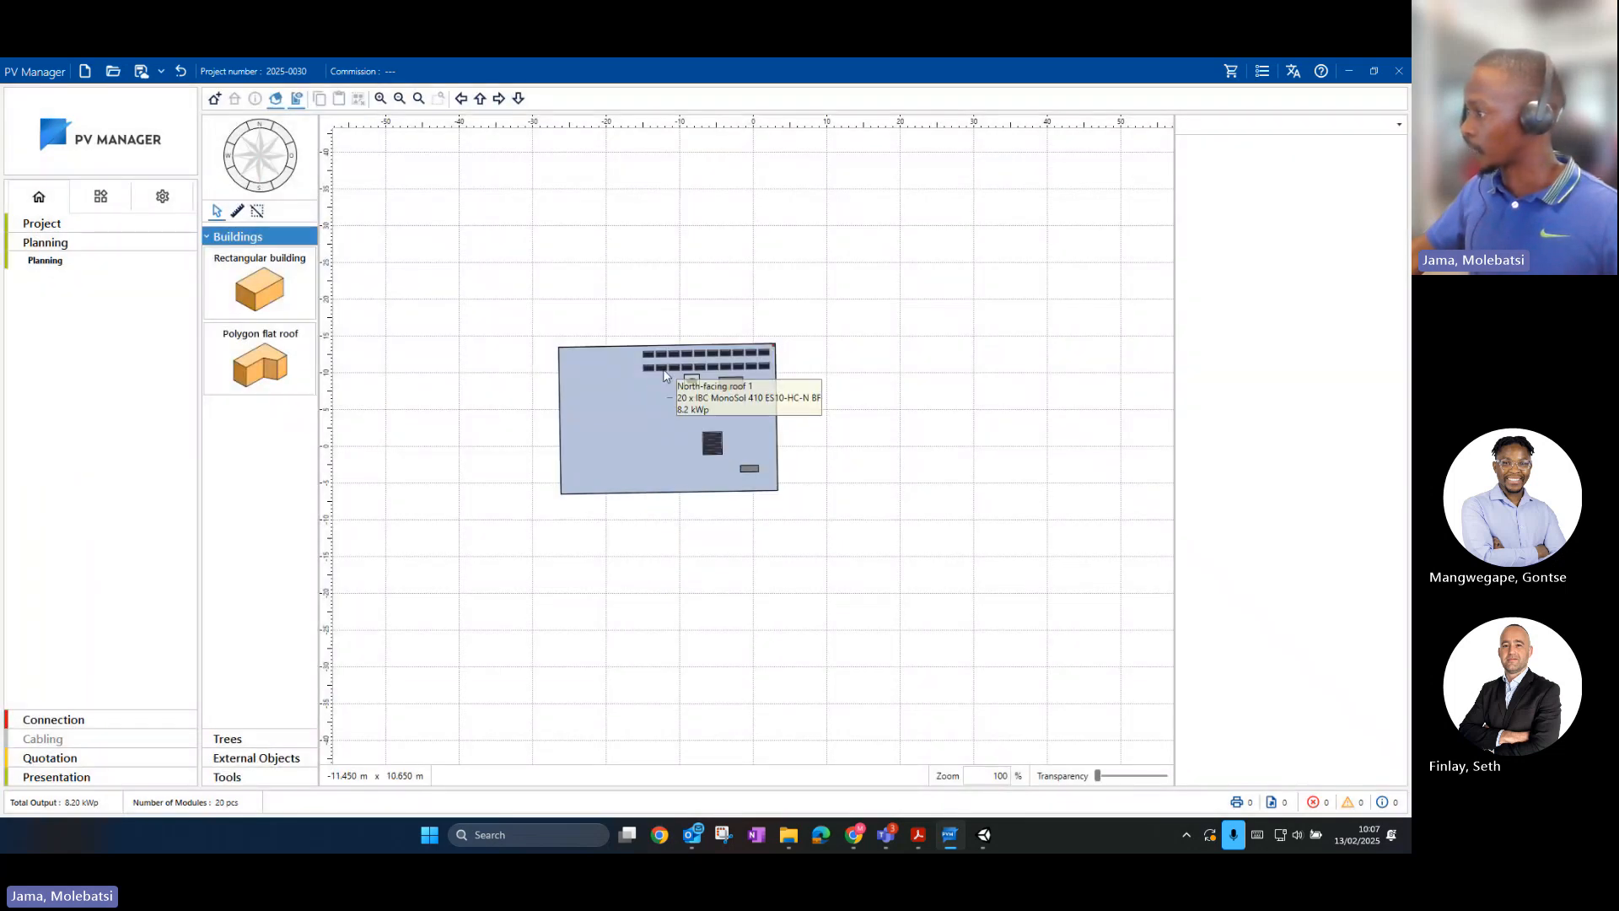
left_click(622, 432)
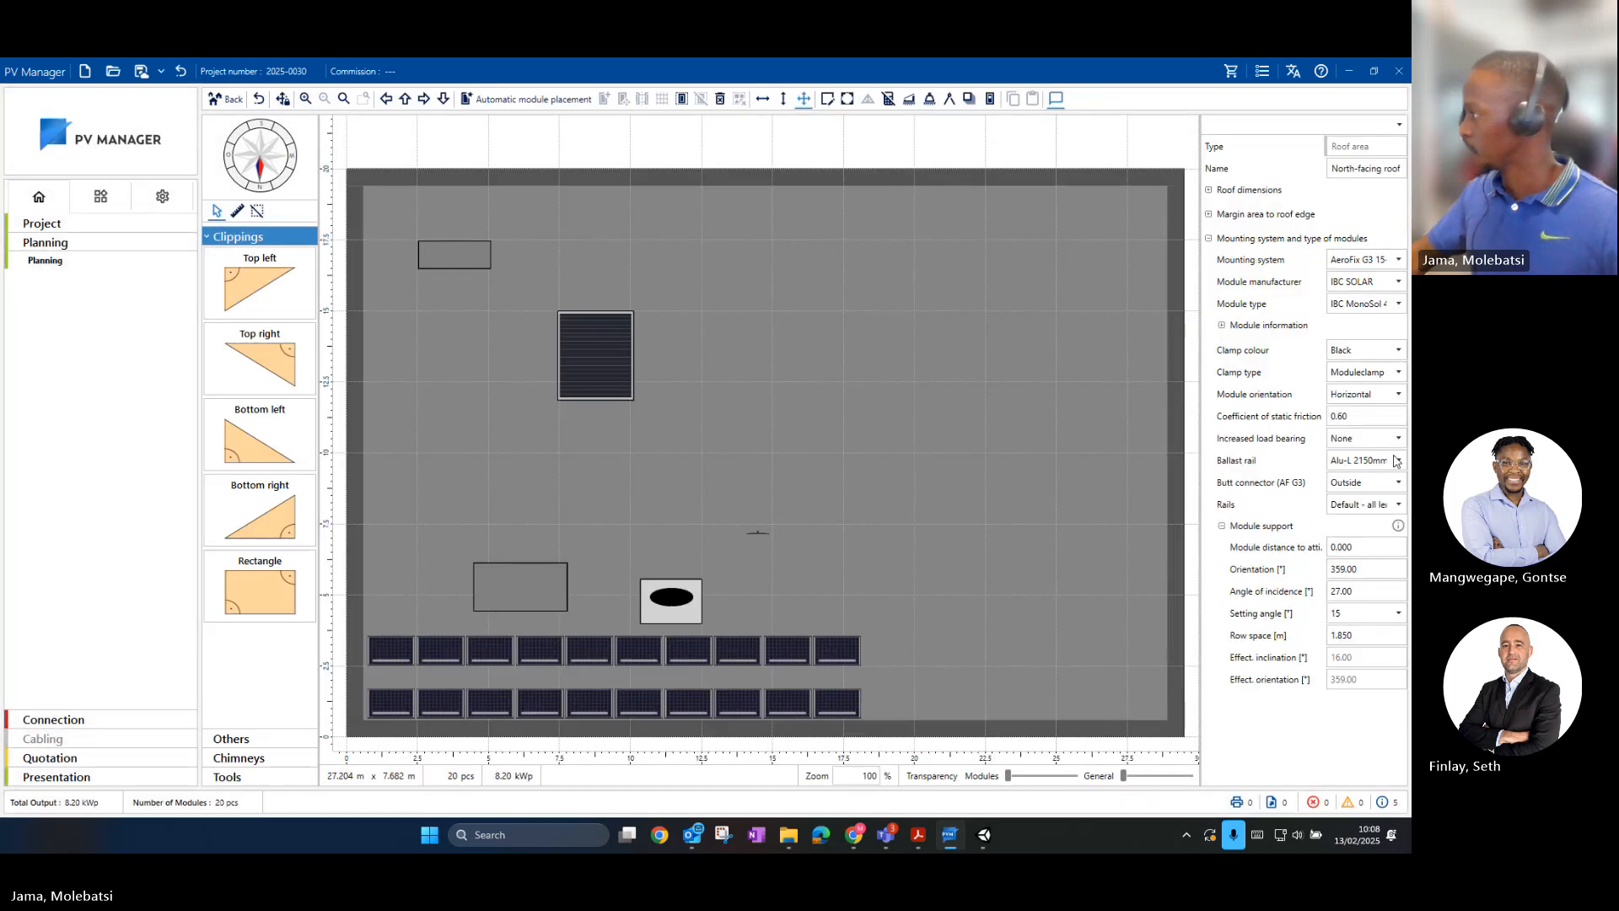
left_click(1377, 306)
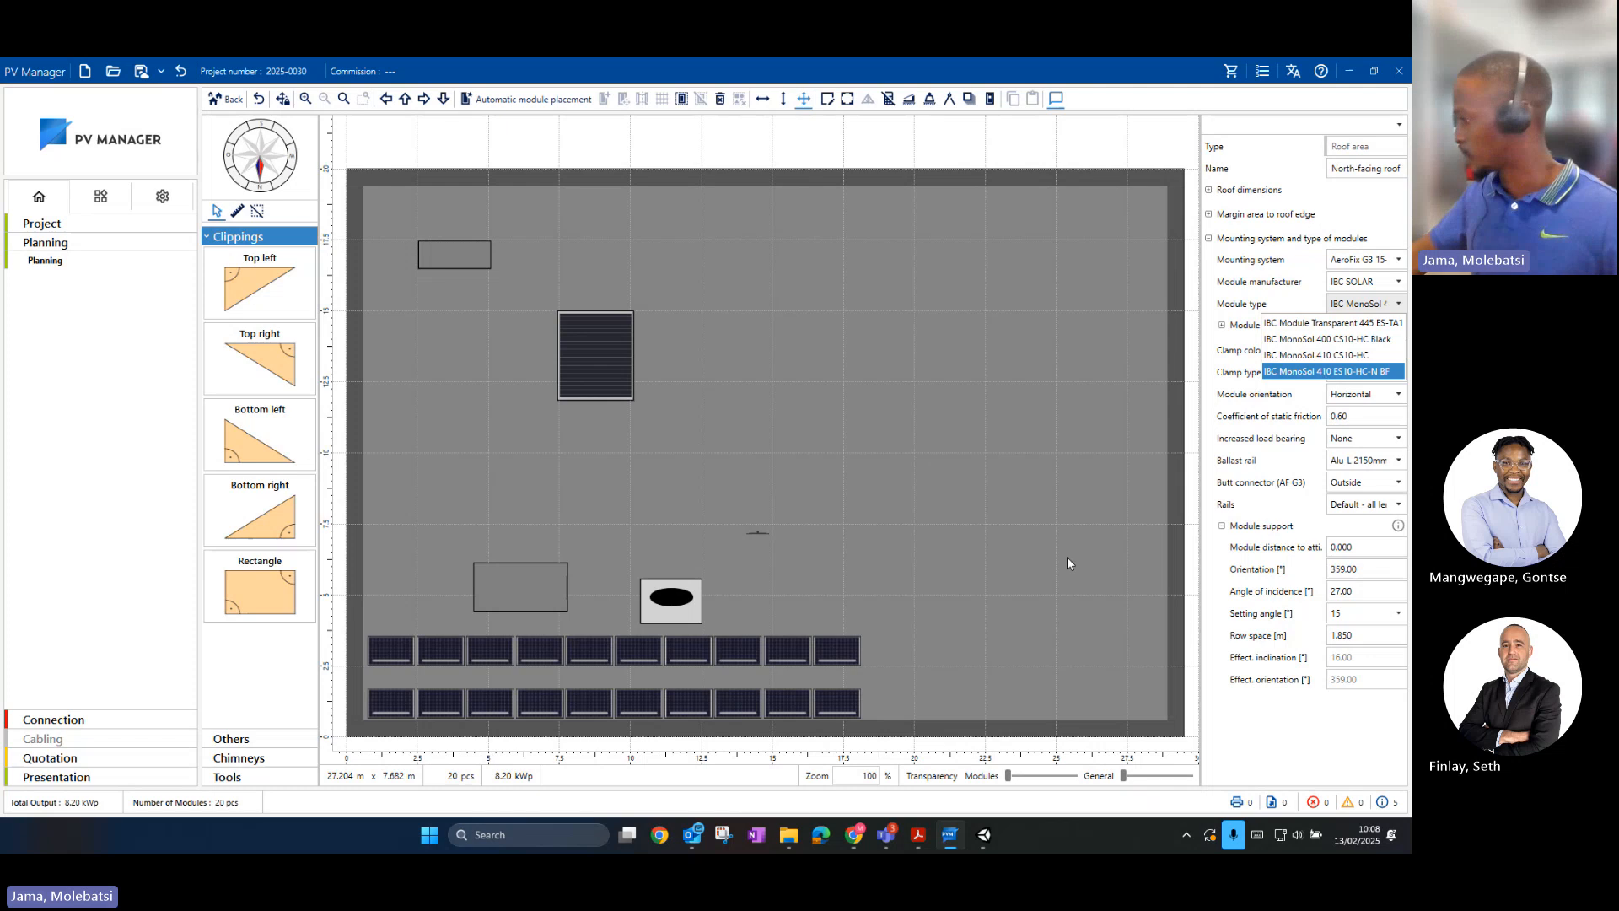
left_click(846, 658)
mouse_move(846, 657)
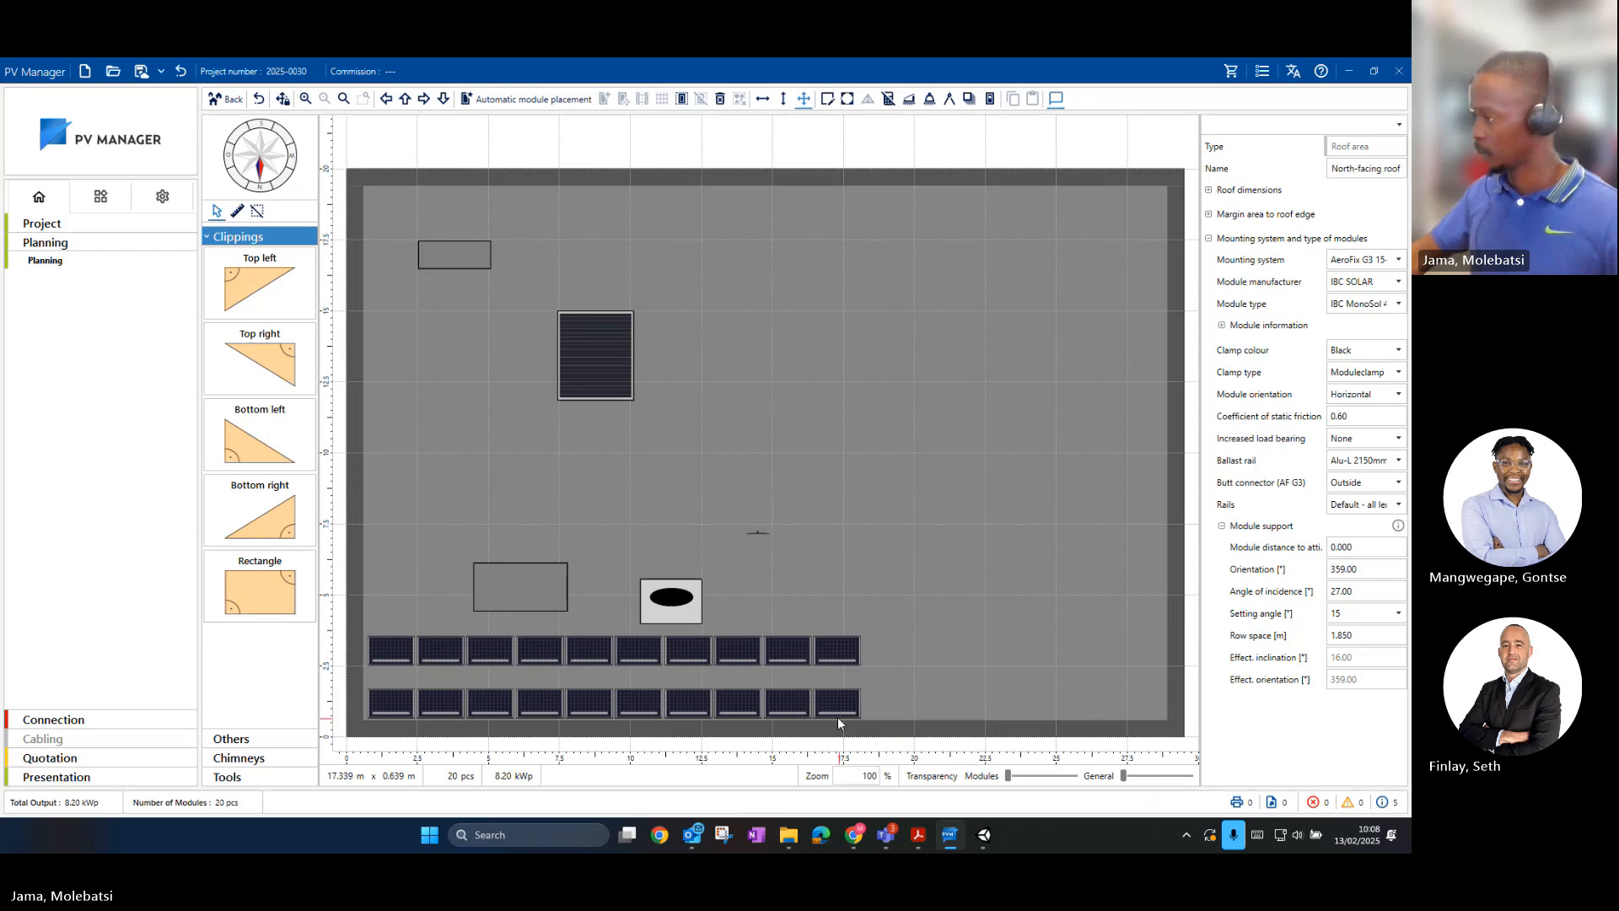
left_click(835, 654)
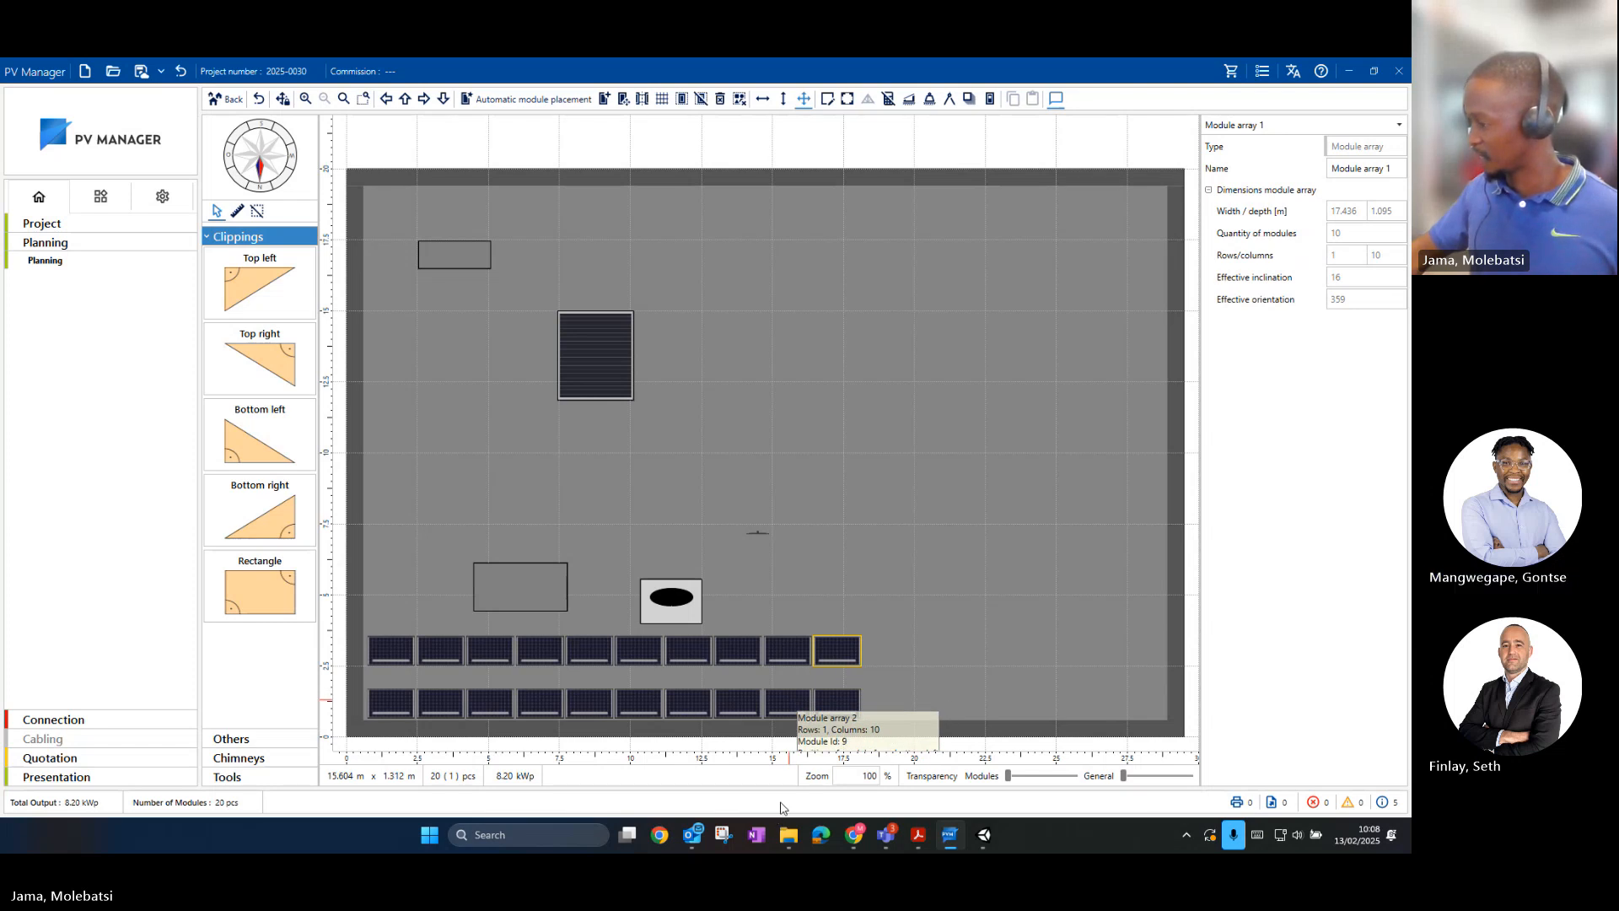
left_click(790, 714, "shift")
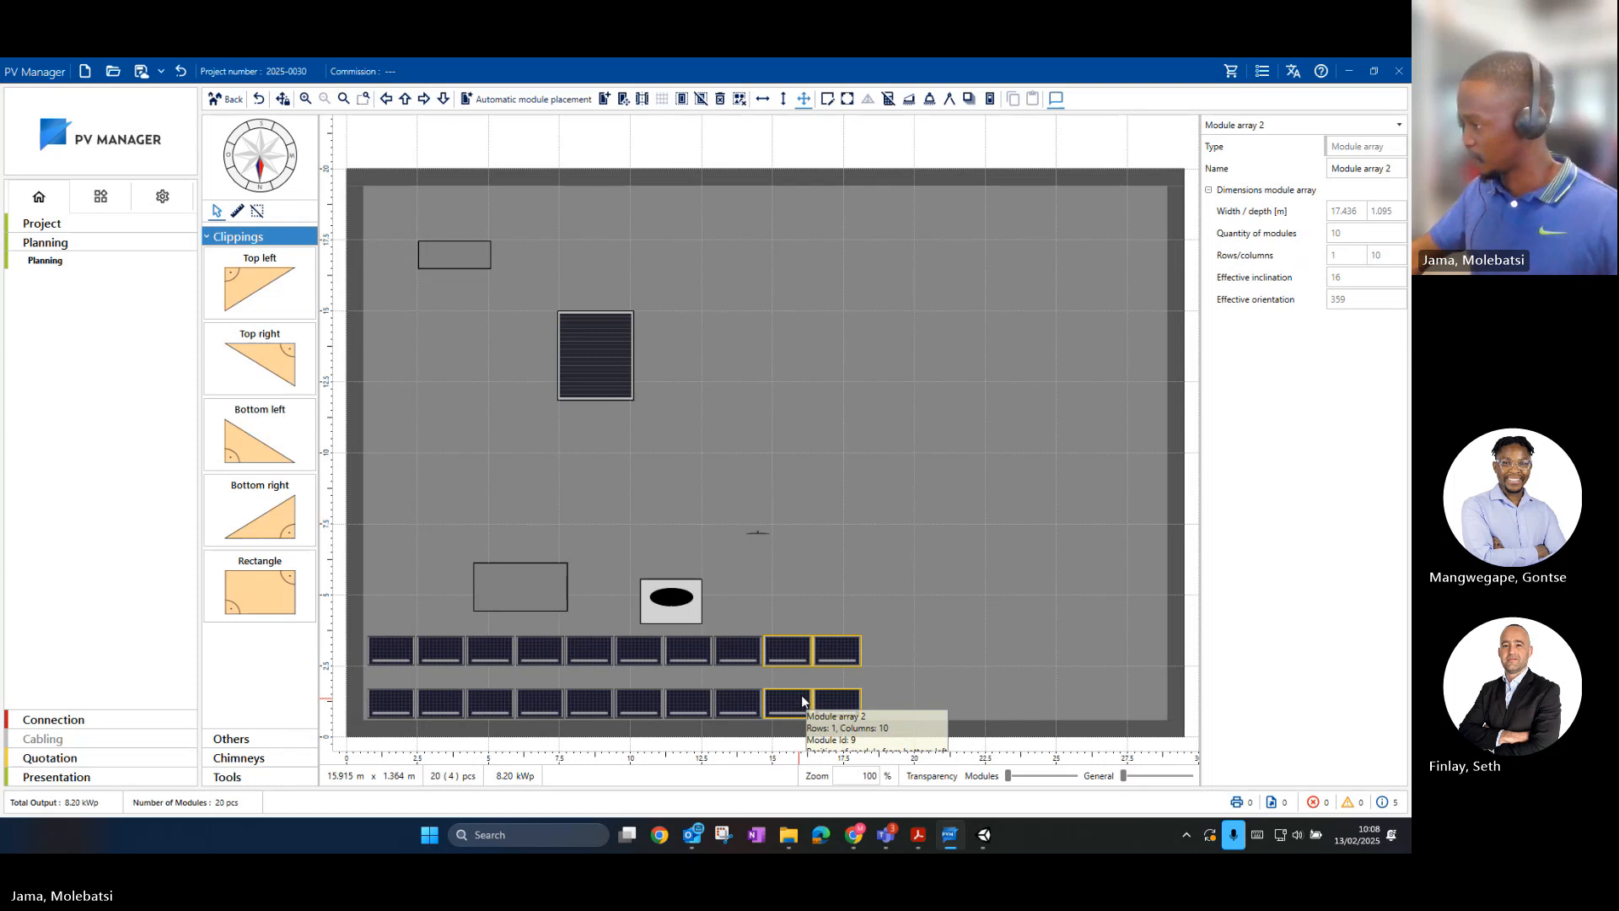
key("Delete")
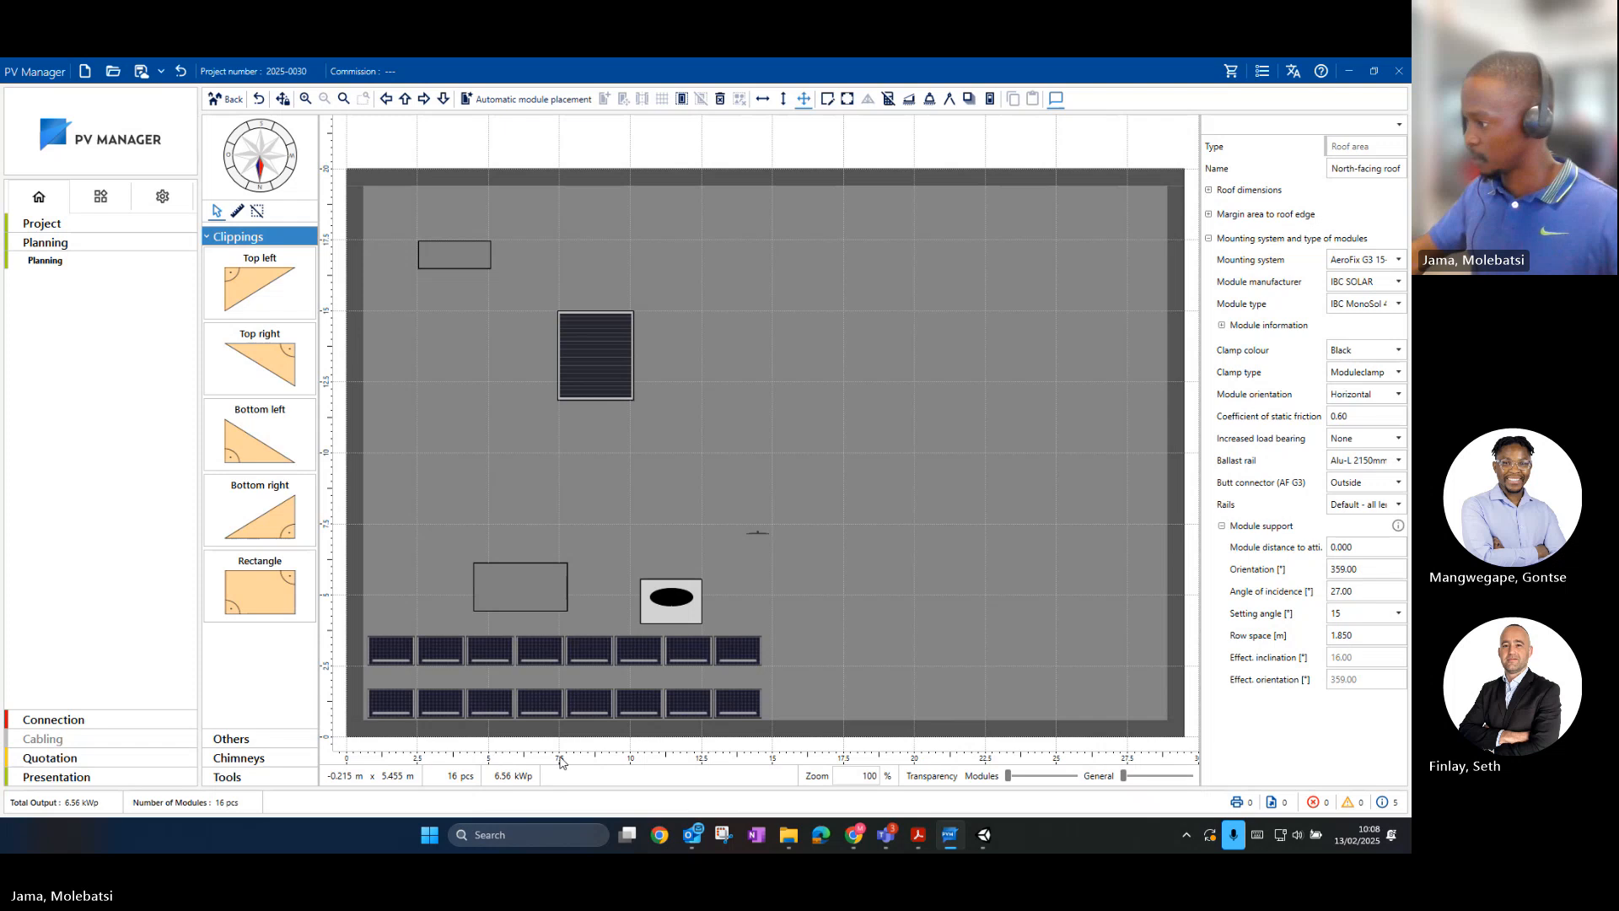
Step: Review the GOODWE inverters available for manual dimensioning in Group 1 without adding any
left_click(83, 721)
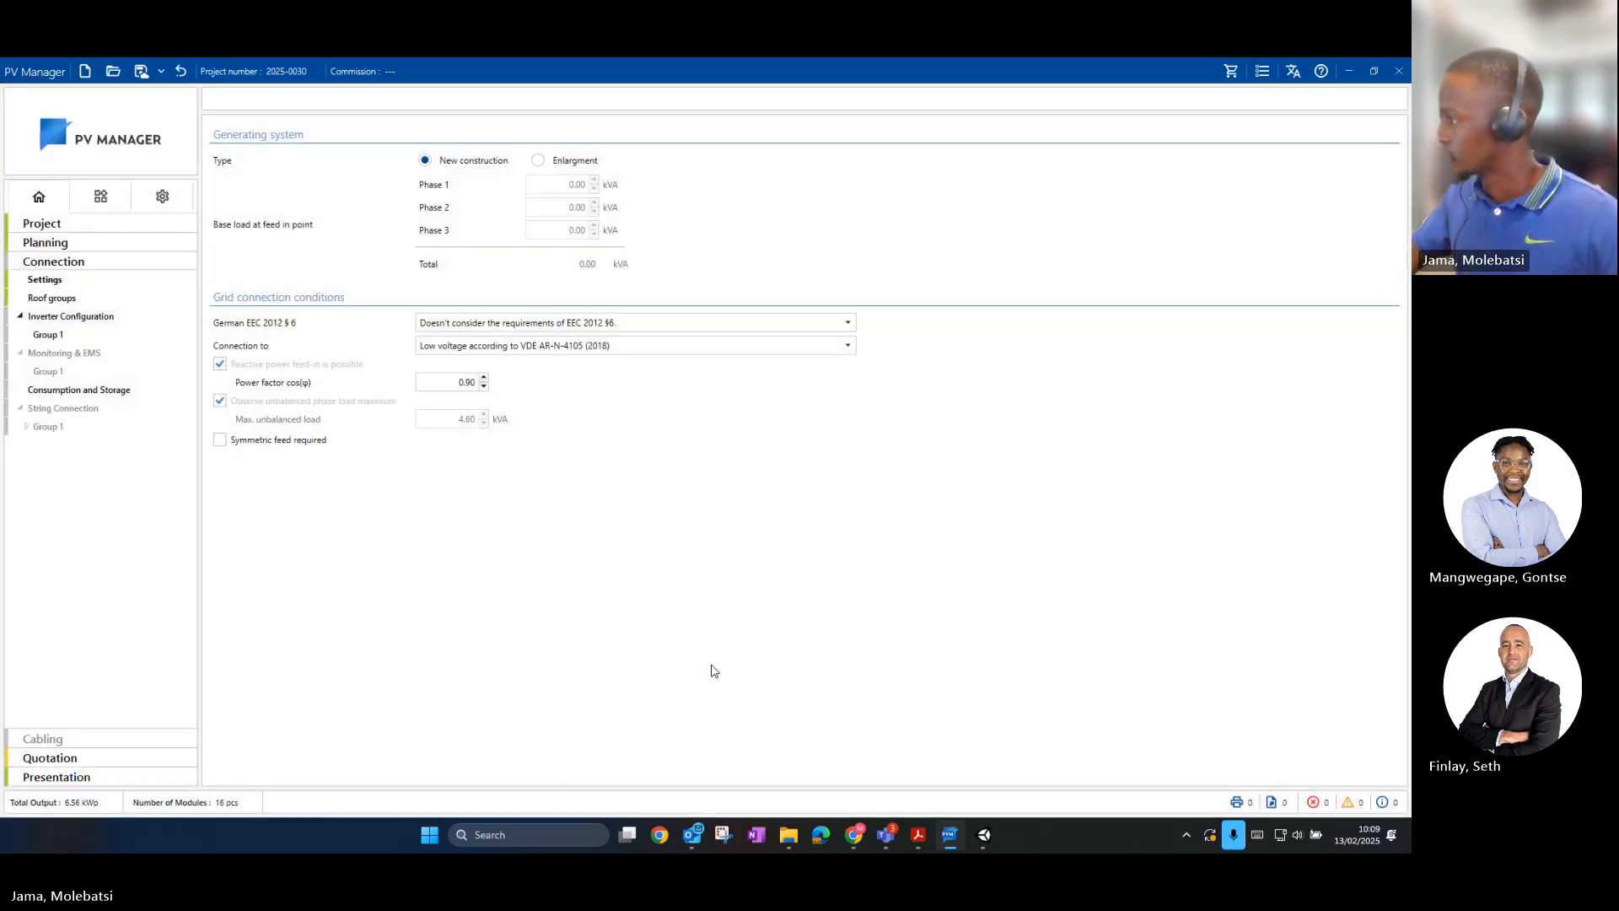
left_click(47, 335)
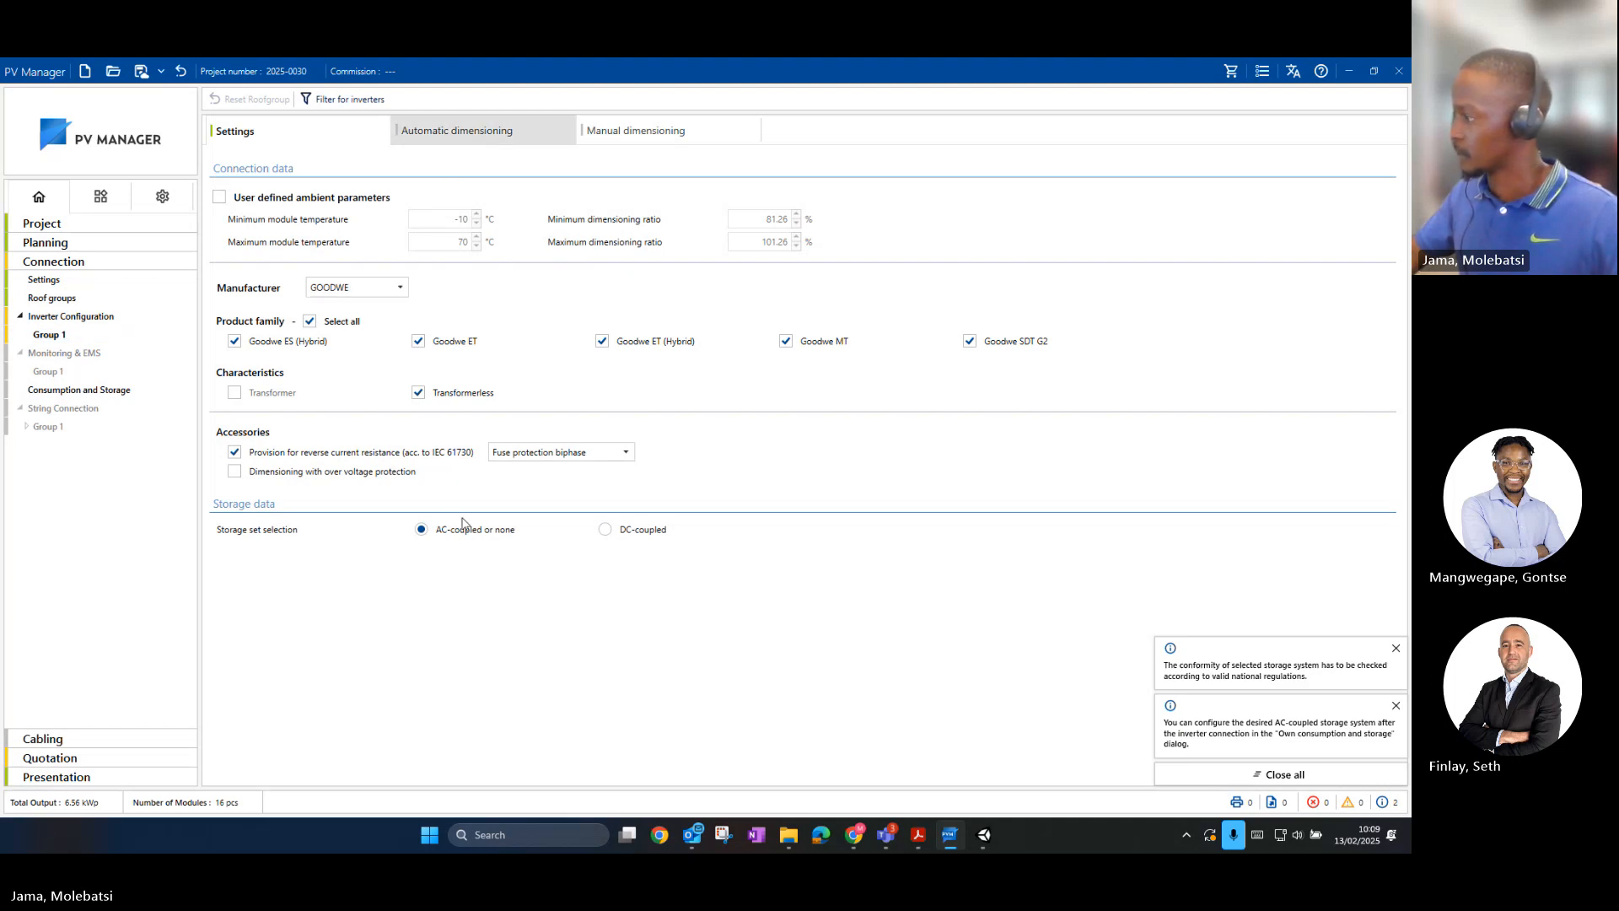
left_click(473, 133)
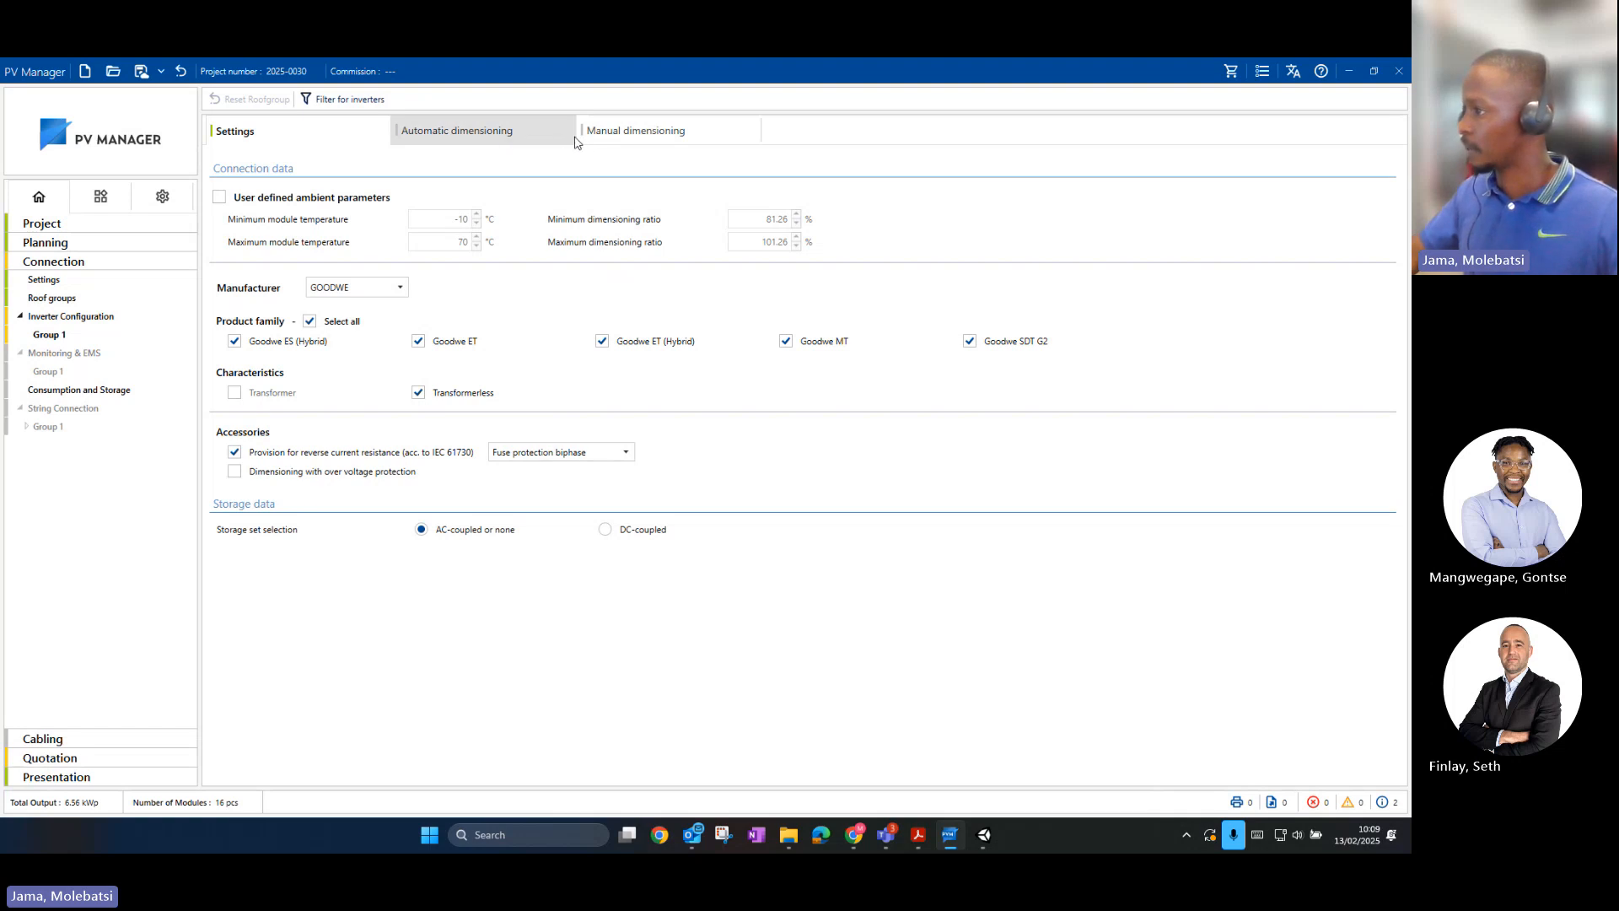
left_click(538, 138)
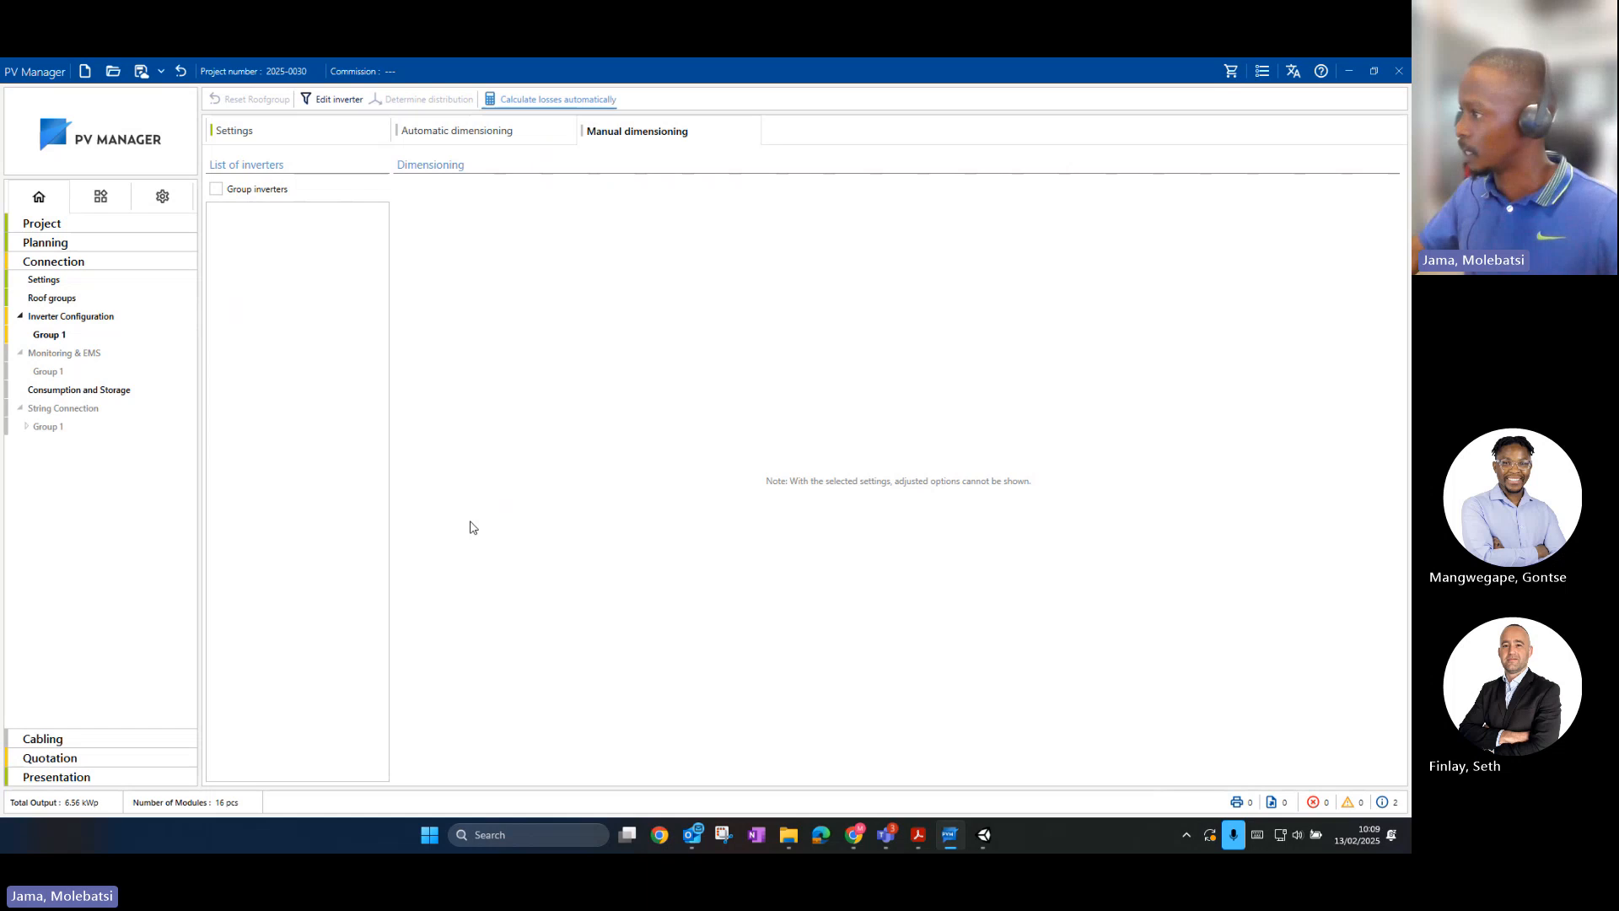
left_click(330, 99)
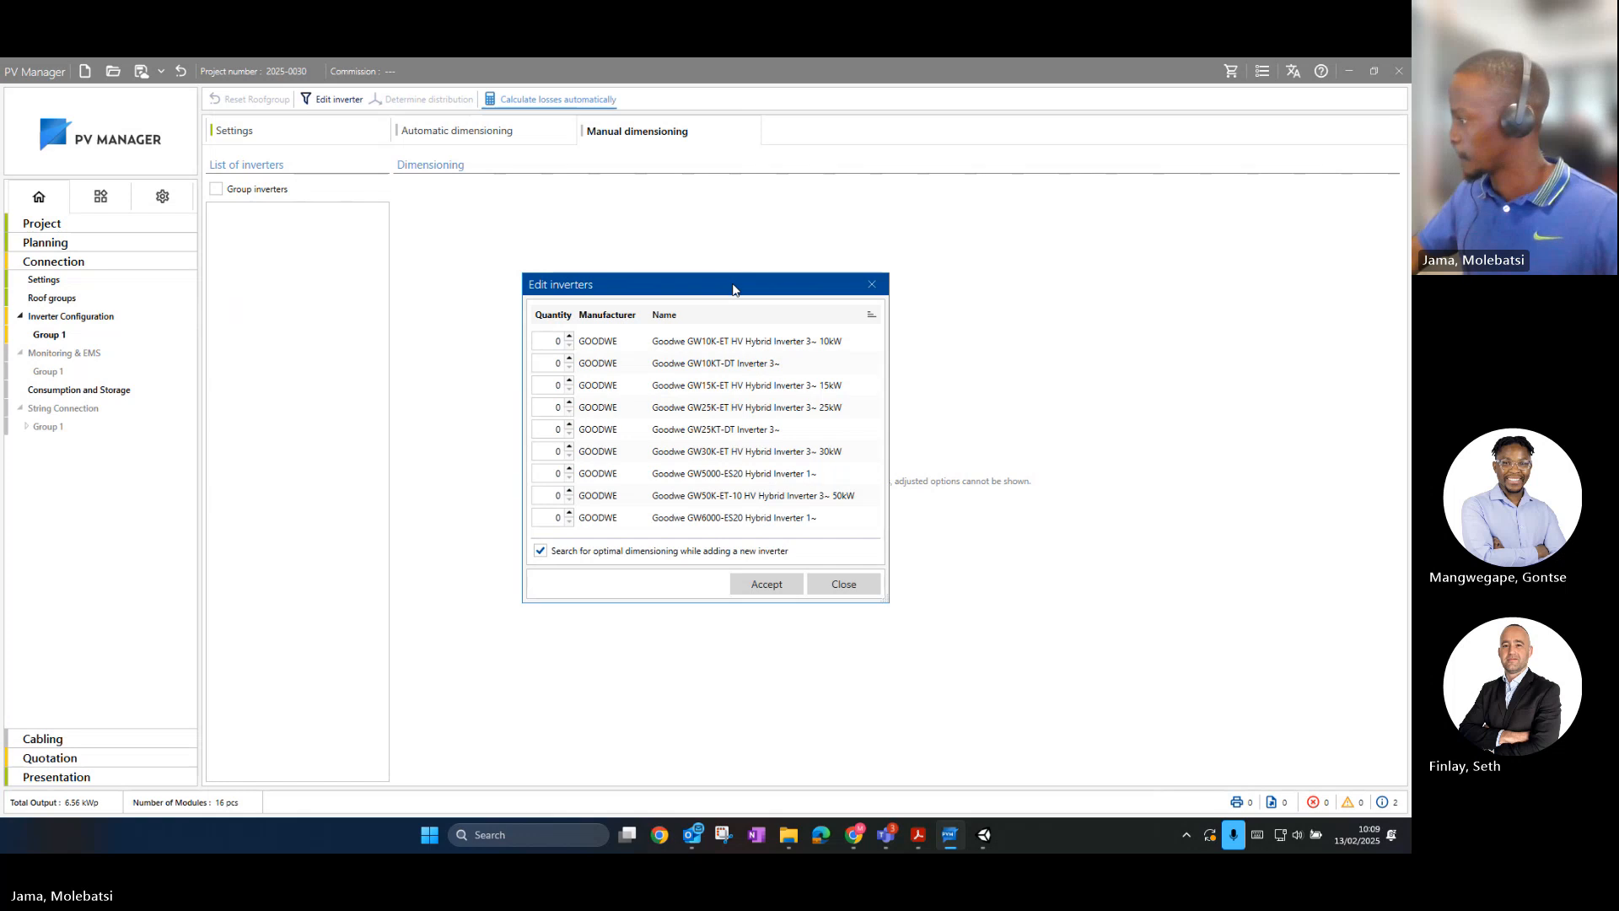
left_click(871, 285)
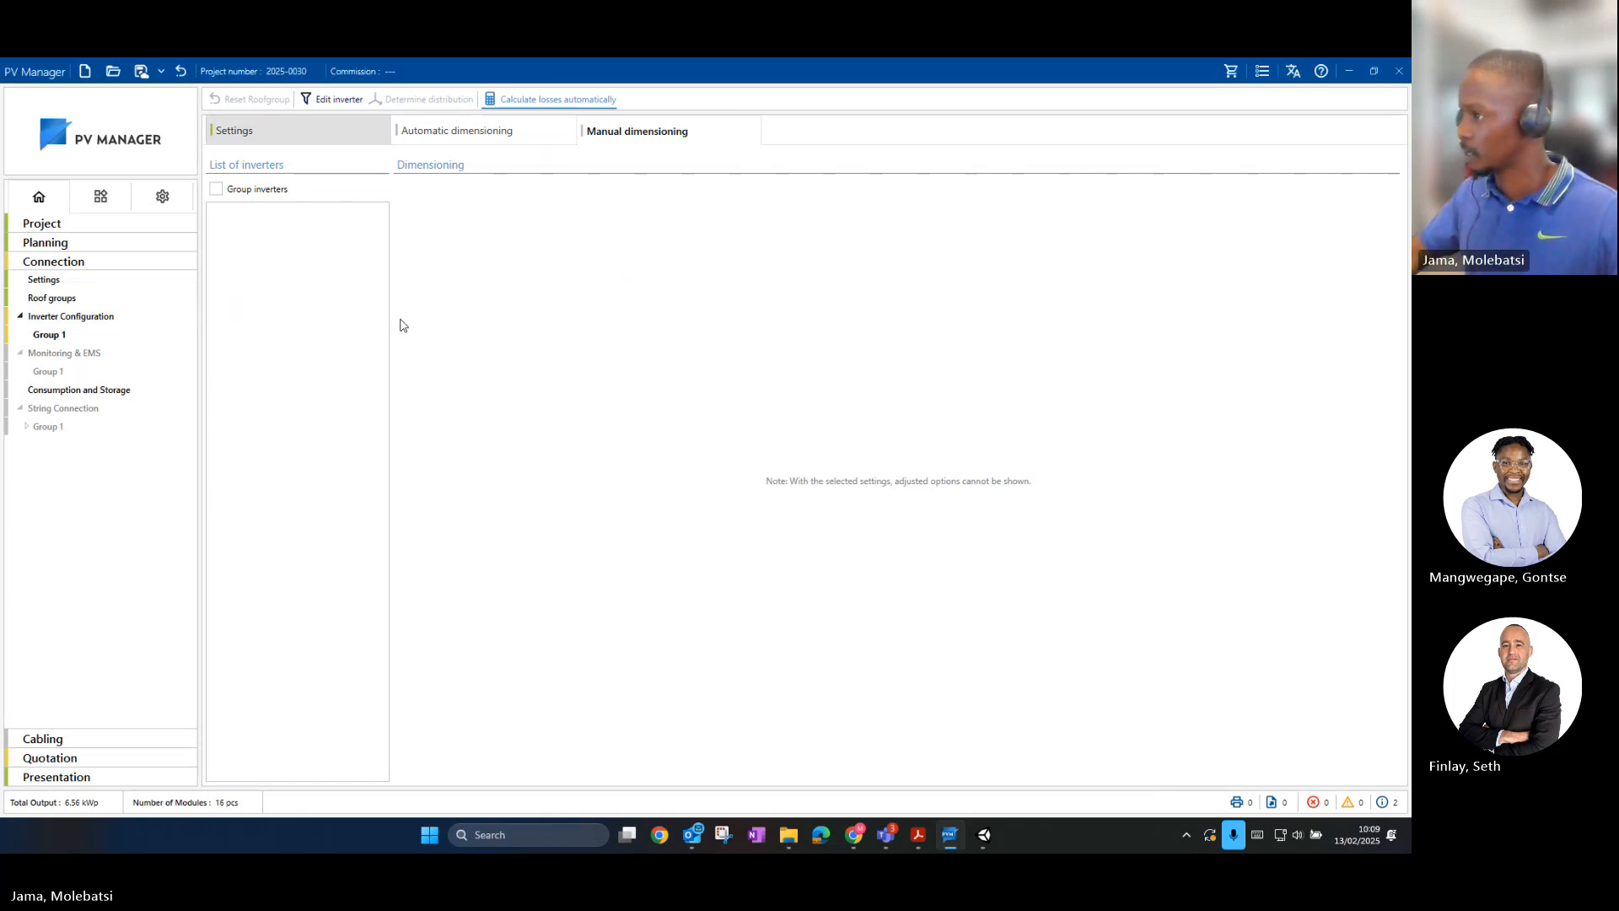
Step: Set the inverter manufacturer for Group 1 to FRONIUS and open its manual dimensioning
left_click(358, 287)
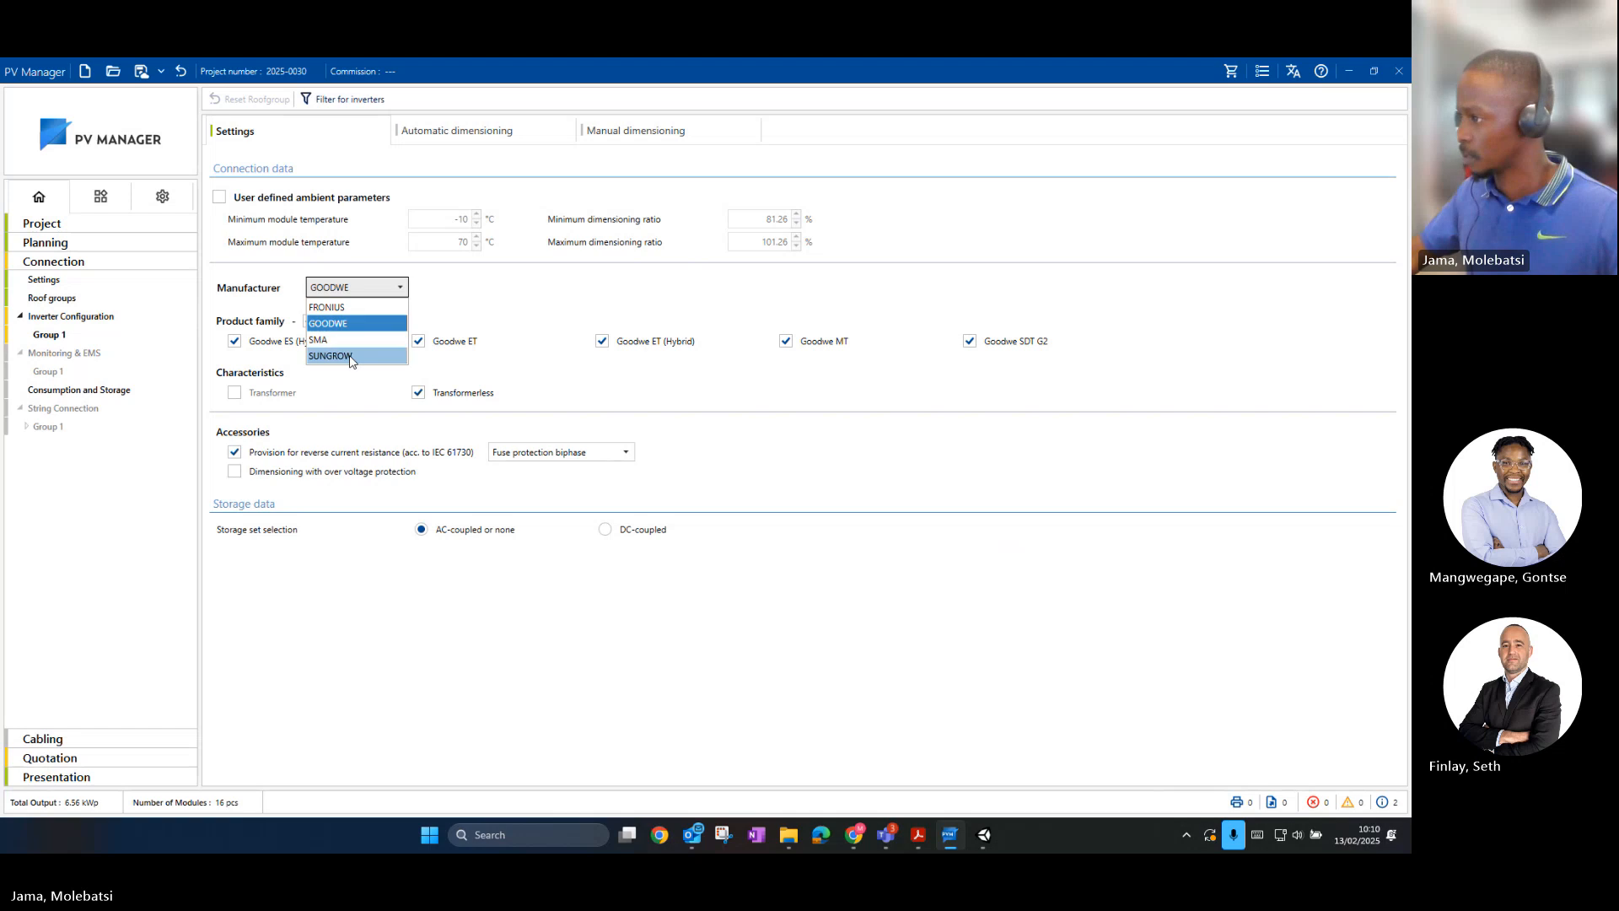
left_click(351, 309)
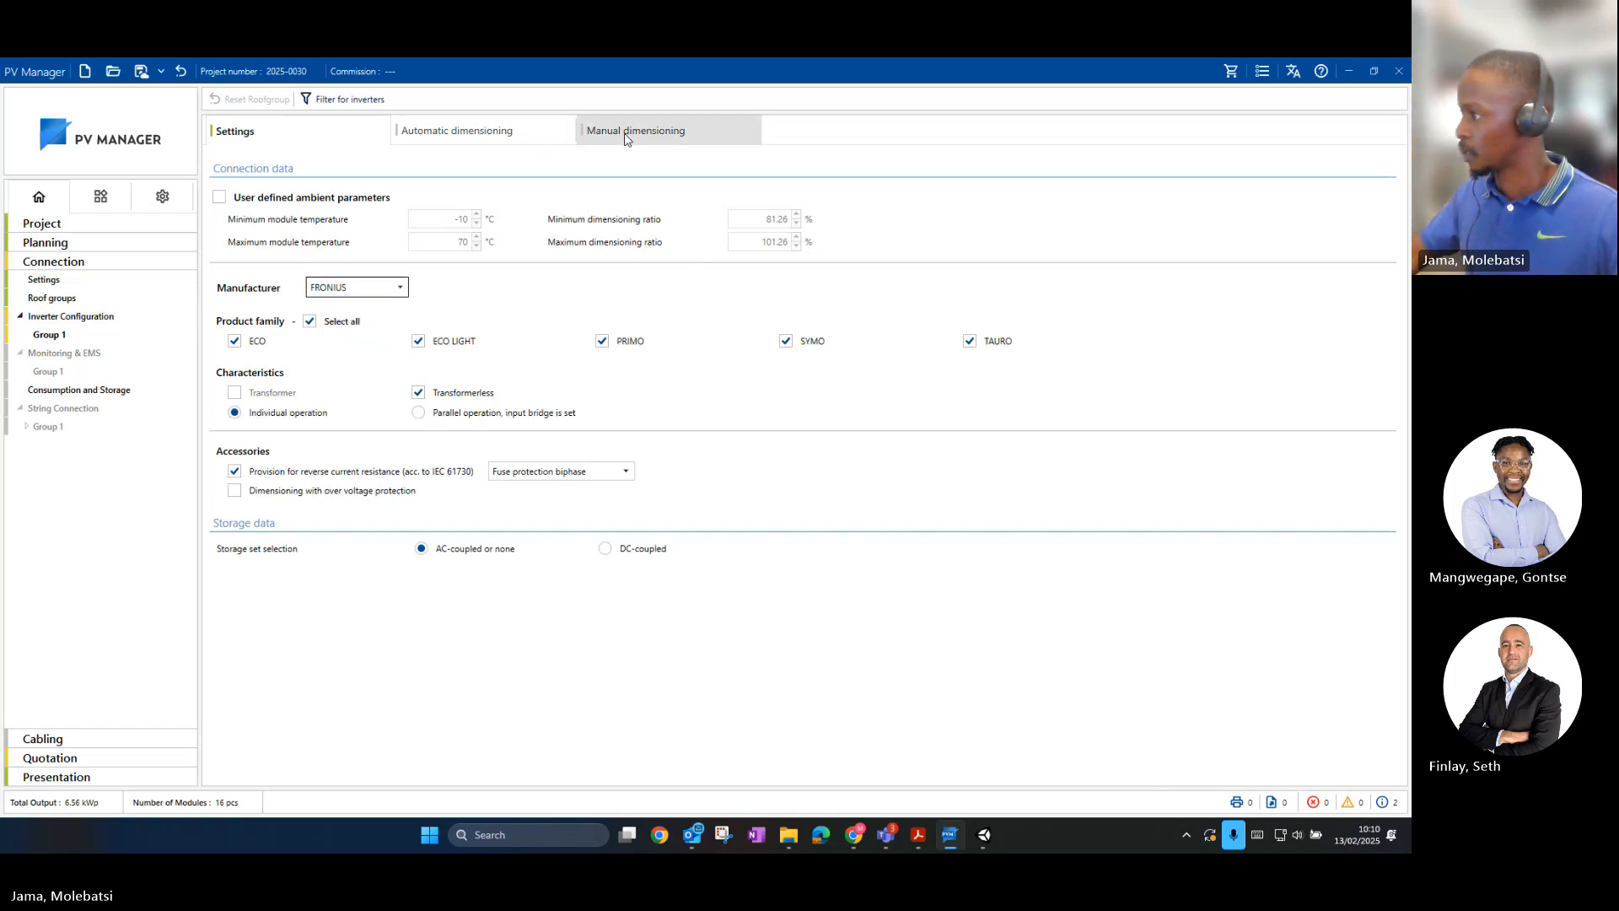
left_click(624, 139)
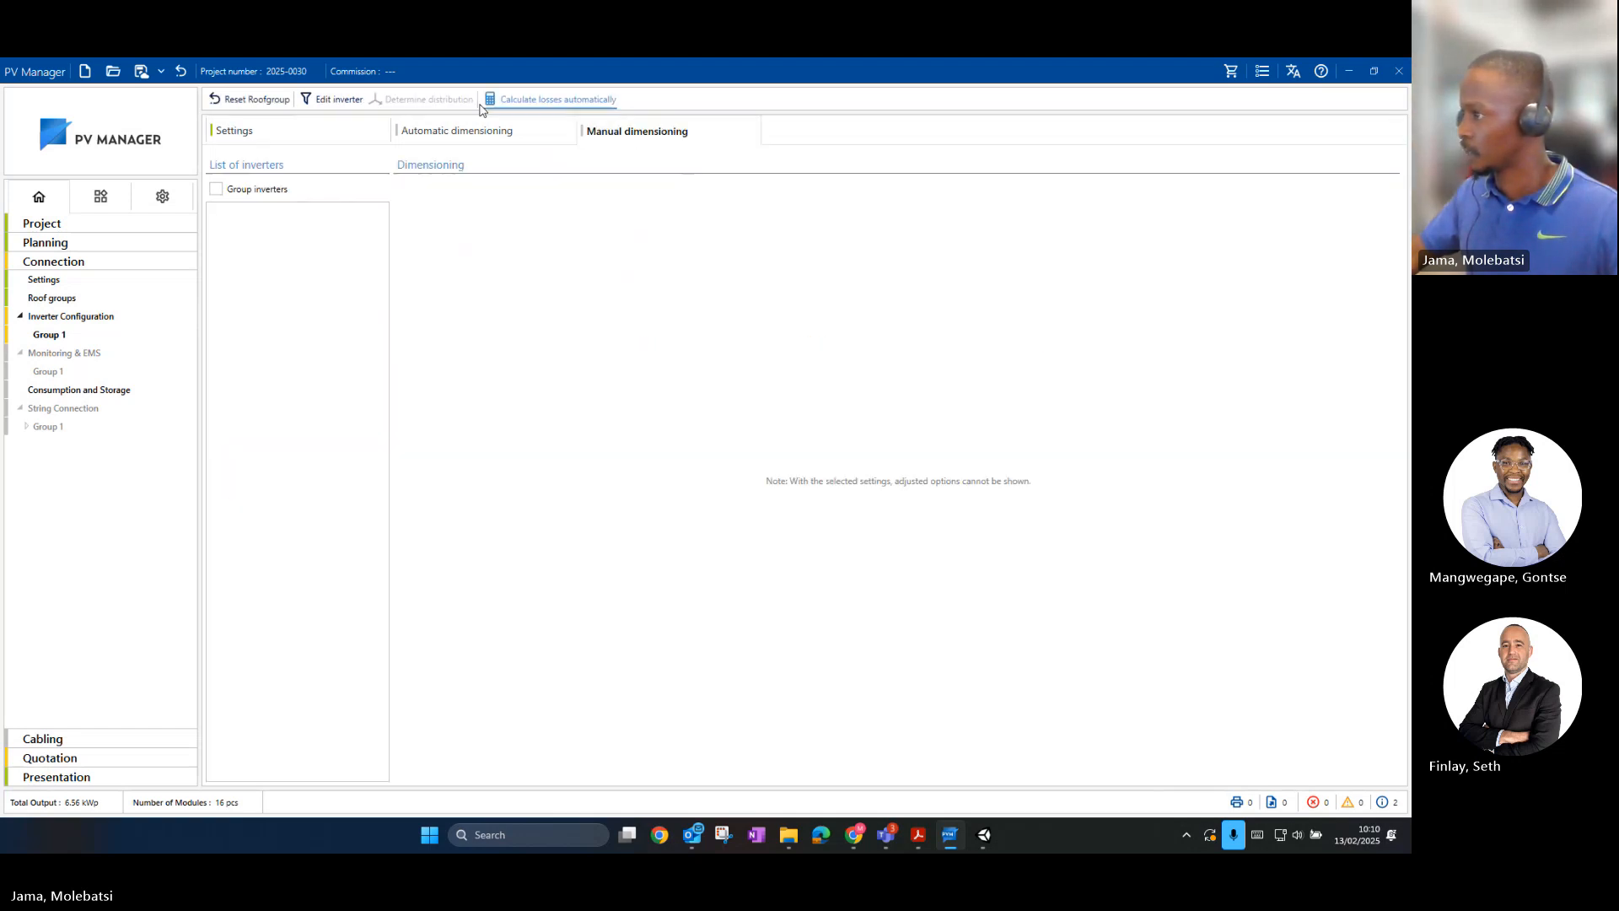
Step: Add one Fronius PRIMO 5.0-1 inverter to Group 1 for manual dimensioning
left_click(332, 100)
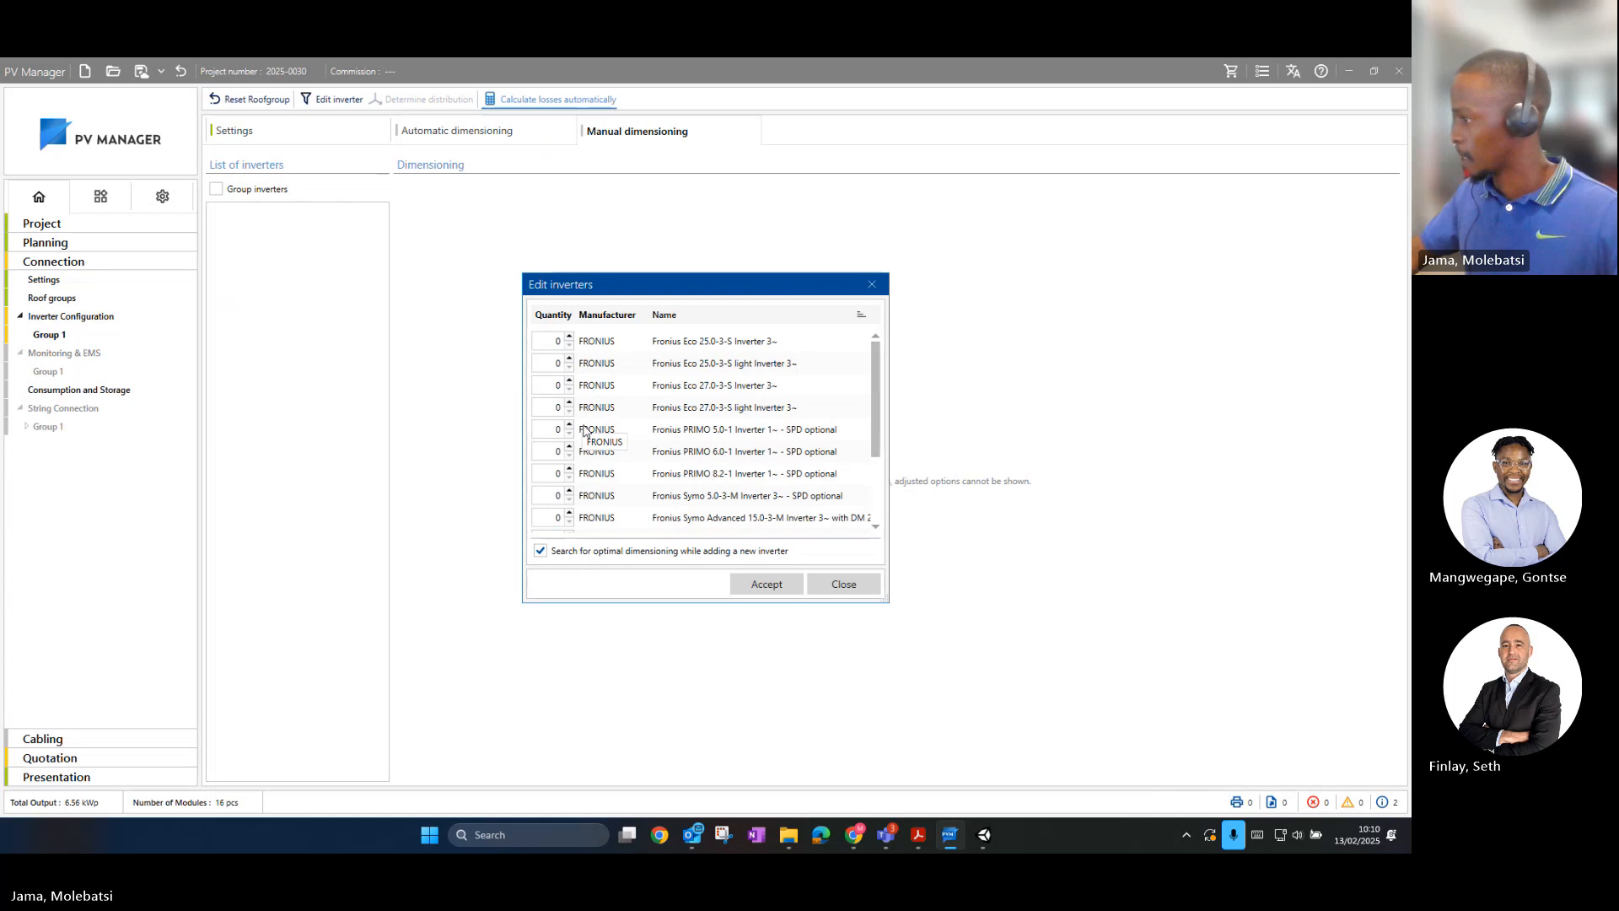
left_click(742, 584)
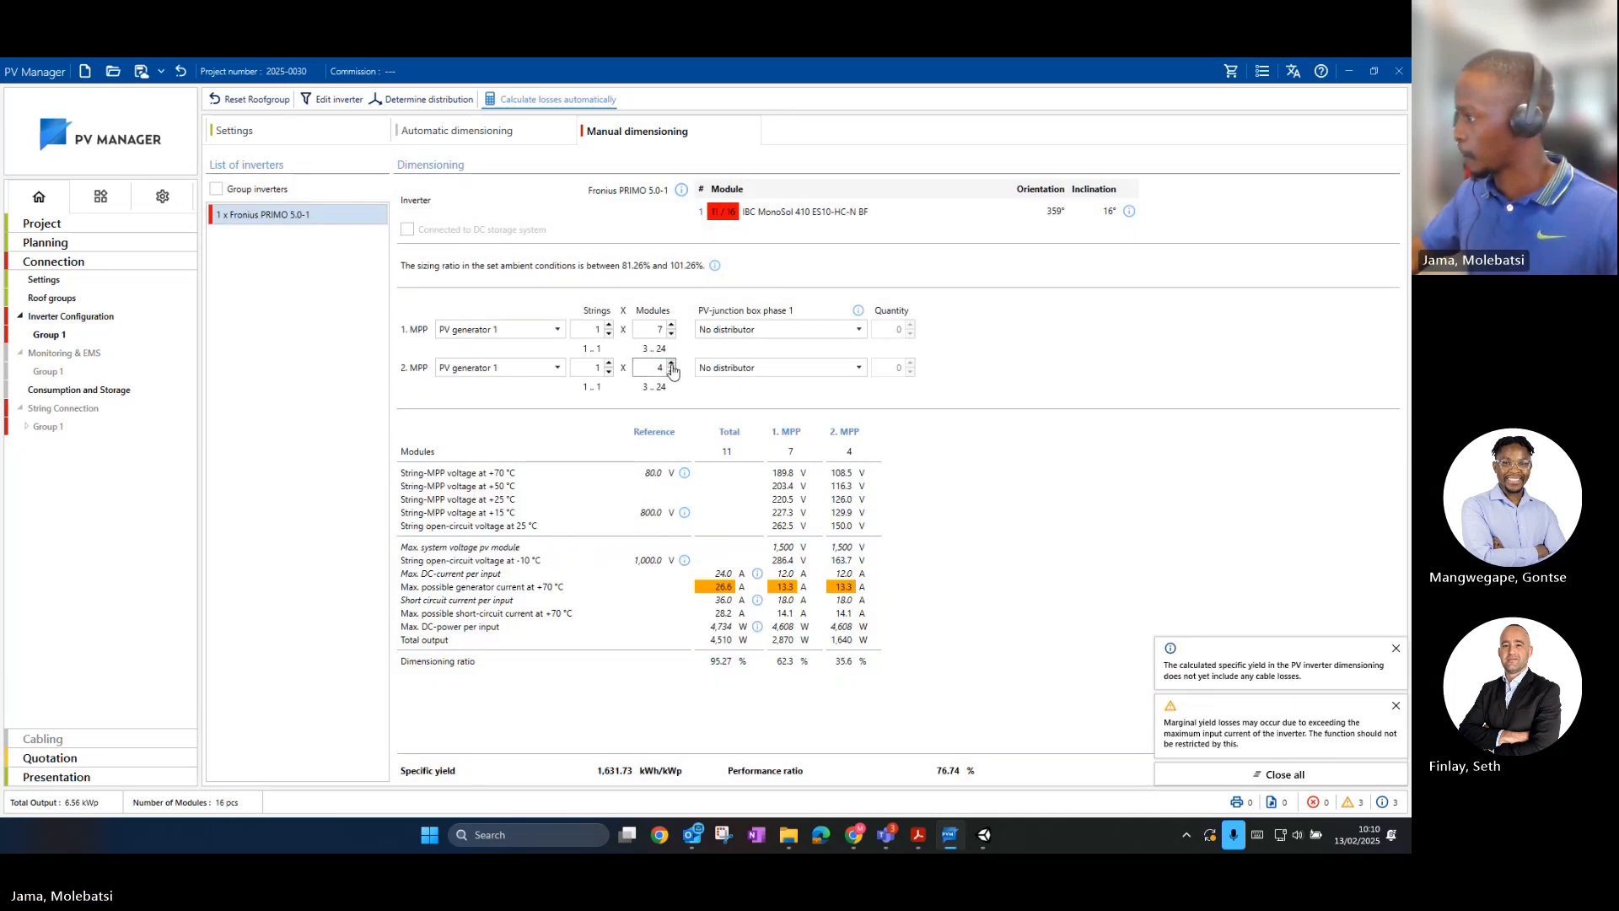
Step: Try different module counts on both MPP inputs of the Fronius PRIMO 5.0-1, finishing with 1 string of 8 modules on each
left_click(672, 364)
left_click(671, 372)
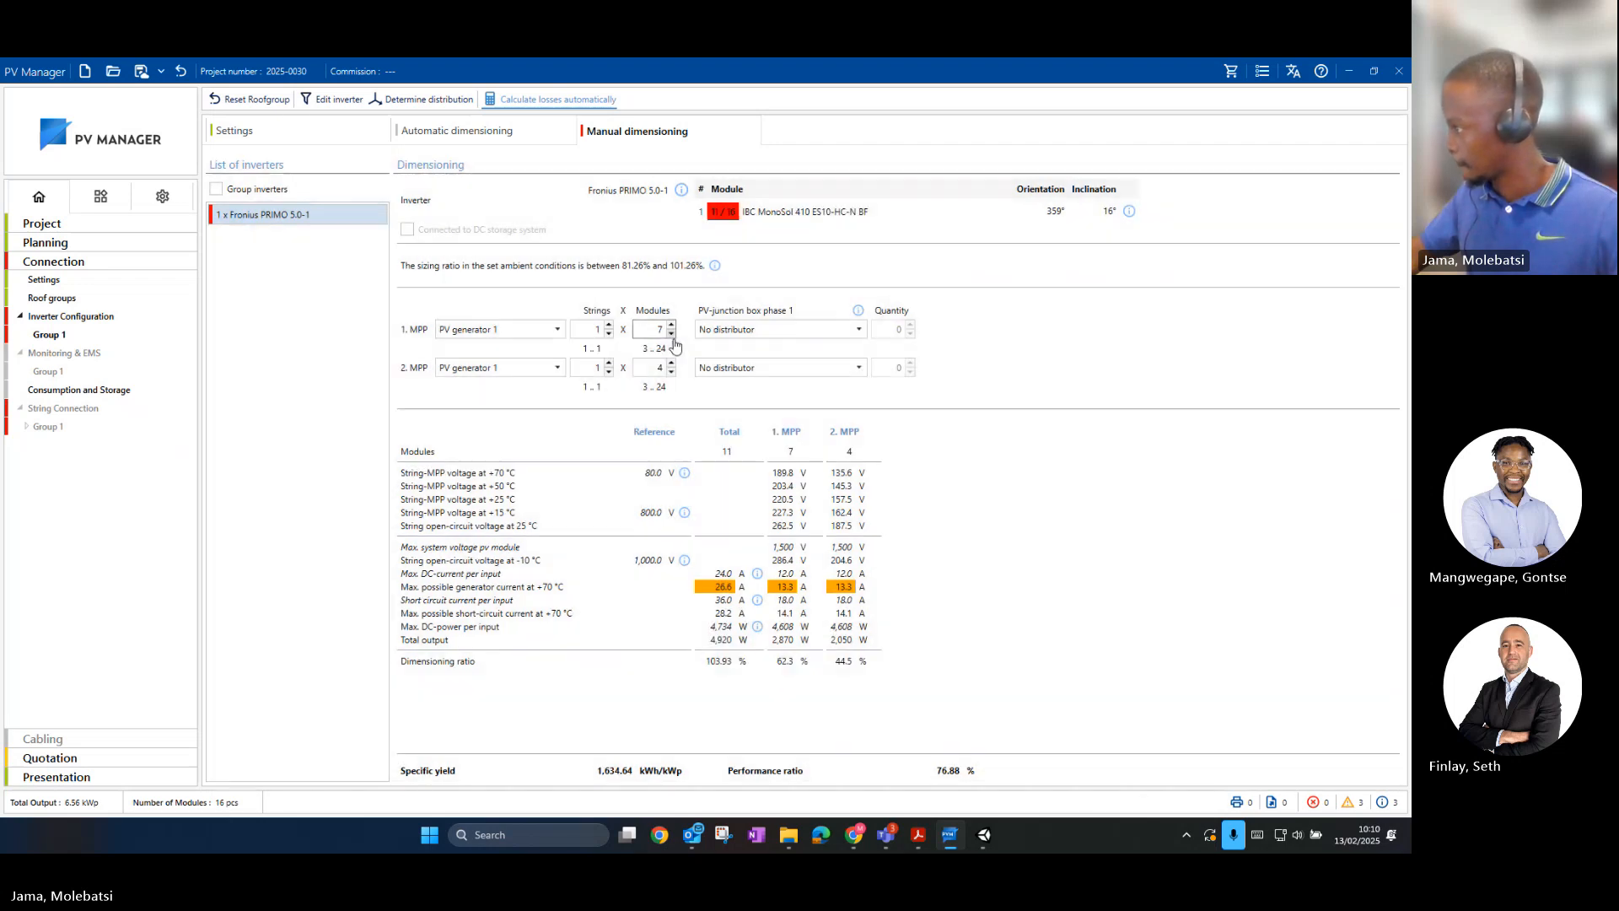
left_click(672, 334)
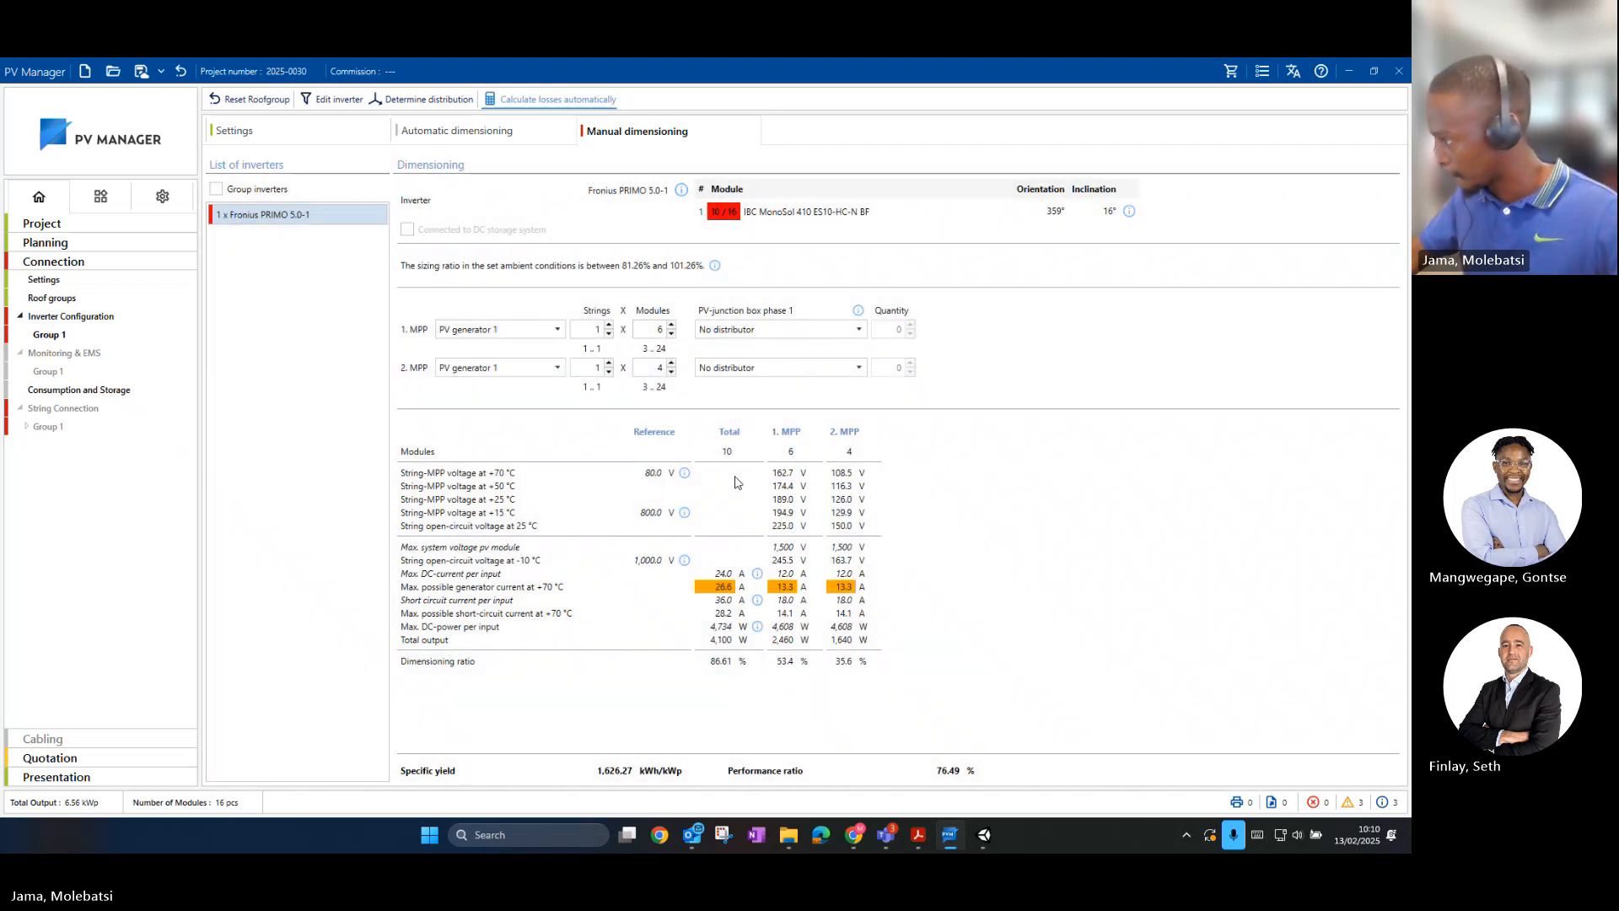
left_click(671, 325)
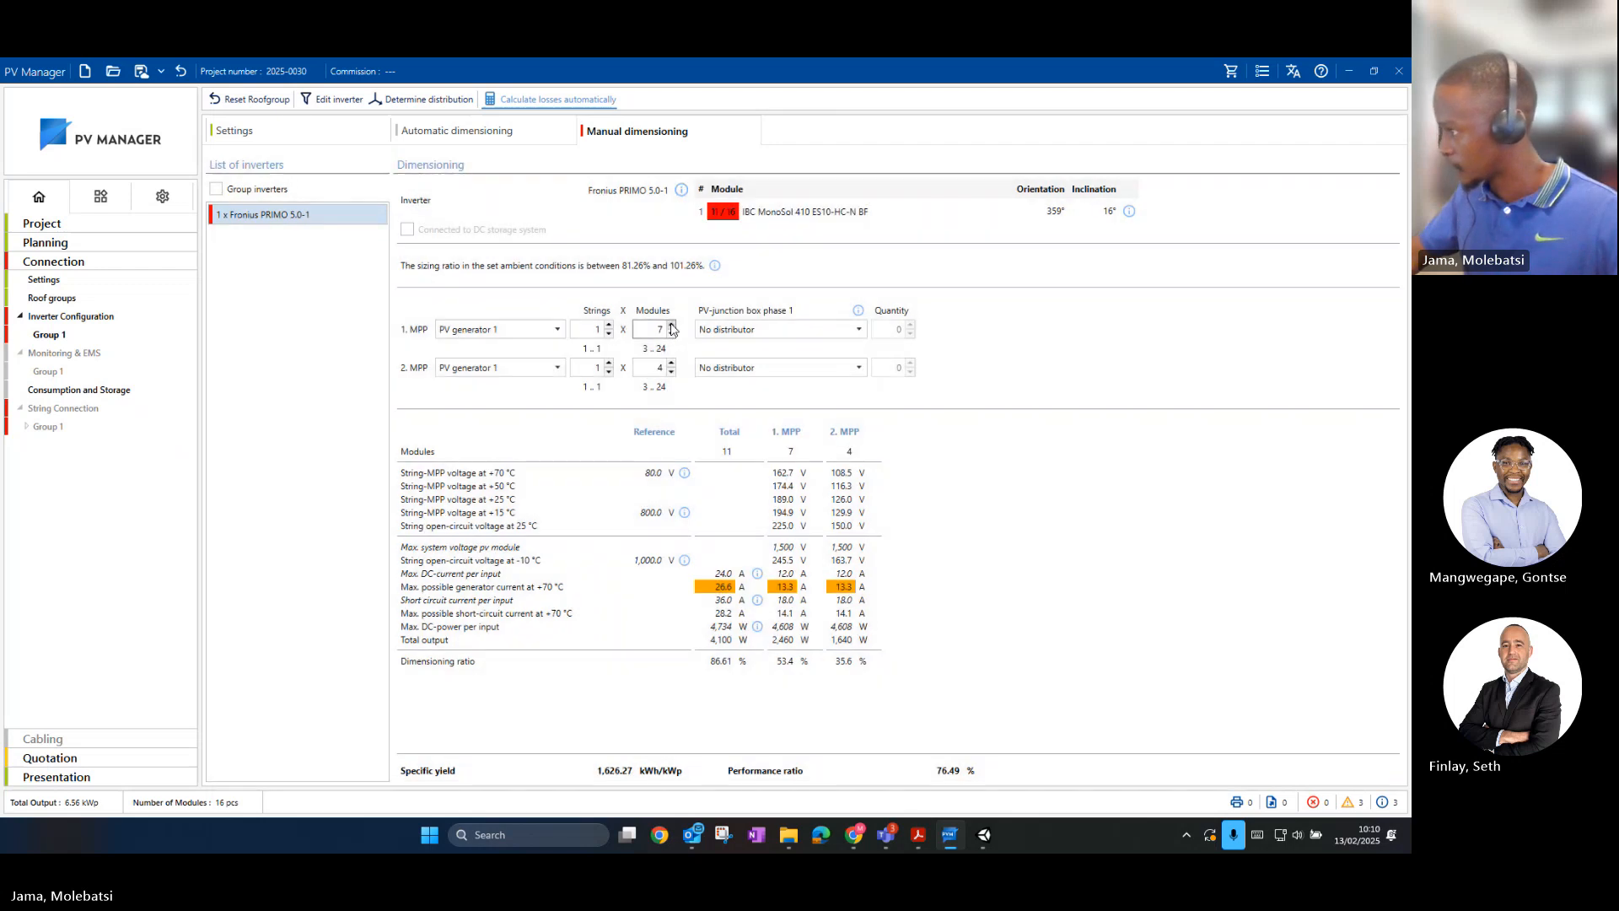
left_click(672, 325)
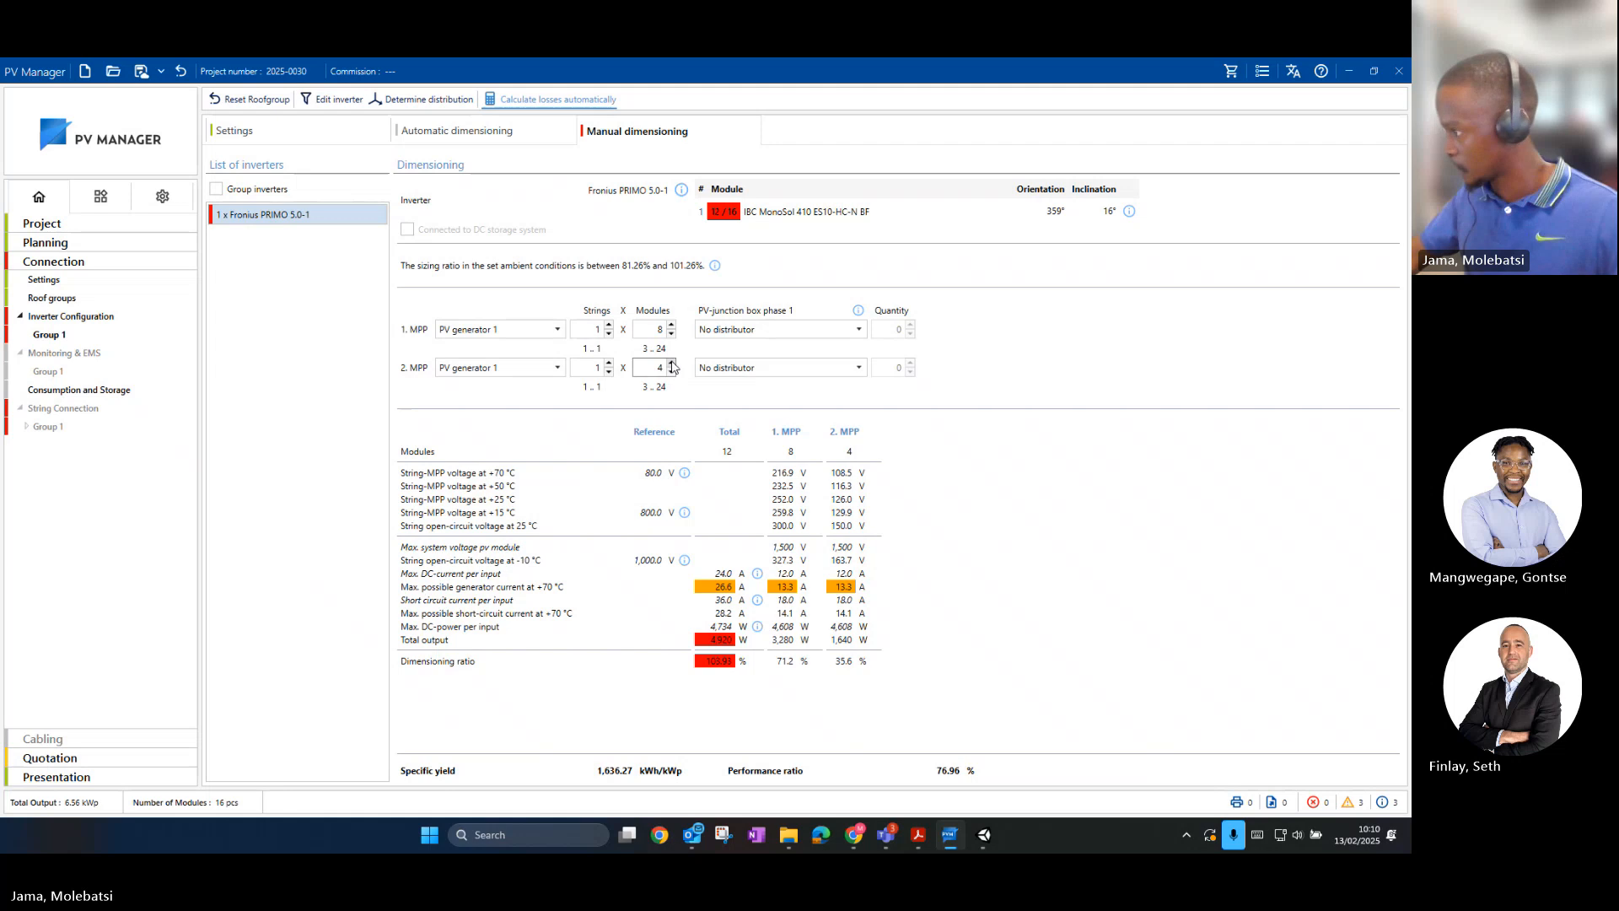
left_click(672, 364)
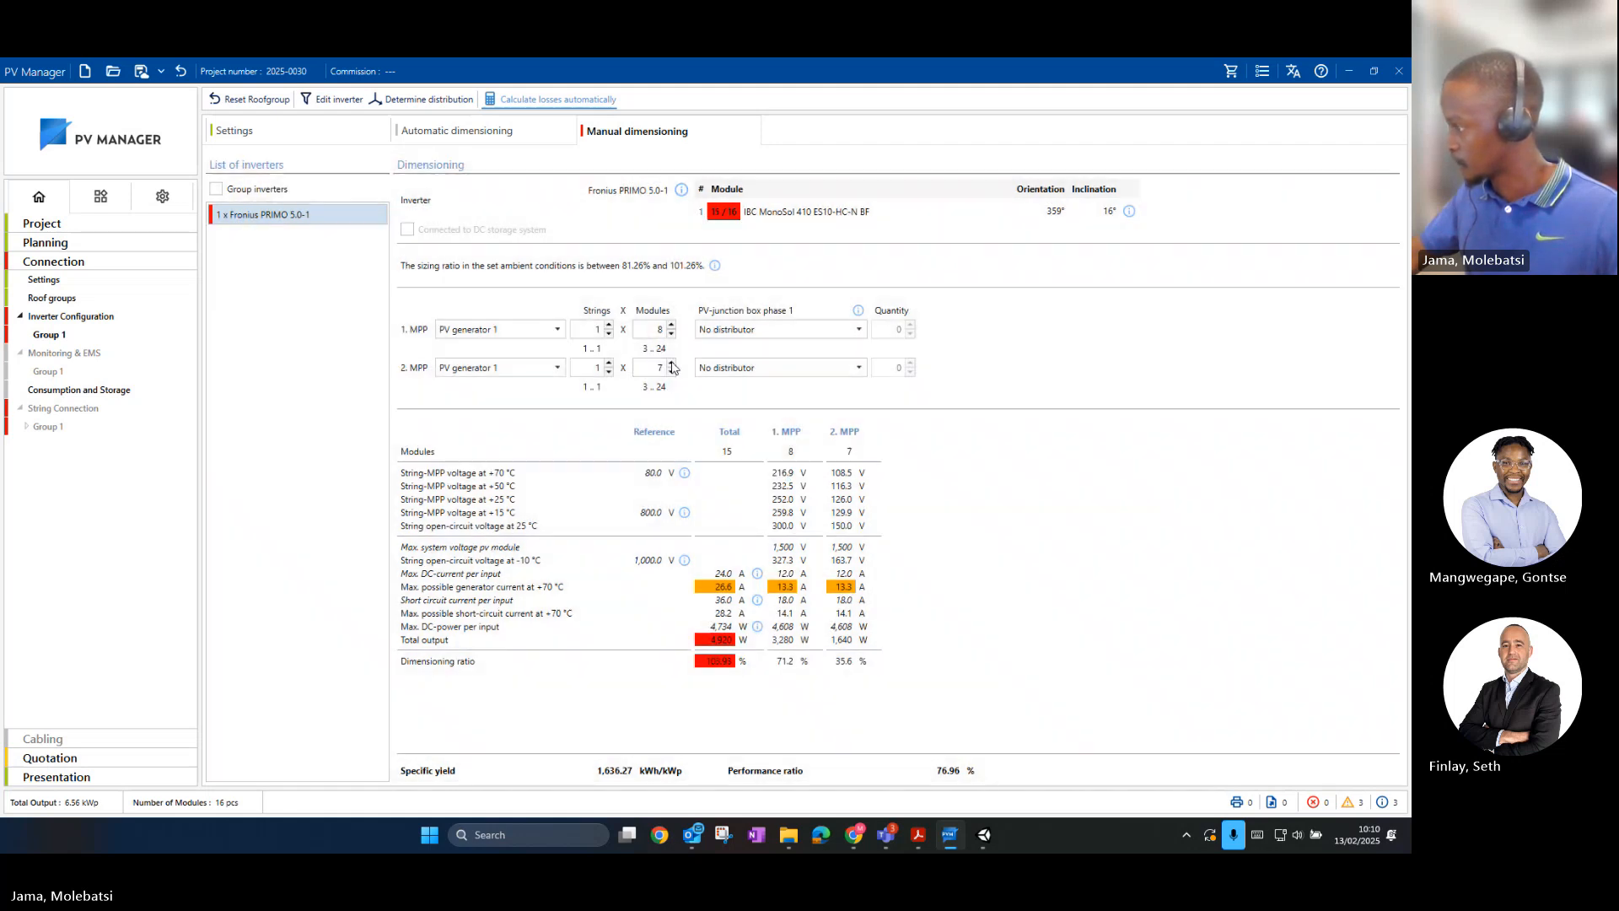
left_click(672, 363)
left_click(672, 364)
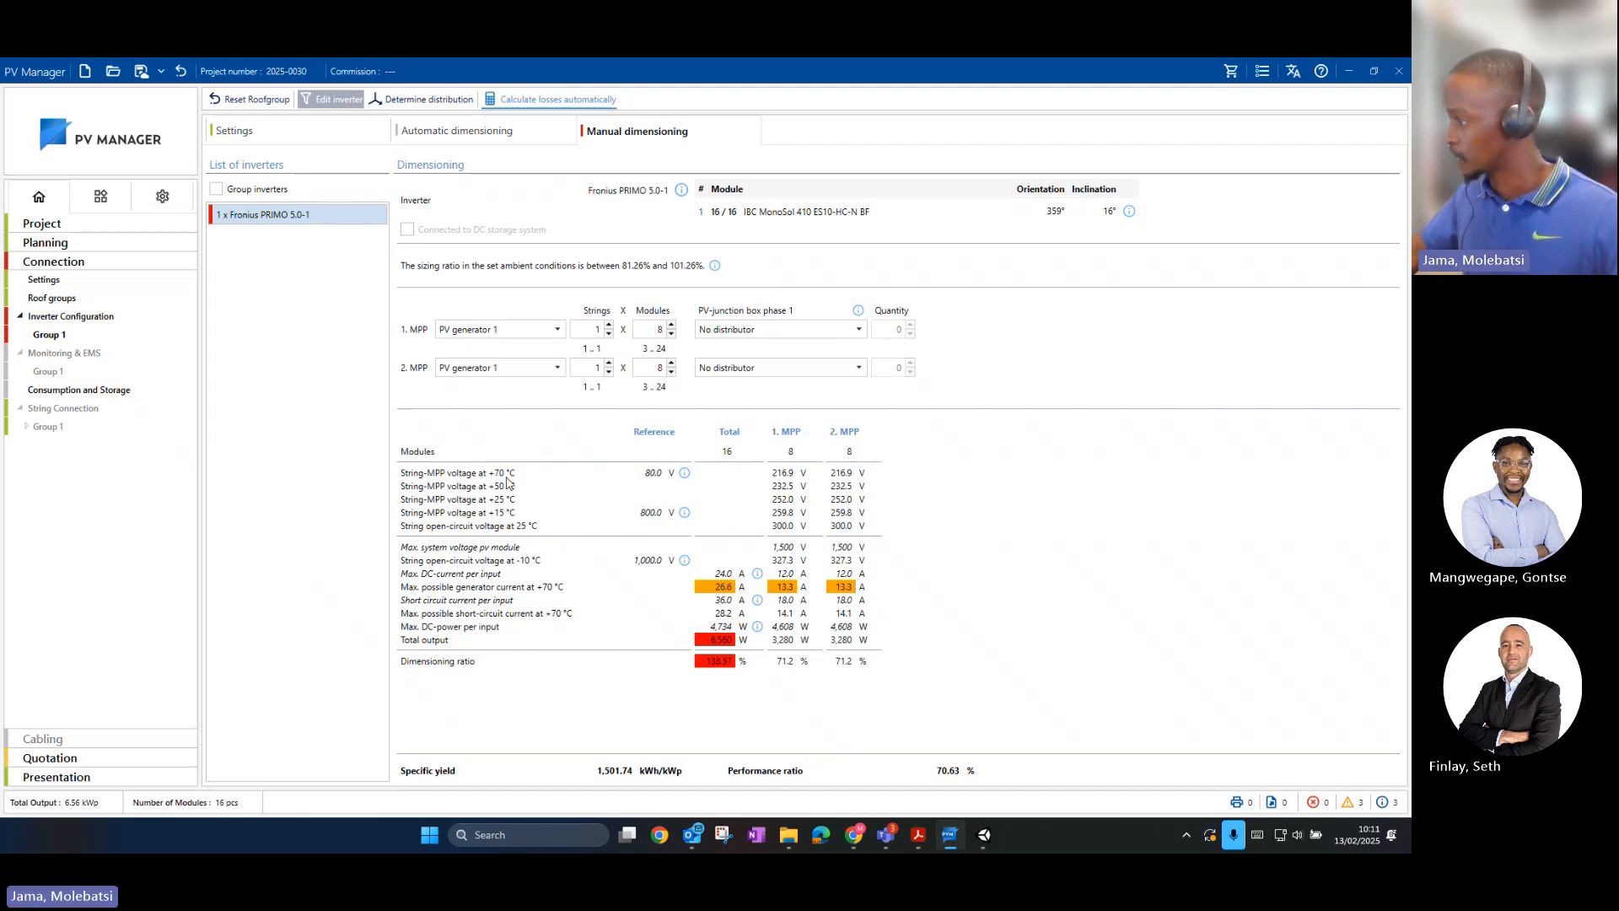
Step: Replace the Fronius PRIMO 5.0-1 in Group 1 with one Fronius PRIMO 6.0-1 inverter
left_click(342, 101)
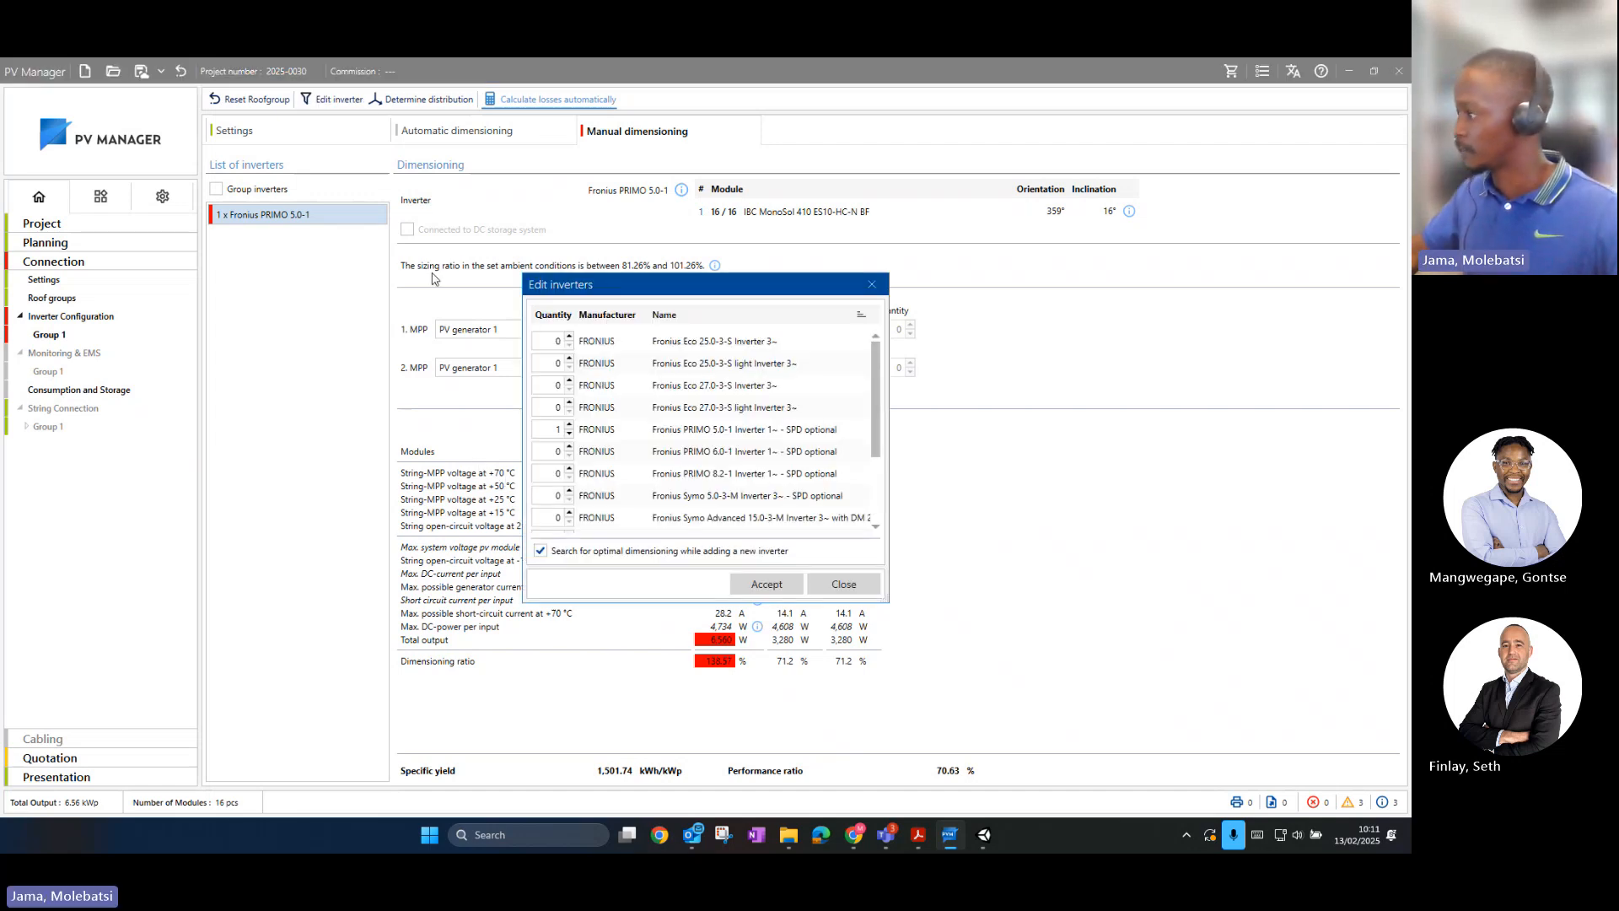
left_click(570, 435)
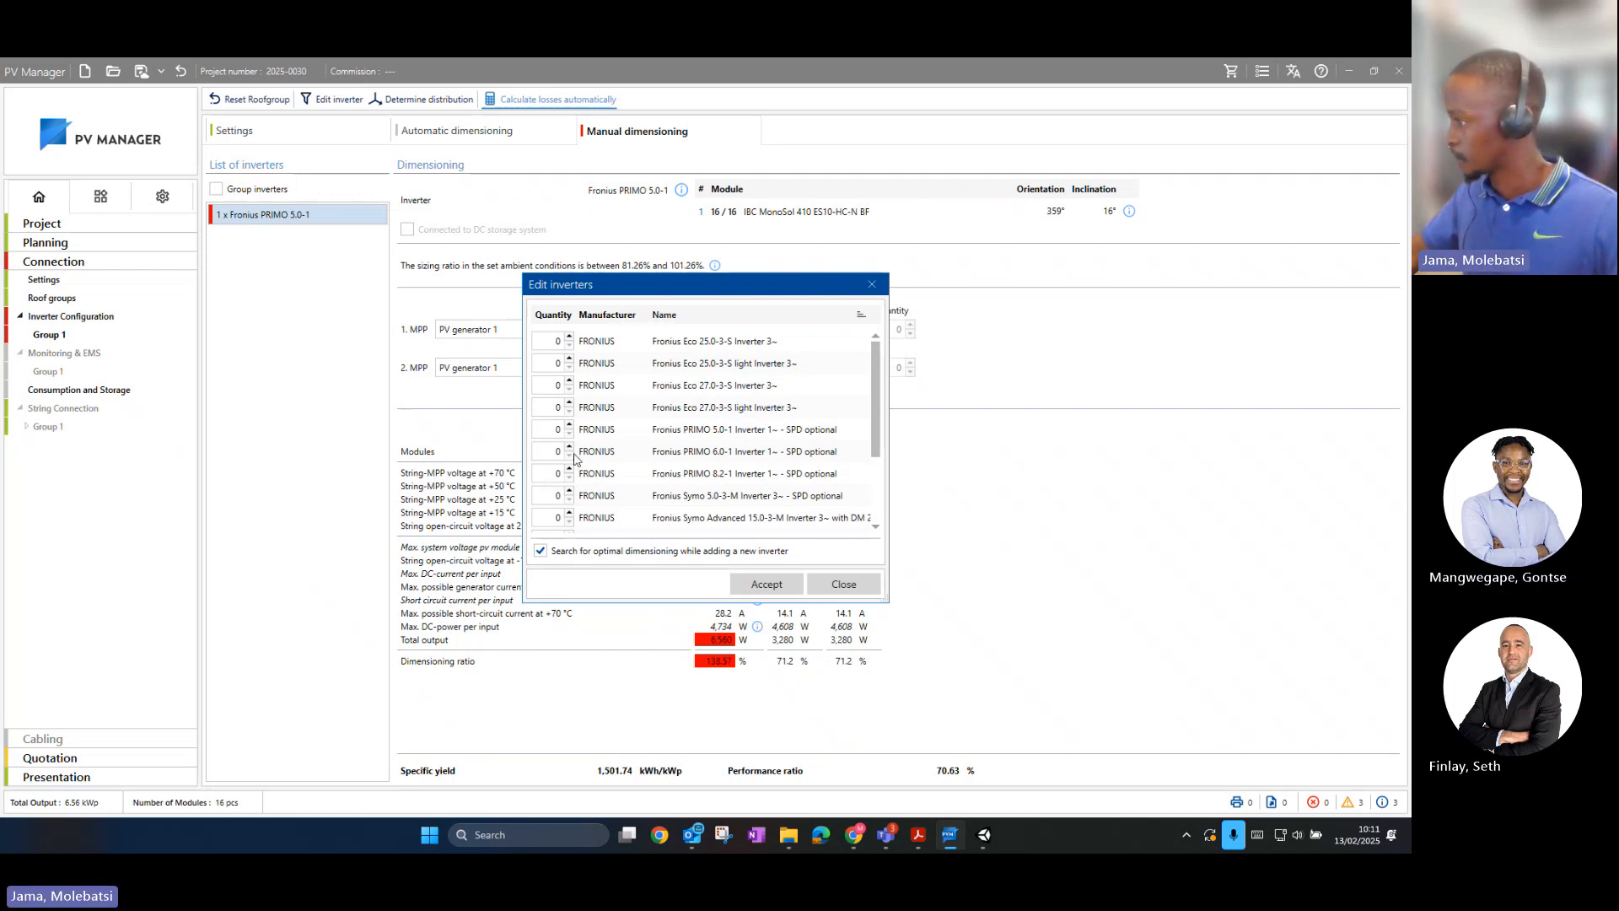
left_click(742, 583)
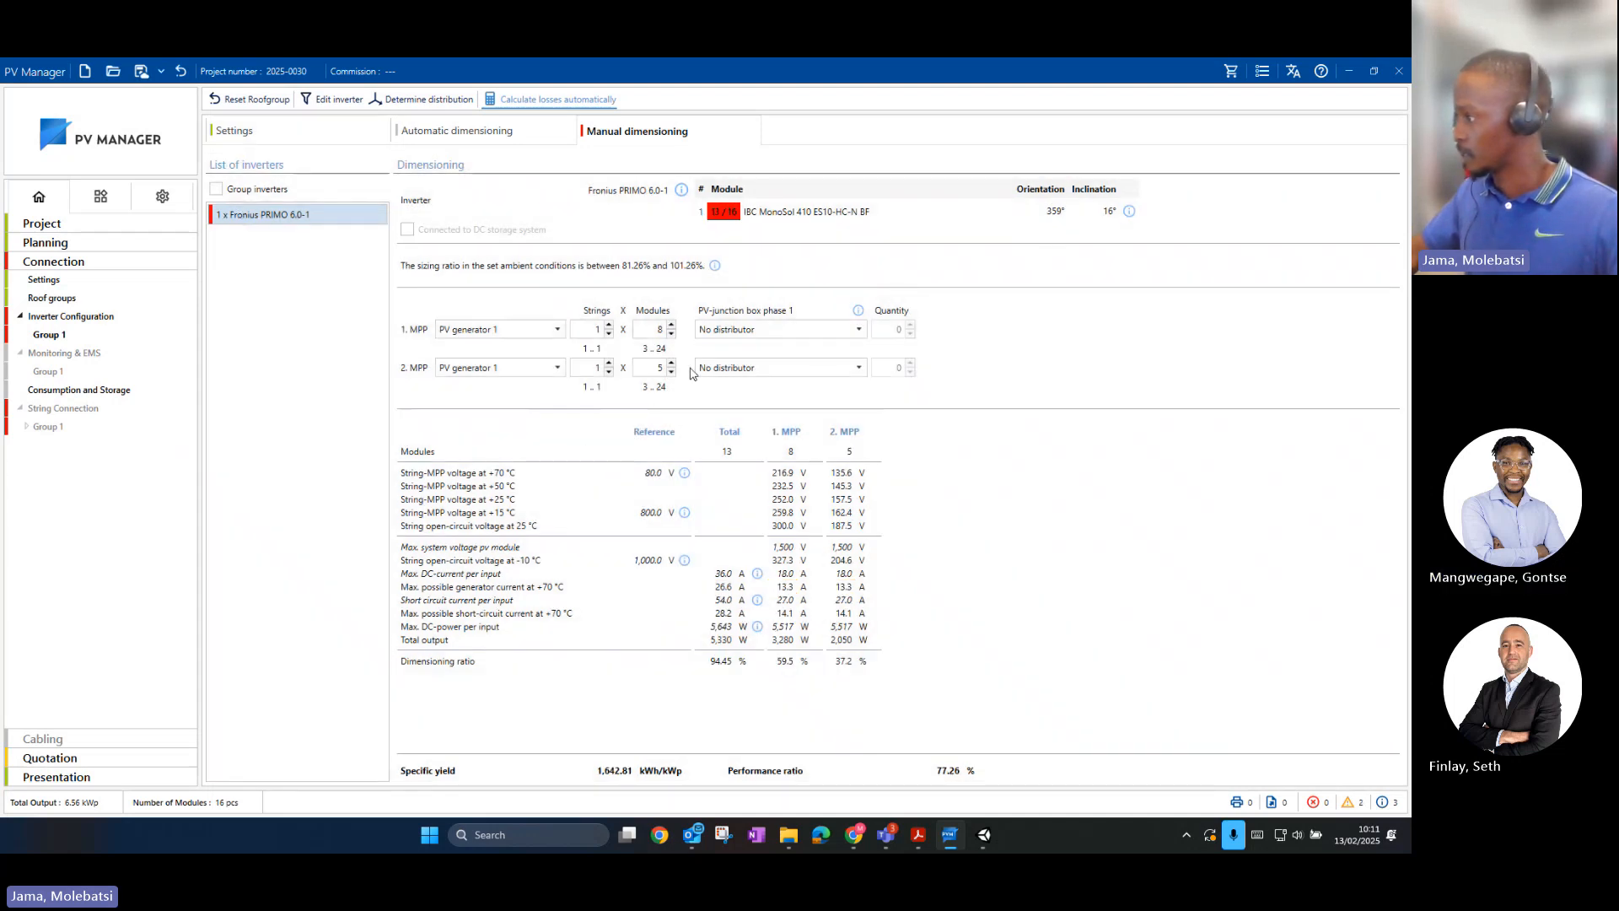
Step: Try different module counts on the Fronius PRIMO 6.0-1, finishing with 9 modules on the first MPP and 4 on the second
left_click(672, 363)
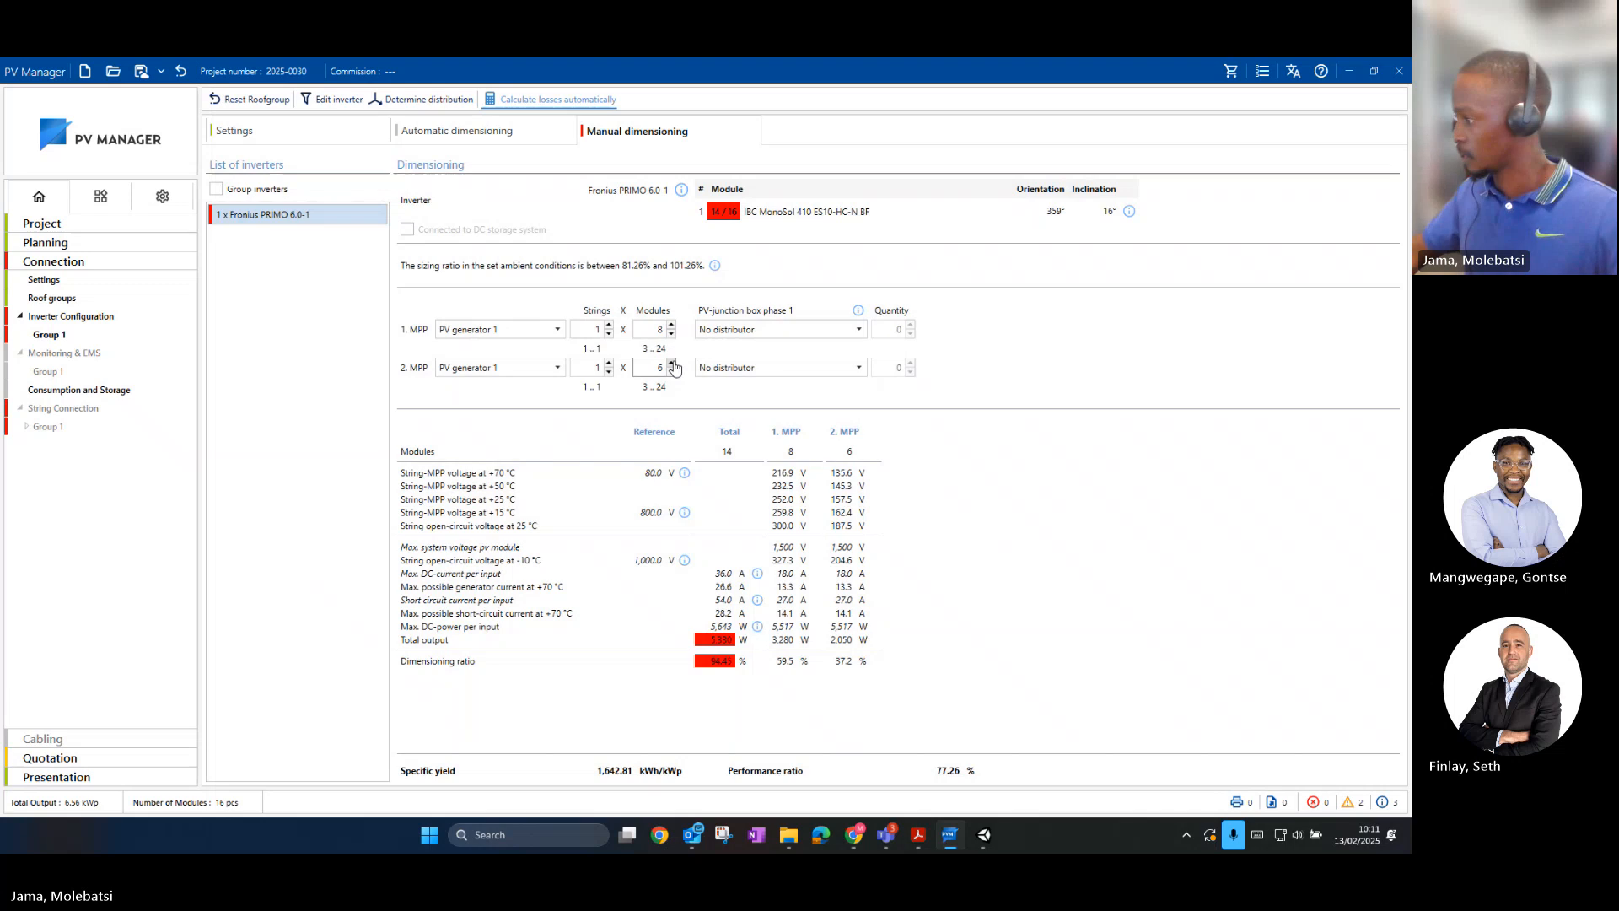
left_click(672, 363)
left_click(672, 372)
left_click(672, 372)
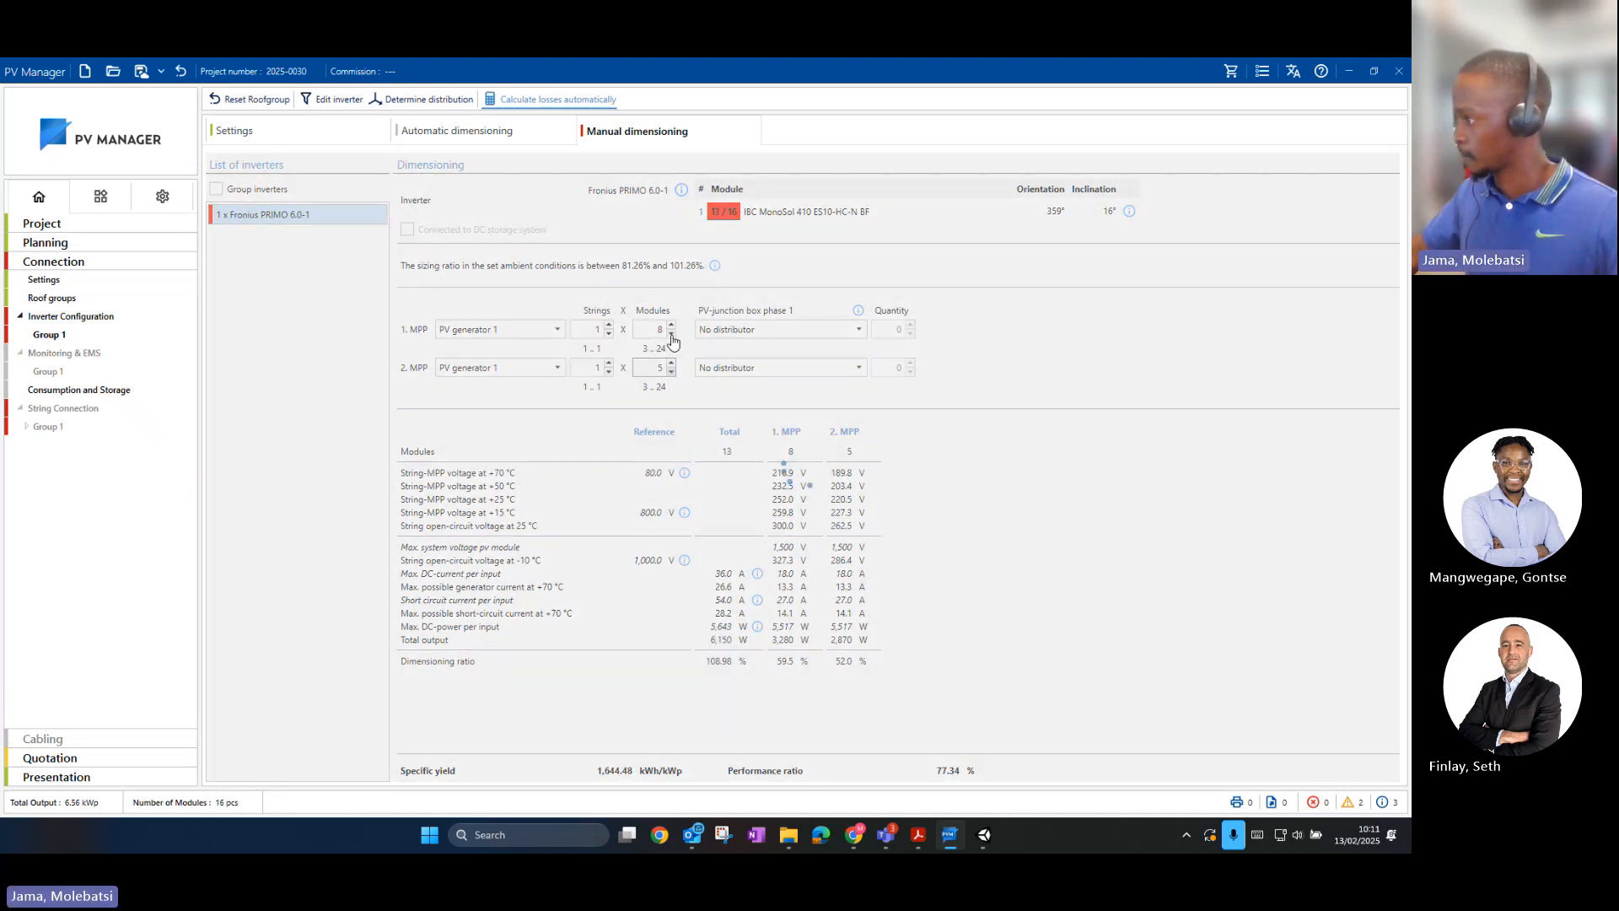
left_click(673, 327)
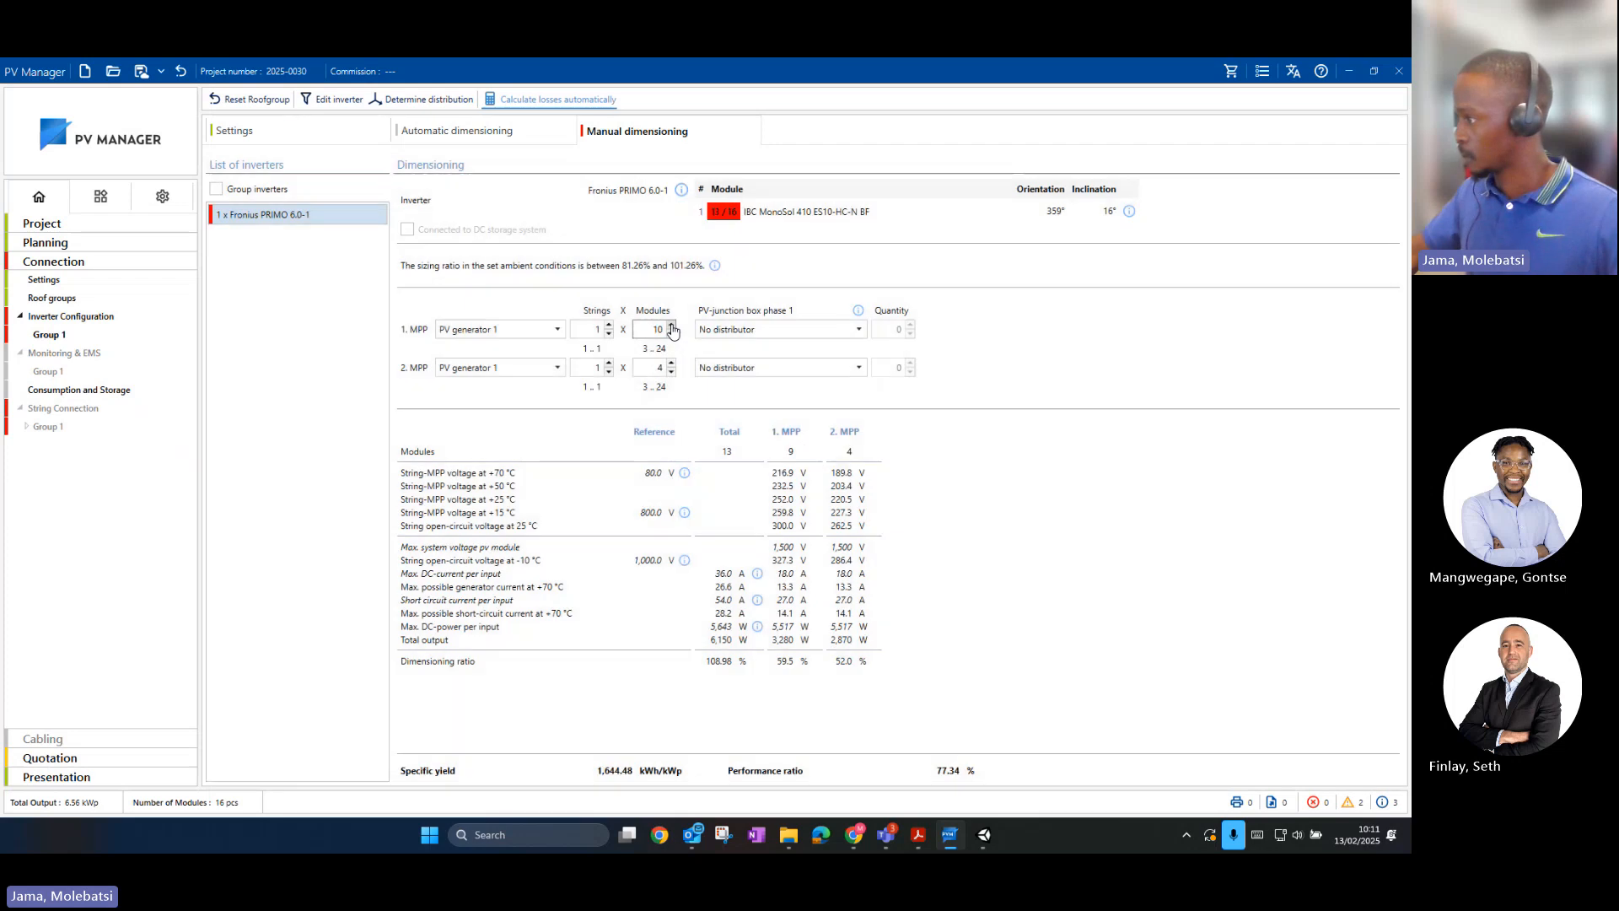
left_click(672, 326)
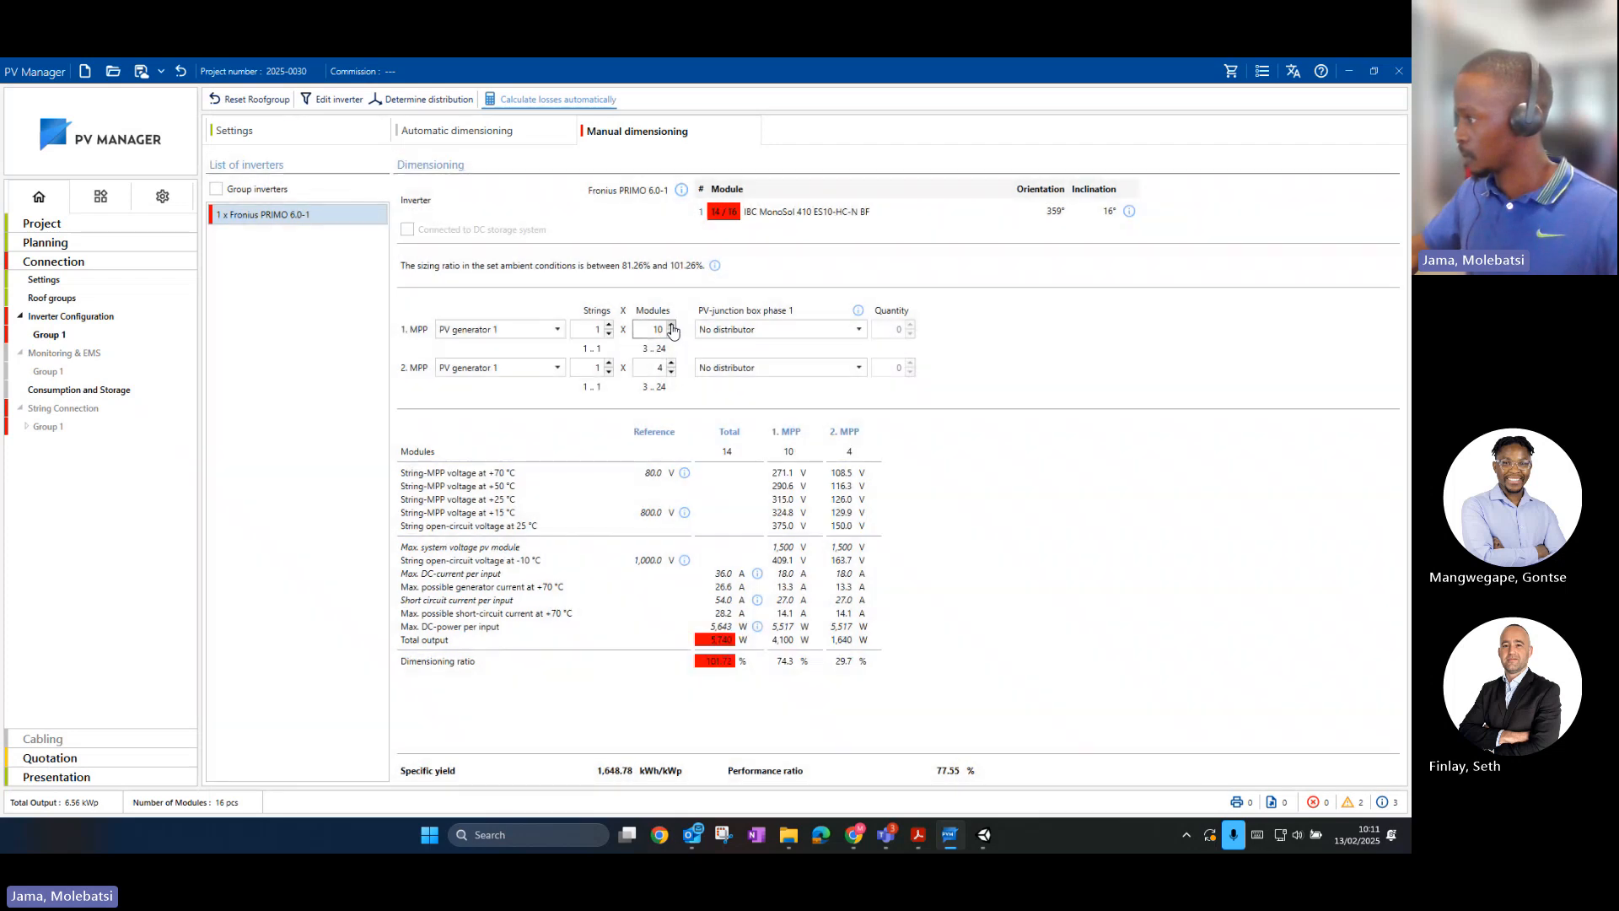
left_click(672, 334)
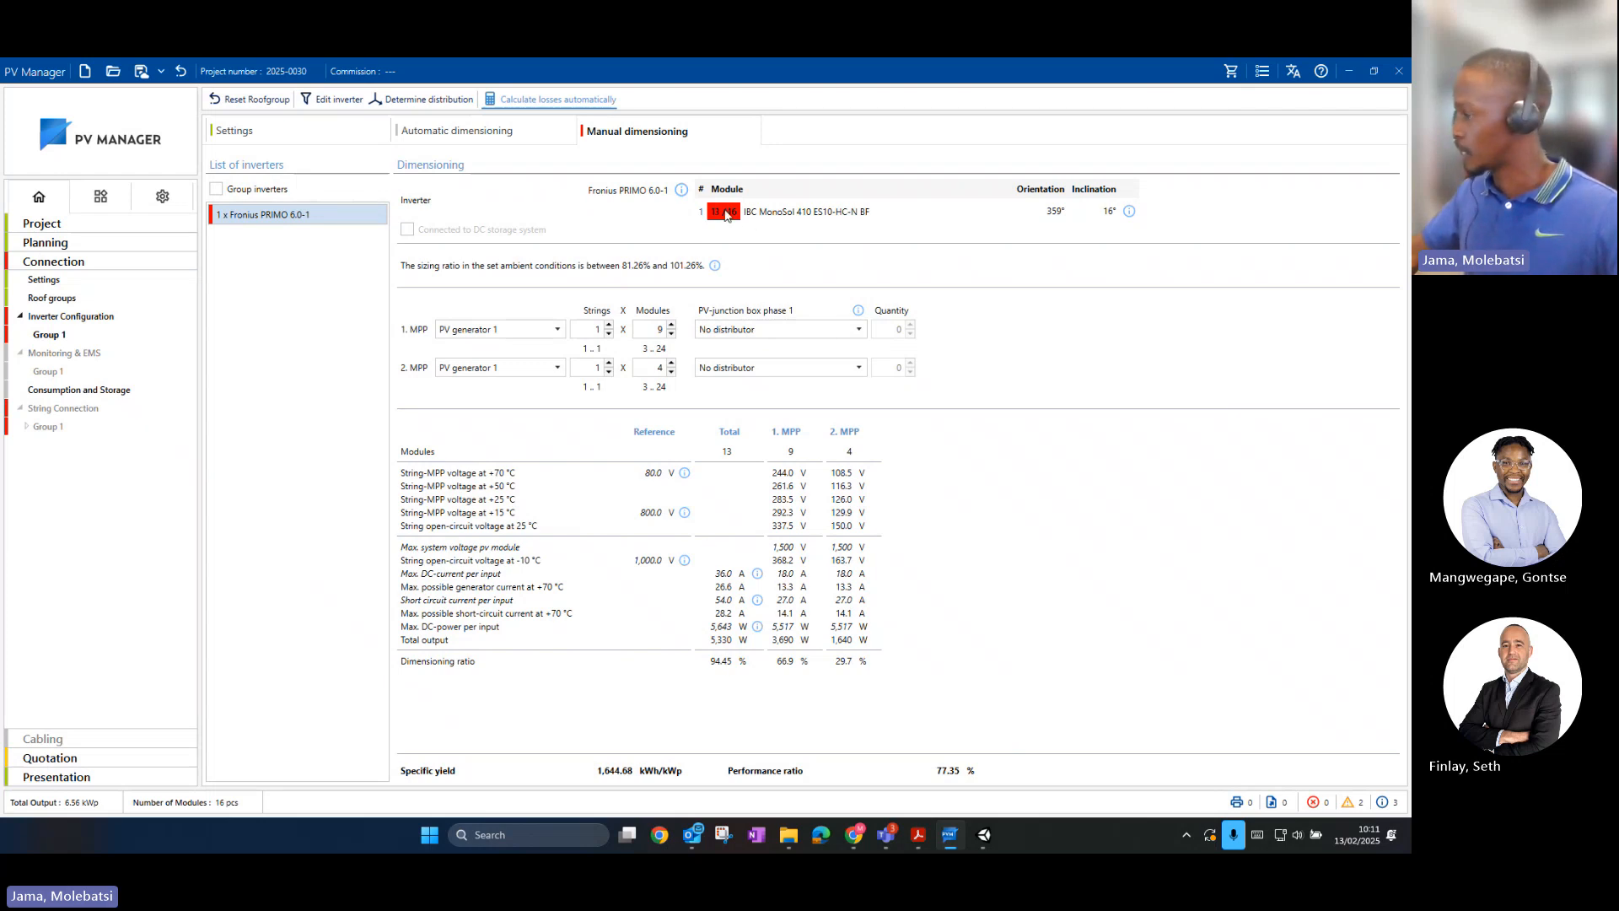
Step: Delete the last three modules of the upper module row on the north-facing roof and return to the connection planning
left_click(152, 243)
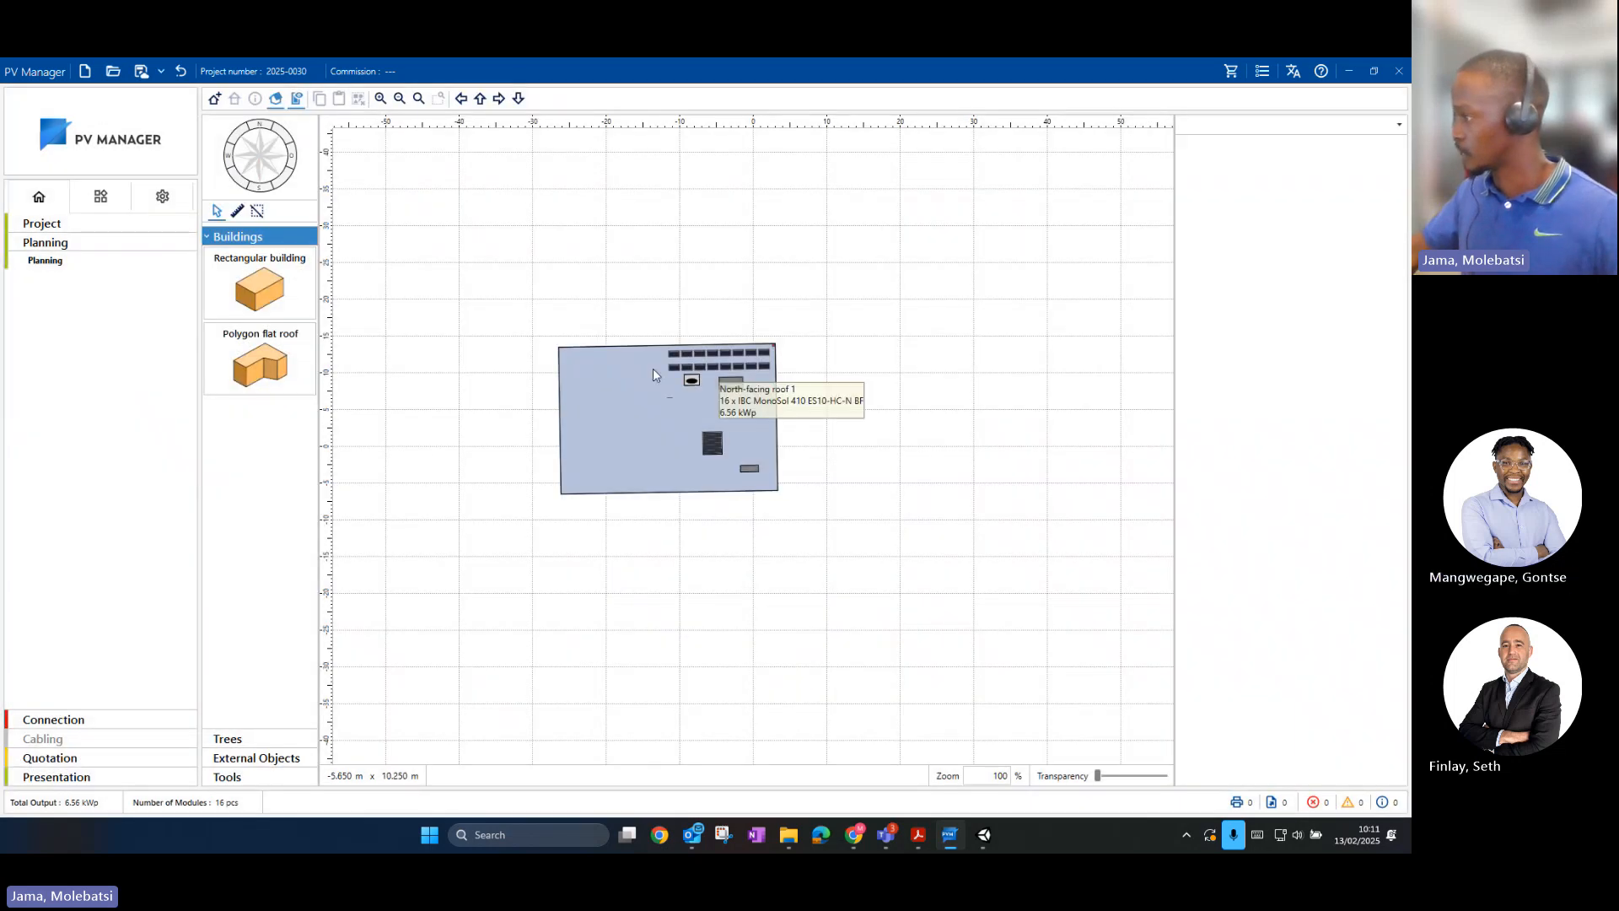
left_click(717, 361)
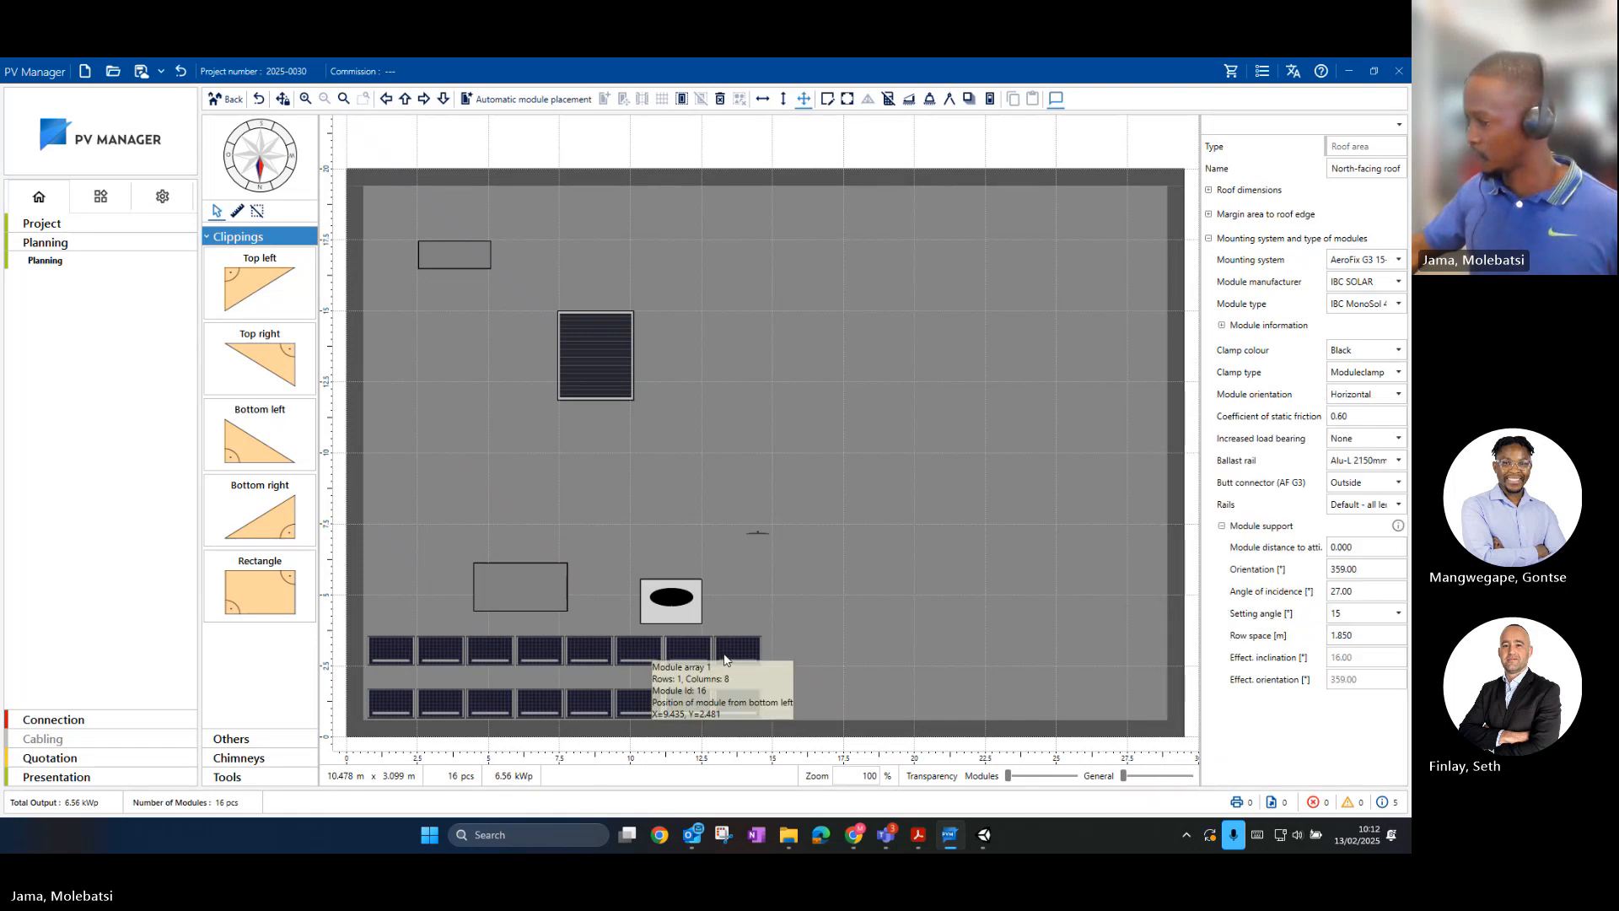
left_click(646, 649)
left_click(734, 658, "shift")
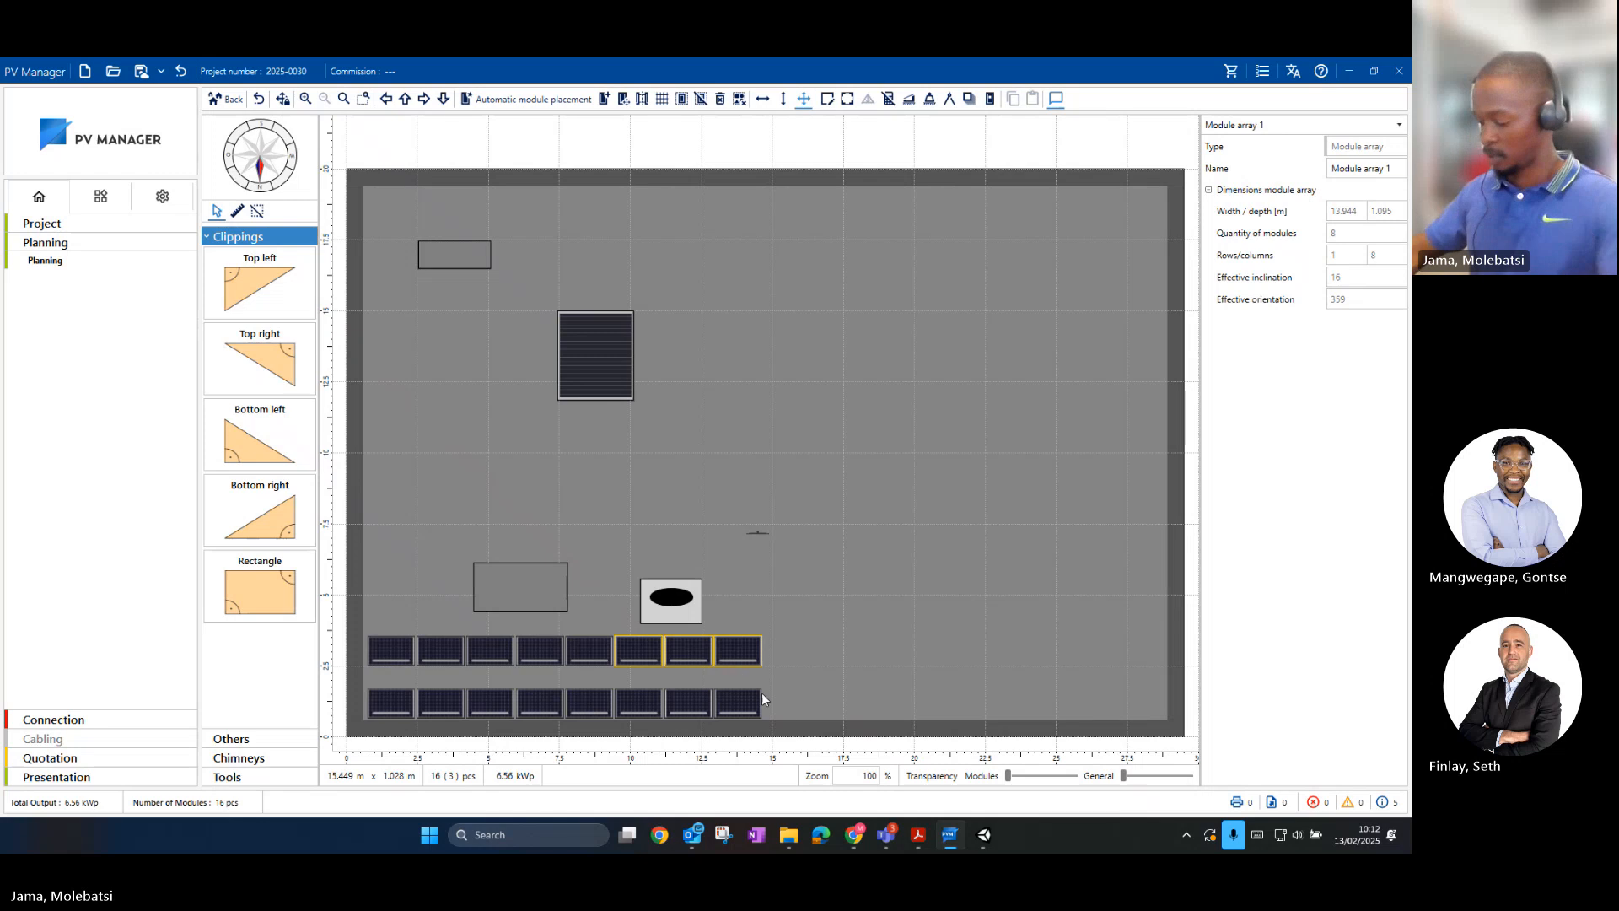
left_click(64, 722)
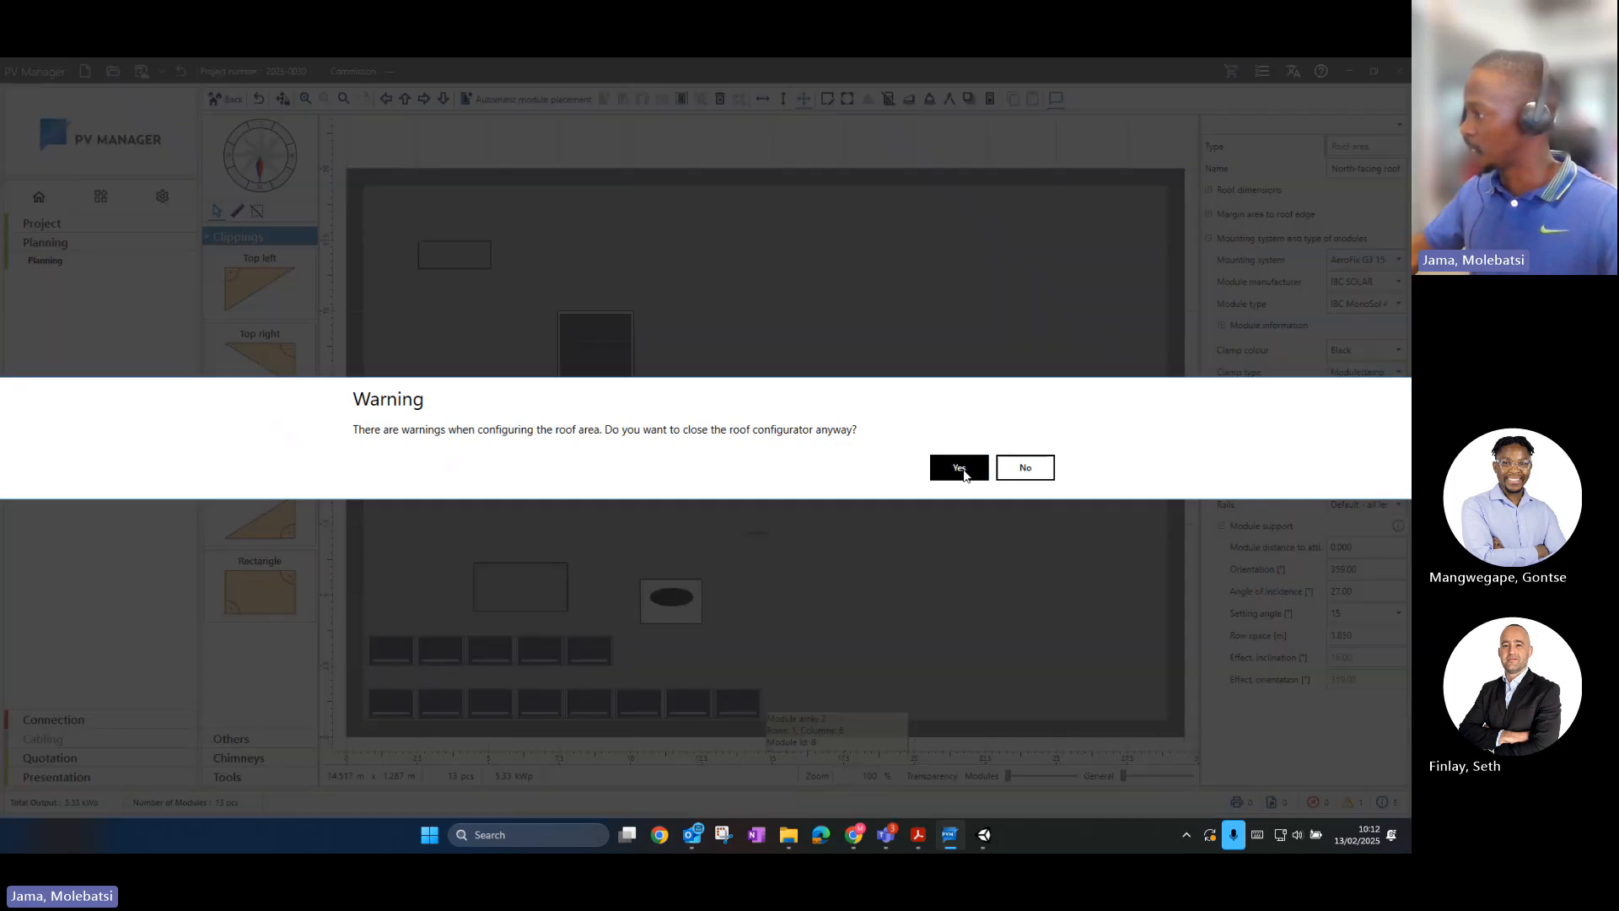
left_click(961, 470)
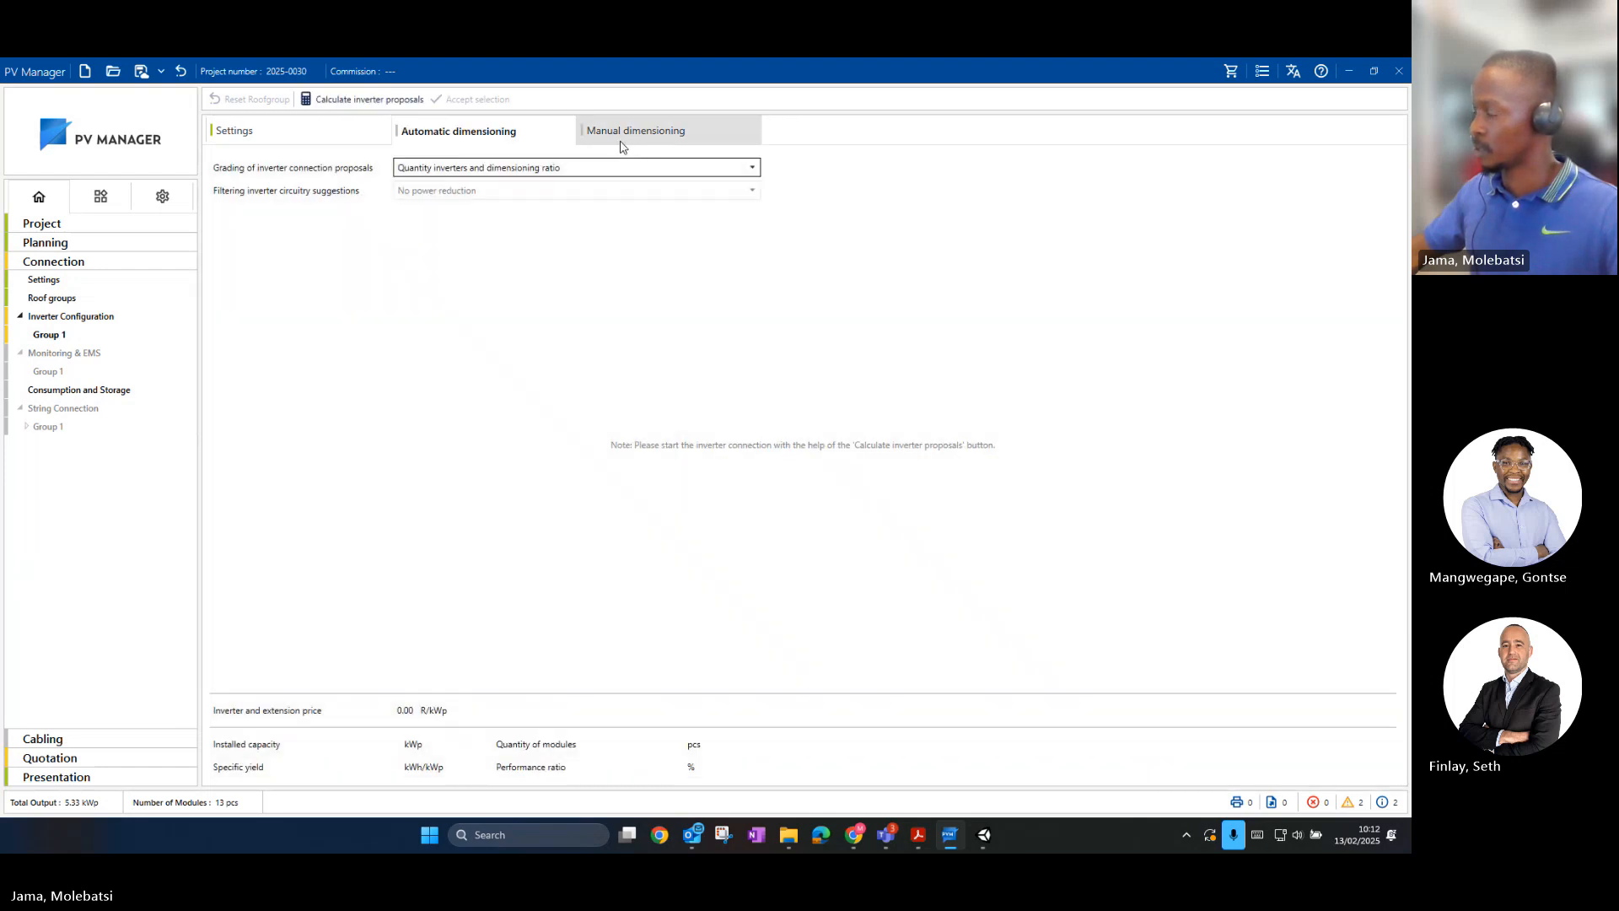
Step: Add one Fronius PRIMO 6.0-1 inverter to Group 1 in manual dimensioning with the optimal dimensioning search enabled
left_click(595, 135)
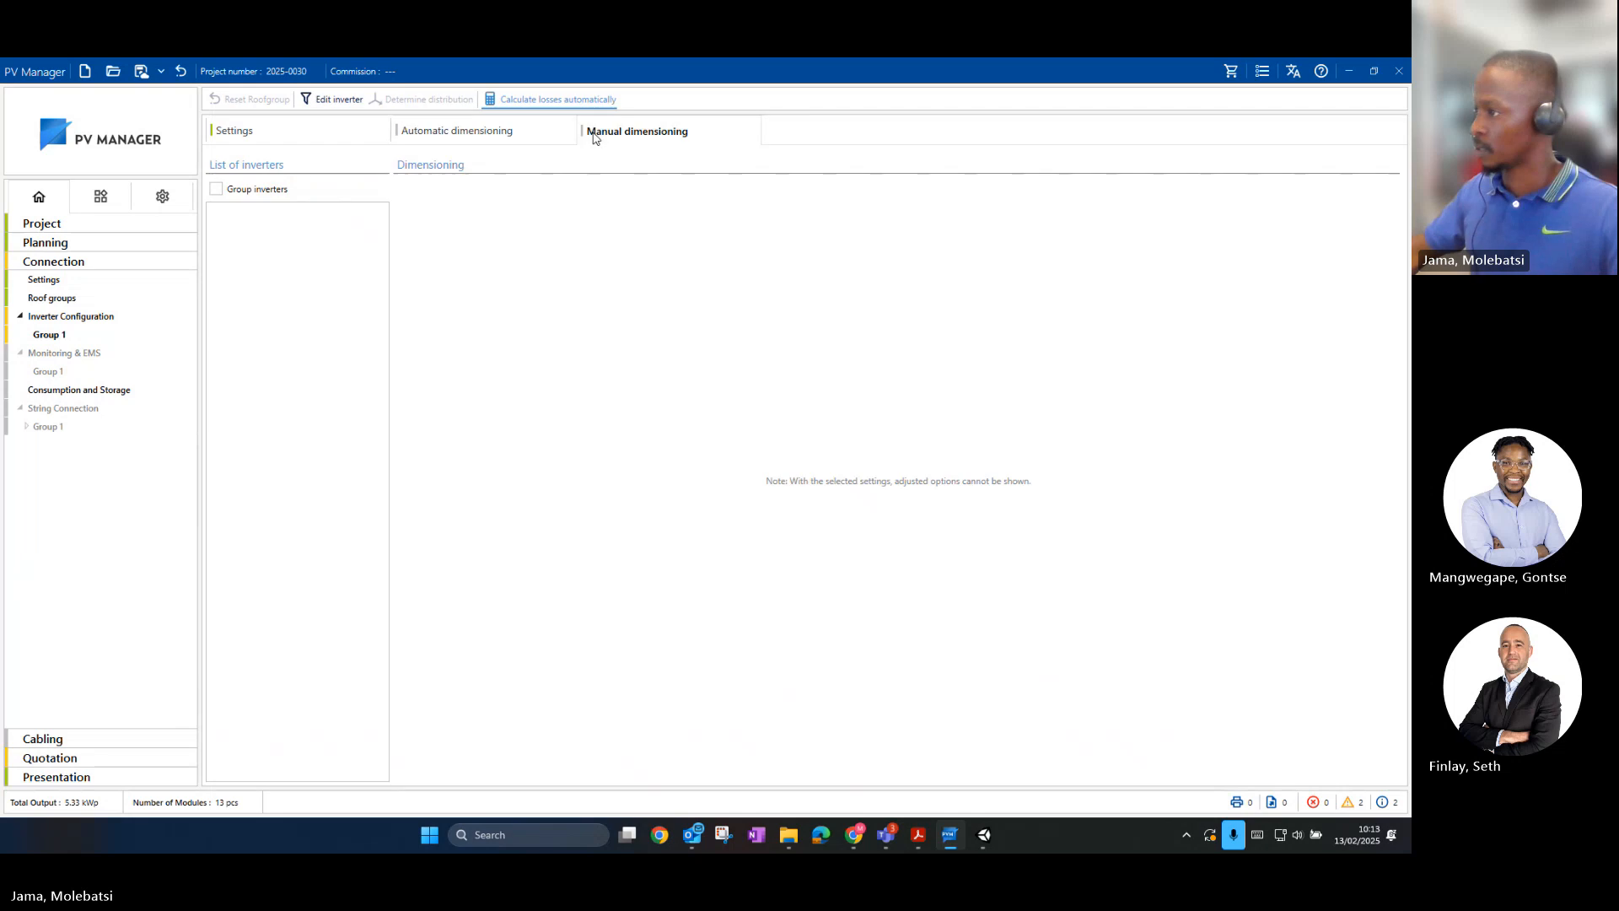
left_click(331, 100)
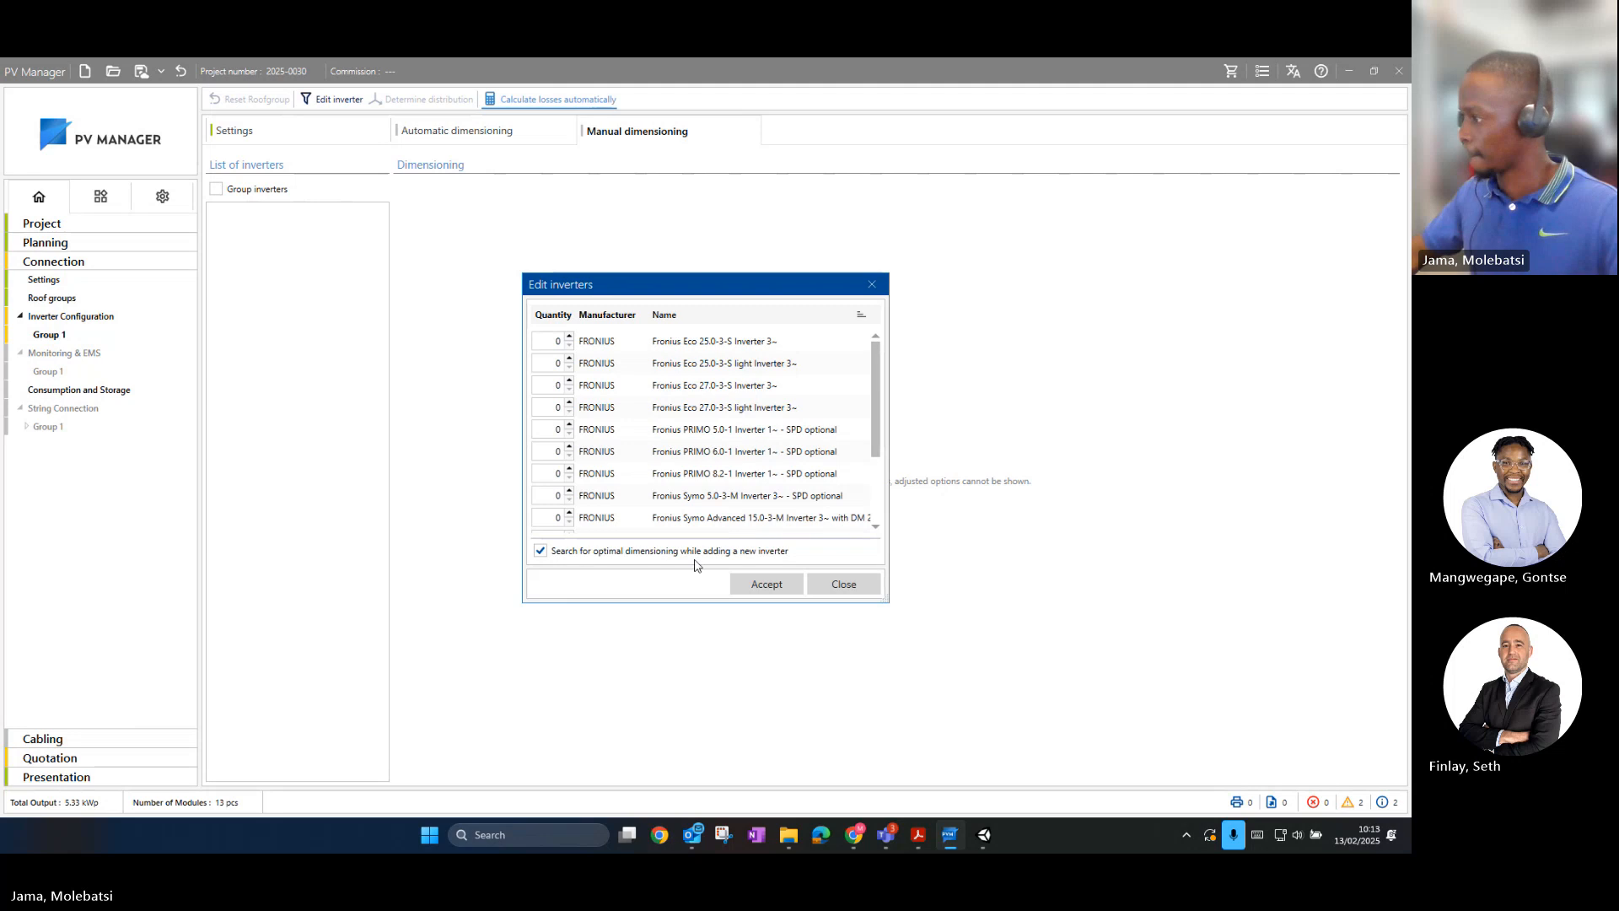
left_click(767, 584)
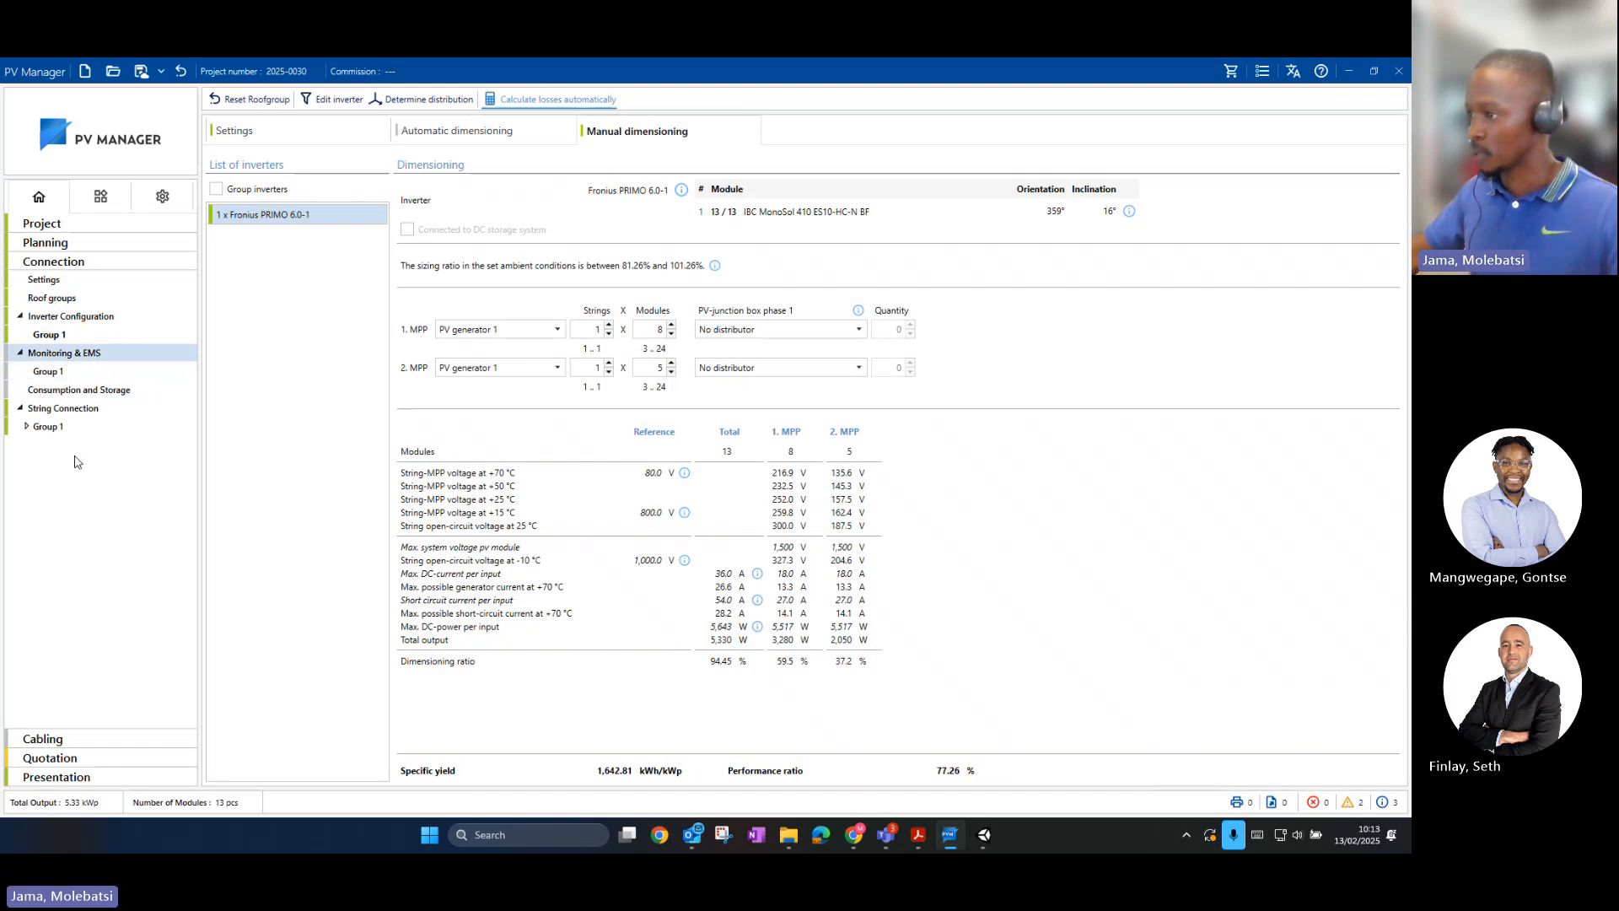
Step: Review Group 1's monitoring options and the consumption and storage settings, and close the separate 3D roof view
left_click(61, 374)
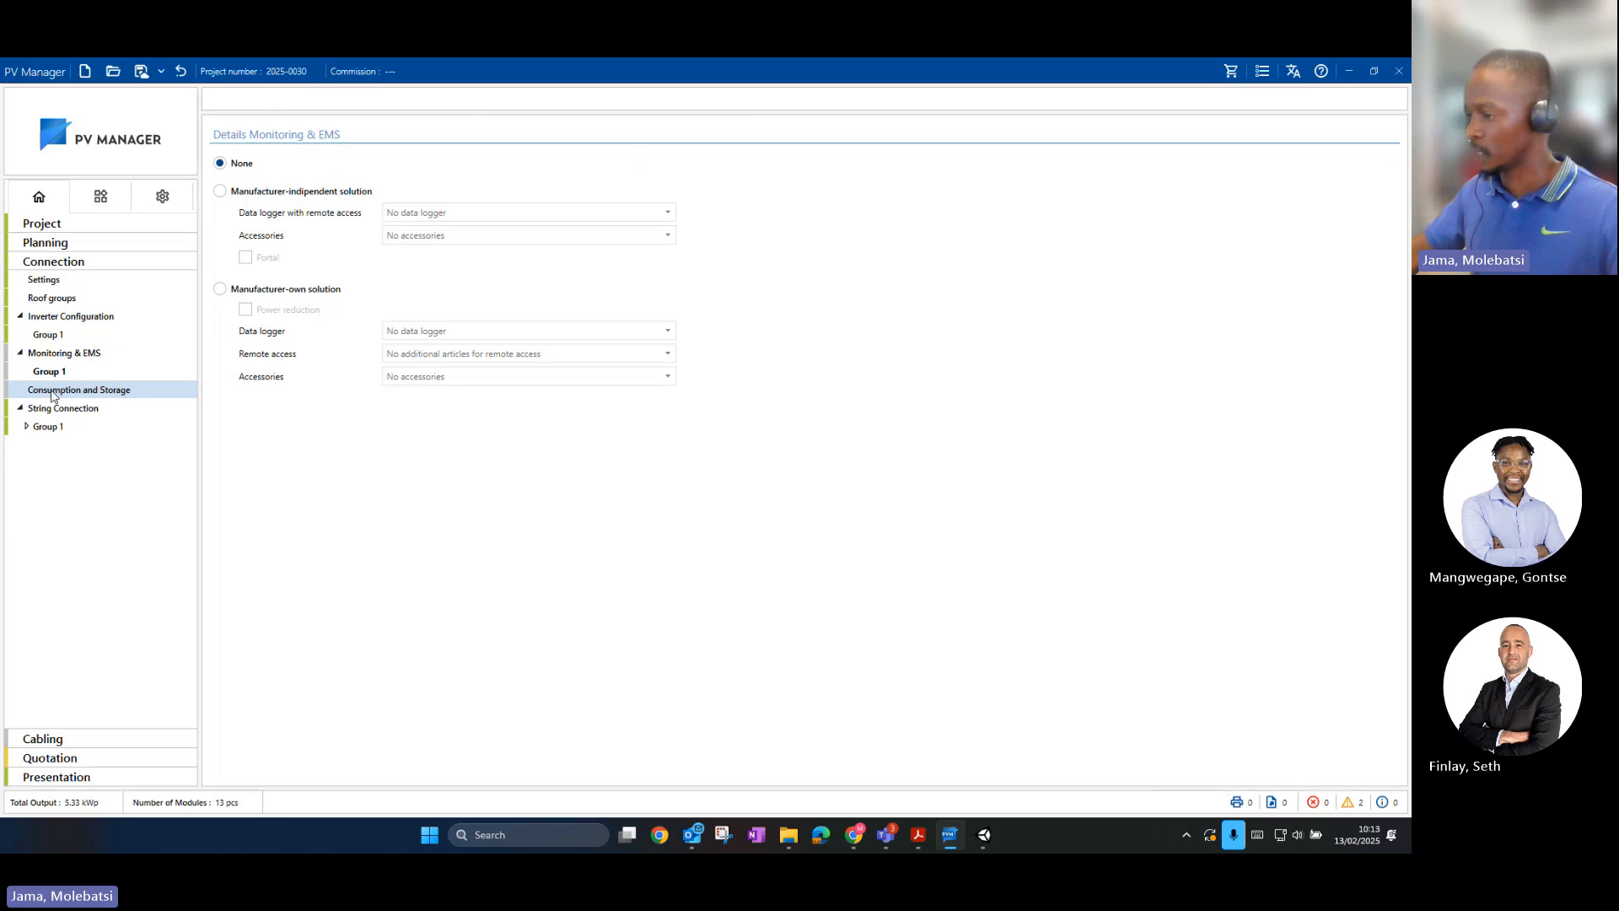
left_click(52, 393)
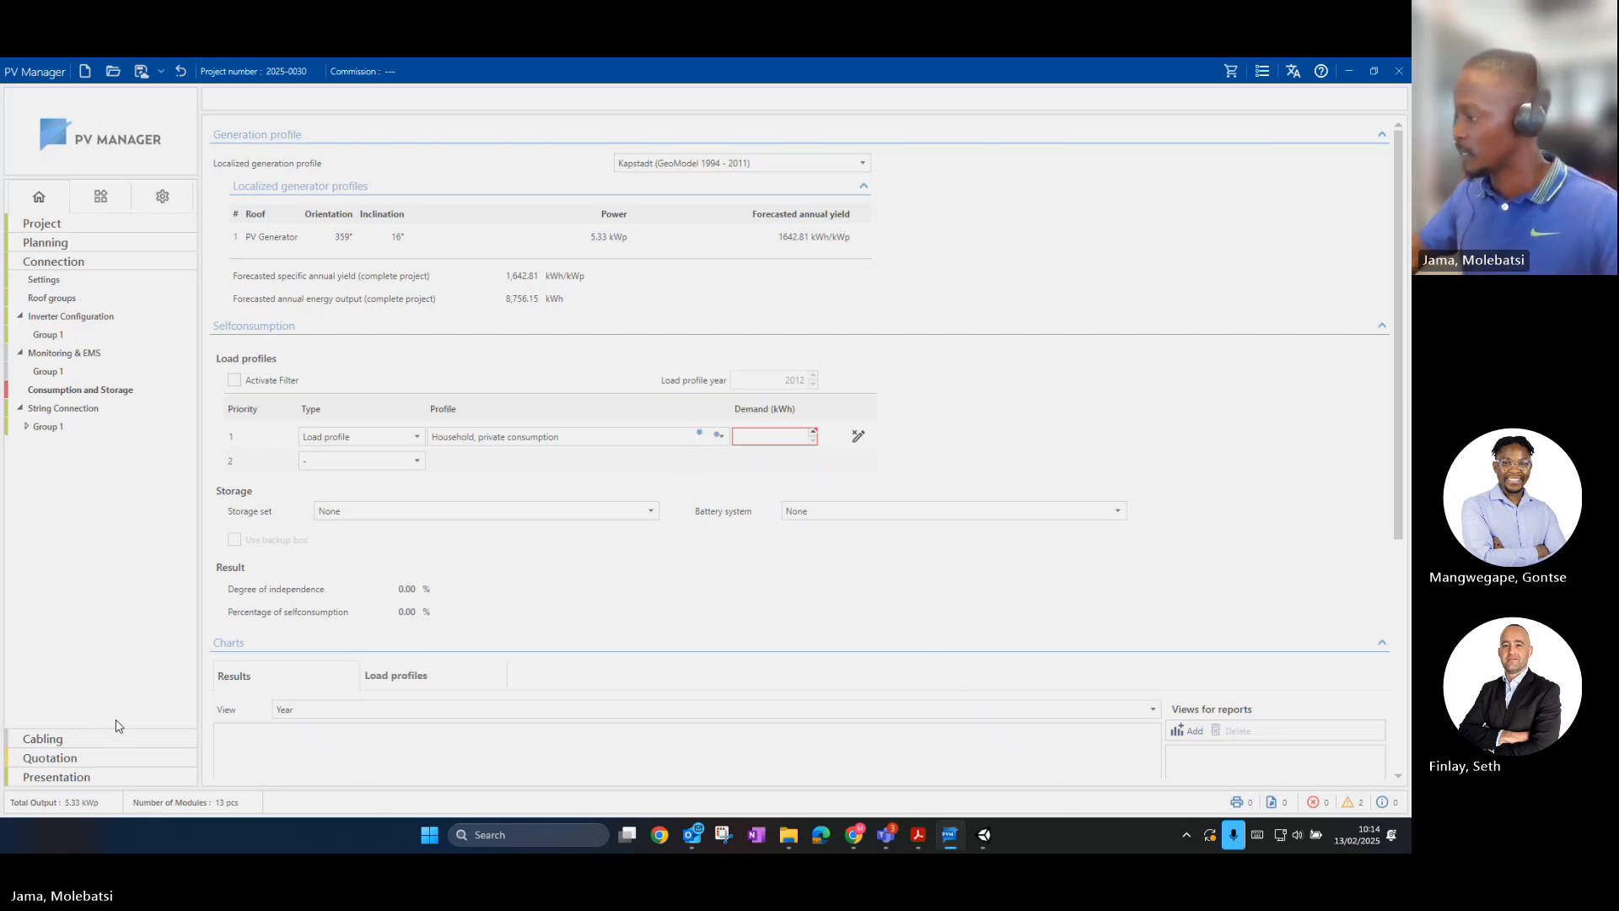
left_click(991, 835)
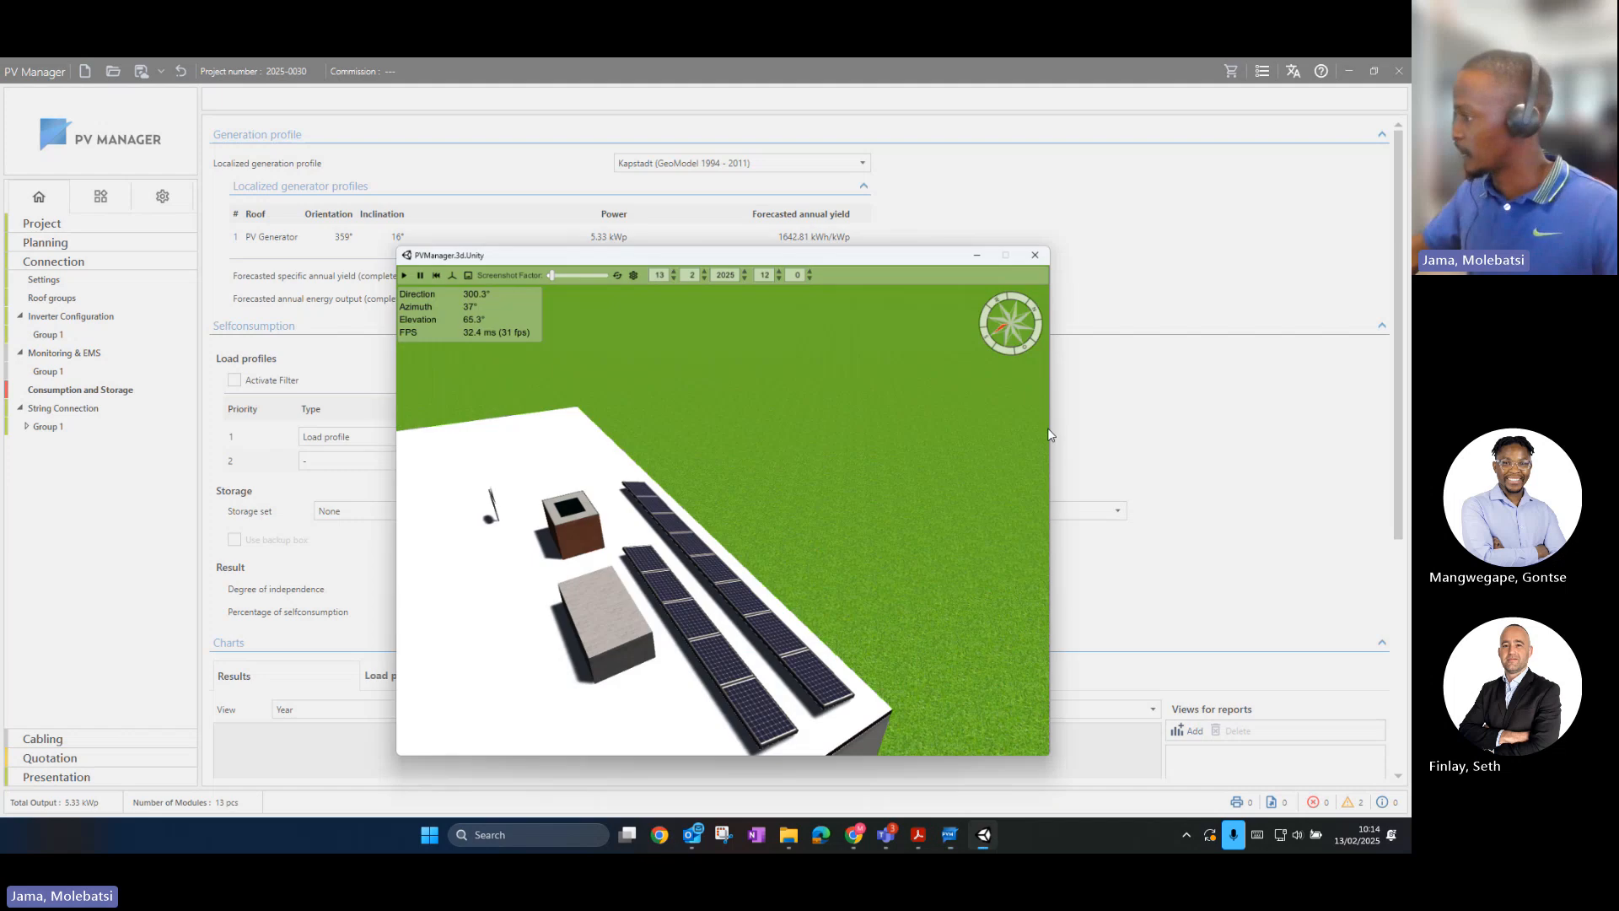
left_click(1035, 254)
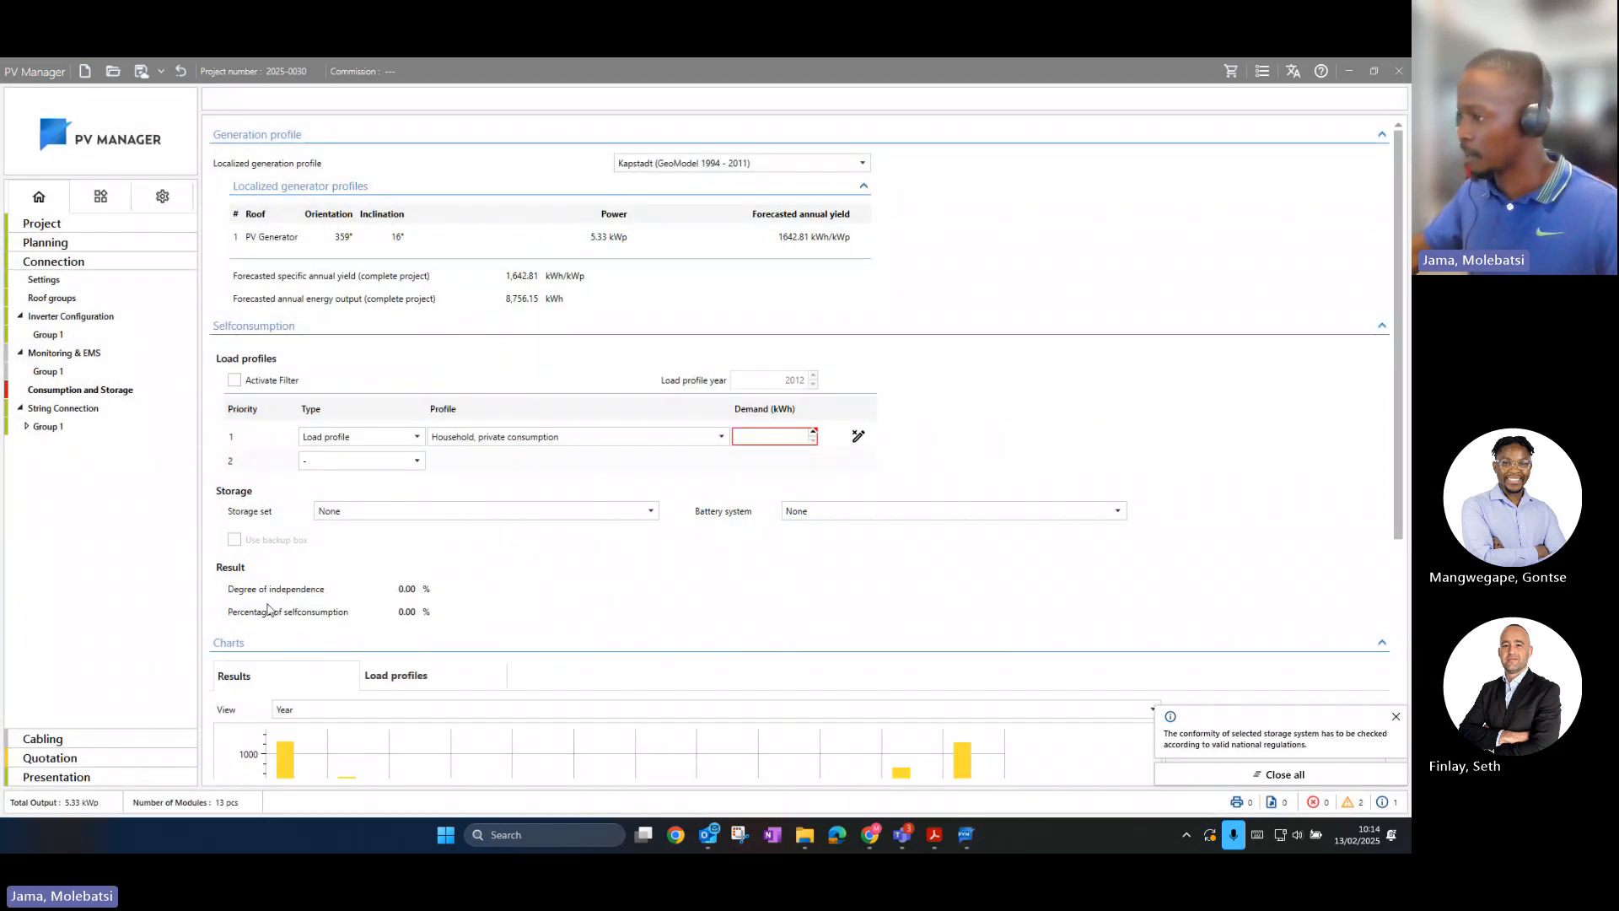
Step: Set the IBC FlexiSun cable colour for the second MPP in Group 1's DC cabling to Black and red
left_click(38, 745)
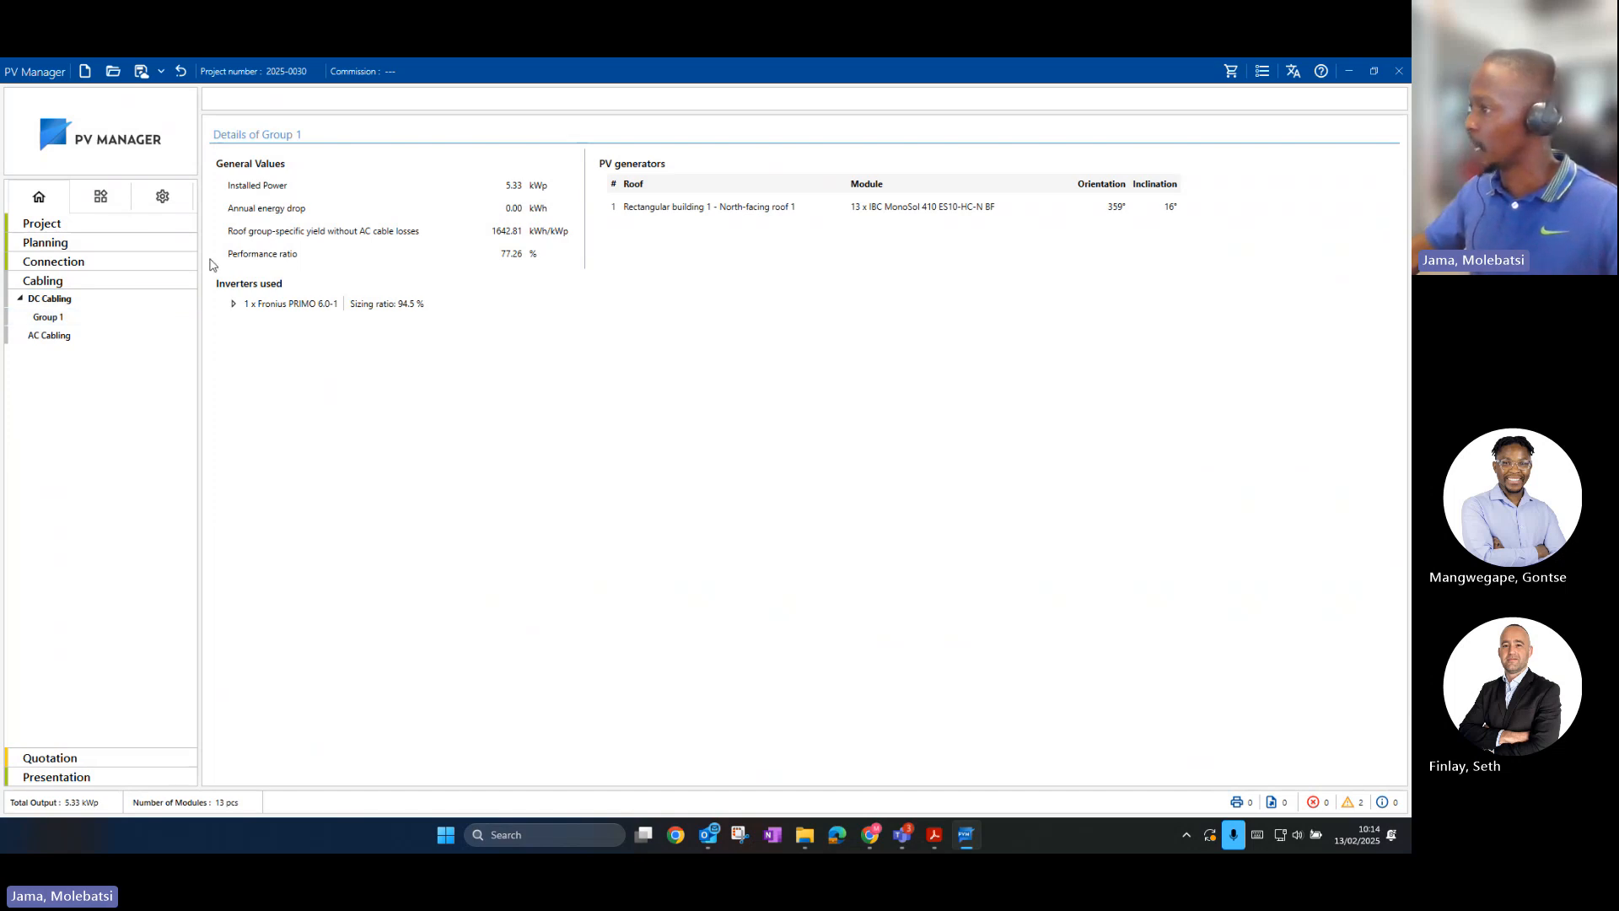
left_click(71, 317)
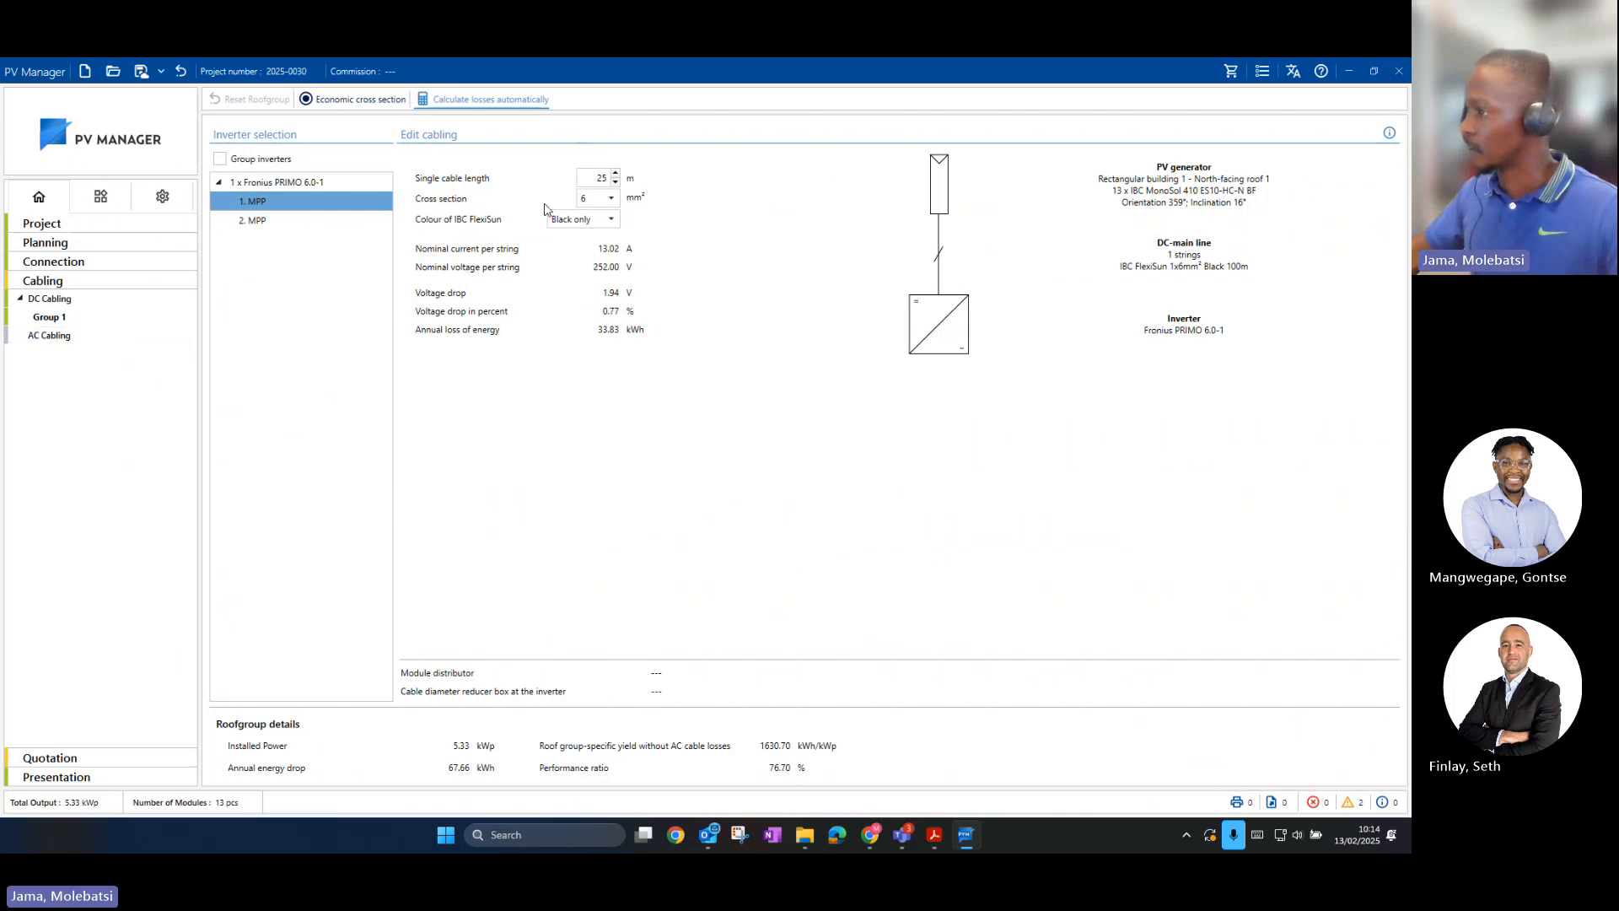
left_click(257, 221)
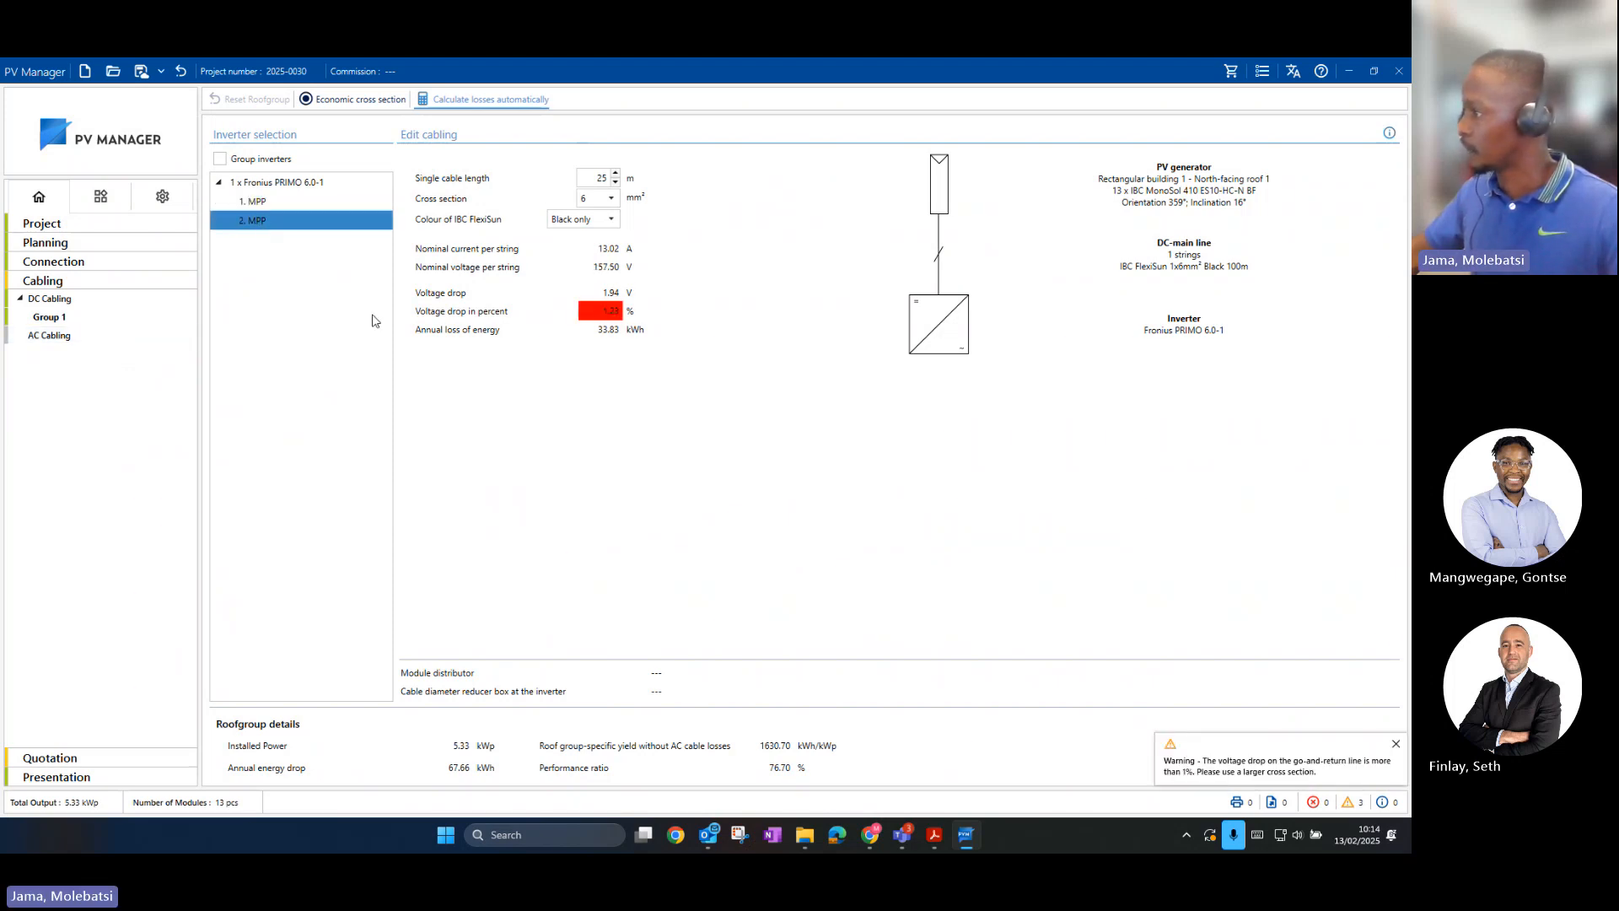
left_click(610, 219)
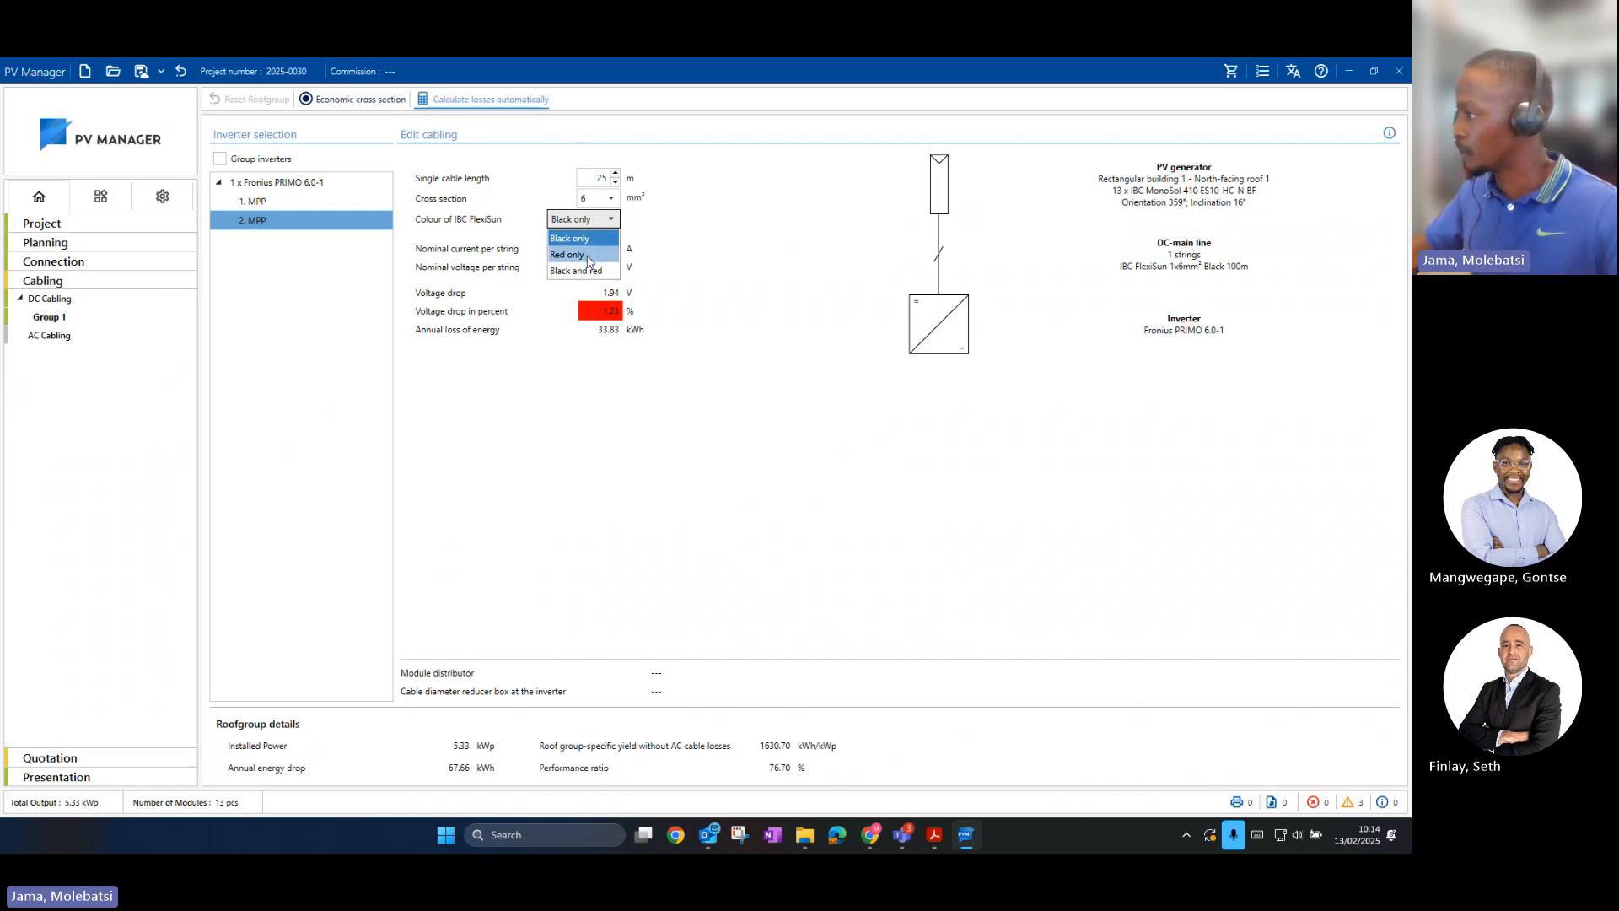
left_click(580, 270)
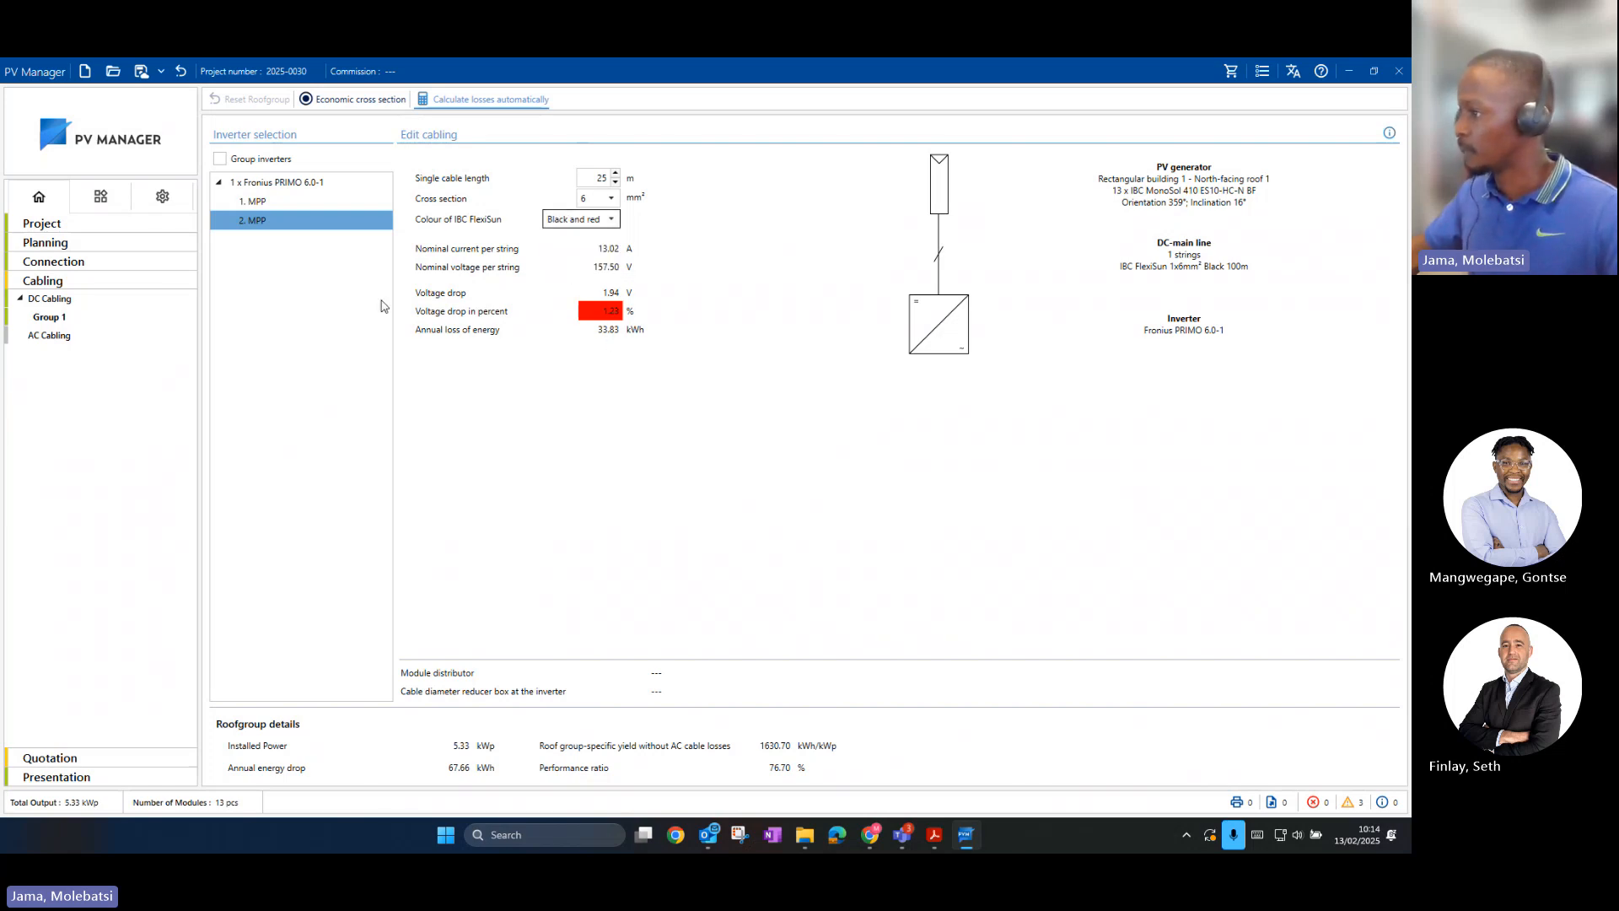
Step: View the AC cabling and return to the second MPP of Group 1's DC cabling
left_click(68, 337)
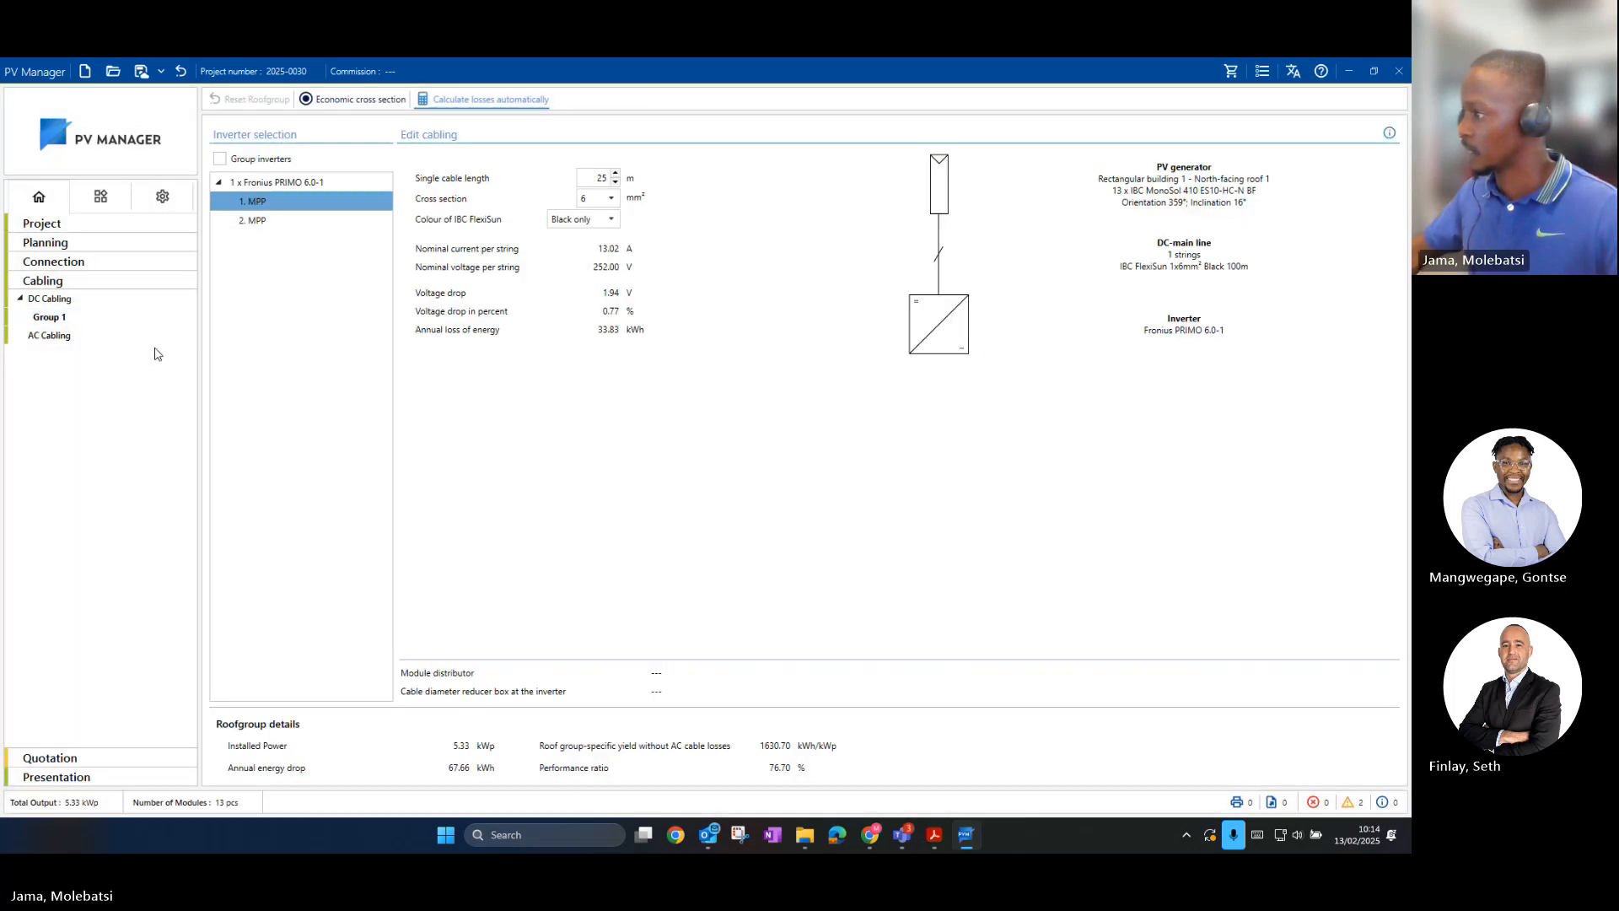
left_click(251, 220)
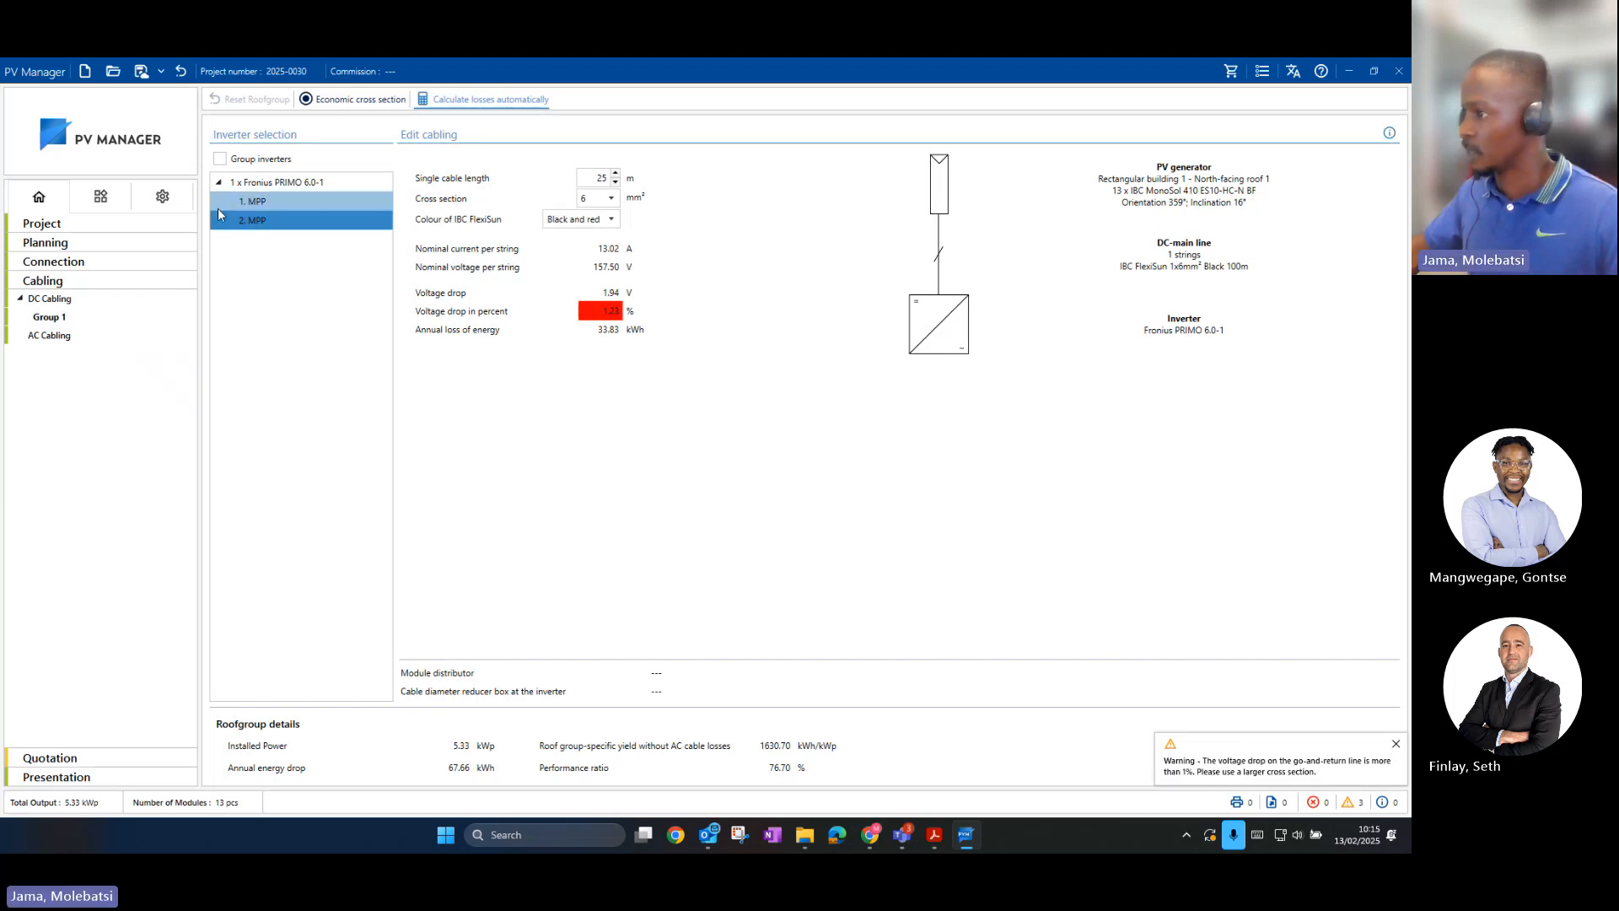
Step: Review the AC cabling, attempt to save the project changes, and inspect the quotation and its project bill of materials
left_click(48, 335)
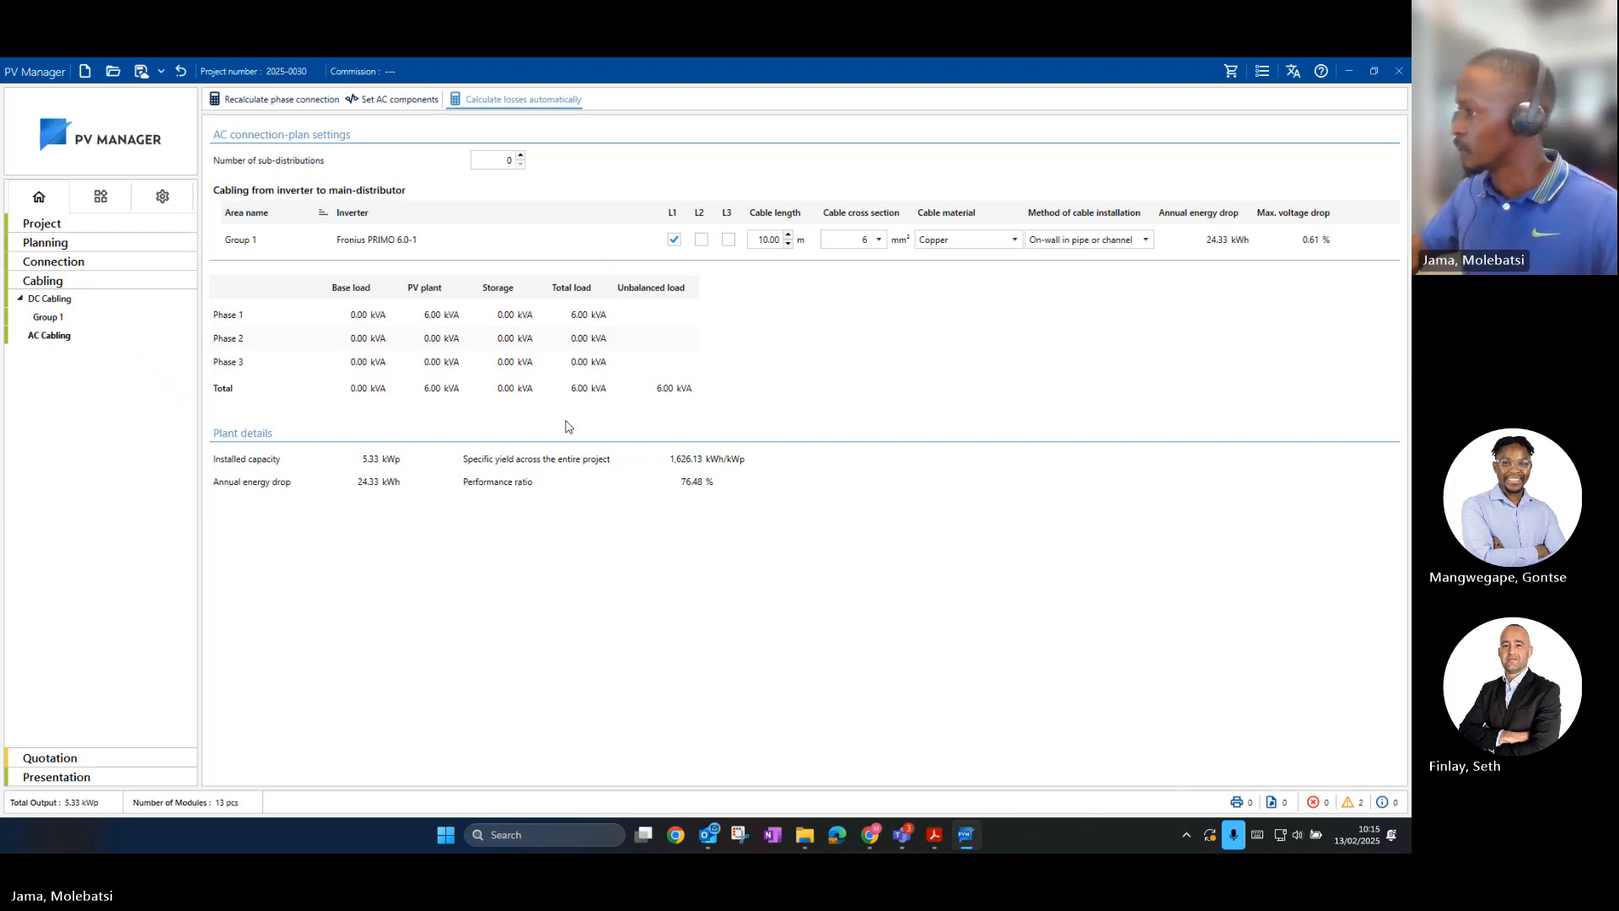
left_click(64, 757)
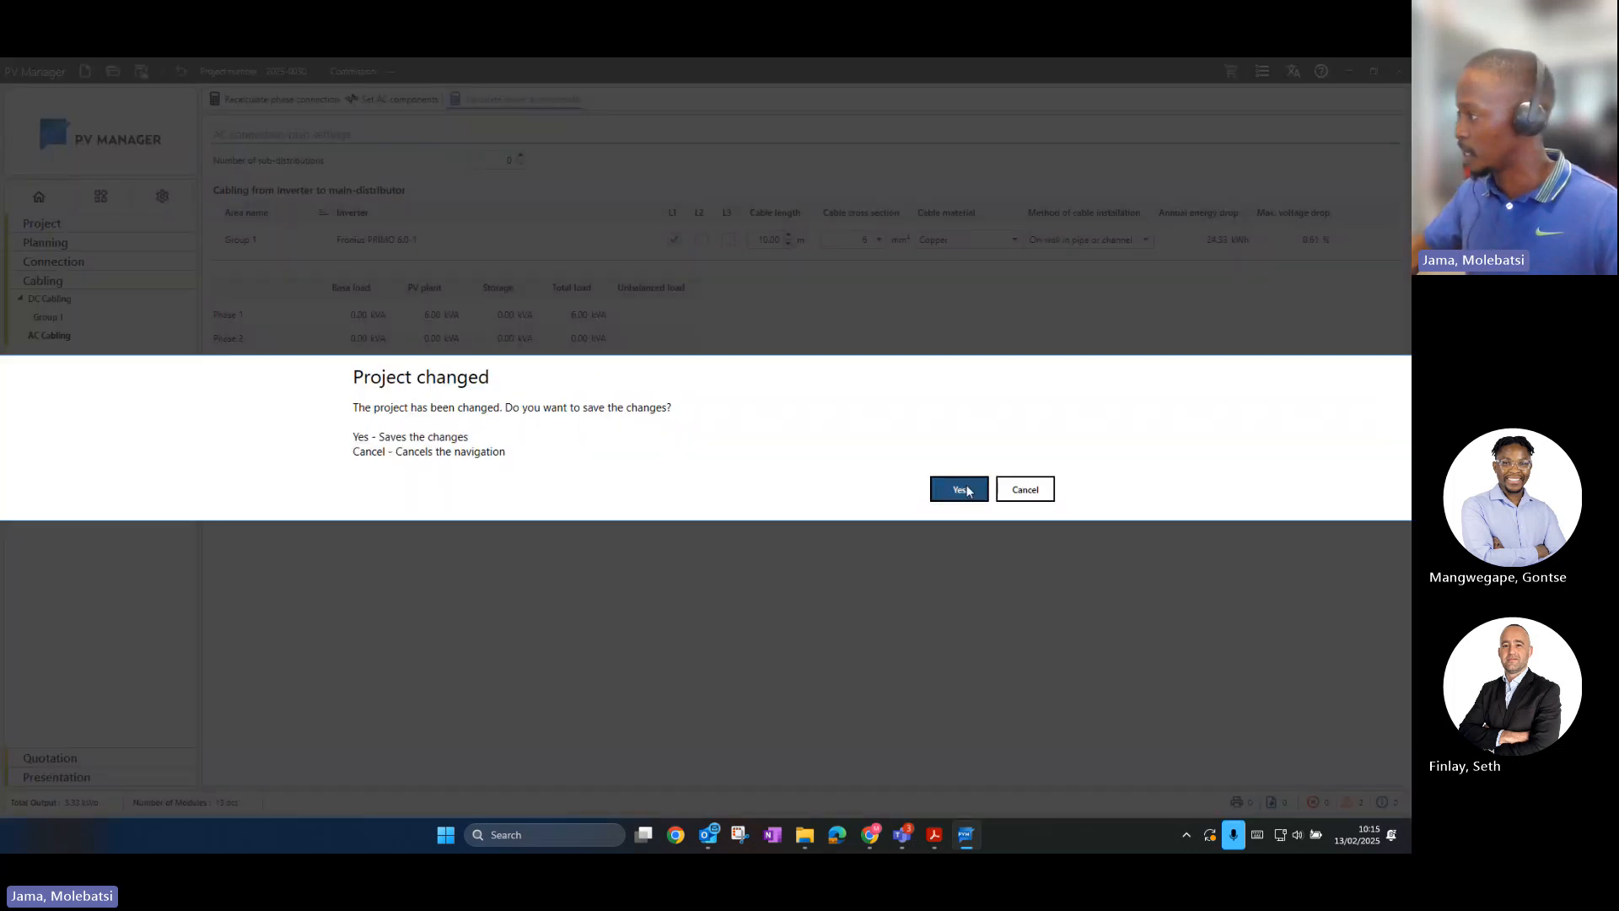
left_click(964, 488)
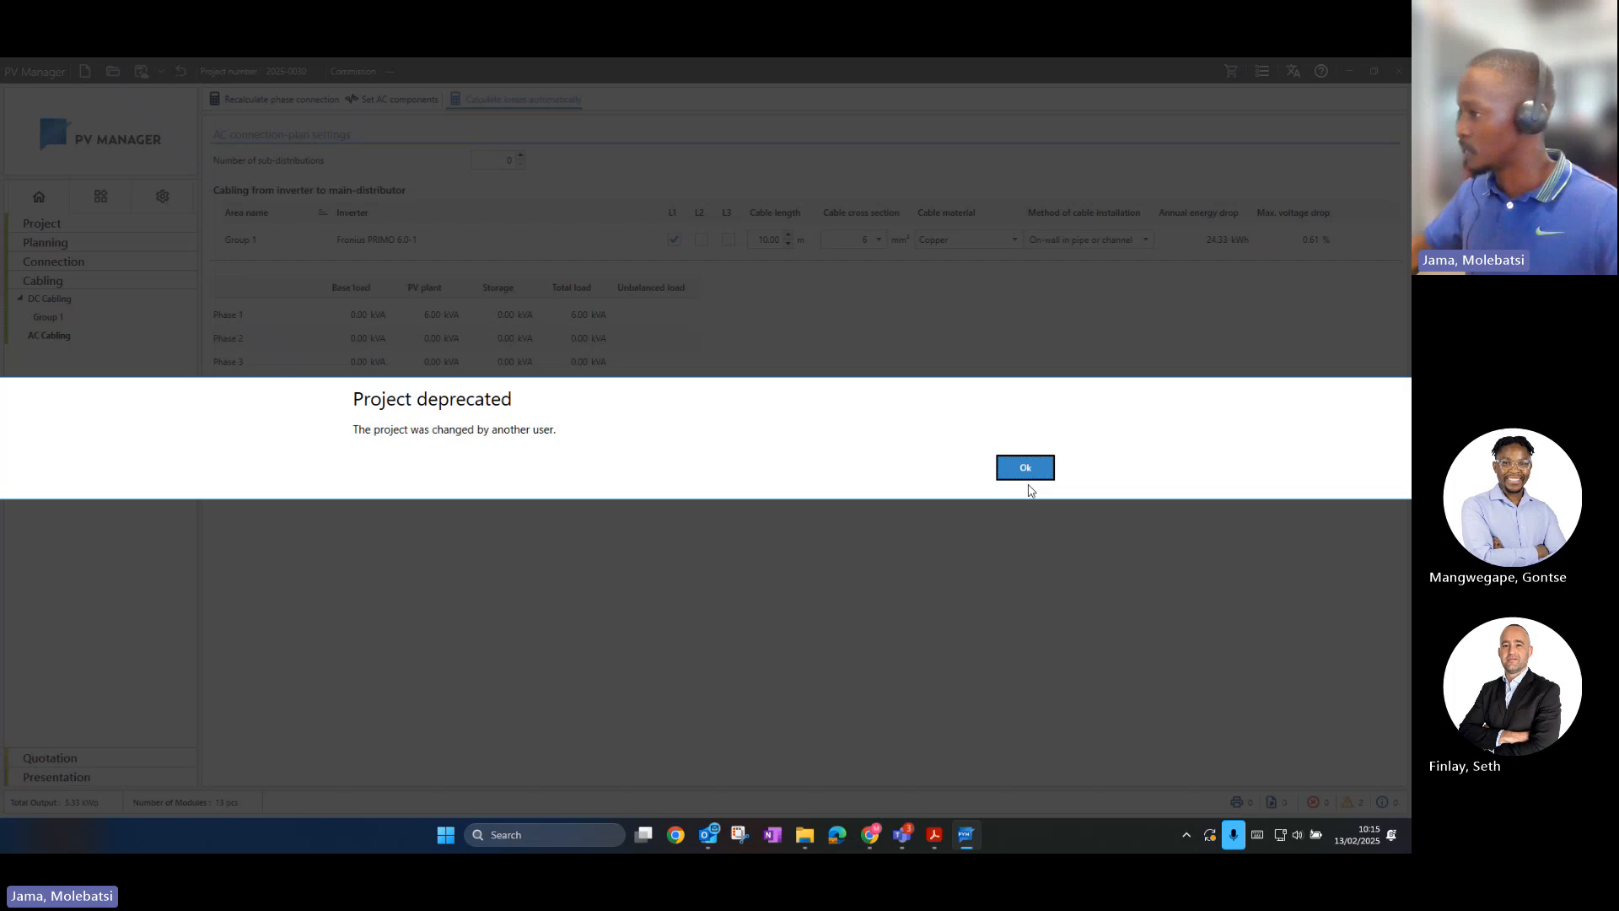
left_click(1028, 478)
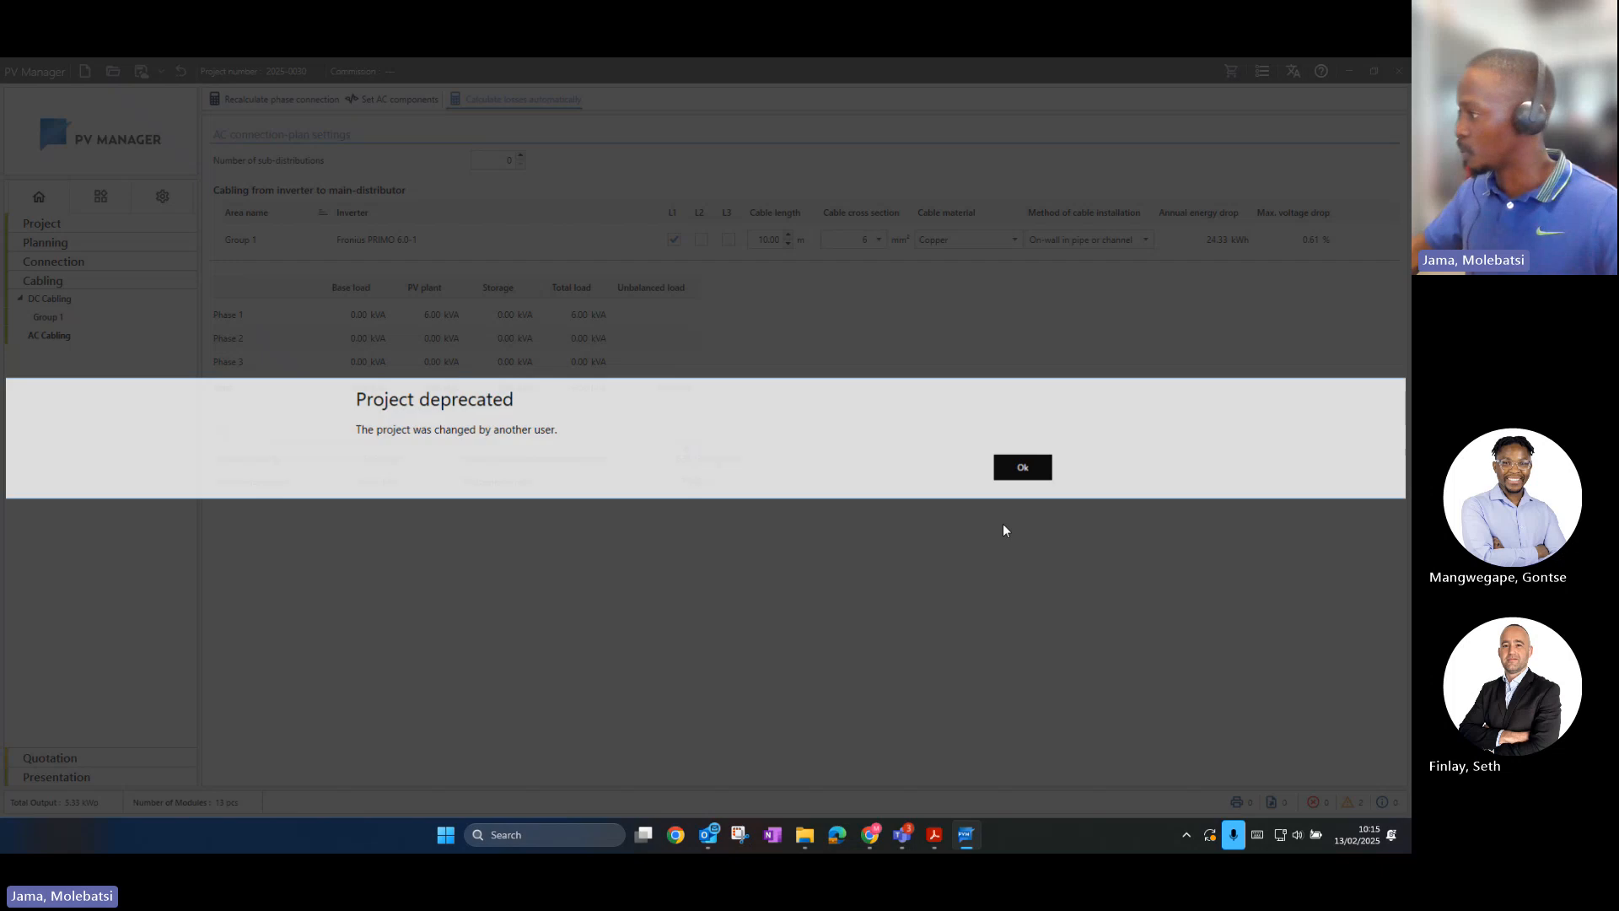
left_click(93, 761)
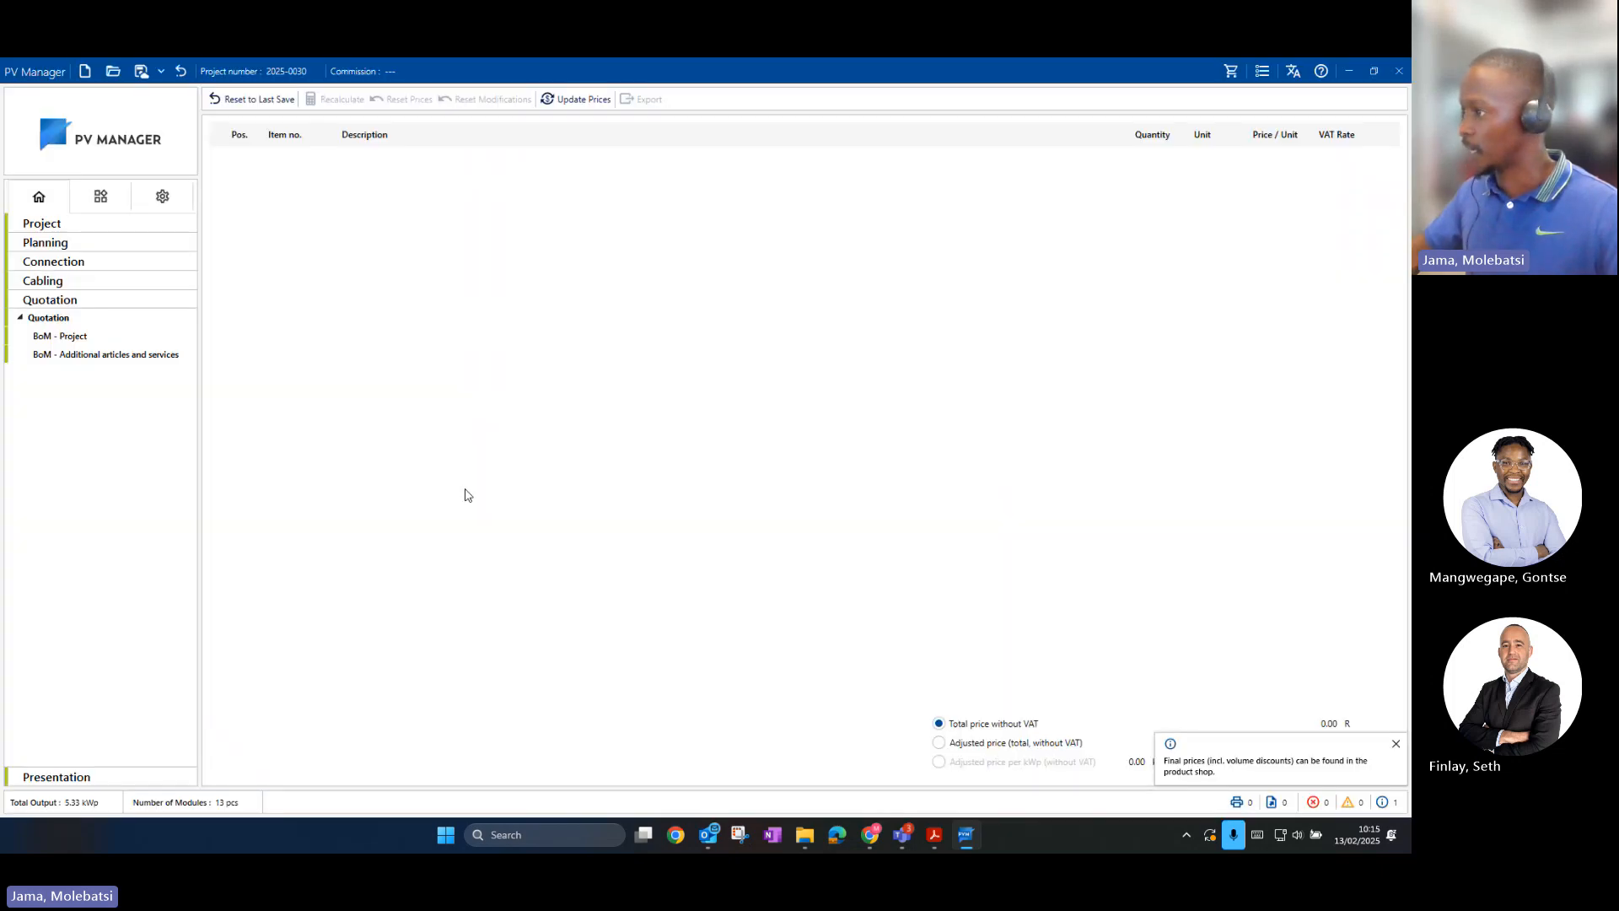
left_click(48, 359)
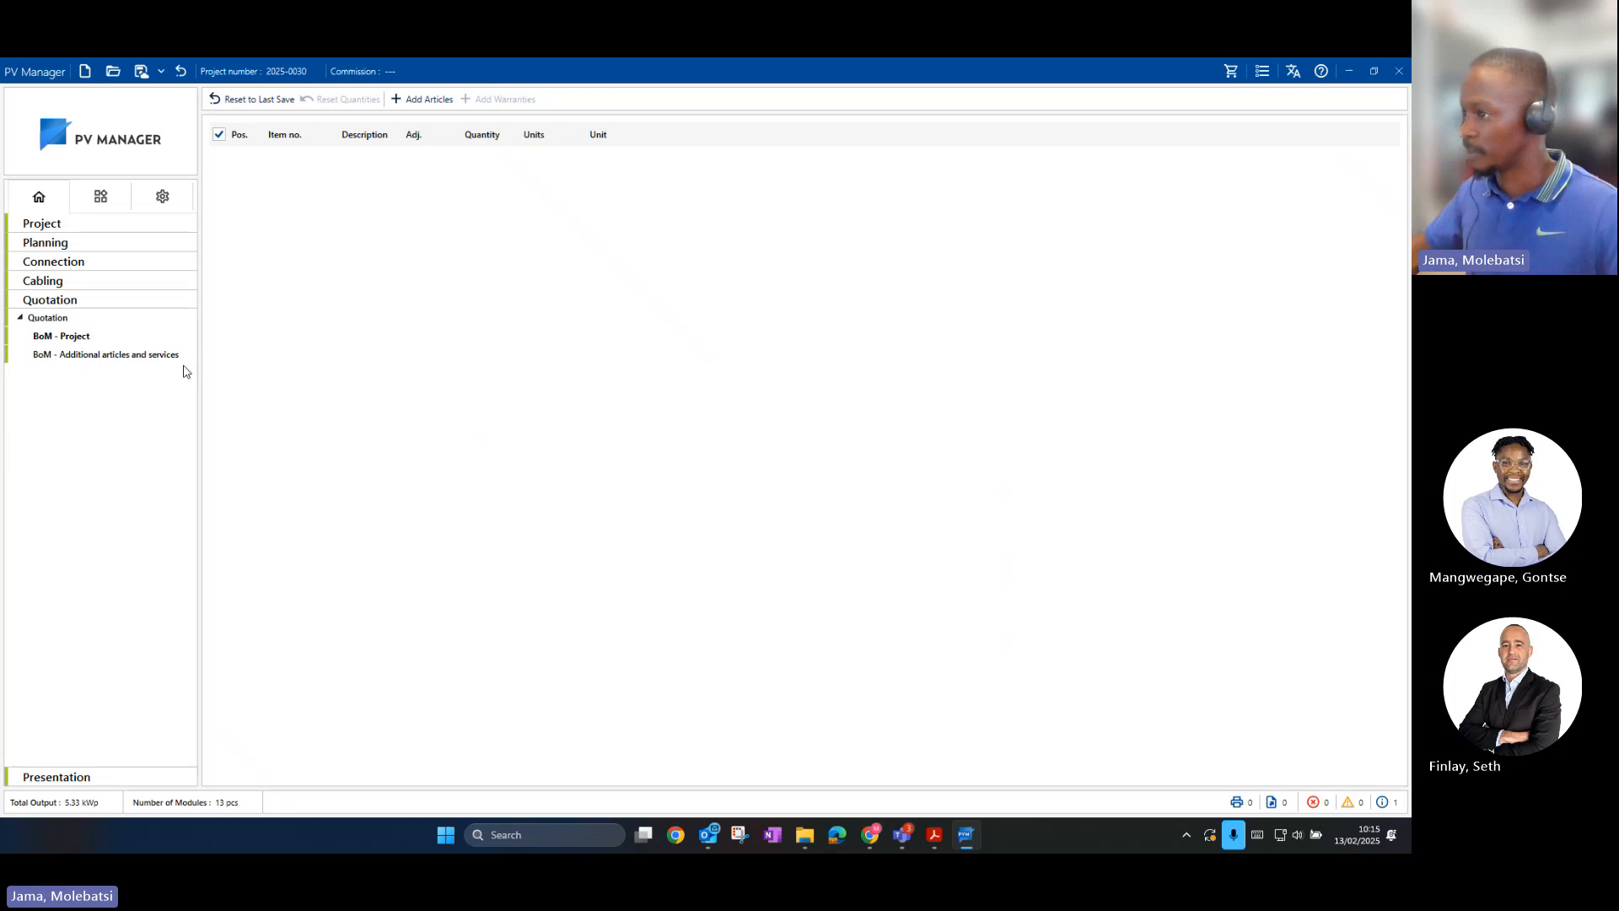
left_click(83, 301)
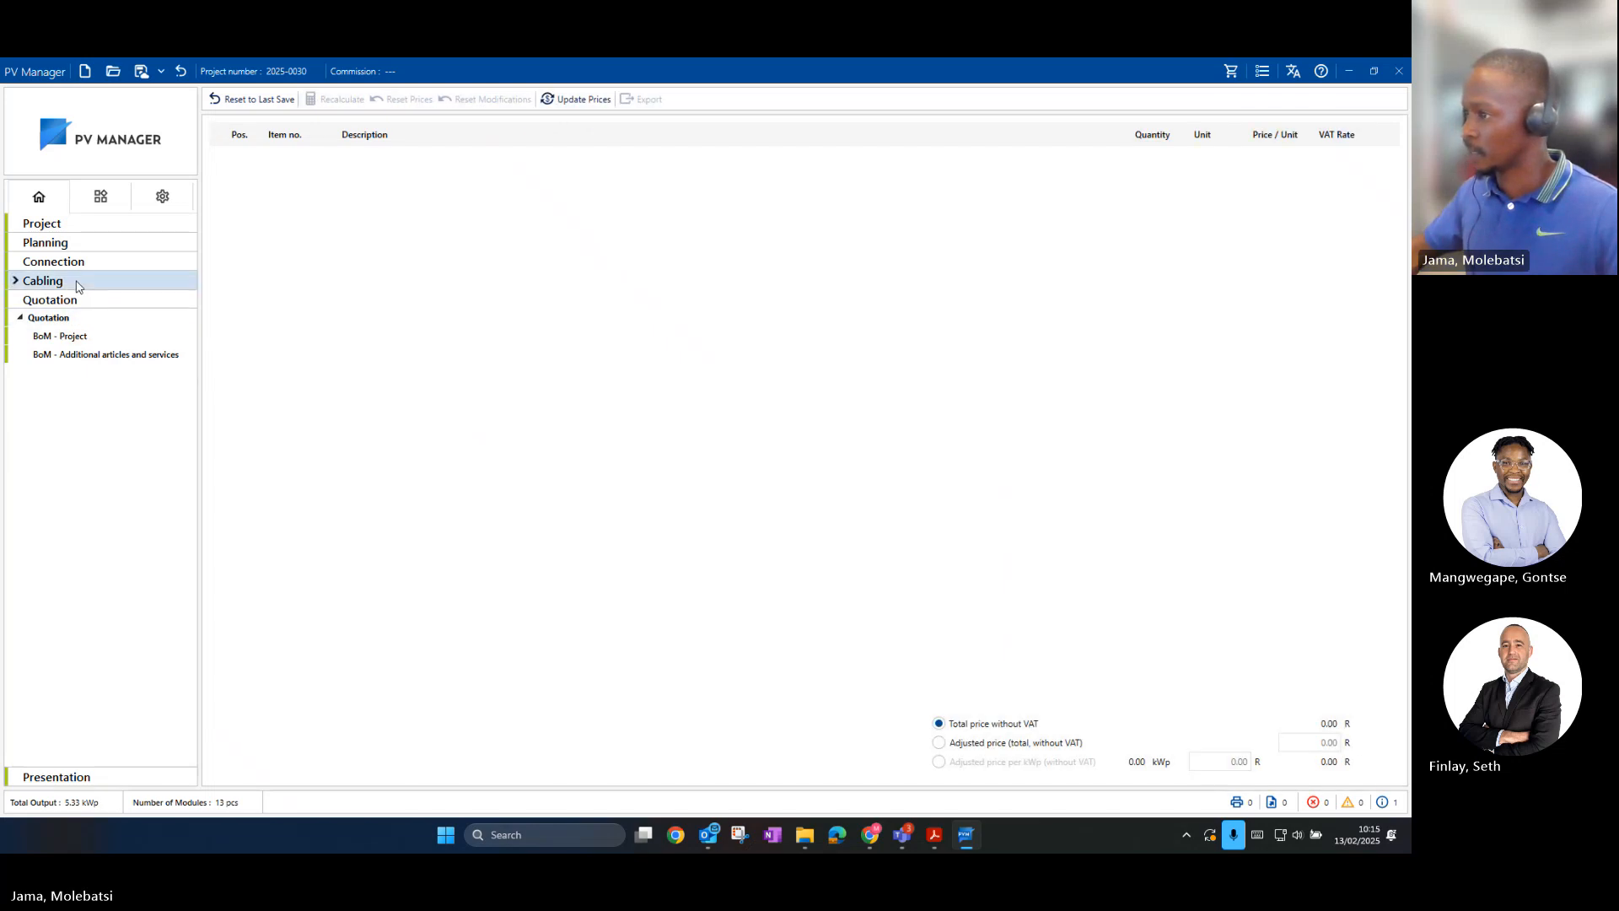
Step: Recheck Group 1's DC cabling, retry saving the project, and inspect the bills of materials for the project and for additional articles and services
left_click(77, 280)
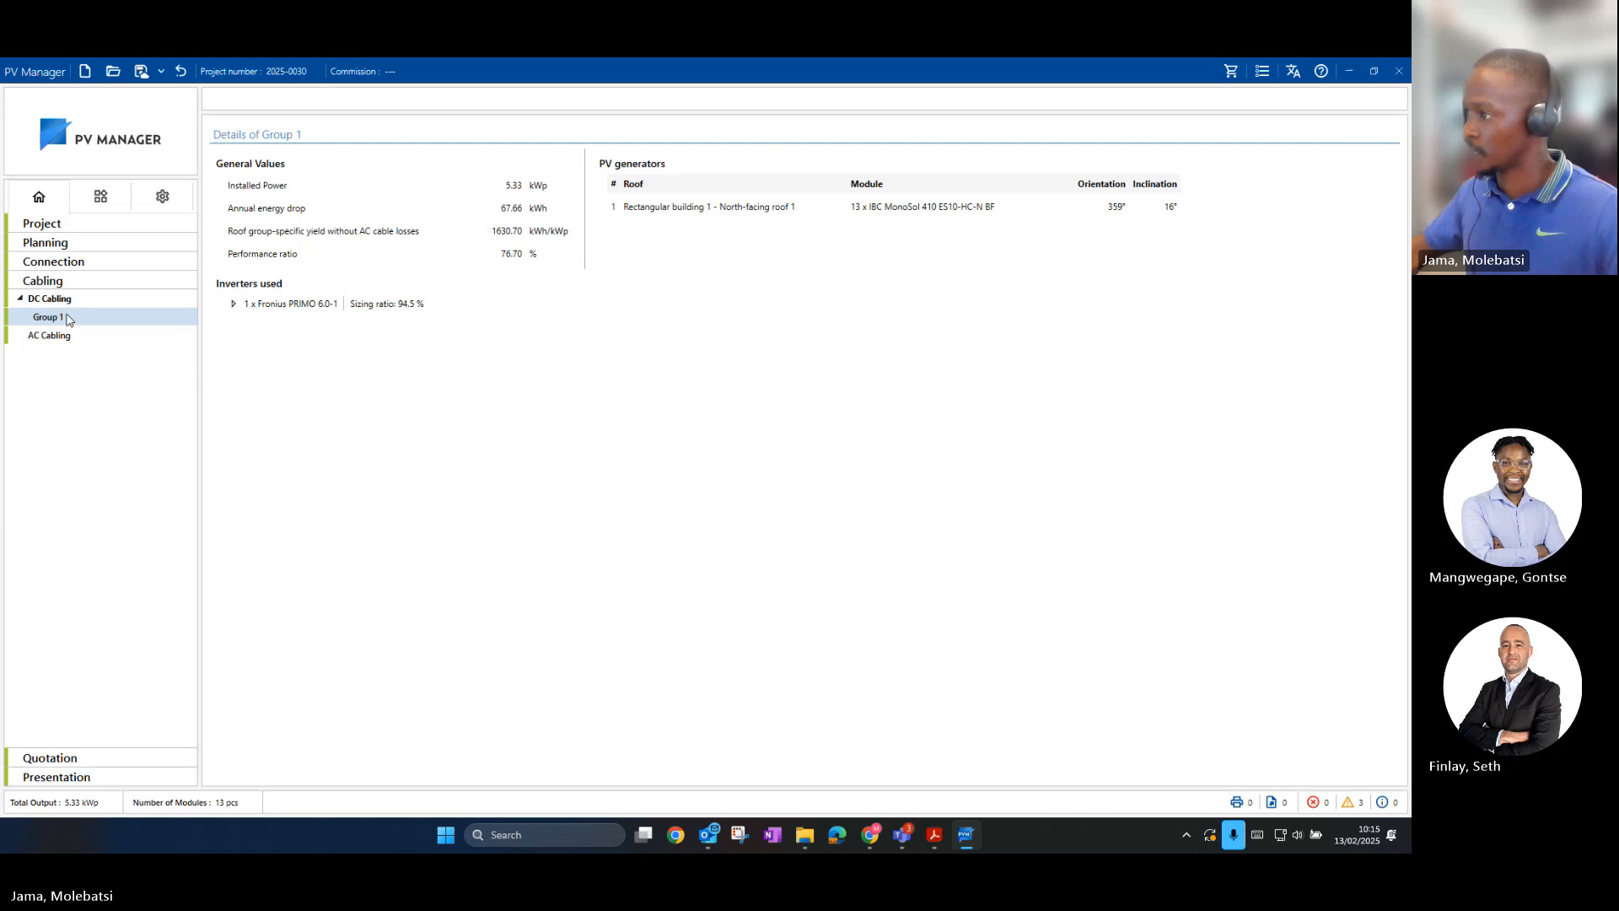
left_click(68, 318)
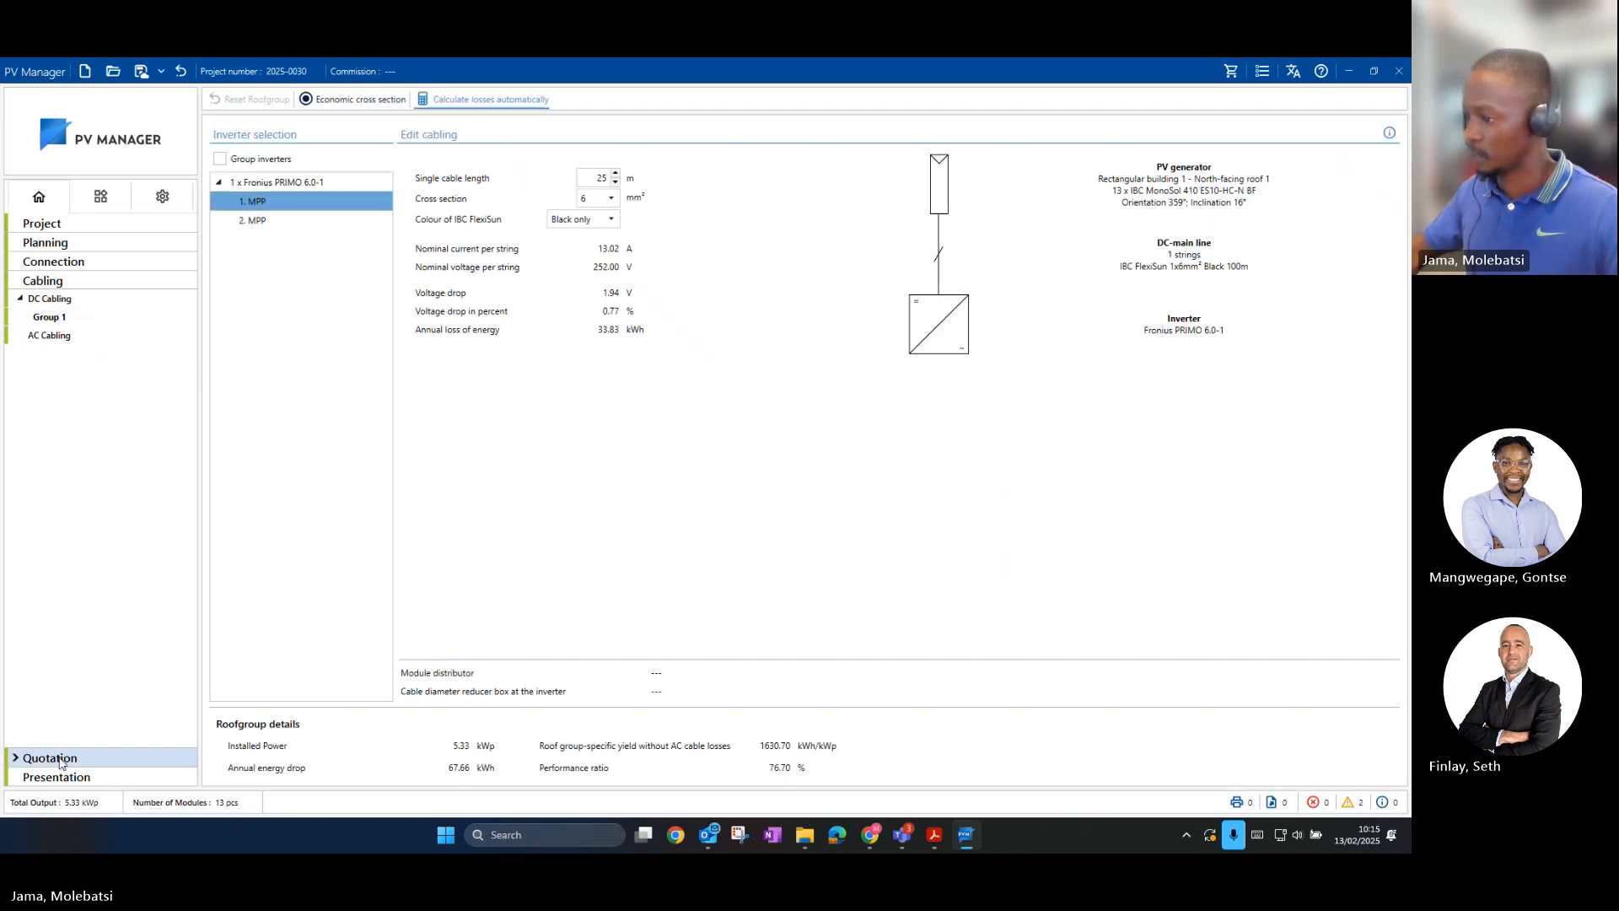
left_click(59, 762)
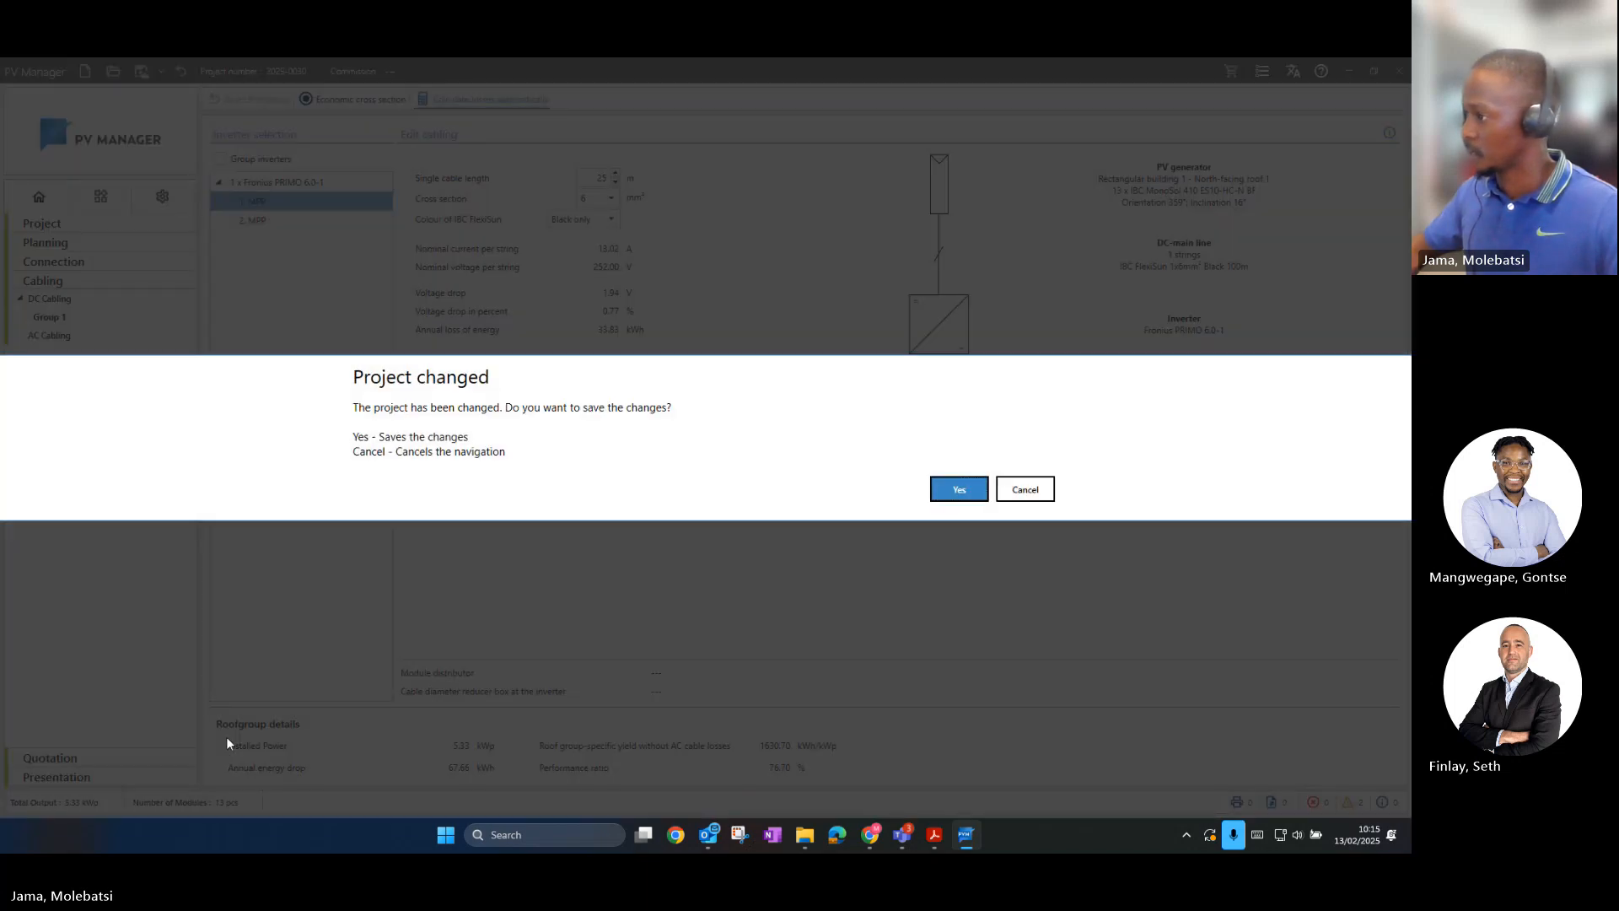
left_click(960, 487)
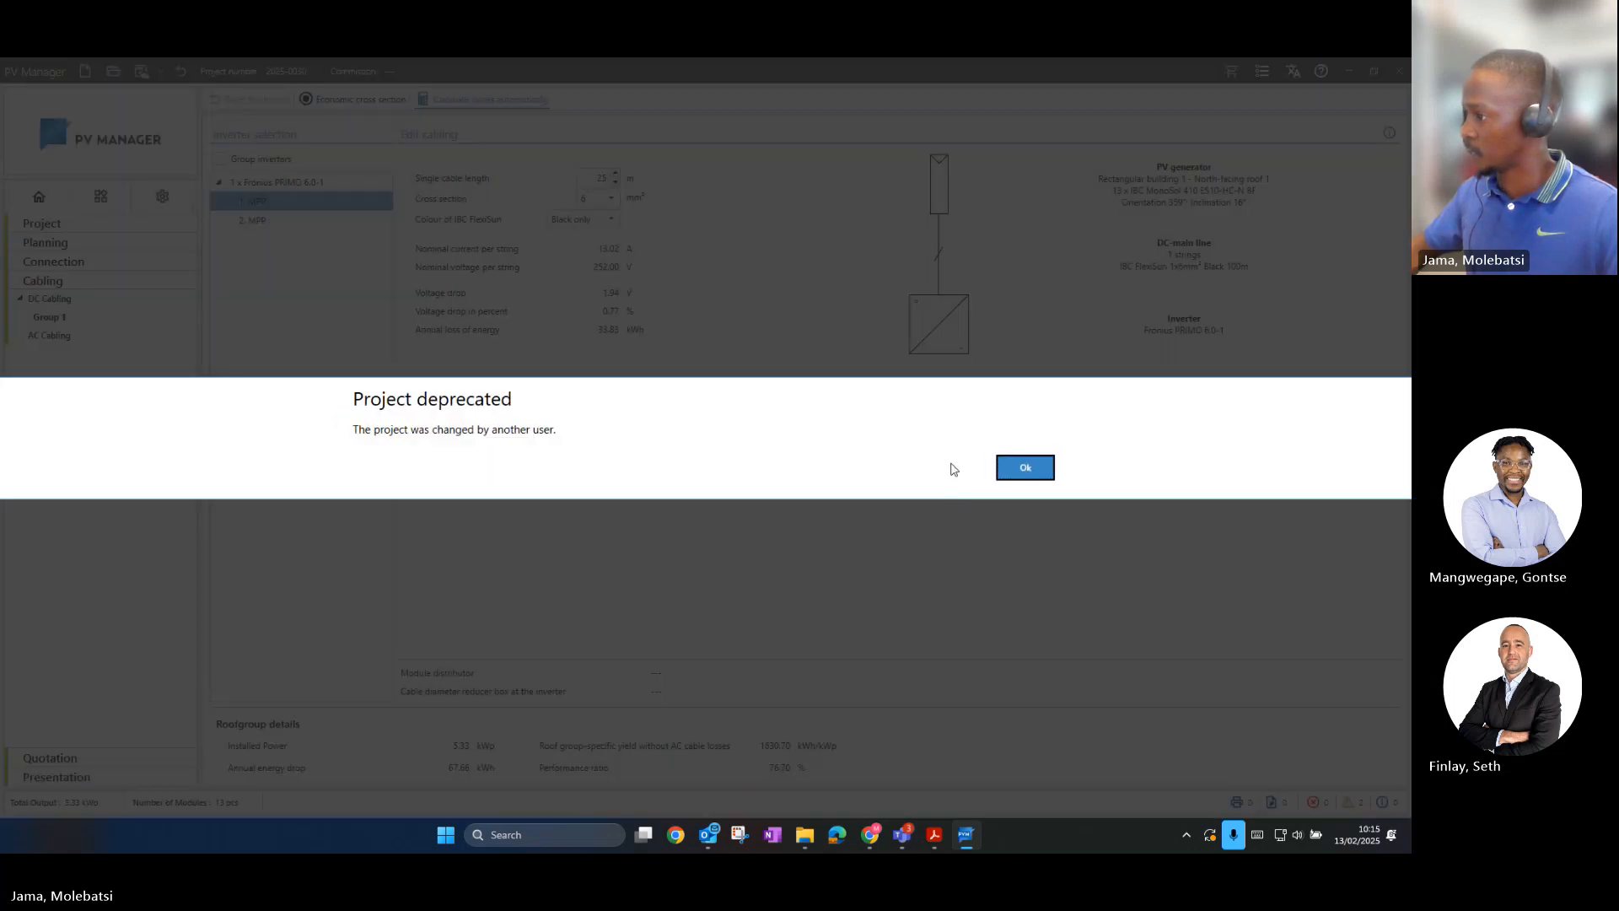
left_click(1019, 469)
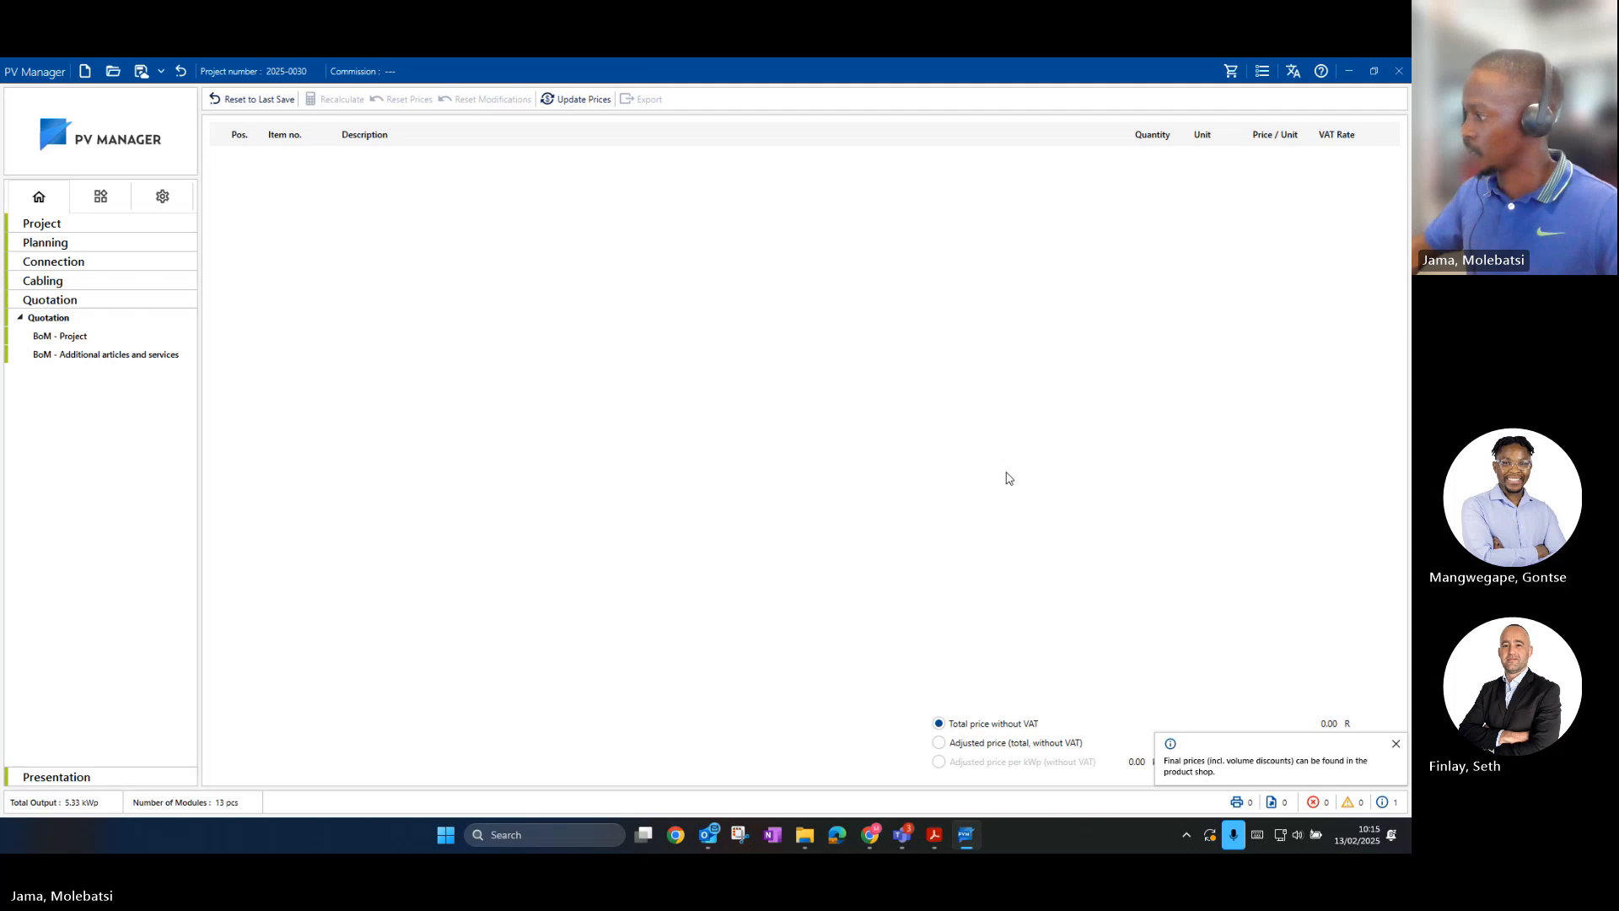
left_click(78, 339)
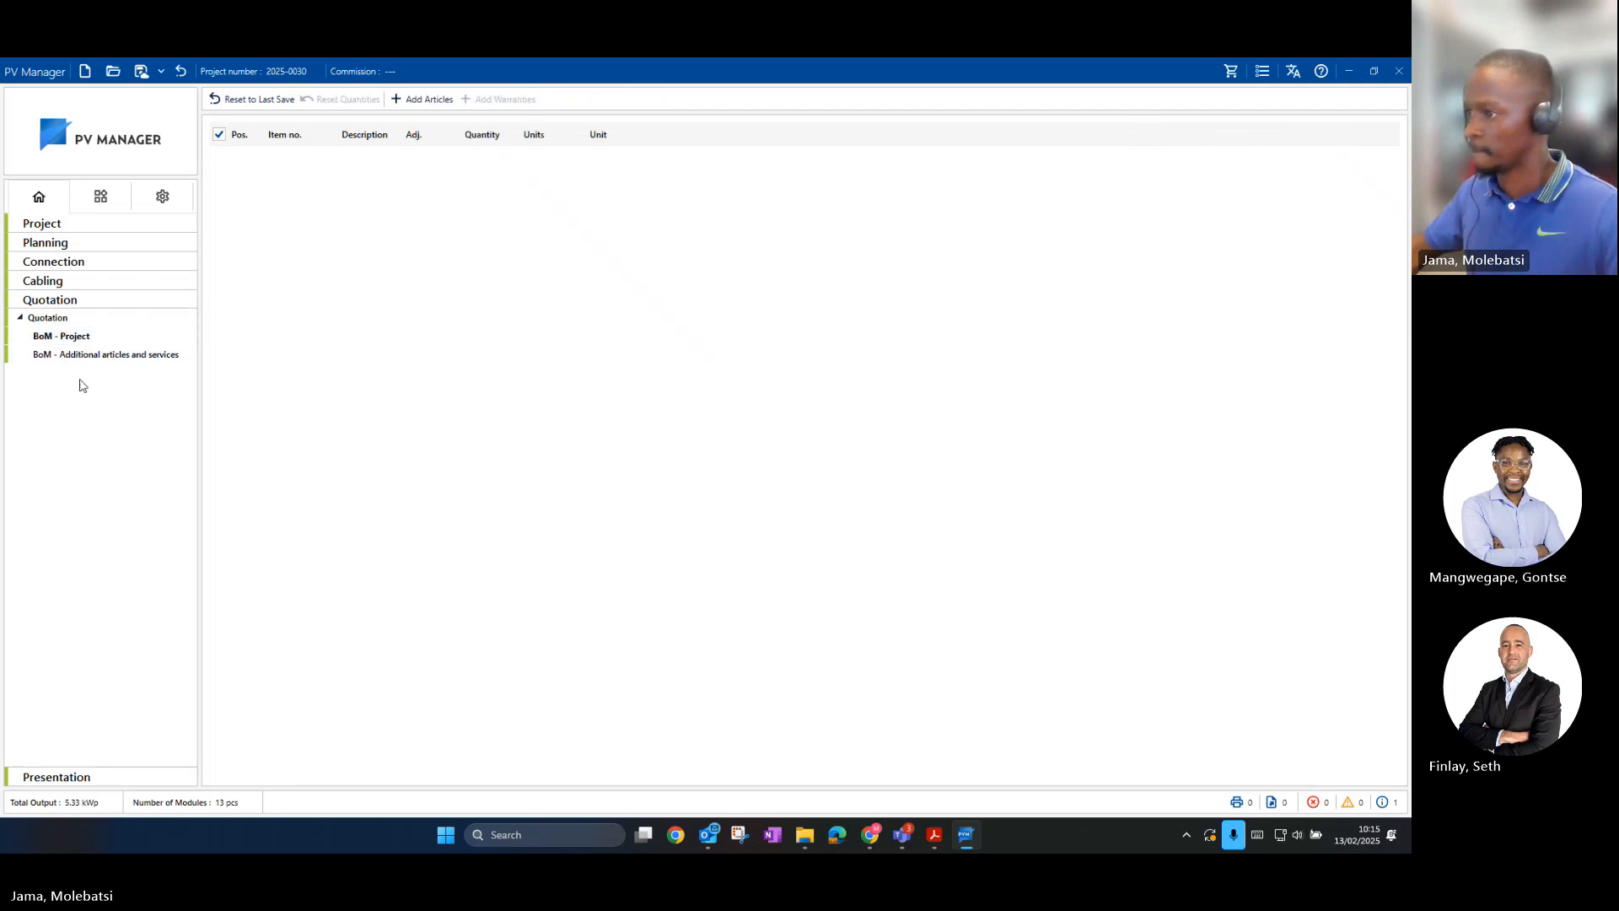
left_click(85, 356)
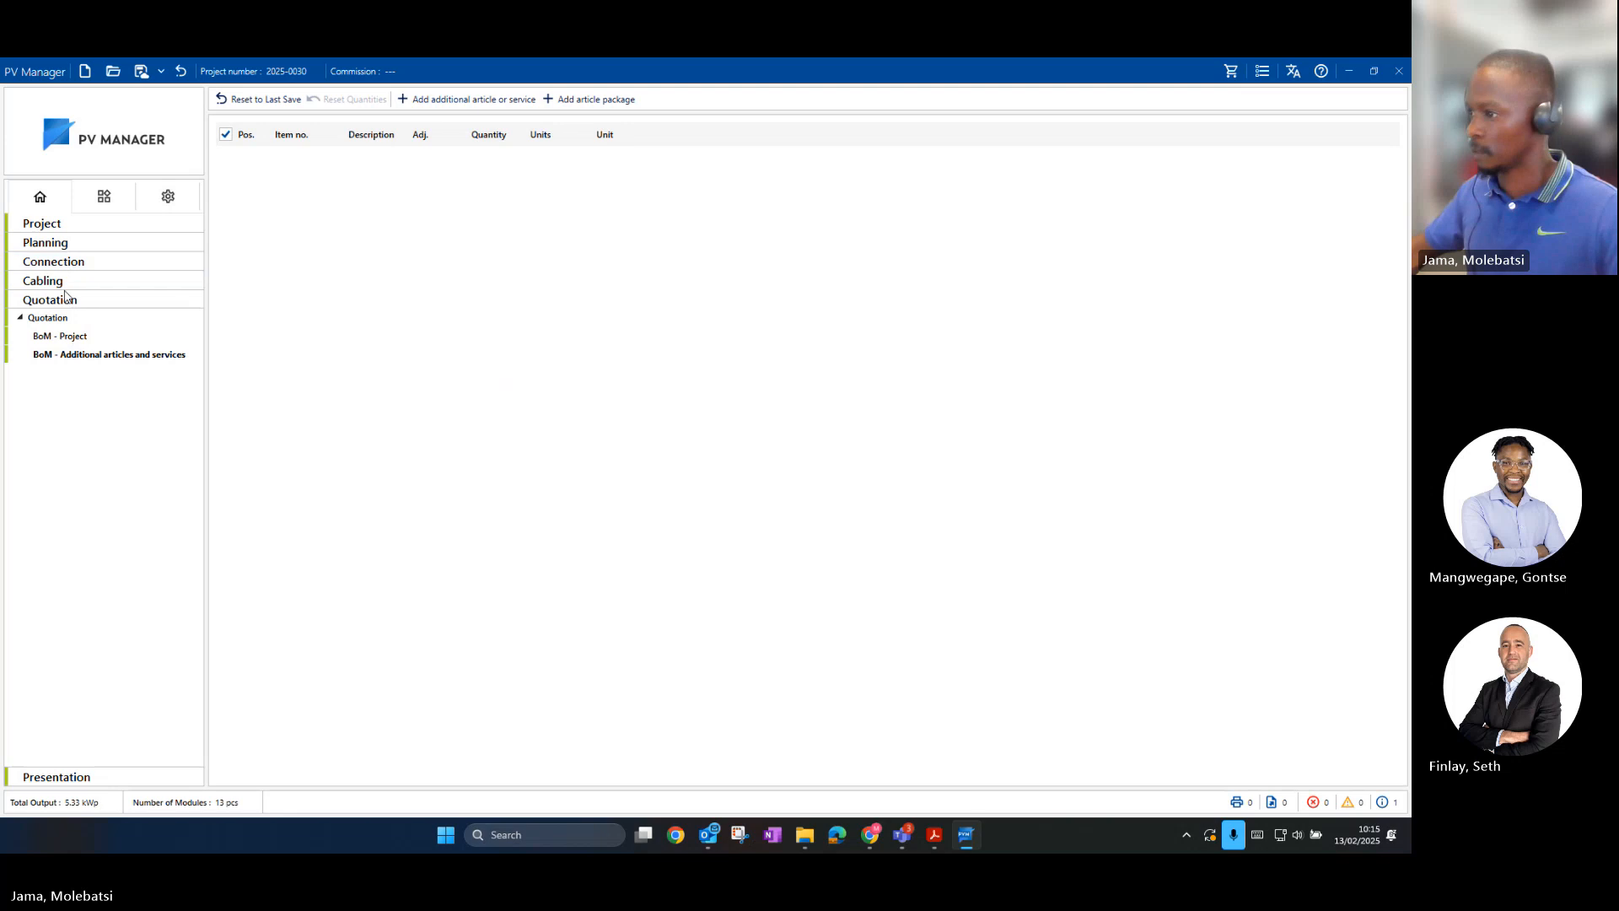
Step: Check the connection settings, retry saving on the way back to the quotation, and inspect the project bill of materials
left_click(65, 263)
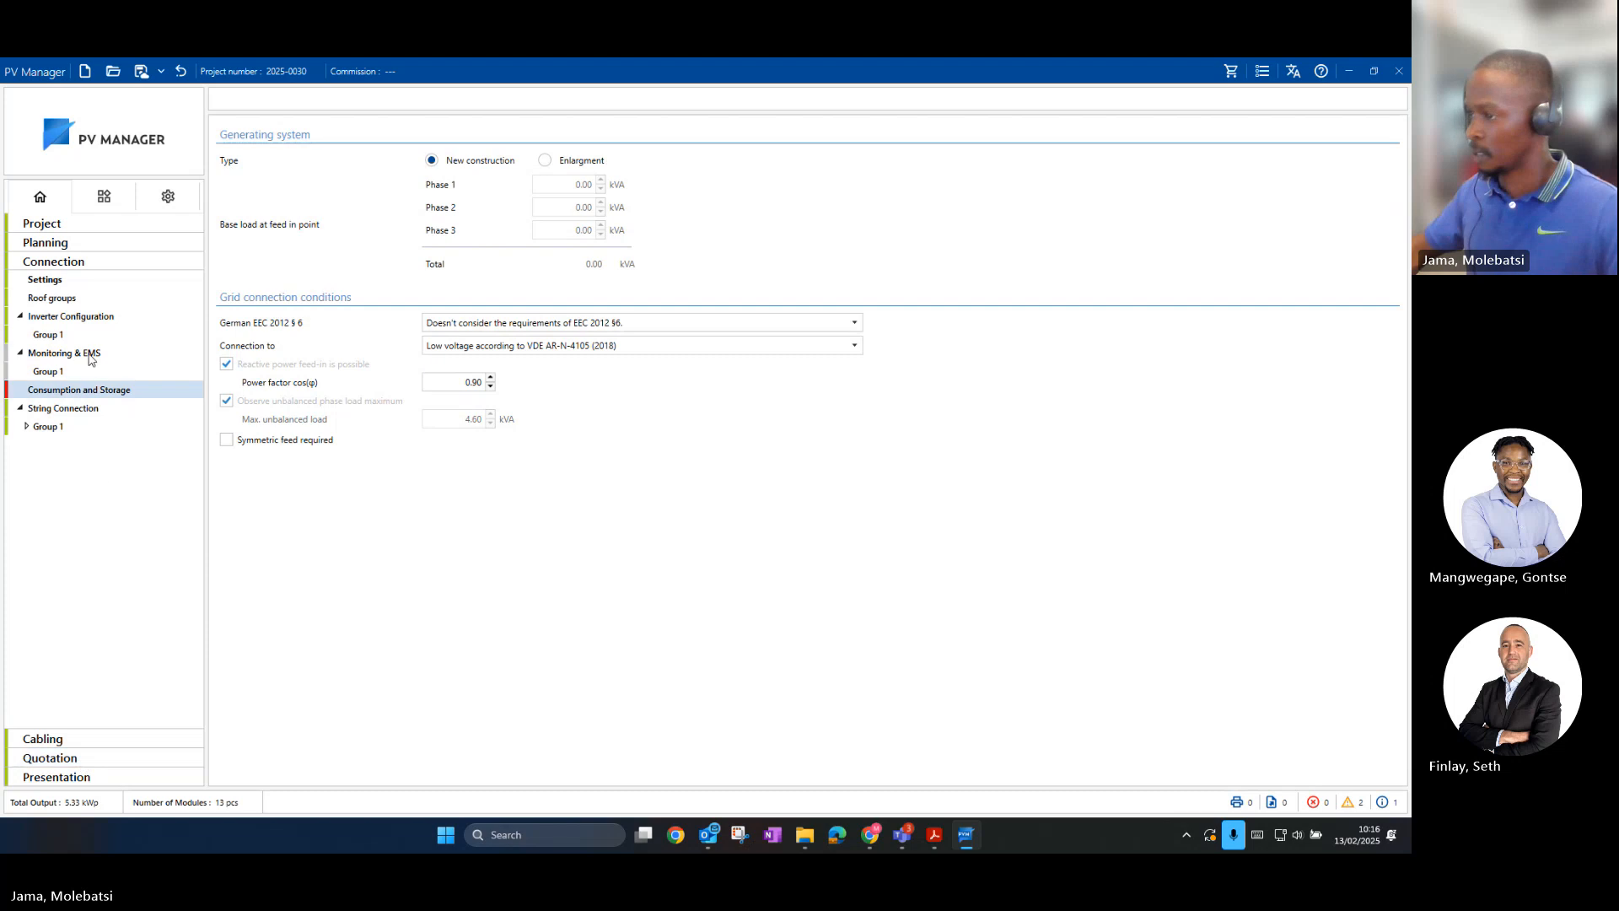
left_click(51, 758)
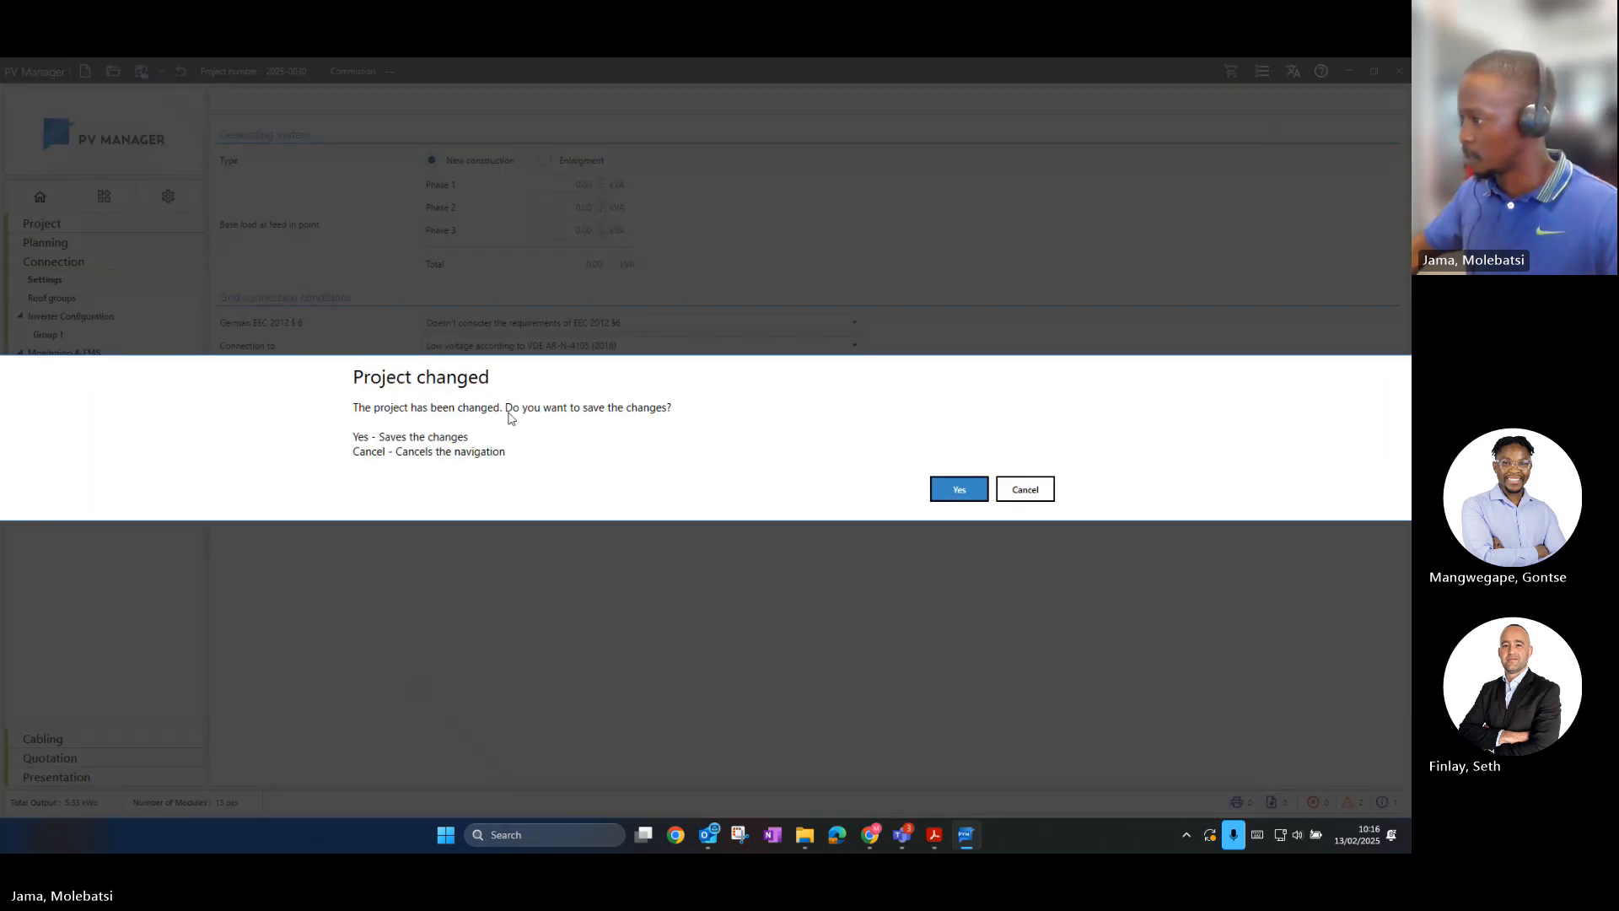
left_click(958, 489)
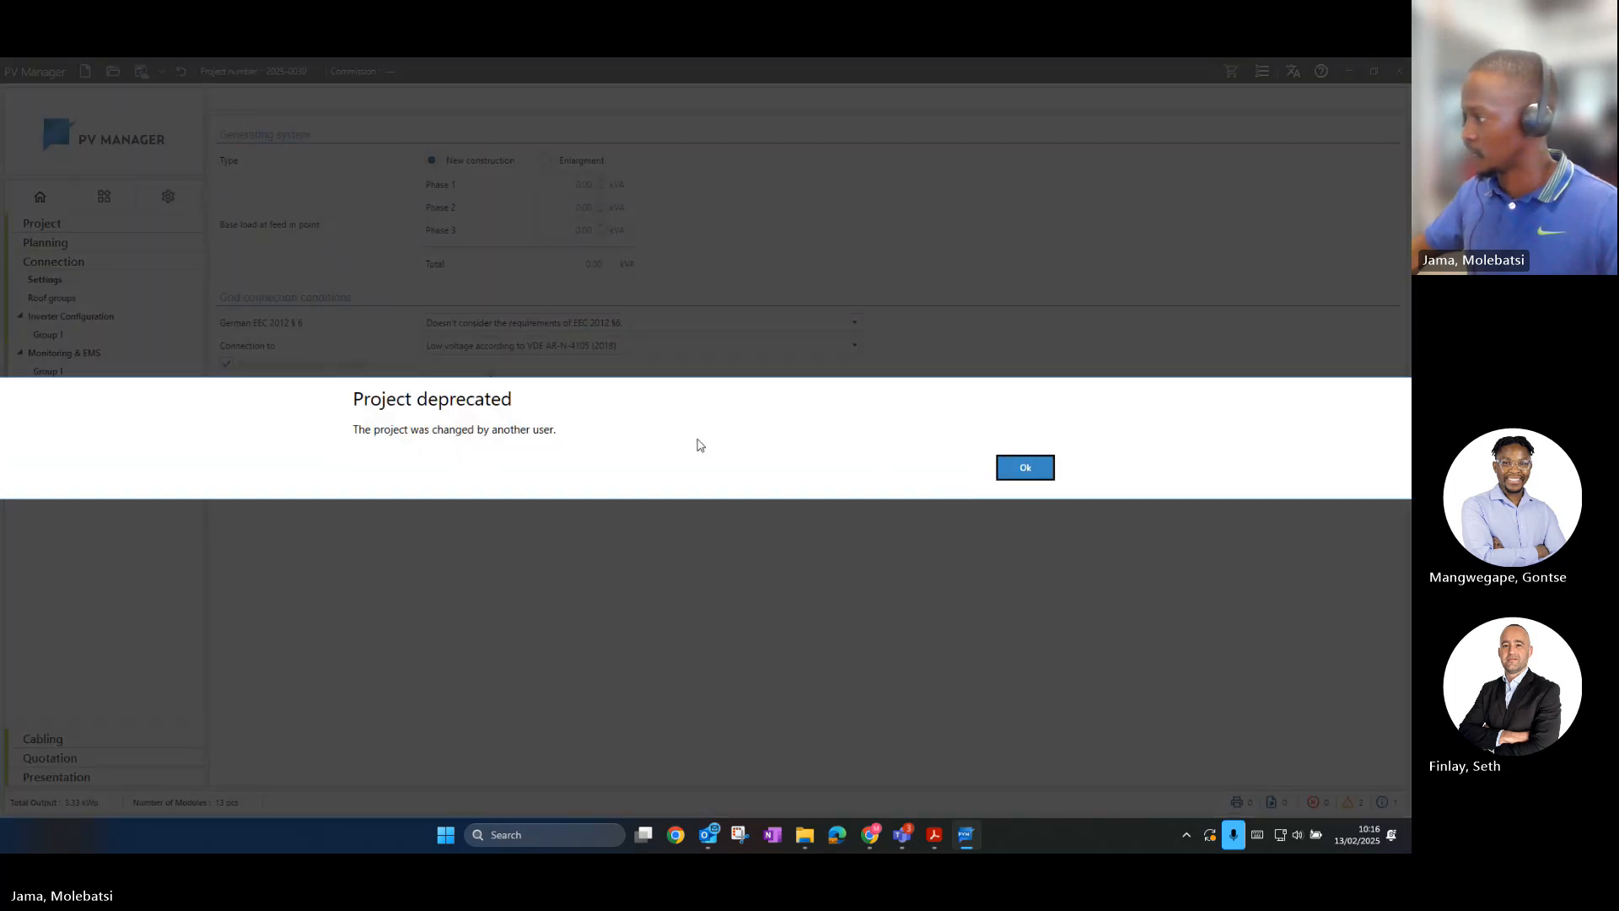
left_click(1025, 468)
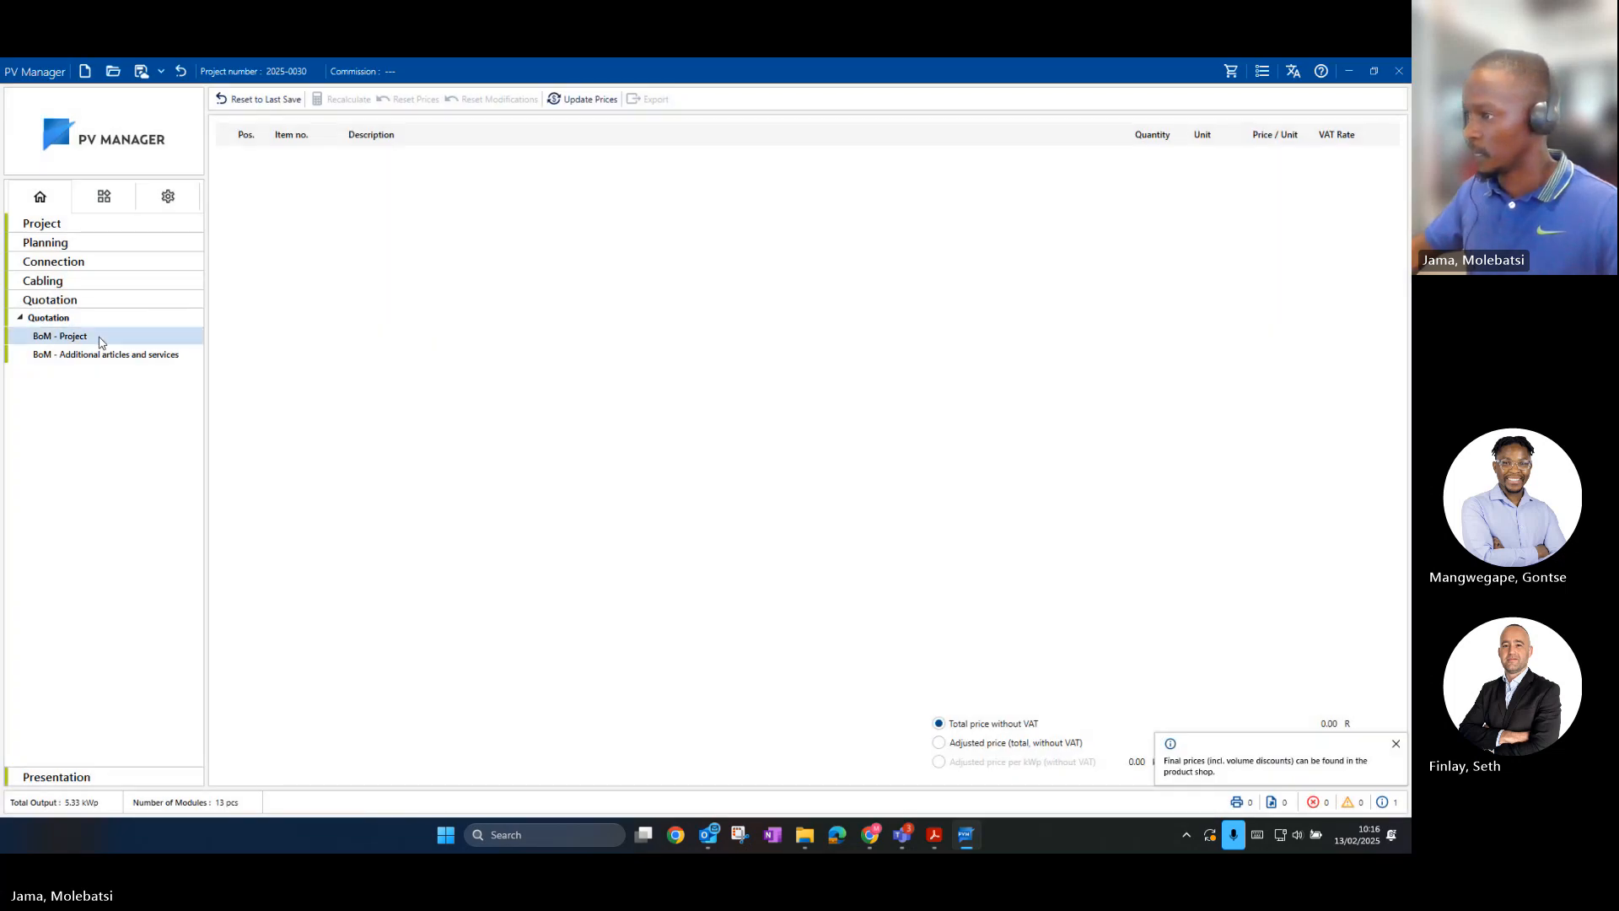
left_click(99, 339)
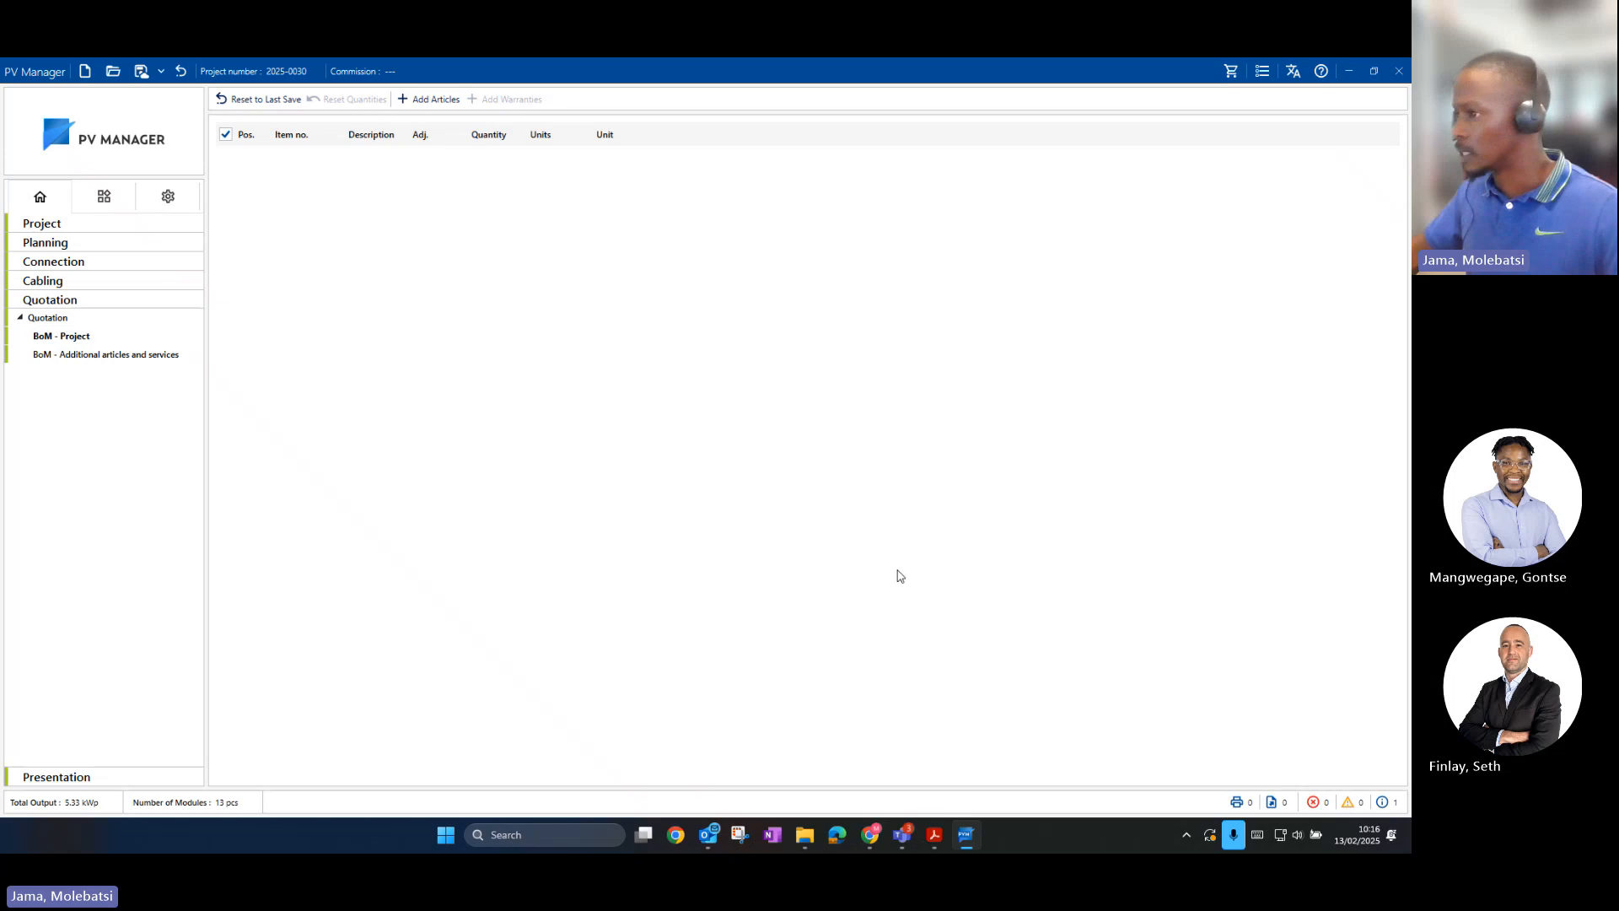
Step: View the roof planning with its module layout and return to the quotation, retrying the save
left_click(46, 243)
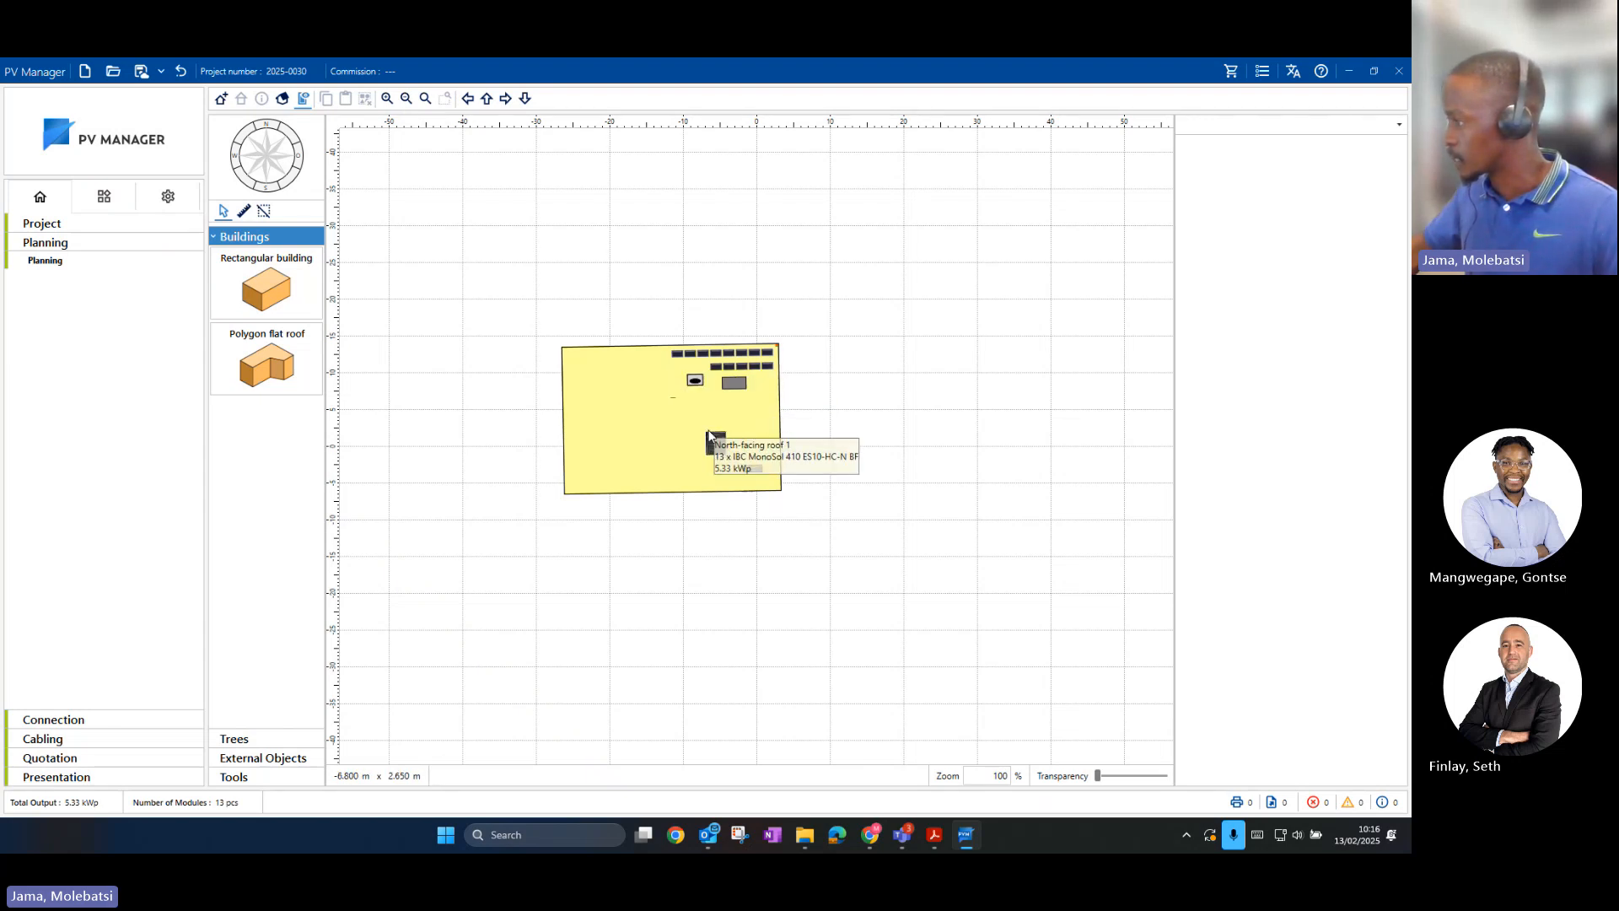
left_click(52, 758)
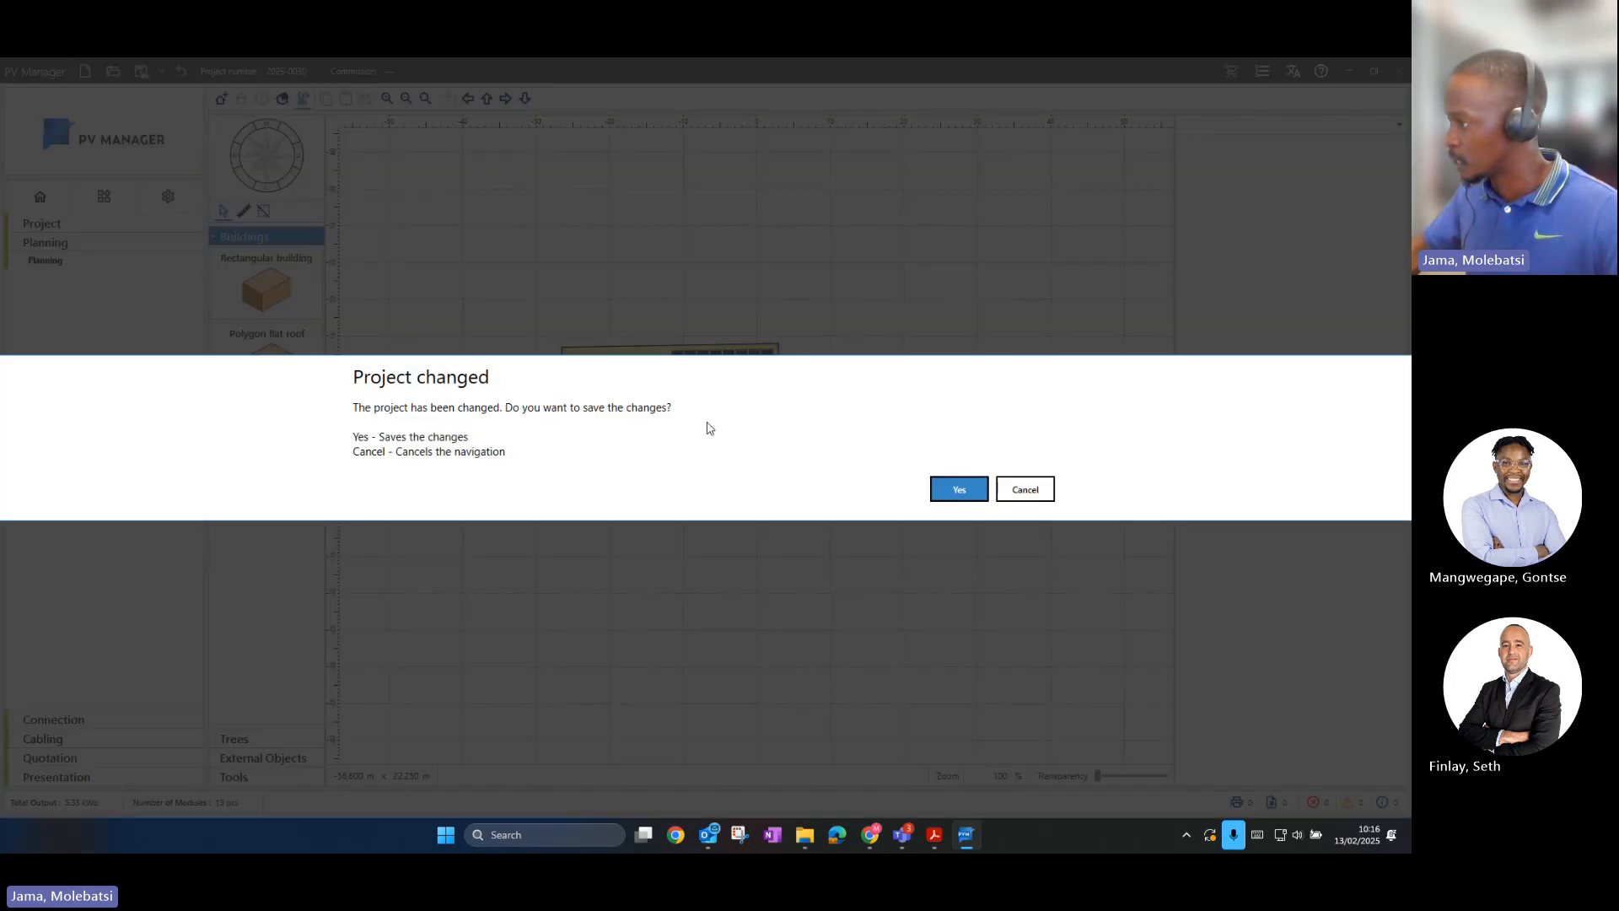
left_click(936, 496)
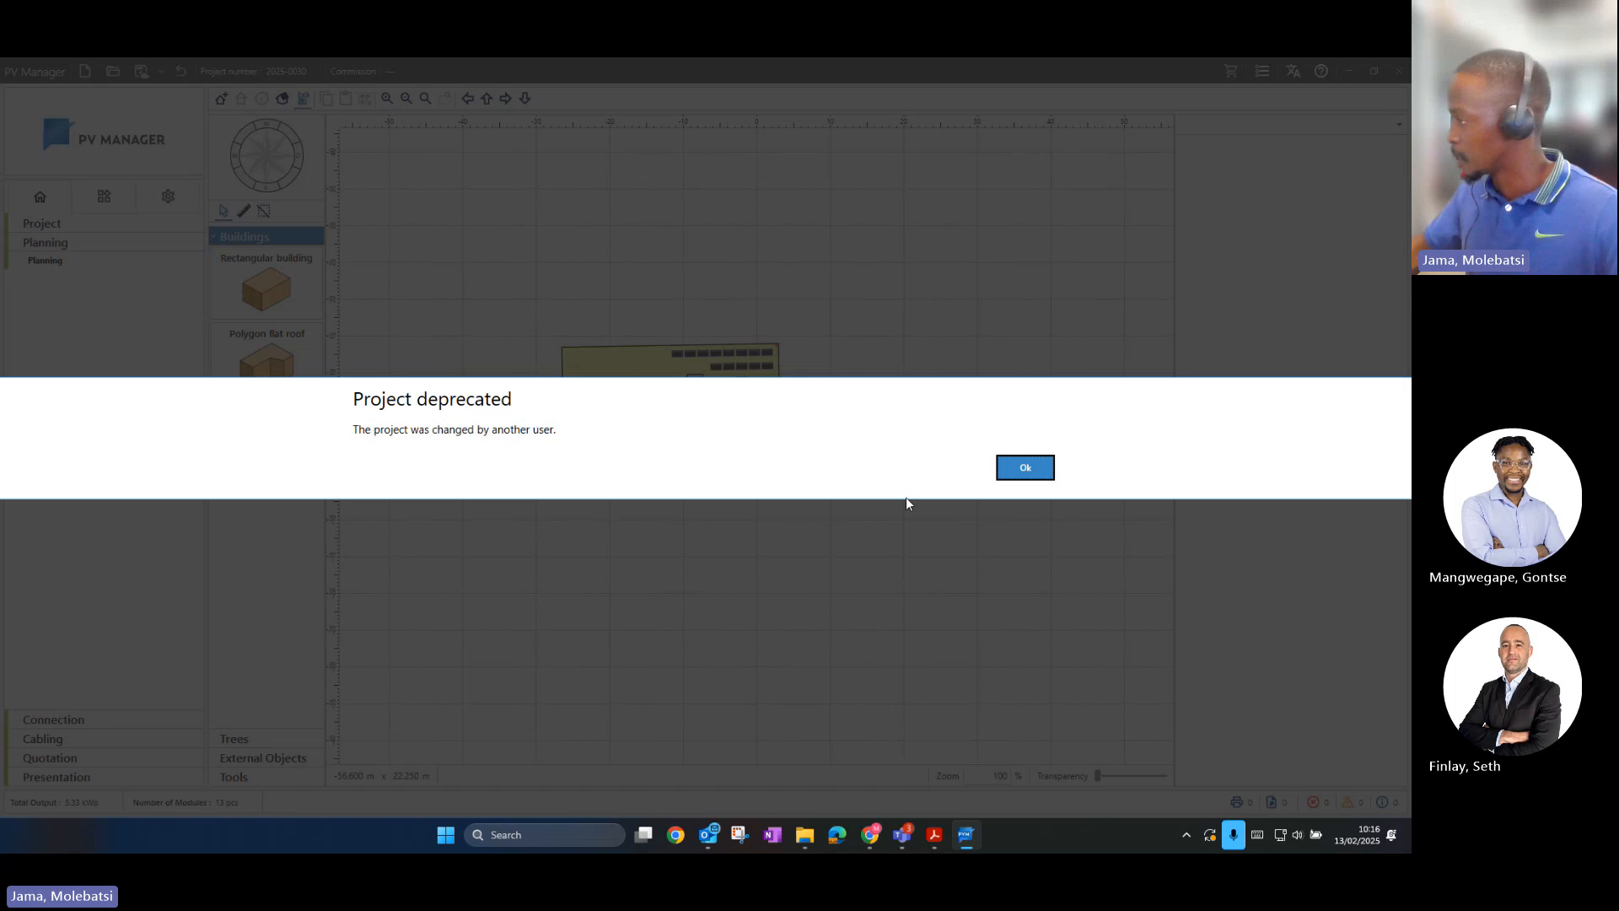
left_click(1033, 477)
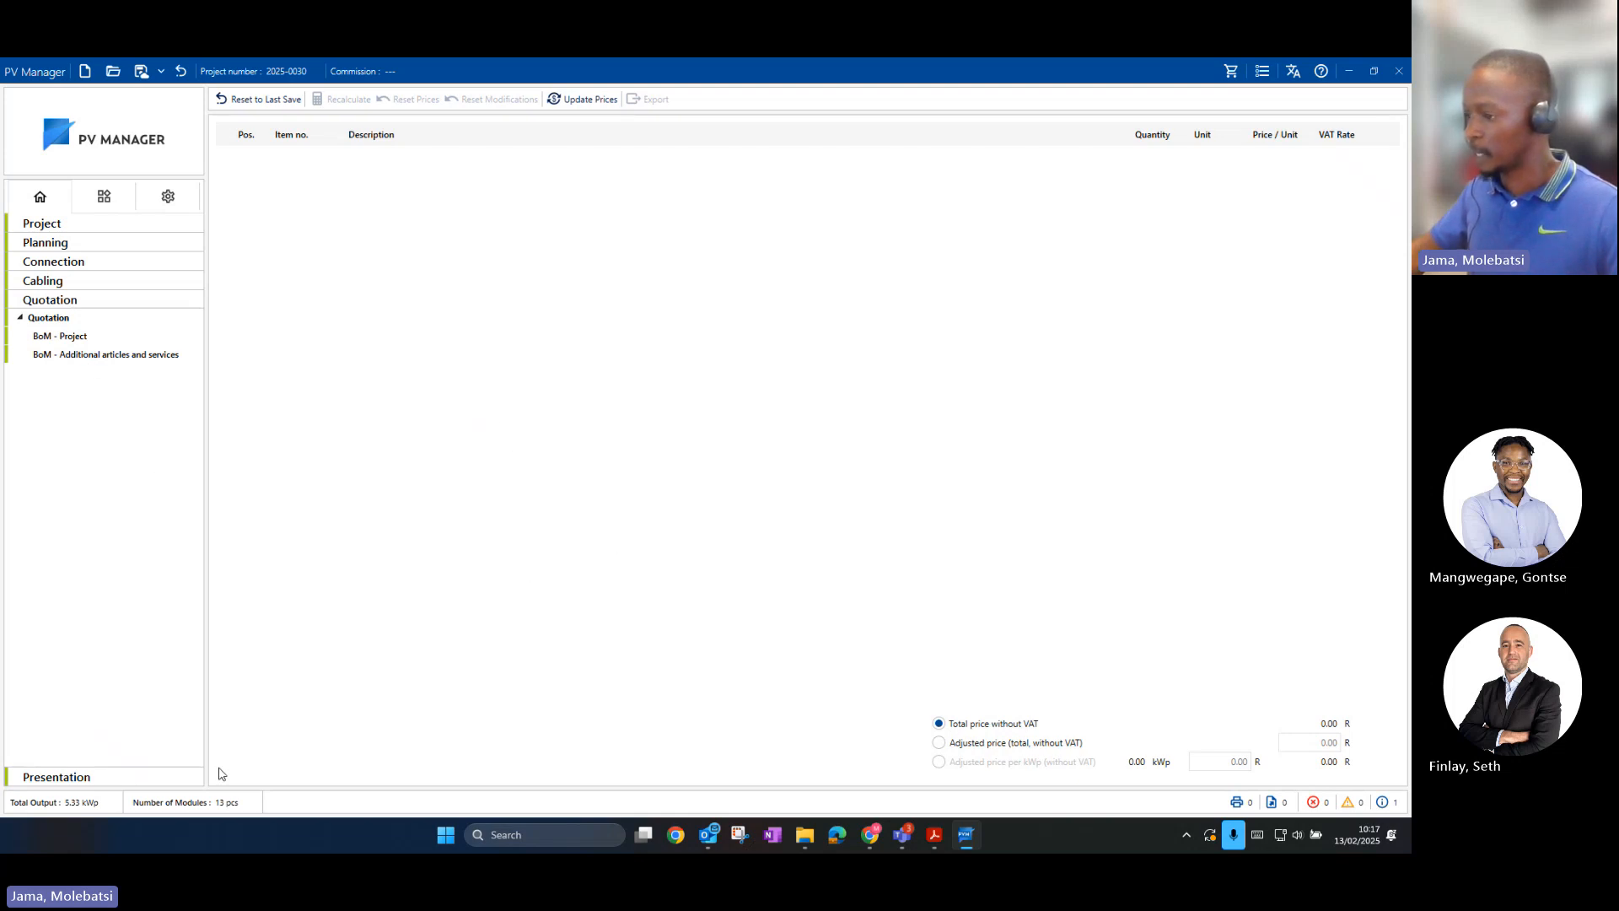
Step: Open the presentation and select the Summary, Planning view, Display of module array, Shading, View of mounting structure and Static report for printing
left_click(117, 777)
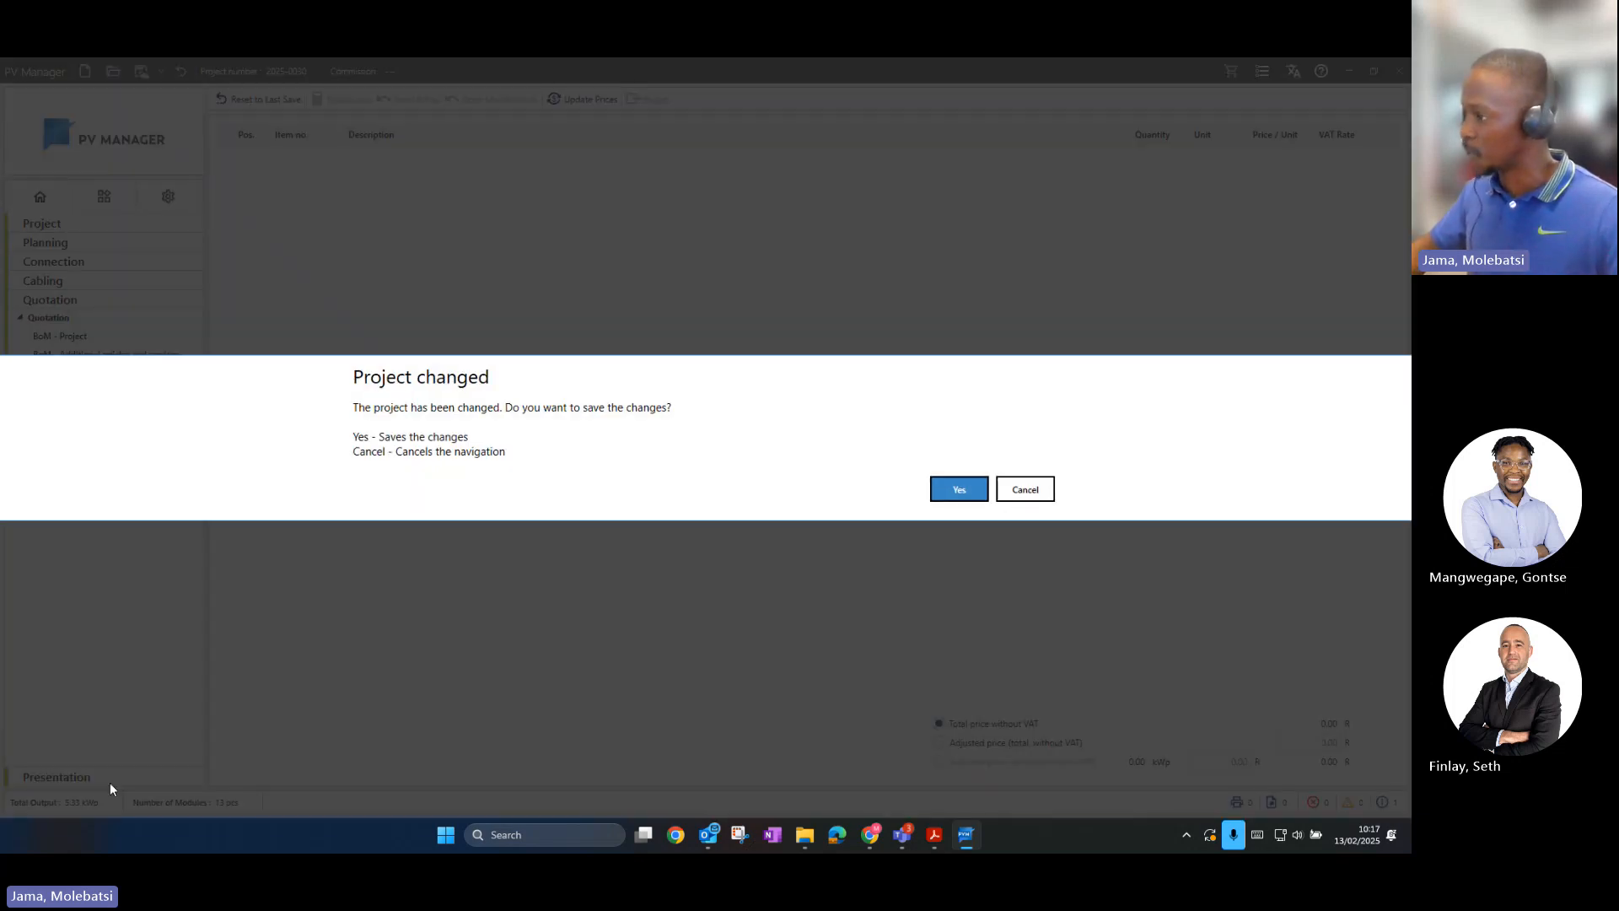
left_click(957, 490)
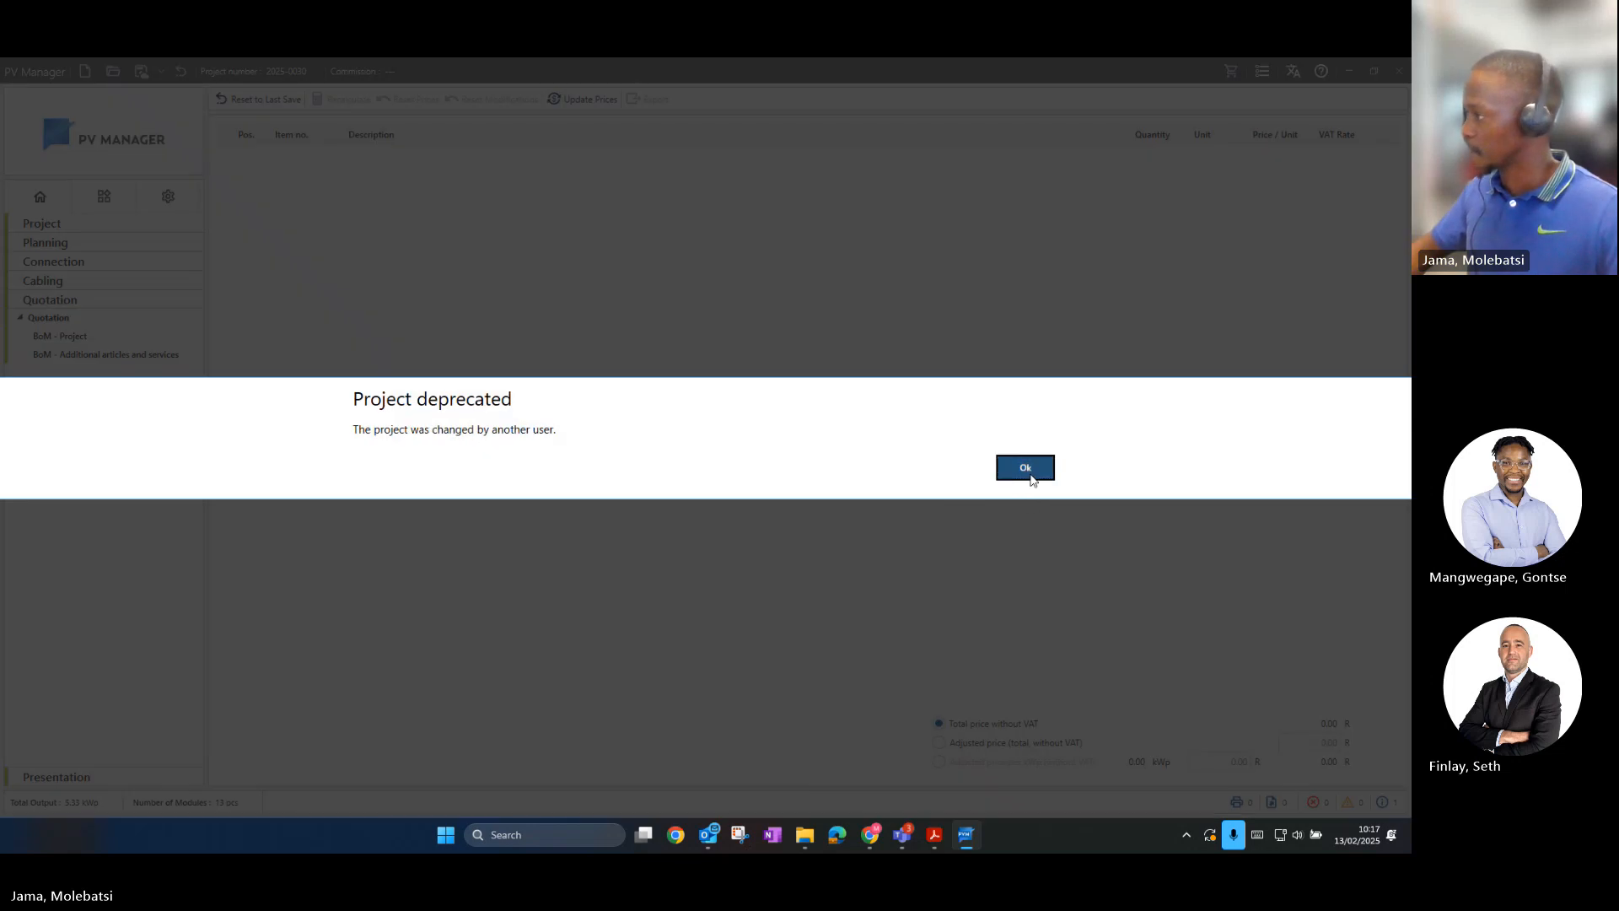
left_click(1028, 469)
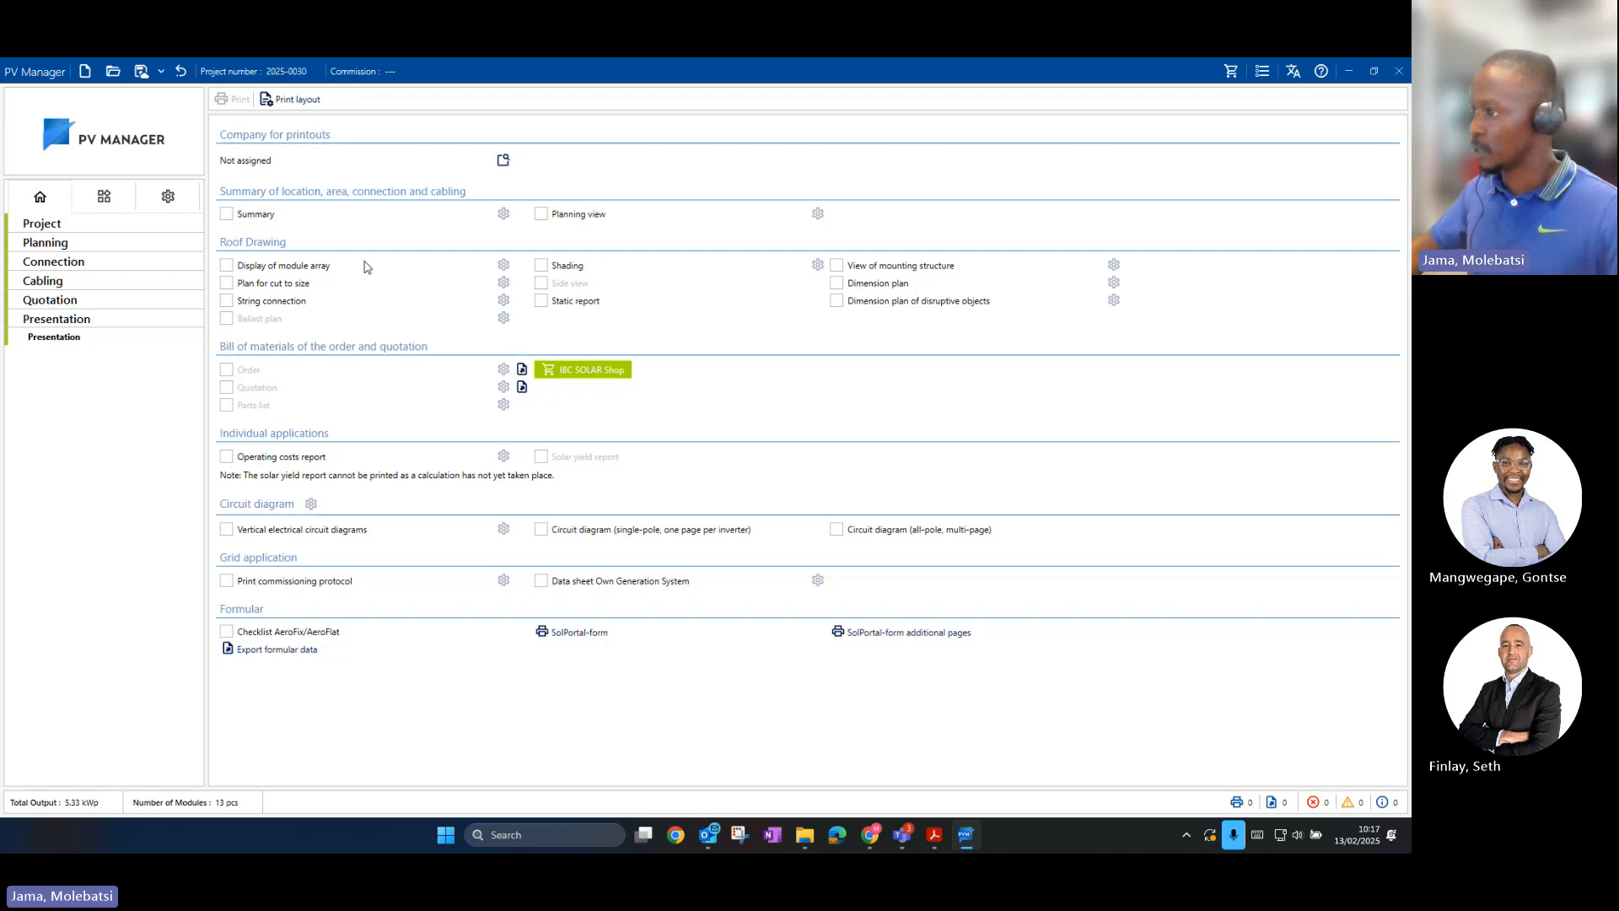
left_click(226, 216)
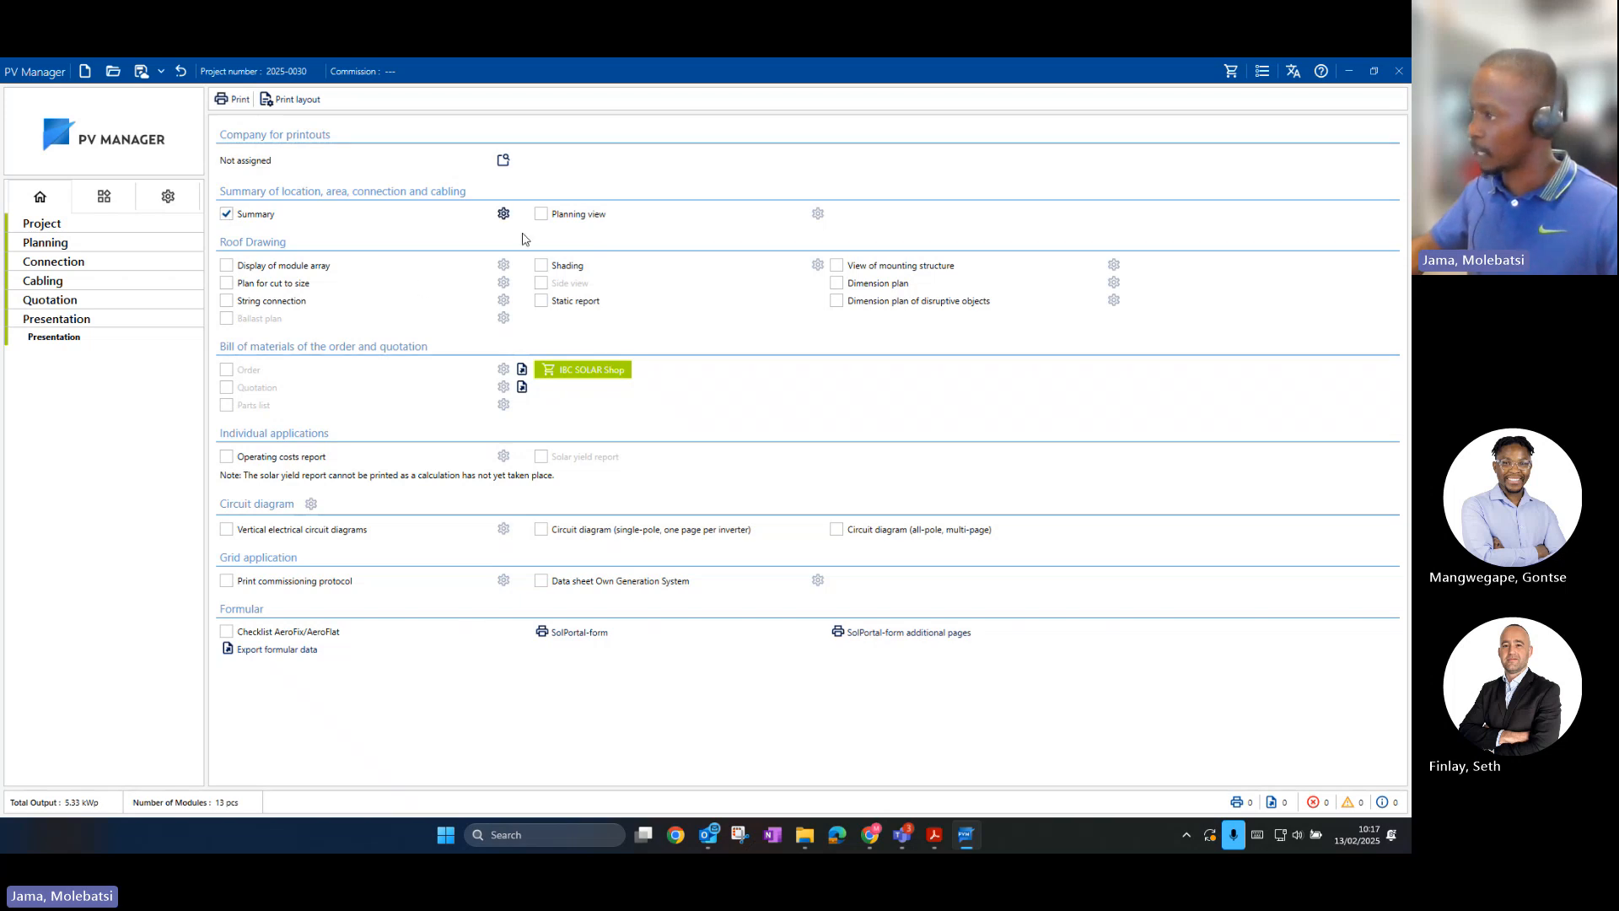
left_click(541, 215)
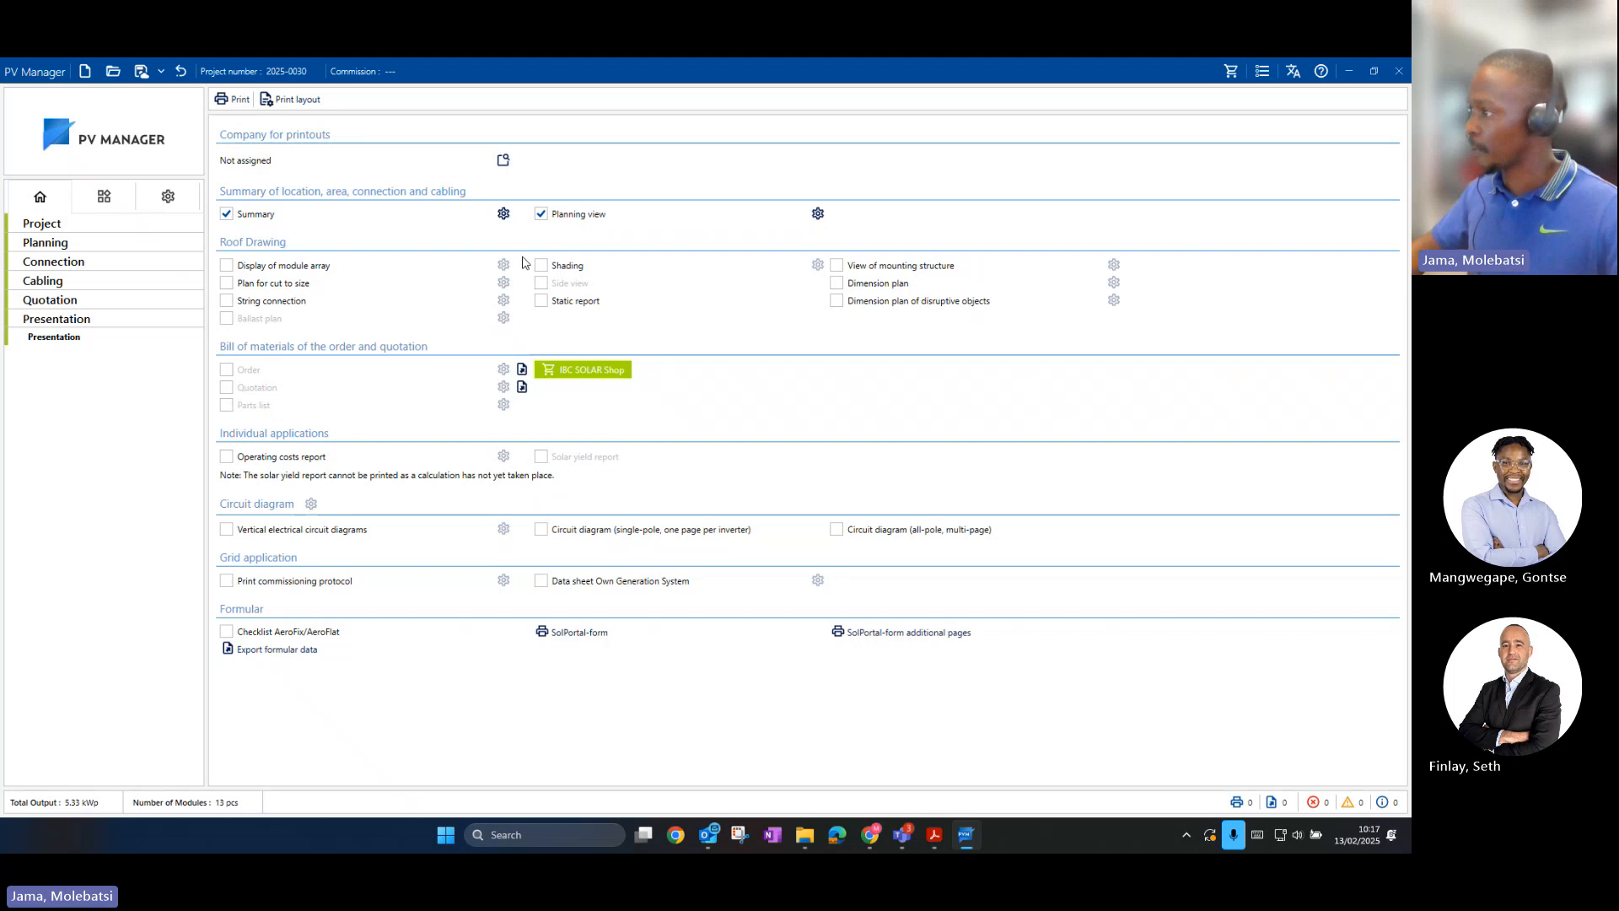
left_click(226, 268)
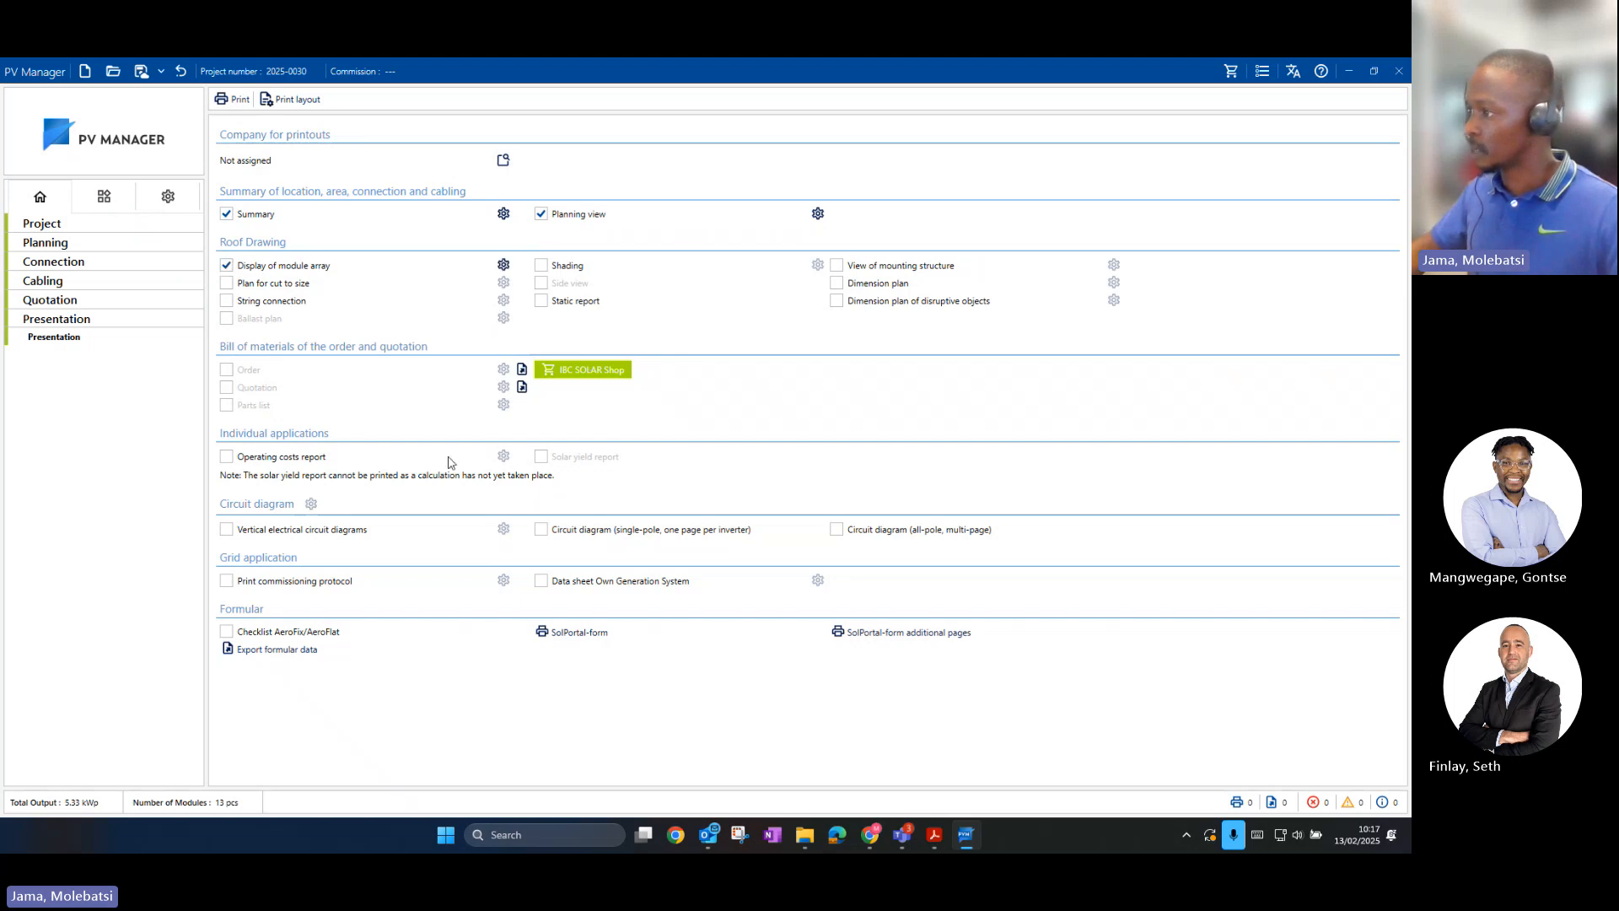
left_click(541, 267)
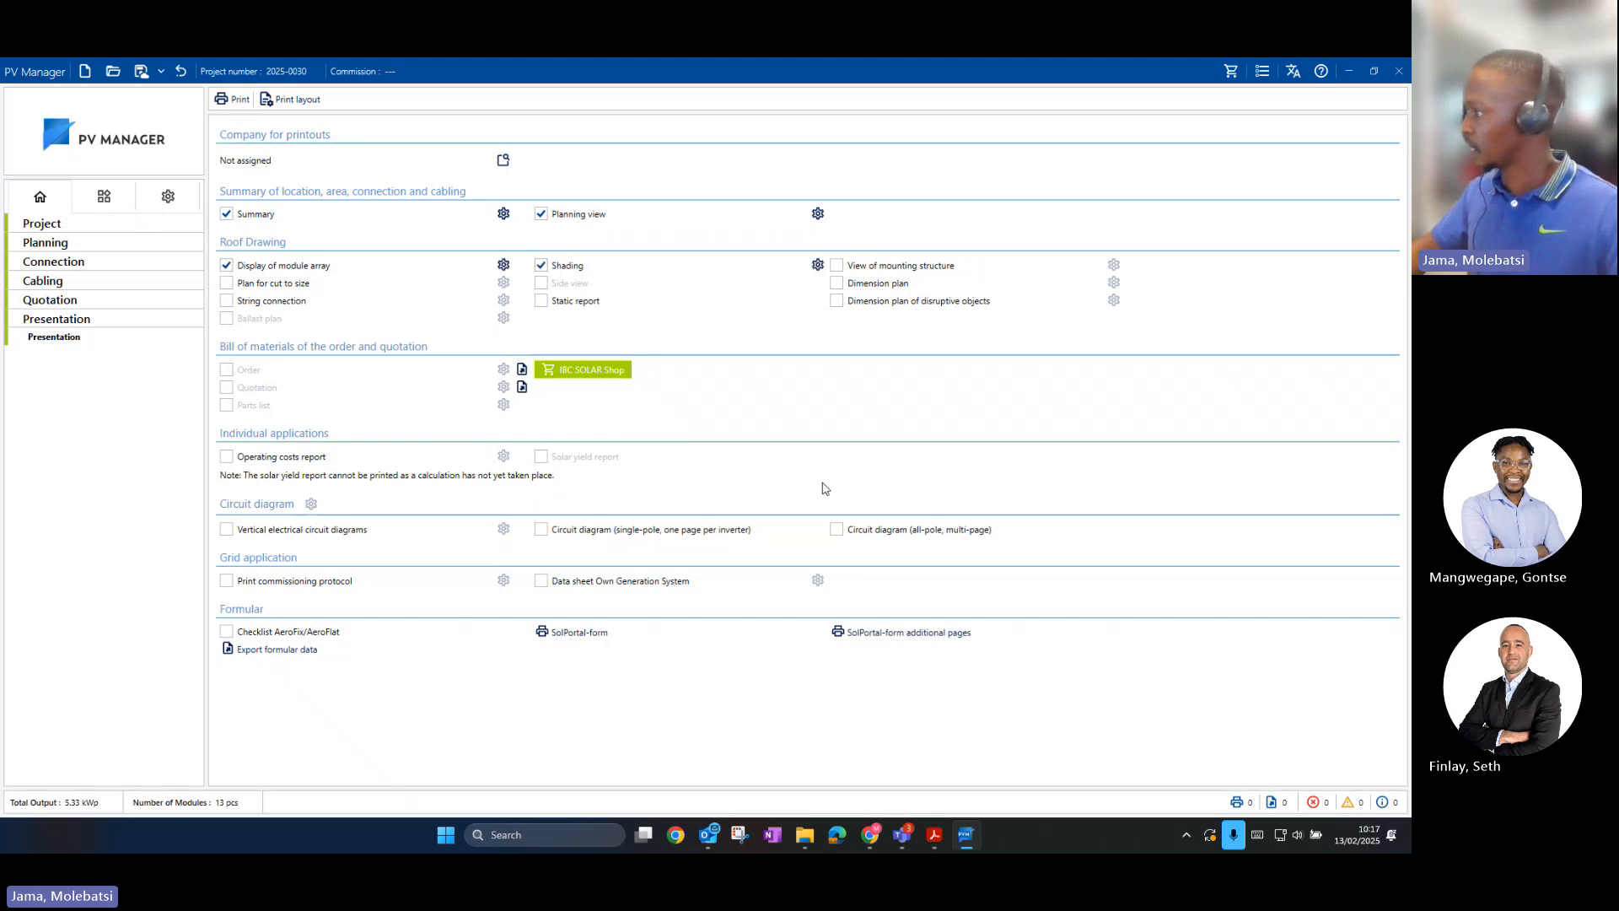
left_click(836, 265)
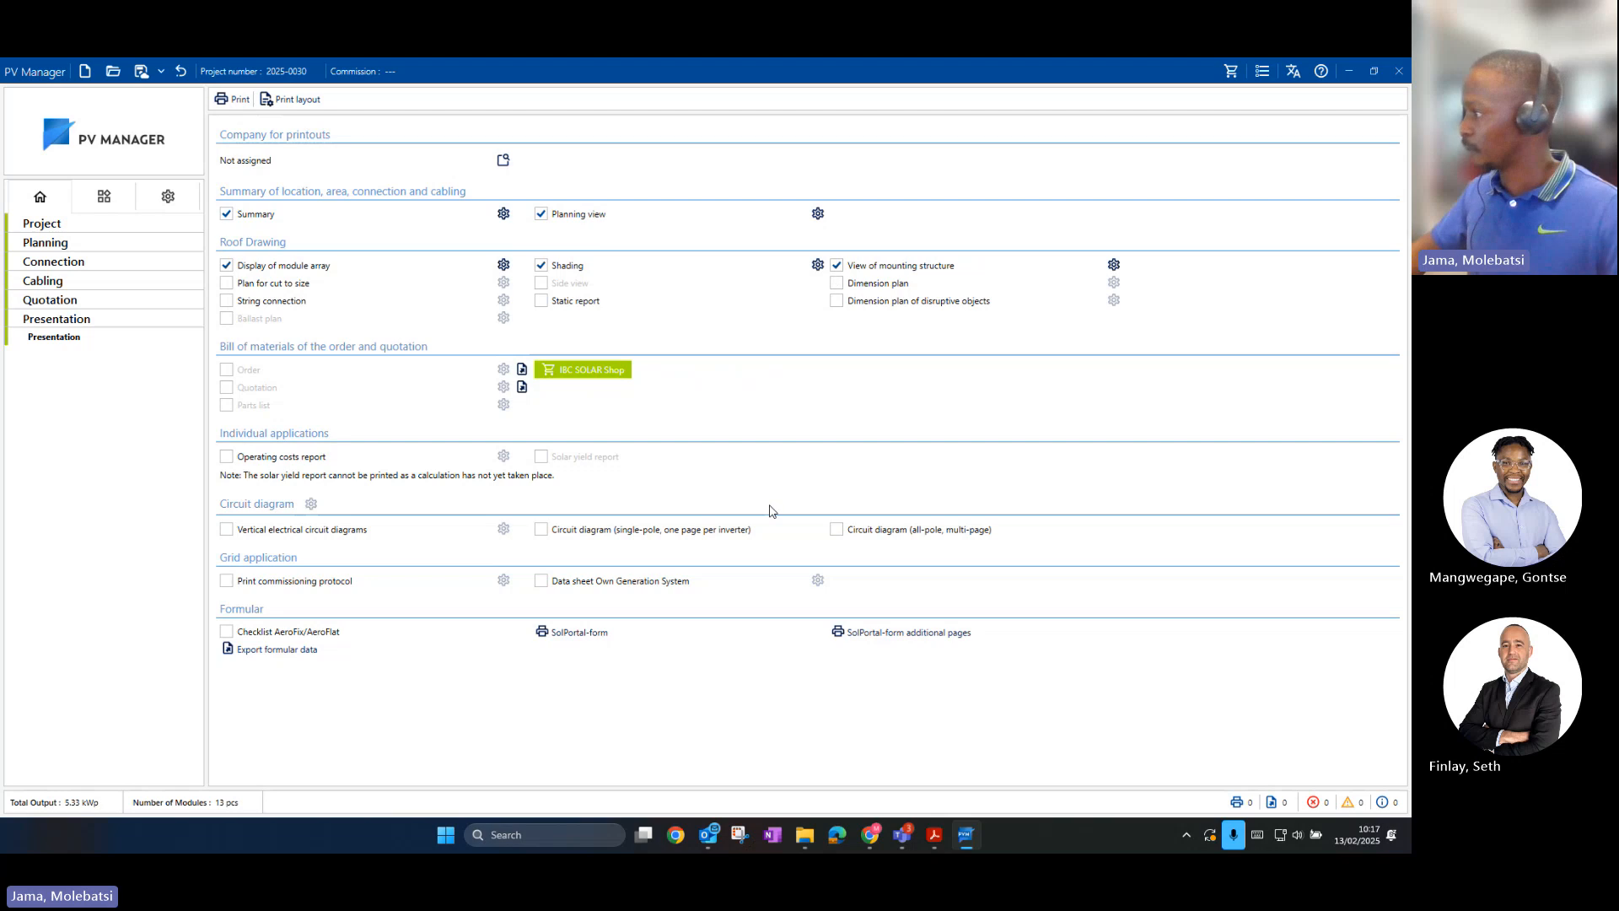
left_click(541, 301)
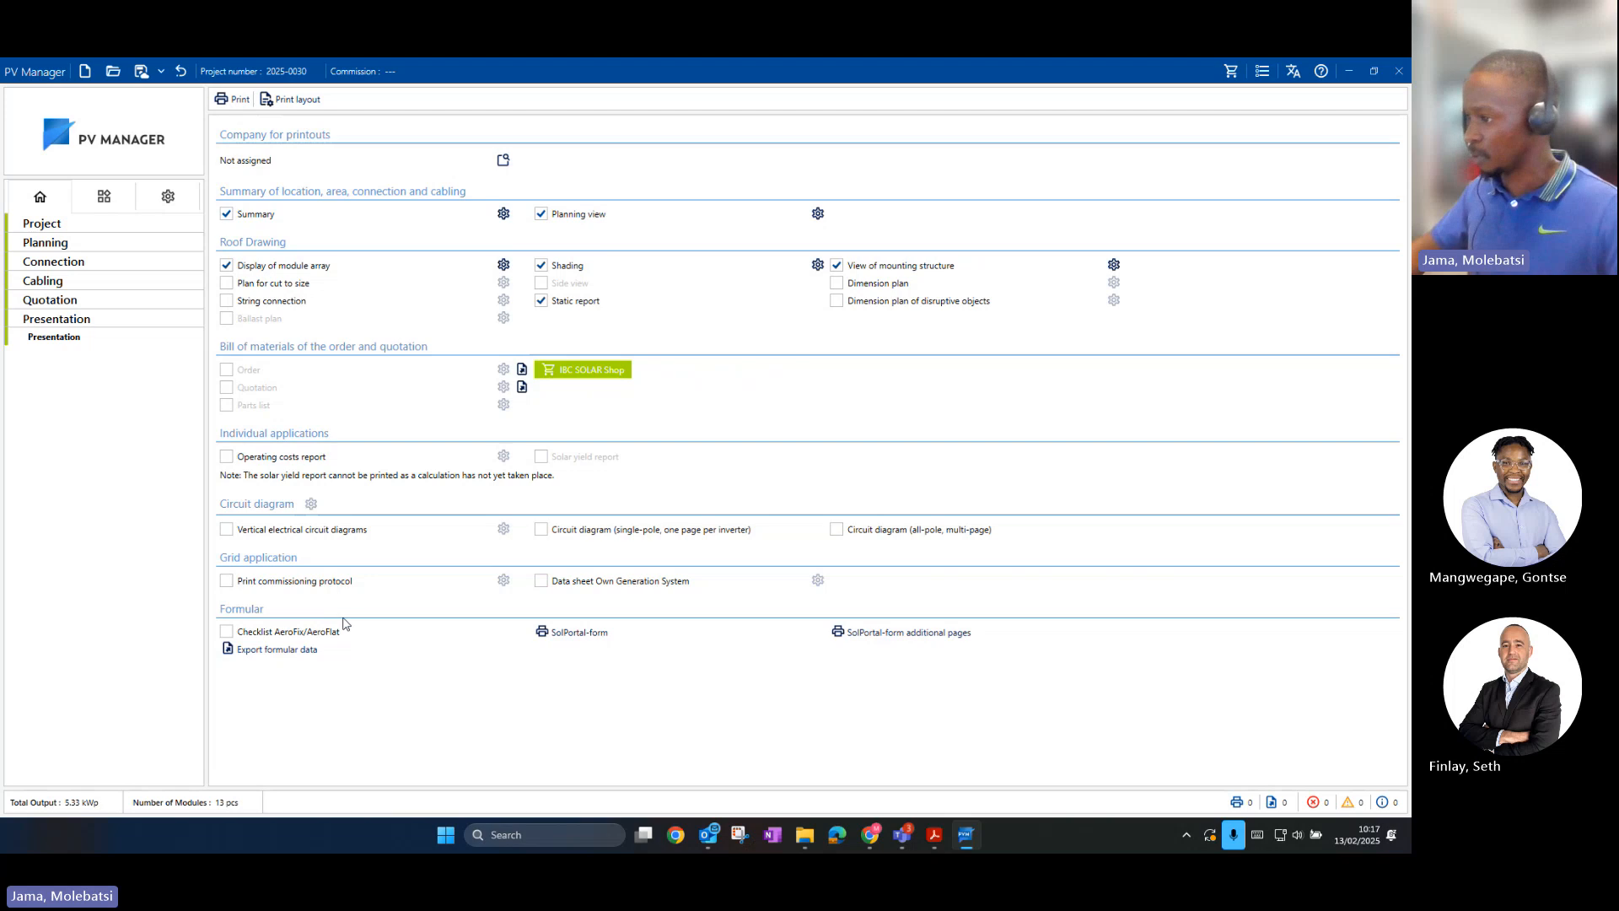
Step: Add the AeroFix/AeroFlat checklist, vertical electrical circuit diagrams and single-pole circuit diagram to the printout, and open the print layout settings
left_click(227, 633)
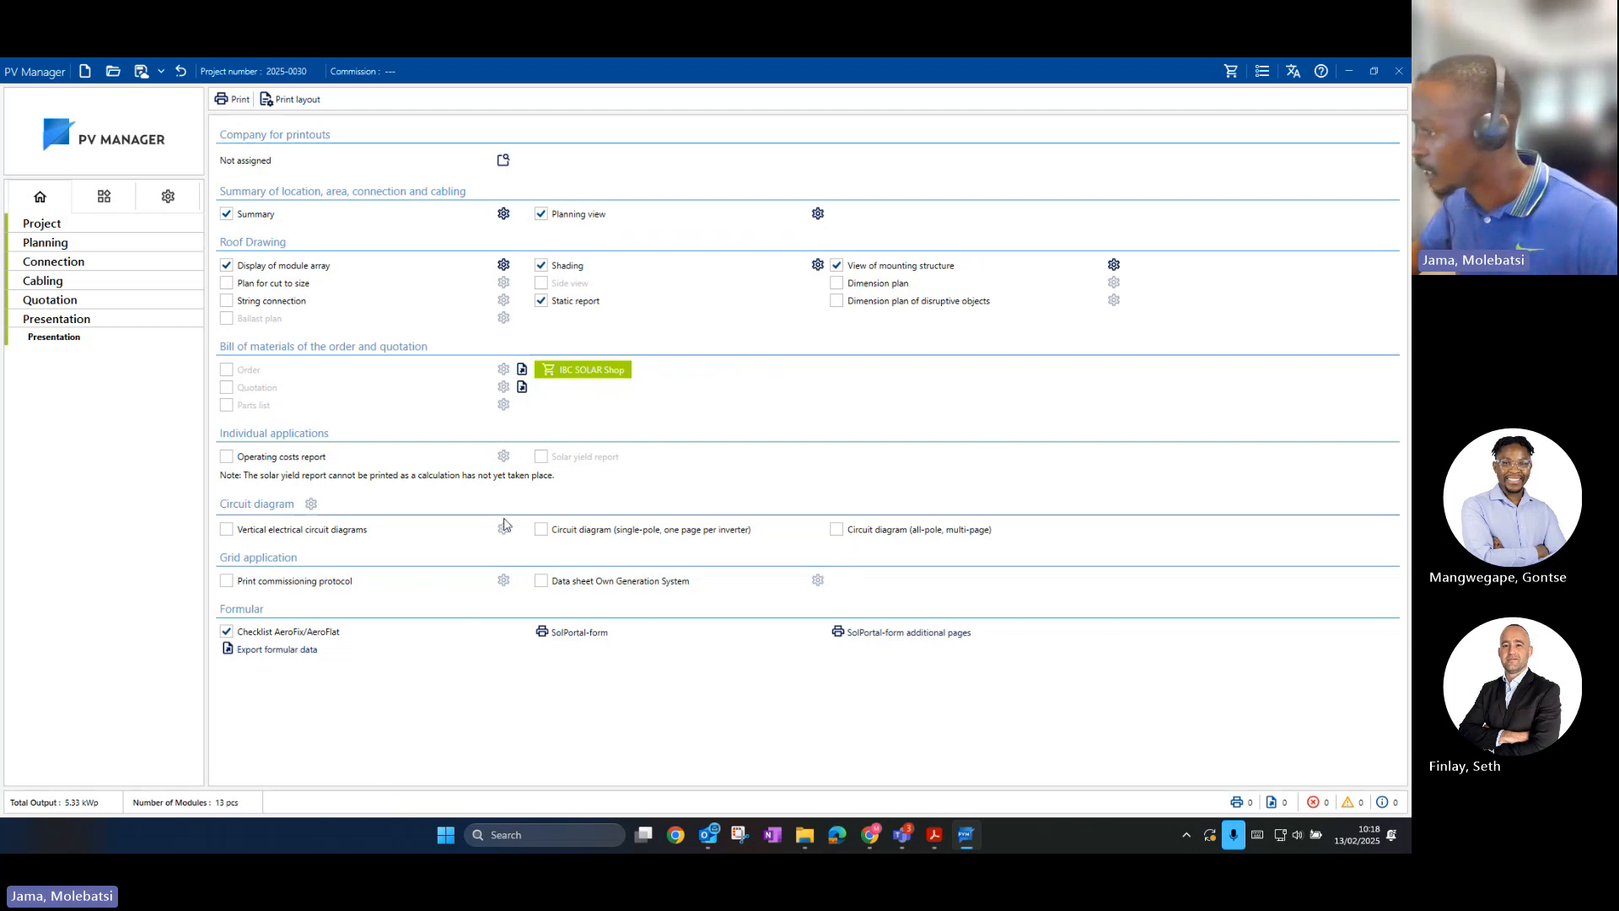
left_click(226, 529)
left_click(541, 529)
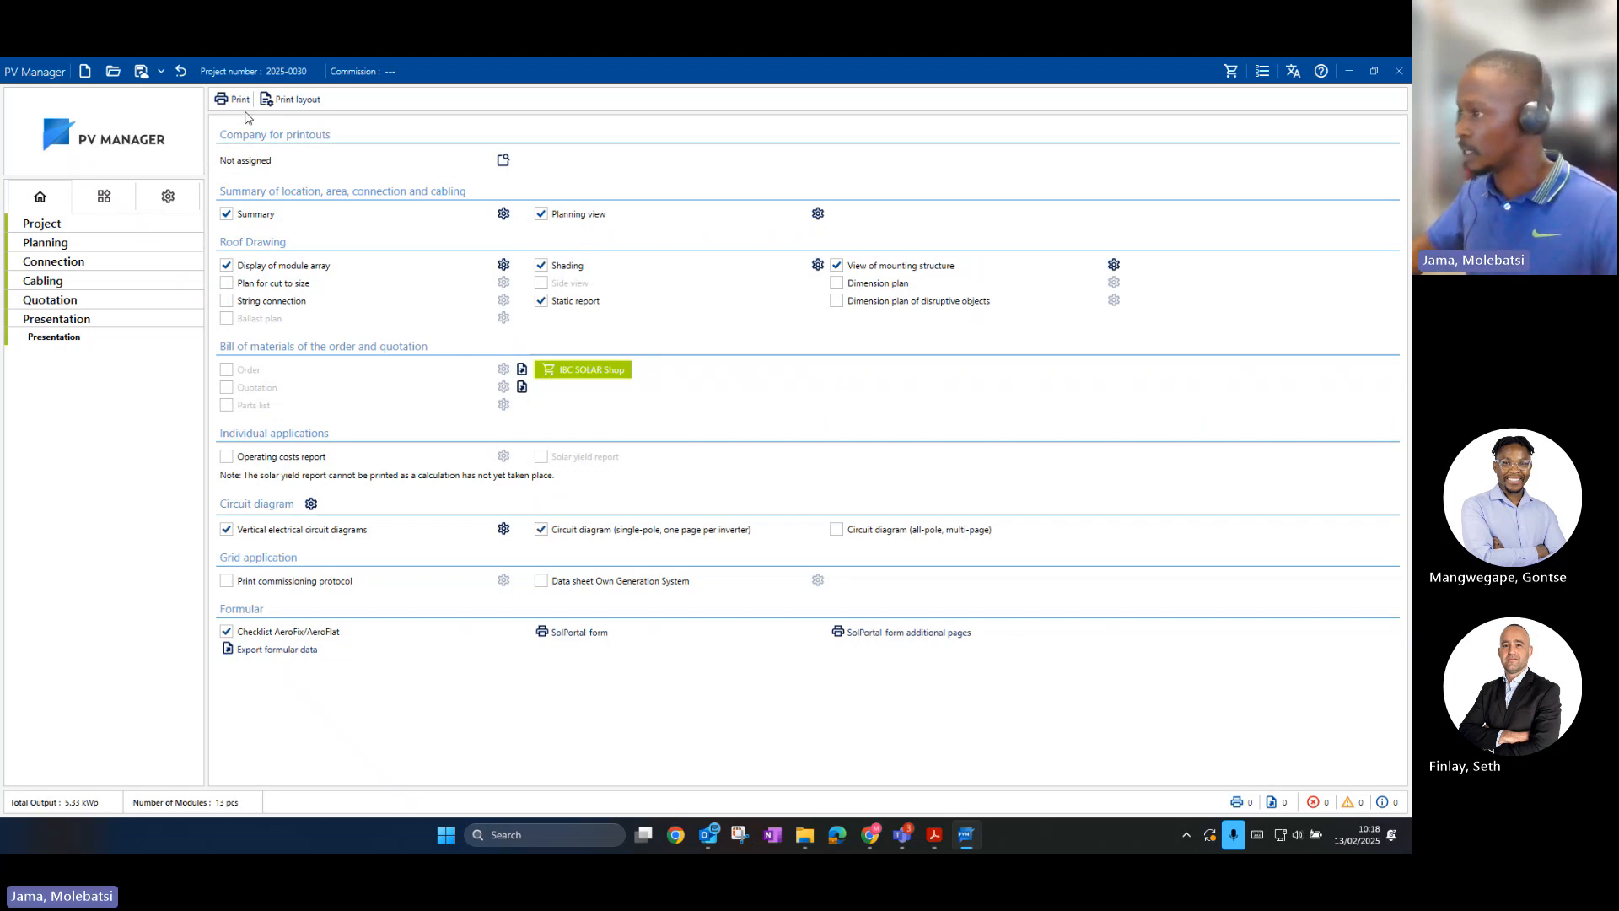
left_click(287, 100)
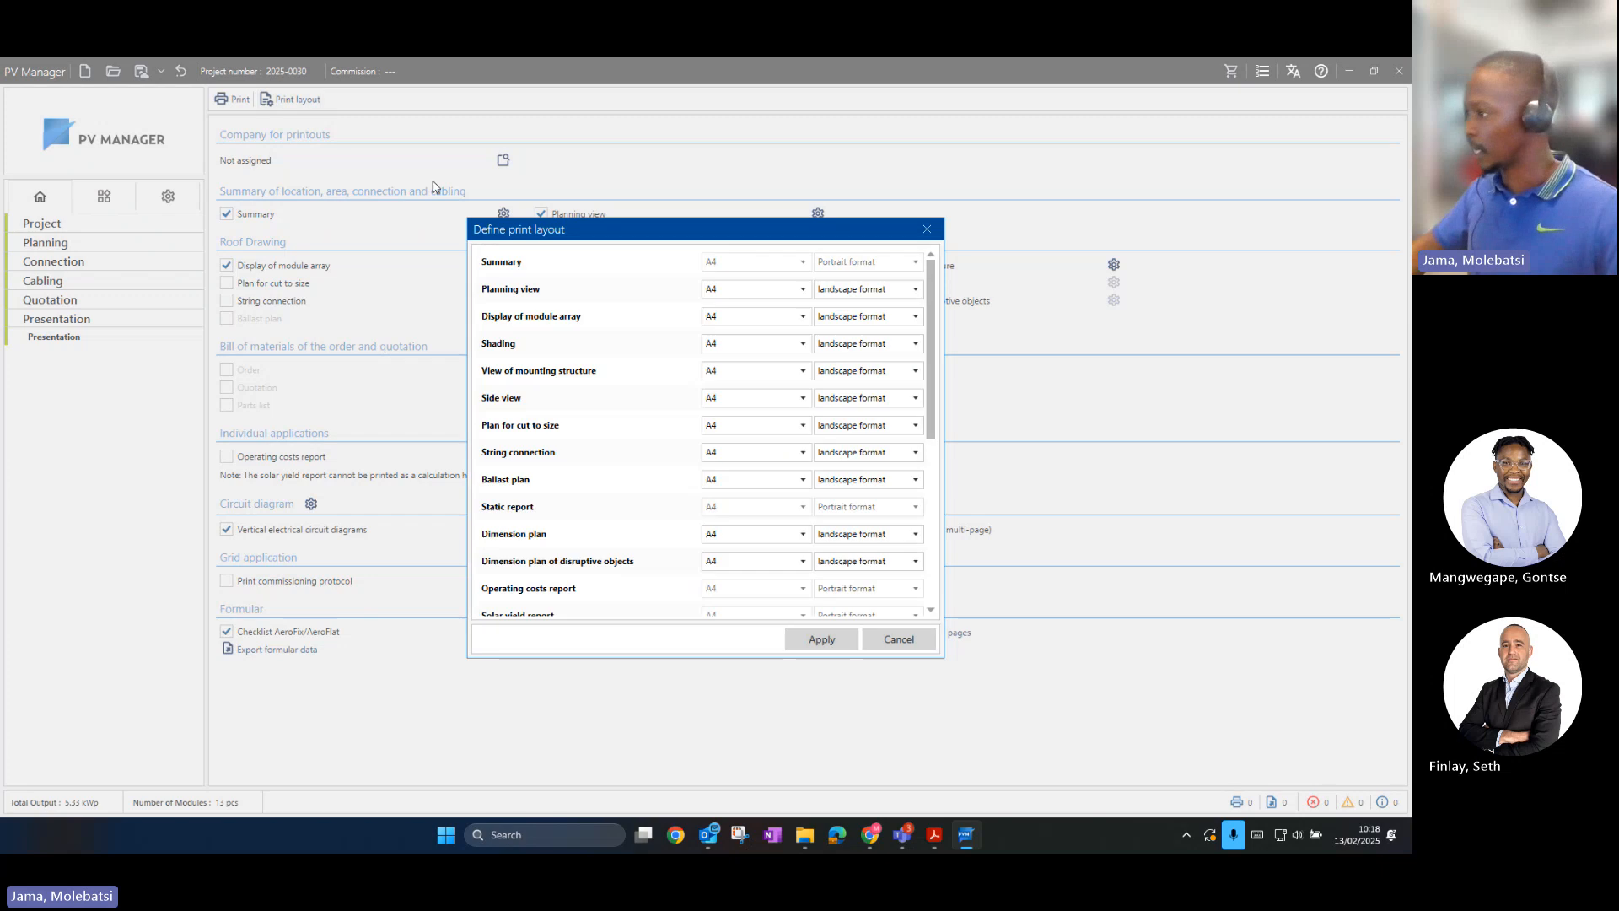
Step: Check the paper sizes and orientations in the print layout, keep the Planning view at A4 landscape format, and apply the layout
scroll(746, 574, "down", 4)
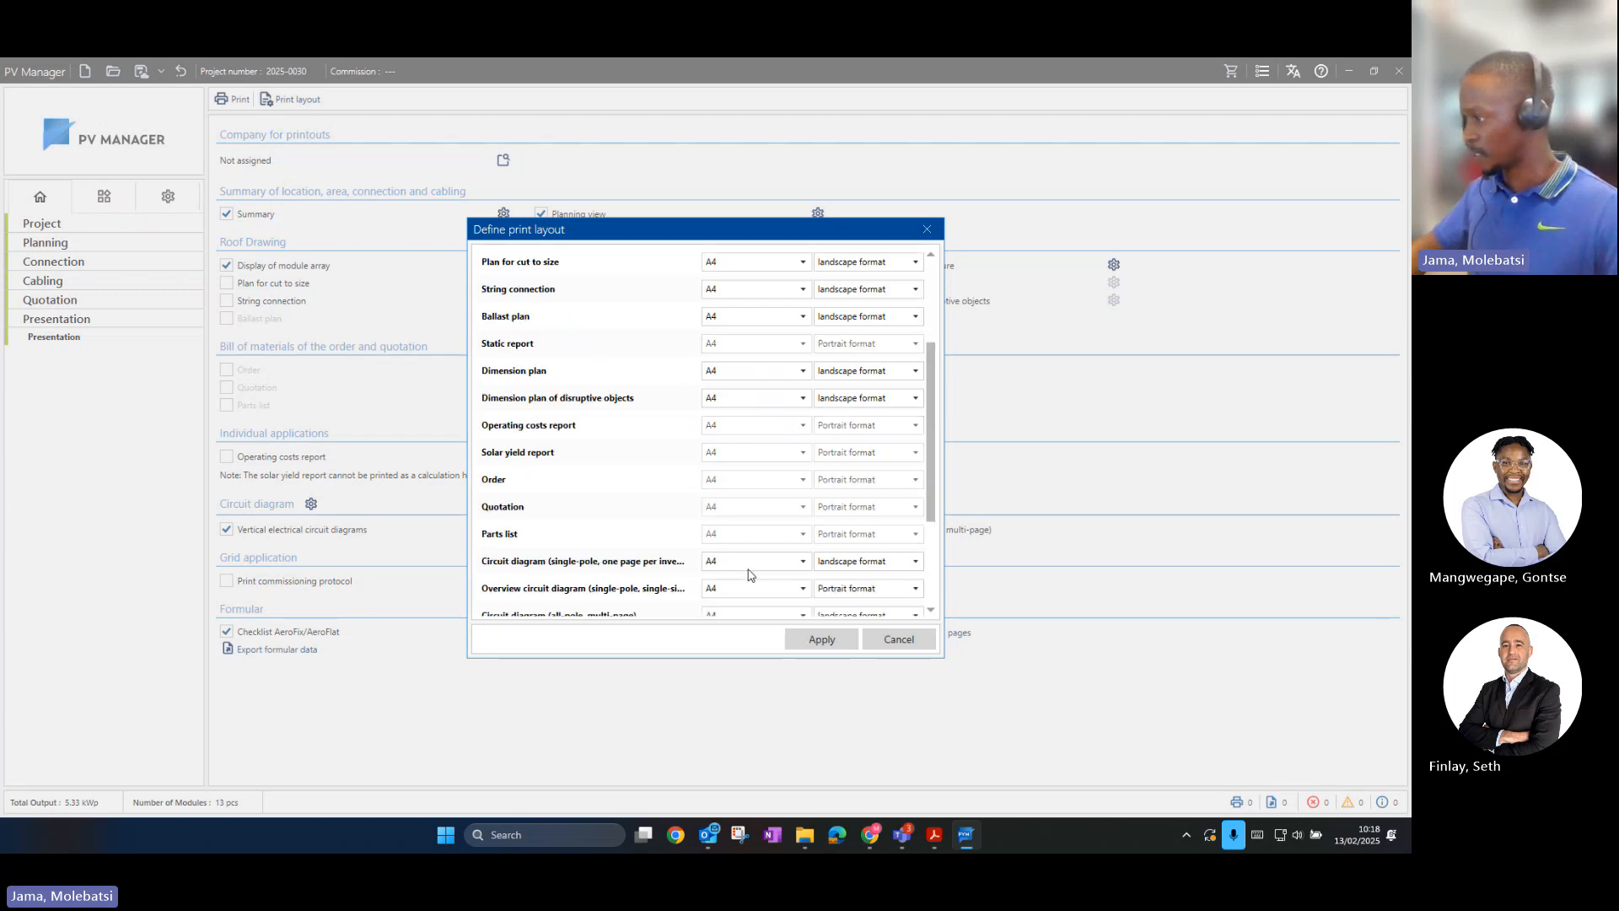
scroll(747, 570, "up", 4)
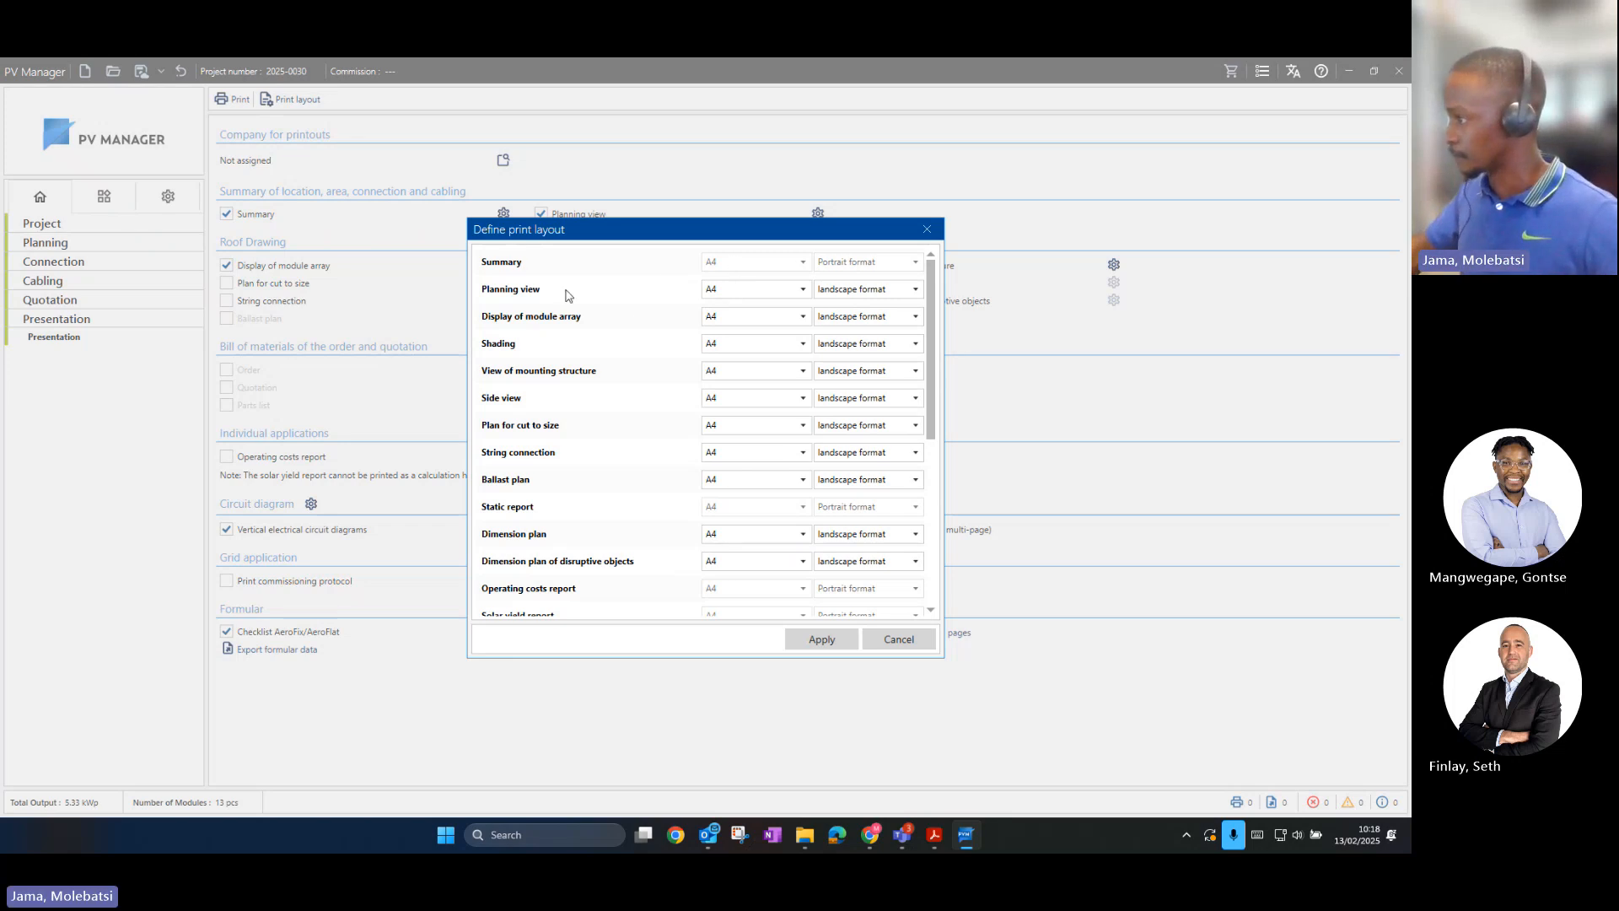
left_click(745, 289)
left_click(751, 291)
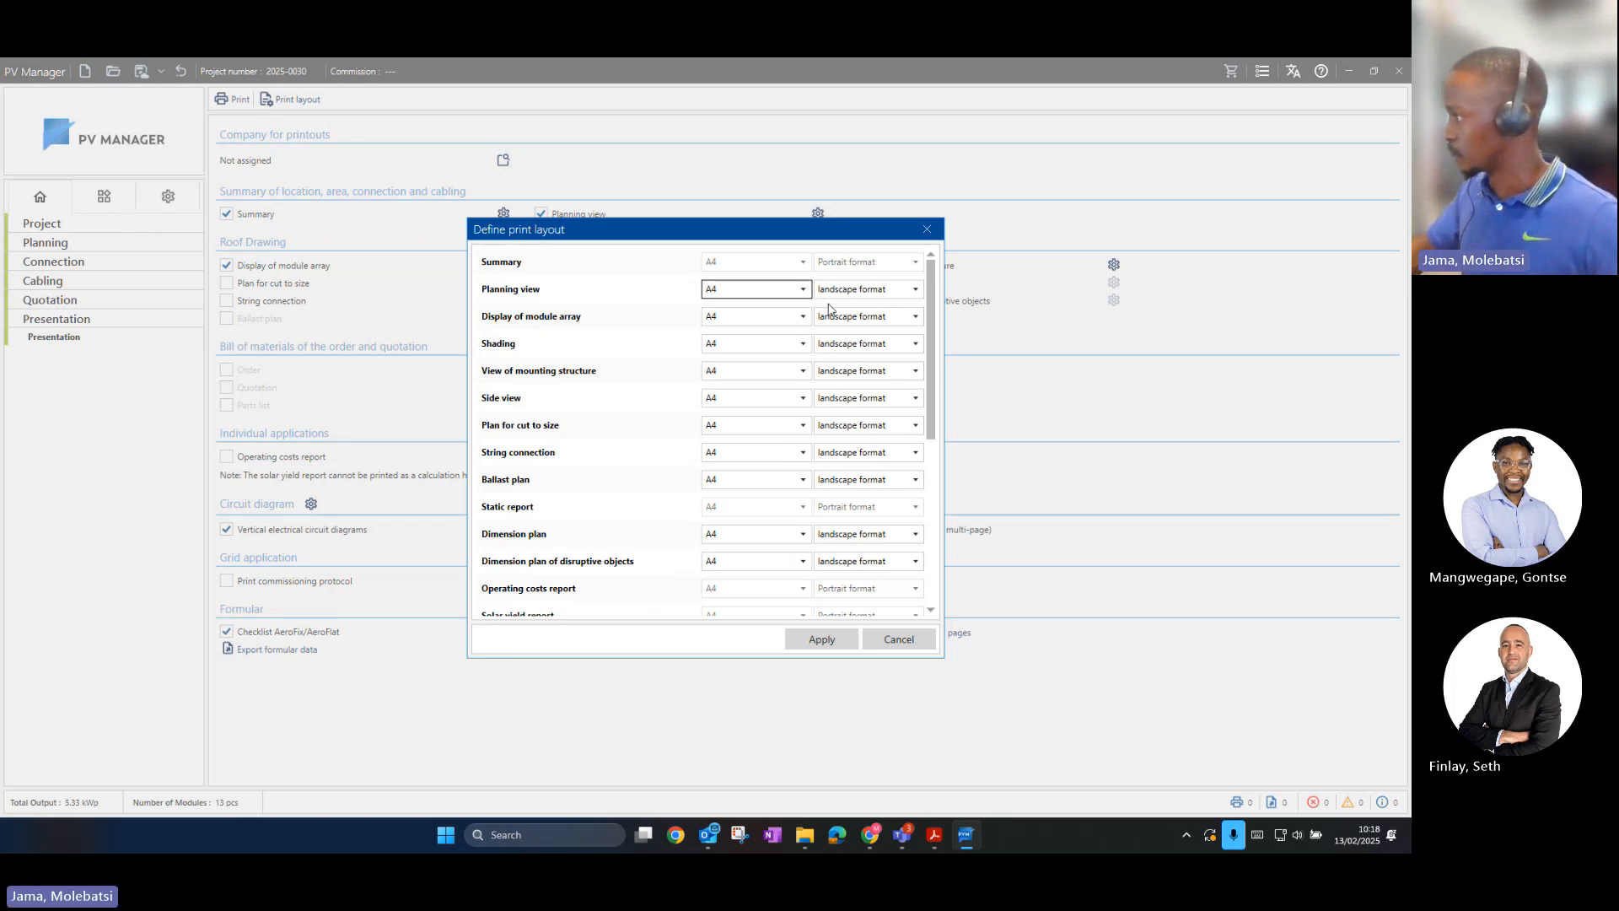
left_click(751, 291)
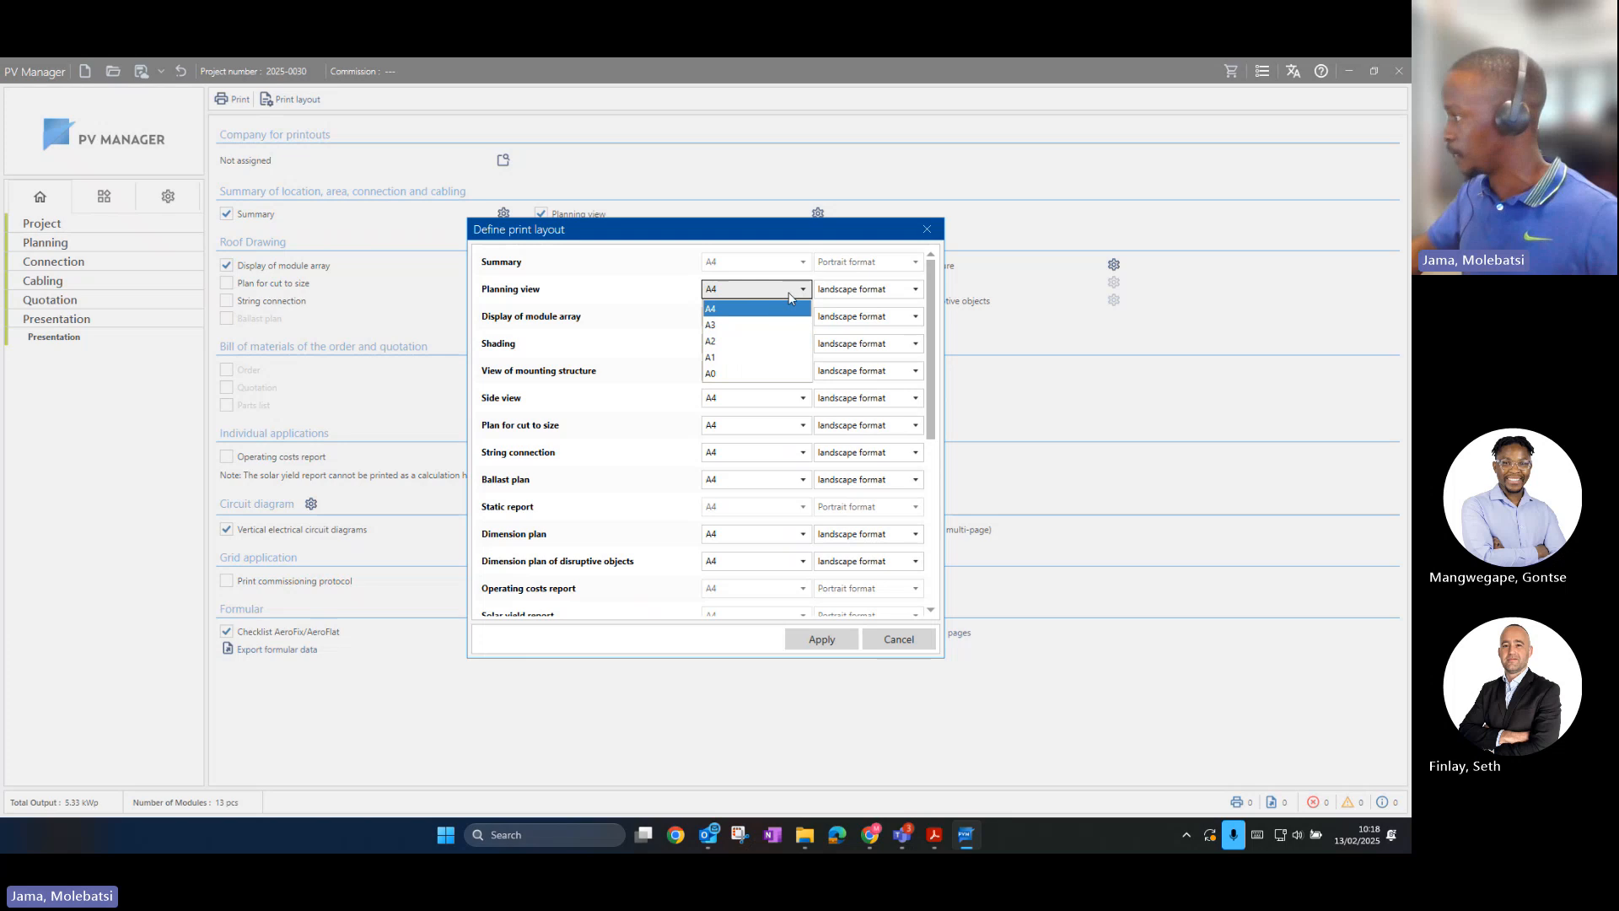
left_click(858, 291)
left_click(852, 306)
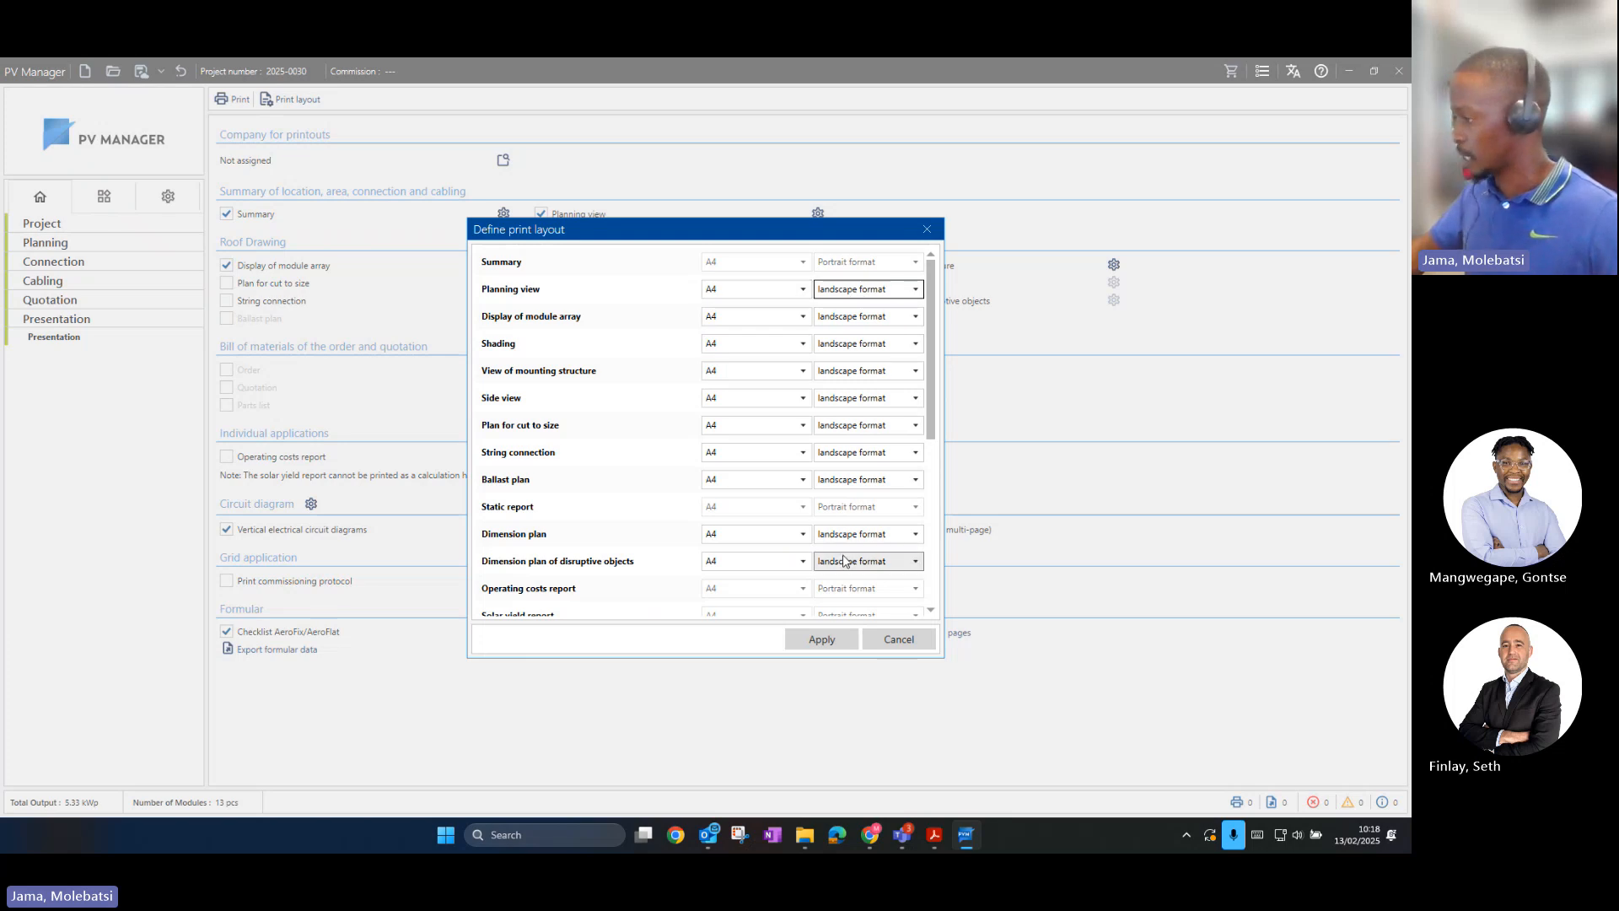
scroll(807, 542, "down", 6)
left_click(823, 639)
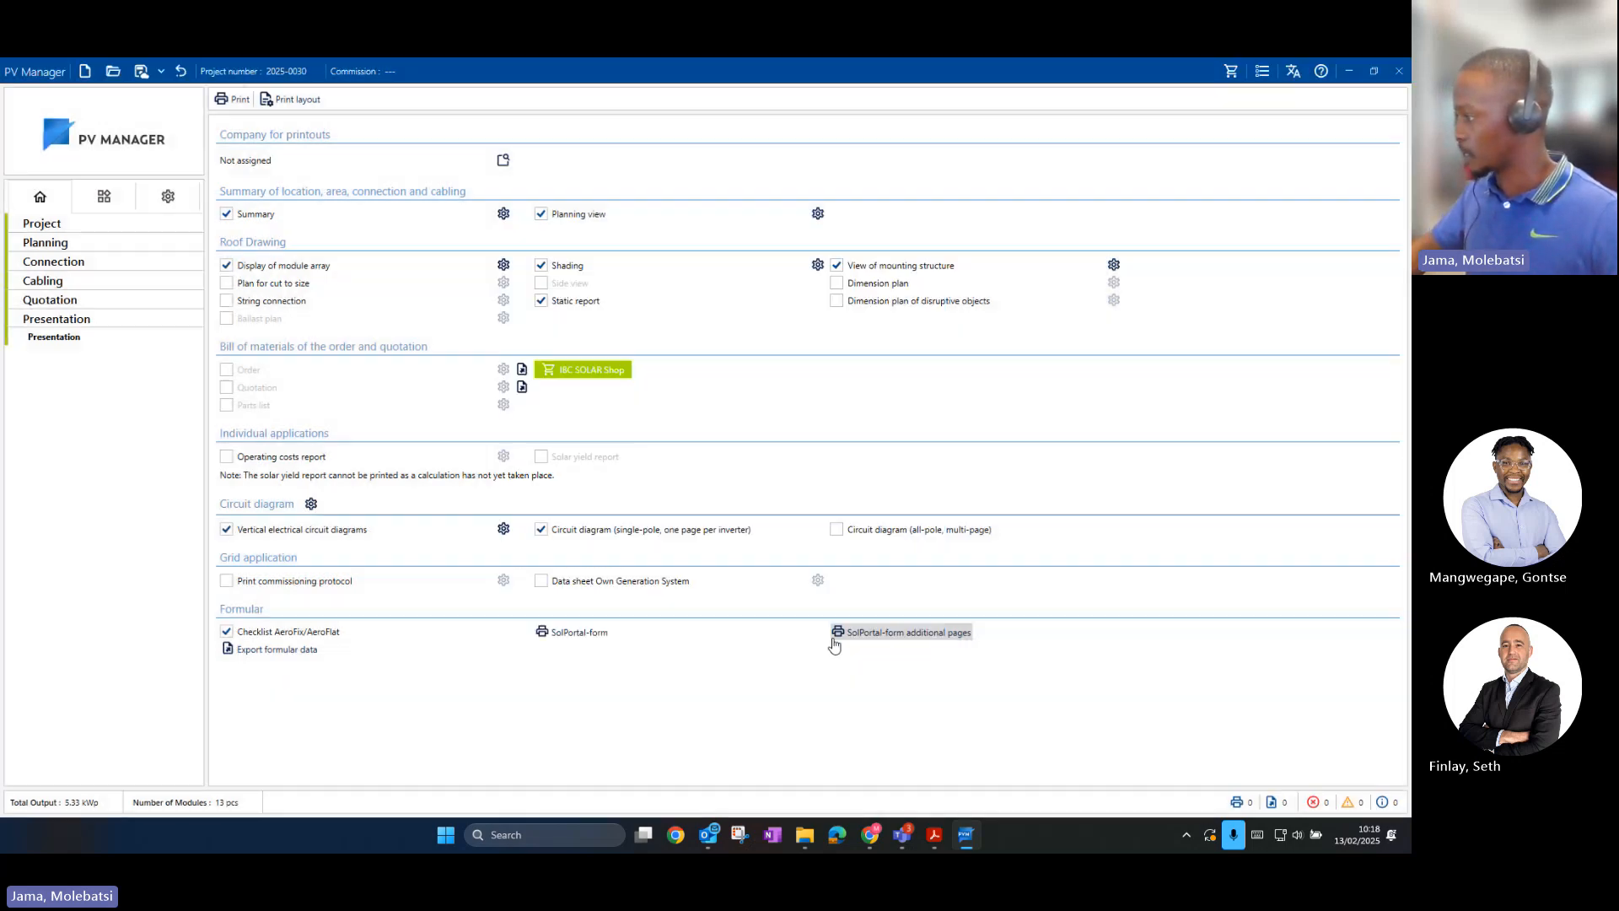
Step: Print the selected project documents to a PDF named 2025-0030 in the Downloads folder
left_click(240, 99)
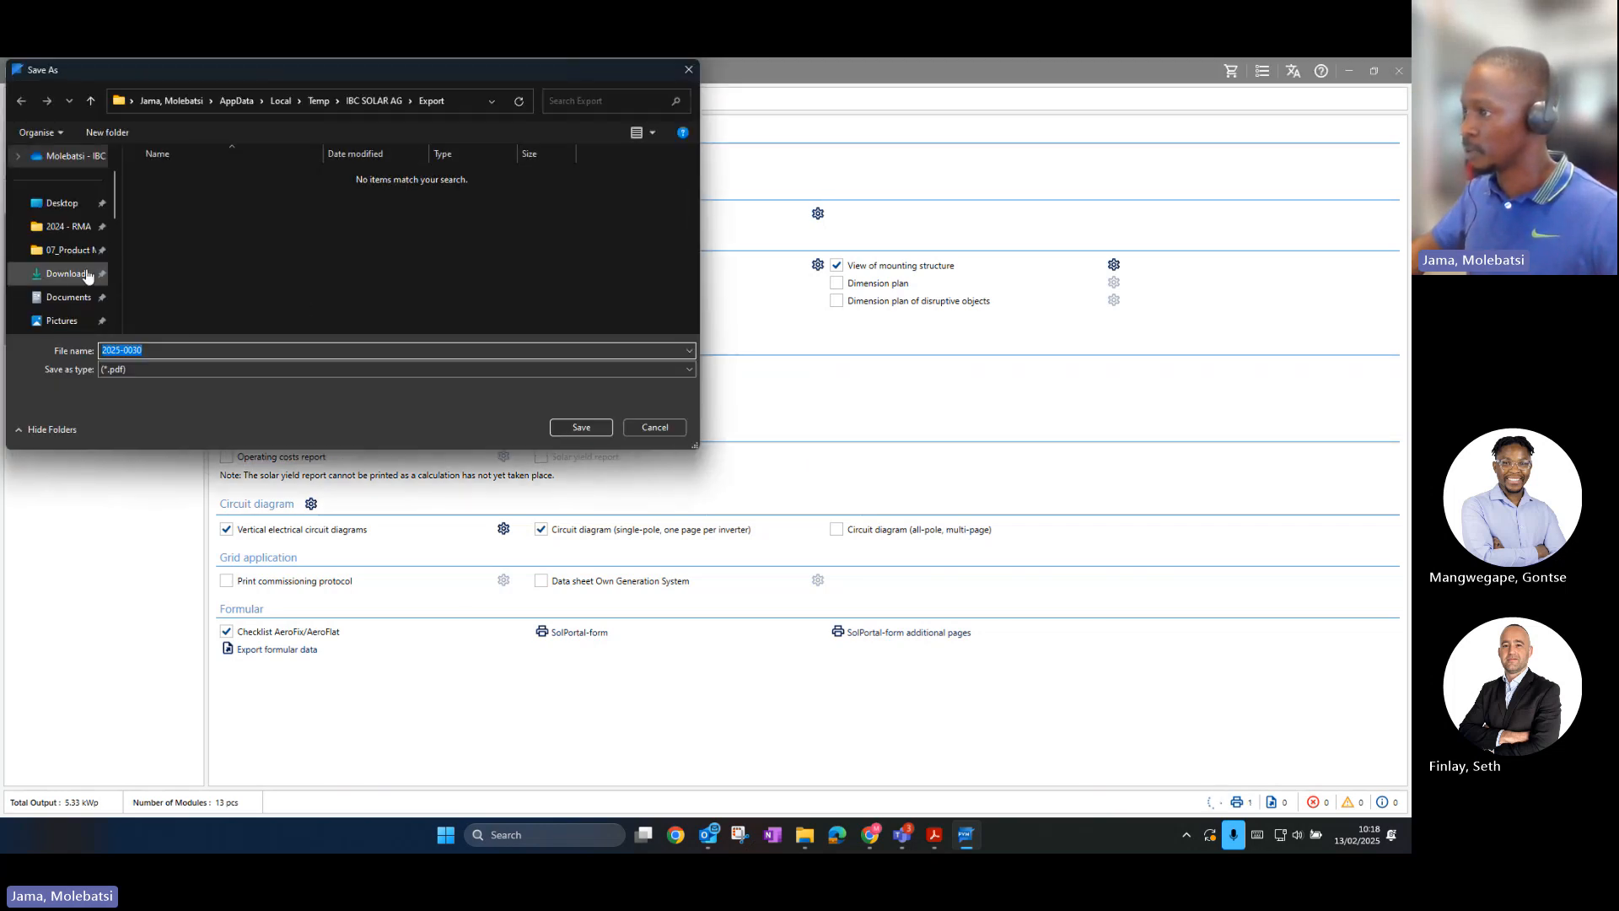
left_click(95, 274)
left_click(579, 428)
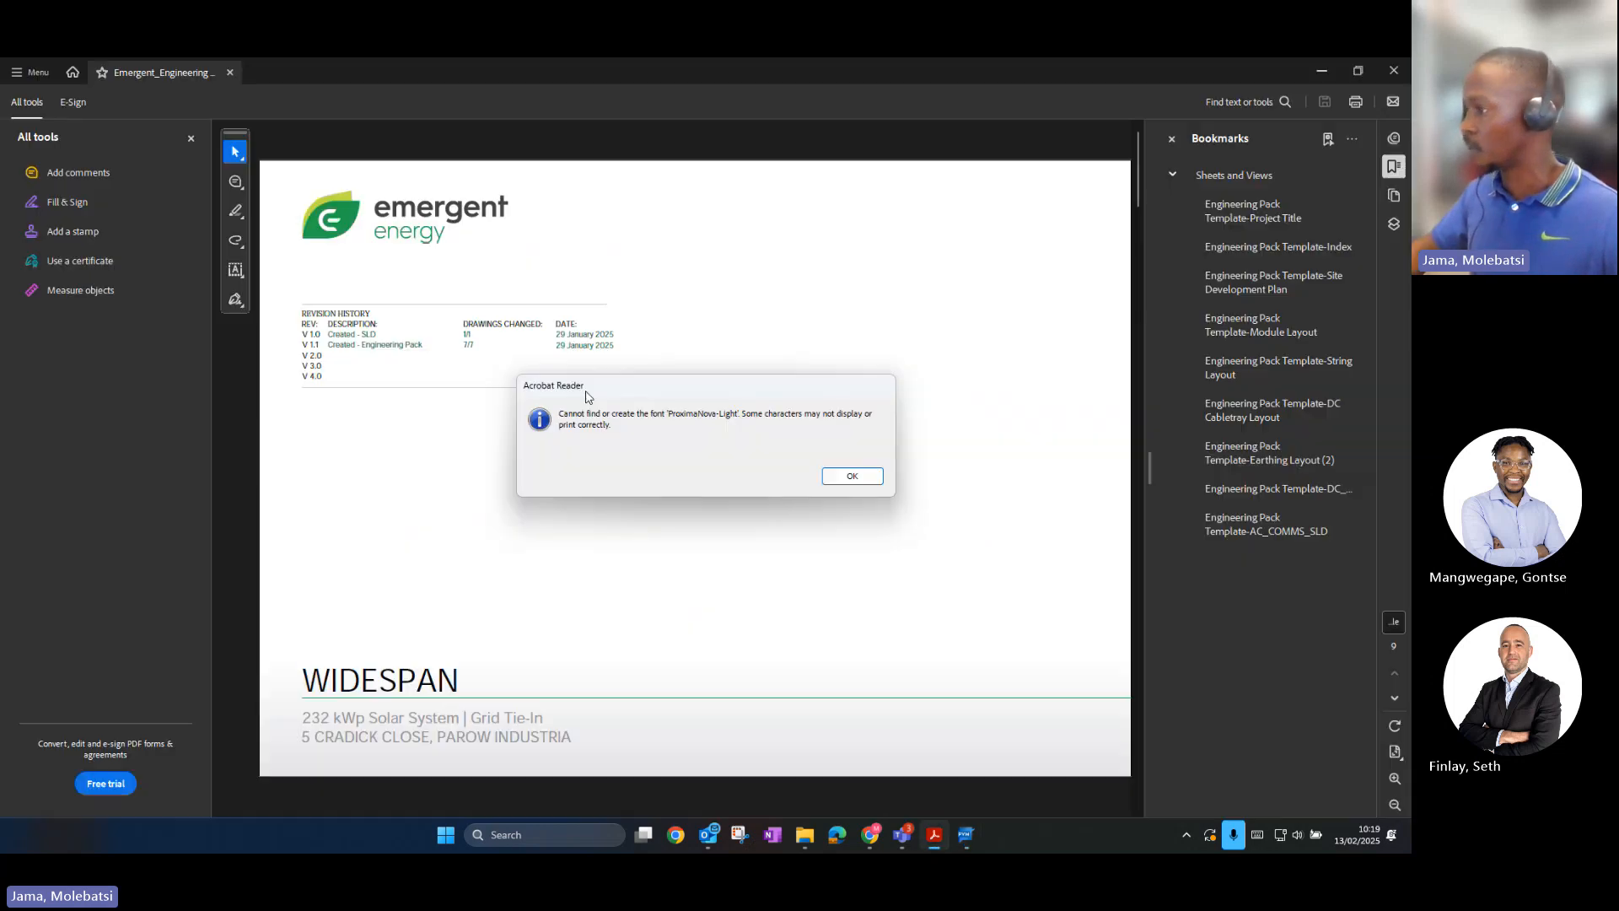
Step: Dismiss the font notice in Acrobat Reader and close the All tools pane beside 2025-0030.pdf
left_click(861, 479)
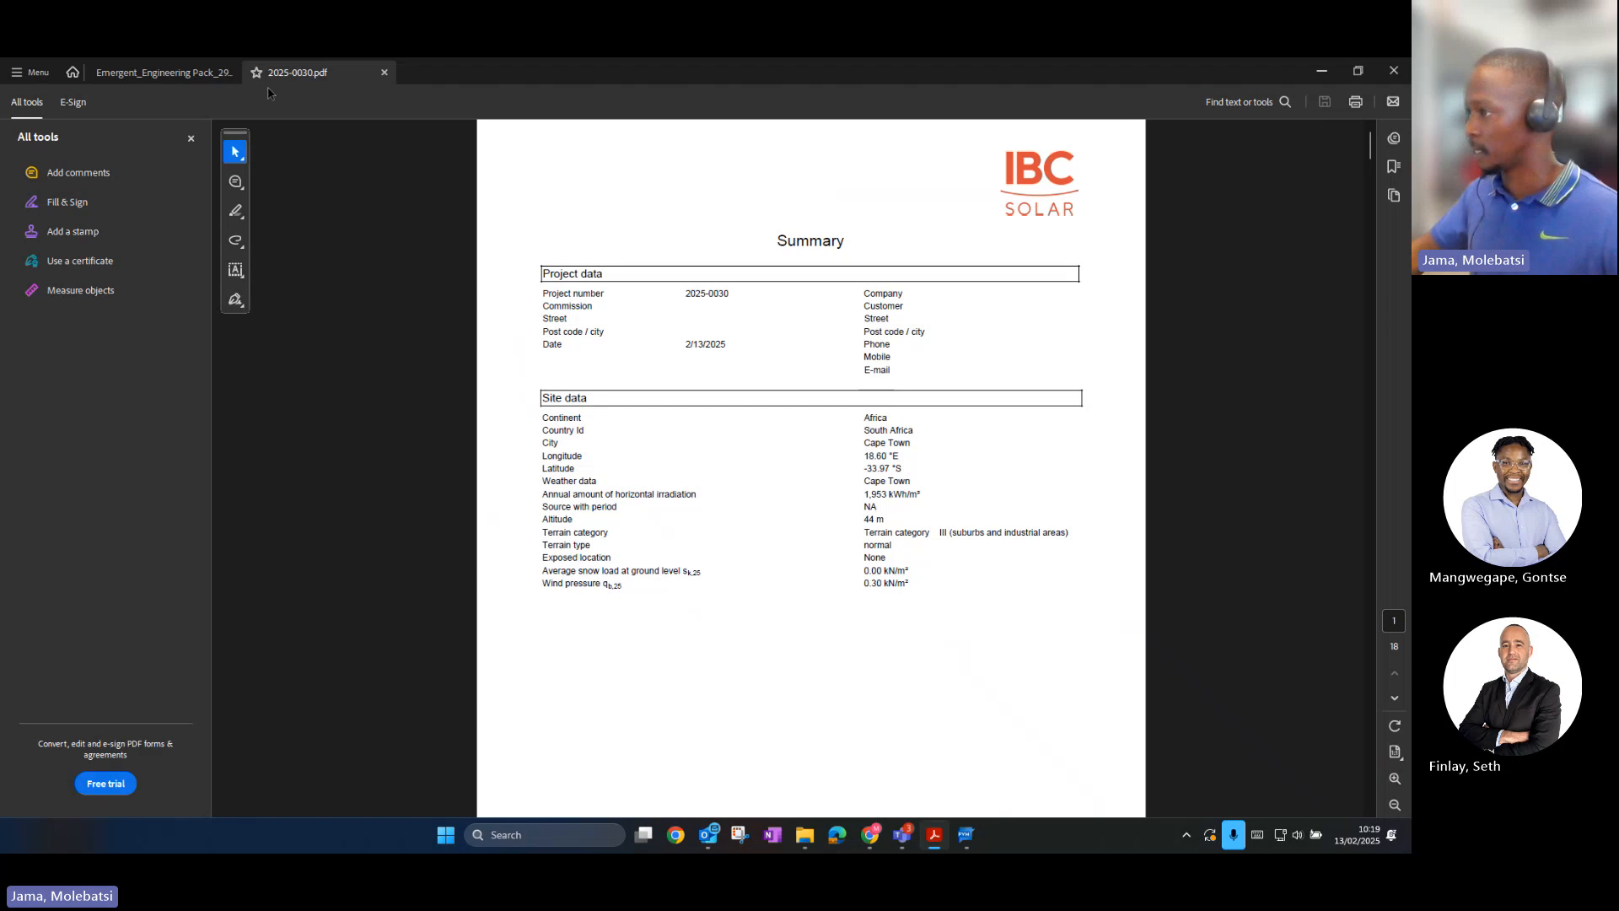
right_click(732, 747)
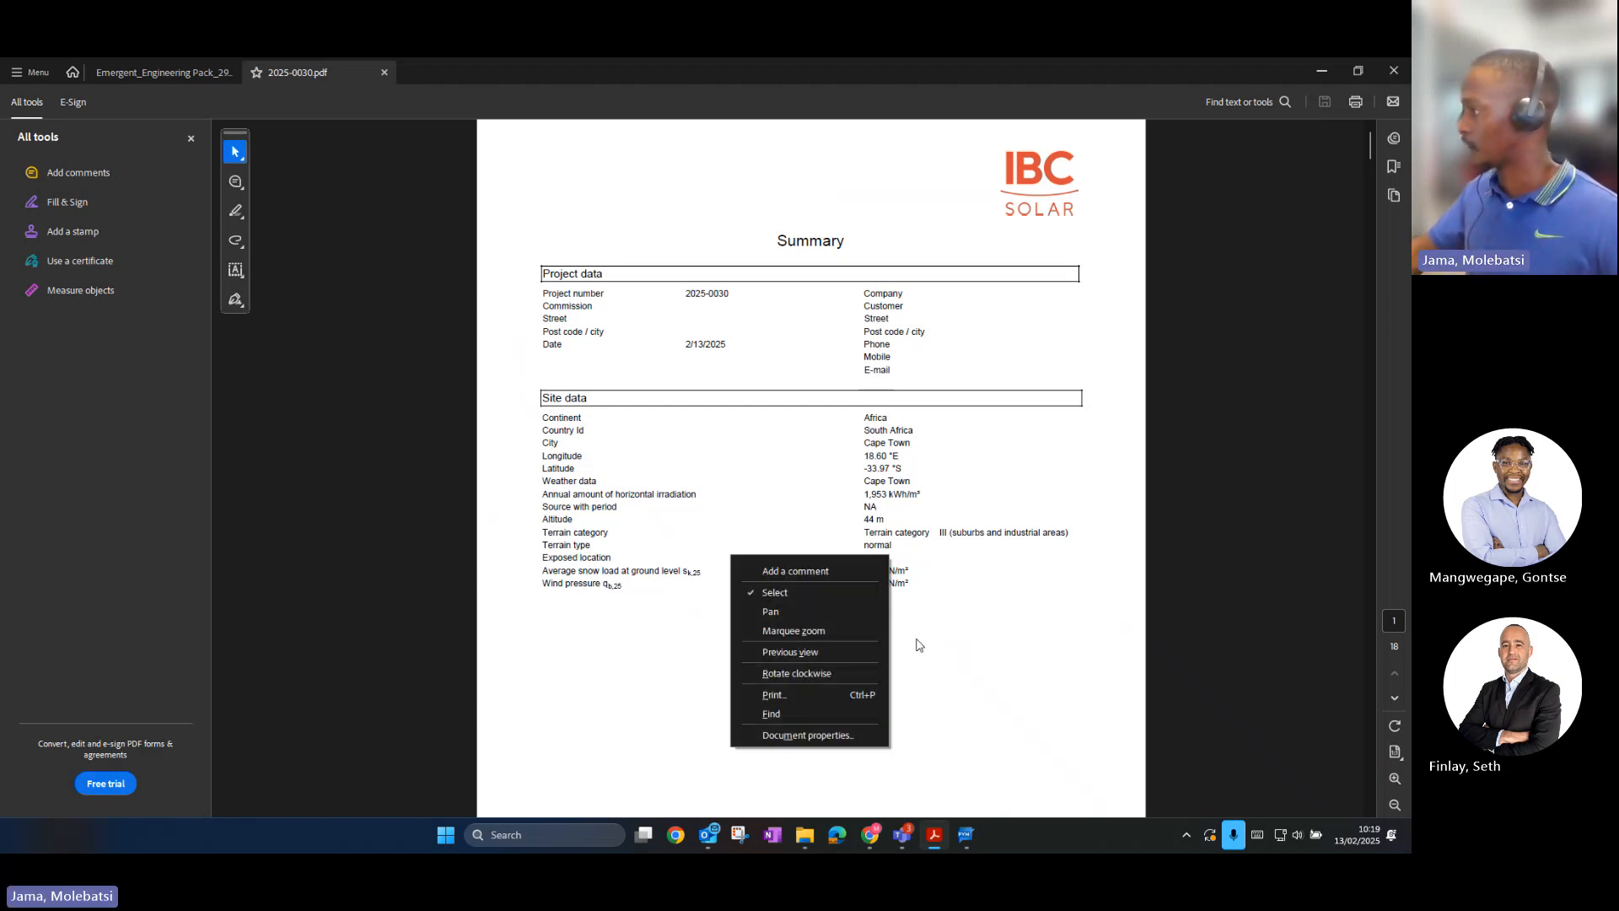
left_click(944, 678)
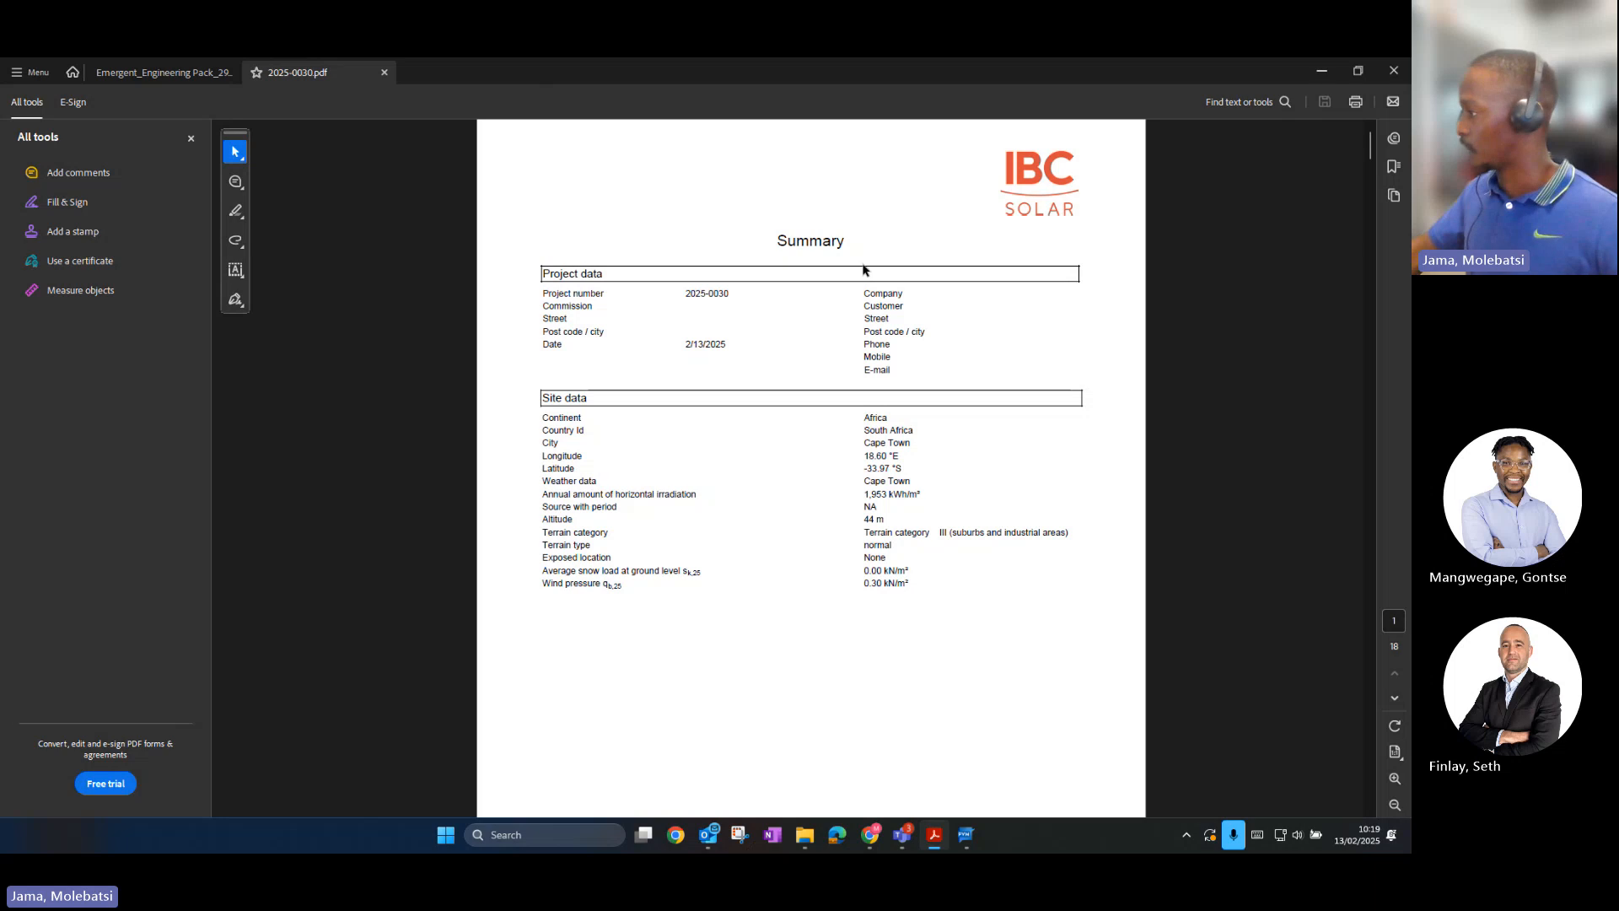
left_click(191, 139)
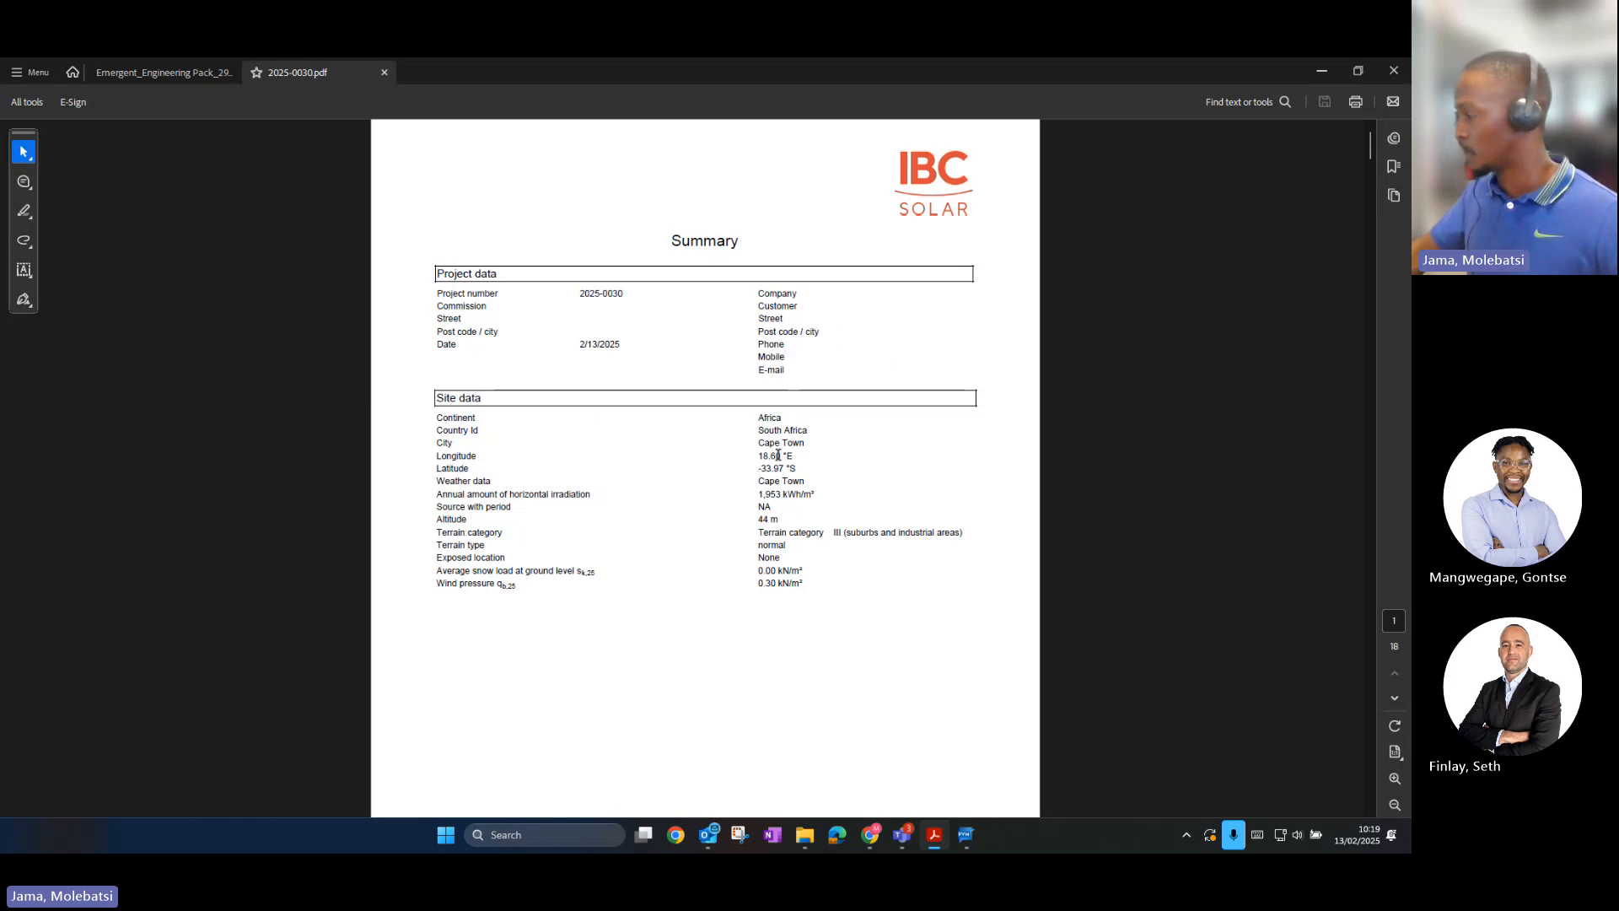
Step: Read the Summary pages covering the site data, the north-facing roof area, the inverter connection and the DC cabling
scroll(501, 448, "down", 2)
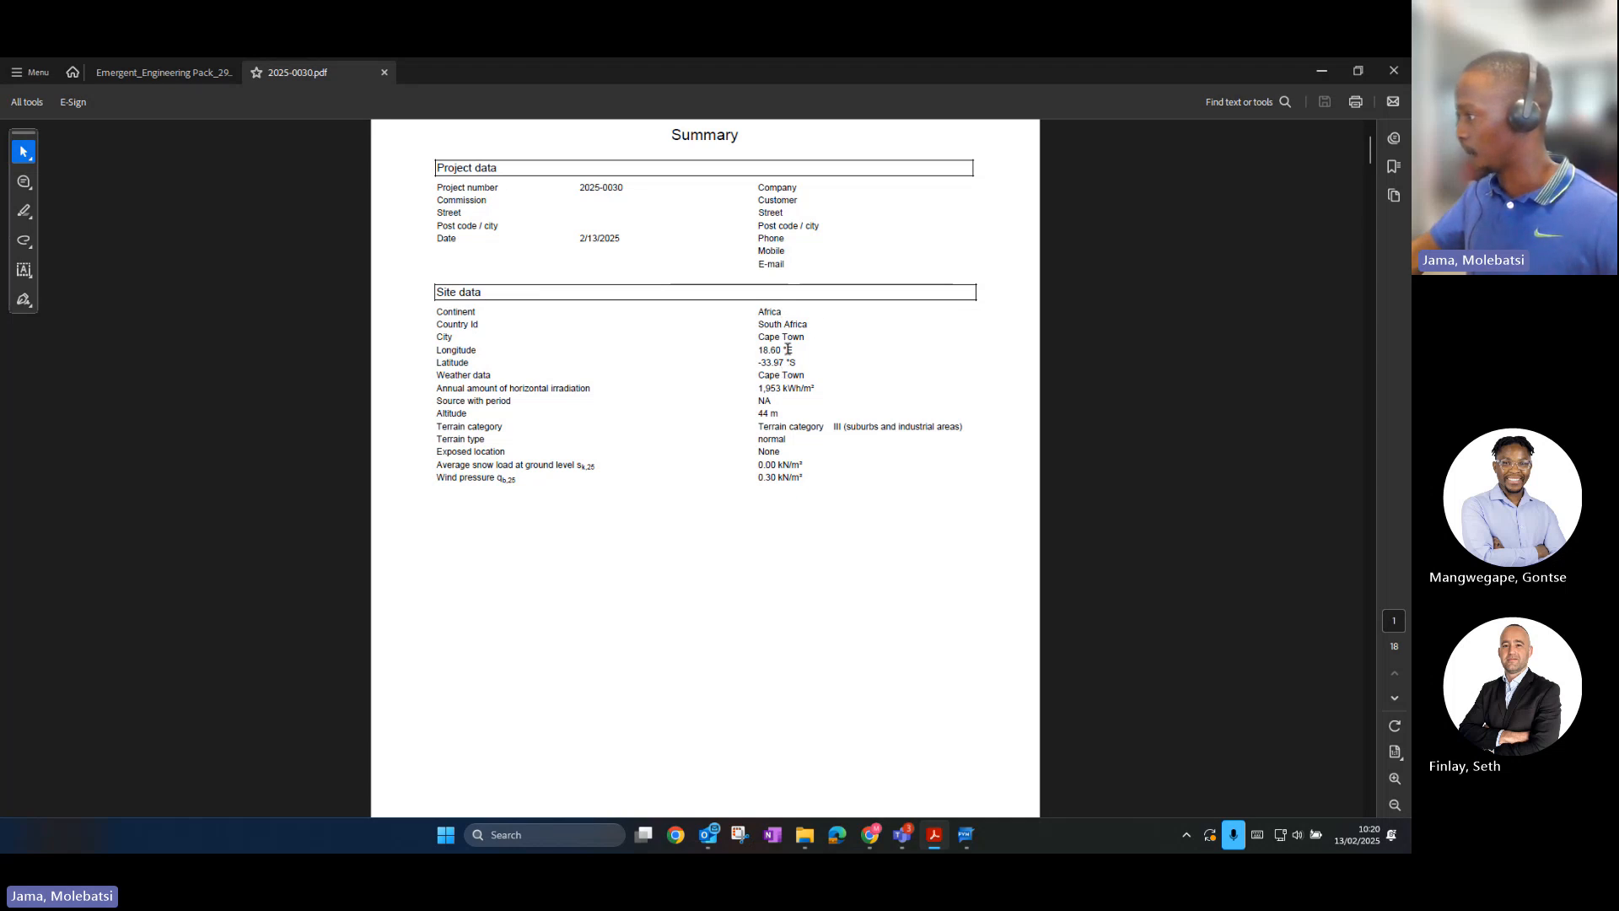
scroll(769, 361, "down", 10)
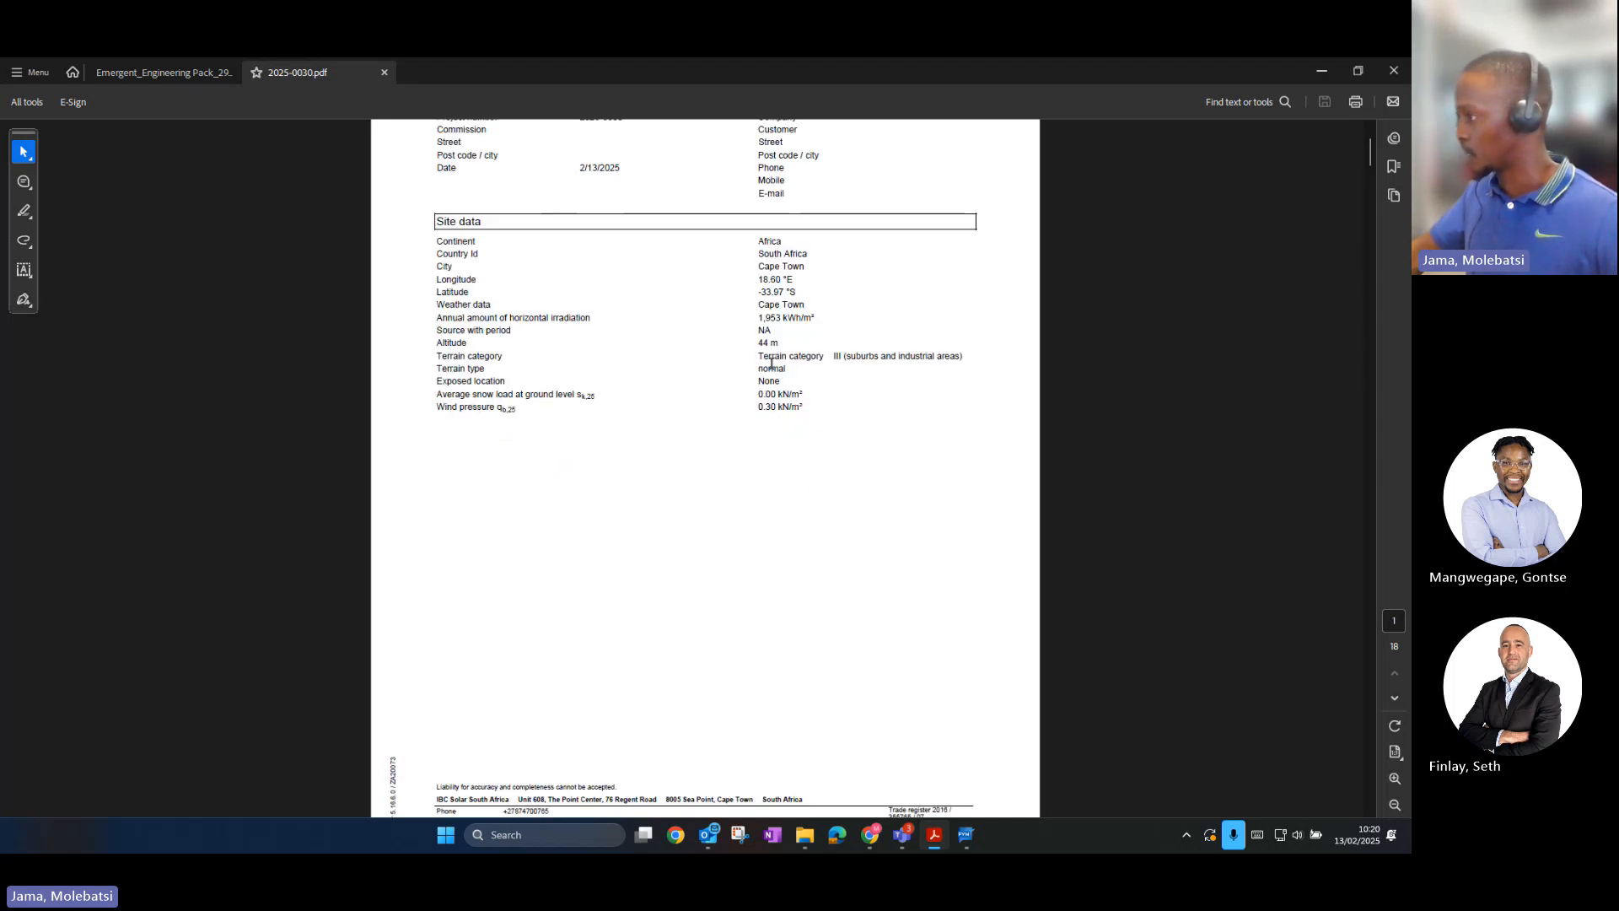
scroll(778, 381, "down", 5)
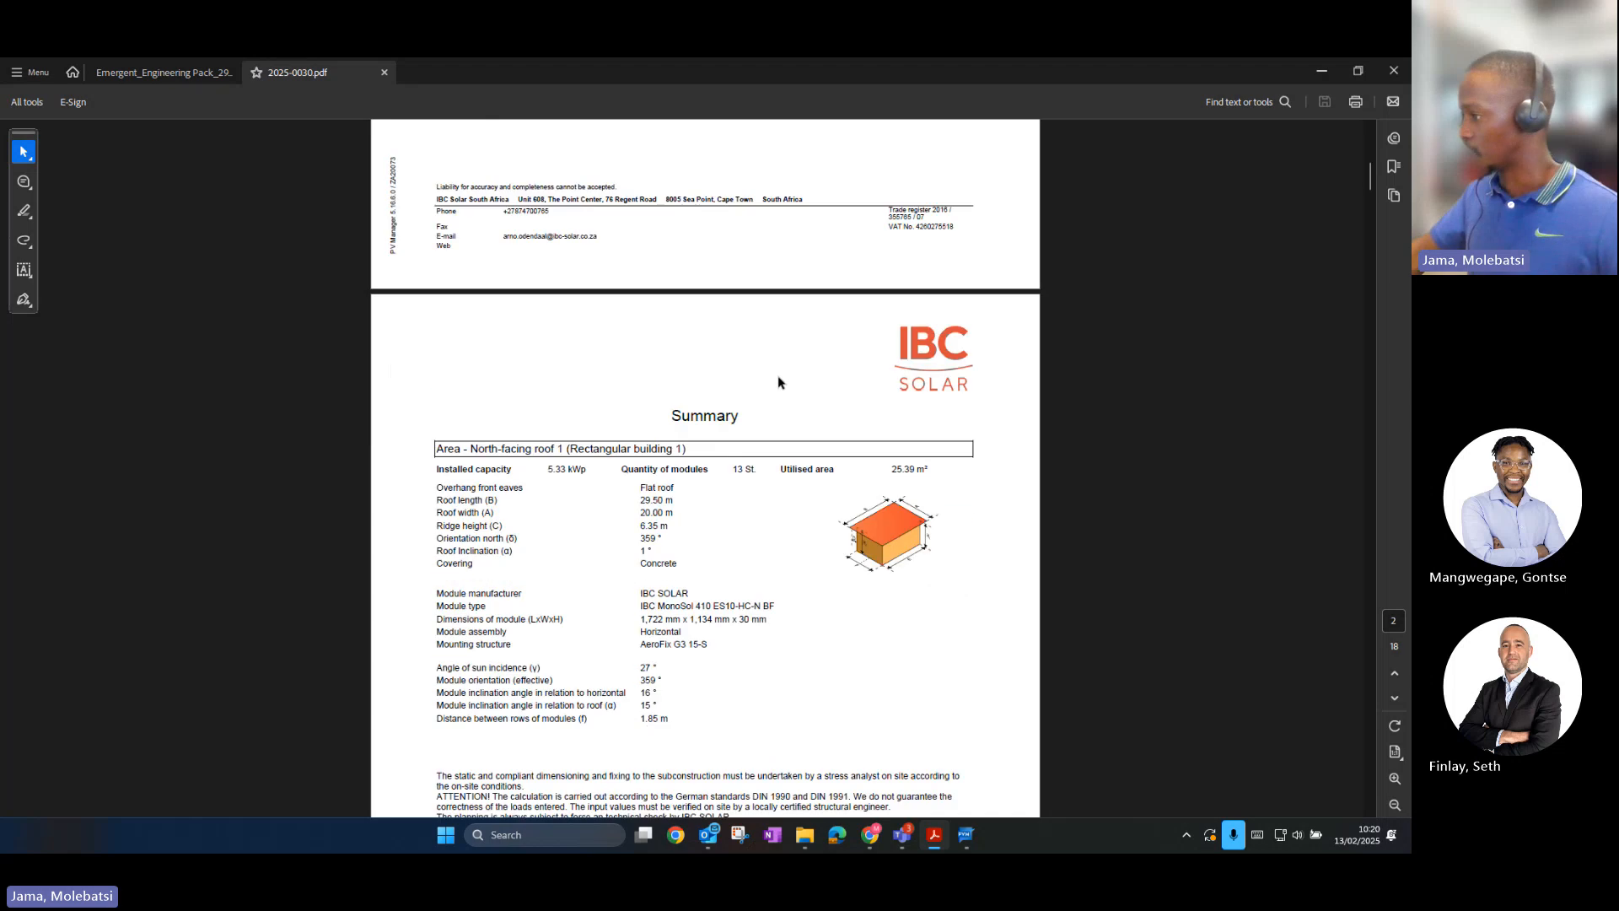
scroll(778, 382, "down", 1)
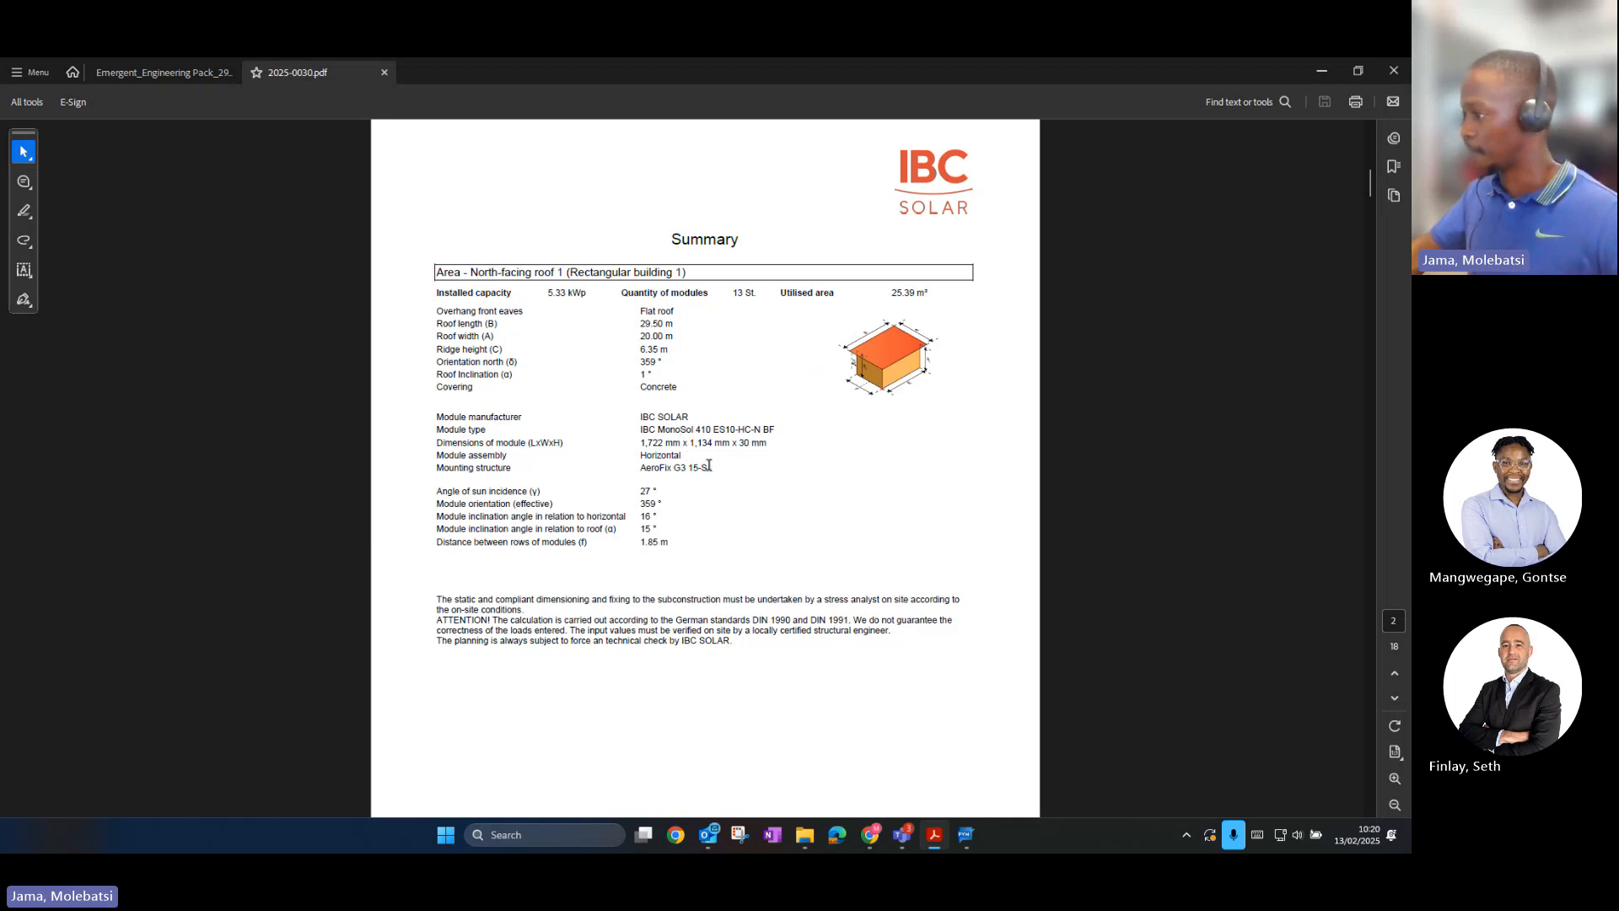
scroll(666, 501, "down", 1)
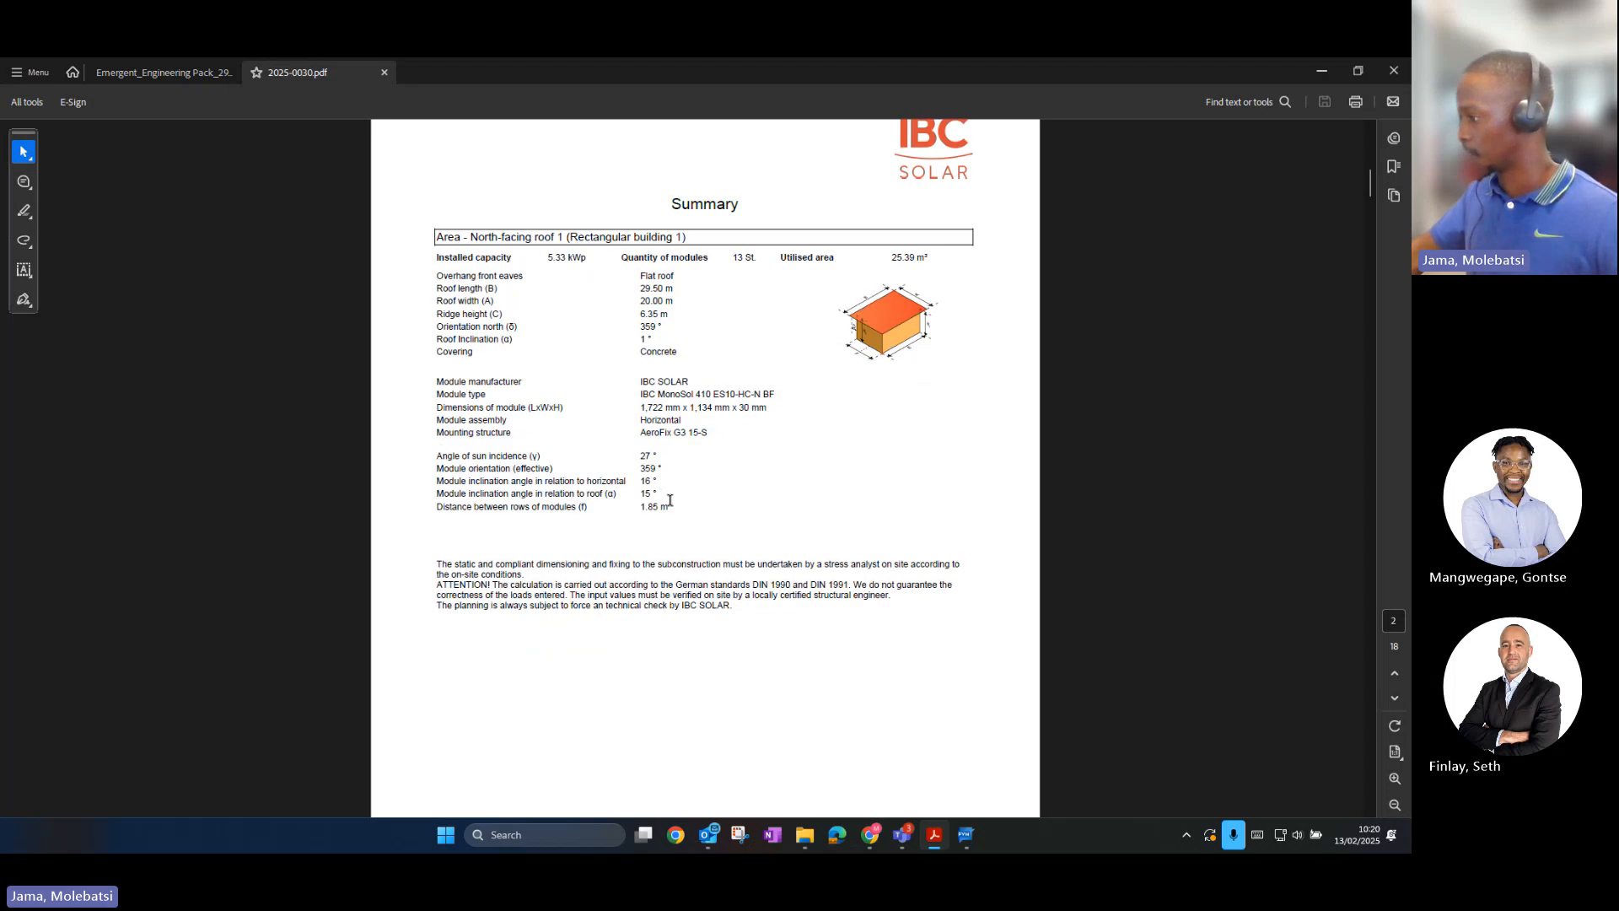
scroll(670, 501, "down", 10)
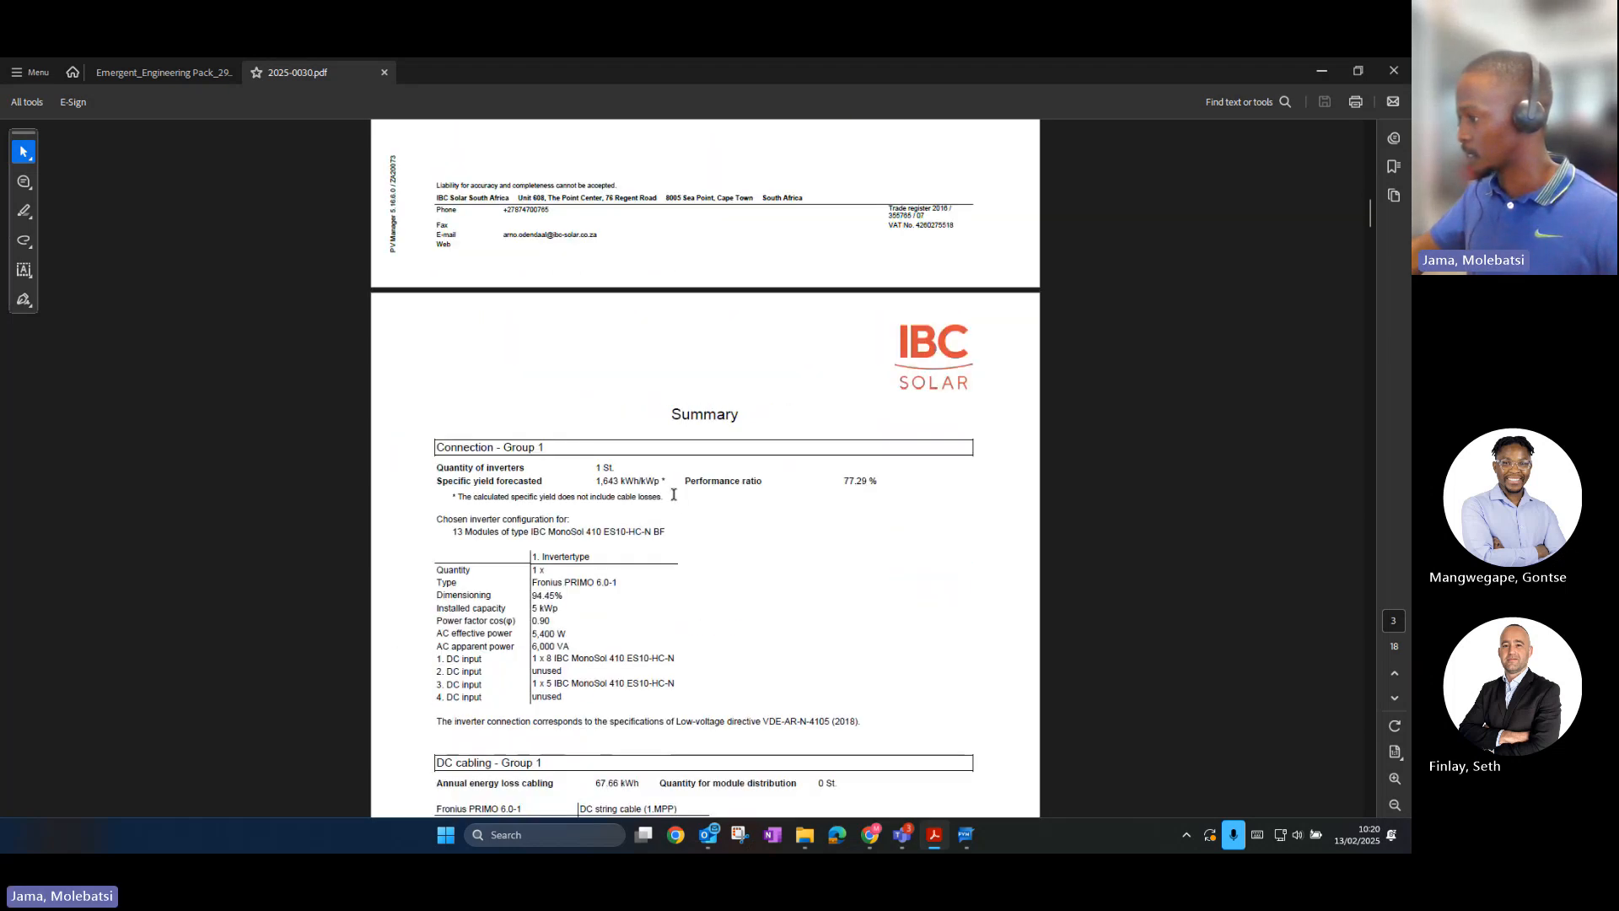
scroll(674, 498, "down", 3)
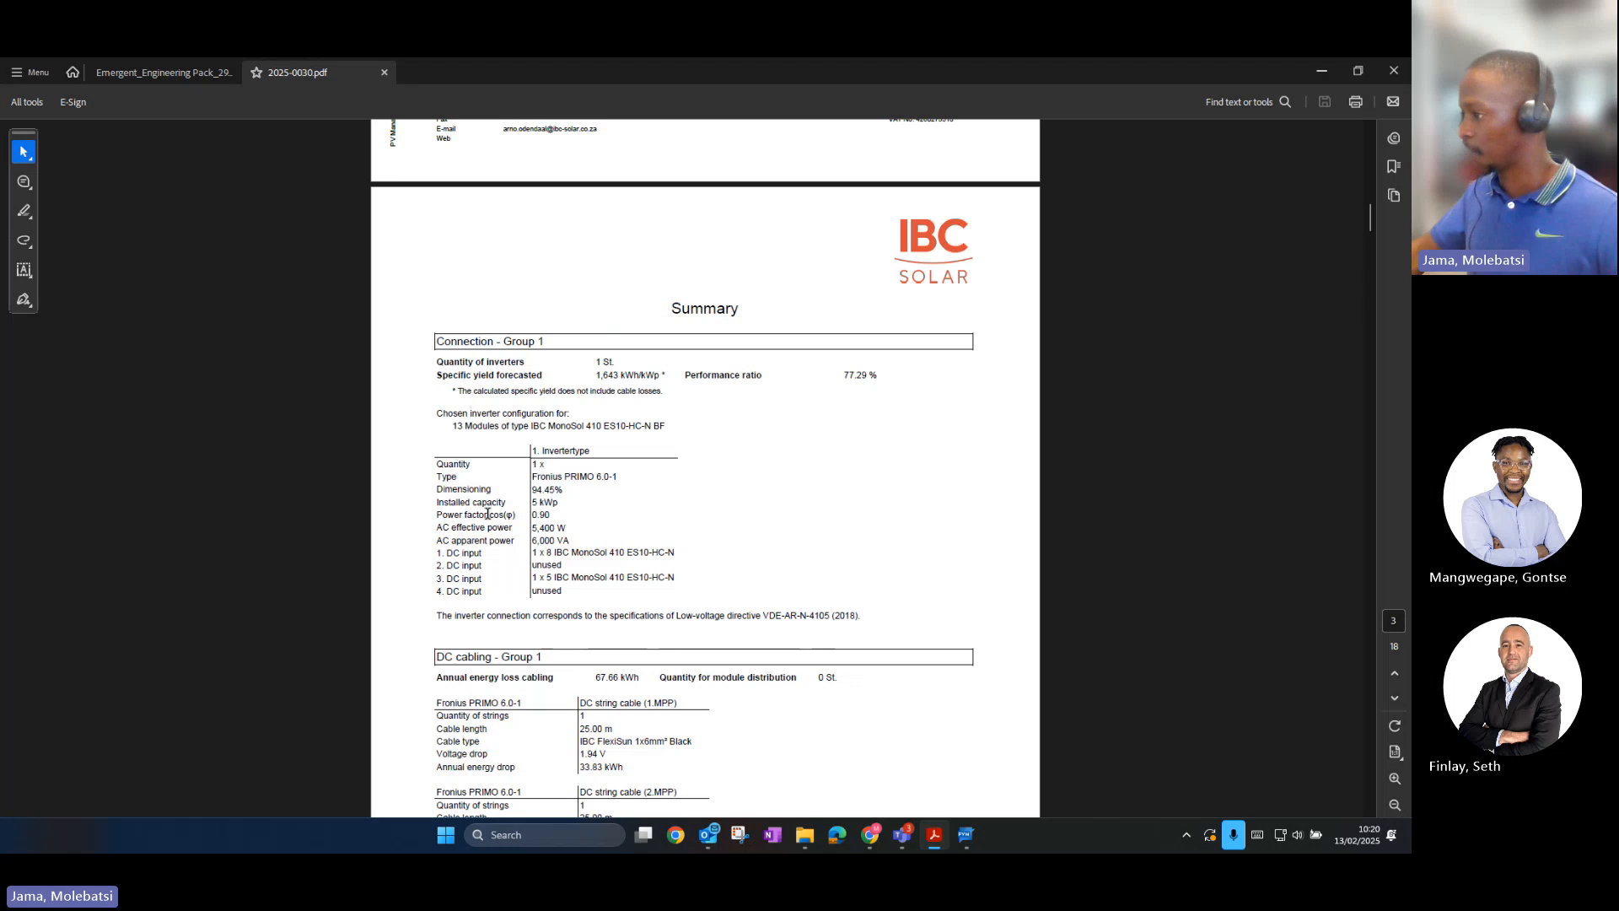
scroll(505, 559, "down", 7)
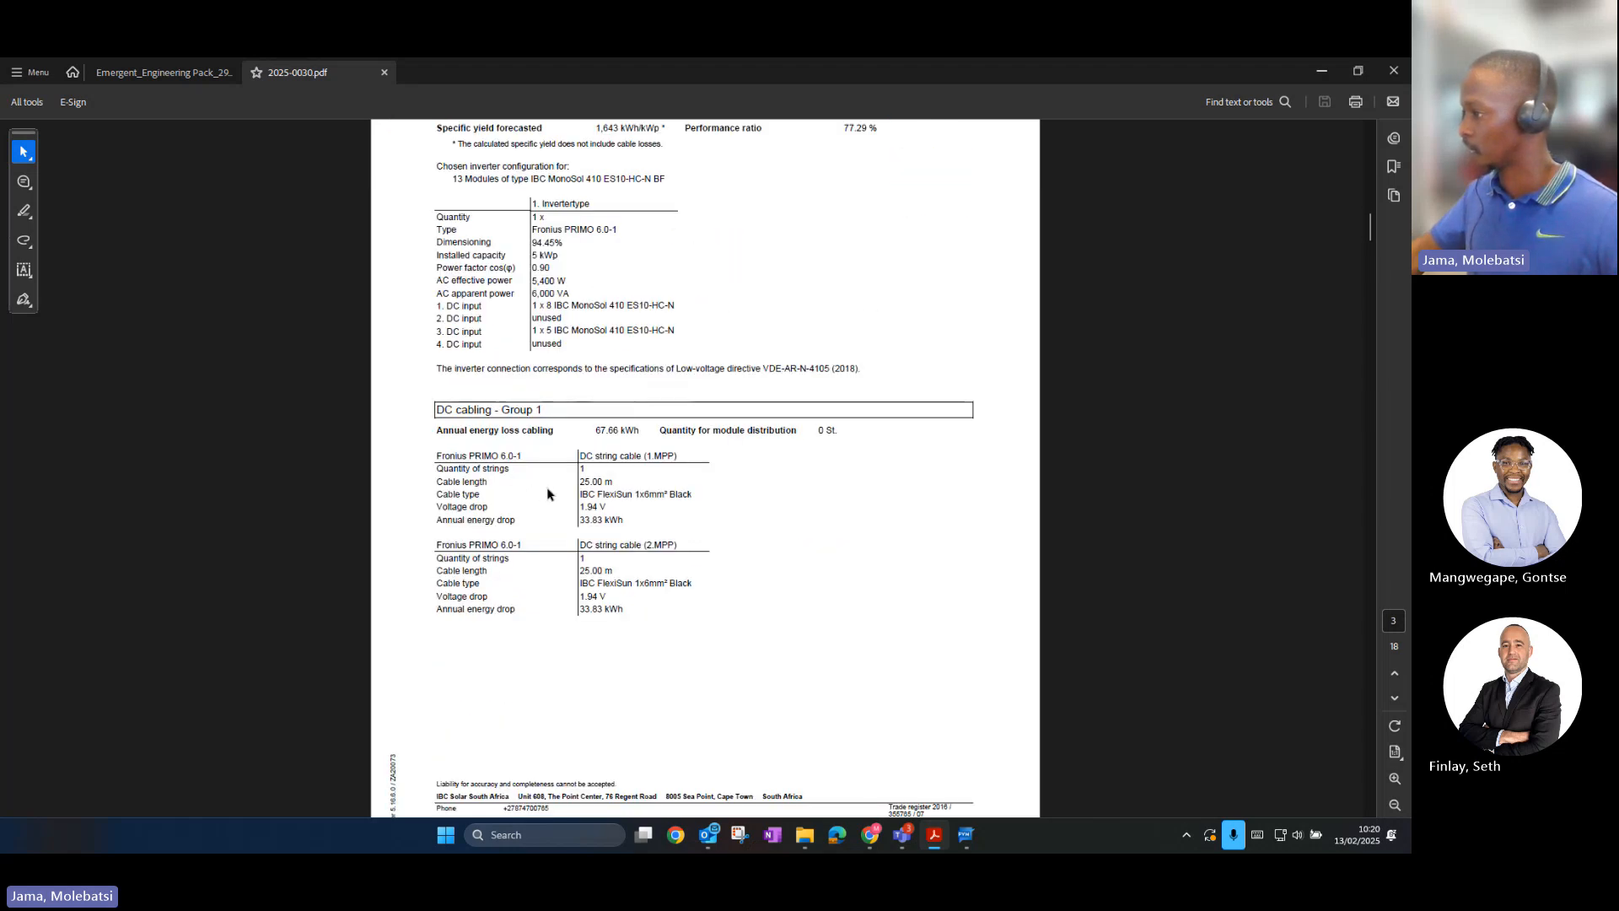
scroll(548, 536, "down", 2)
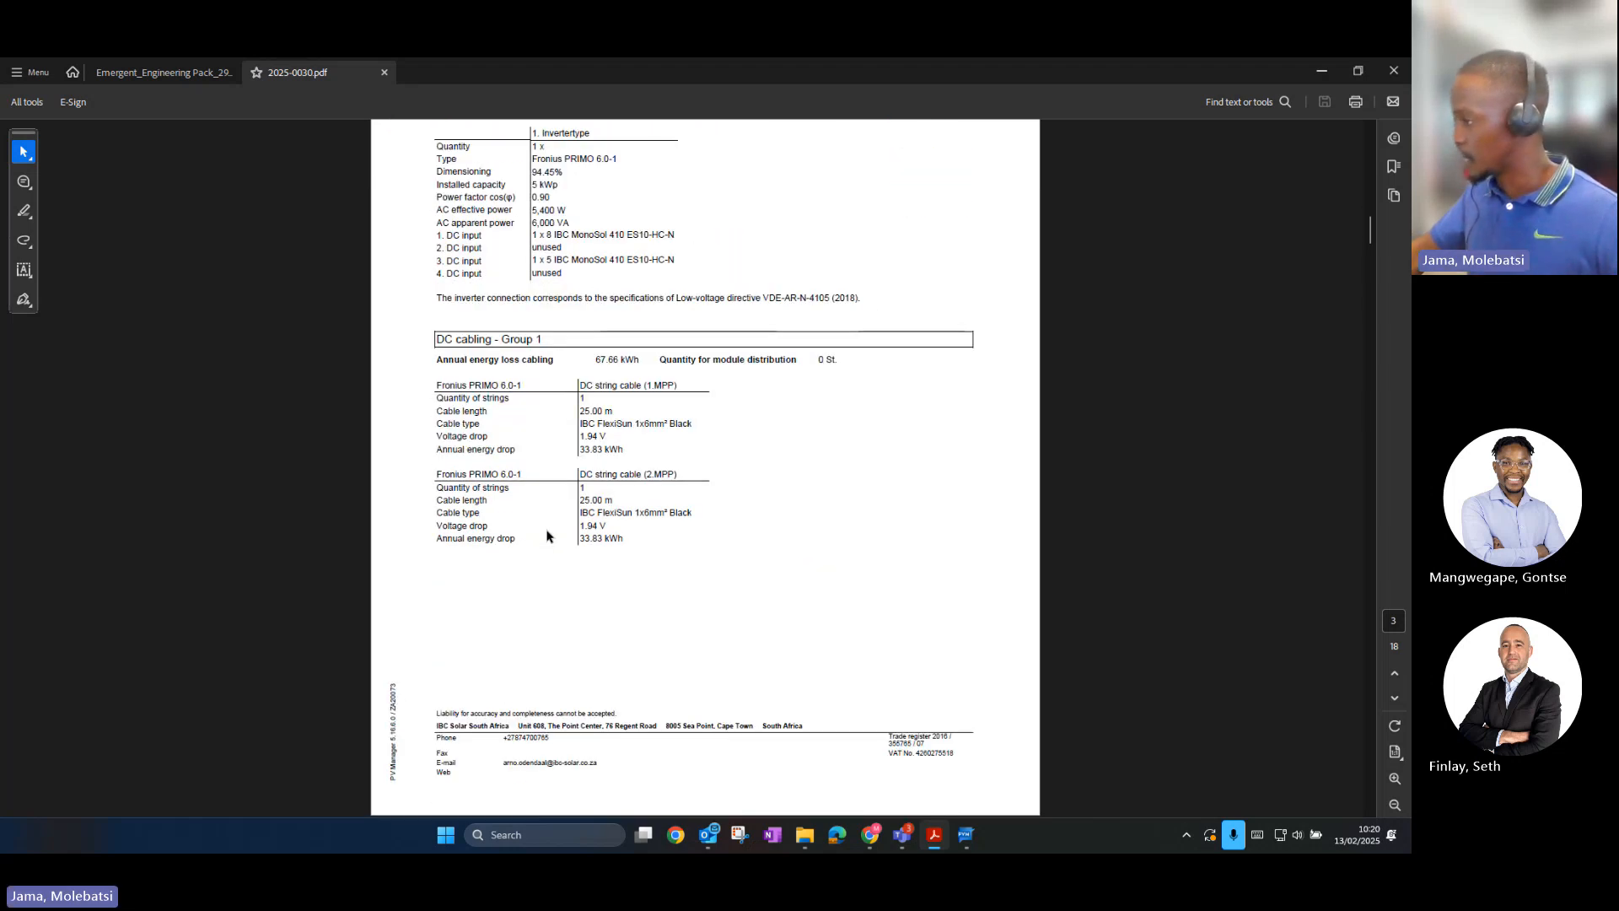
Step: Examine the AC cabling data and the yield forecast energy flow diagram, including its losses and performance ratio
scroll(547, 535, "down", 15)
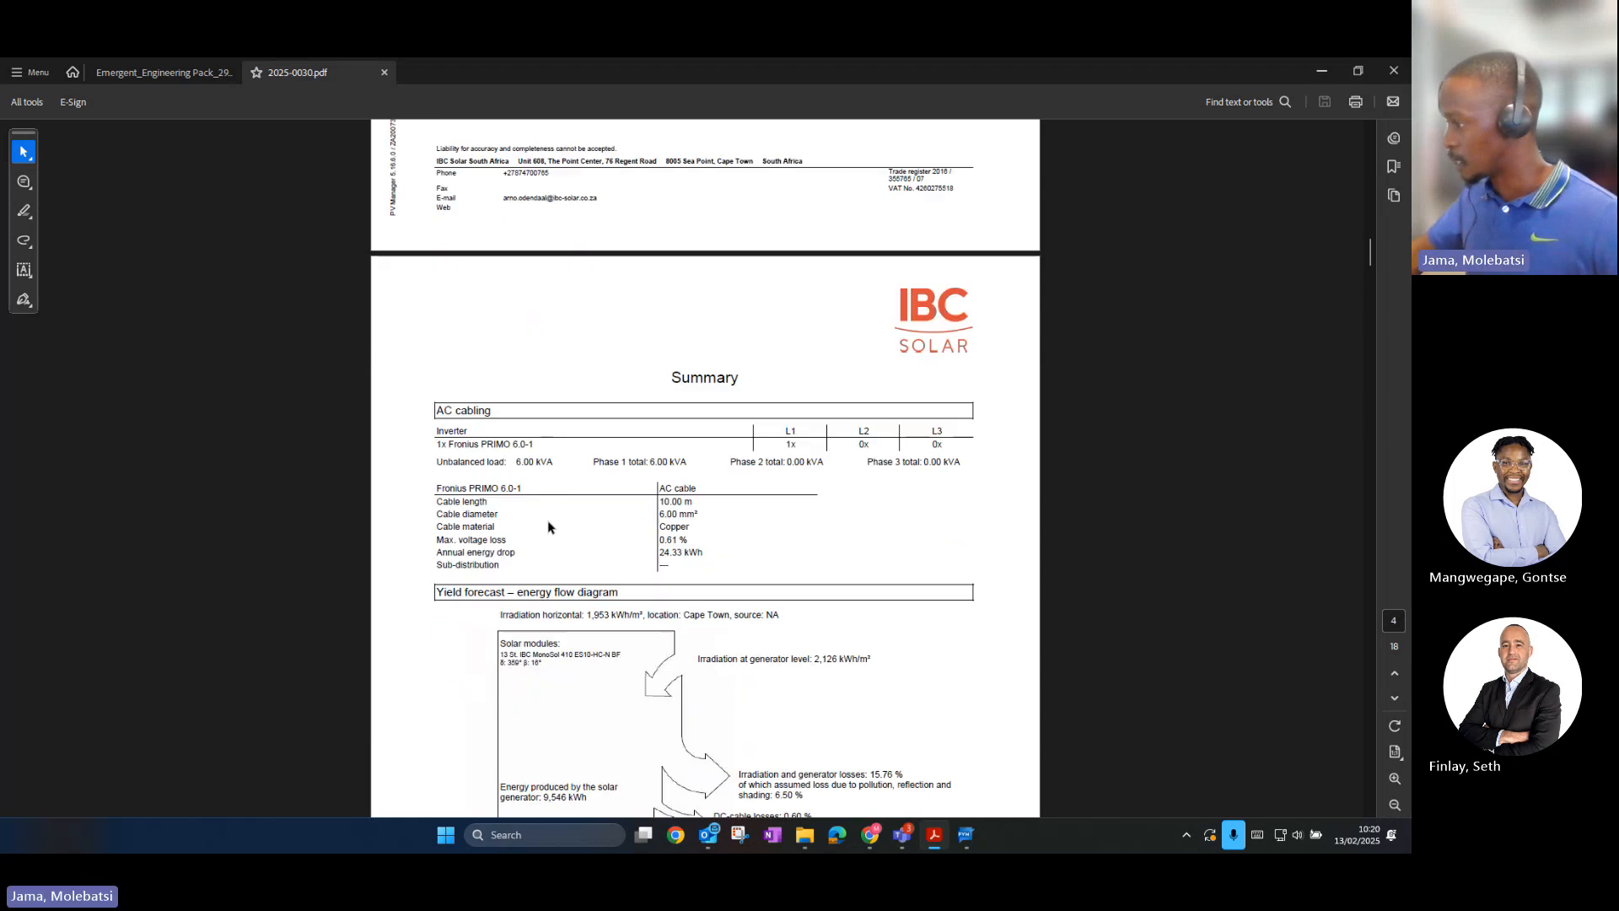
scroll(548, 527, "down", 4)
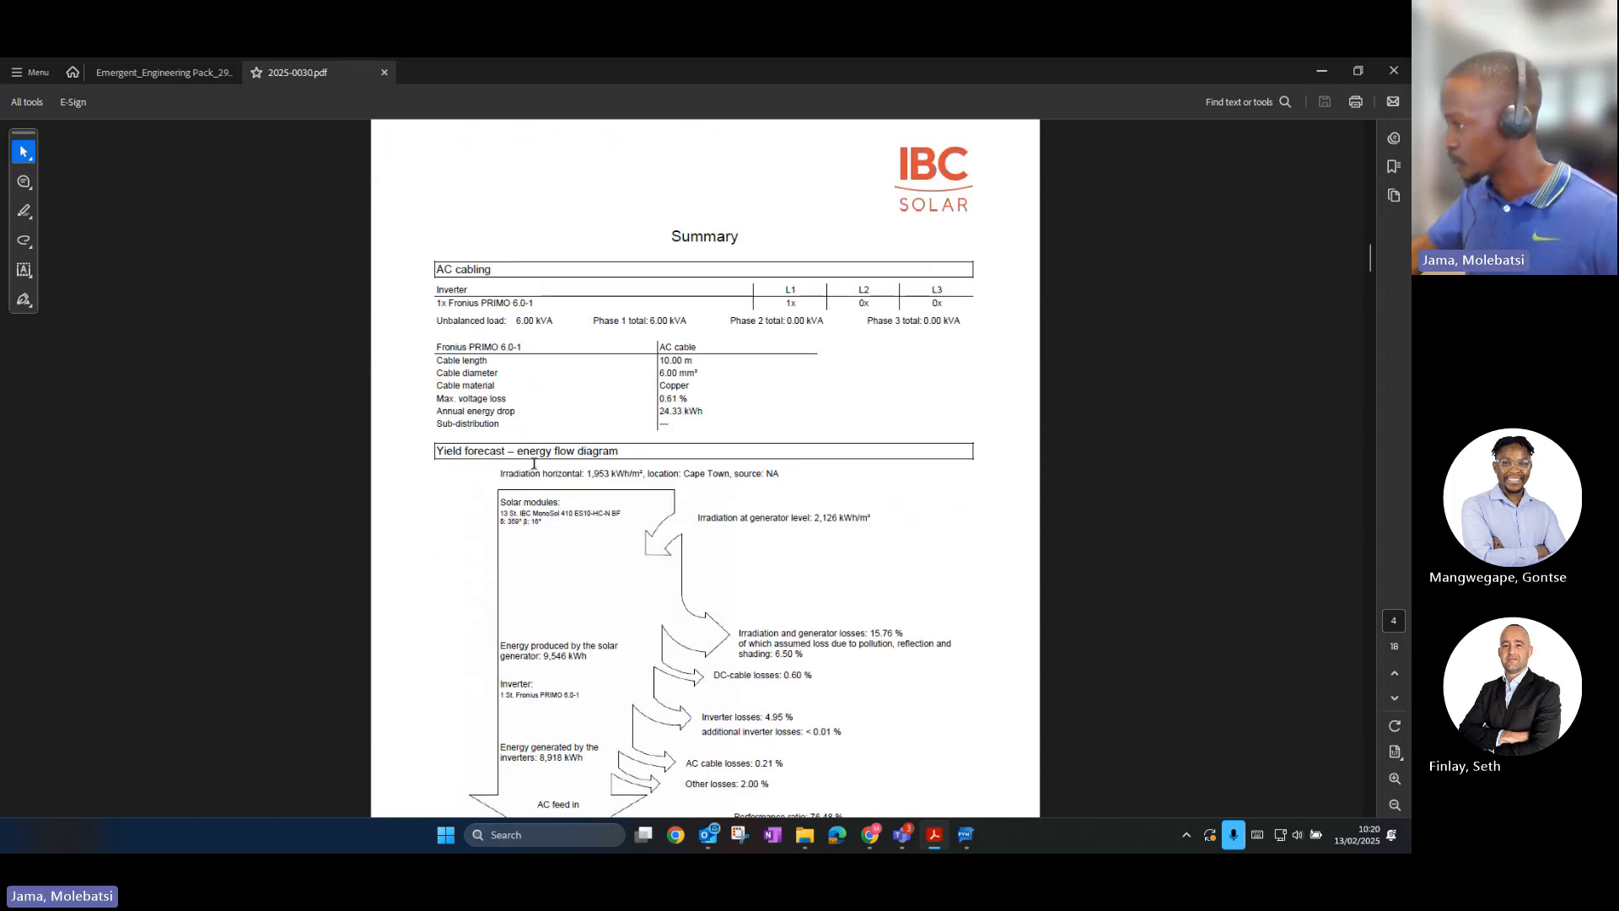
scroll(503, 534, "down", 3)
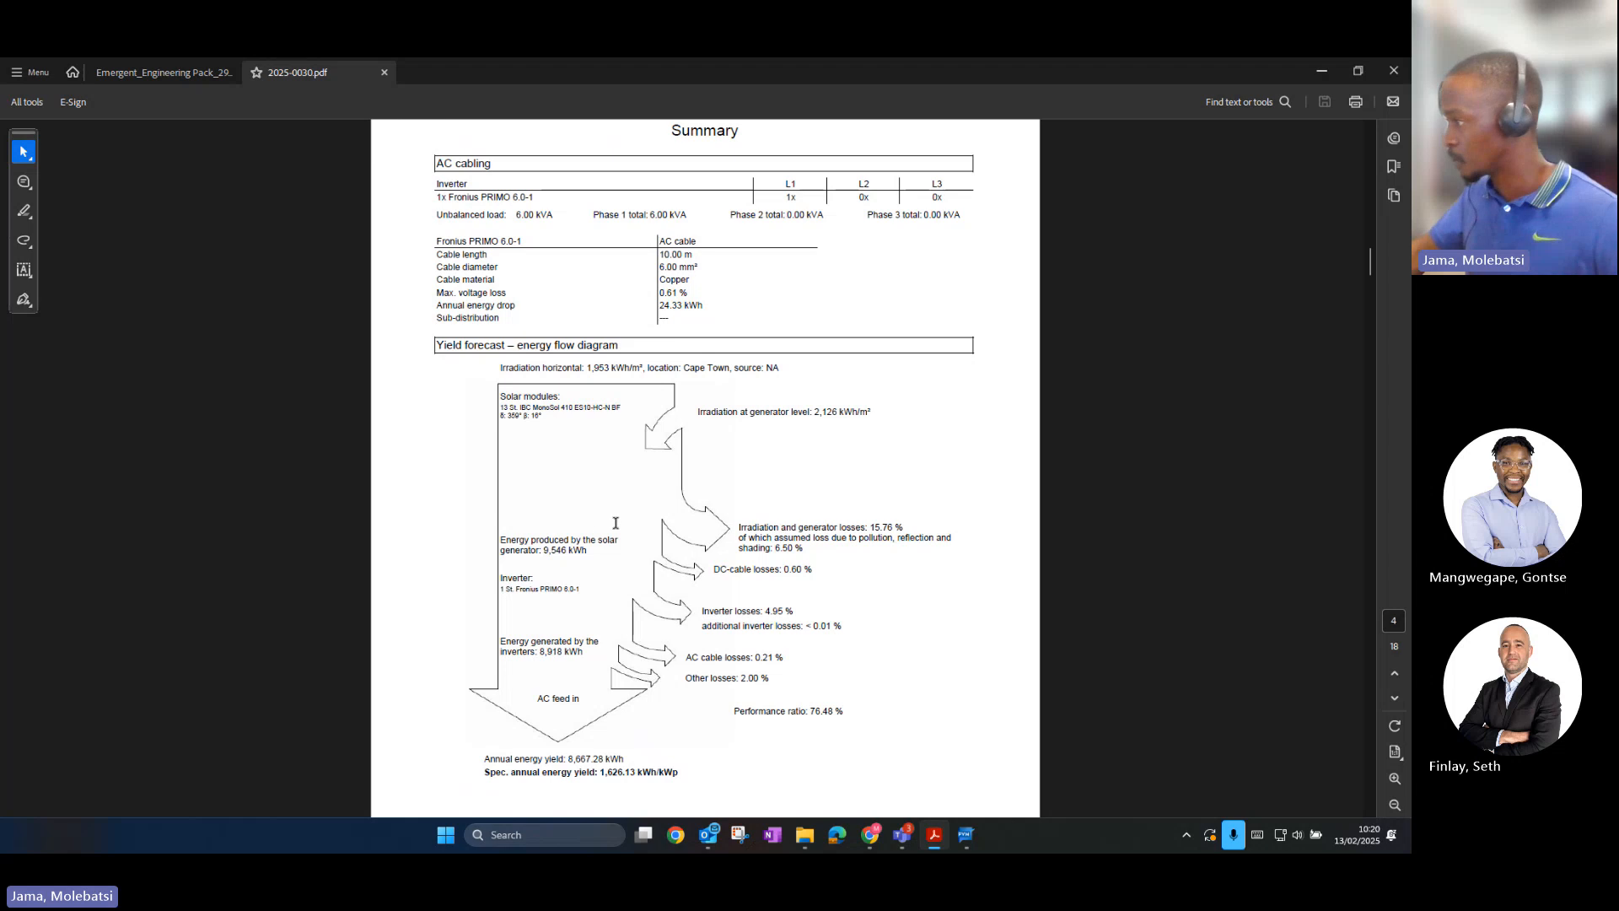
scroll(617, 608, "down", 1)
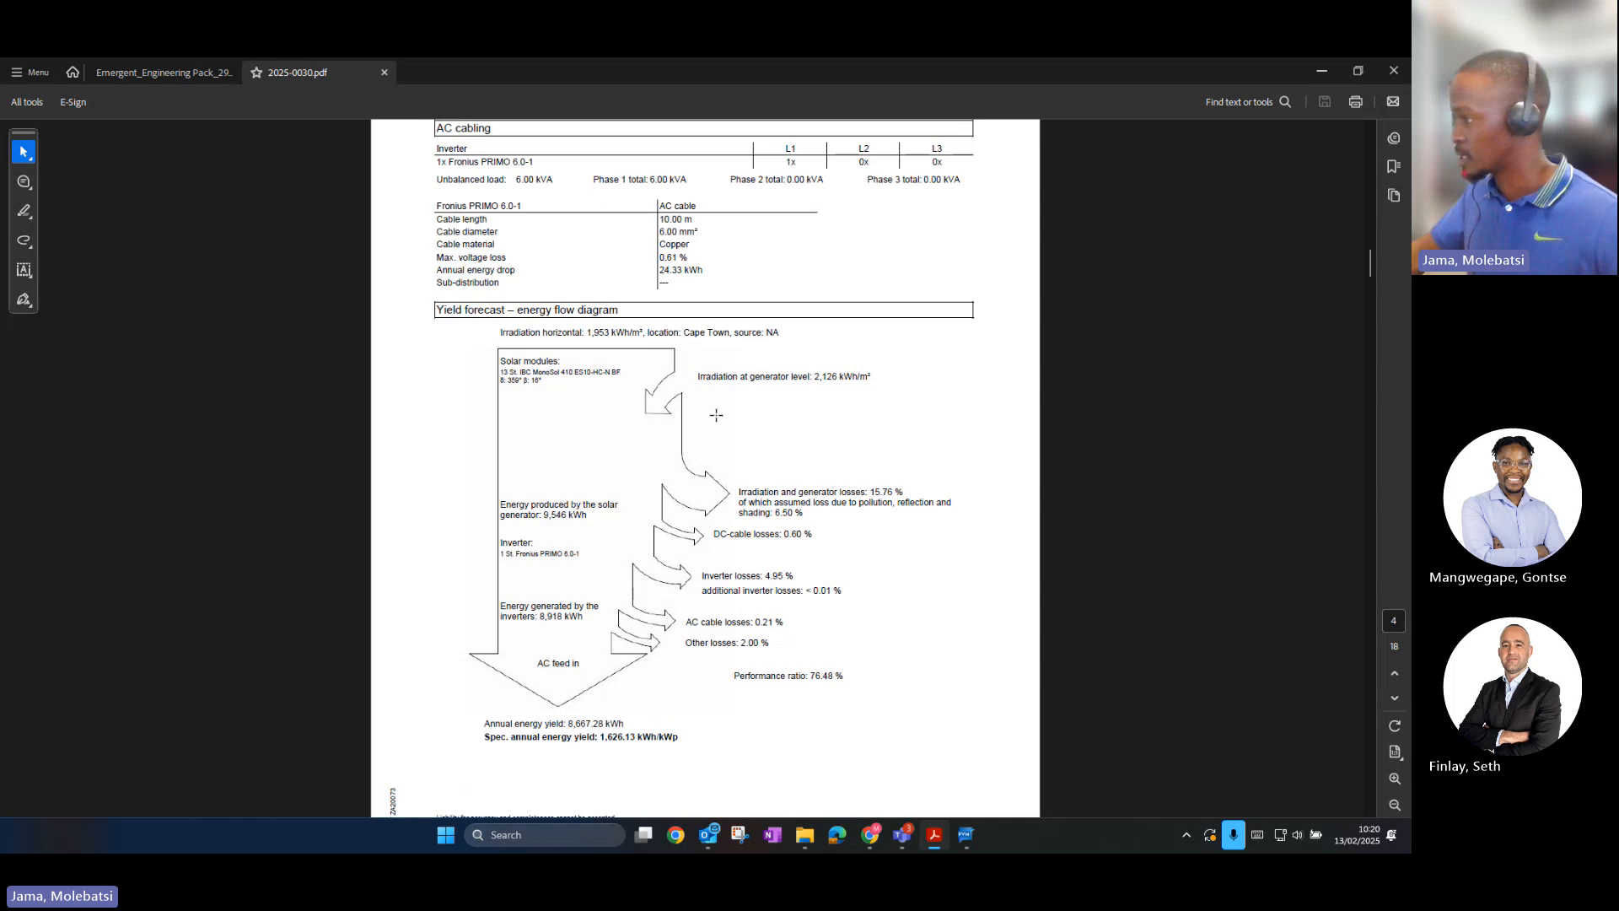
scroll(591, 592, "down", 4)
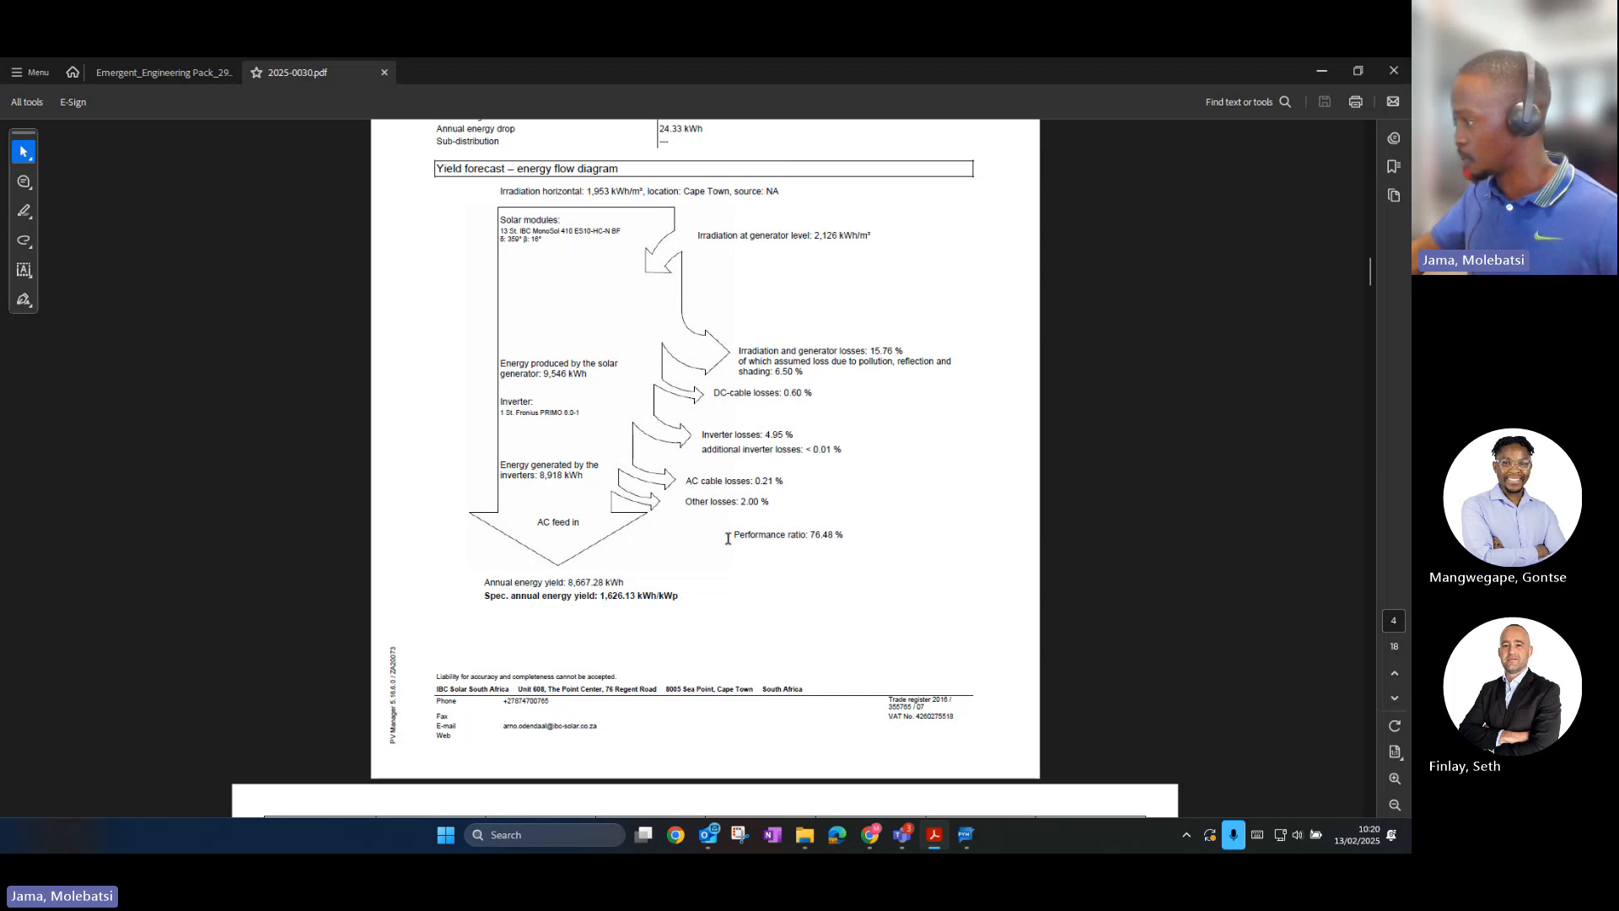
left_click_drag(728, 538, 845, 537)
left_click(782, 592)
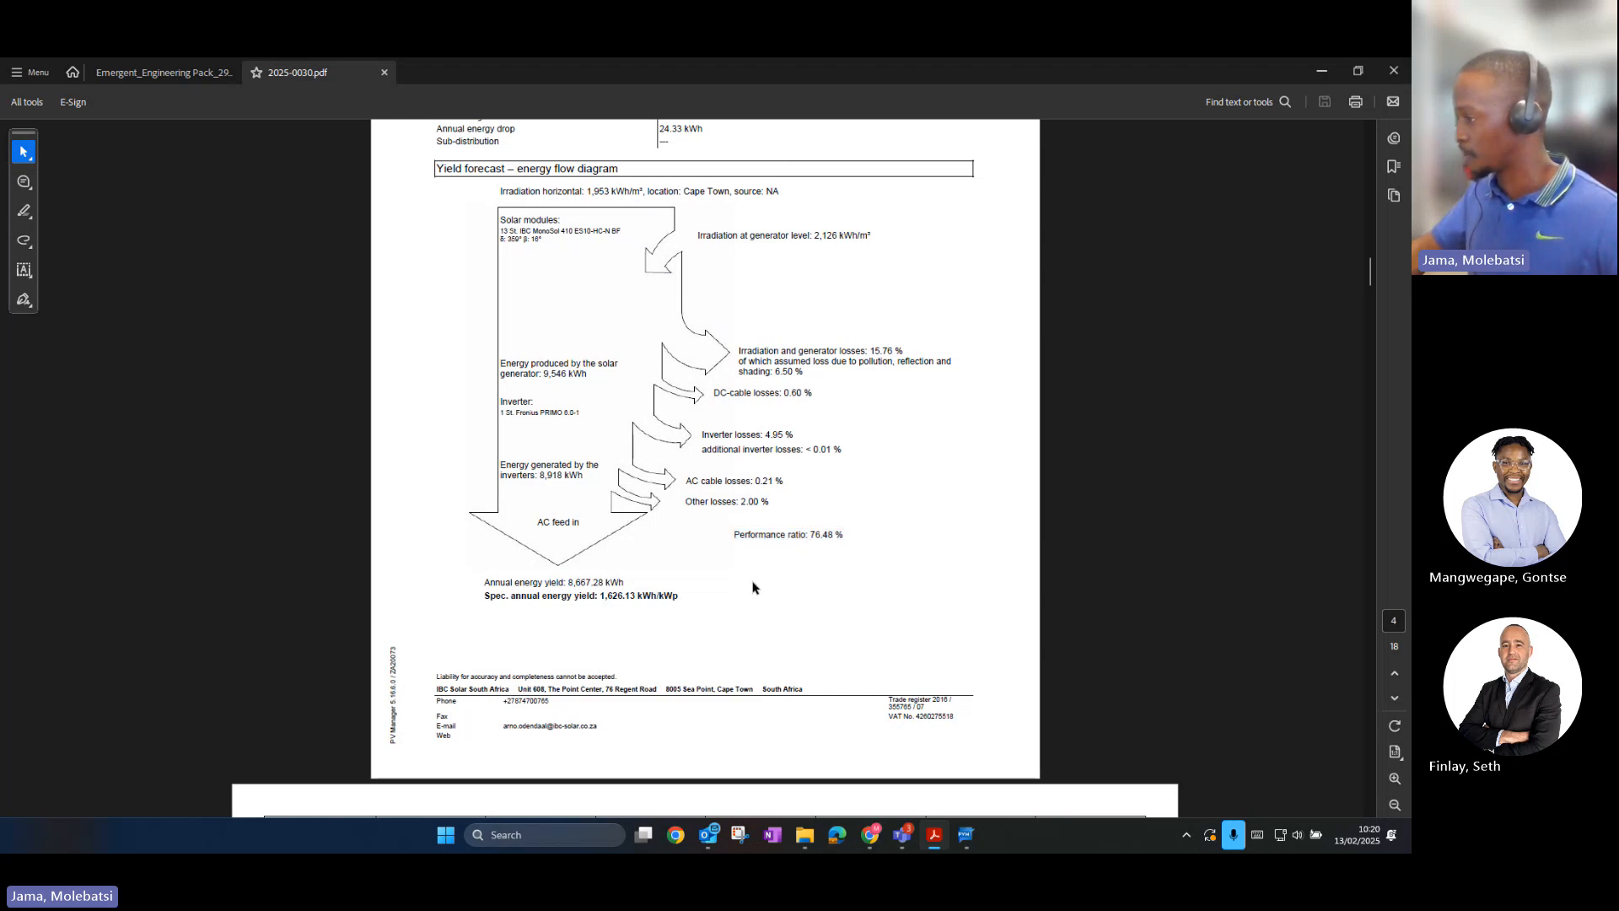
Step: Look through the planning view, module array, shading and mounting structure drawings in the PDF
scroll(531, 598, "down", 3)
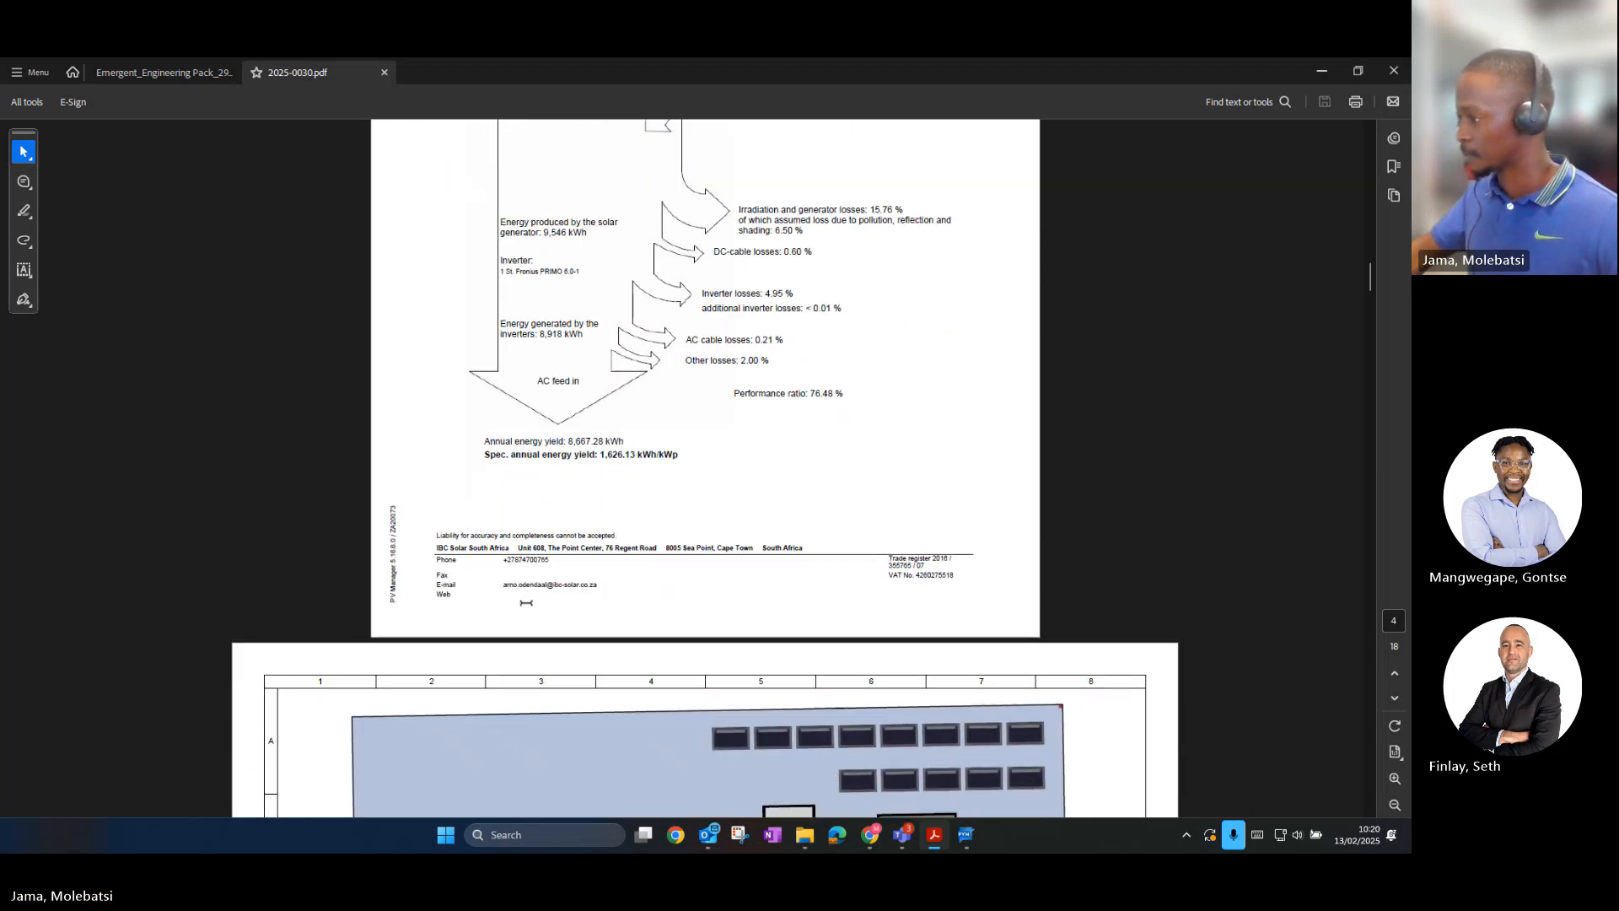
scroll(528, 601, "down", 8)
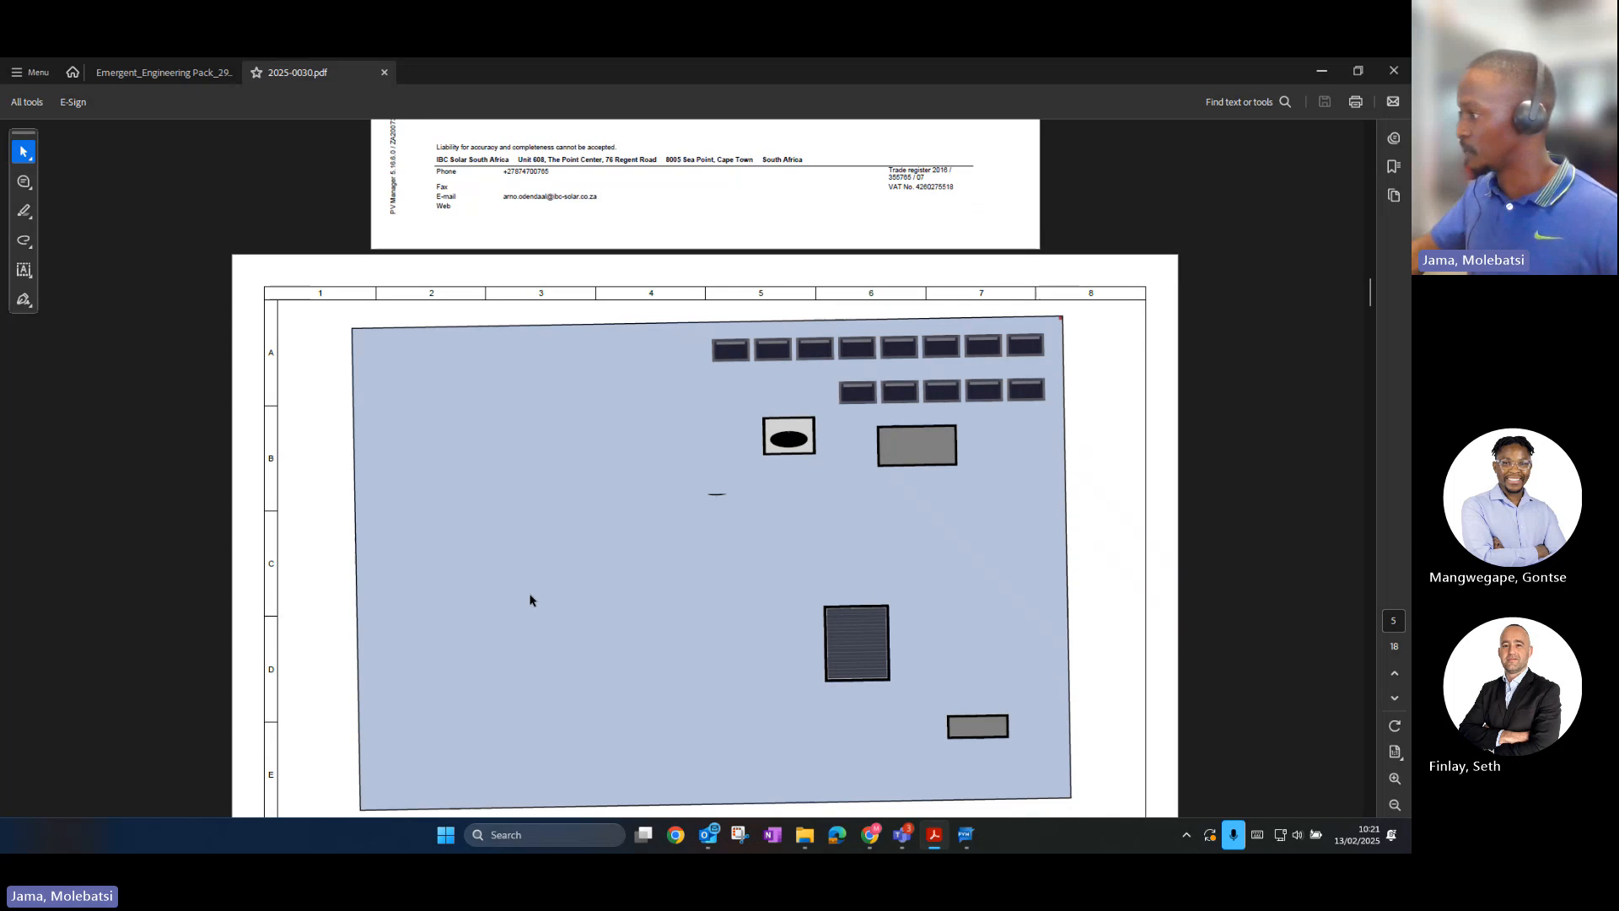
scroll(530, 600, "down", 2)
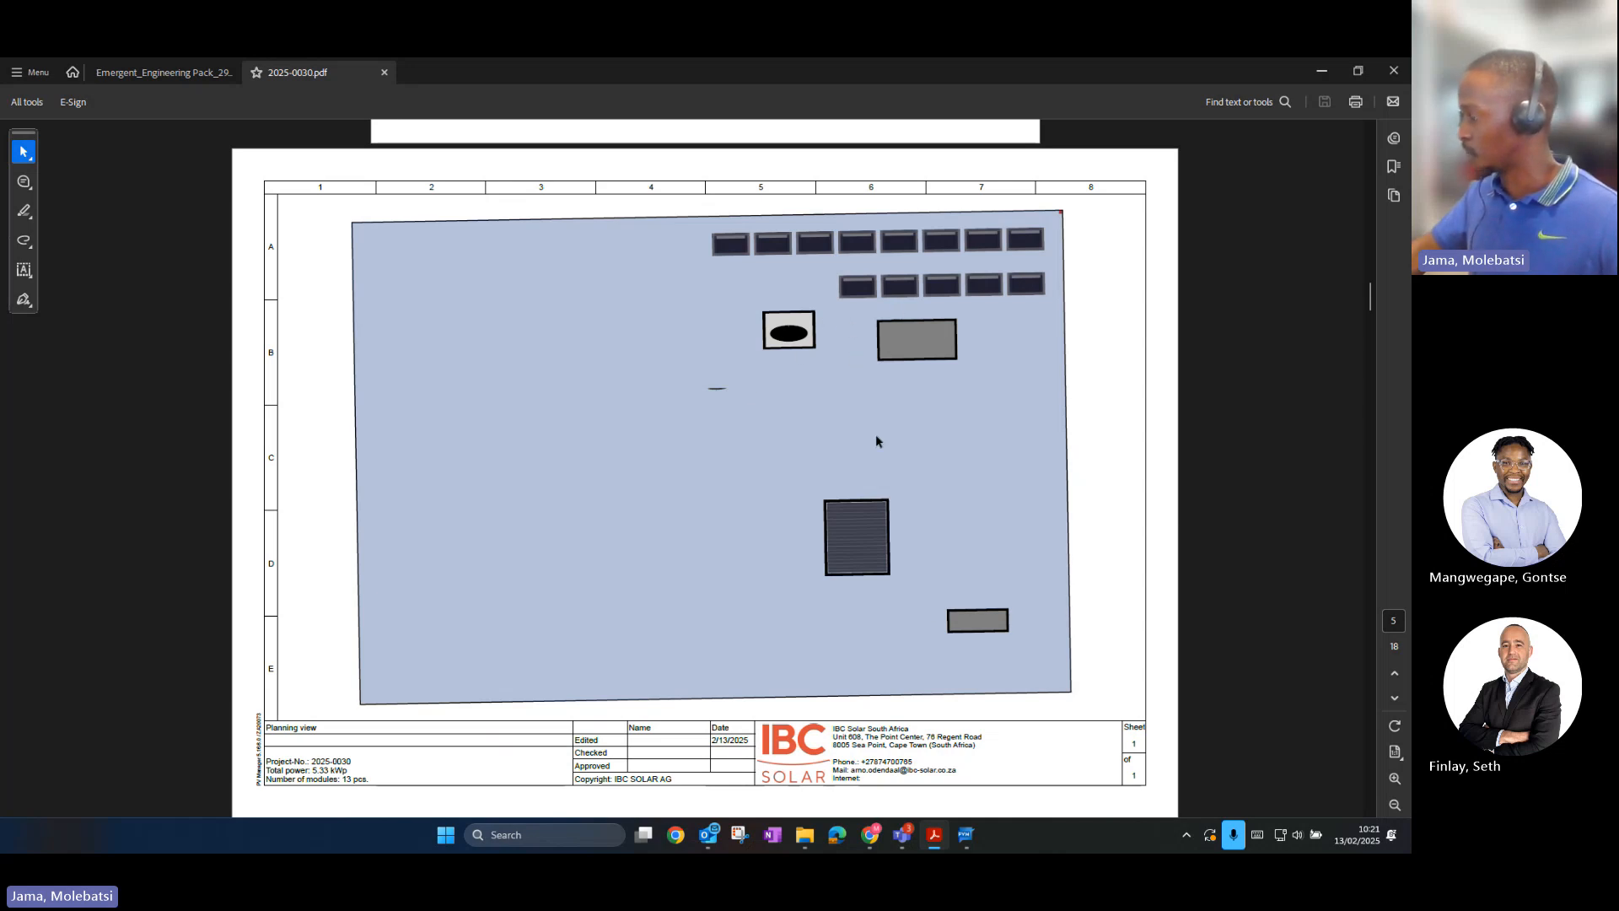
scroll(926, 559, "down", 10)
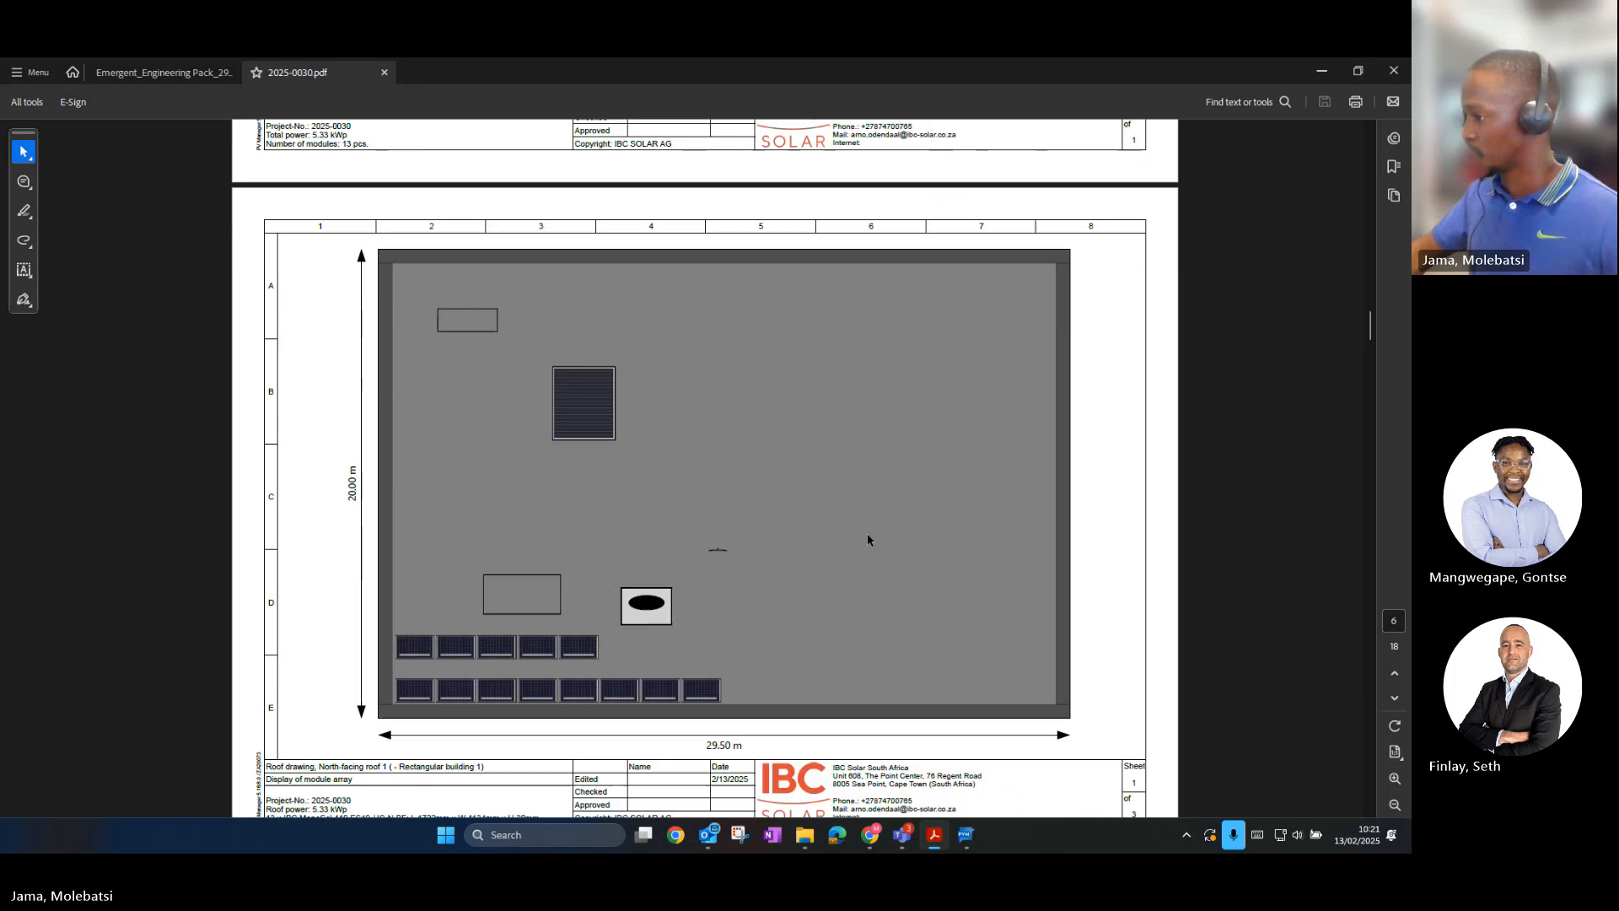
scroll(868, 535, "down", 5)
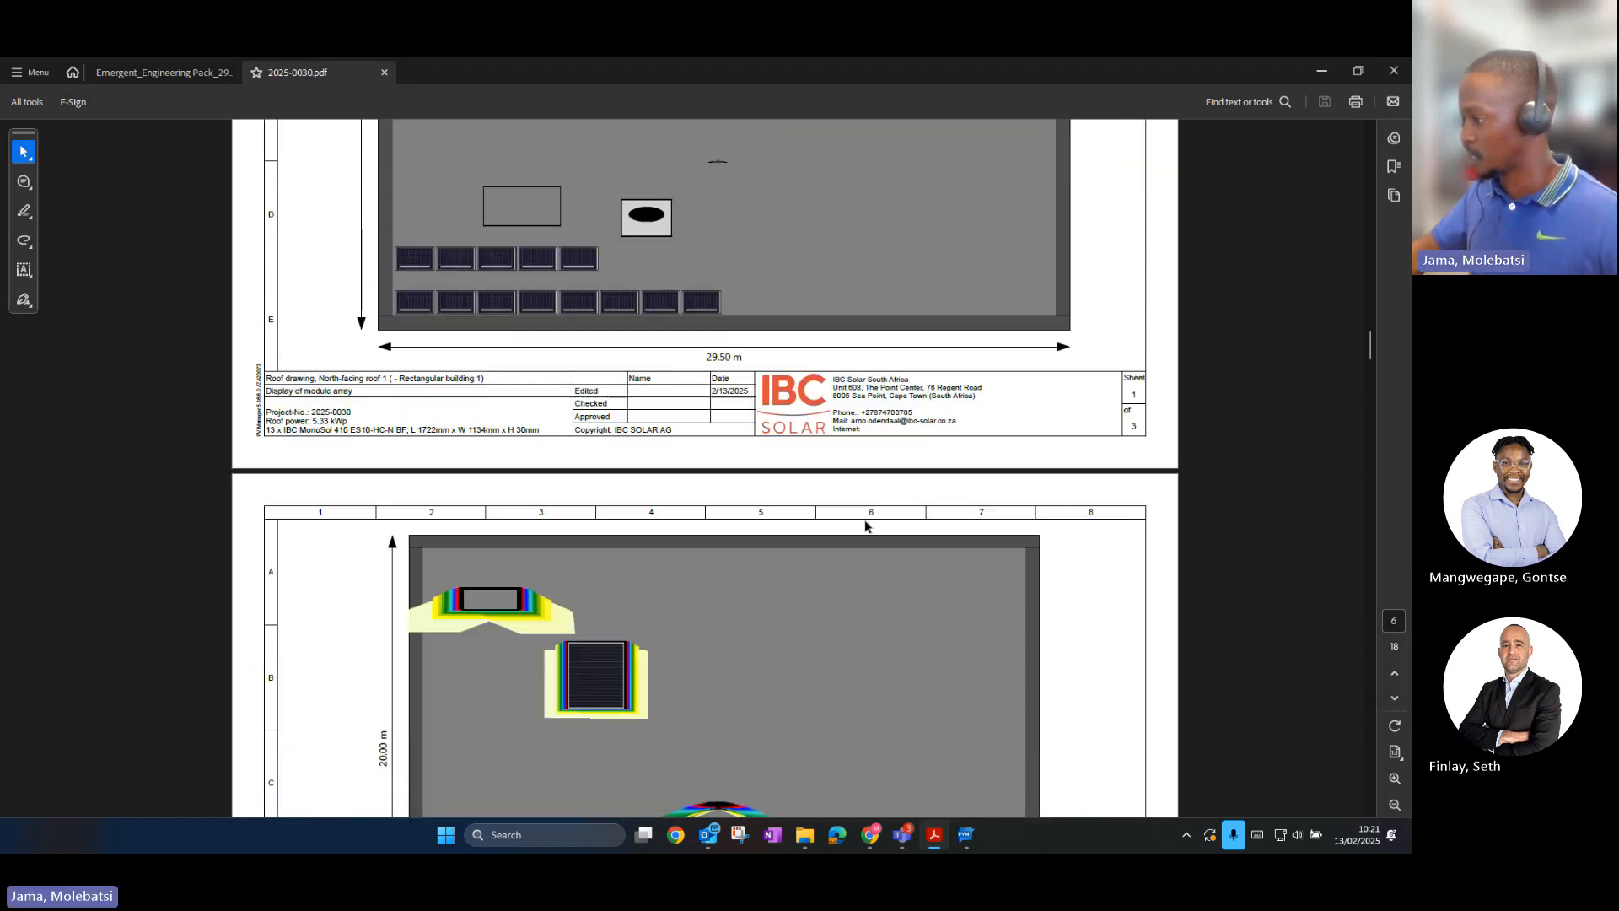
scroll(864, 521, "down", 5)
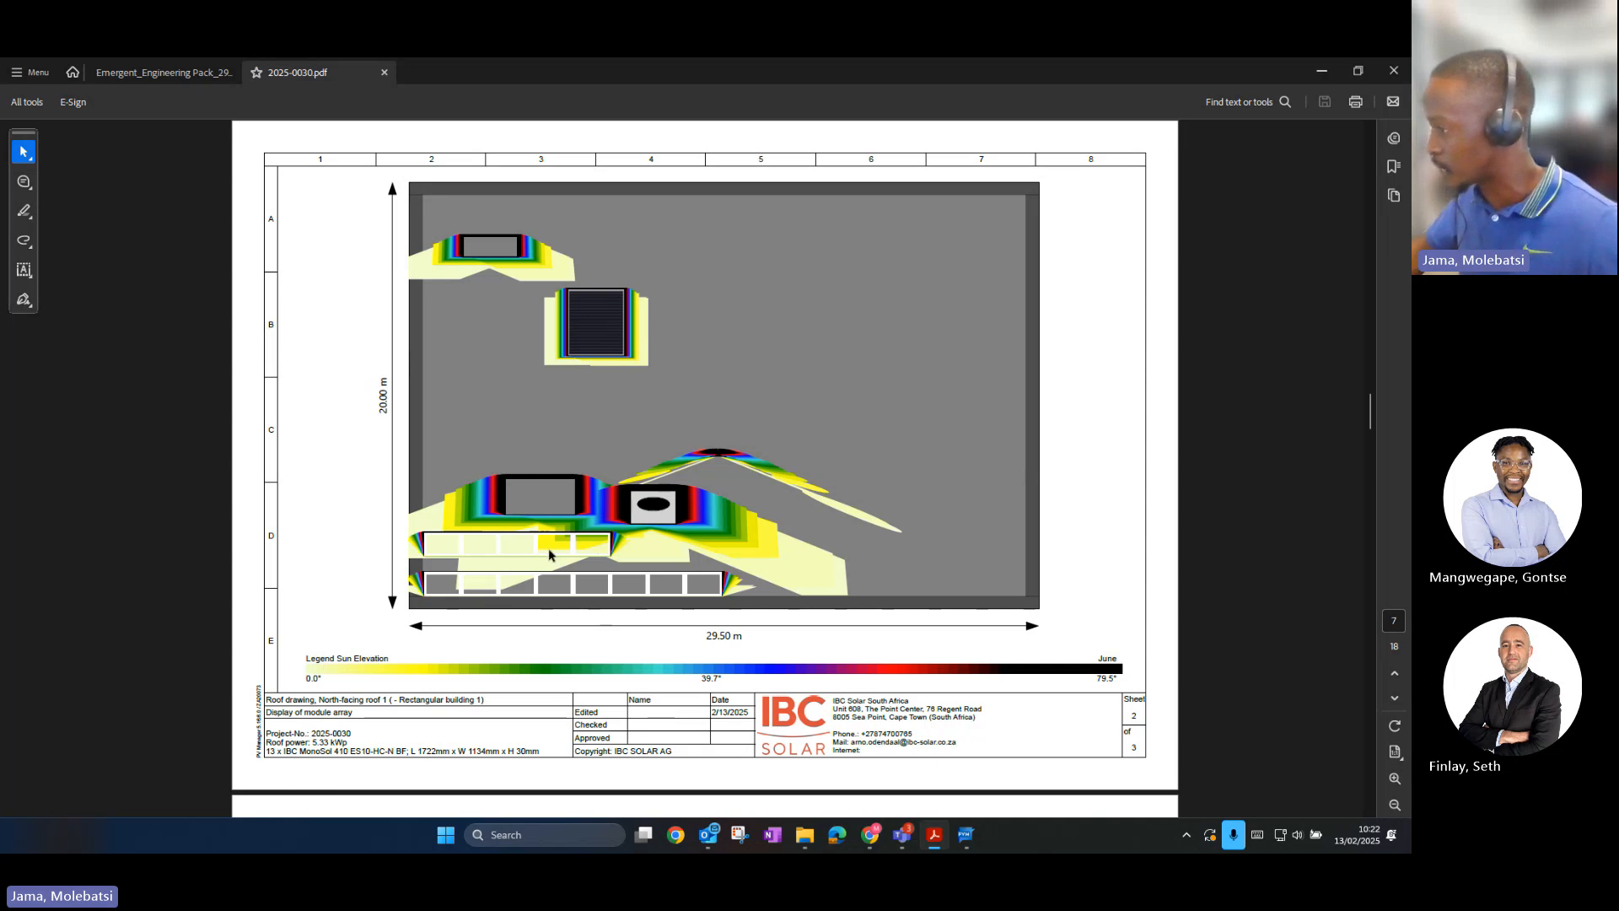
scroll(542, 566, "down", 1)
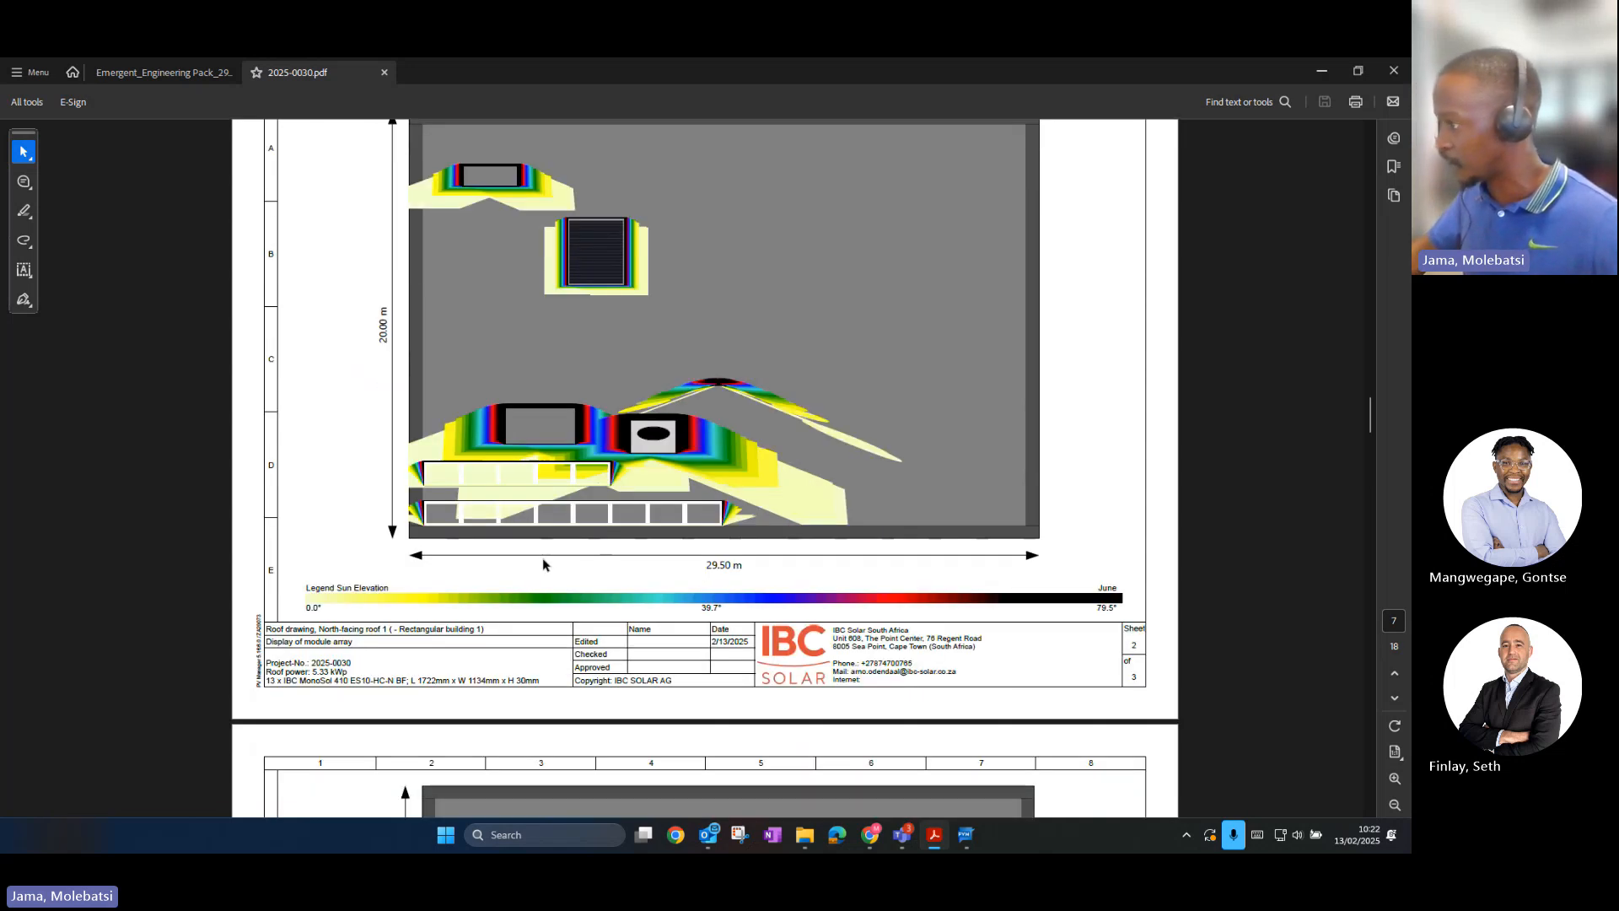
scroll(558, 526, "down", 7)
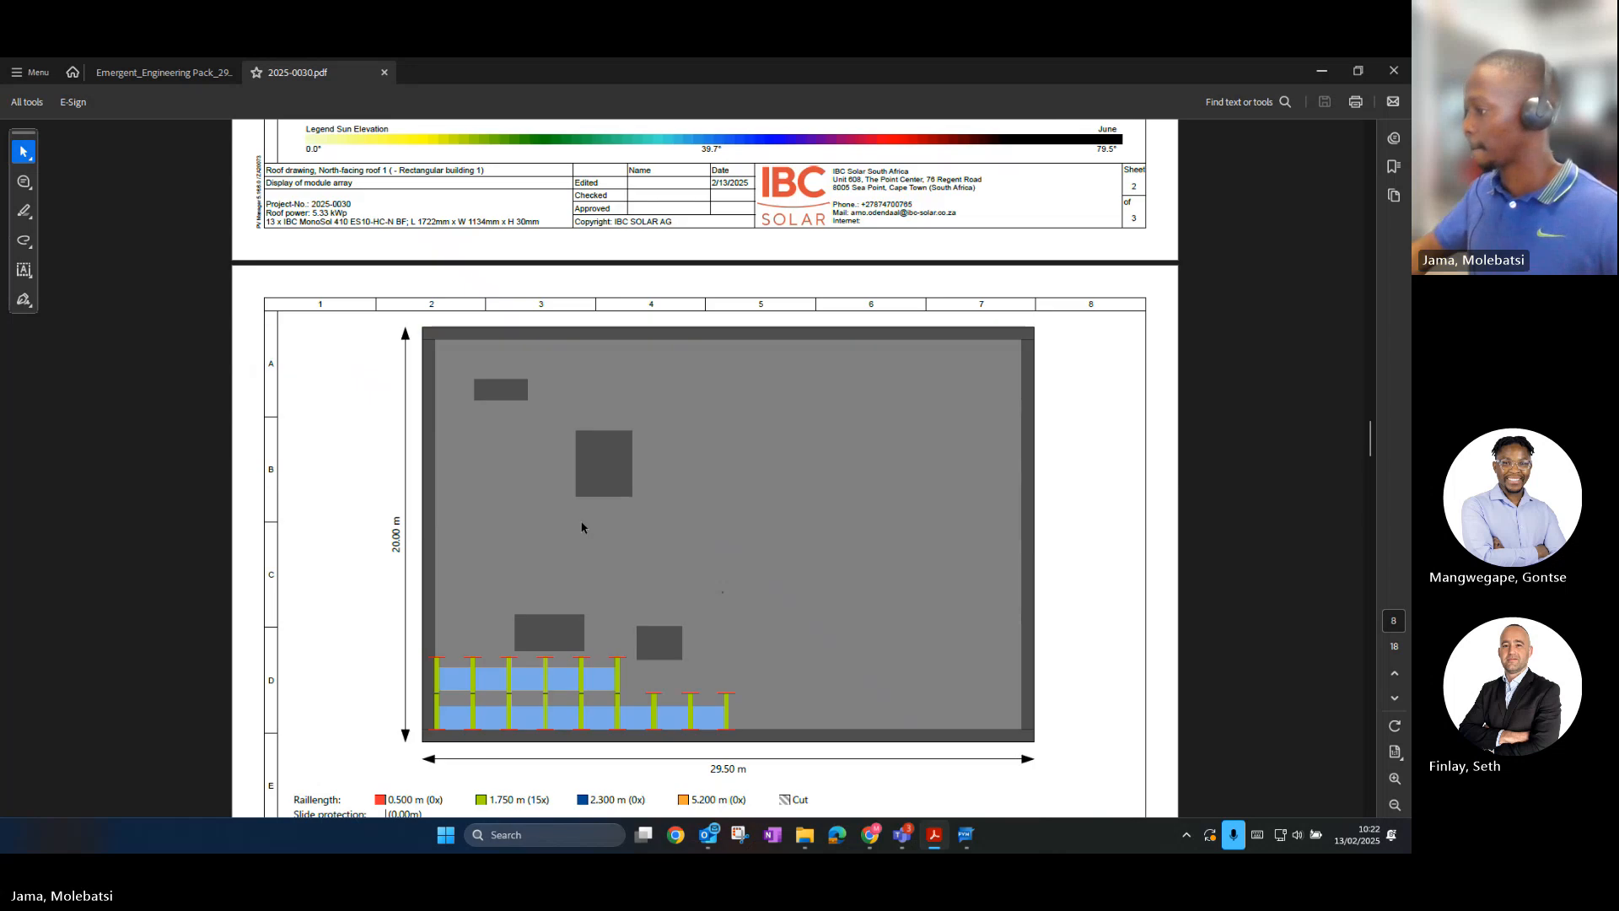
Step: Skim the mounting structure drawing and the static report pages covering location, building data, load assumptions and ballast tables
scroll(581, 528, "down", 2)
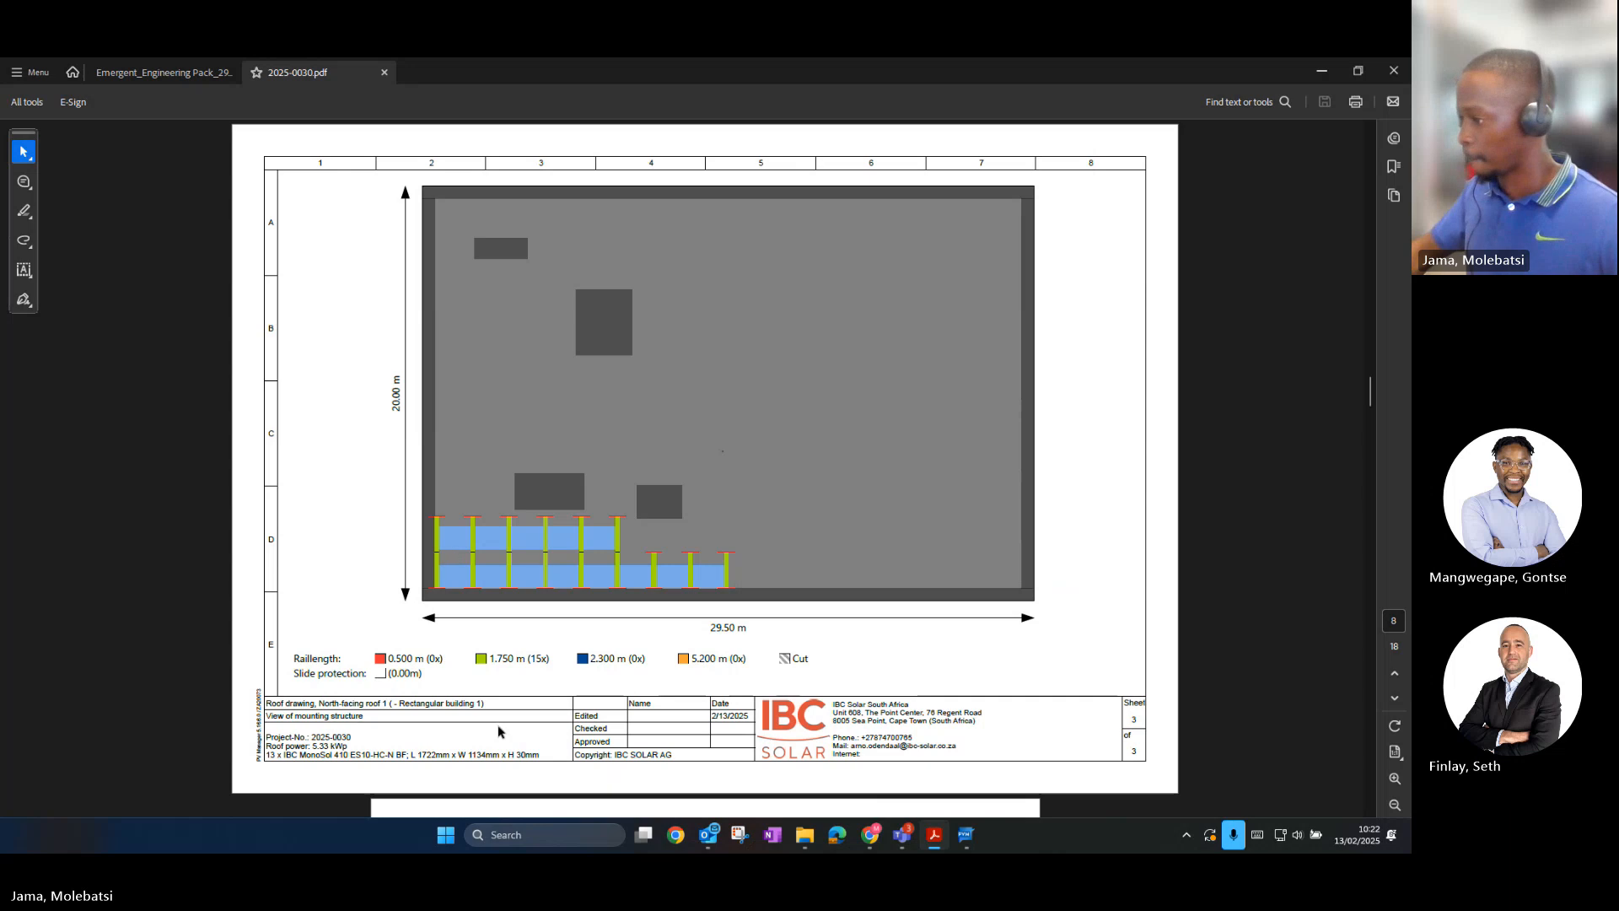
scroll(498, 721, "down", 10)
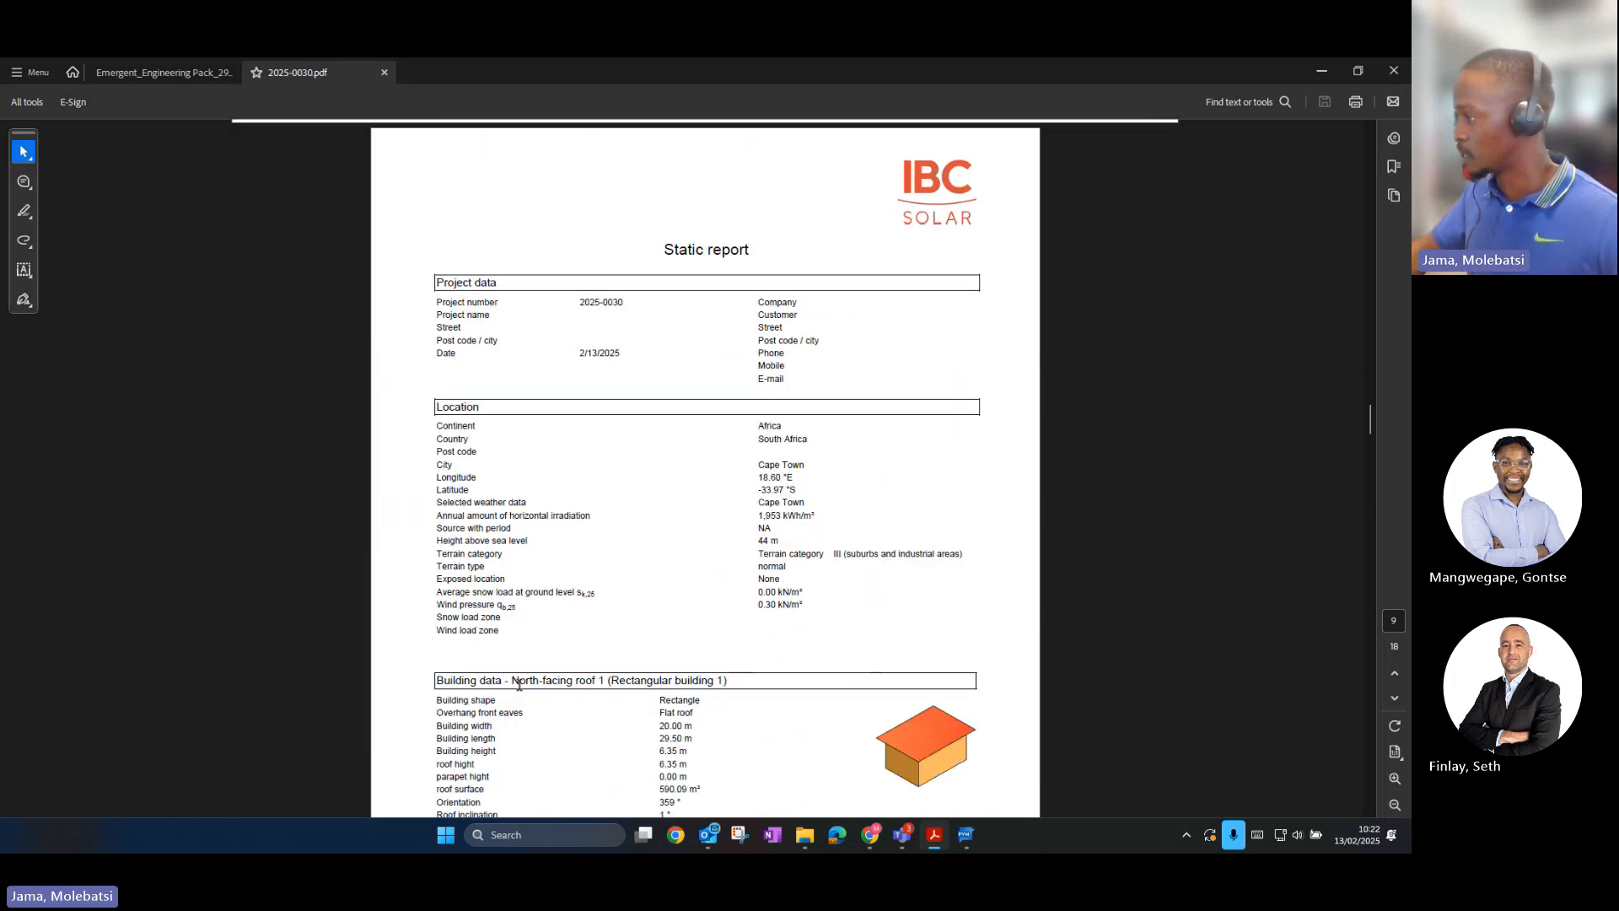
scroll(523, 688, "down", 12)
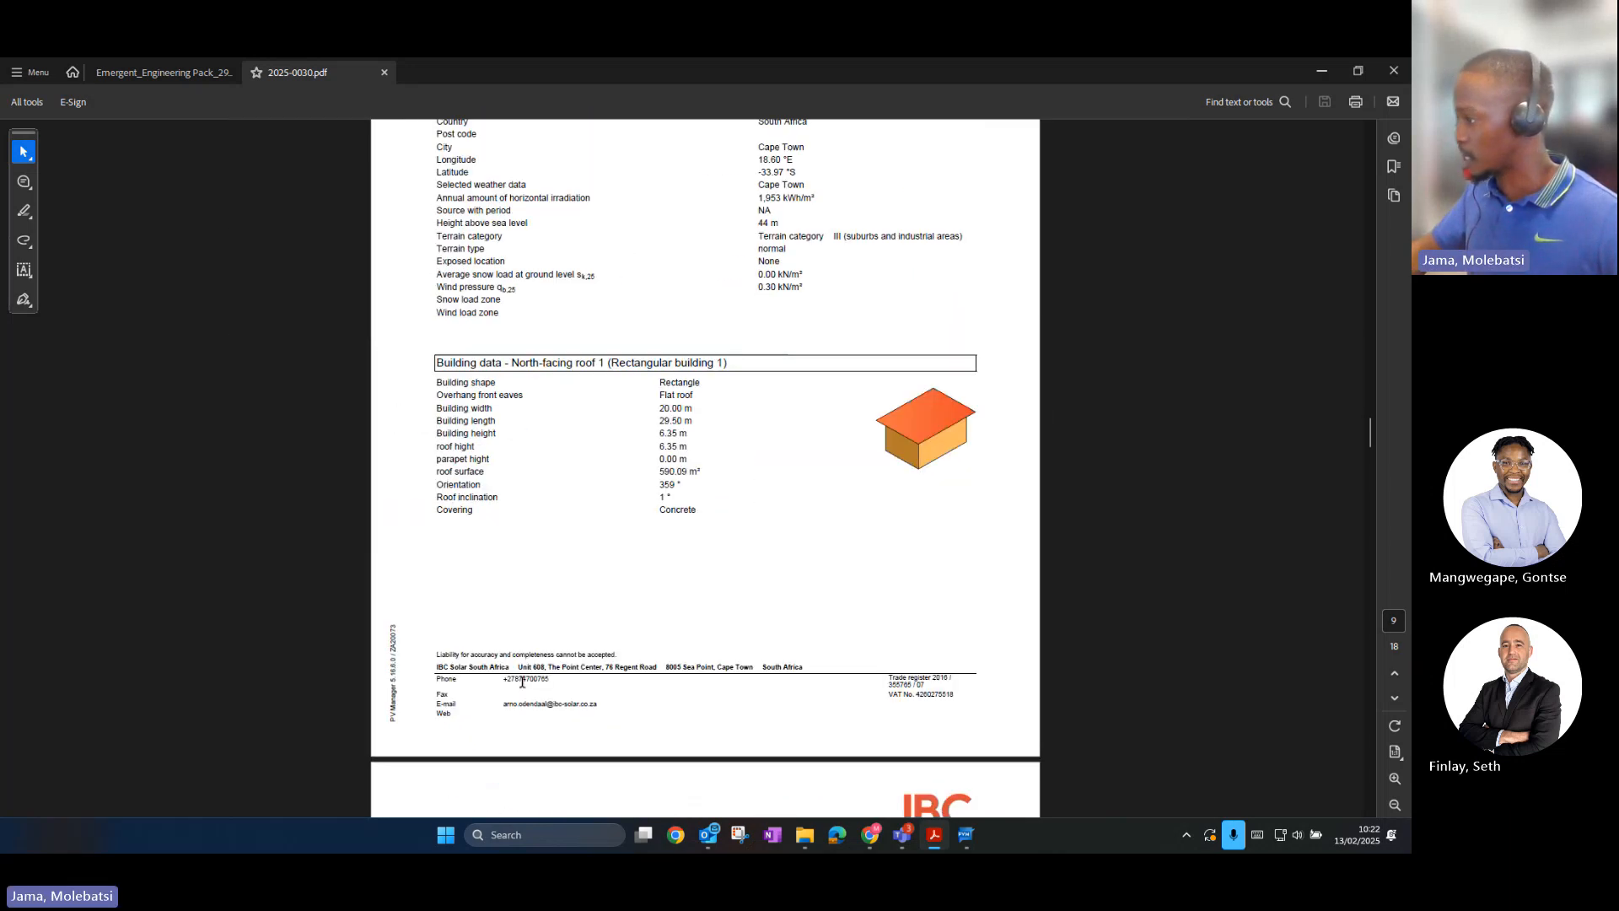
scroll(613, 657, "down", 10)
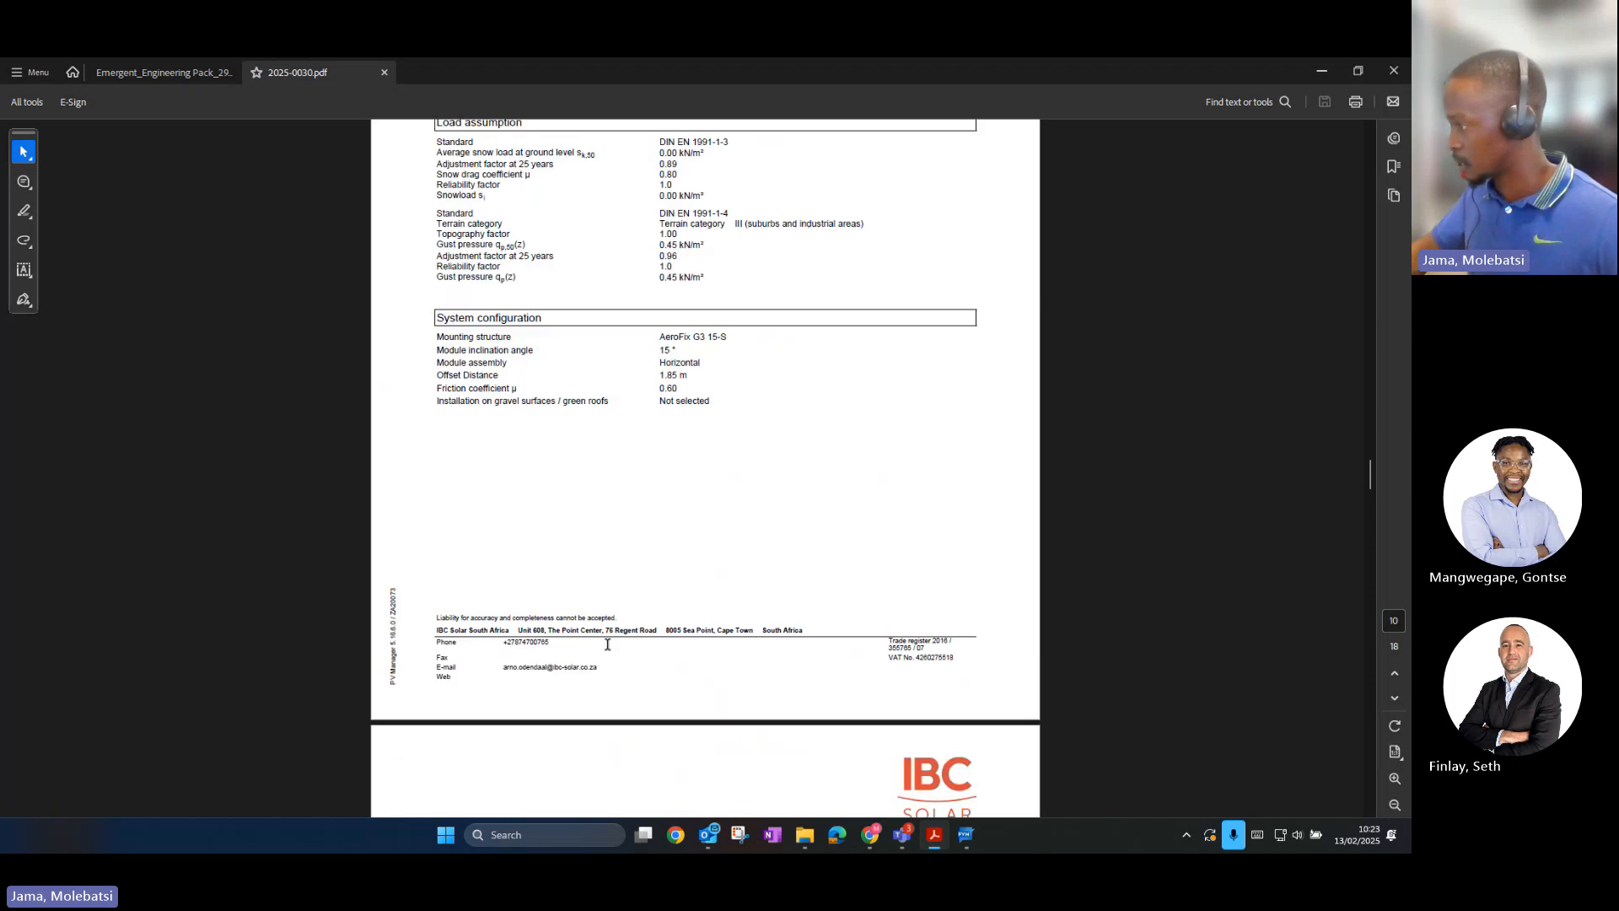
scroll(608, 650, "down", 2)
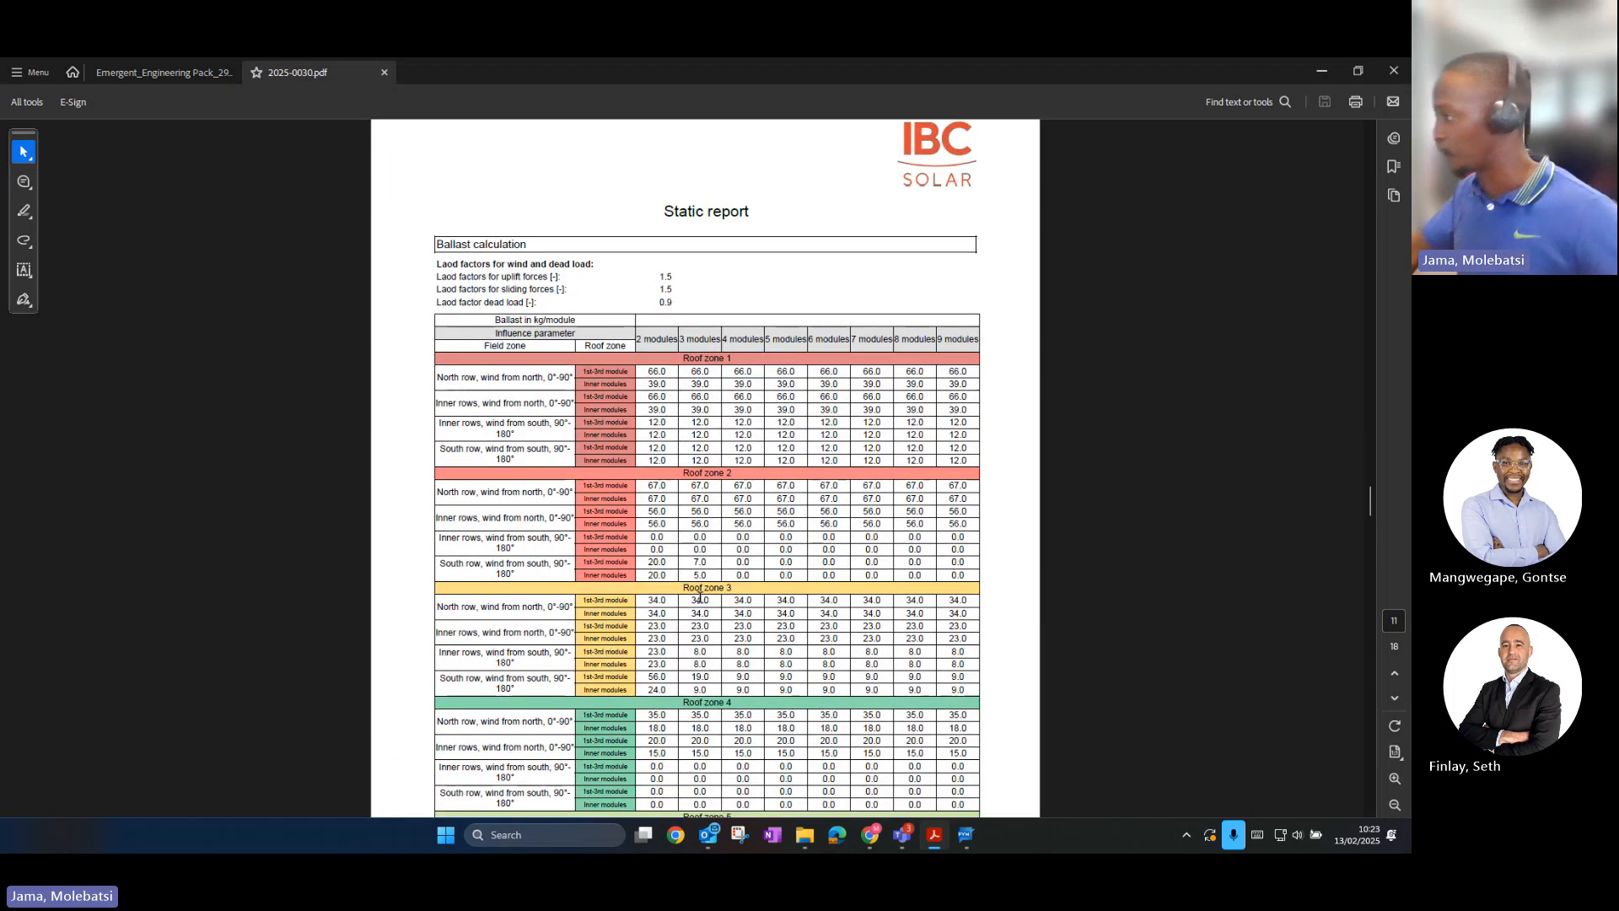
scroll(690, 557, "down", 15)
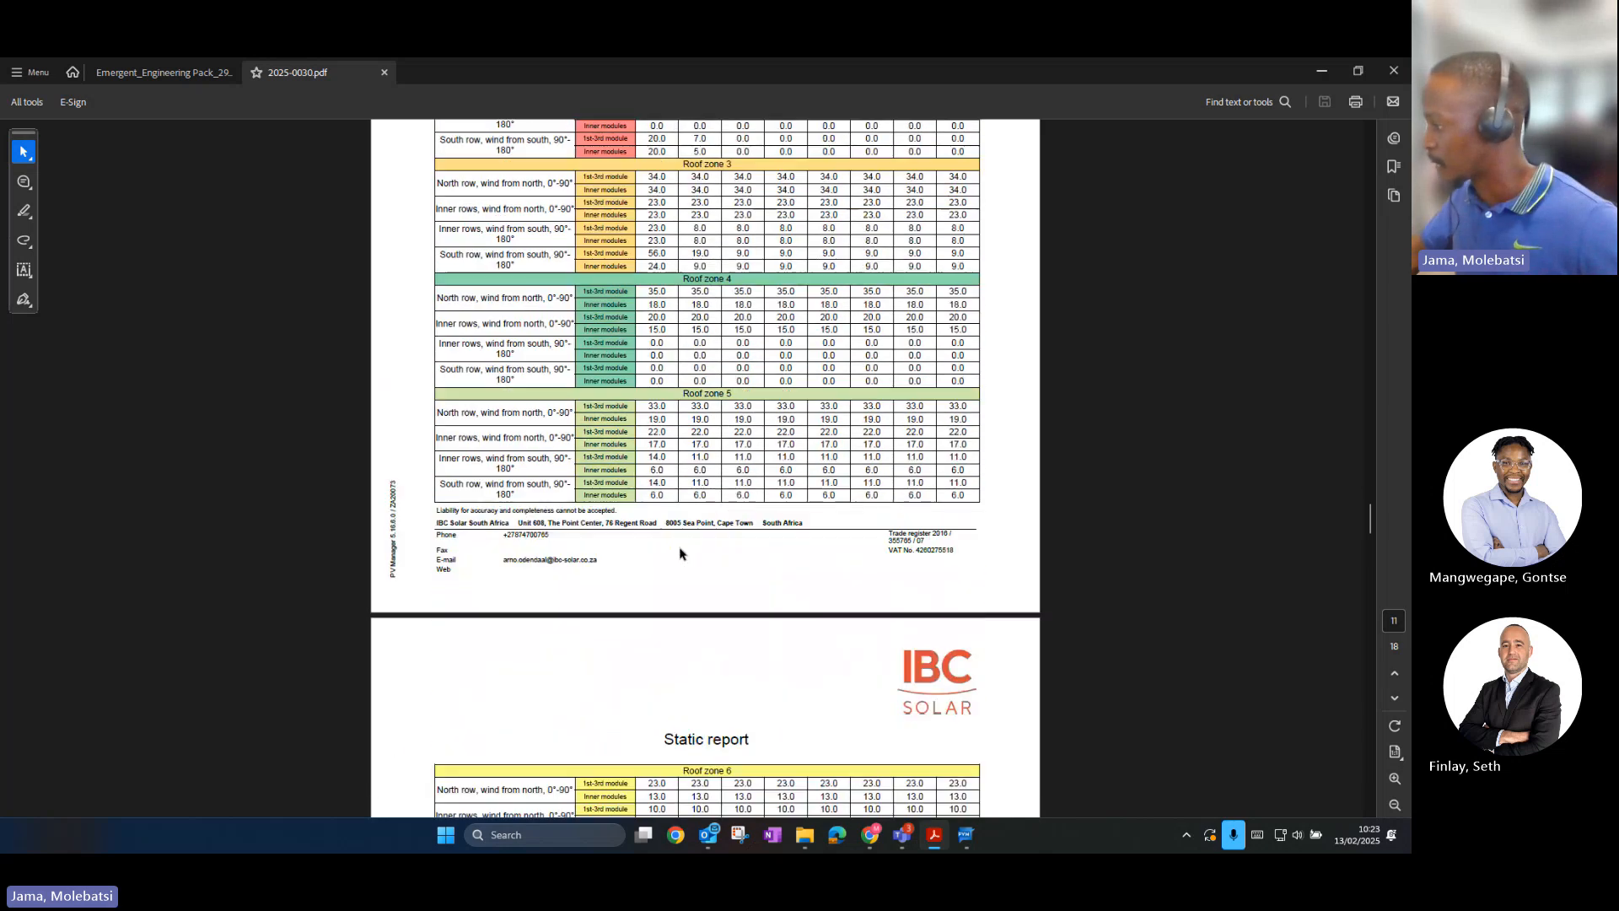
scroll(679, 554, "down", 20)
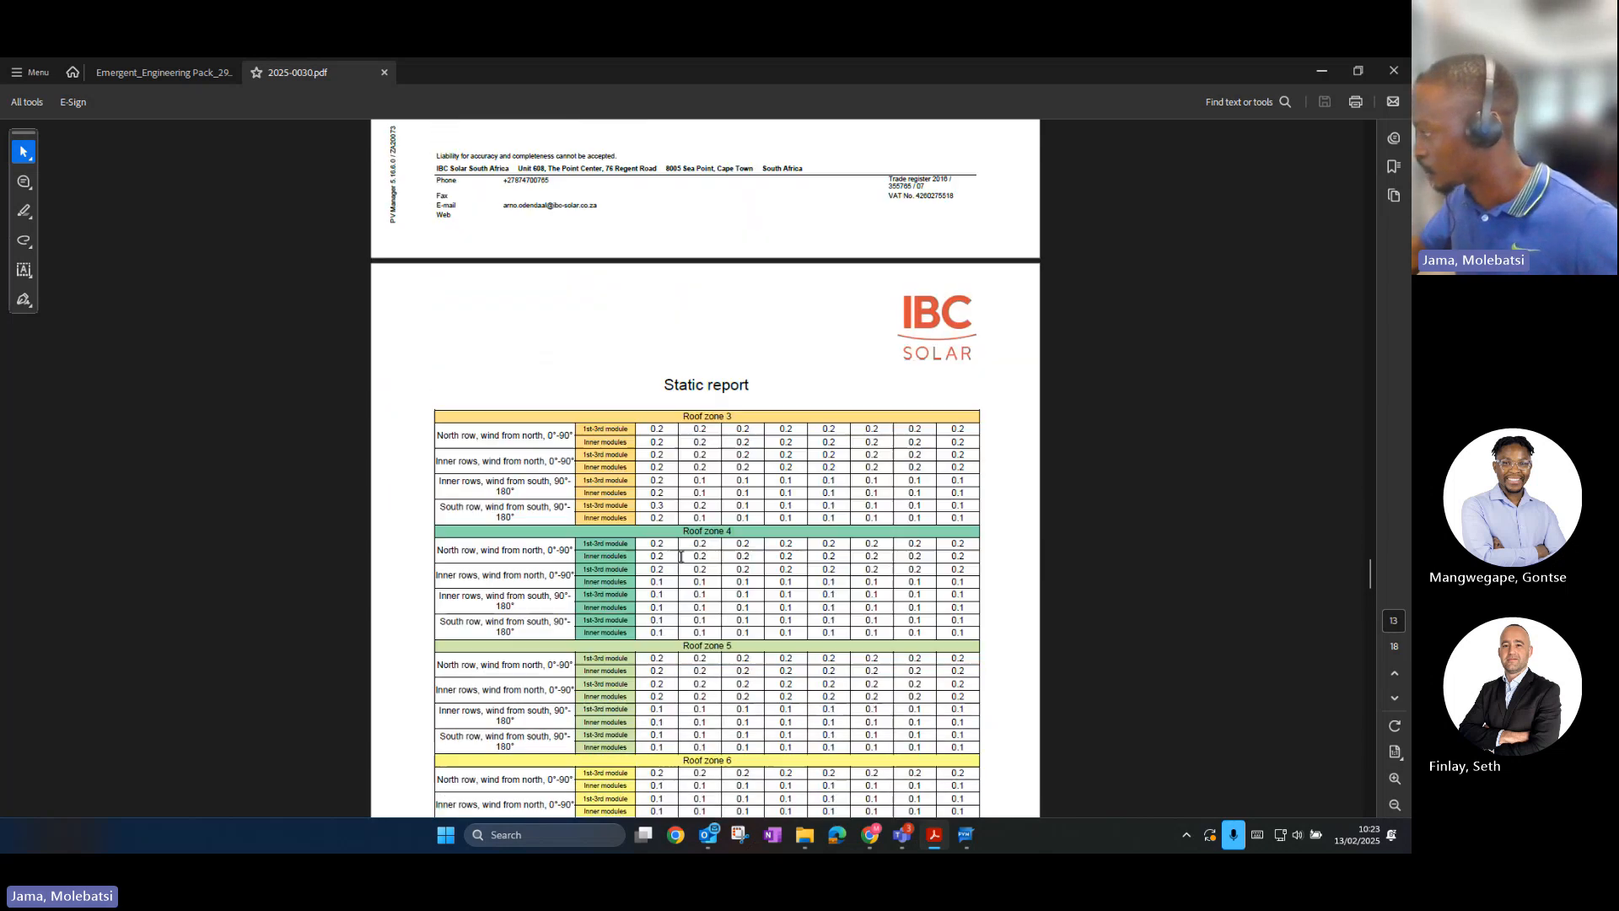
scroll(774, 550, "down", 15)
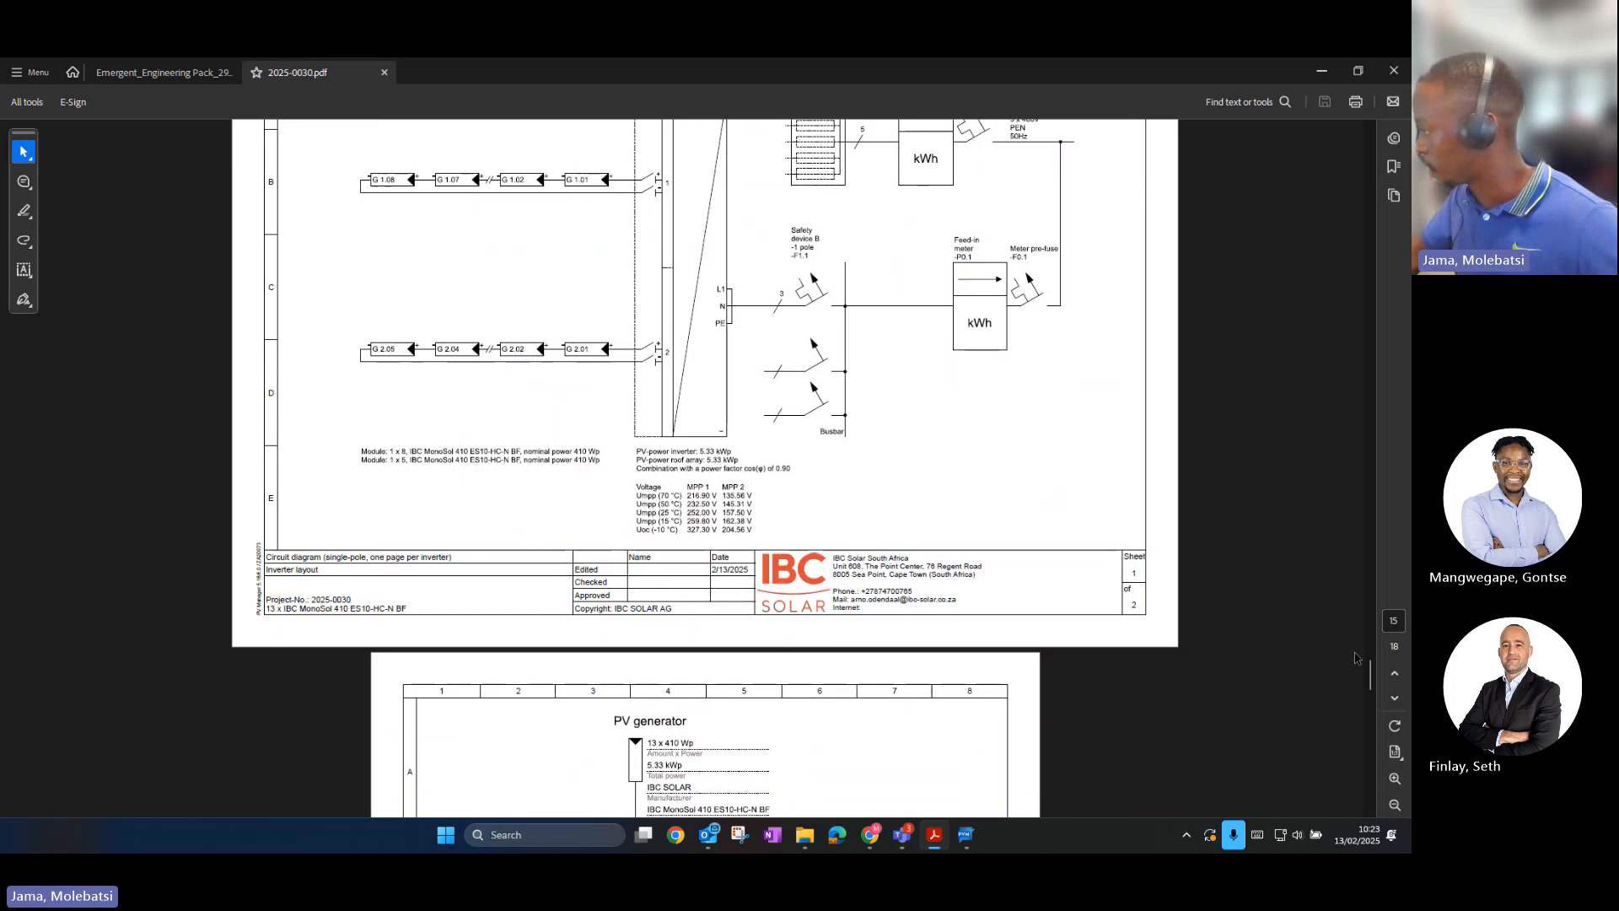
Step: Return through the static report to the building data for North-facing roof 1
left_click_drag(1372, 674, 1364, 719)
scroll(825, 611, "up", 20)
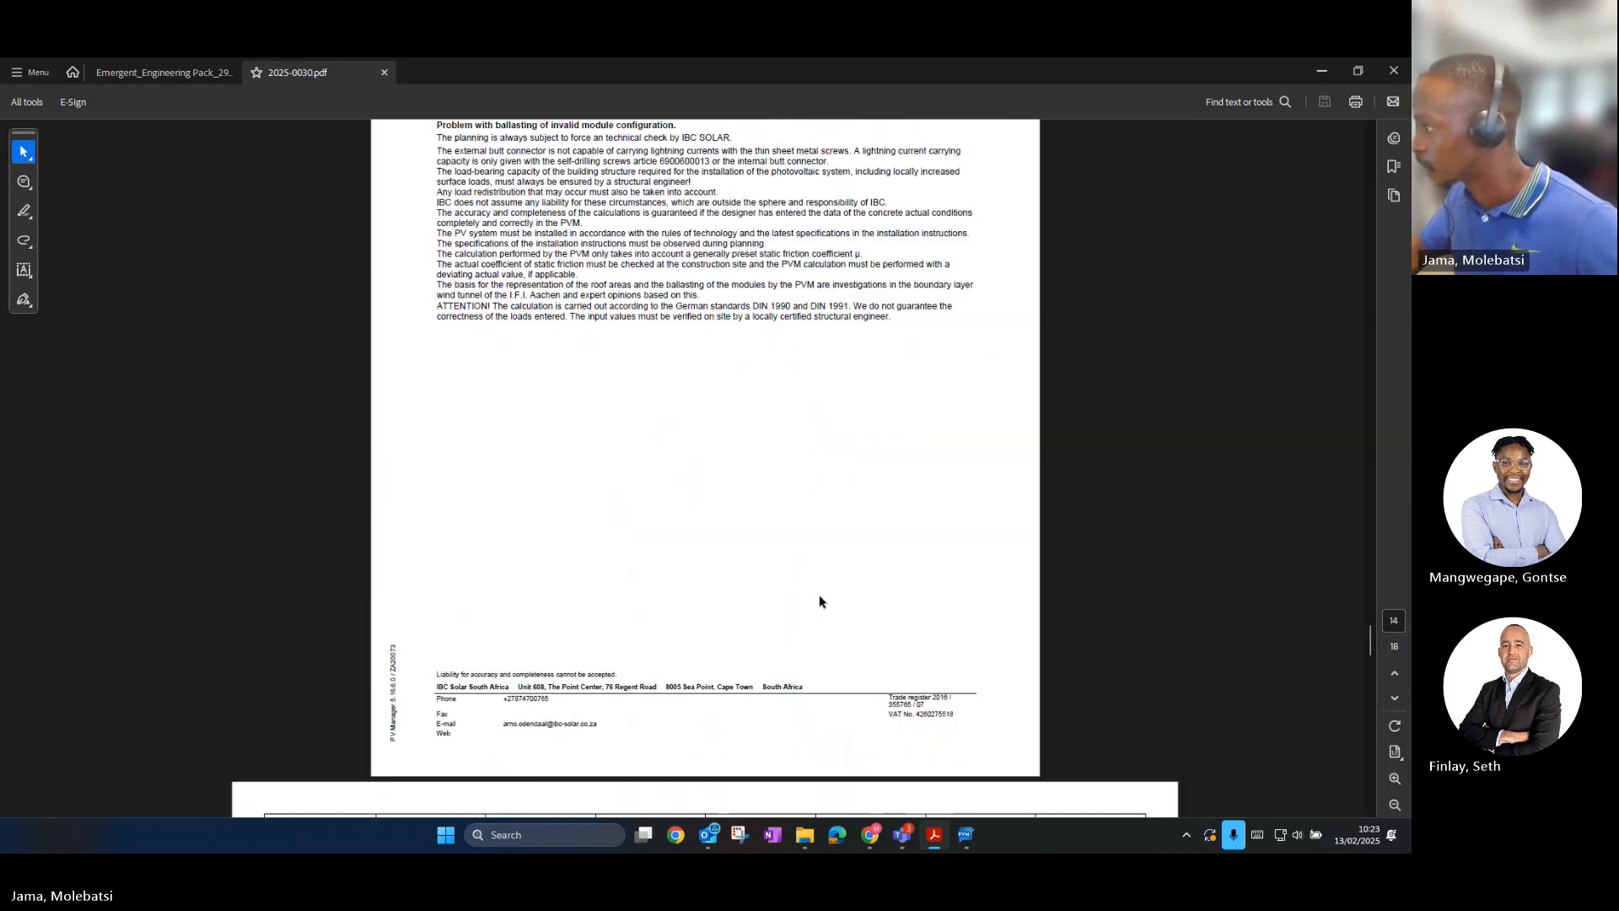
scroll(819, 572, "up", 20)
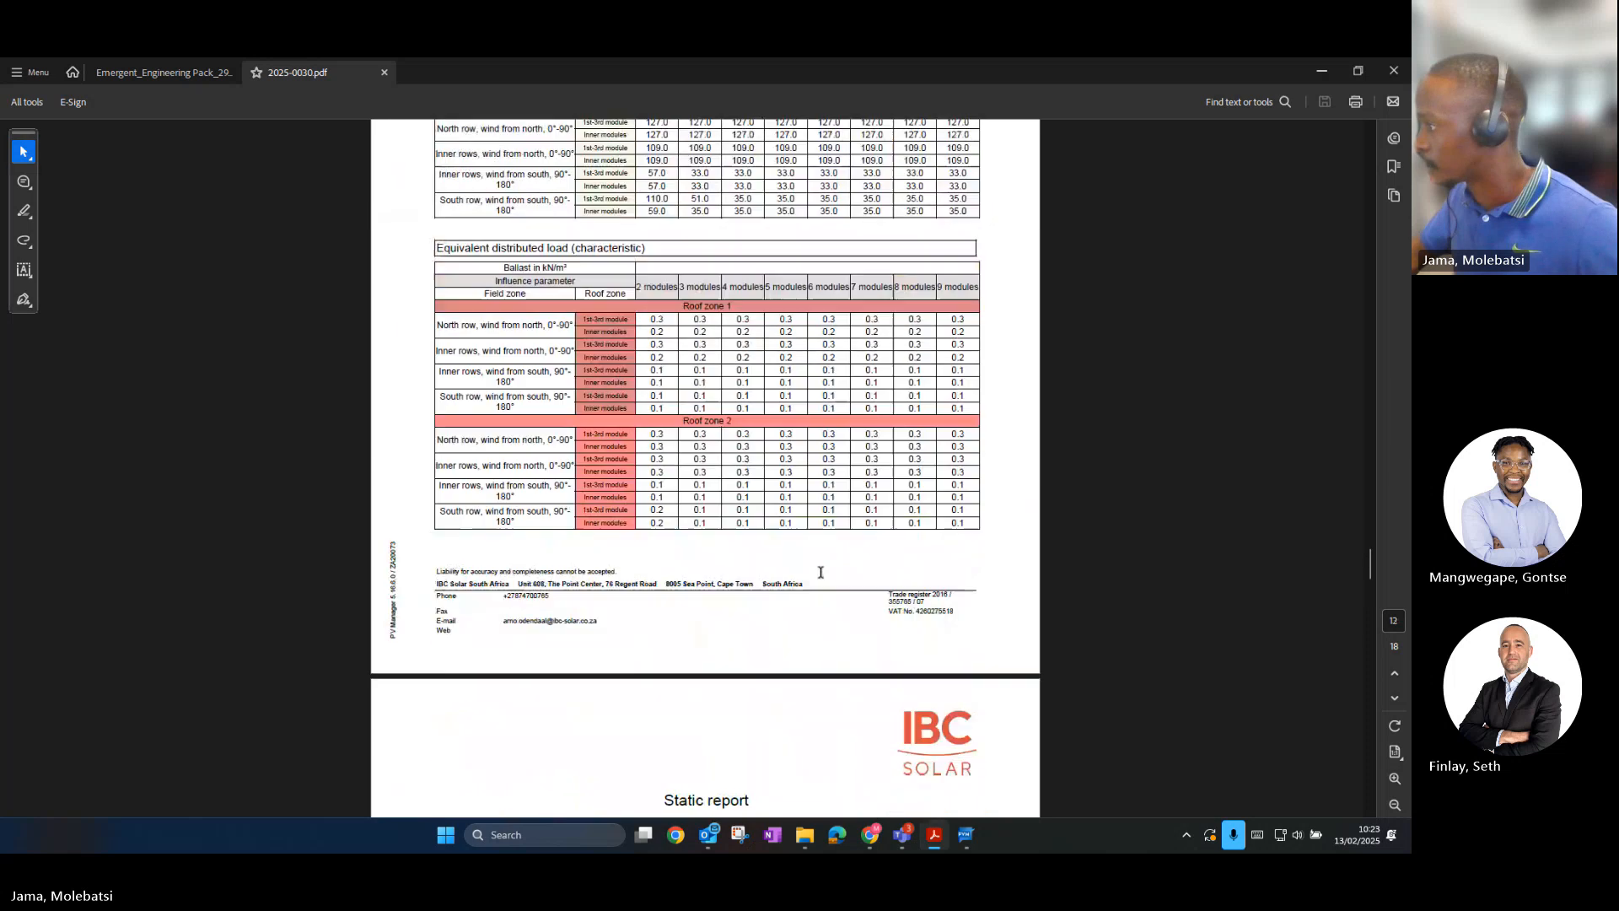
scroll(821, 577, "up", 20)
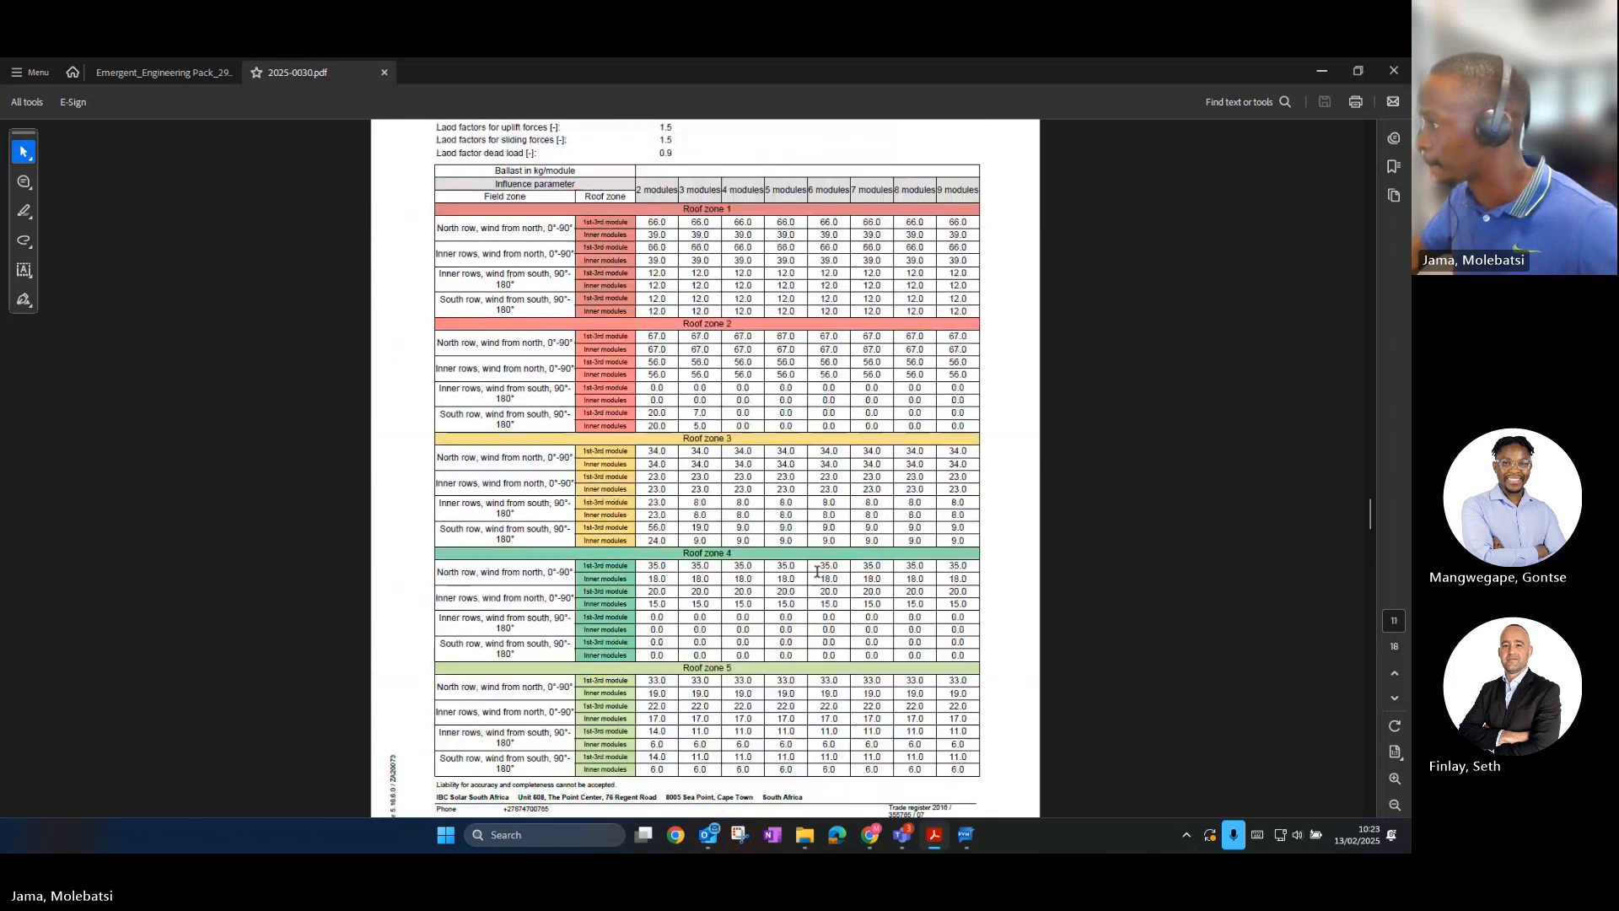
scroll(818, 573, "up", 20)
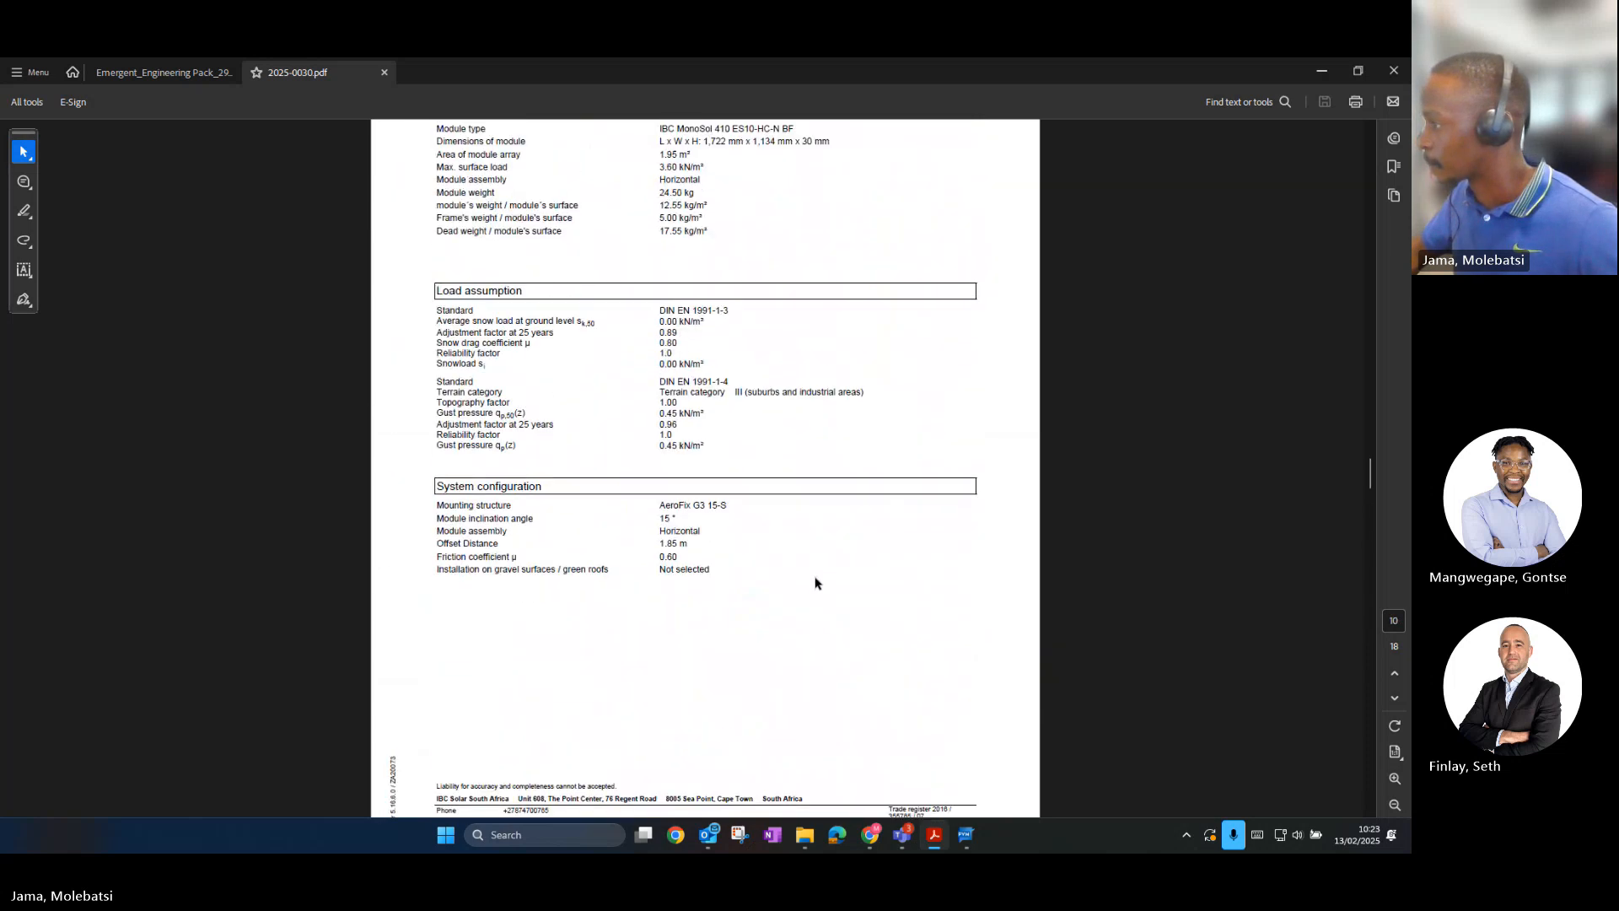
scroll(767, 455, "up", 10)
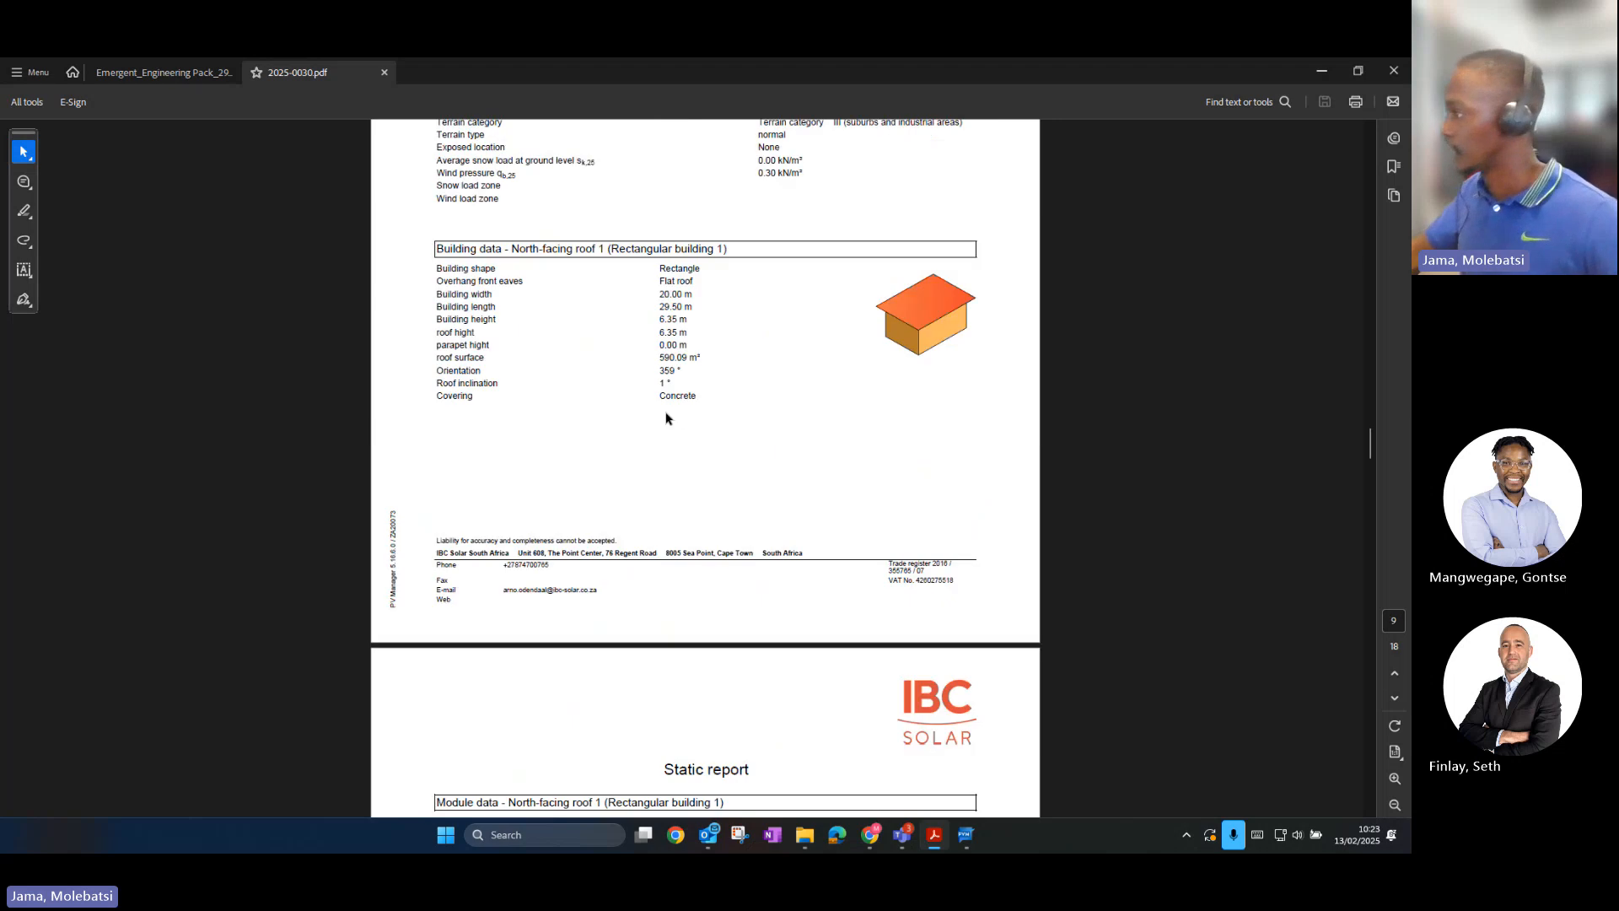
Step: Examine the static report's ballast calculation, including the load factors and the ballast per module for each roof zone
scroll(671, 426, "down", 6)
scroll(671, 426, "down", 20)
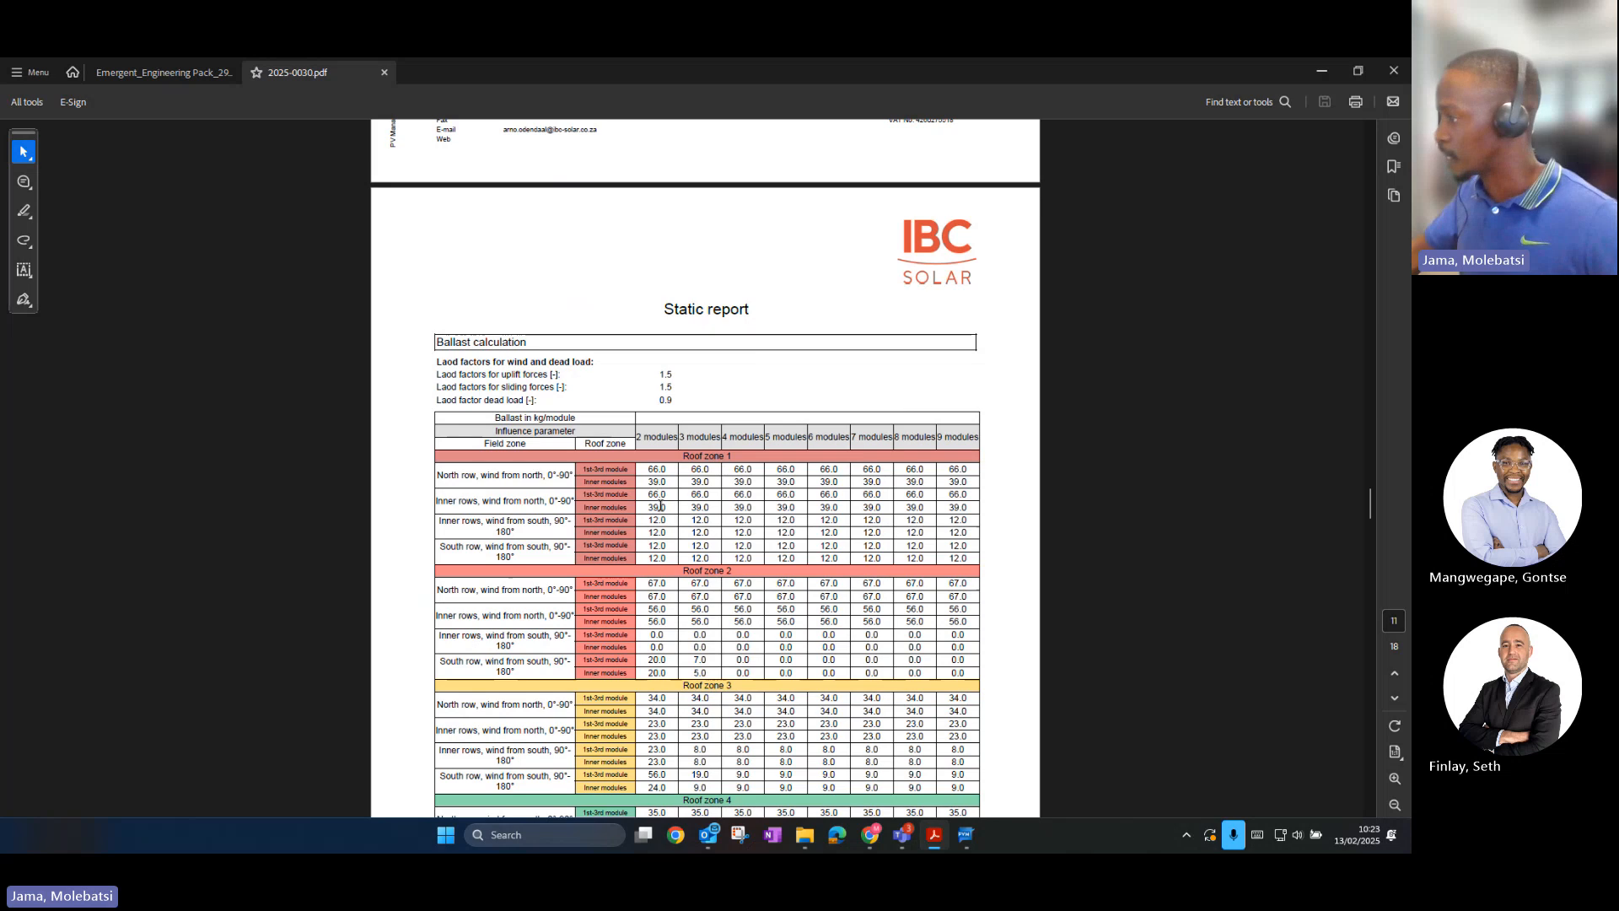
scroll(679, 487, "down", 2)
scroll(679, 488, "down", 1)
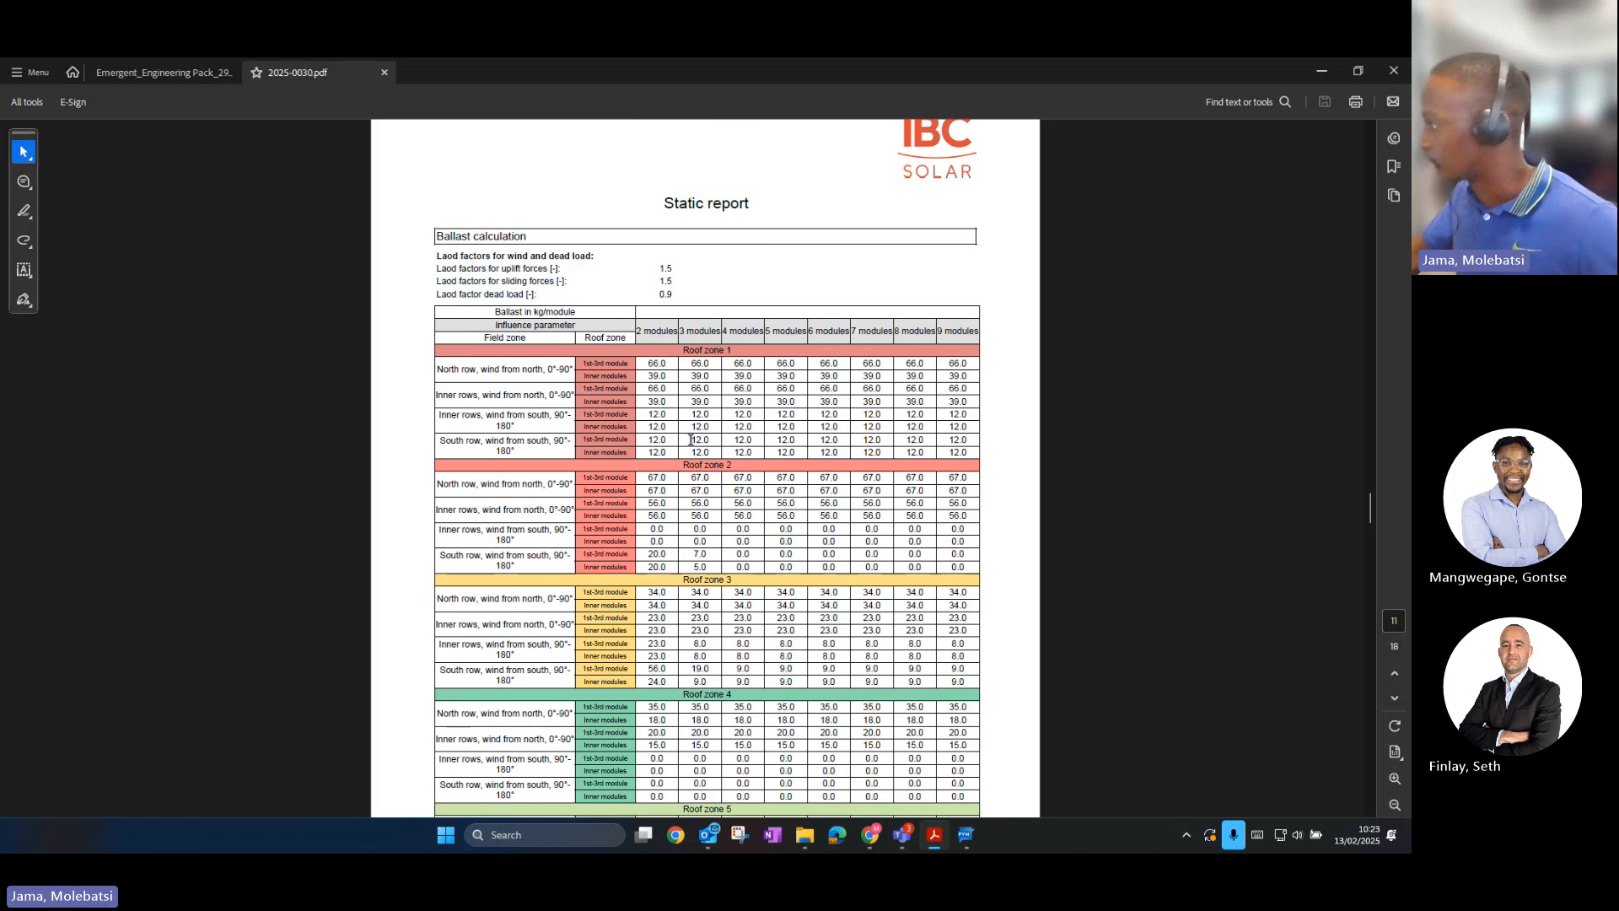
scroll(684, 464, "down", 3)
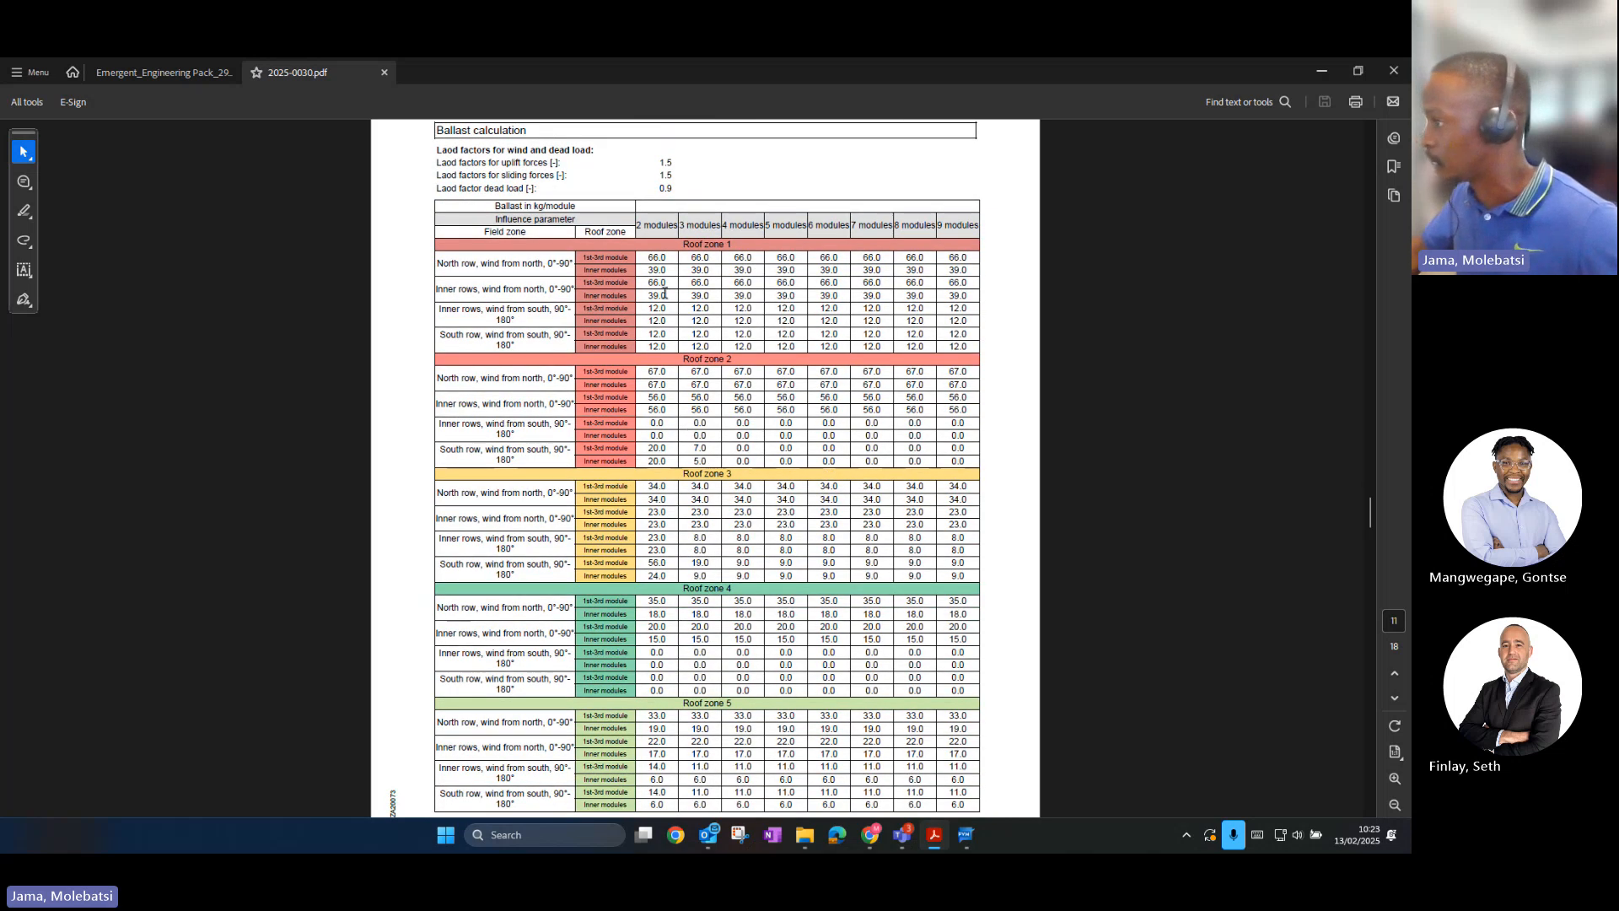
scroll(663, 297, "up", 1)
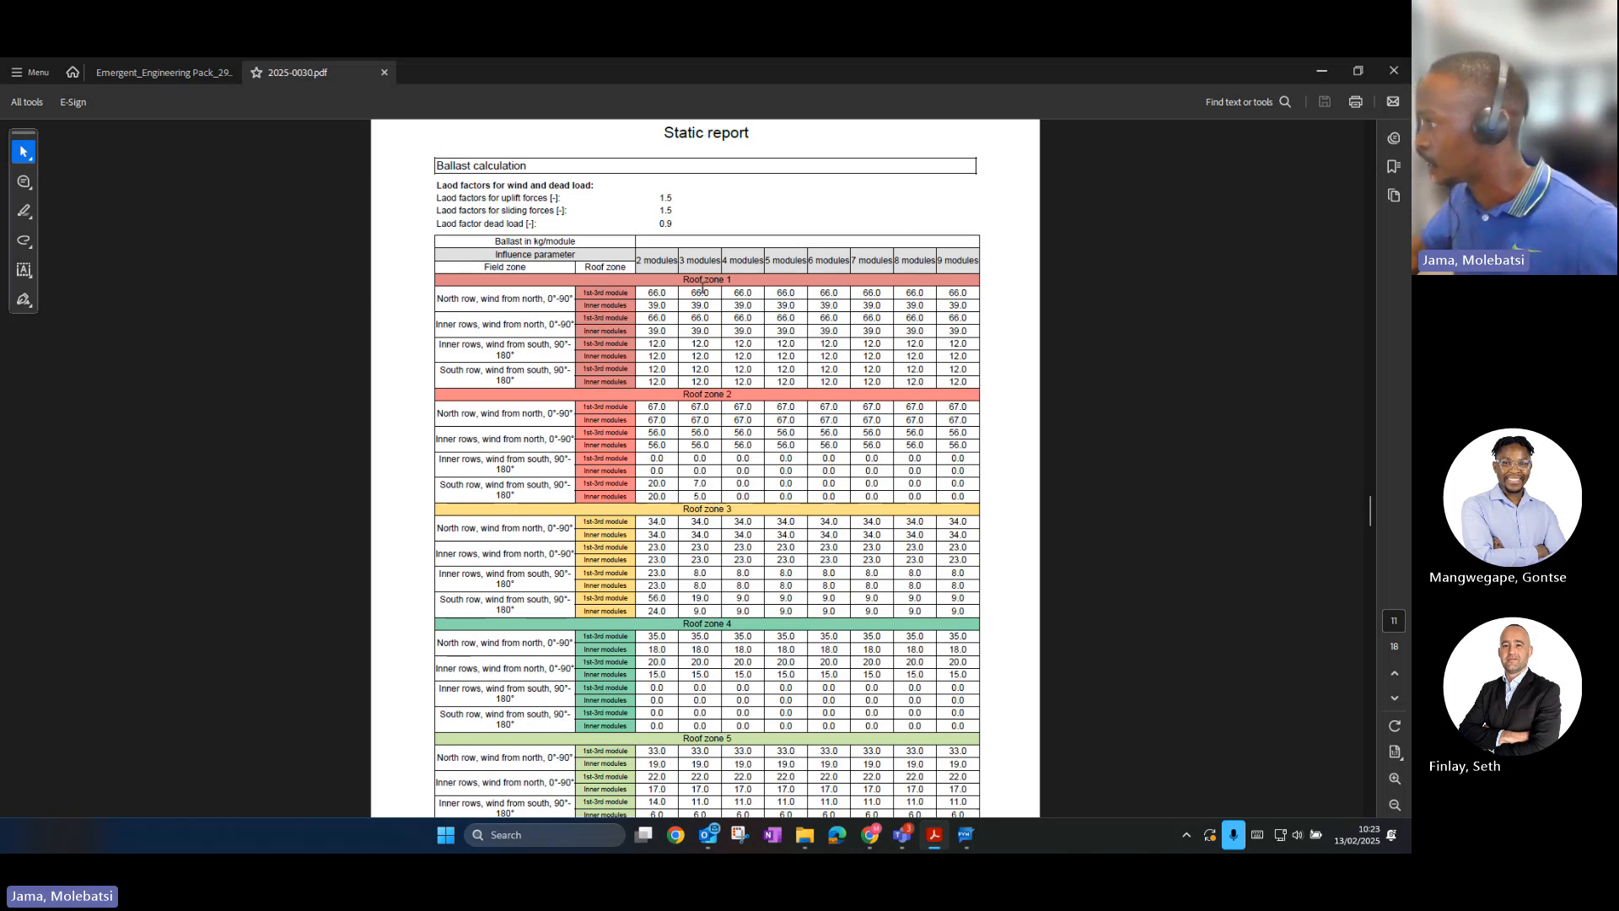
scroll(652, 301, "up", 1)
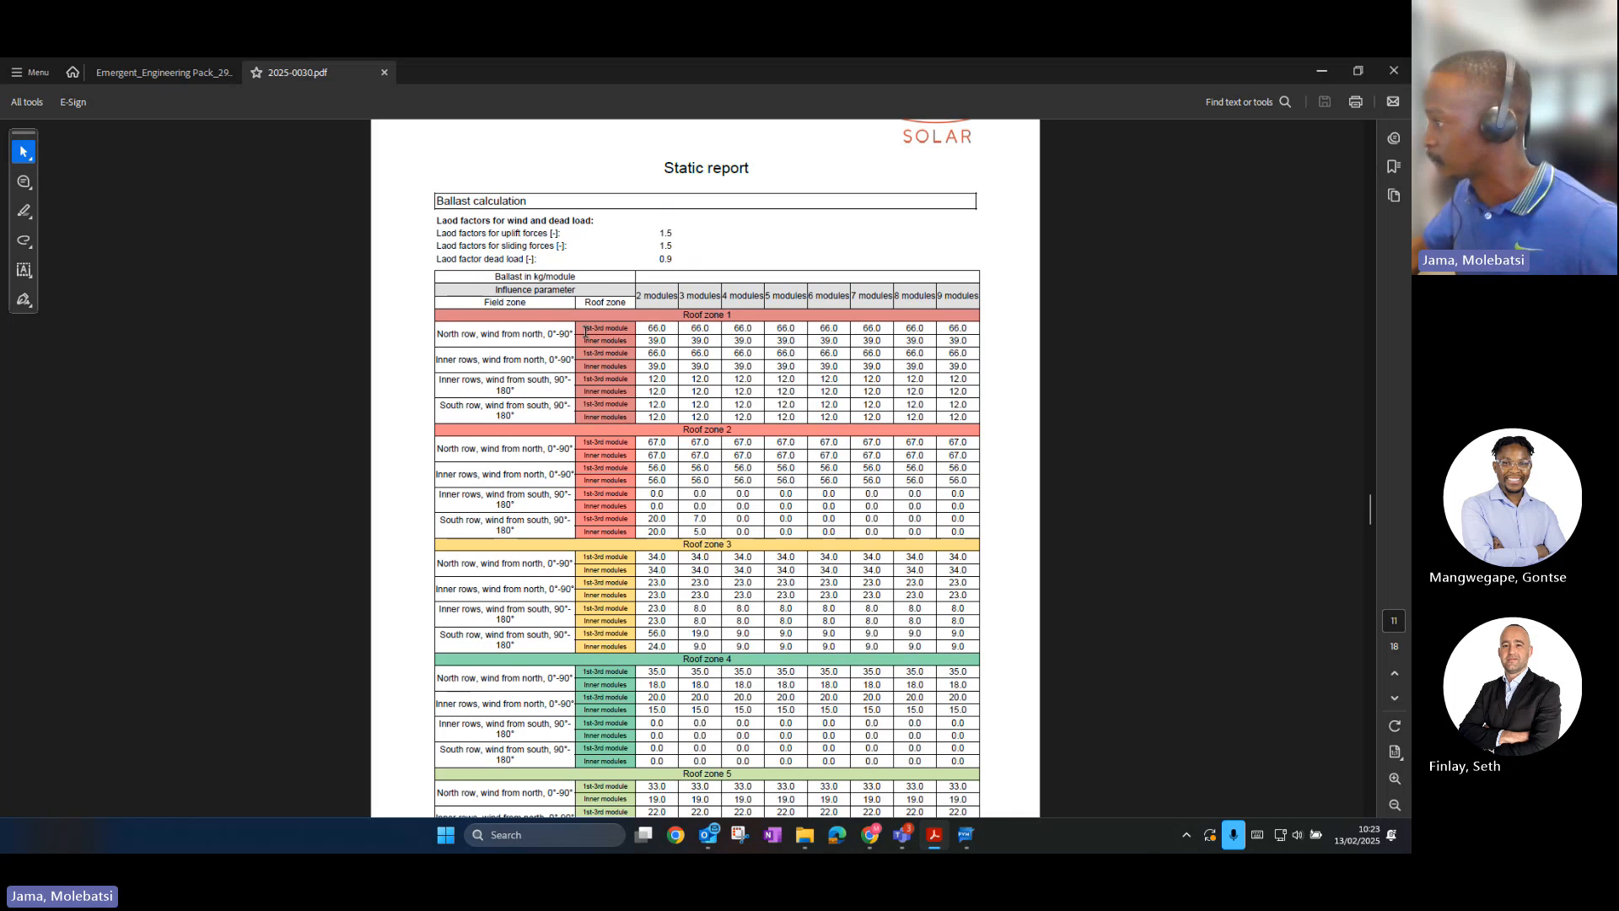
left_click_drag(639, 330, 662, 331)
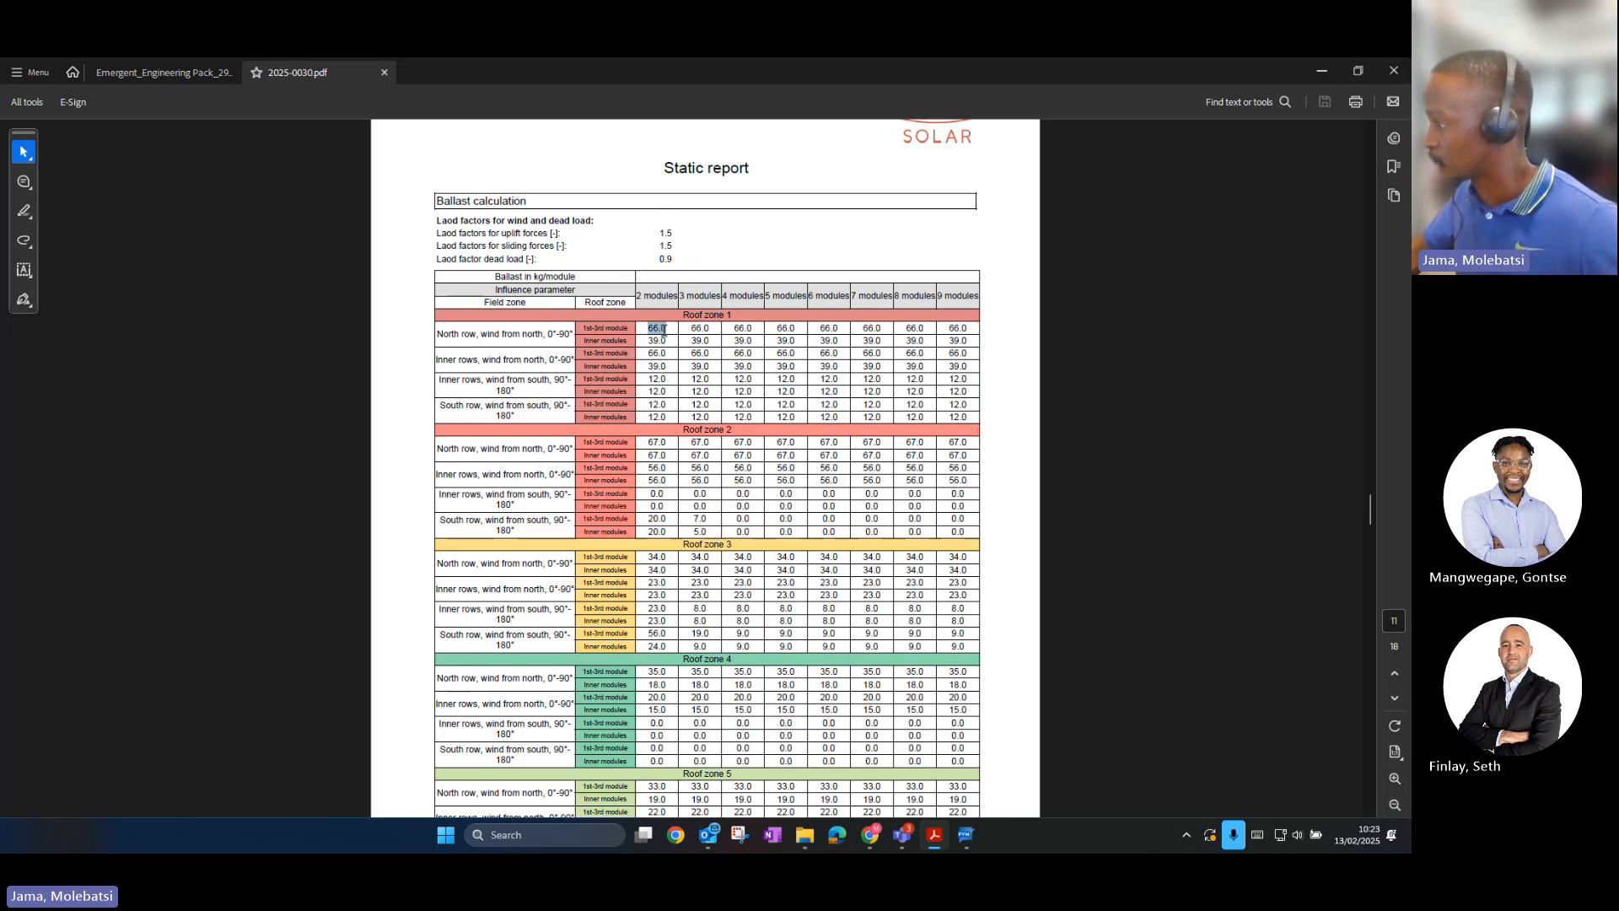
left_click(666, 335)
scroll(674, 439, "down", 1)
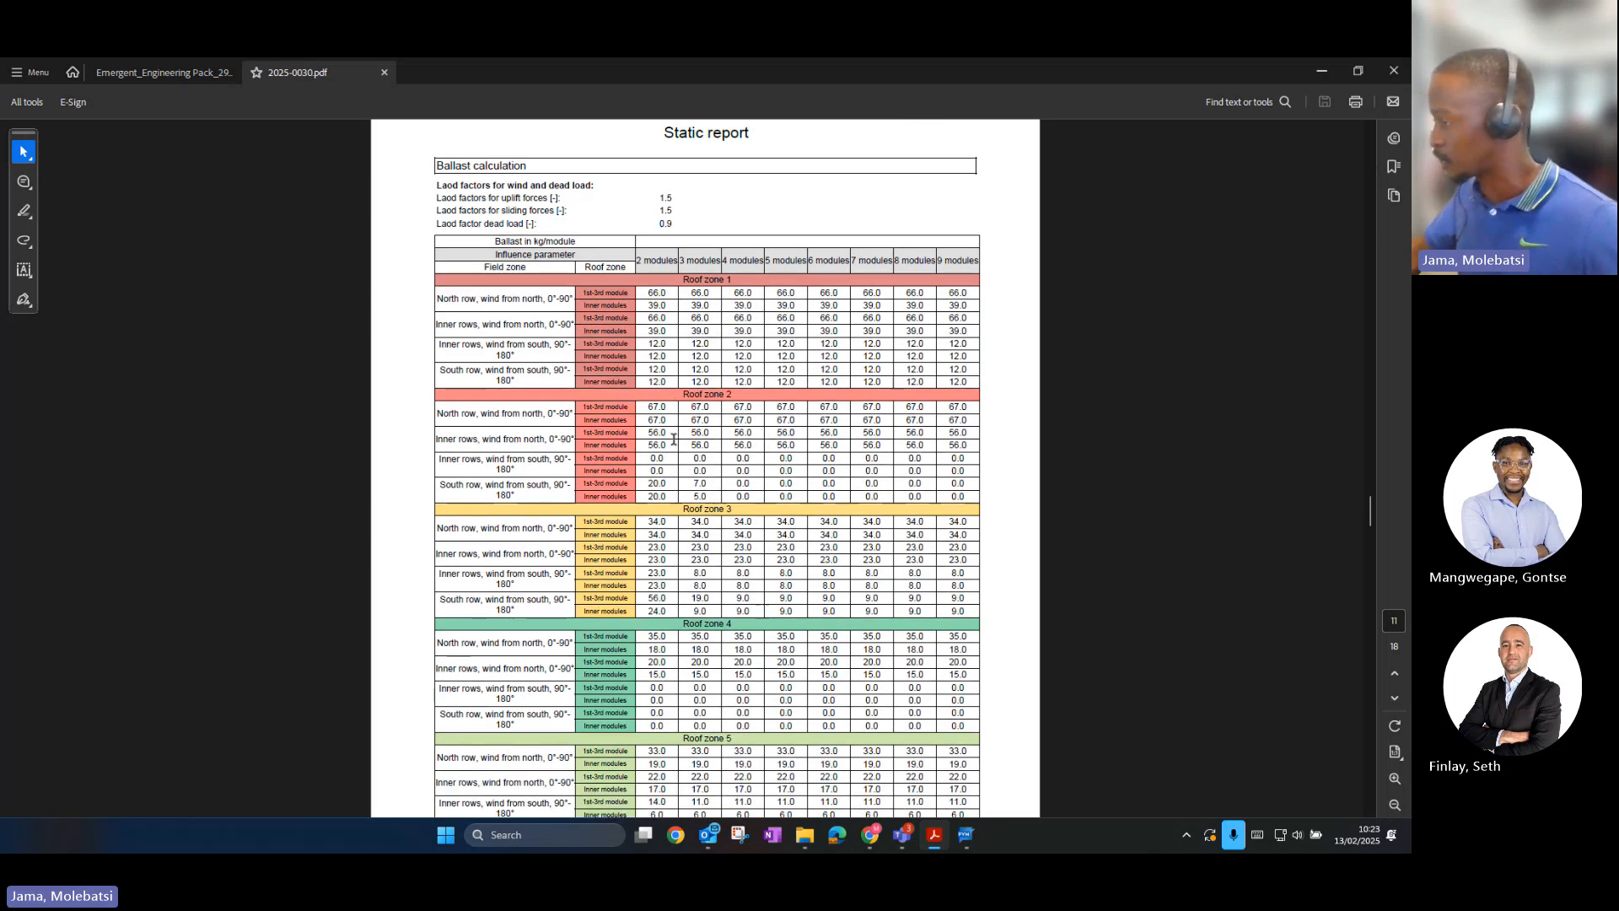
Step: Go past the remaining ballast and distributed load tables and study the single-pole circuit diagram of the inverter layout
scroll(674, 440, "down", 10)
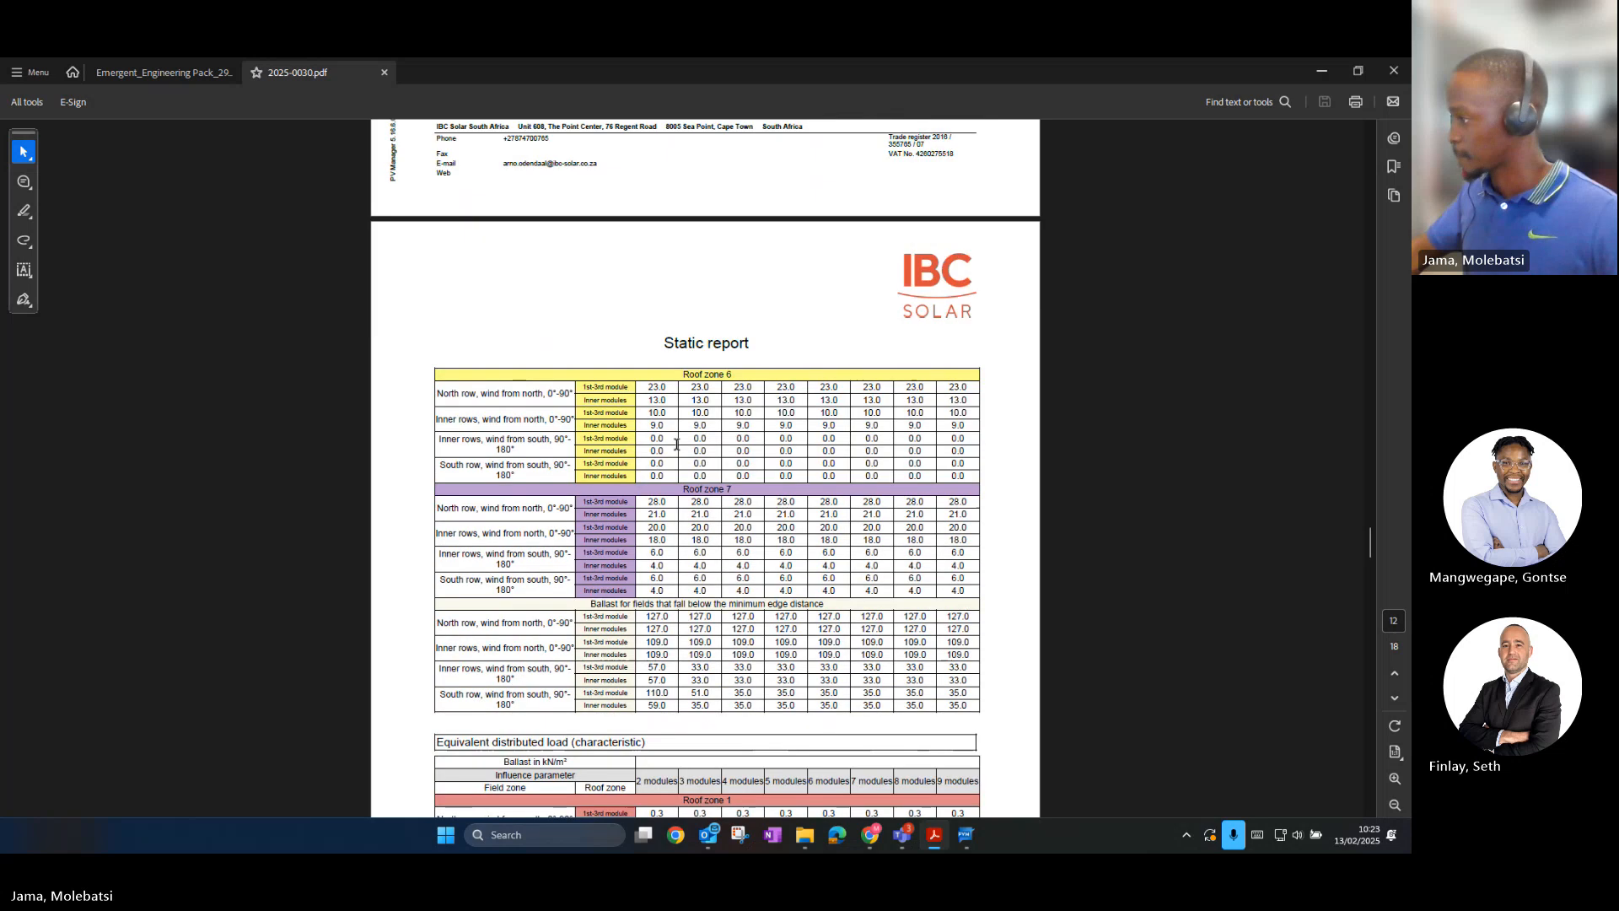
scroll(676, 445, "down", 15)
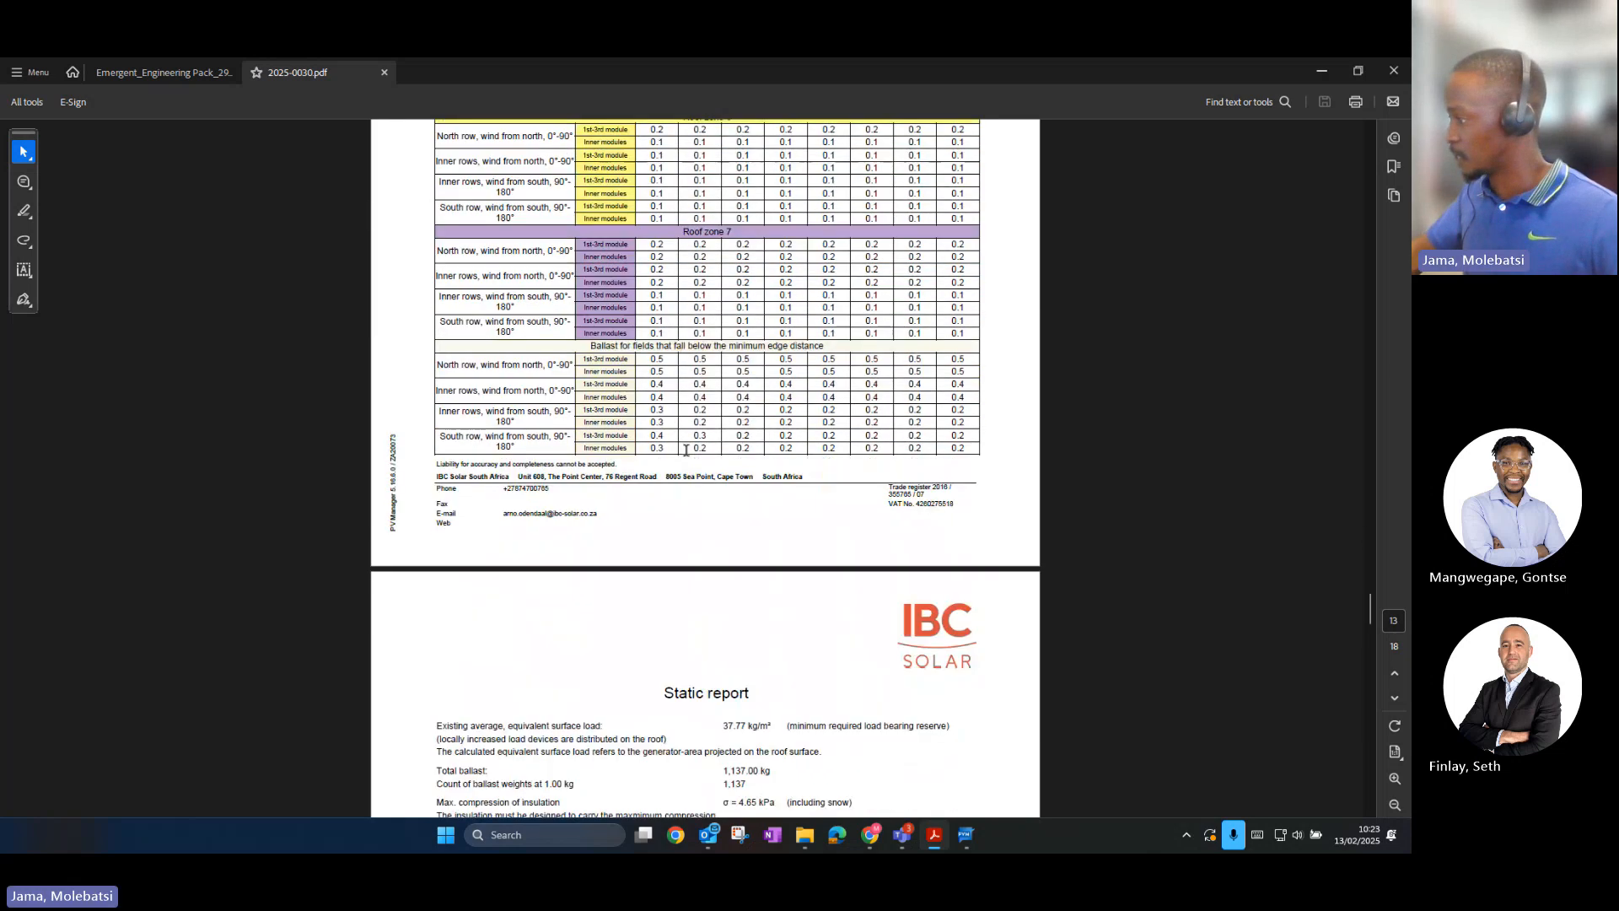
scroll(685, 452, "down", 20)
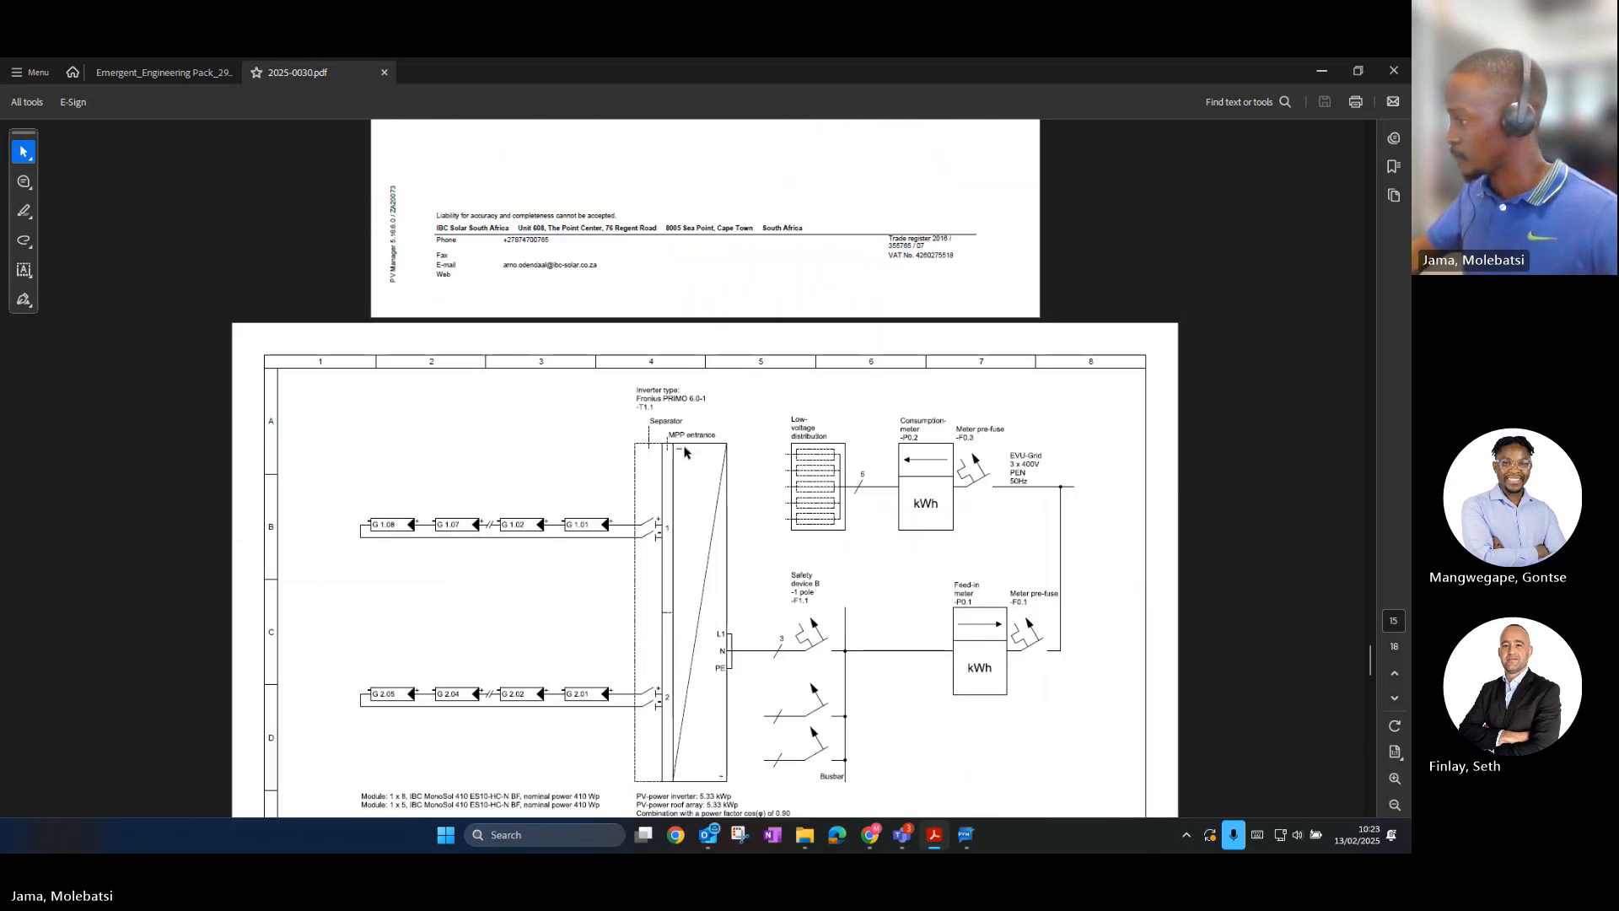
scroll(685, 453, "down", 4)
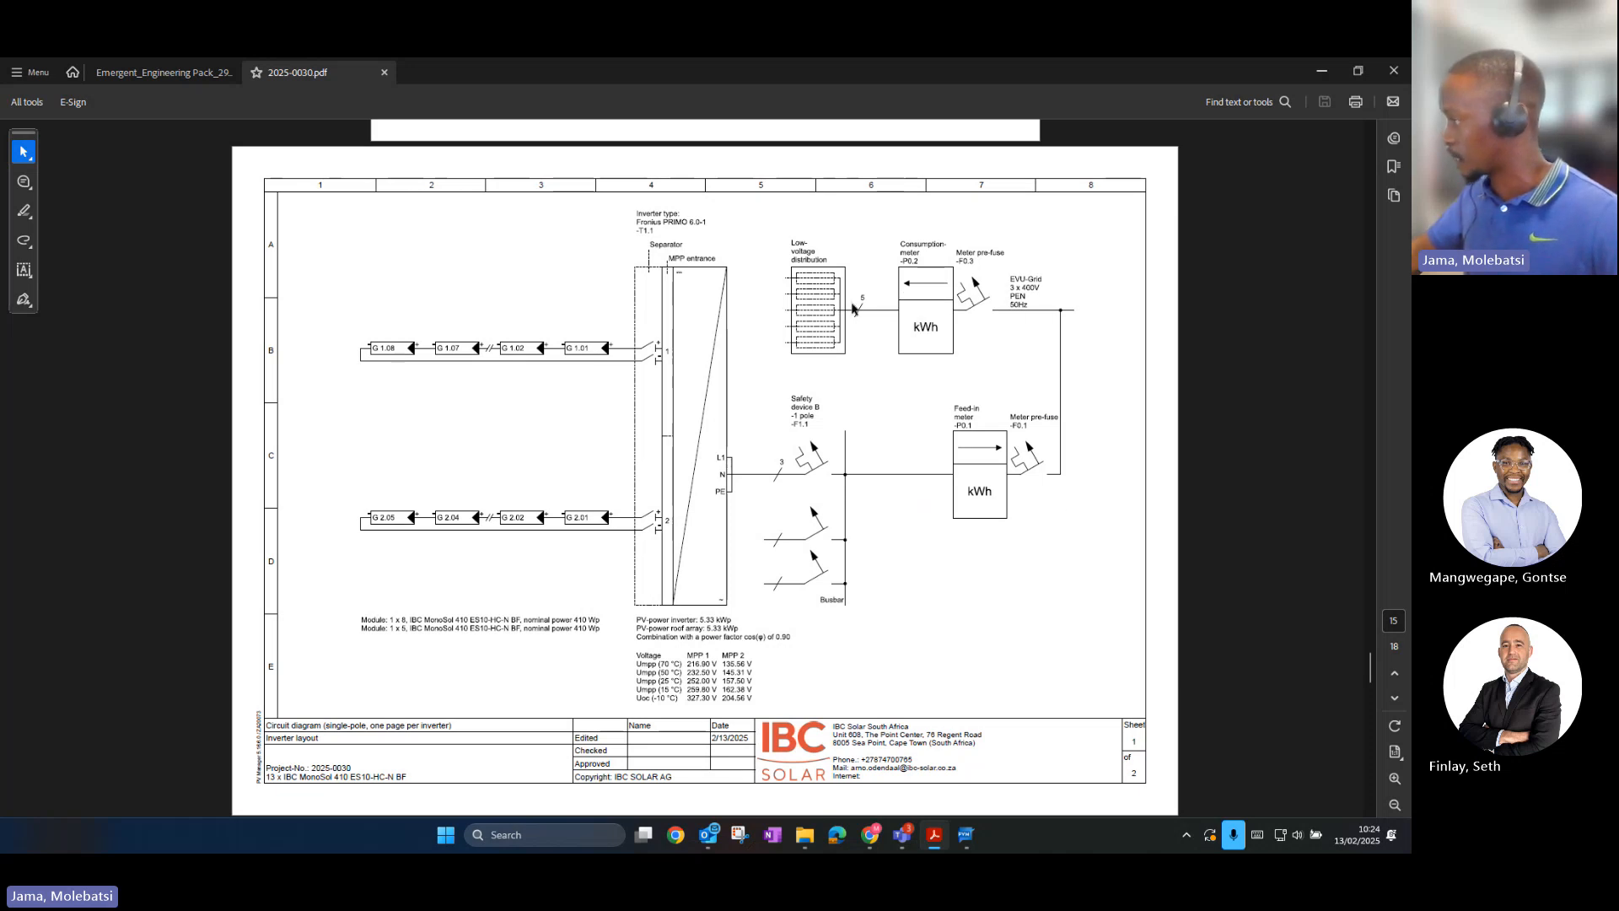
scroll(625, 673, "down", 1)
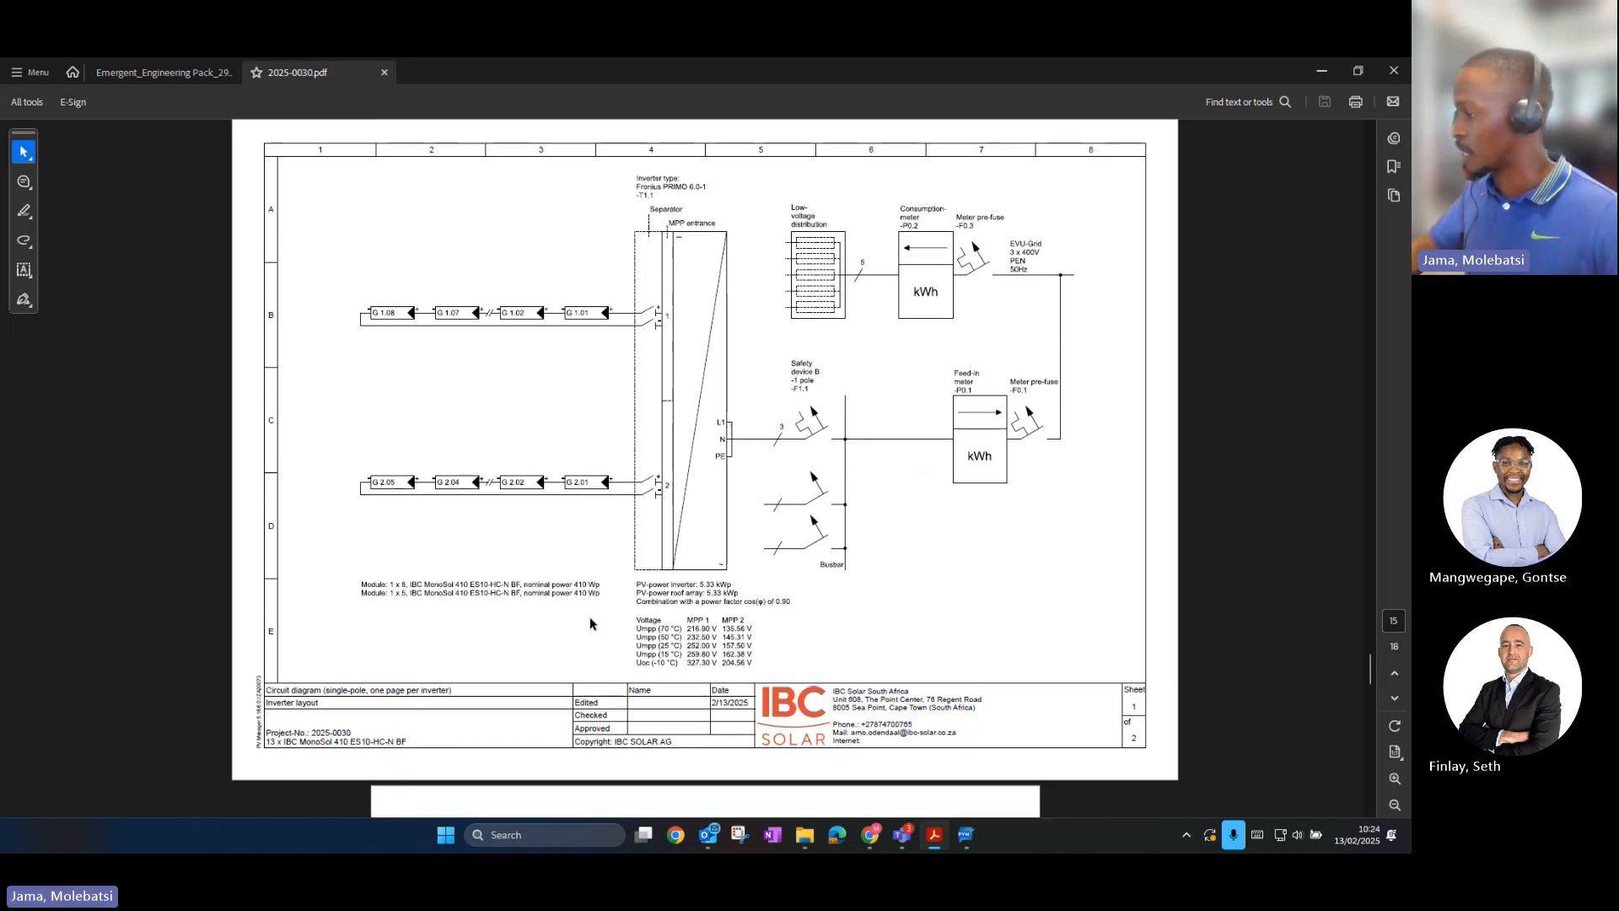
scroll(768, 625, "down", 4)
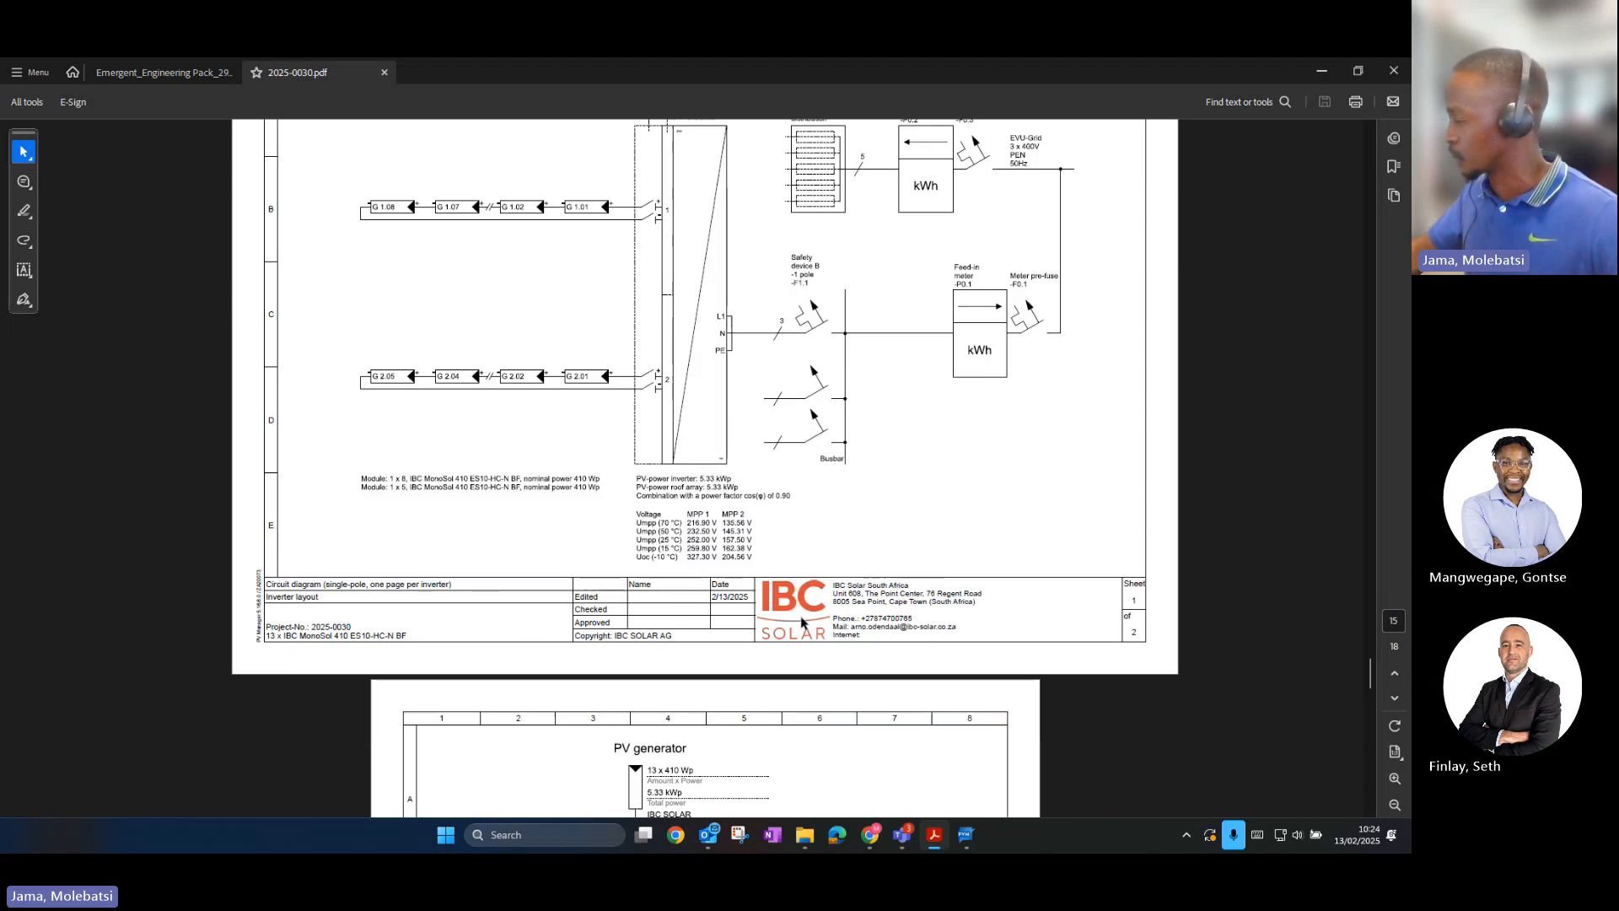
Step: Read the overview circuit diagram from the PV generator and Fronius inverter down to the feed-in meter and grid supply
scroll(796, 627, "down", 3)
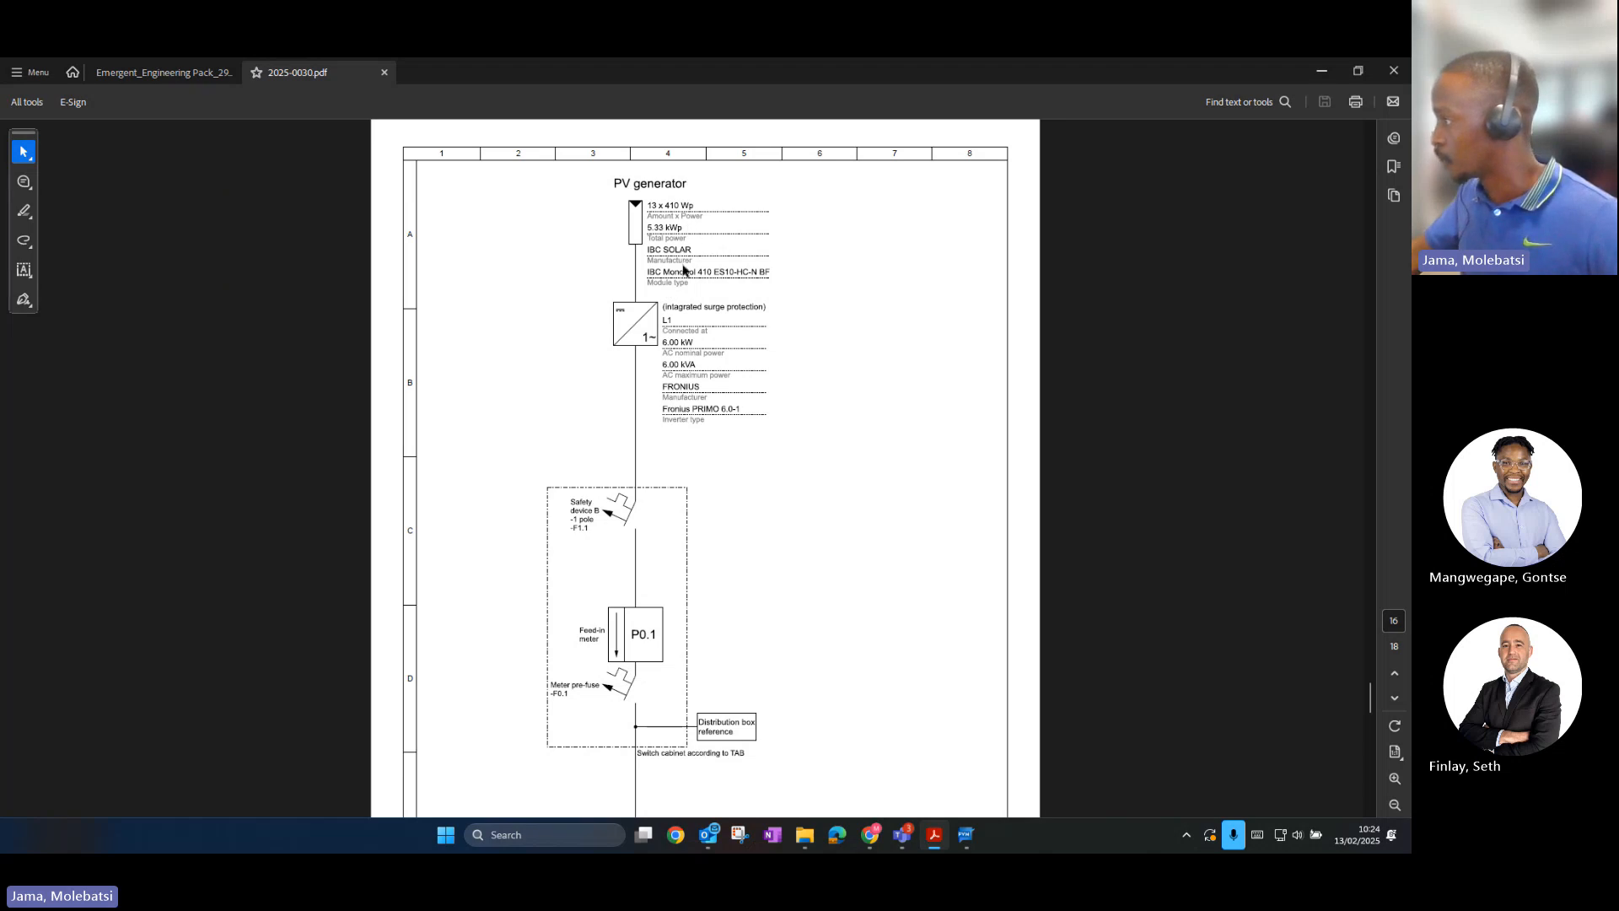
scroll(713, 331, "down", 4)
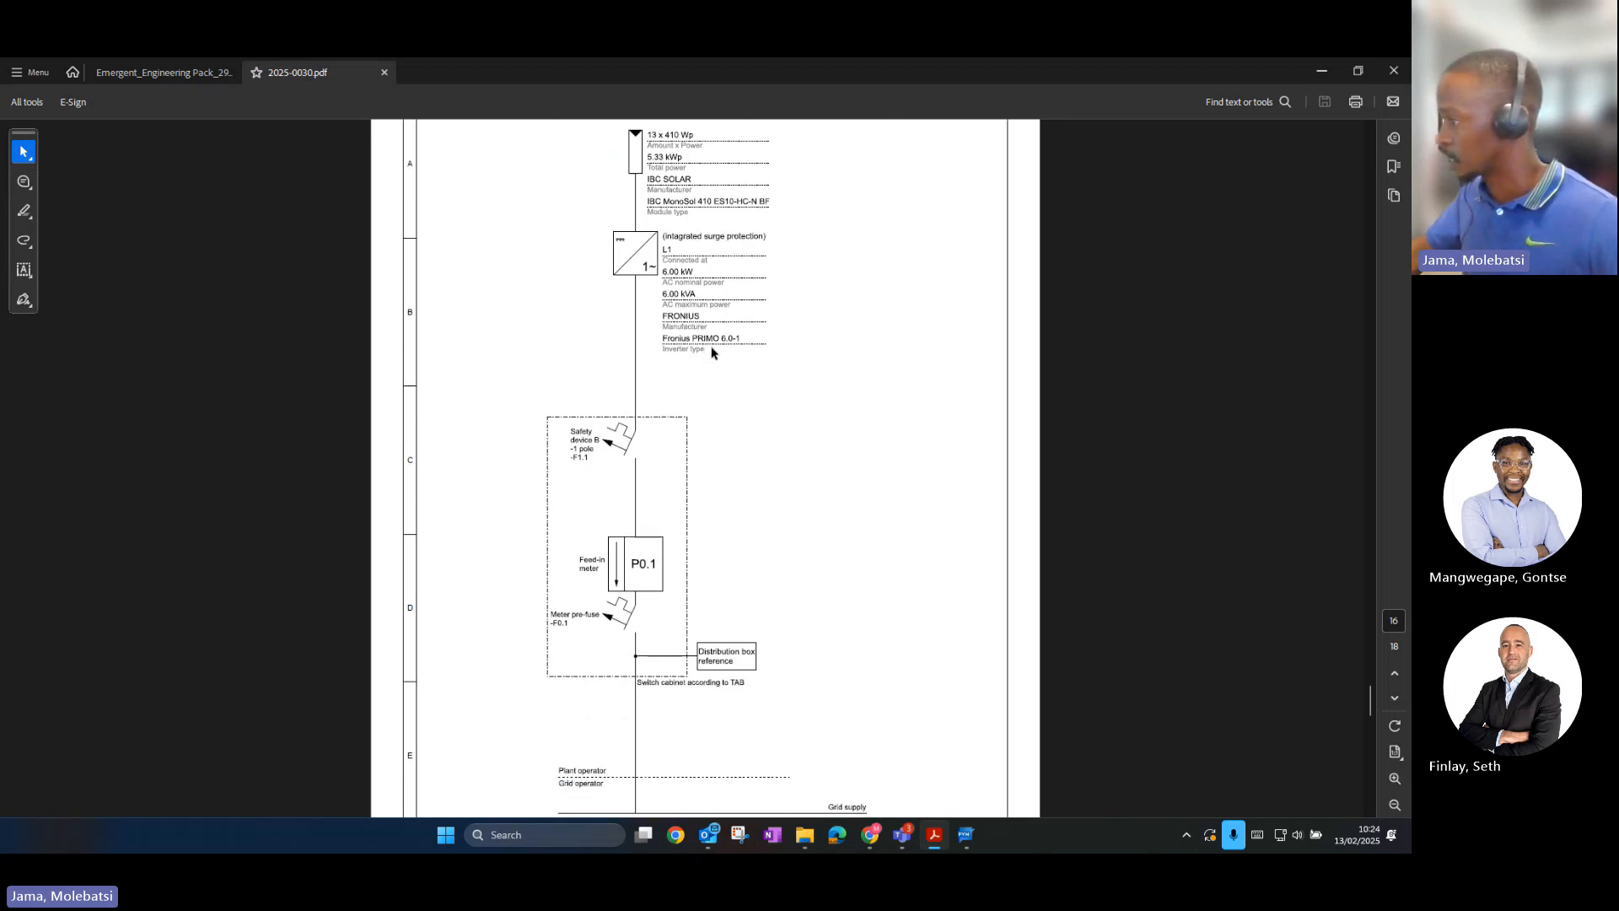
scroll(630, 380, "up", 1)
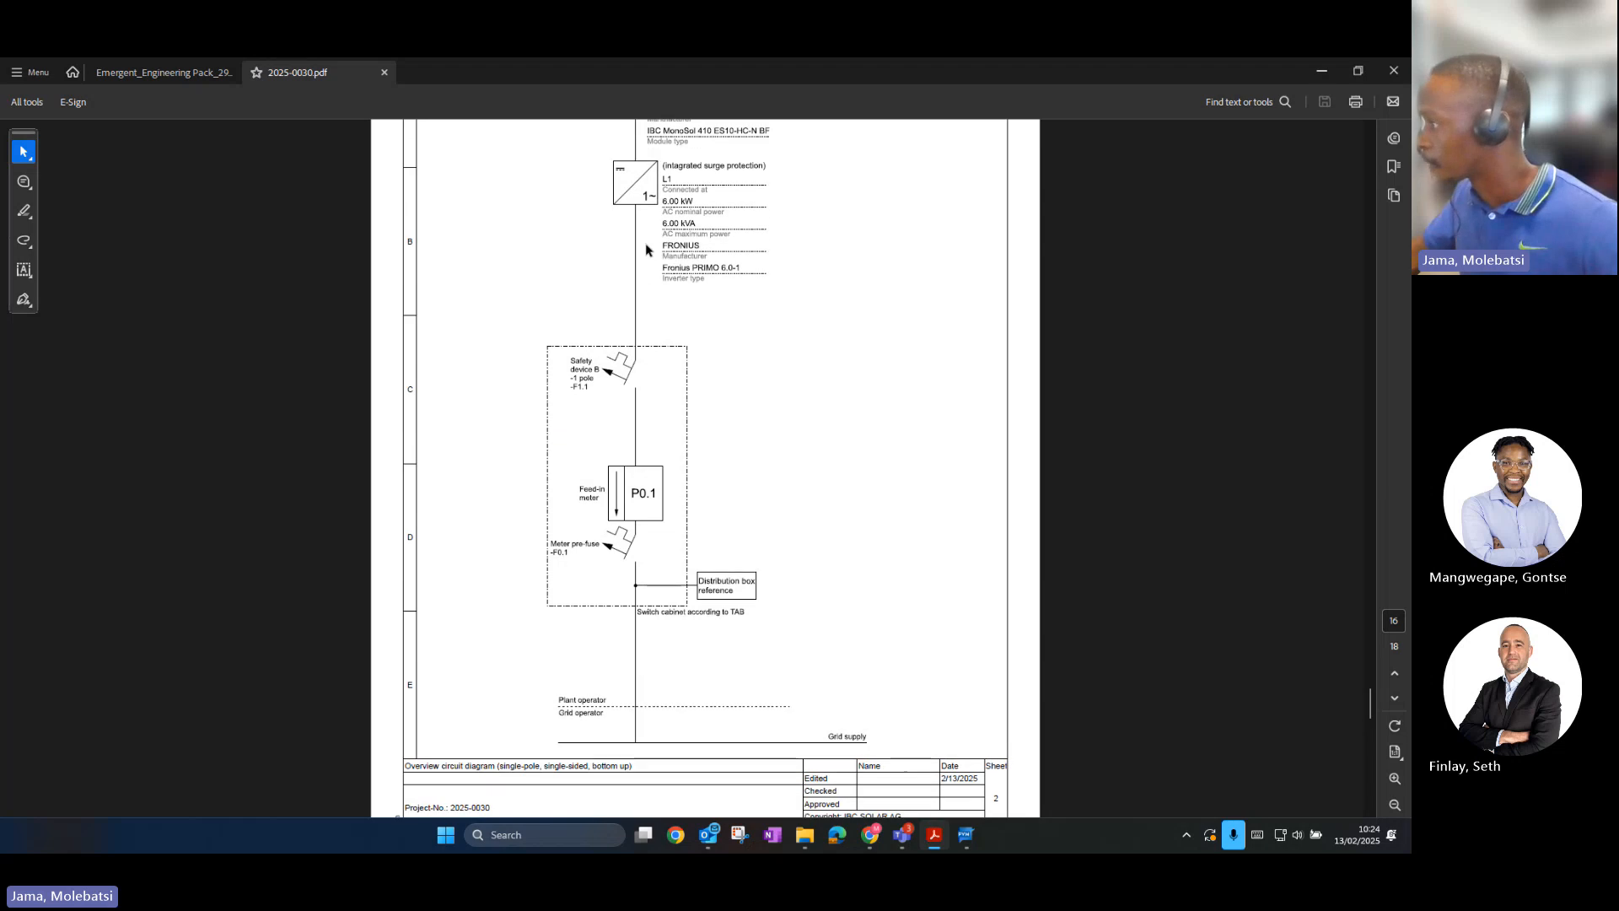
scroll(680, 343, "down", 3)
scroll(680, 489, "down", 10)
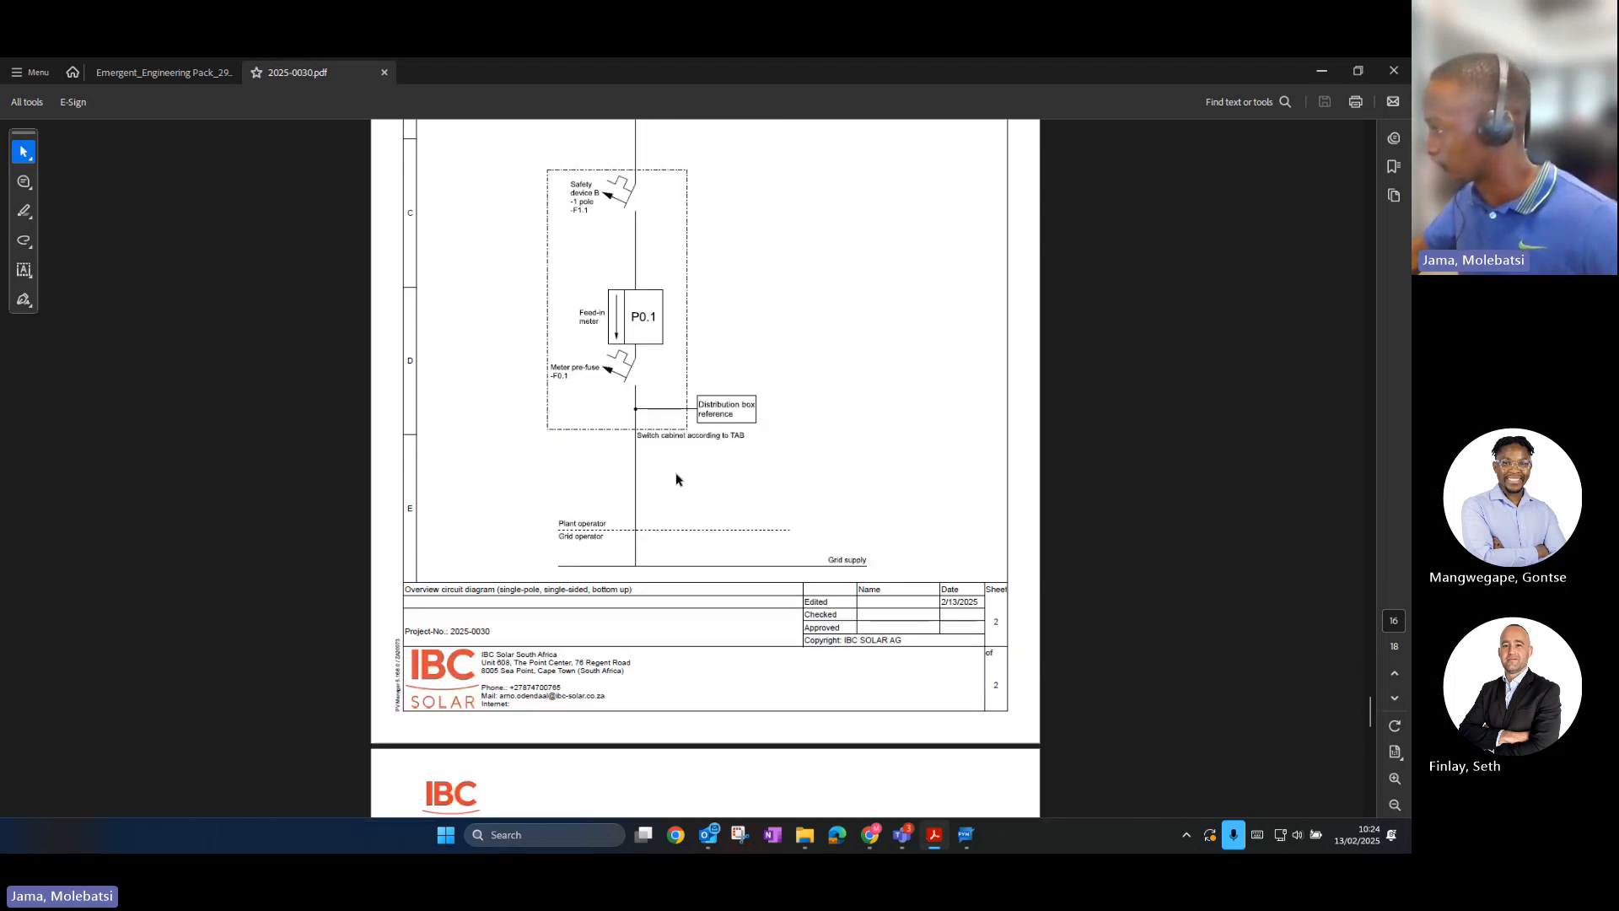
Step: Review the AeroFix/AeroFlat checklist, covering installer details, obligatory documents, location, roof, roof covering and module data
scroll(658, 498, "down", 6)
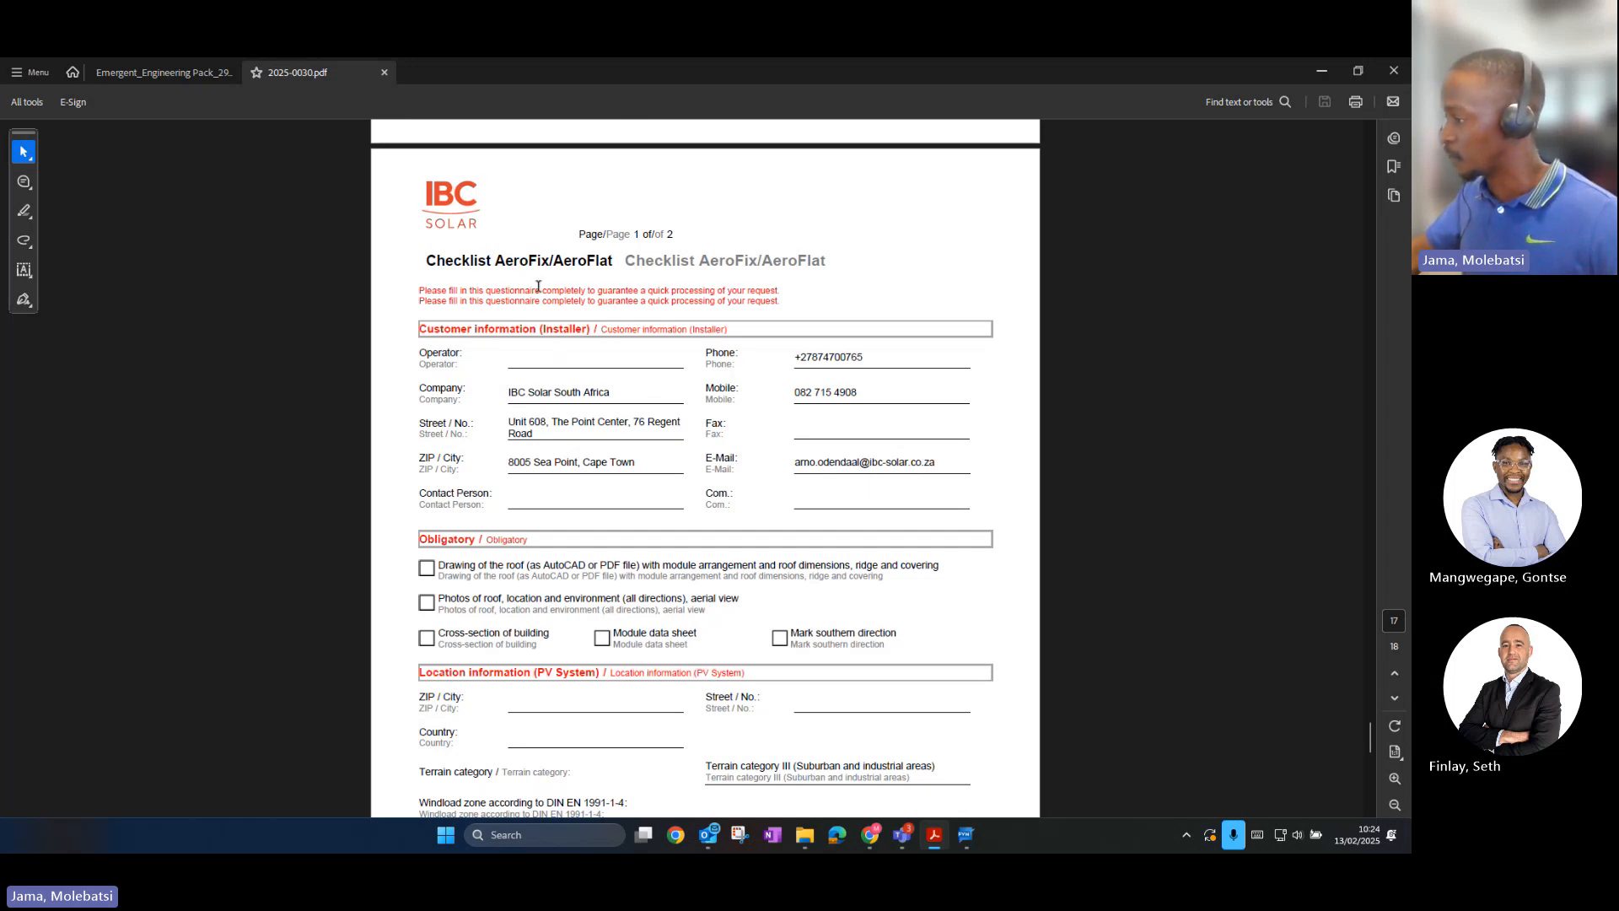
scroll(557, 329, "down", 3)
scroll(573, 352, "down", 3)
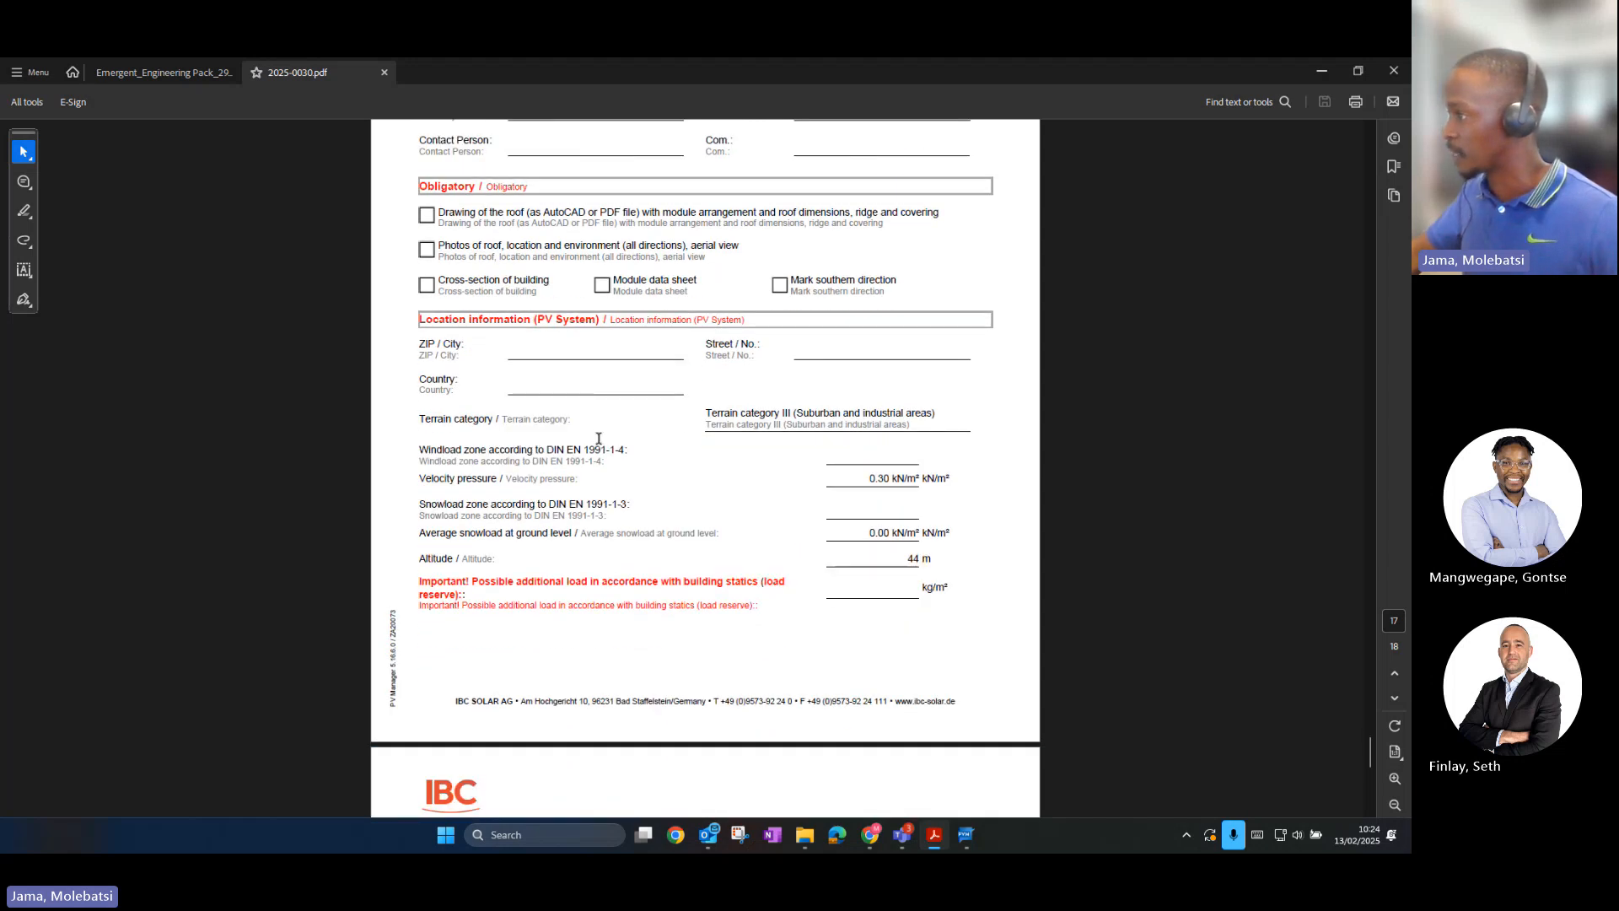
scroll(609, 446, "down", 4)
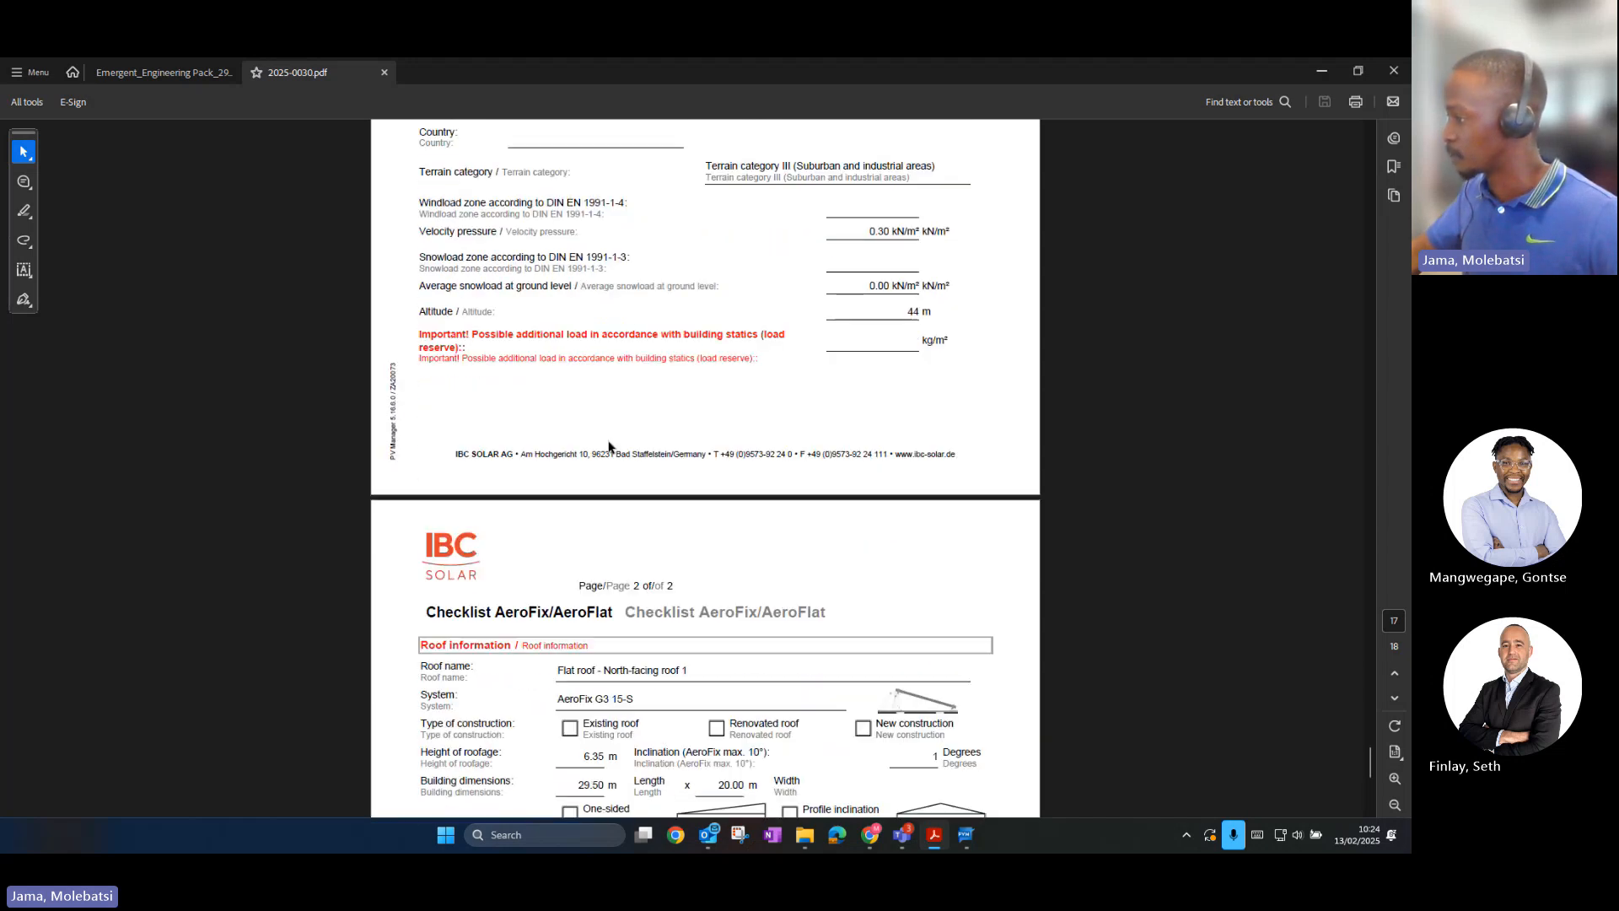
scroll(608, 446, "down", 2)
scroll(608, 446, "down", 3)
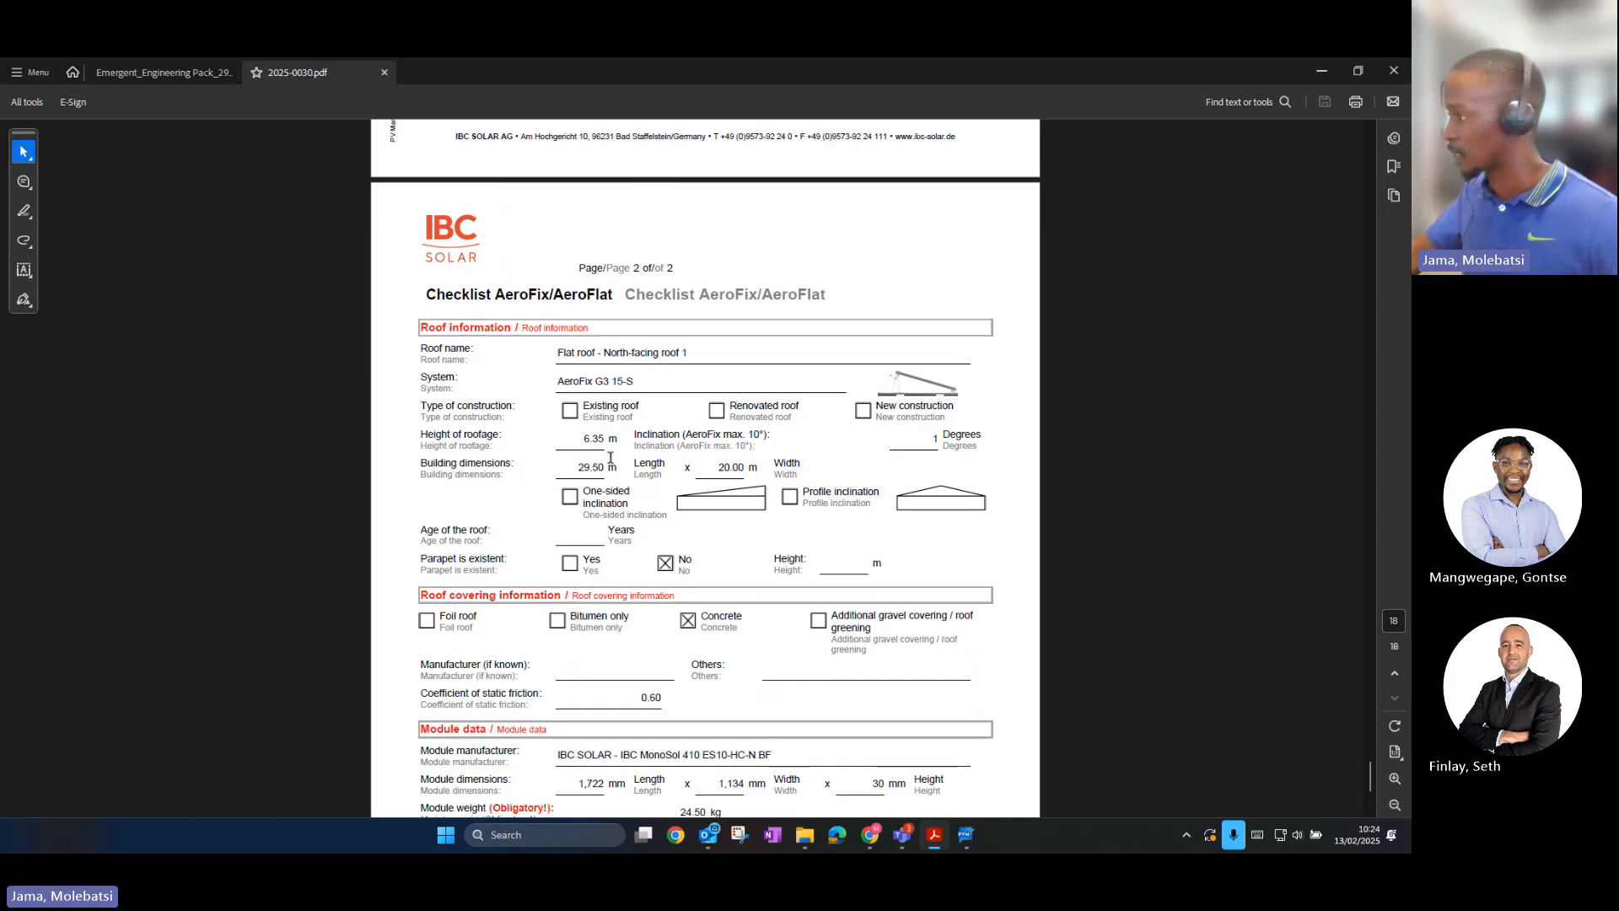
scroll(584, 439, "down", 1)
scroll(587, 440, "down", 3)
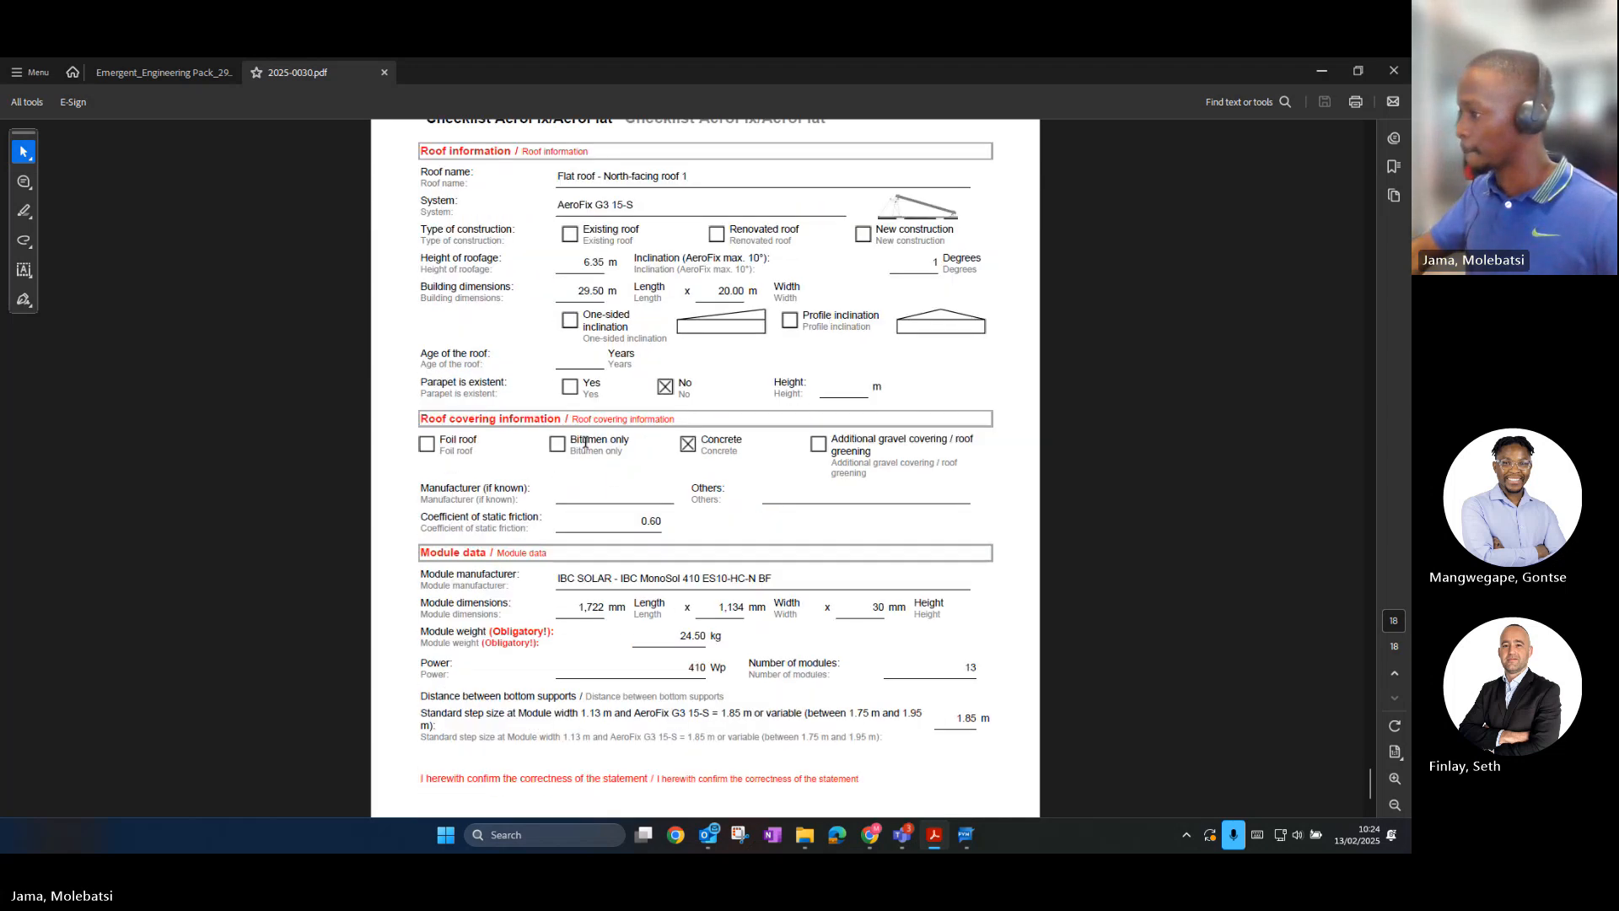
Step: Look back through the PDF report from the AeroFix/AeroFlat checklist past both circuit diagrams to the static report summary
scroll(587, 475, "up", 1)
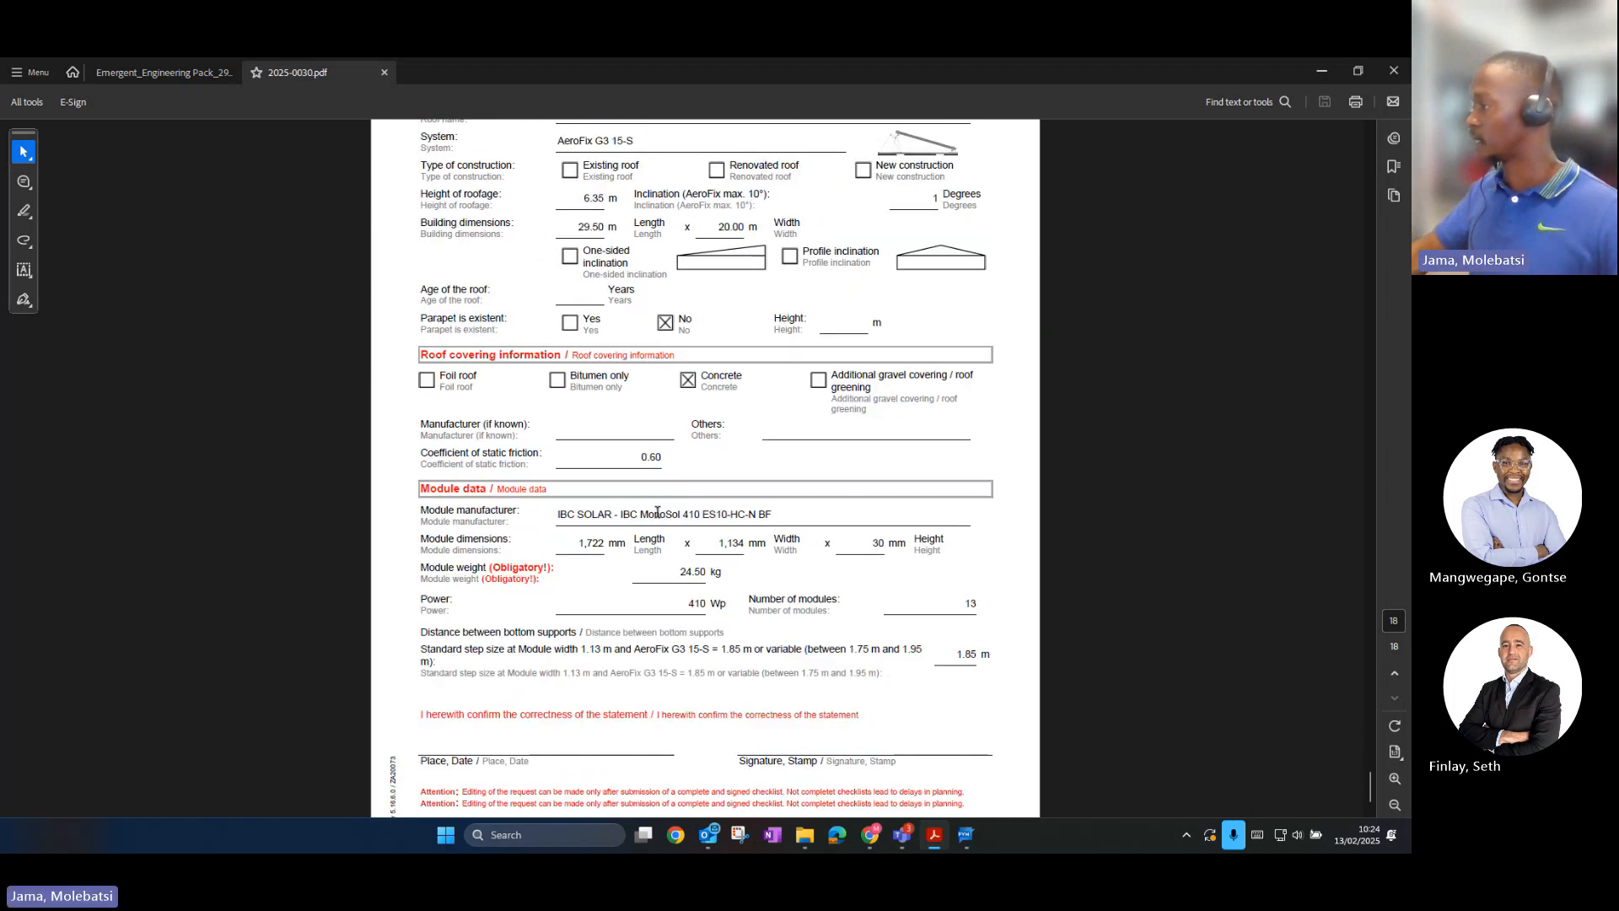
scroll(702, 523, "up", 14)
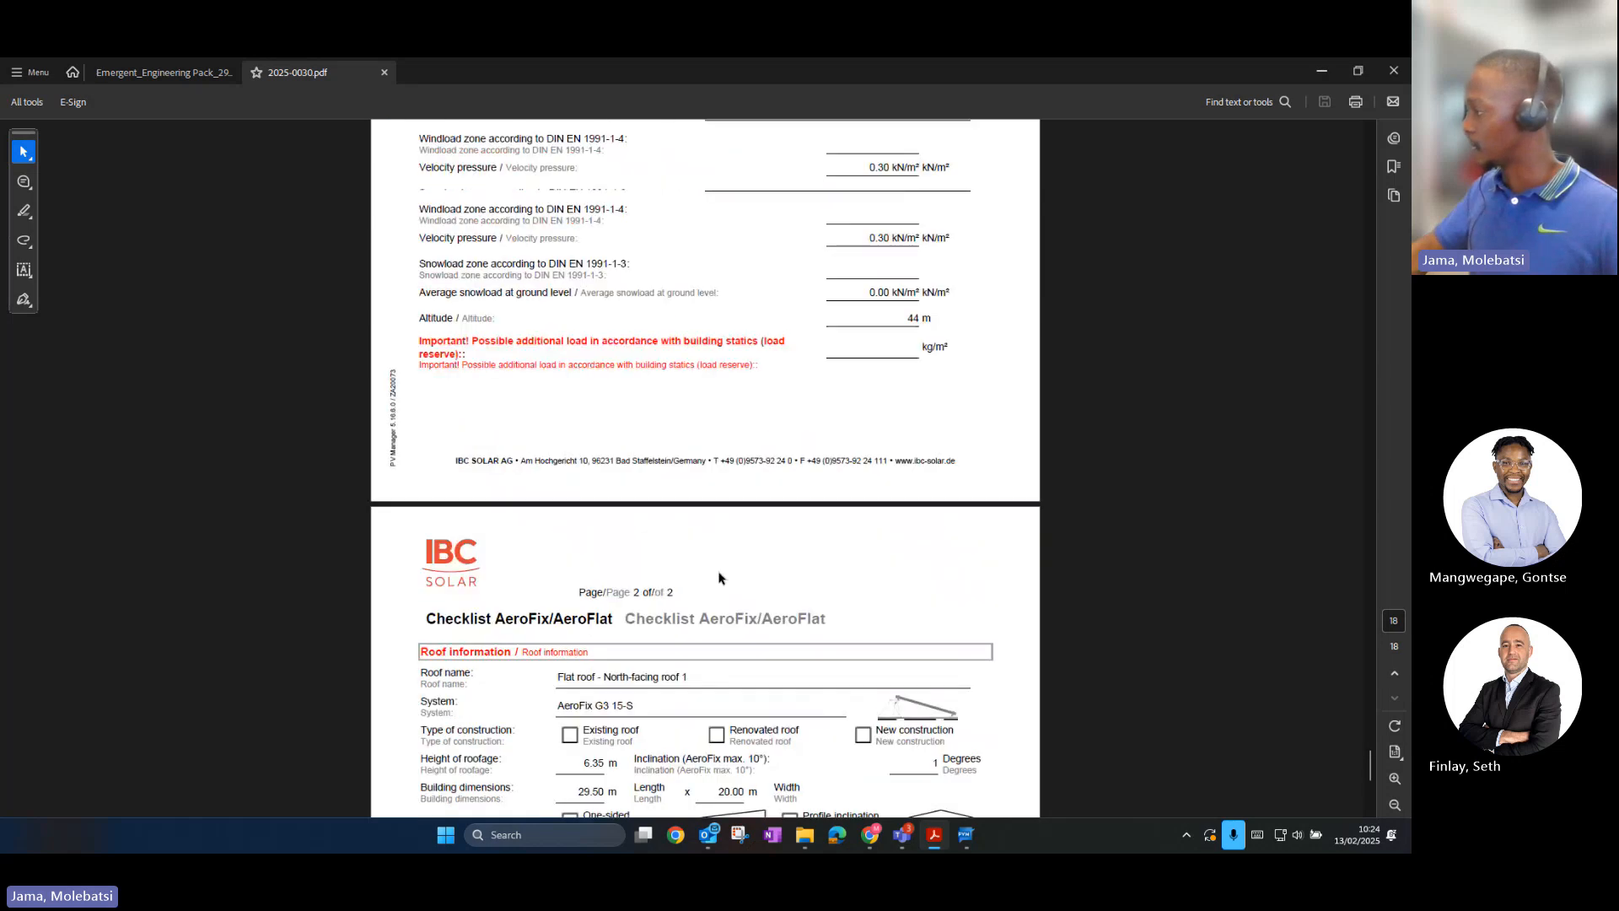
scroll(726, 580, "up", 10)
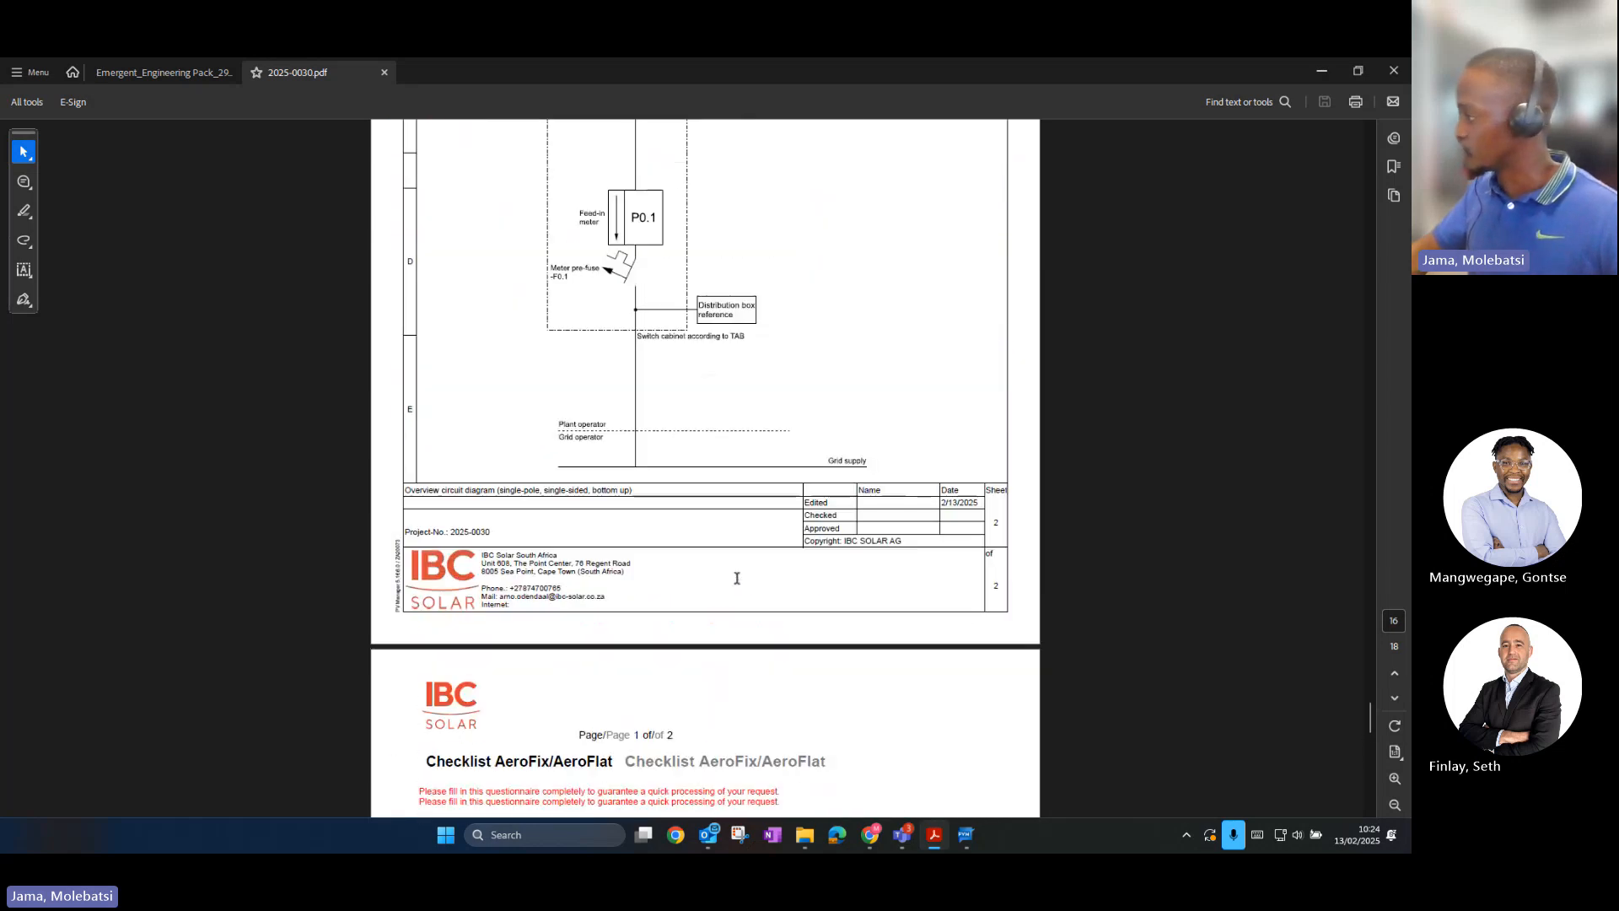
scroll(759, 587, "up", 7)
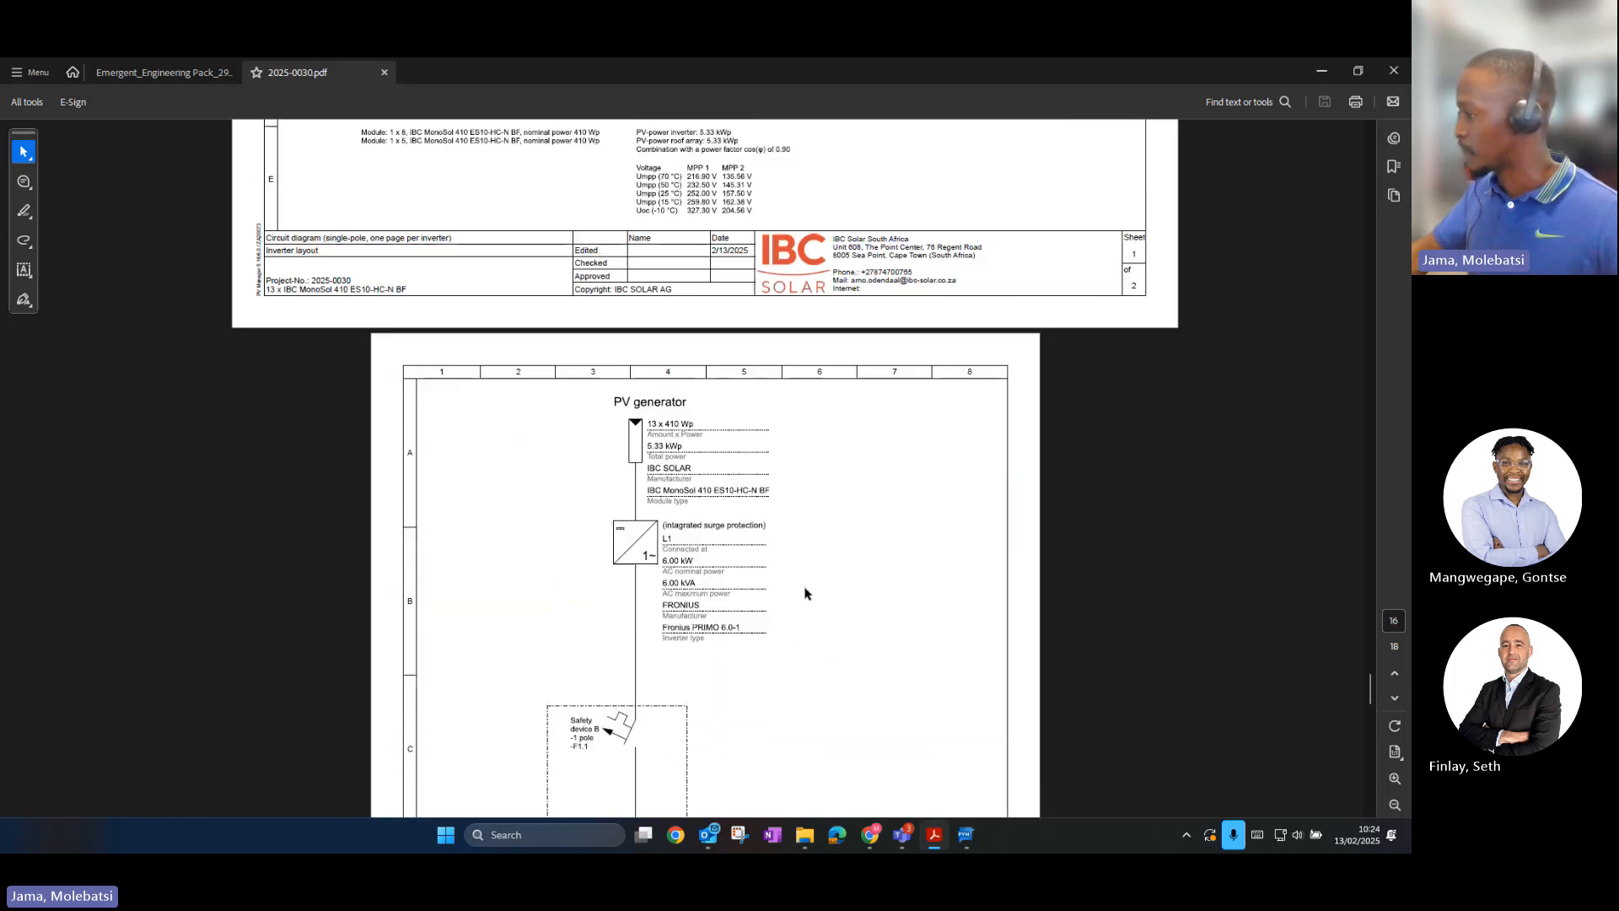
scroll(827, 595, "up", 10)
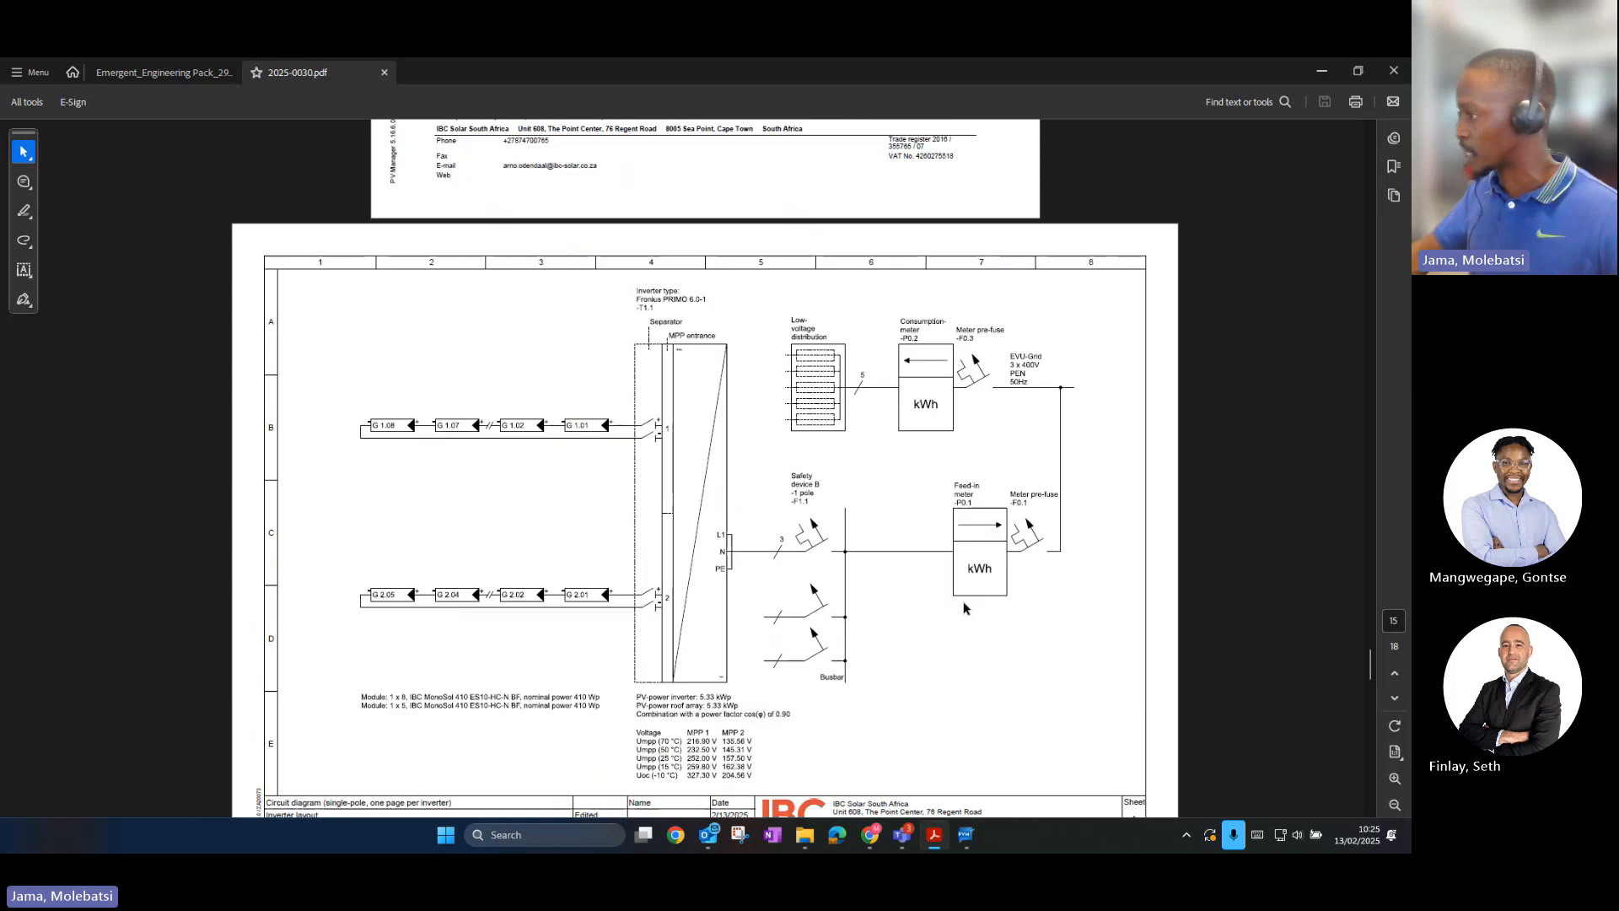
scroll(967, 613, "up", 10)
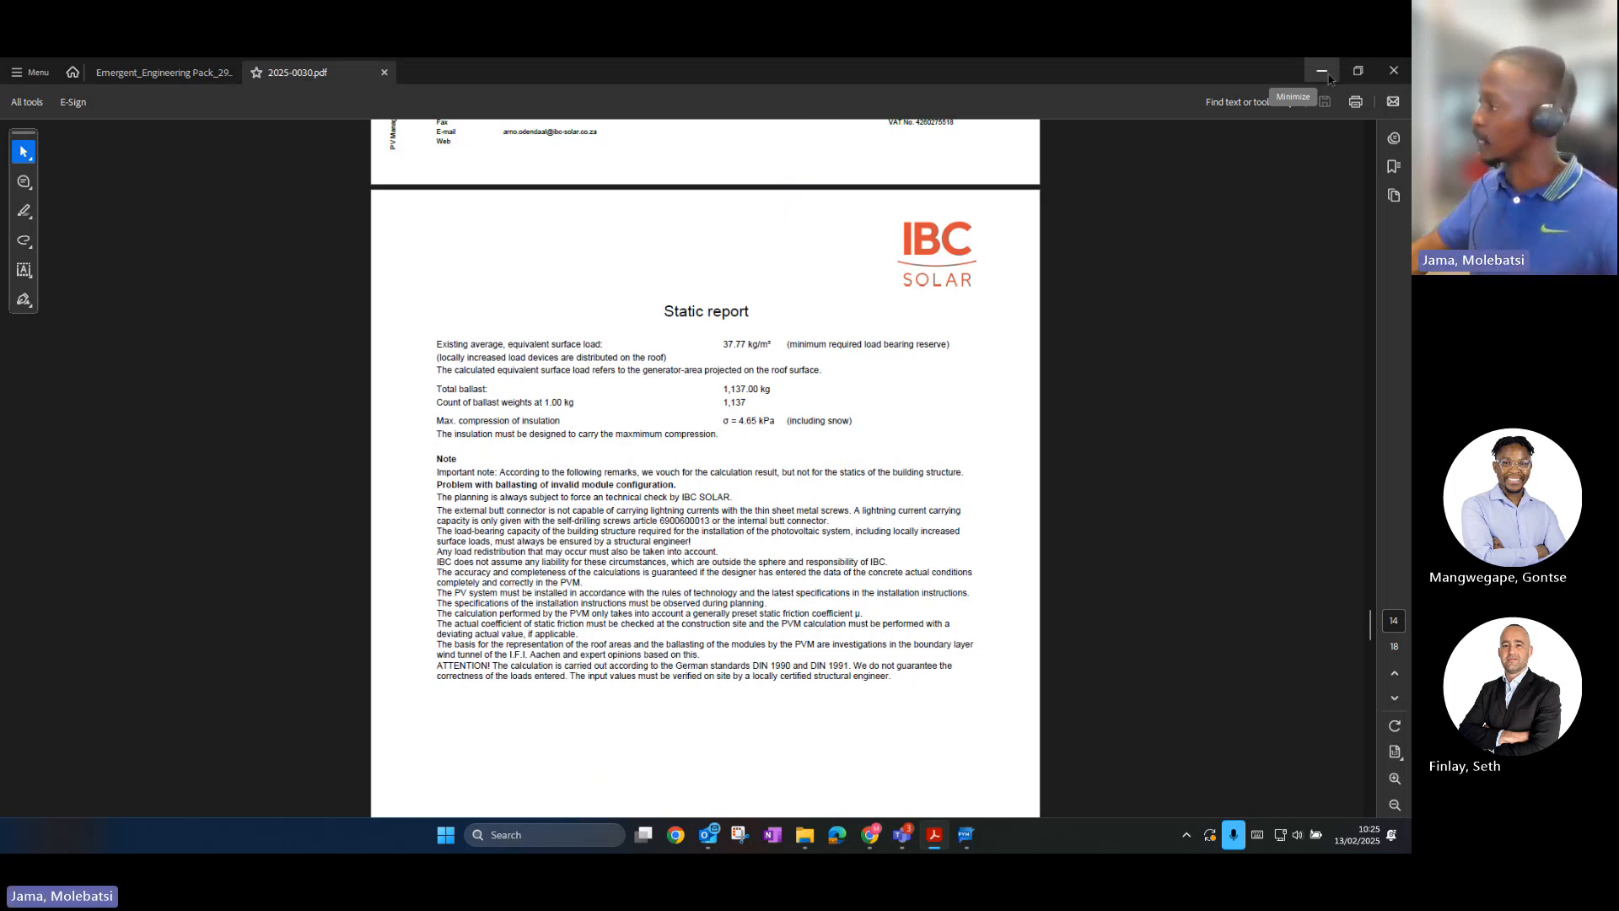
Step: Switch to PV Manager and compare its printout selection with the ballast tables and static report in the PDF, finishing in PV Manager
left_click(1328, 79)
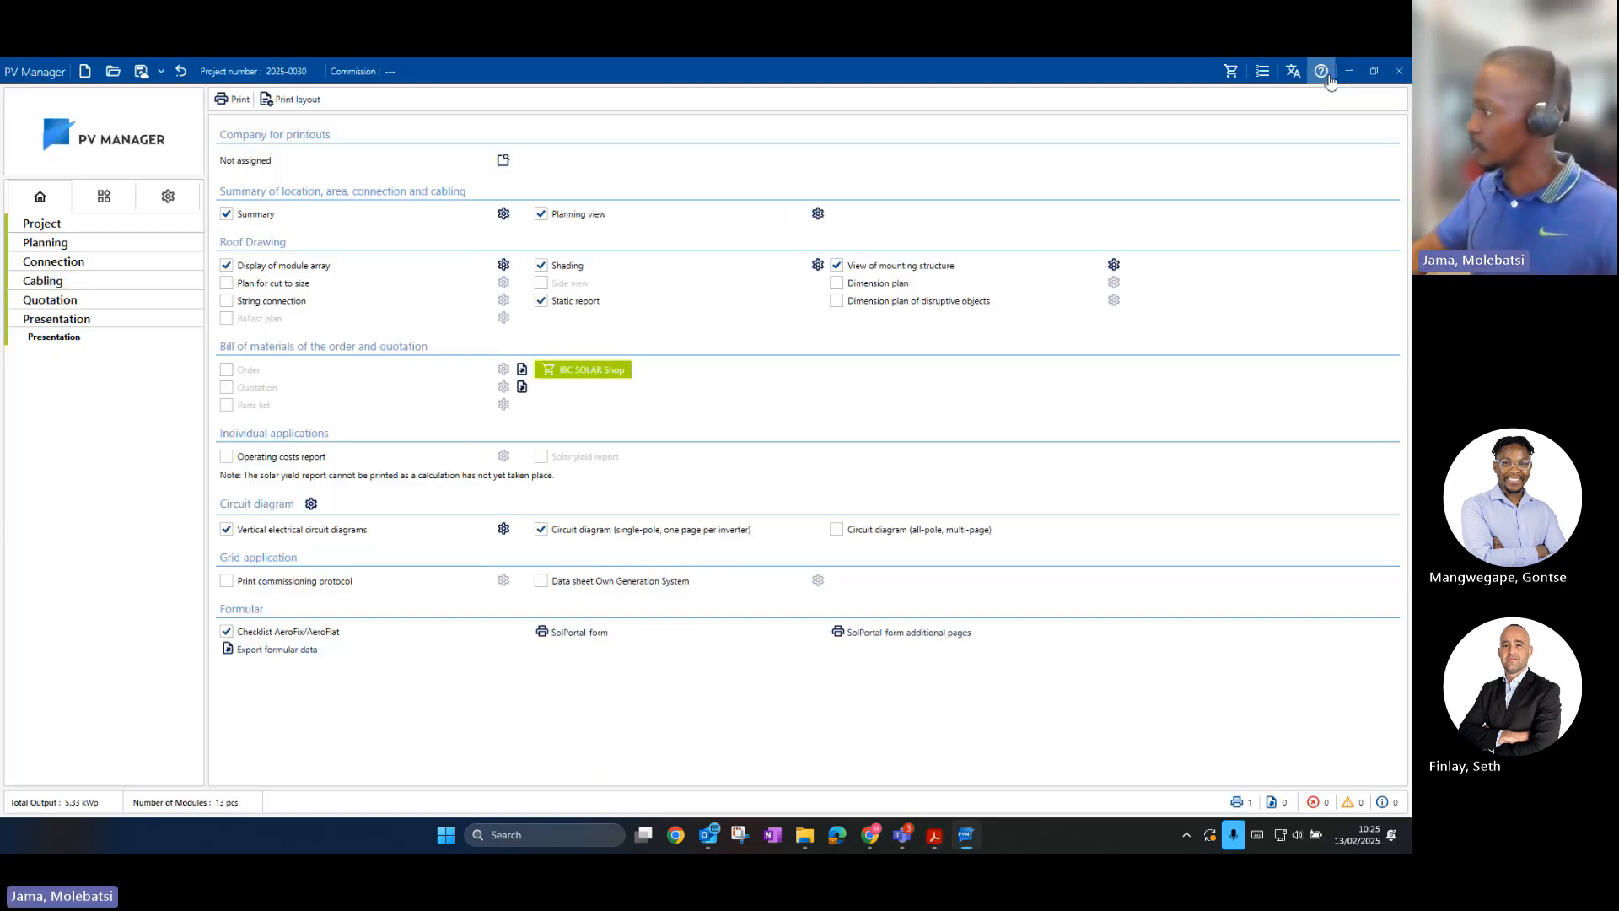
left_click(752, 540)
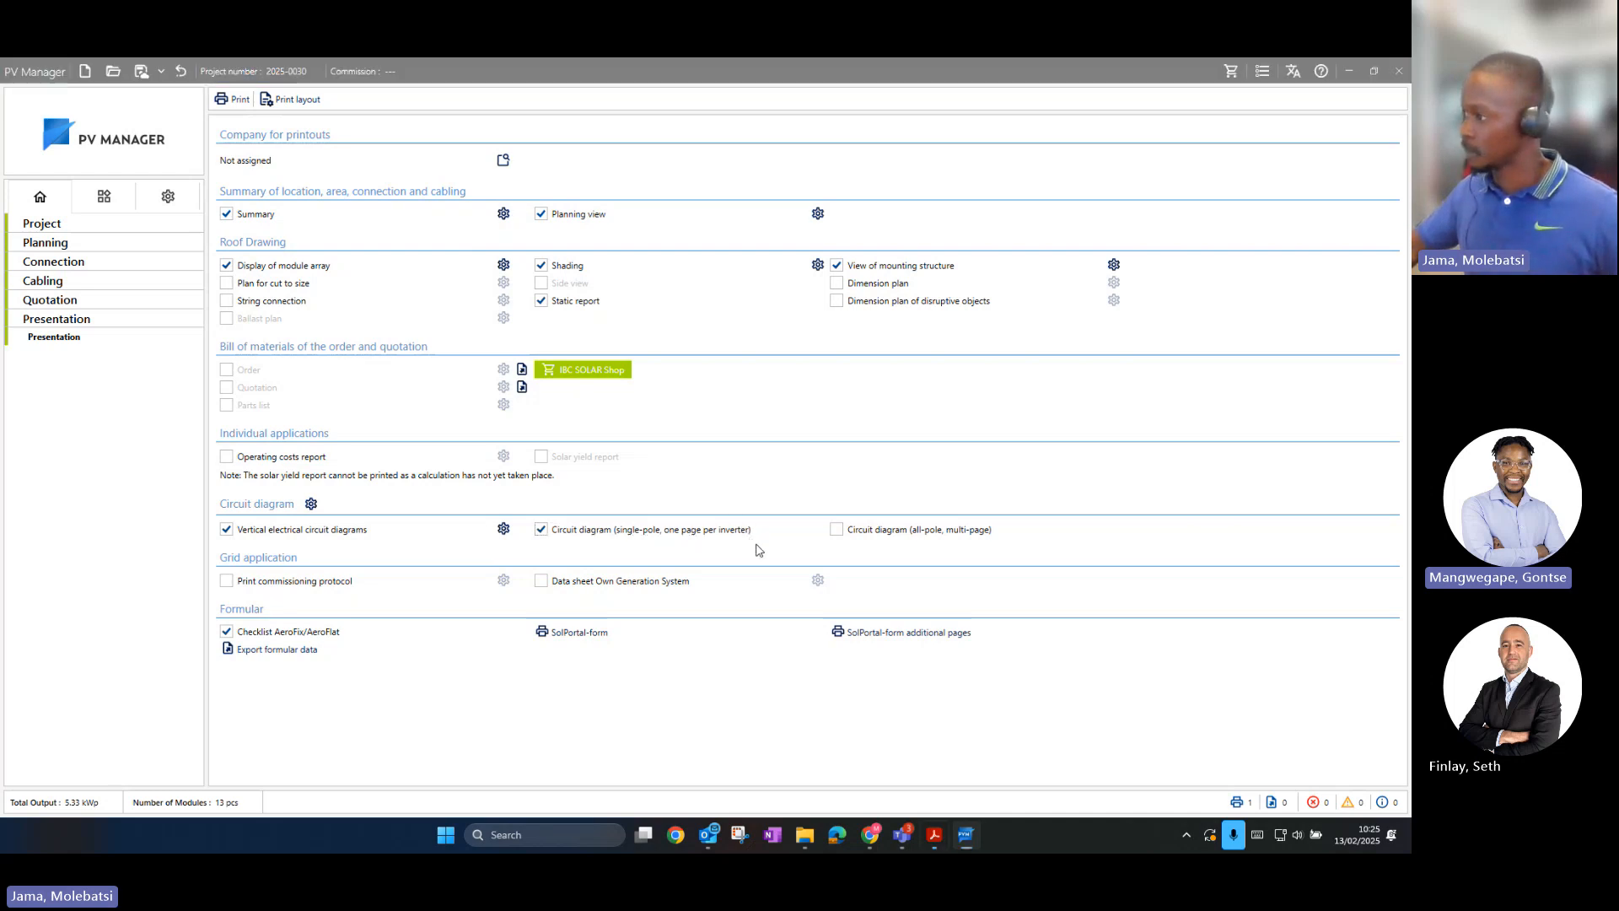
scroll(648, 493, "up", 2)
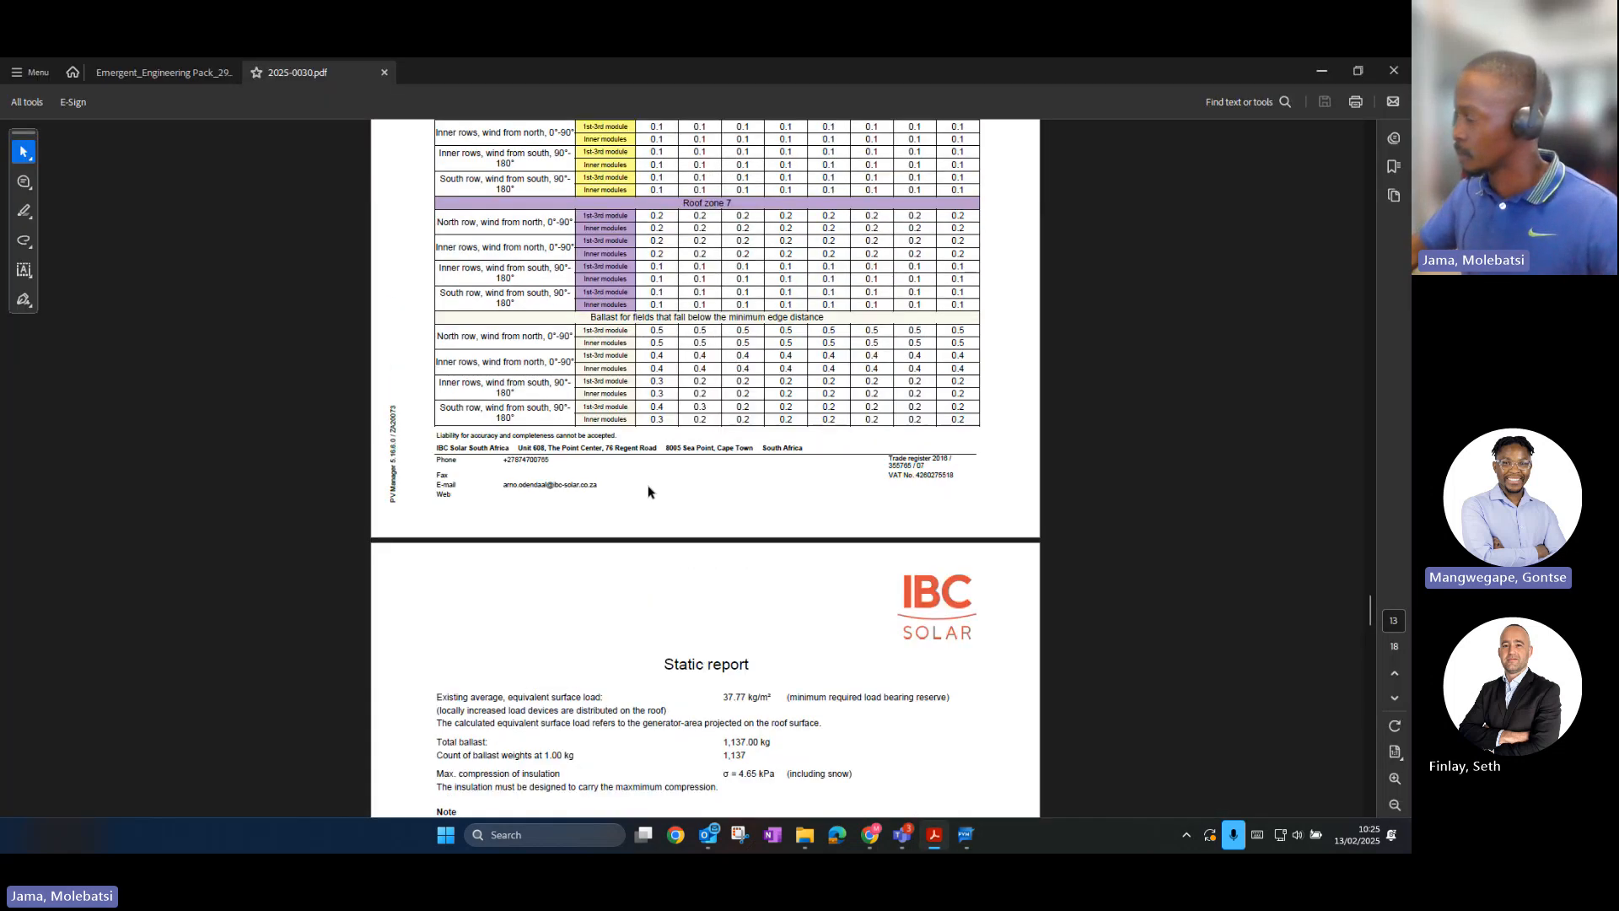
scroll(649, 491, "down", 3)
key("alt+Tab")
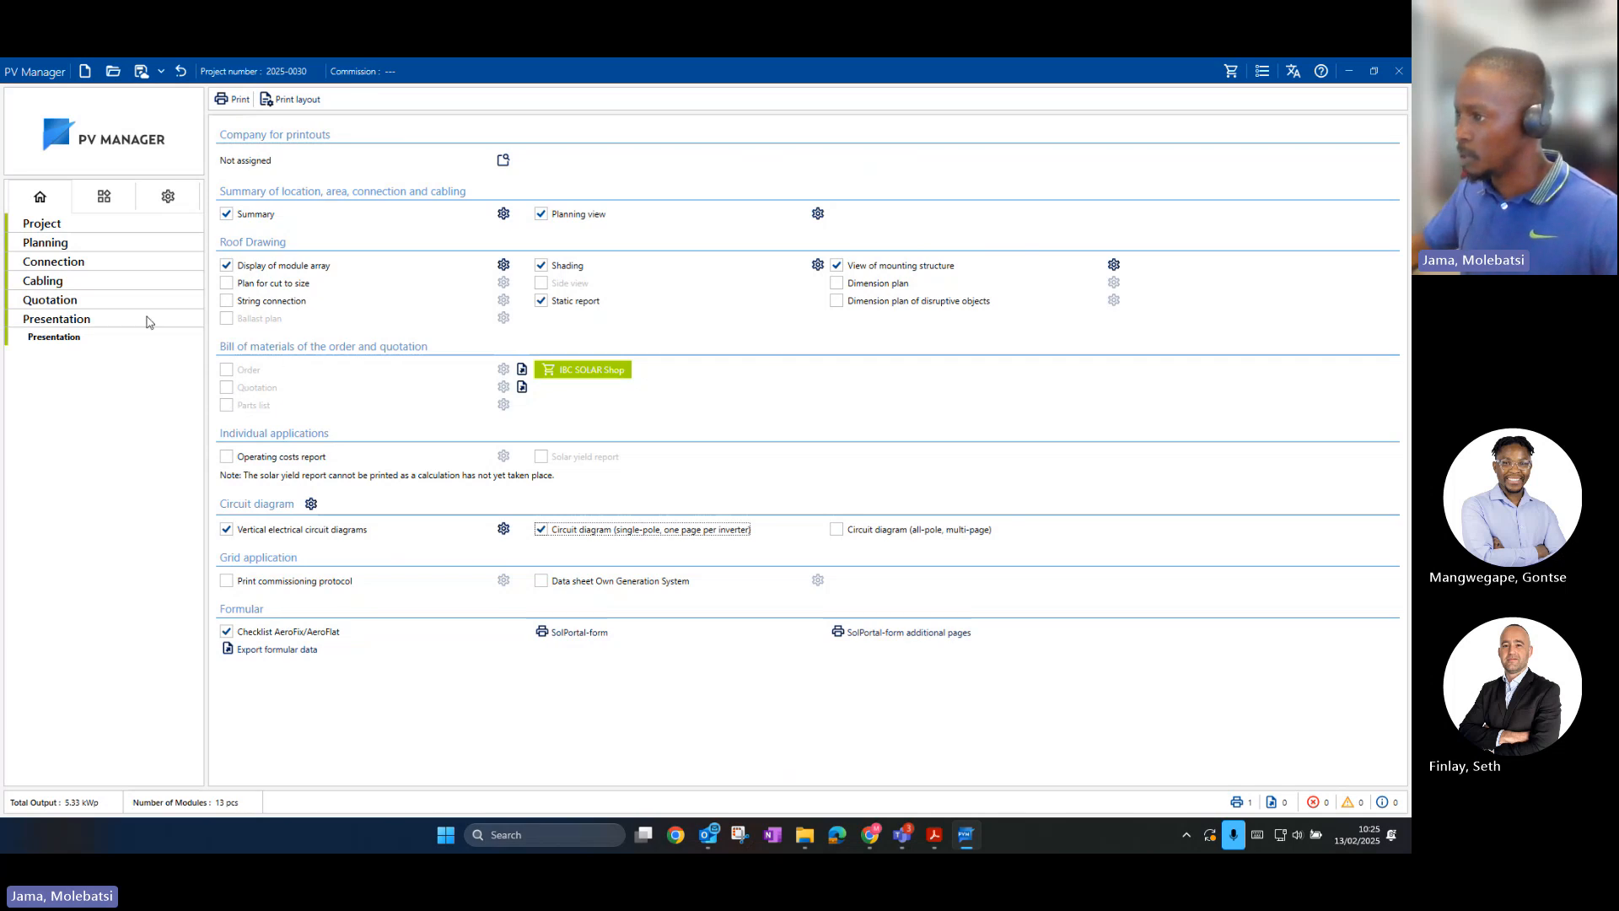
Step: Check the project's quotation list and return to the presentation options, choosing to save the project changes at both switches
left_click(50, 300)
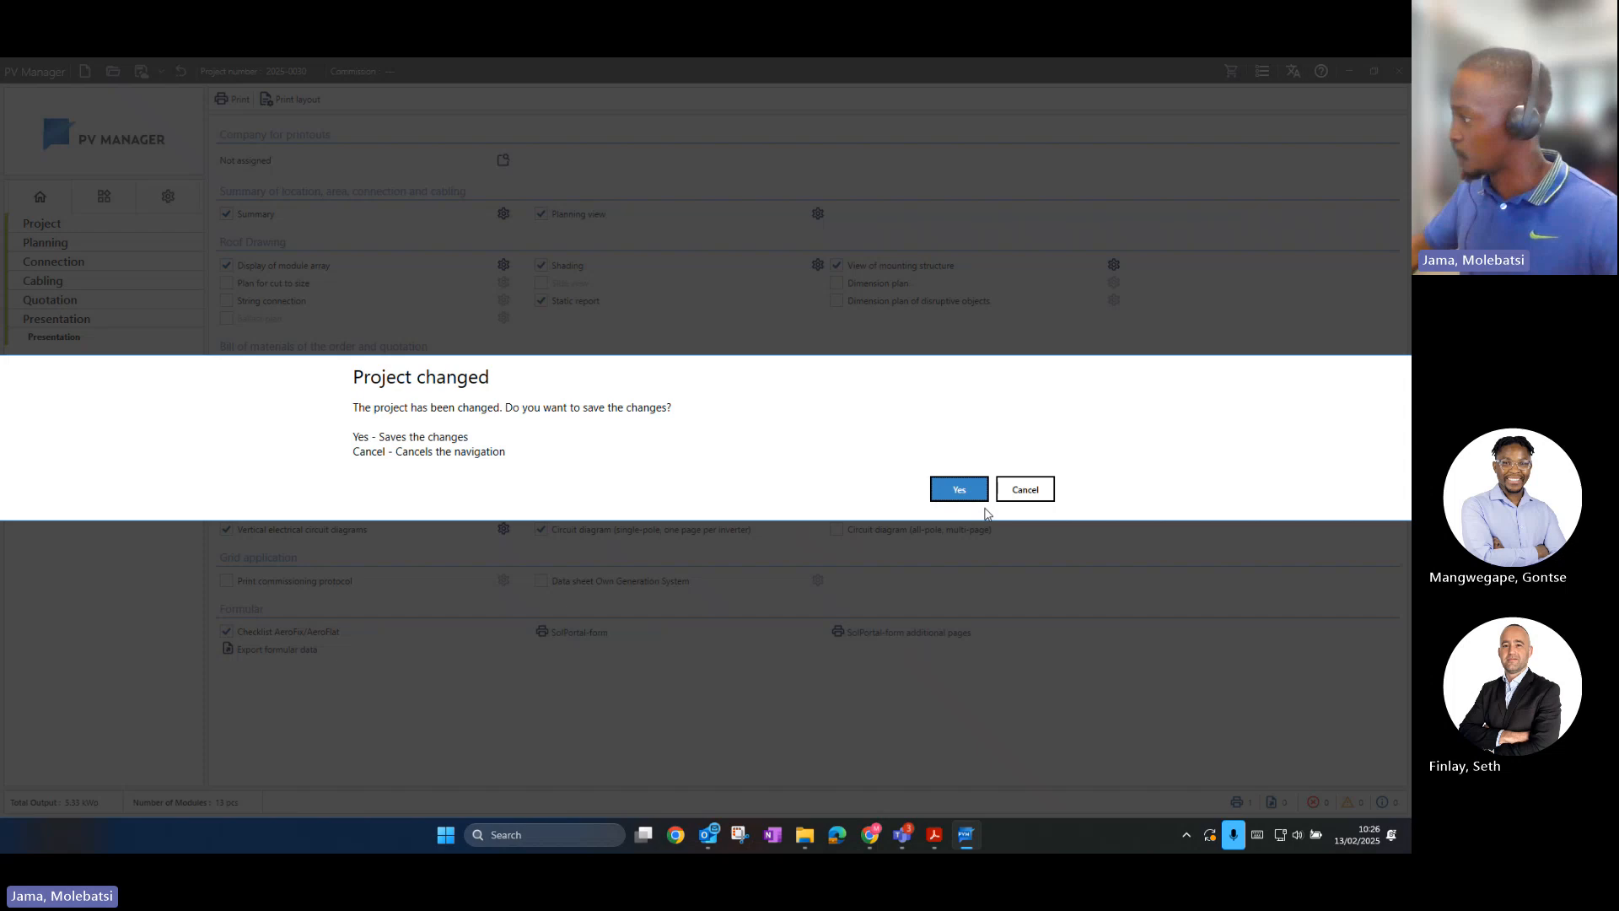
left_click(959, 489)
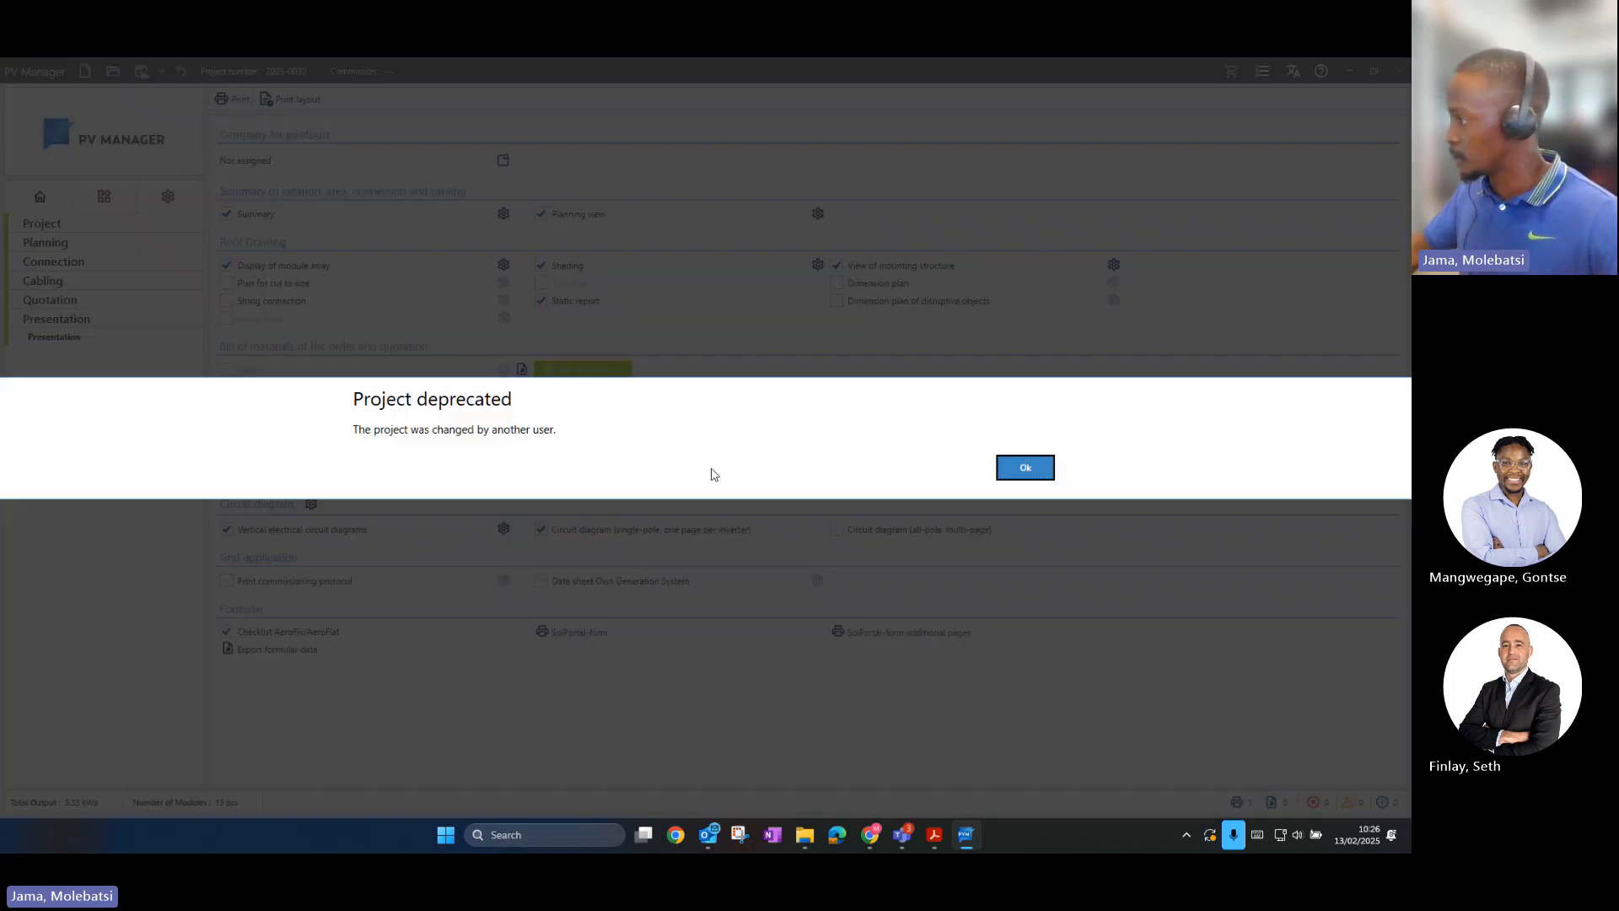
left_click(1043, 470)
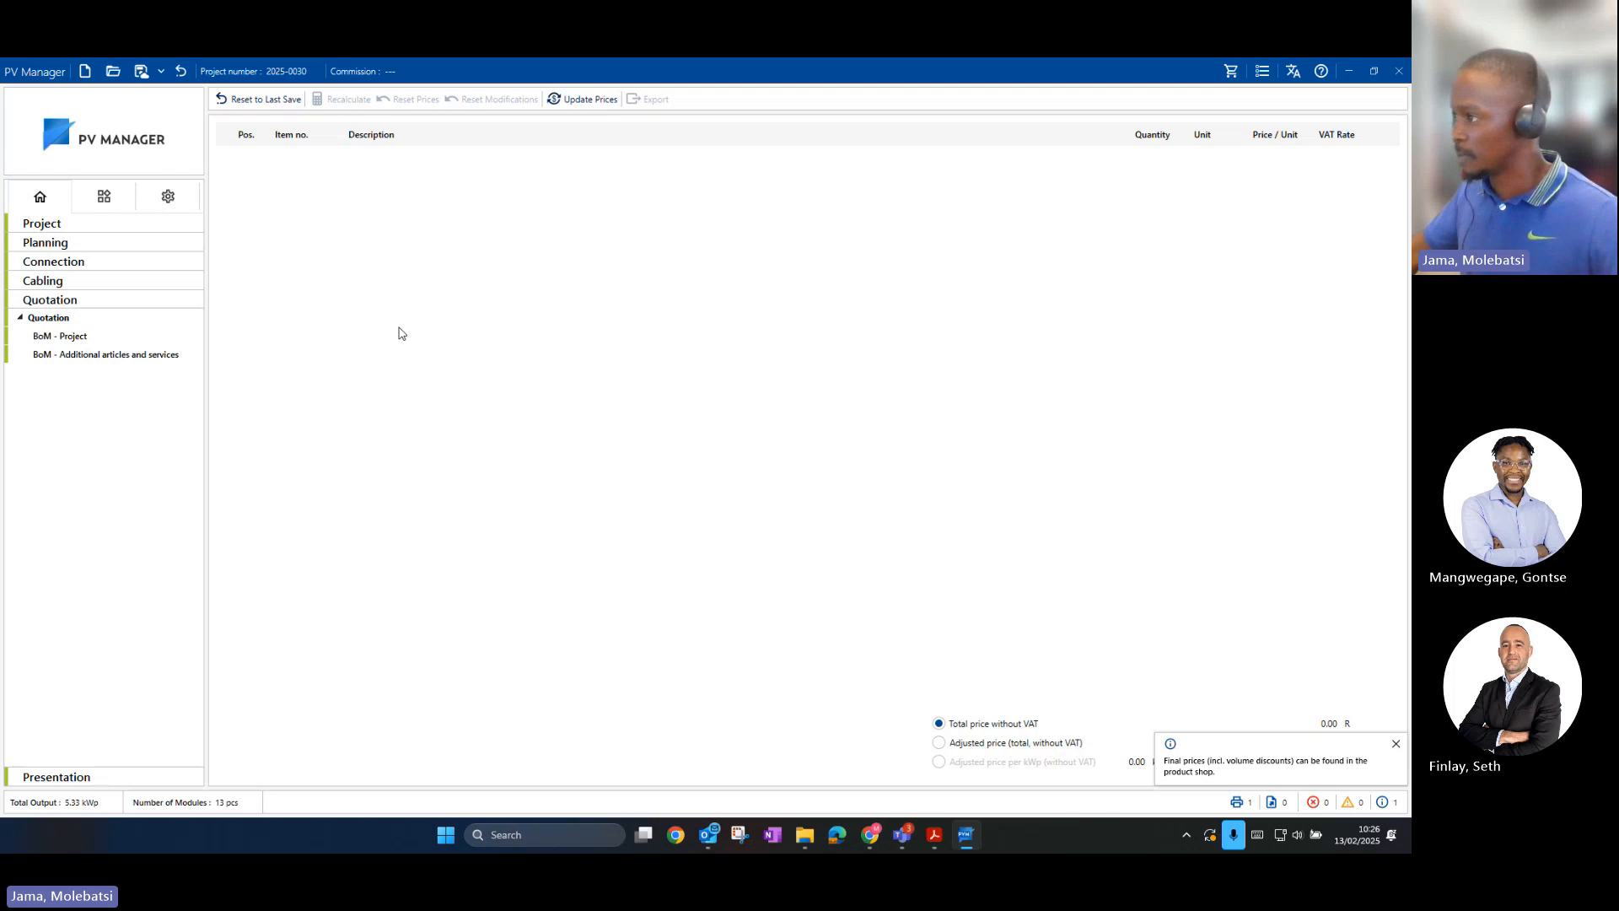
left_click(67, 774)
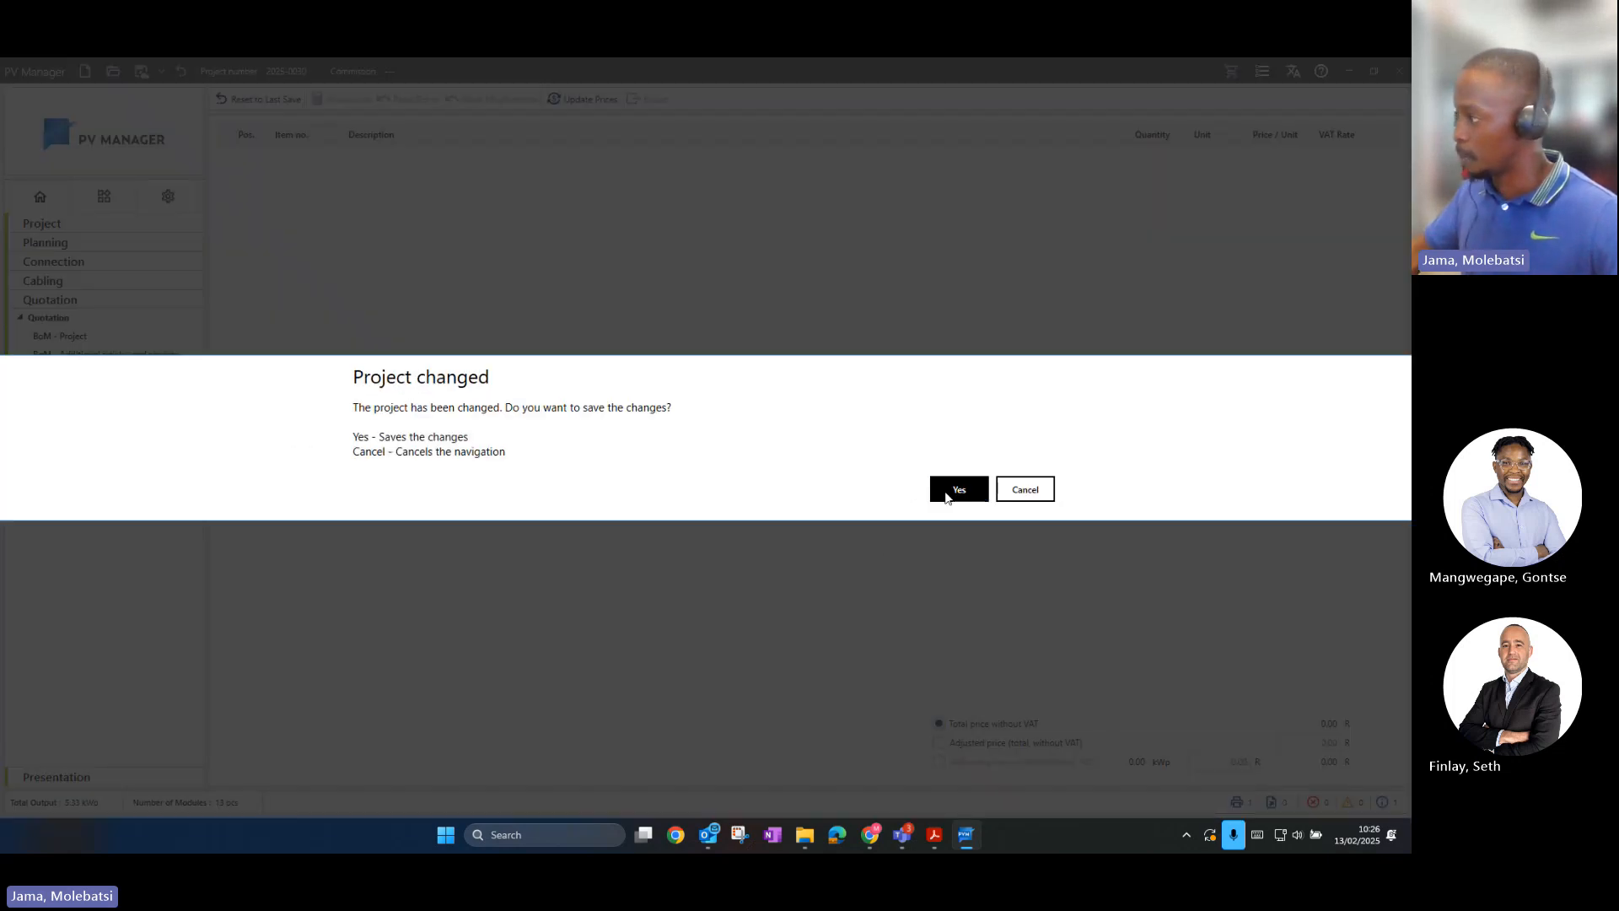
left_click(946, 496)
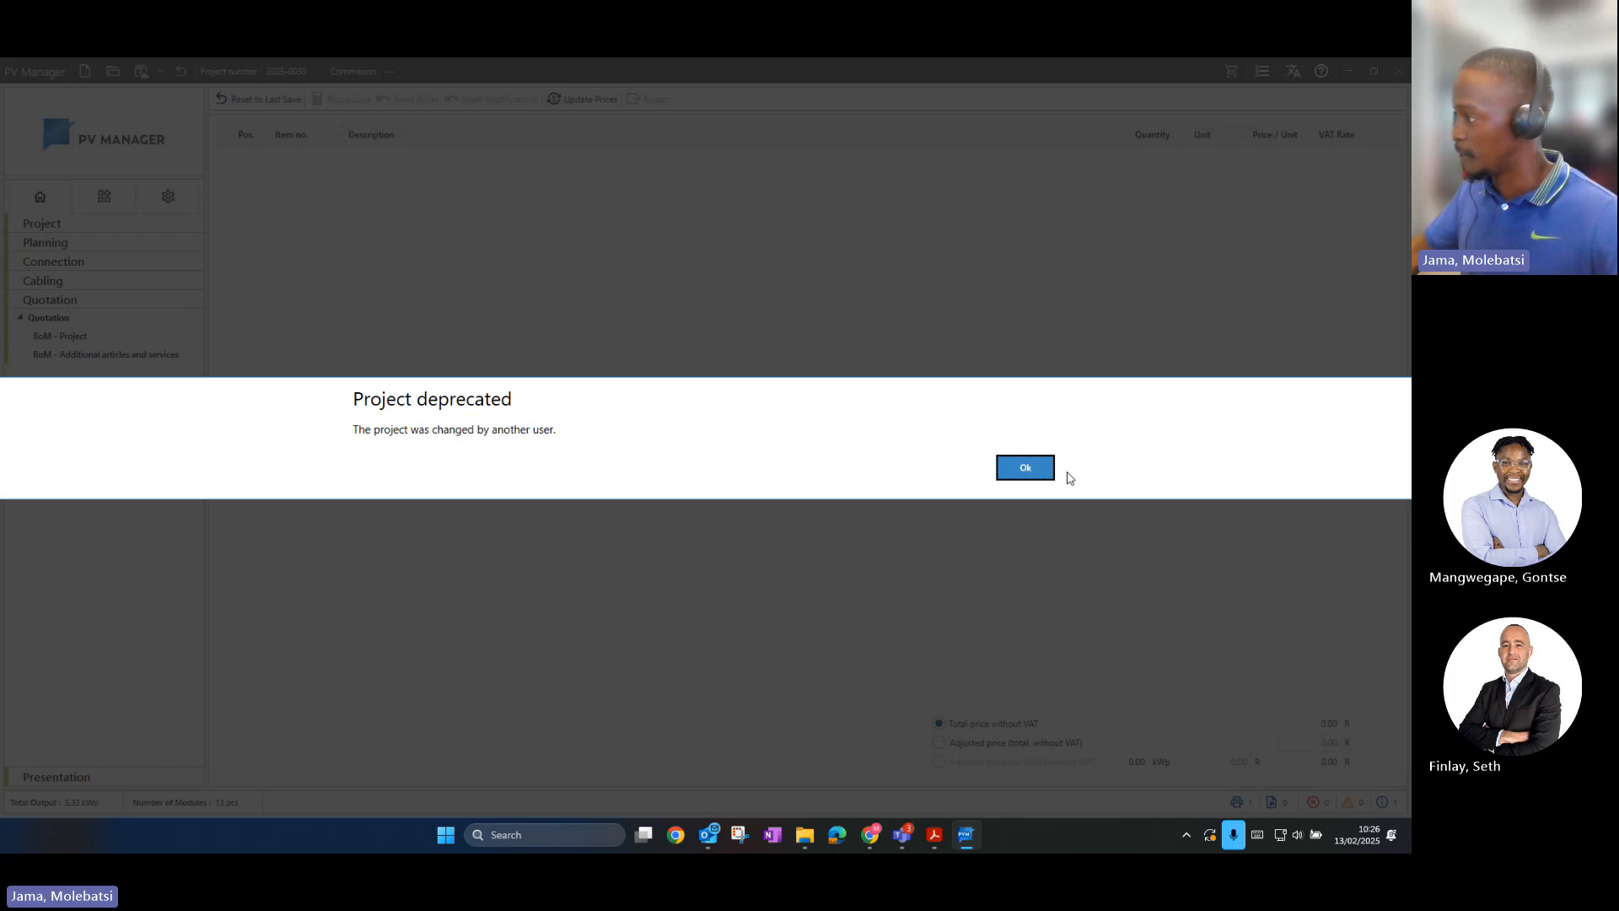
left_click(1024, 468)
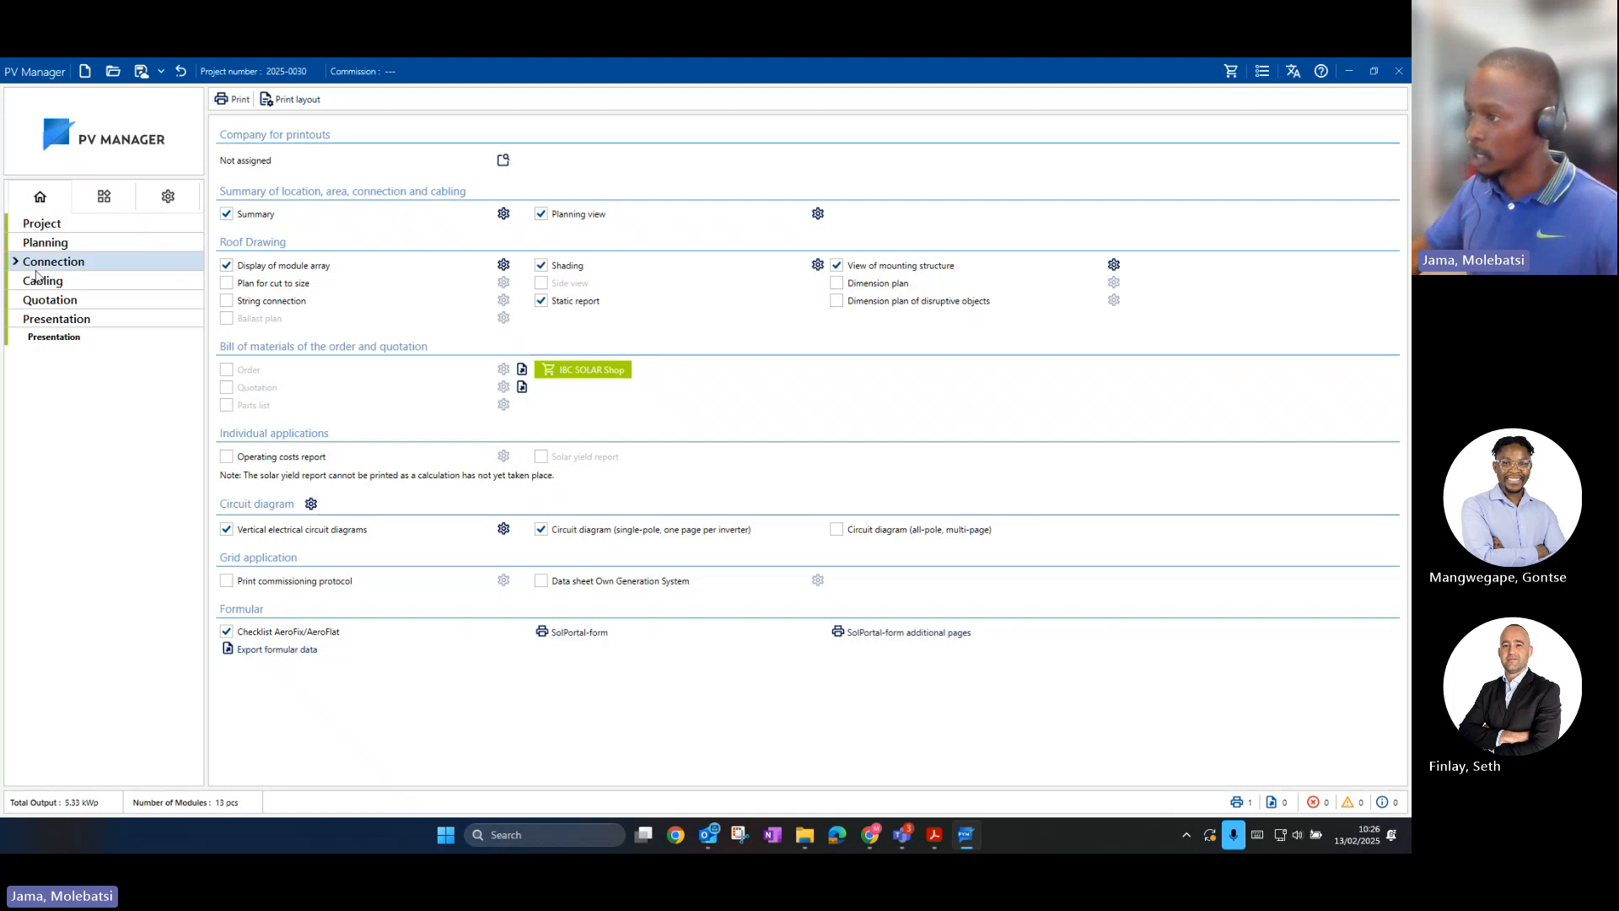
Step: Return to the quotation, choosing to save the project changes, and open the project's bill of materials
left_click(48, 300)
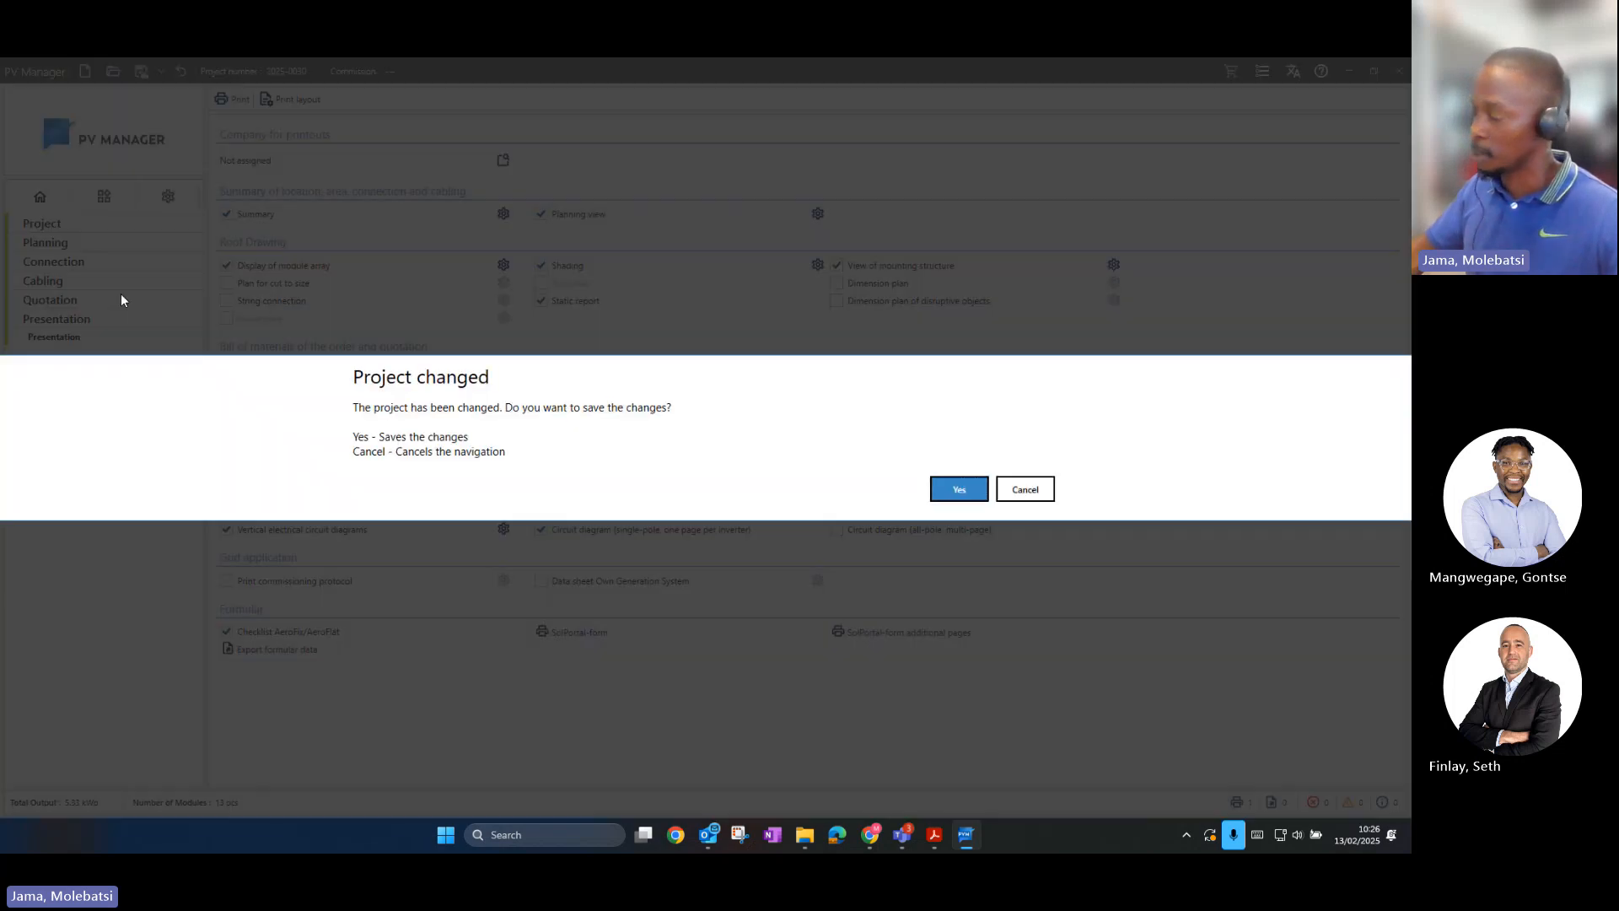
left_click(956, 487)
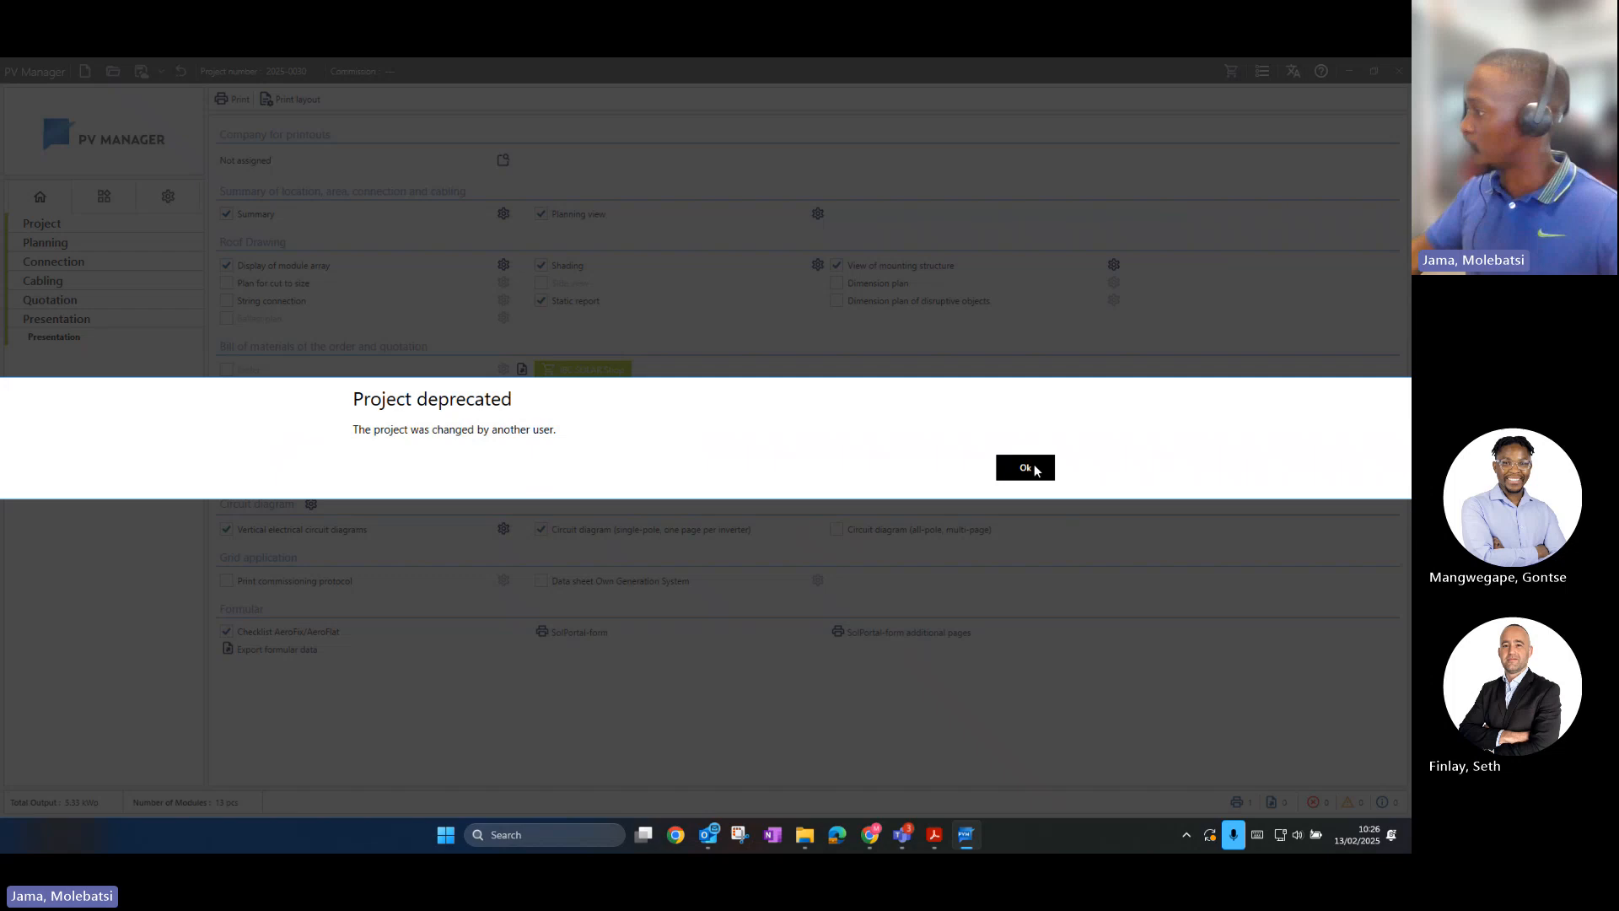
left_click(1031, 469)
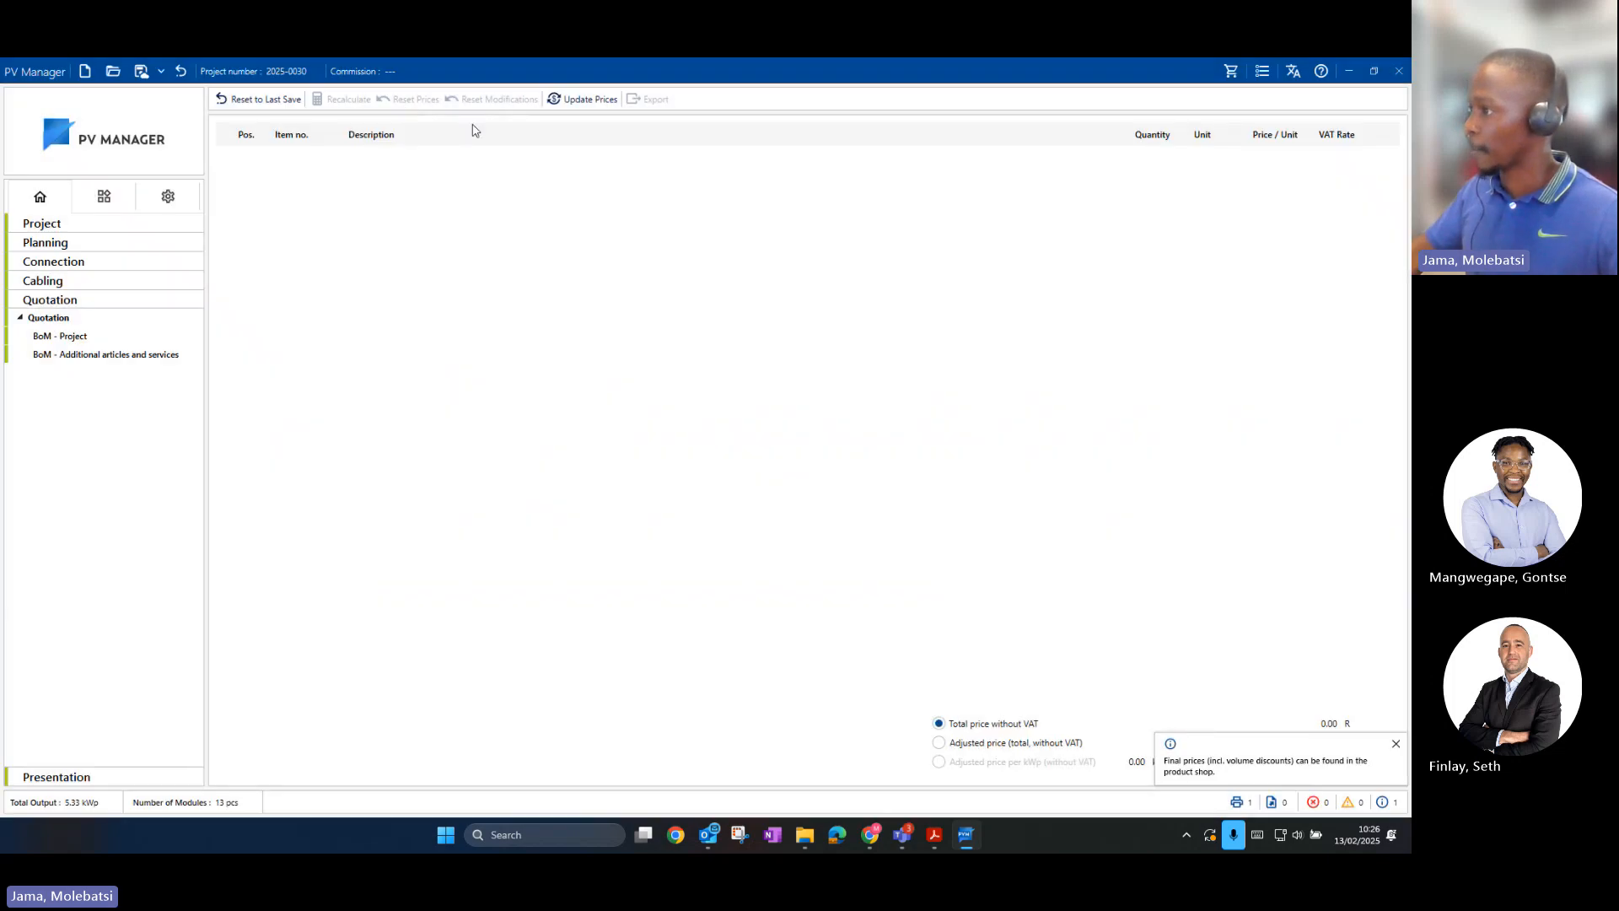
left_click(49, 337)
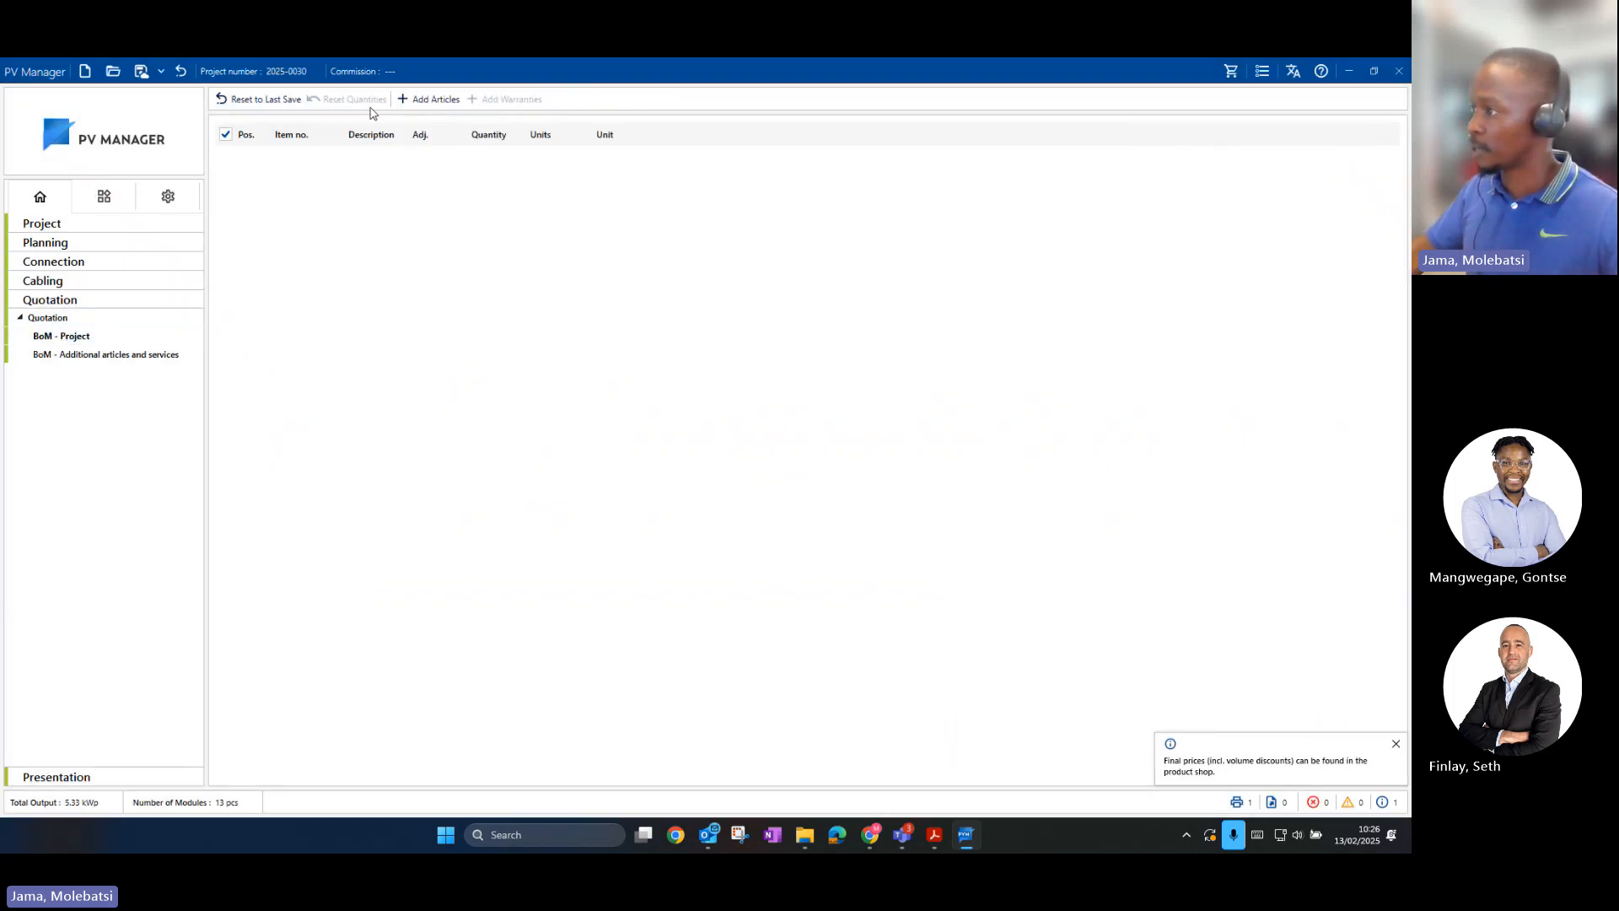
Step: Add 13 pieces of the IBC MonoSol 410 CS10-HC module to the project's bill of materials
left_click(430, 99)
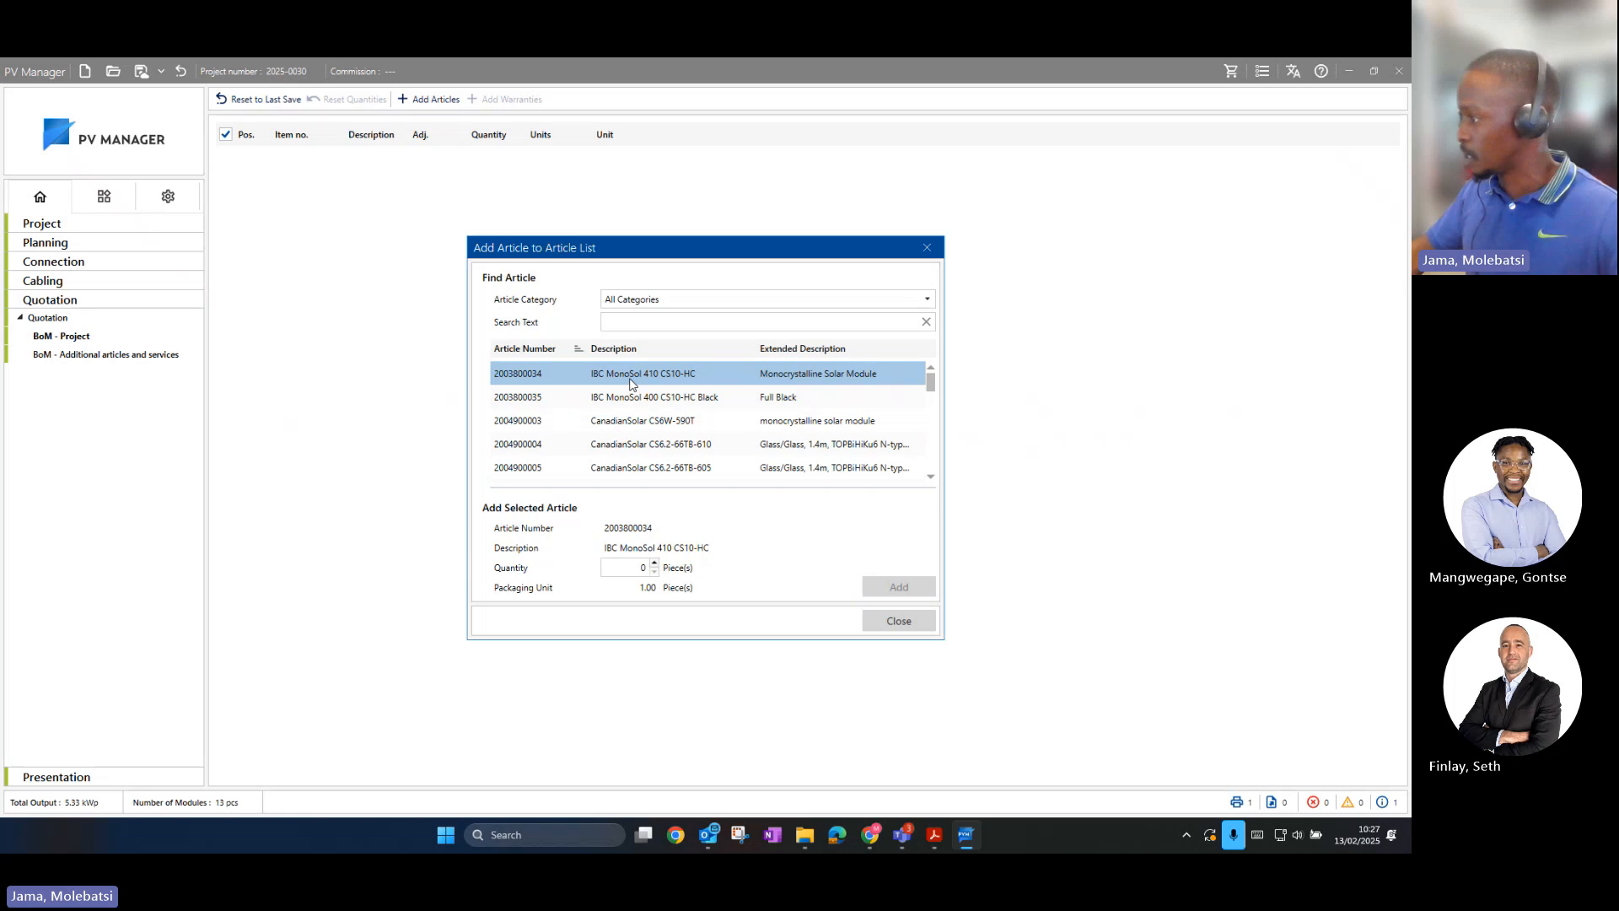
left_click(640, 570)
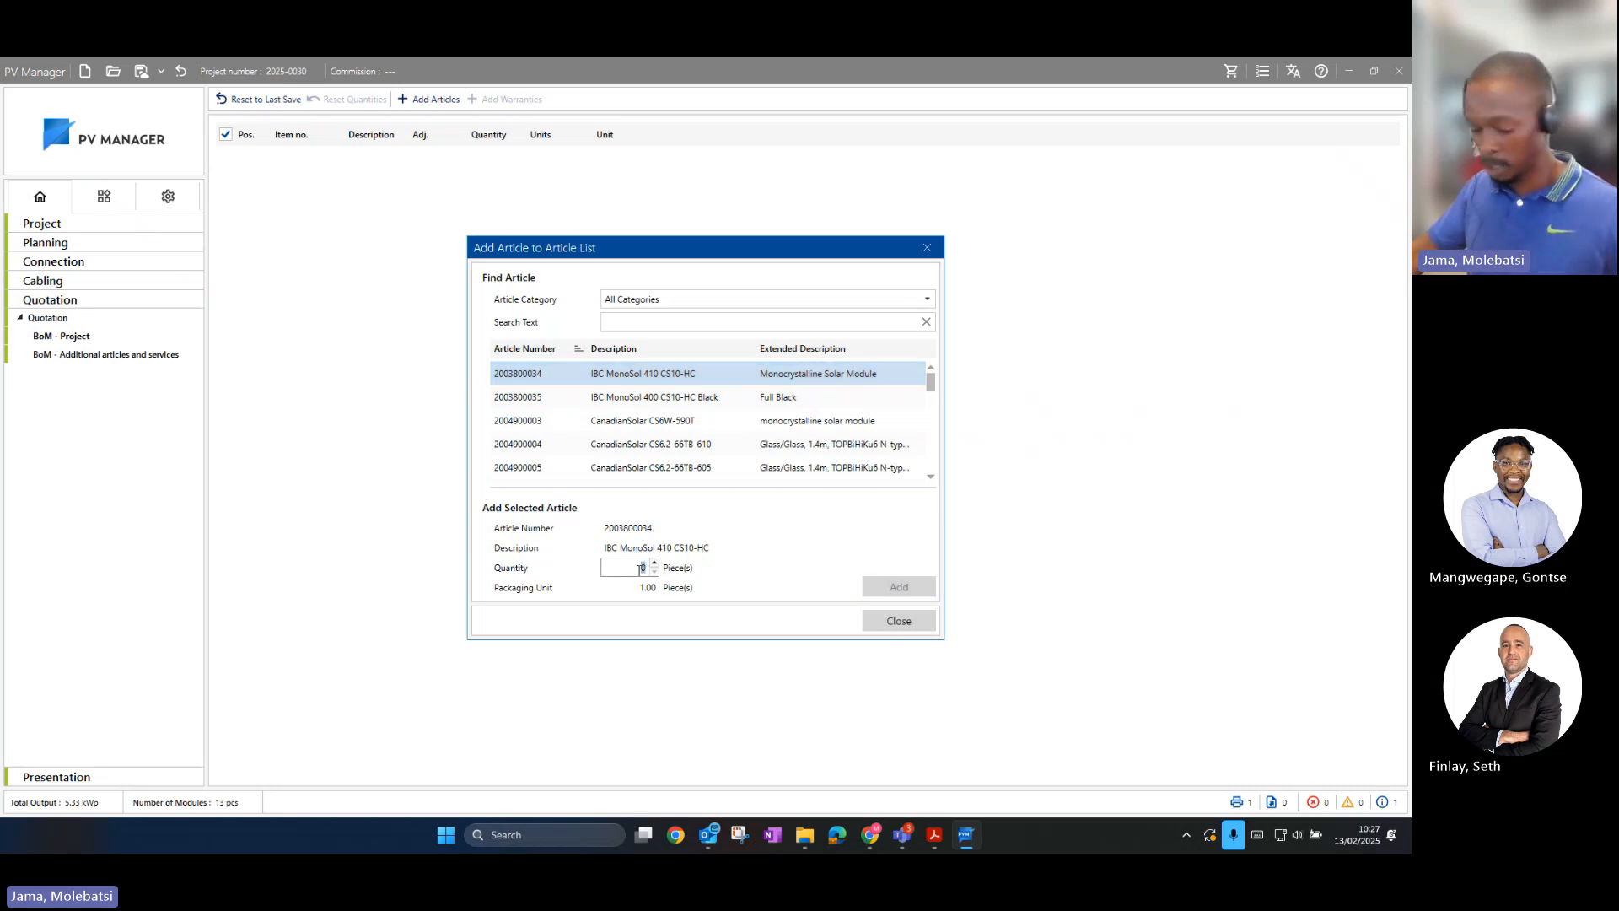
type("13")
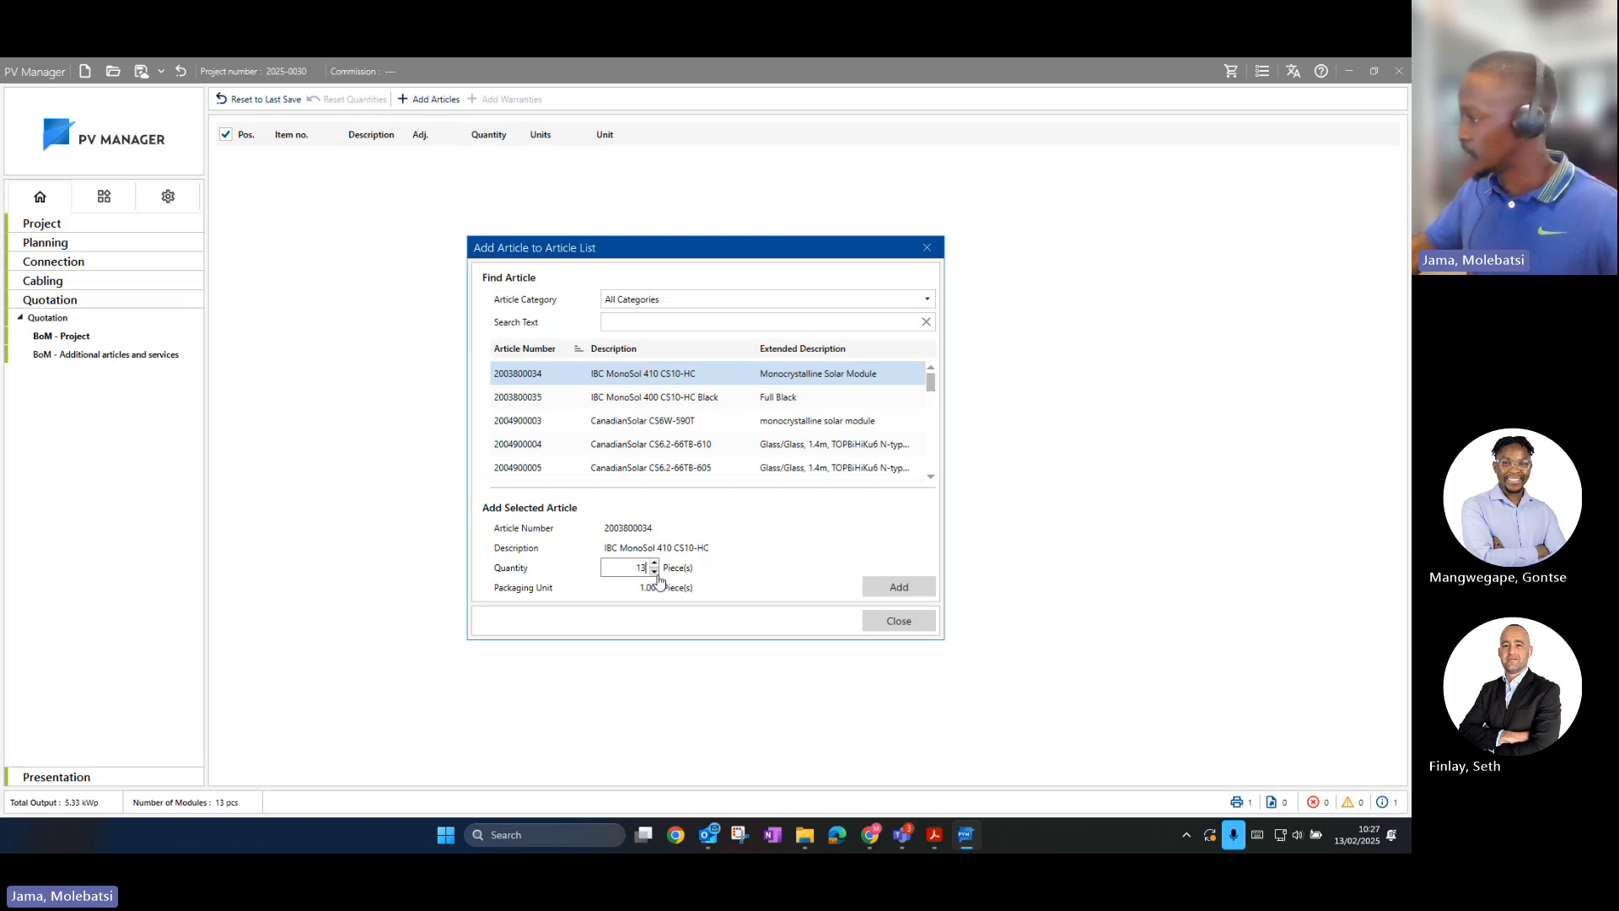
left_click(873, 588)
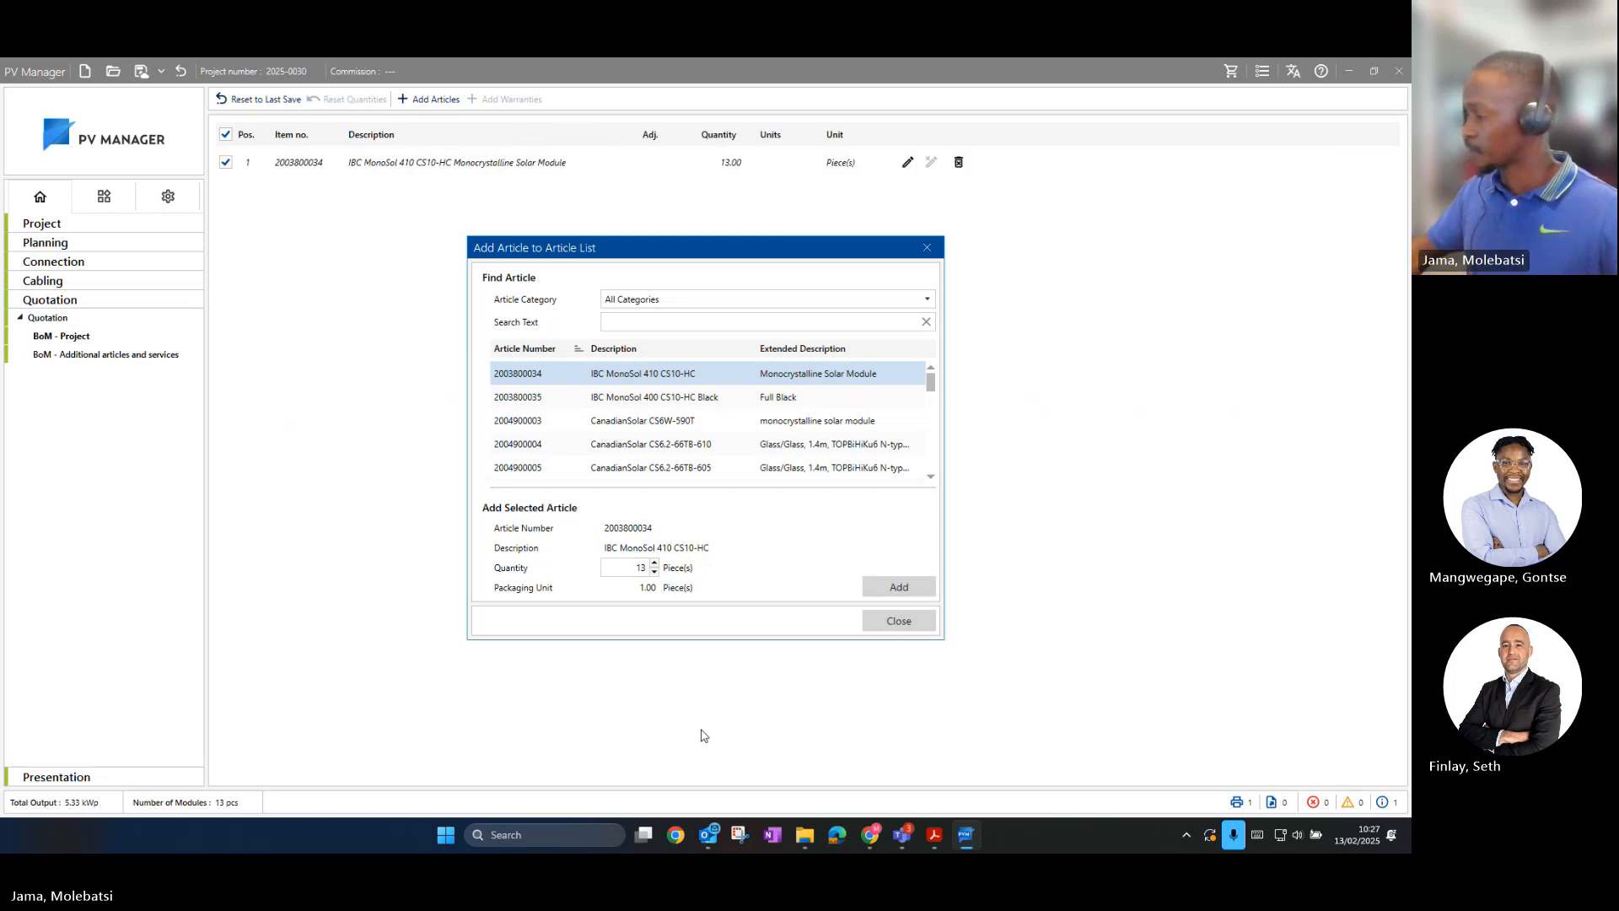
left_click(932, 251)
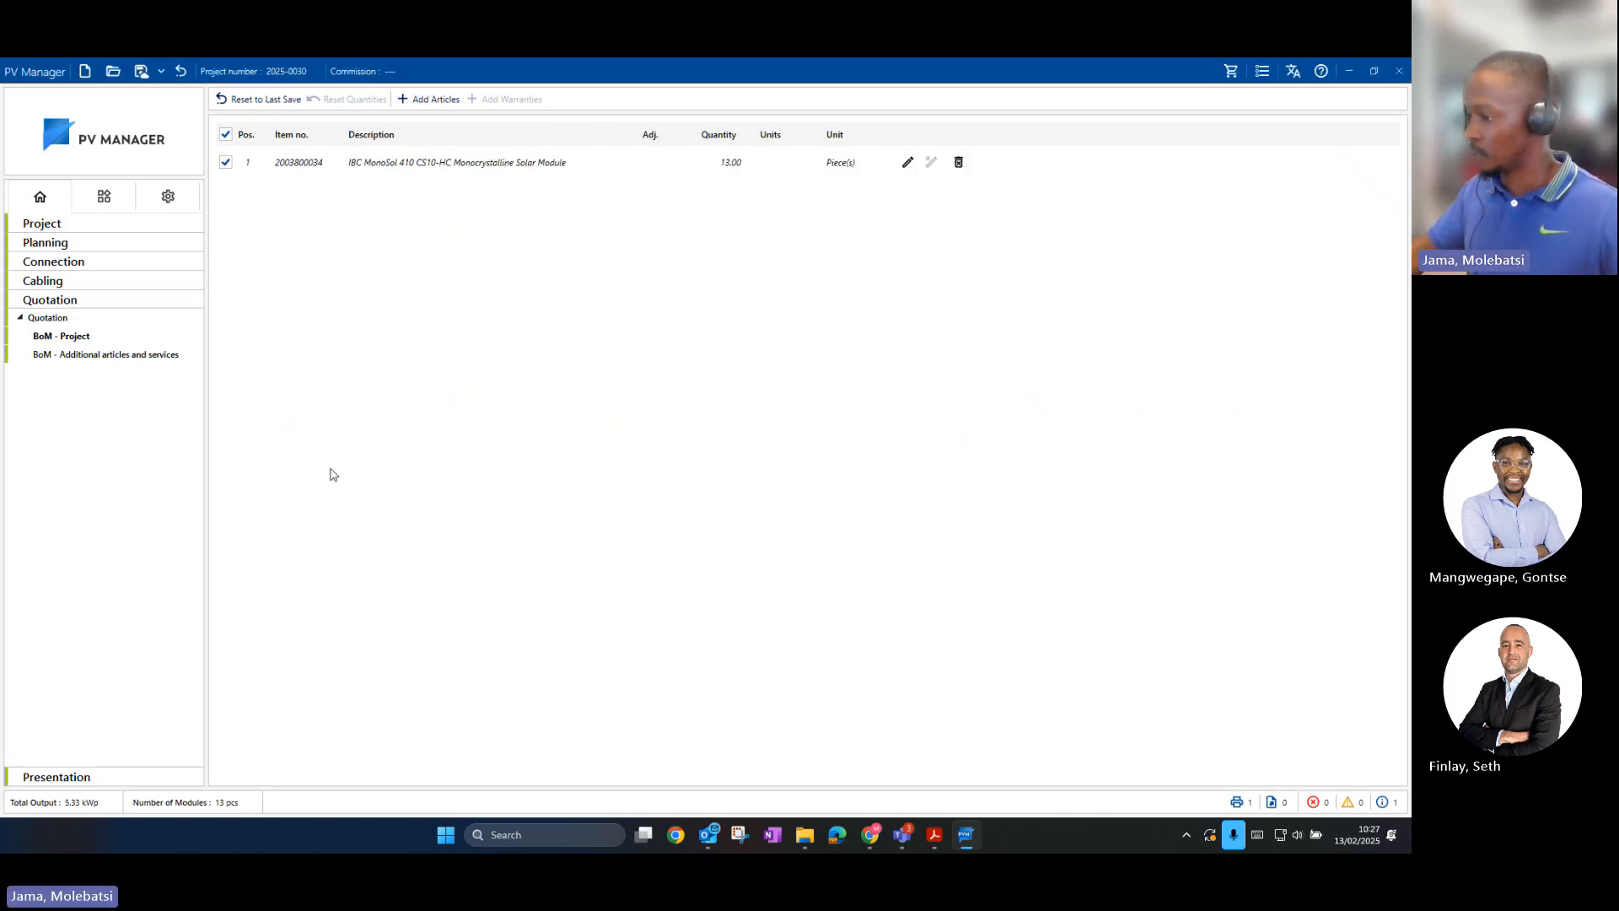
Step: Go back to the presentation options, choosing to save the changed bill of materials and acknowledging the project notice
left_click(67, 776)
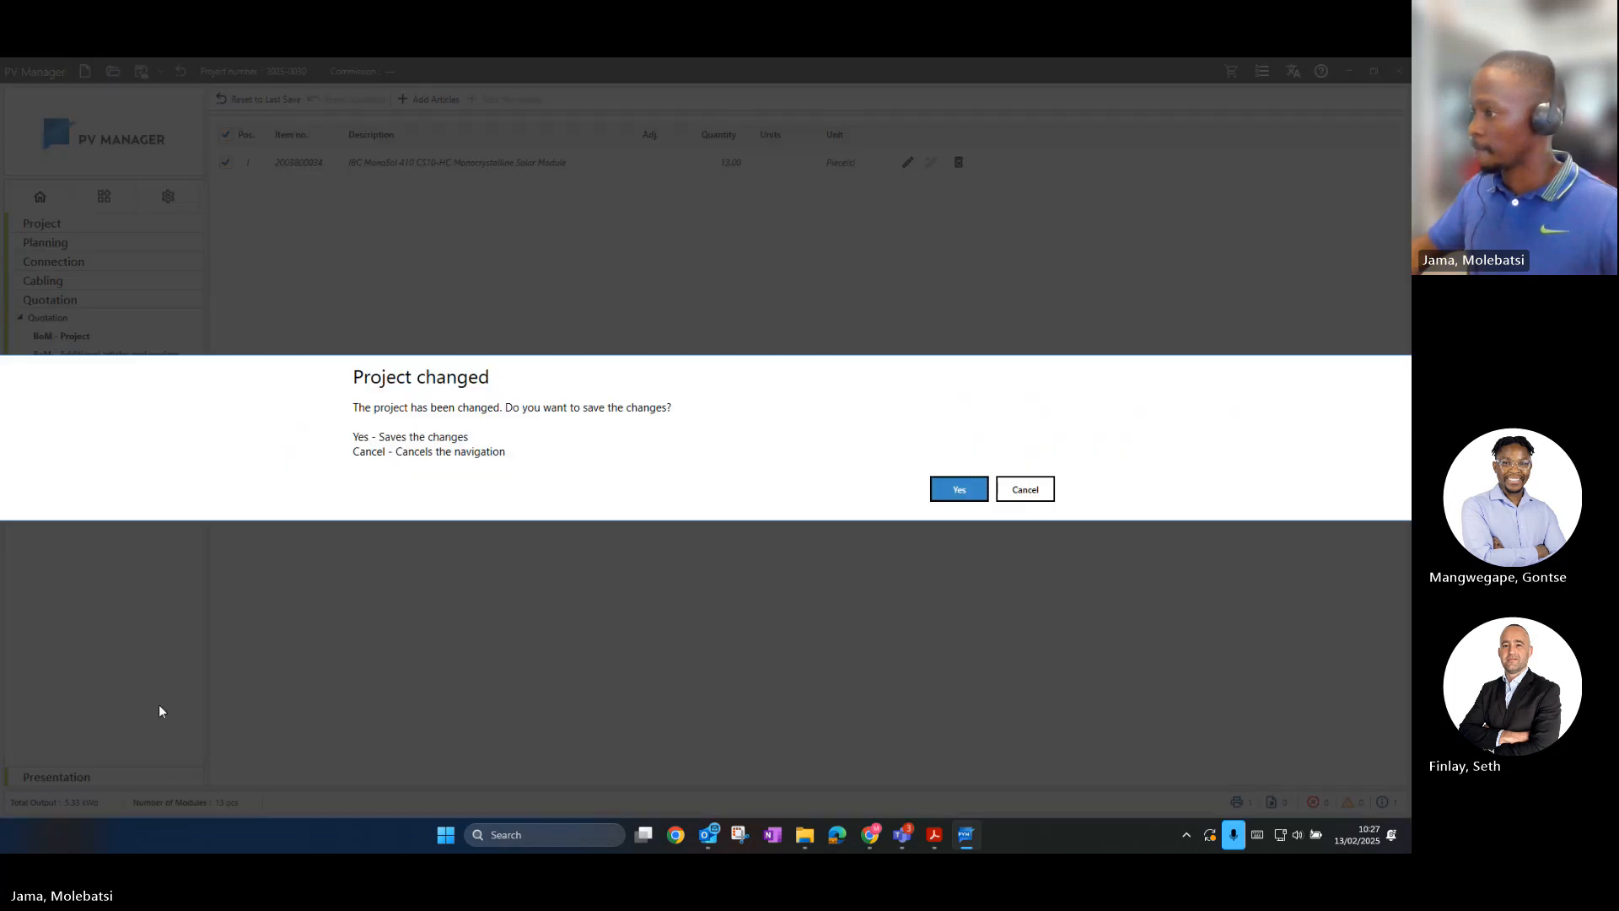
left_click(959, 489)
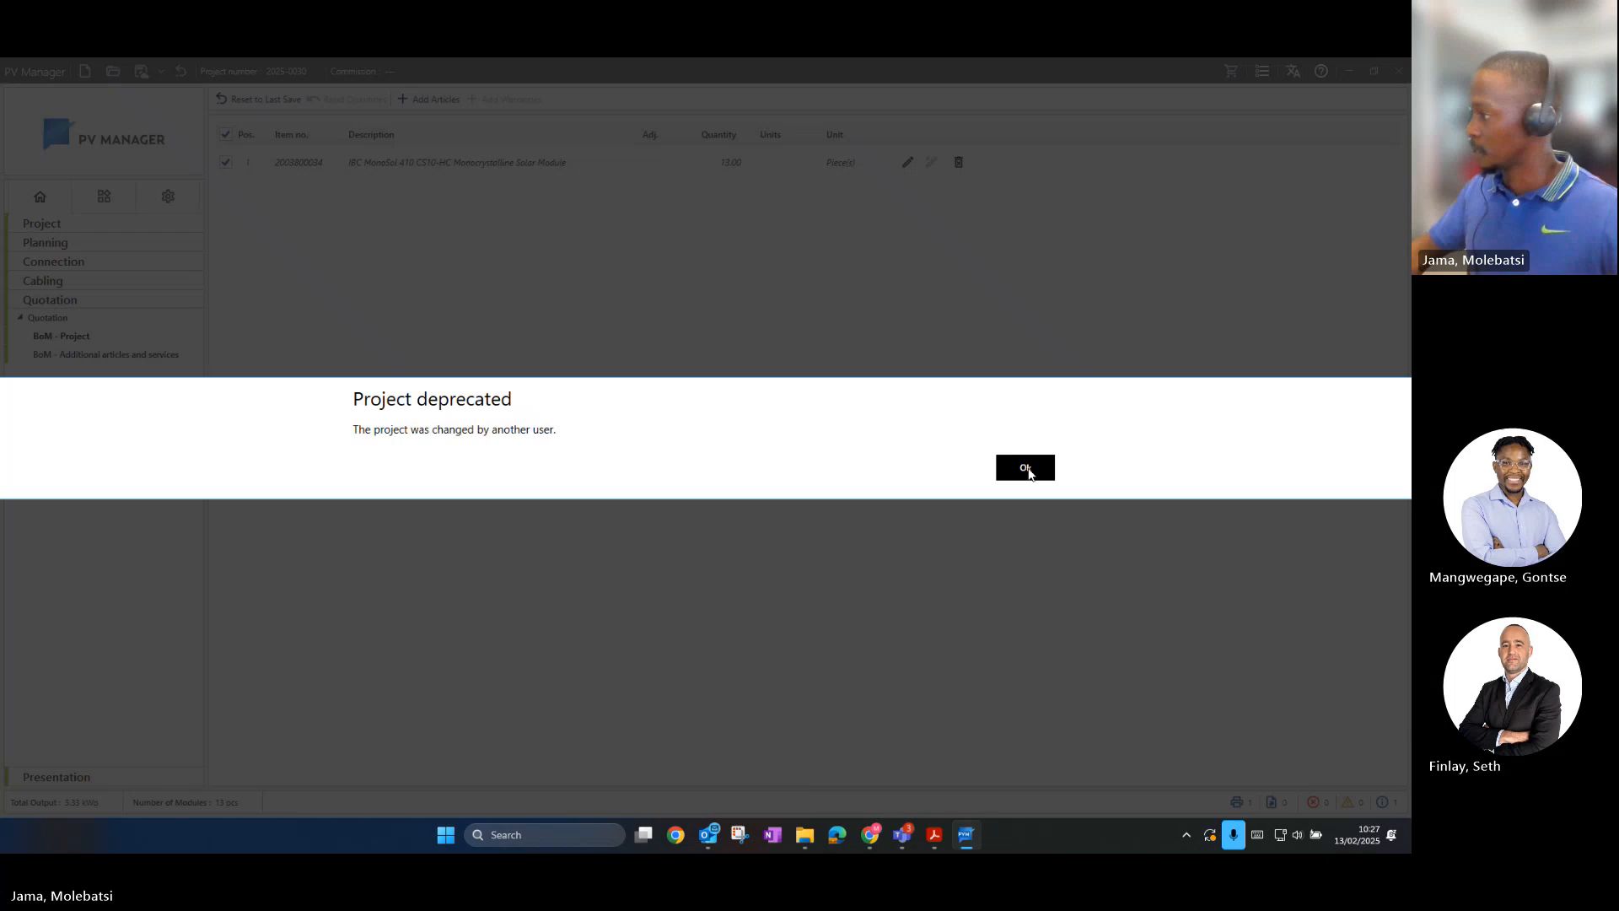
left_click(1026, 469)
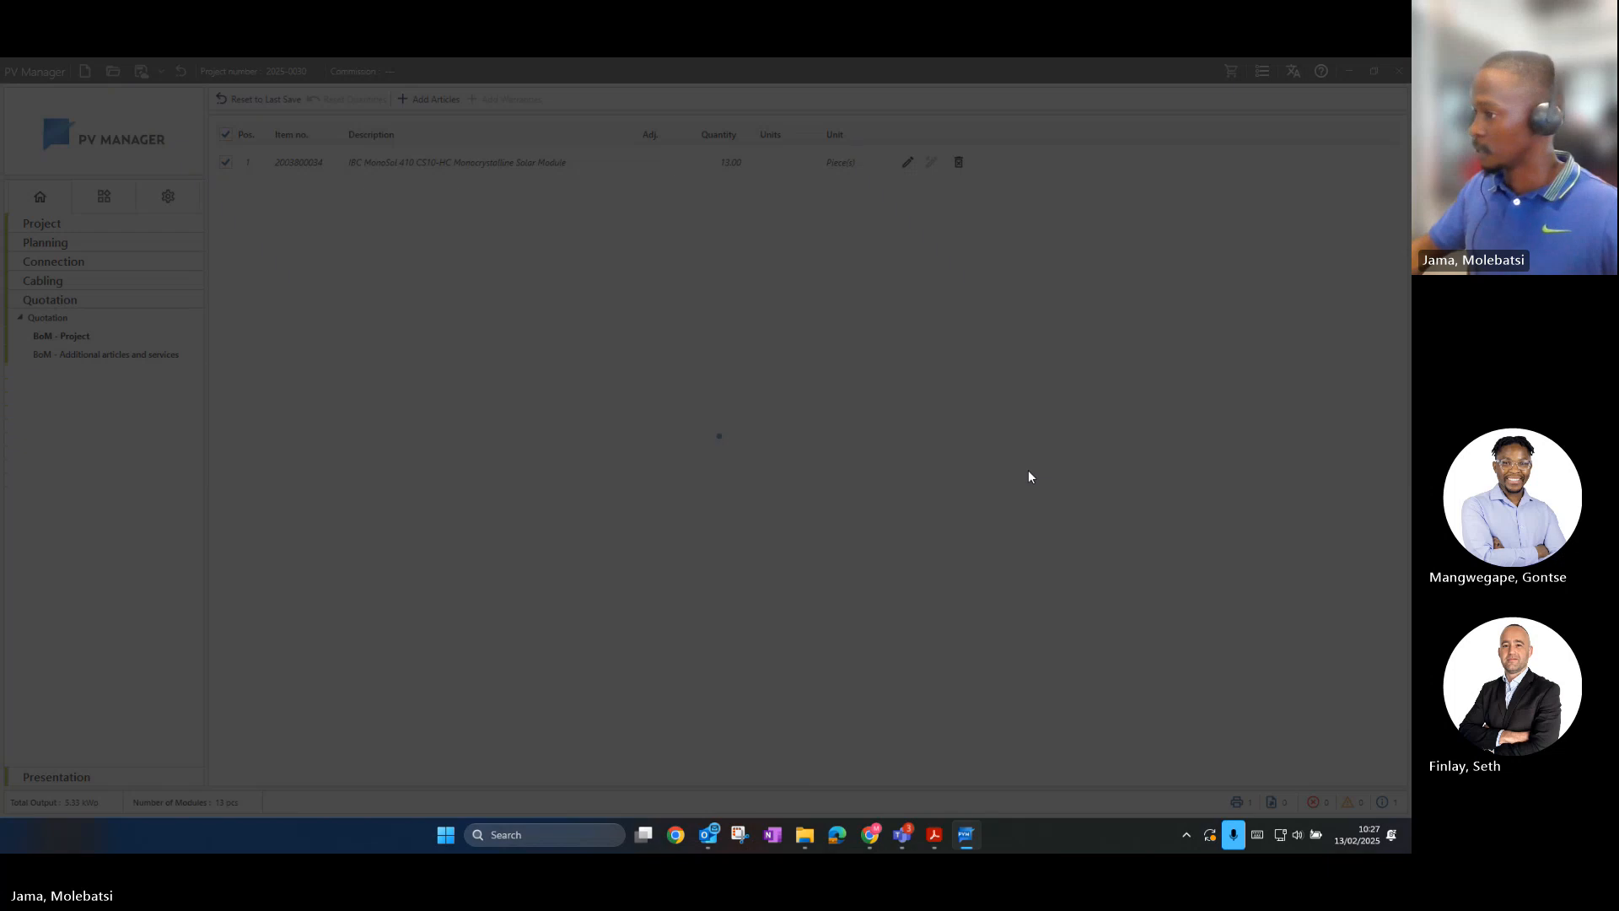